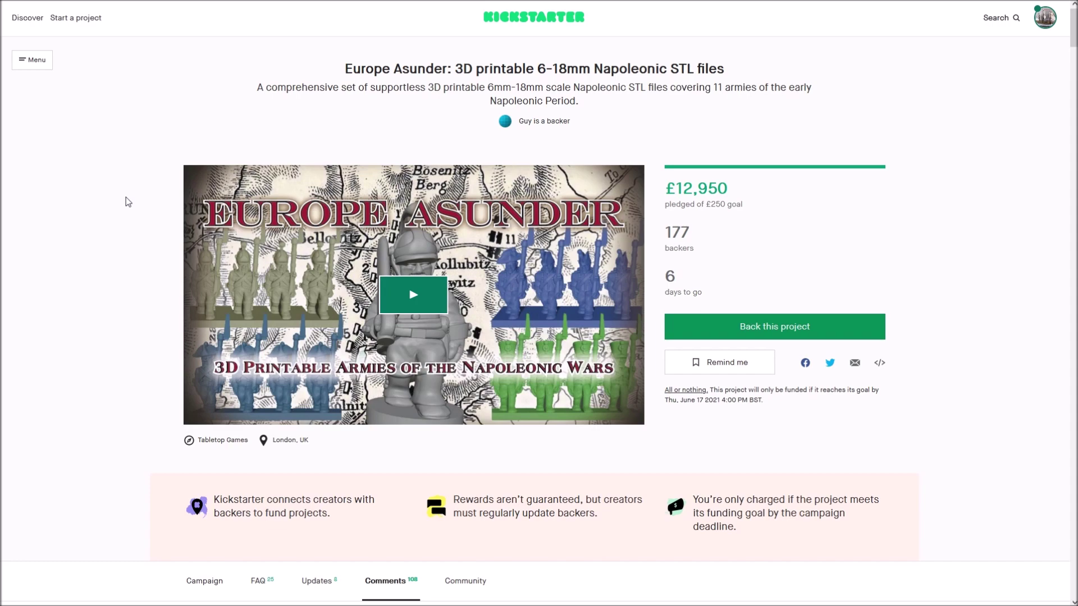
Step: Look over the Europe Asunder Napoleonic STL campaign page
{"action": "scroll", "coordinate": [126, 197], "scroll_direction": "down", "scroll_amount": 10}
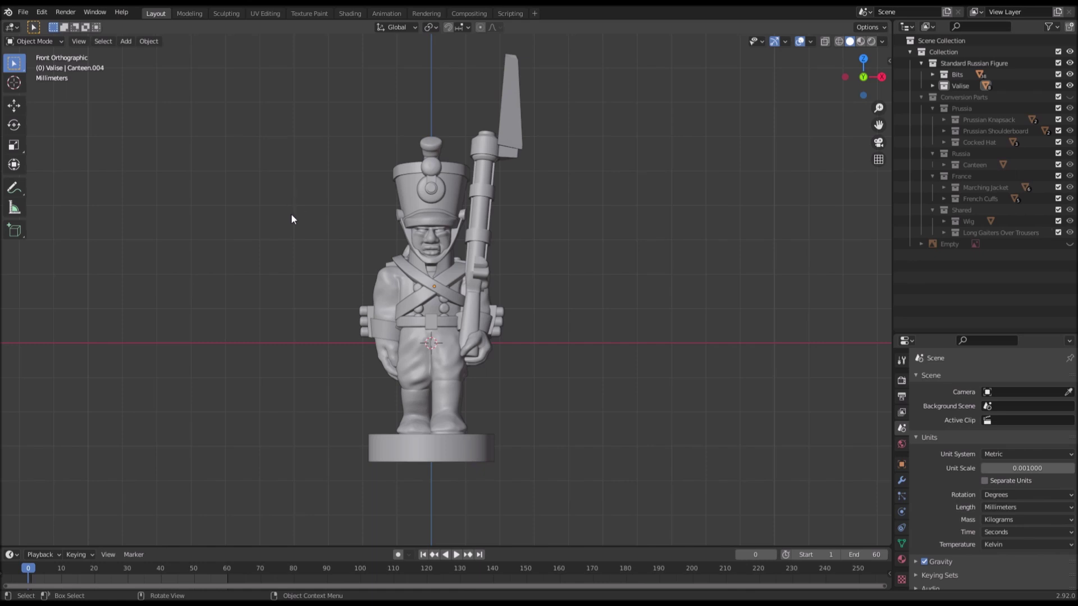
Step: In Blender, examine the standard Russian figure's shako, musket, face and arms from several angles
{"action": "middle_click_drag", "start_coordinate": [298, 210], "coordinate": [416, 193]}
{"action": "left_click", "coordinate": [414, 164]}
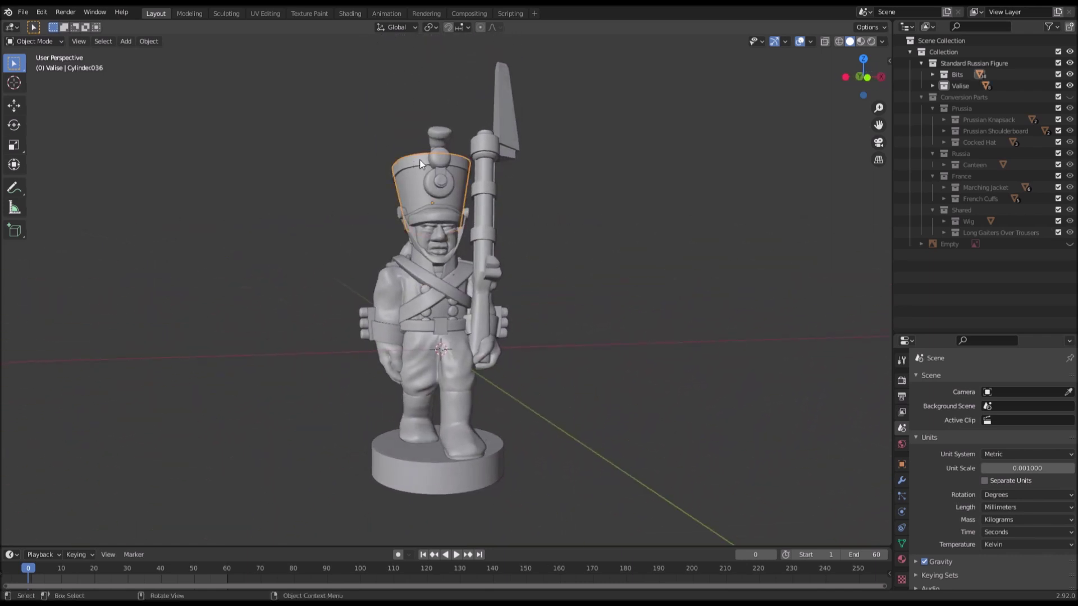
{"action": "left_click", "coordinate": [483, 167]}
{"action": "left_click", "coordinate": [495, 136]}
{"action": "left_click", "coordinate": [465, 161]}
{"action": "left_click", "coordinate": [425, 219]}
{"action": "left_click", "coordinate": [364, 314]}
{"action": "middle_click_drag", "start_coordinate": [604, 312], "coordinate": [578, 312]}
{"action": "scroll", "coordinate": [567, 312], "scroll_direction": "up", "scroll_amount": 3}
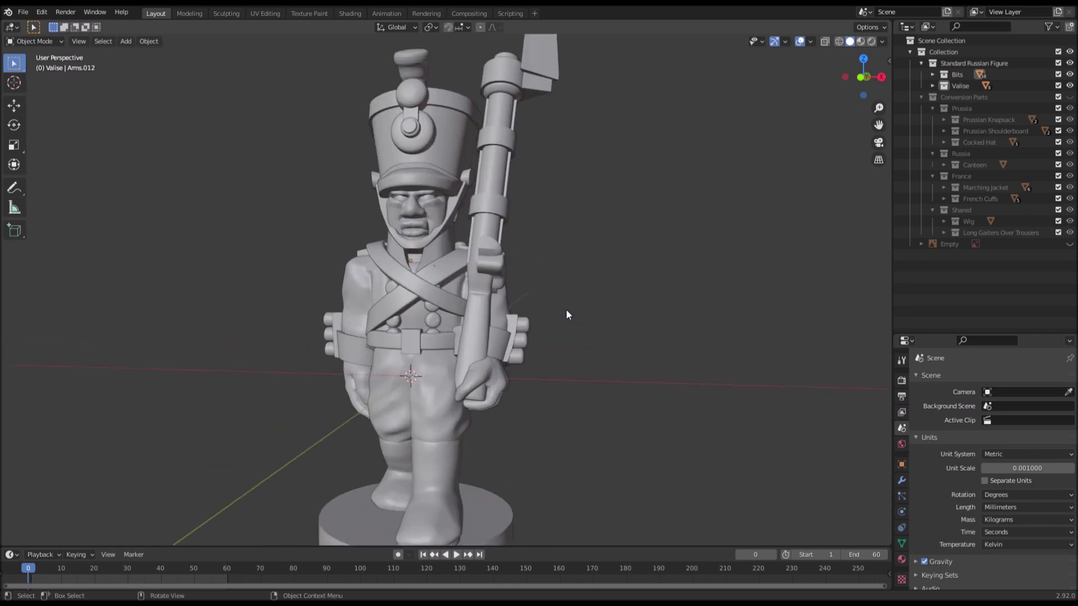
{"action": "mouse_move", "coordinate": [537, 359]}
{"action": "middle_mouse_down"}
{"action": "mouse_move", "coordinate": [492, 363]}
{"action": "mouse_move", "coordinate": [675, 365]}
{"action": "mouse_move", "coordinate": [547, 362]}
{"action": "middle_mouse_up"}
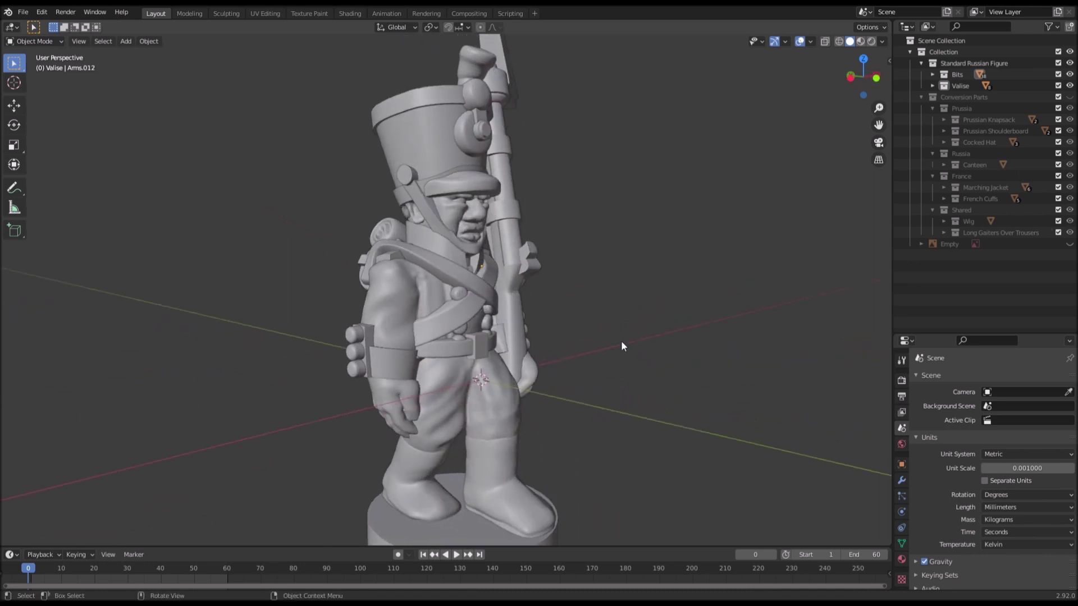
{"action": "middle_click_drag", "start_coordinate": [621, 341], "coordinate": [535, 337]}
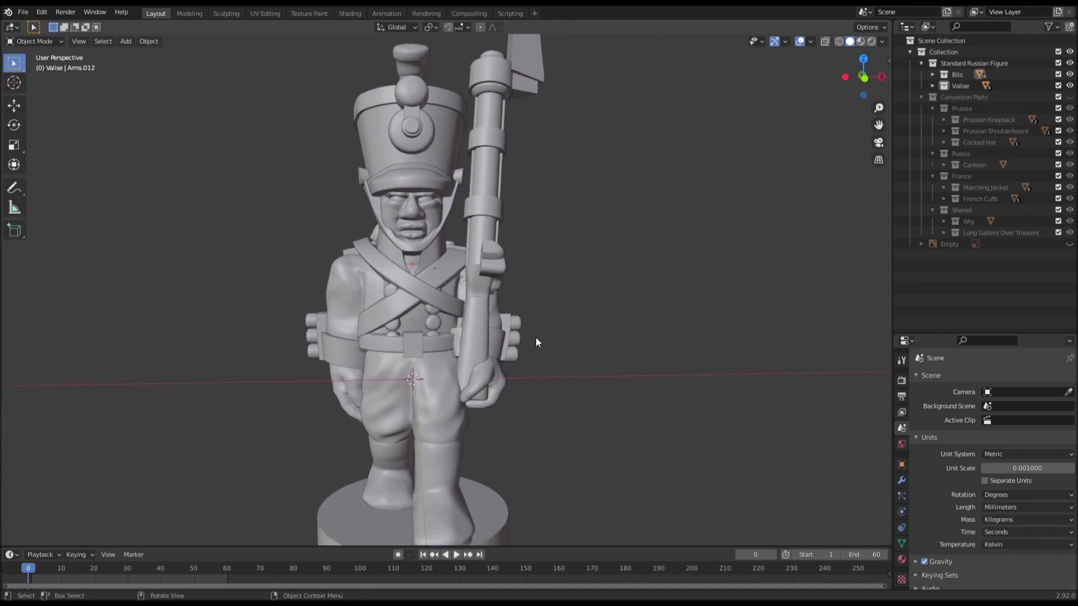
{"action": "scroll", "coordinate": [535, 338], "scroll_direction": "down", "scroll_amount": 2}
{"action": "key", "text": "KP_1"}
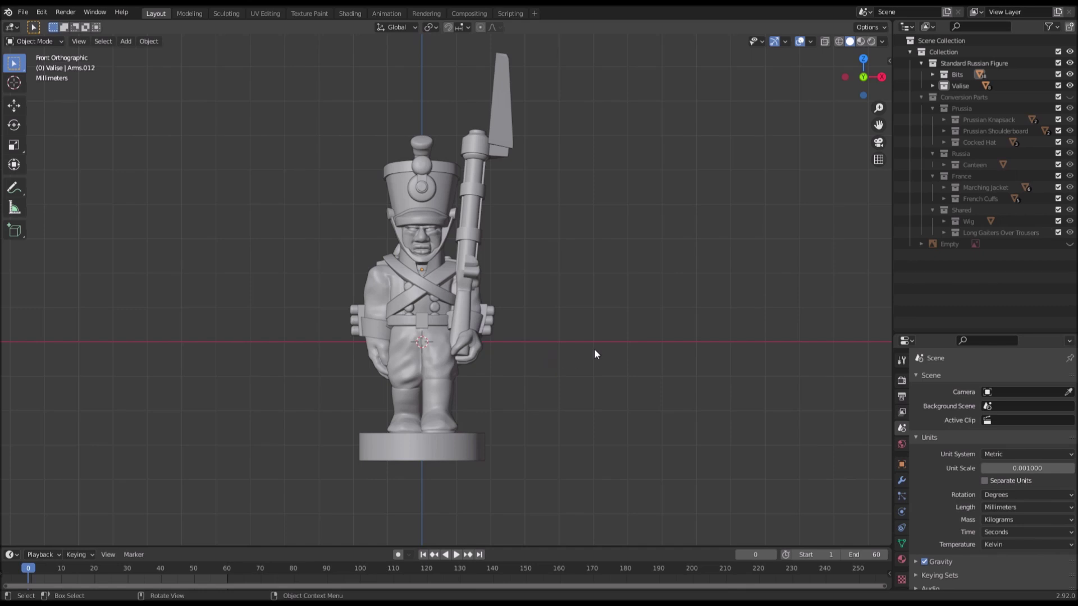
Step: Unhide the Empty holding the 1796–1800 musketeers reference picture so it shows beside the figure
{"action": "left_click", "coordinate": [1069, 244]}
{"action": "middle_click_drag", "start_coordinate": [837, 321], "coordinate": [666, 314], "text": "shift"}
{"action": "scroll", "coordinate": [702, 321], "scroll_direction": "up", "scroll_amount": 2}
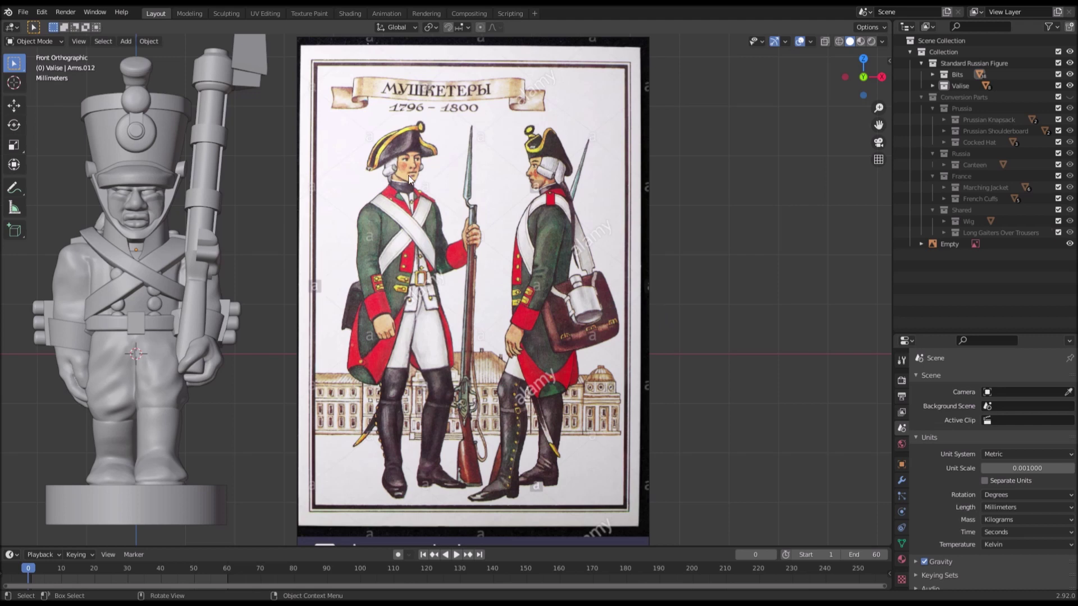
{"action": "middle_click_drag", "start_coordinate": [274, 214], "coordinate": [416, 273], "text": "shift"}
{"action": "middle_click_drag", "start_coordinate": [288, 261], "coordinate": [347, 193], "text": "shift"}
{"action": "middle_click_drag", "start_coordinate": [505, 234], "coordinate": [504, 268], "text": "shift"}
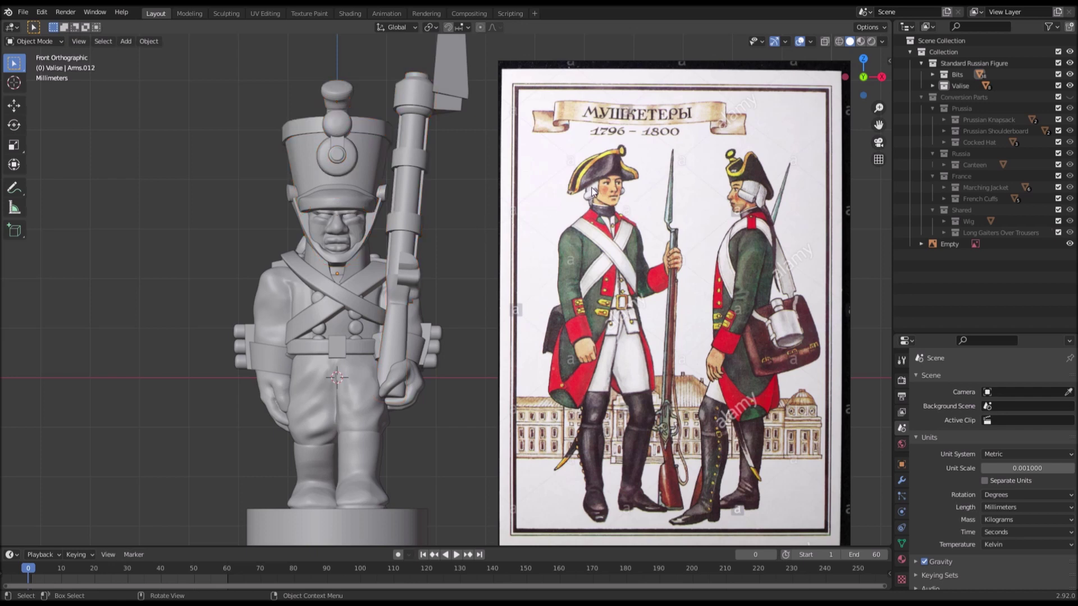
Step: Compare the figure's shako, plume and upper uniform with the cocked hat and coat in the reference picture
{"action": "left_click", "coordinate": [343, 88]}
{"action": "left_click", "coordinate": [480, 160]}
{"action": "scroll", "coordinate": [374, 159], "scroll_direction": "up", "scroll_amount": 2}
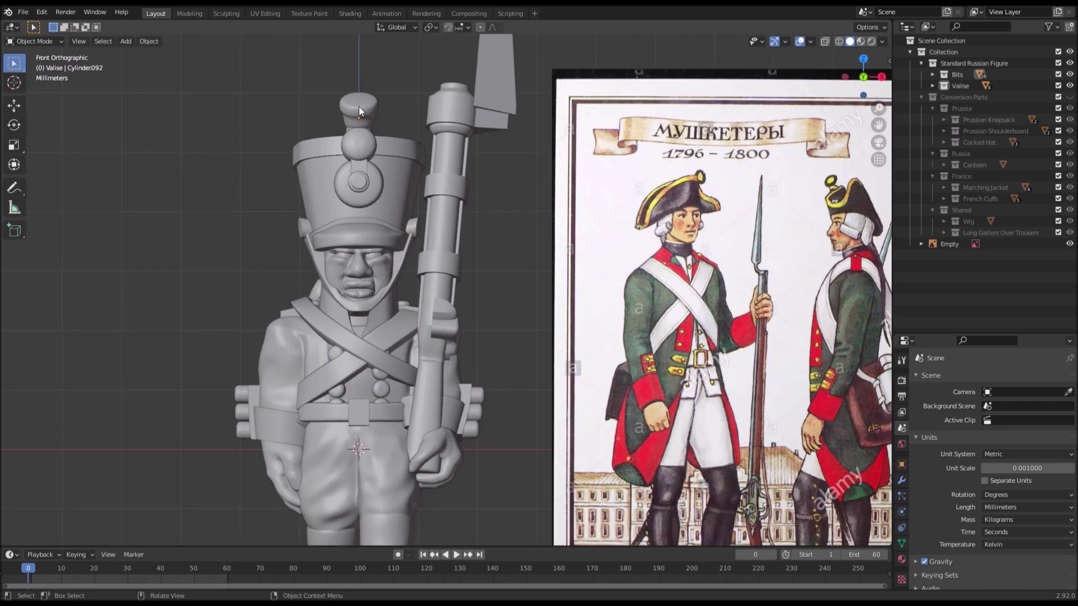
{"action": "left_click", "coordinate": [509, 259]}
{"action": "middle_click_drag", "start_coordinate": [499, 269], "coordinate": [500, 227], "text": "shift"}
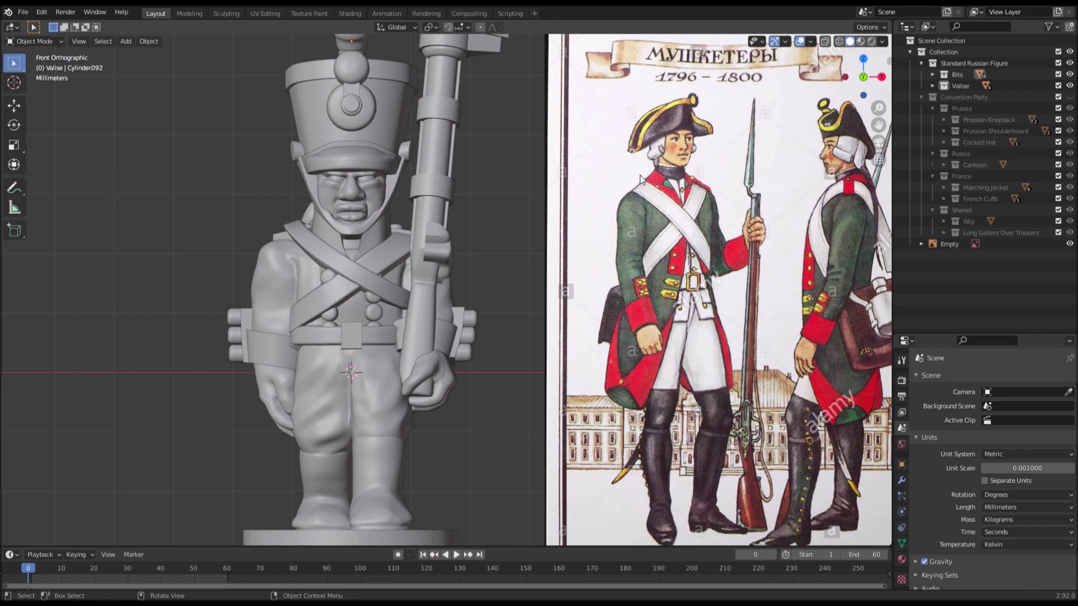
{"action": "middle_click_drag", "start_coordinate": [662, 190], "coordinate": [711, 189], "text": "shift"}
{"action": "scroll", "coordinate": [547, 203], "scroll_direction": "up", "scroll_amount": 1}
{"action": "middle_click_drag", "start_coordinate": [516, 243], "coordinate": [366, 264], "text": "shift"}
{"action": "scroll", "coordinate": [547, 203], "scroll_direction": "up", "scroll_amount": 1}
{"action": "middle_click_drag", "start_coordinate": [579, 210], "coordinate": [327, 281], "text": "shift"}
{"action": "scroll", "coordinate": [422, 167], "scroll_direction": "up", "scroll_amount": 2}
{"action": "scroll", "coordinate": [422, 167], "scroll_direction": "down", "scroll_amount": 3}
{"action": "mouse_move", "coordinate": [435, 451]}
{"action": "middle_mouse_down", "text": "shift"}
{"action": "mouse_move", "coordinate": [439, 290]}
{"action": "mouse_move", "coordinate": [429, 433]}
{"action": "middle_mouse_up", "text": "shift"}
{"action": "scroll", "coordinate": [440, 290], "scroll_direction": "up", "scroll_amount": 1}
{"action": "scroll", "coordinate": [393, 393], "scroll_direction": "down", "scroll_amount": 1}
{"action": "middle_click_drag", "start_coordinate": [118, 355], "coordinate": [461, 311], "text": "shift"}
{"action": "scroll", "coordinate": [314, 244], "scroll_direction": "up", "scroll_amount": 2}
Step: Examine the jacket's sleeves, chest buttons, crossbelts and waist belt on the figure's torso
{"action": "left_click", "coordinate": [343, 284]}
{"action": "scroll", "coordinate": [402, 189], "scroll_direction": "up", "scroll_amount": 3}
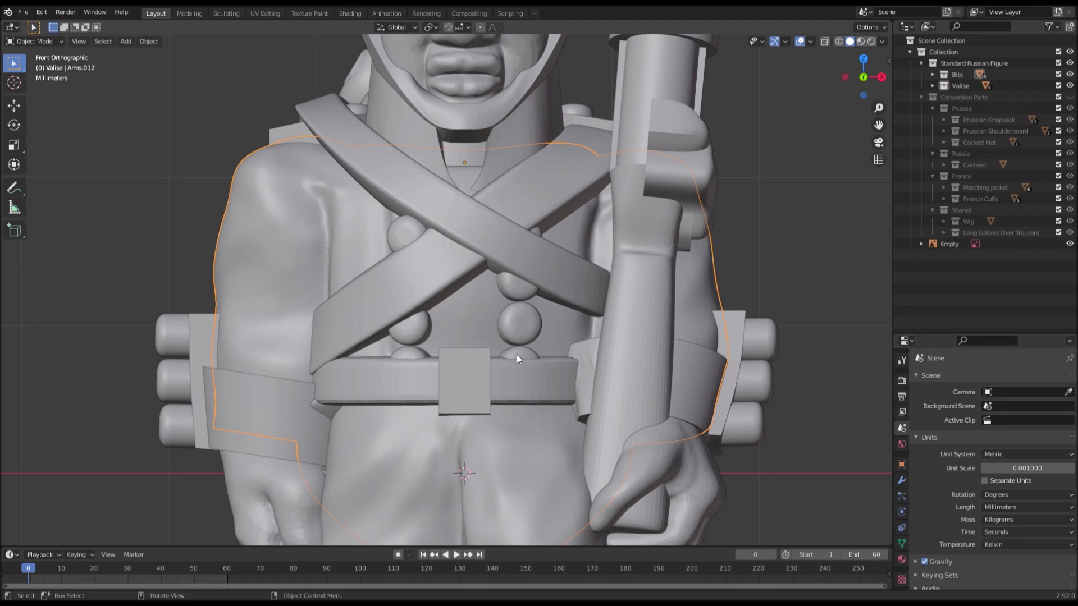
{"action": "left_click", "coordinate": [520, 332]}
{"action": "left_click", "coordinate": [418, 337]}
{"action": "left_click", "coordinate": [729, 281]}
{"action": "left_click", "coordinate": [413, 247]}
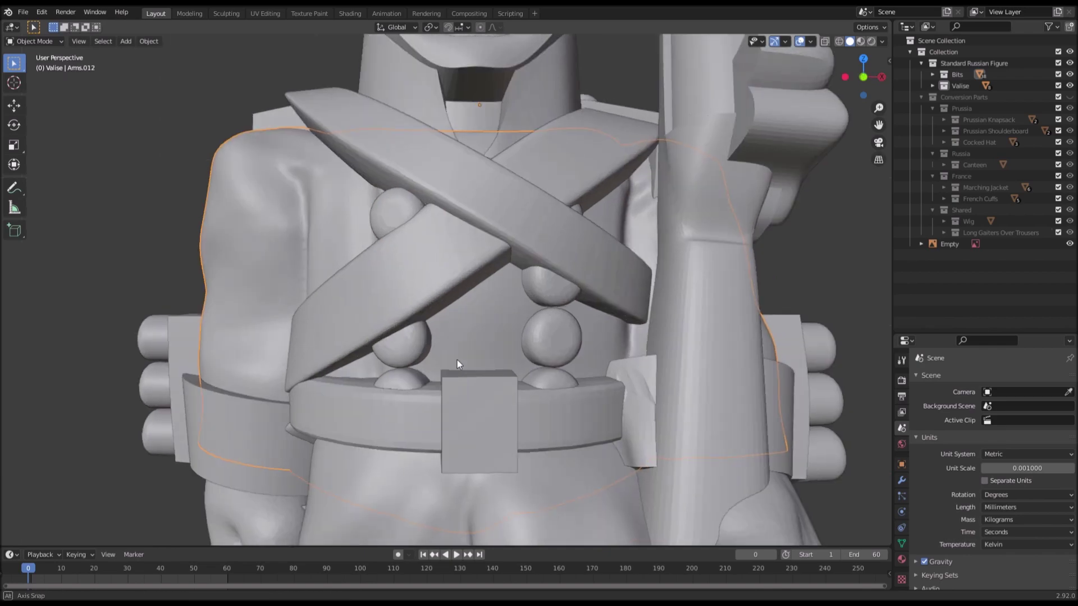
{"action": "middle_click_drag", "start_coordinate": [457, 366], "coordinate": [516, 341]}
{"action": "scroll", "coordinate": [530, 437], "scroll_direction": "down", "scroll_amount": 4}
{"action": "key", "text": "KP_1"}
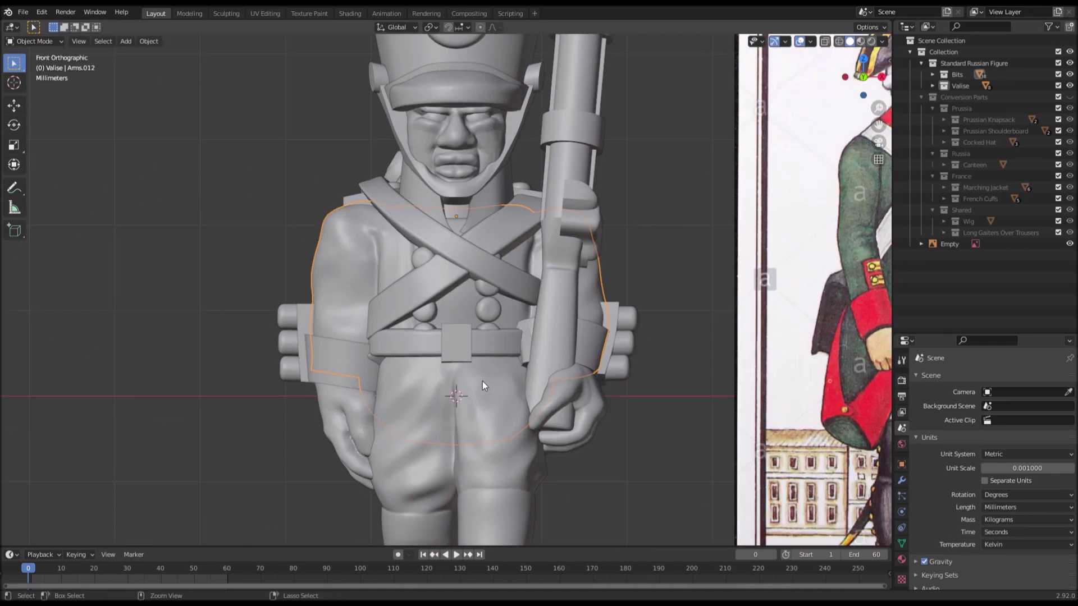
Step: Compare the figure's cuffs and cuff buttons with the musketeer's red cuffs in the reference picture
{"action": "scroll", "coordinate": [482, 382], "scroll_direction": "down", "scroll_amount": 4}
{"action": "scroll", "coordinate": [583, 378], "scroll_direction": "up", "scroll_amount": 2}
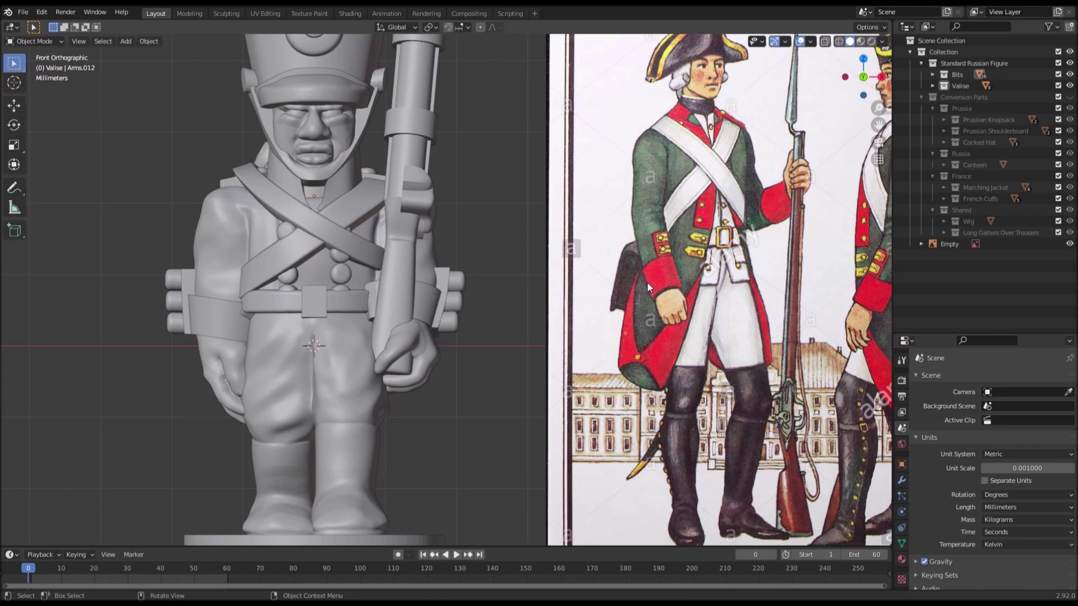
{"action": "scroll", "coordinate": [432, 287], "scroll_direction": "up", "scroll_amount": 2}
{"action": "scroll", "coordinate": [432, 288], "scroll_direction": "up", "scroll_amount": 1}
{"action": "middle_click_drag", "start_coordinate": [298, 296], "coordinate": [456, 305], "text": "shift"}
{"action": "left_click", "coordinate": [457, 304]}
{"action": "scroll", "coordinate": [456, 304], "scroll_direction": "down", "scroll_amount": 1}
{"action": "key", "text": "alt+a"}
{"action": "middle_click_drag", "start_coordinate": [638, 308], "coordinate": [476, 329], "text": "shift"}
{"action": "scroll", "coordinate": [504, 254], "scroll_direction": "up", "scroll_amount": 1}
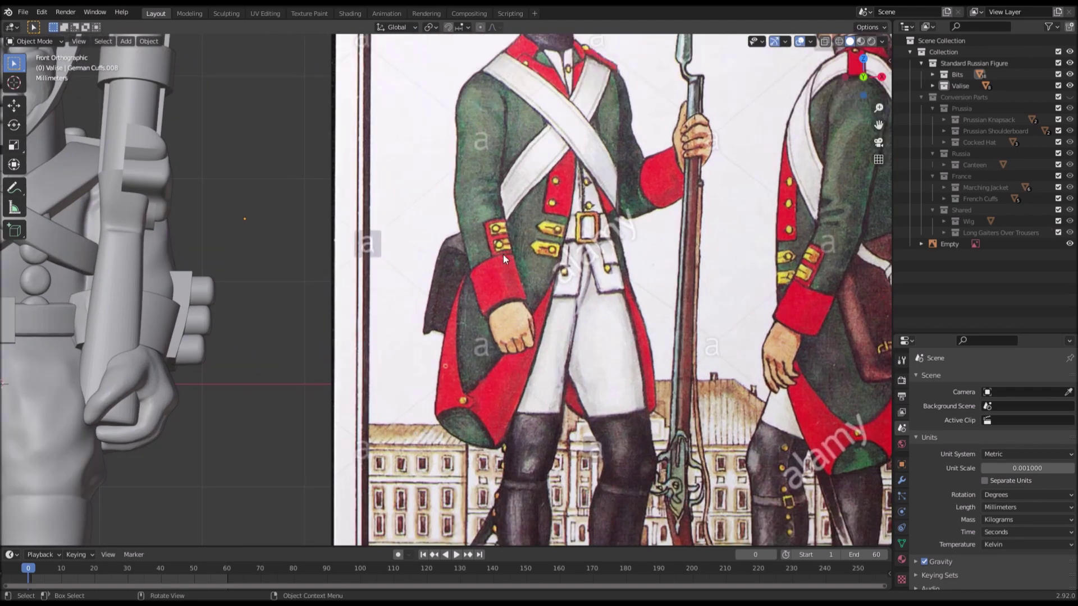
{"action": "middle_click_drag", "start_coordinate": [491, 238], "coordinate": [632, 226], "text": "shift"}
{"action": "scroll", "coordinate": [364, 304], "scroll_direction": "up", "scroll_amount": 2}
{"action": "left_click", "coordinate": [278, 269]}
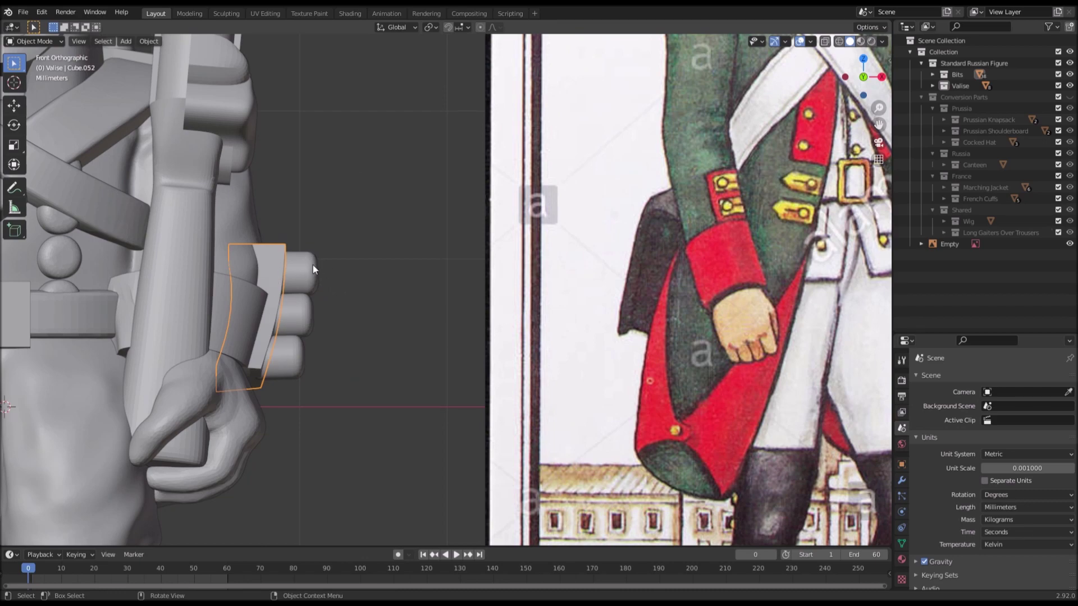
{"action": "scroll", "coordinate": [384, 258], "scroll_direction": "down", "scroll_amount": 5}
{"action": "middle_click_drag", "start_coordinate": [415, 299], "coordinate": [361, 303], "text": "shift"}
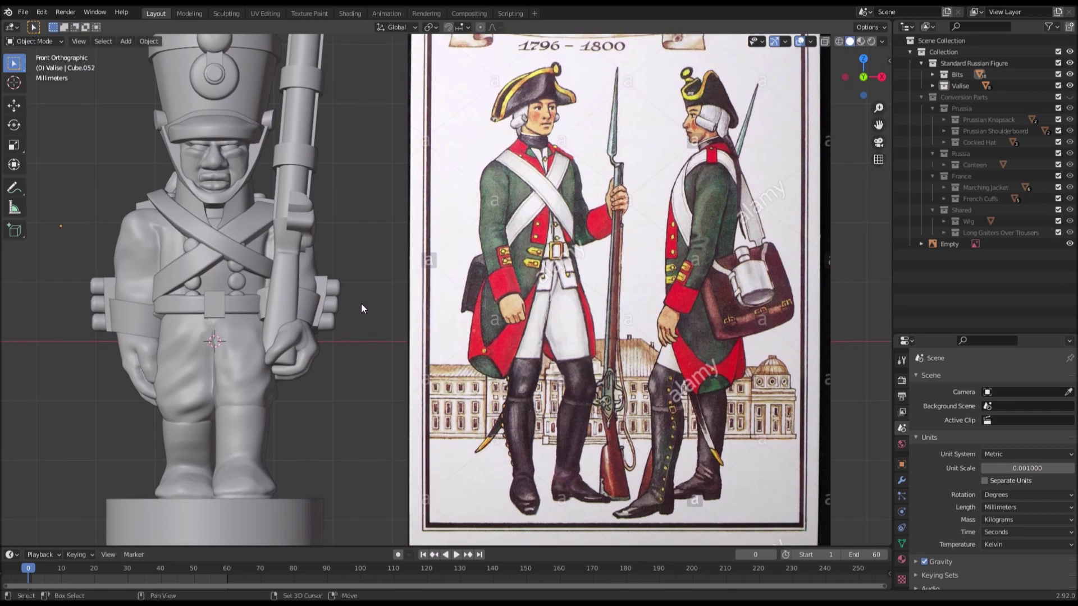
Step: Compare the figure's trousers and footwear with the musketeers' tall dark legwear in the reference picture
{"action": "scroll", "coordinate": [550, 324], "scroll_direction": "up", "scroll_amount": 2}
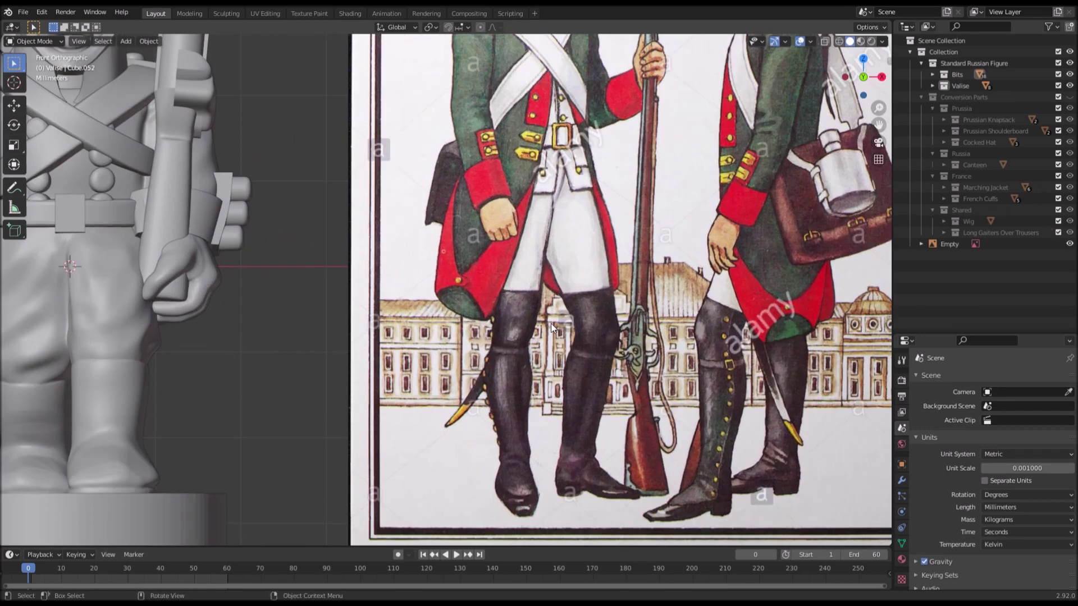
{"action": "middle_click_drag", "start_coordinate": [522, 295], "coordinate": [734, 279], "text": "shift"}
{"action": "middle_click_drag", "start_coordinate": [343, 375], "coordinate": [456, 328], "text": "shift"}
{"action": "scroll", "coordinate": [440, 332], "scroll_direction": "up", "scroll_amount": 1}
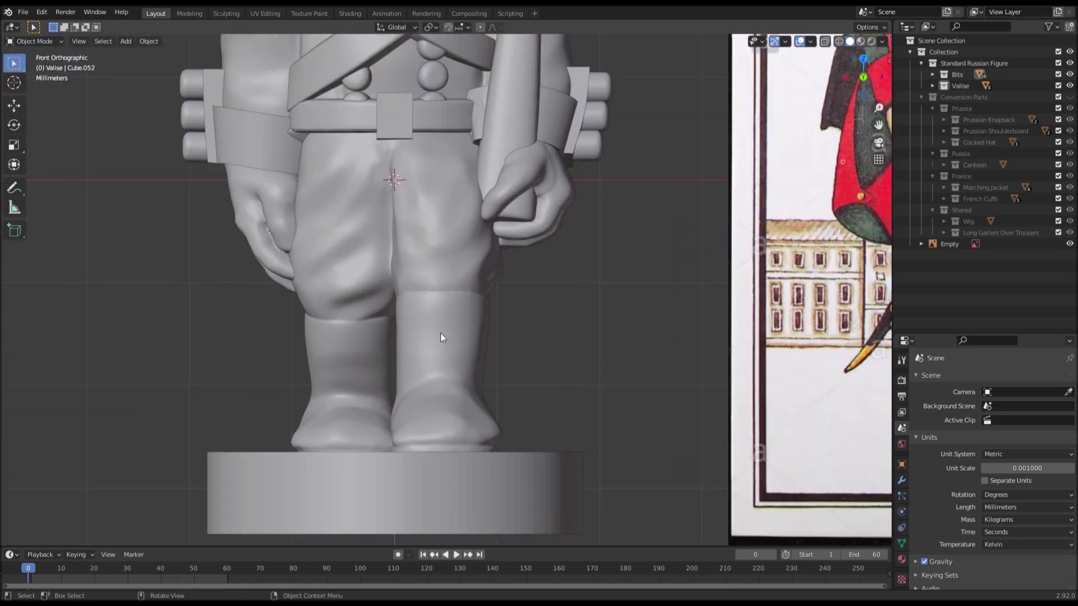
{"action": "scroll", "coordinate": [440, 337], "scroll_direction": "down", "scroll_amount": 3}
{"action": "mouse_move", "coordinate": [553, 331]}
{"action": "middle_mouse_down", "text": "shift"}
{"action": "mouse_move", "coordinate": [349, 361]}
{"action": "mouse_move", "coordinate": [531, 331]}
{"action": "mouse_move", "coordinate": [473, 355]}
{"action": "mouse_move", "coordinate": [516, 384]}
{"action": "mouse_move", "coordinate": [567, 386]}
{"action": "middle_mouse_up", "text": "shift"}
{"action": "middle_click_drag", "start_coordinate": [382, 277], "coordinate": [474, 281], "text": "shift"}
Step: Inspect the figure from behind and compare its valise, canteen and pouch with the satchel in the reference picture
{"action": "key", "text": "ctrl+KP_1"}
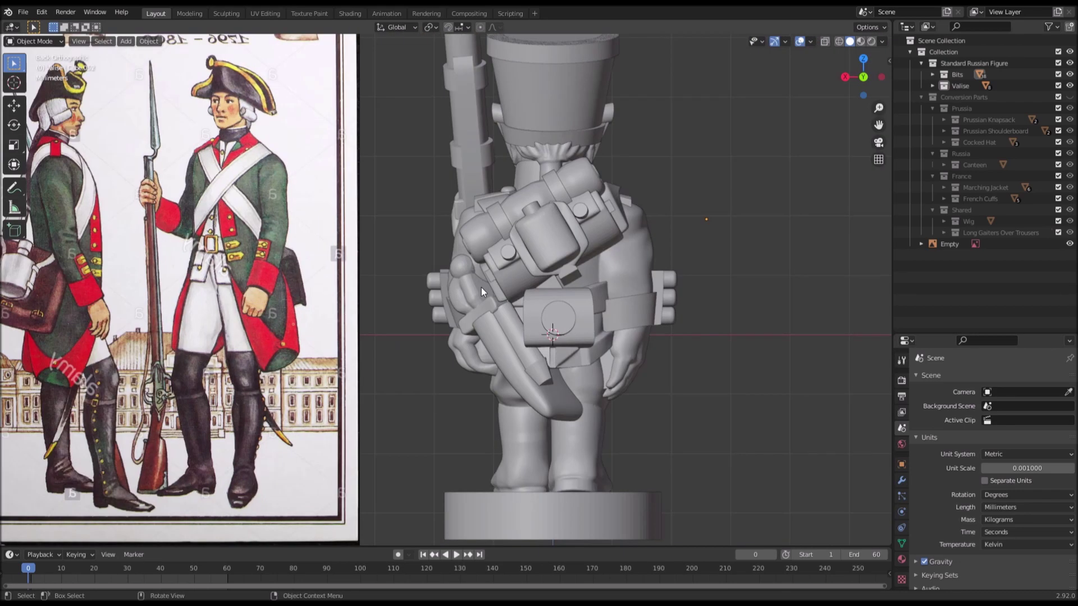
{"action": "middle_click_drag", "start_coordinate": [385, 238], "coordinate": [329, 297], "text": "shift"}
{"action": "scroll", "coordinate": [497, 264], "scroll_direction": "up", "scroll_amount": 2}
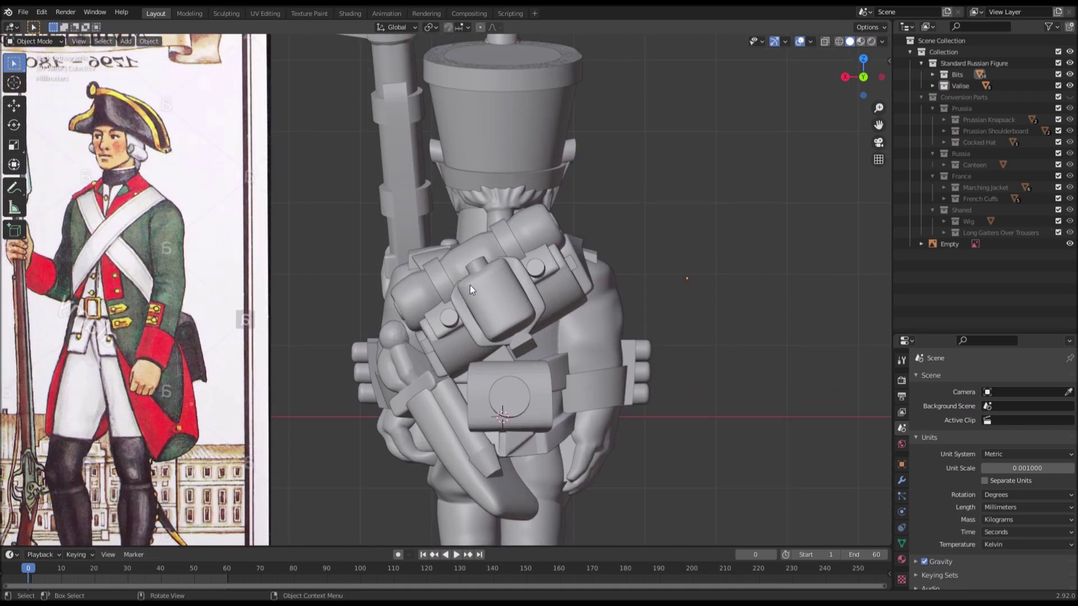
{"action": "scroll", "coordinate": [470, 286], "scroll_direction": "down", "scroll_amount": 2}
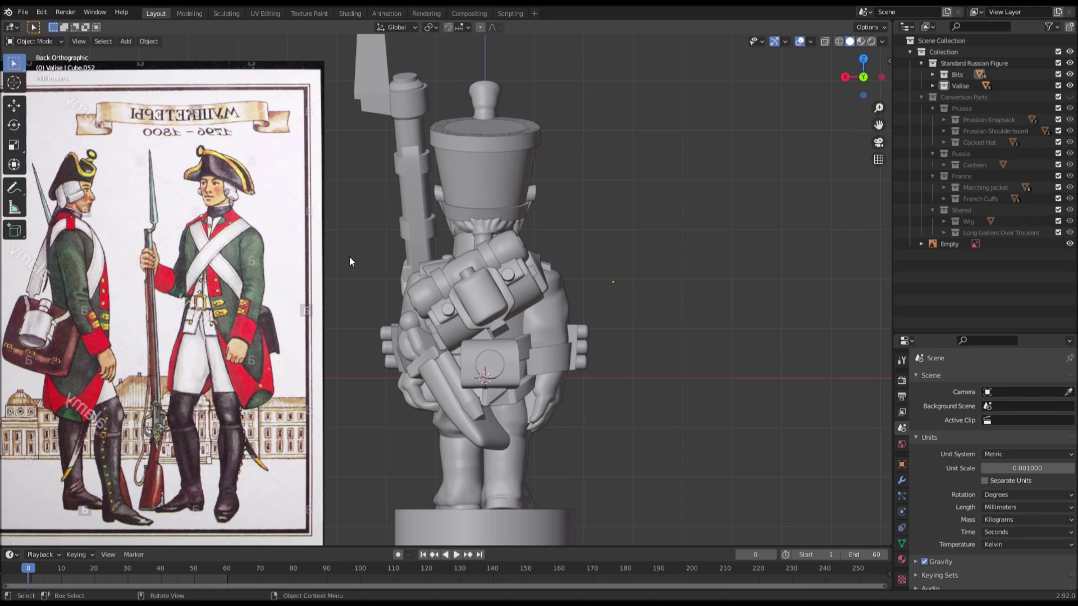
{"action": "scroll", "coordinate": [541, 273], "scroll_direction": "up", "scroll_amount": 2}
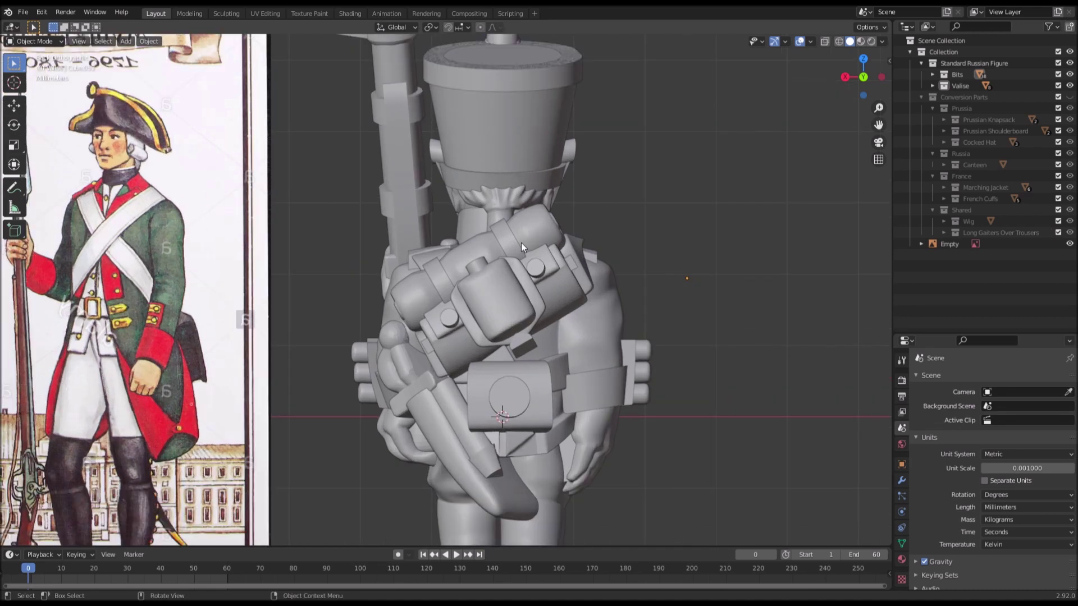
{"action": "middle_click_drag", "start_coordinate": [333, 259], "coordinate": [667, 240], "text": "shift"}
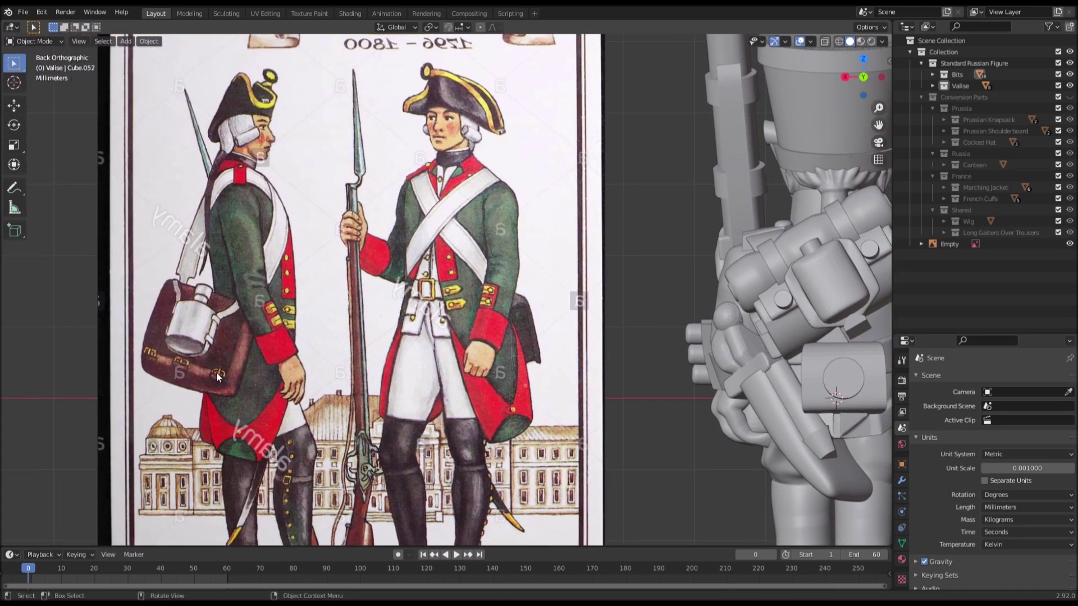
{"action": "scroll", "coordinate": [166, 320], "scroll_direction": "up", "scroll_amount": 1}
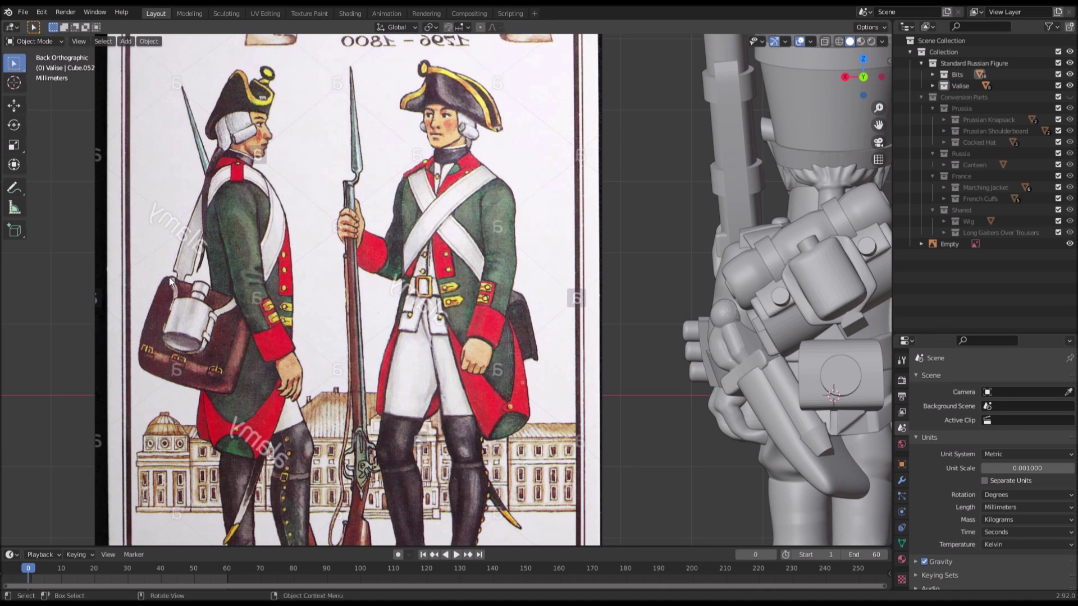
{"action": "mouse_move", "coordinate": [401, 329]}
{"action": "middle_mouse_down", "text": "shift"}
{"action": "mouse_move", "coordinate": [85, 325]}
{"action": "mouse_move", "coordinate": [366, 321]}
{"action": "mouse_move", "coordinate": [280, 336]}
{"action": "mouse_move", "coordinate": [391, 316]}
{"action": "middle_mouse_up", "text": "shift"}
{"action": "mouse_move", "coordinate": [299, 376]}
{"action": "middle_mouse_down", "text": "shift"}
{"action": "mouse_move", "coordinate": [366, 338]}
{"action": "mouse_move", "coordinate": [377, 392]}
{"action": "mouse_move", "coordinate": [294, 386]}
{"action": "middle_mouse_up", "text": "shift"}
Step: Examine the valise strap, crossbelts and shoulderboards around the figure's shoulders
{"action": "mouse_move", "coordinate": [189, 164]}
{"action": "middle_mouse_down"}
{"action": "mouse_move", "coordinate": [444, 228]}
{"action": "mouse_move", "coordinate": [608, 298]}
{"action": "middle_mouse_up"}
{"action": "middle_click_drag", "start_coordinate": [434, 319], "coordinate": [320, 351]}
{"action": "left_click", "coordinate": [284, 380]}
{"action": "left_click", "coordinate": [347, 355], "text": "shift"}
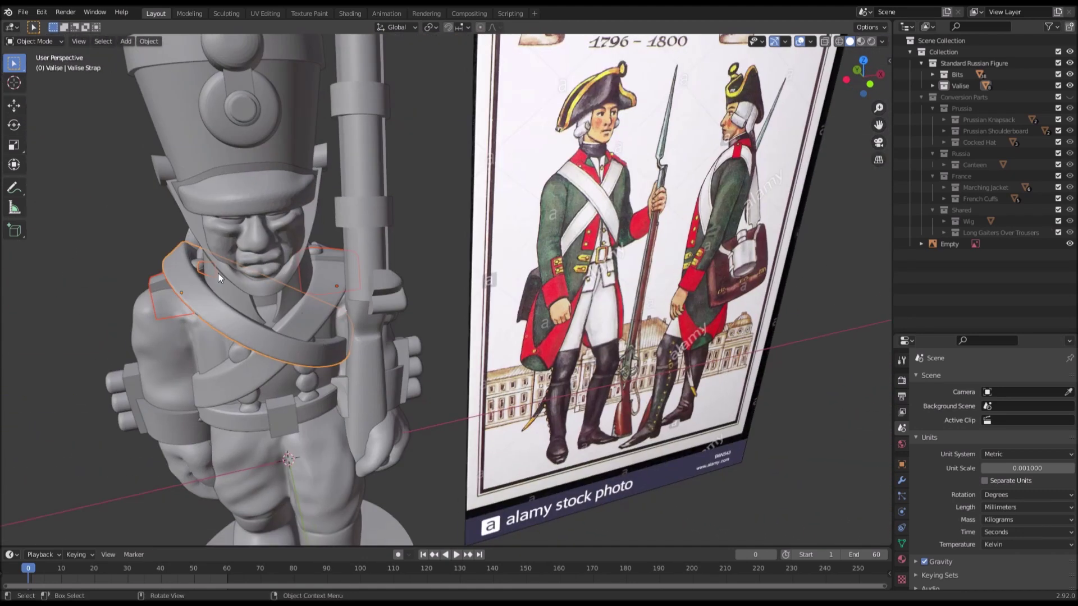
{"action": "left_click", "coordinate": [201, 261]}
{"action": "left_click", "coordinate": [194, 265]}
{"action": "left_click", "coordinate": [162, 278], "text": "shift"}
{"action": "left_click", "coordinate": [449, 219]}
{"action": "middle_click_drag", "start_coordinate": [449, 219], "coordinate": [418, 220]}
Step: Compare the figure's collar with the musketeer's neck and lapel area in the reference picture
{"action": "middle_click_drag", "start_coordinate": [617, 186], "coordinate": [438, 303], "text": "shift"}
{"action": "scroll", "coordinate": [547, 278], "scroll_direction": "up", "scroll_amount": 3}
{"action": "middle_click_drag", "start_coordinate": [547, 279], "coordinate": [414, 274], "text": "shift"}
{"action": "middle_click_drag", "start_coordinate": [194, 254], "coordinate": [378, 250], "text": "shift"}
{"action": "scroll", "coordinate": [367, 276], "scroll_direction": "down", "scroll_amount": 1}
{"action": "middle_click_drag", "start_coordinate": [379, 250], "coordinate": [481, 250], "text": "shift"}
{"action": "scroll", "coordinate": [460, 233], "scroll_direction": "up", "scroll_amount": 2}
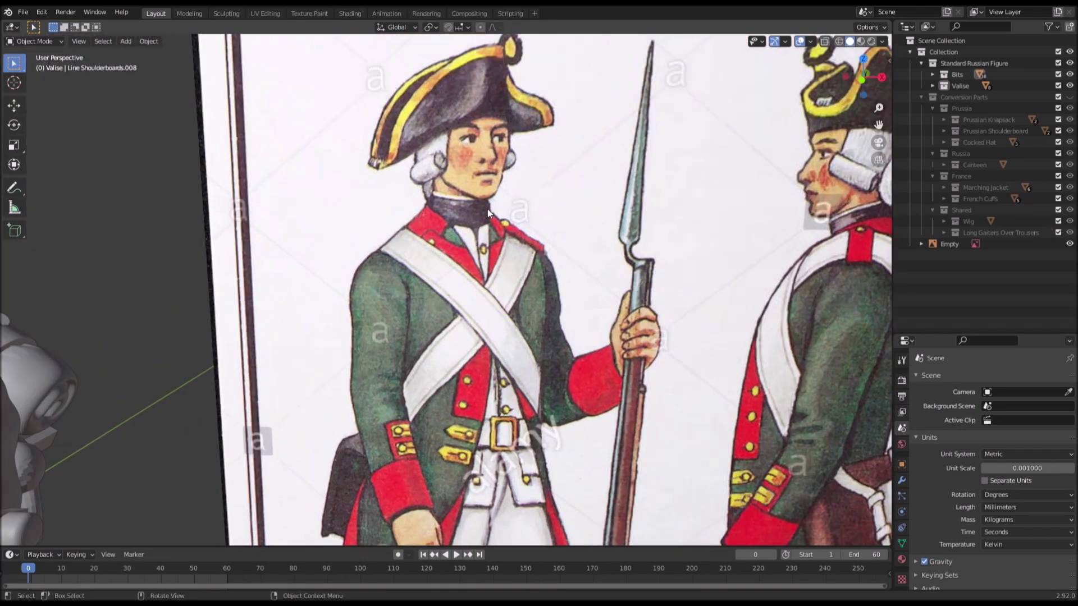
{"action": "scroll", "coordinate": [460, 236], "scroll_direction": "down", "scroll_amount": 4}
{"action": "mouse_move", "coordinate": [408, 256]}
{"action": "middle_mouse_down", "text": "shift"}
{"action": "mouse_move", "coordinate": [701, 238]}
{"action": "mouse_move", "coordinate": [426, 258]}
{"action": "middle_mouse_up", "text": "shift"}
{"action": "scroll", "coordinate": [410, 253], "scroll_direction": "up", "scroll_amount": 2}
{"action": "left_click", "coordinate": [397, 249]}
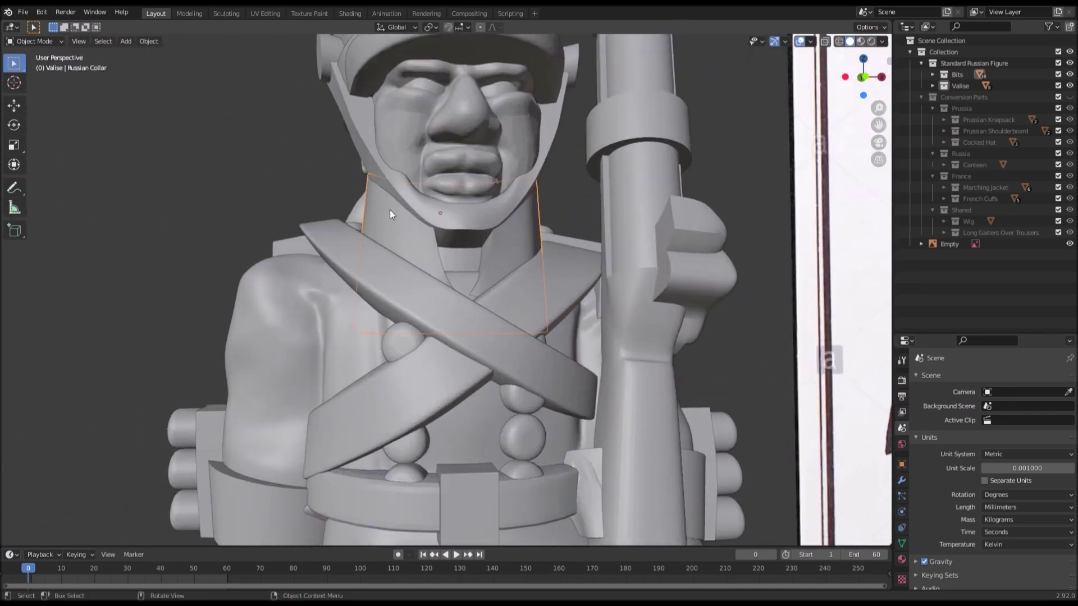
{"action": "scroll", "coordinate": [393, 224], "scroll_direction": "down", "scroll_amount": 4}
{"action": "scroll", "coordinate": [346, 261], "scroll_direction": "up", "scroll_amount": 2}
{"action": "left_click", "coordinate": [419, 265]}
{"action": "middle_click_drag", "start_coordinate": [457, 297], "coordinate": [333, 260], "text": "shift"}
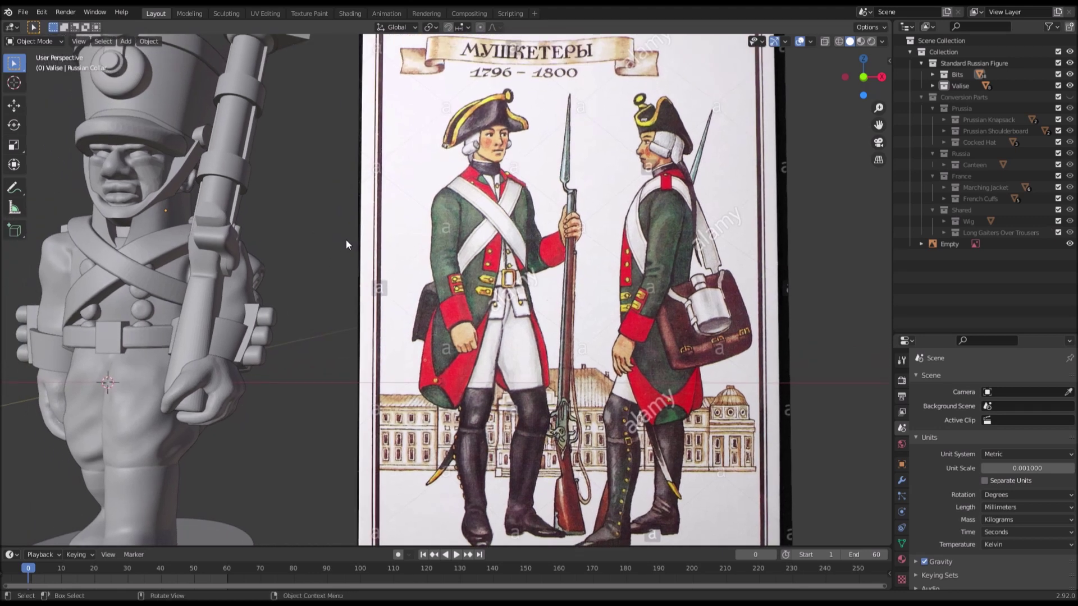
{"action": "middle_click_drag", "start_coordinate": [346, 240], "coordinate": [416, 270], "text": "shift"}
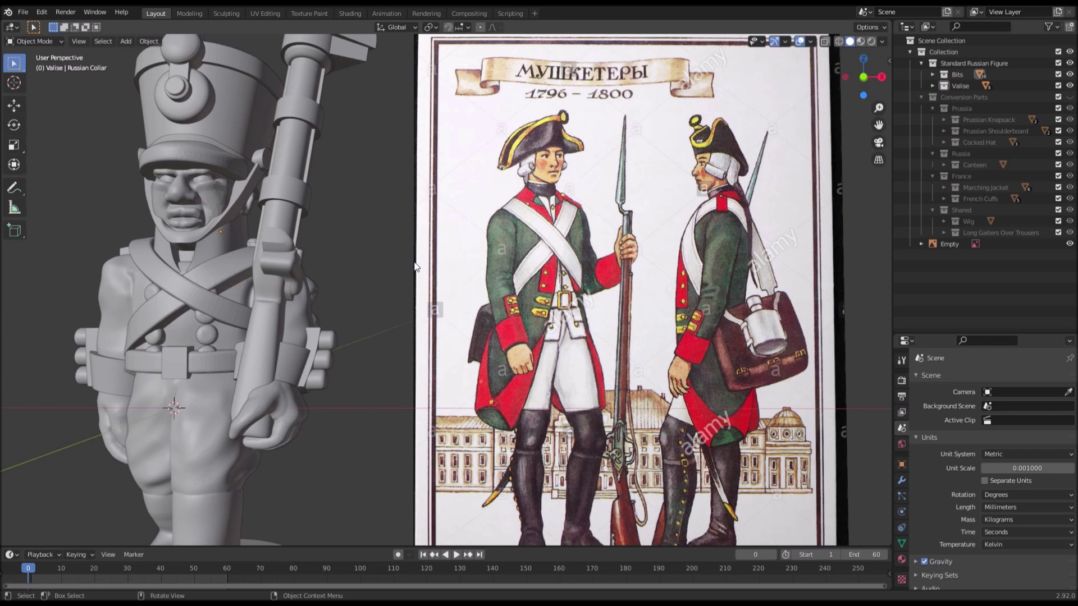
{"action": "scroll", "coordinate": [414, 267], "scroll_direction": "down", "scroll_amount": 2}
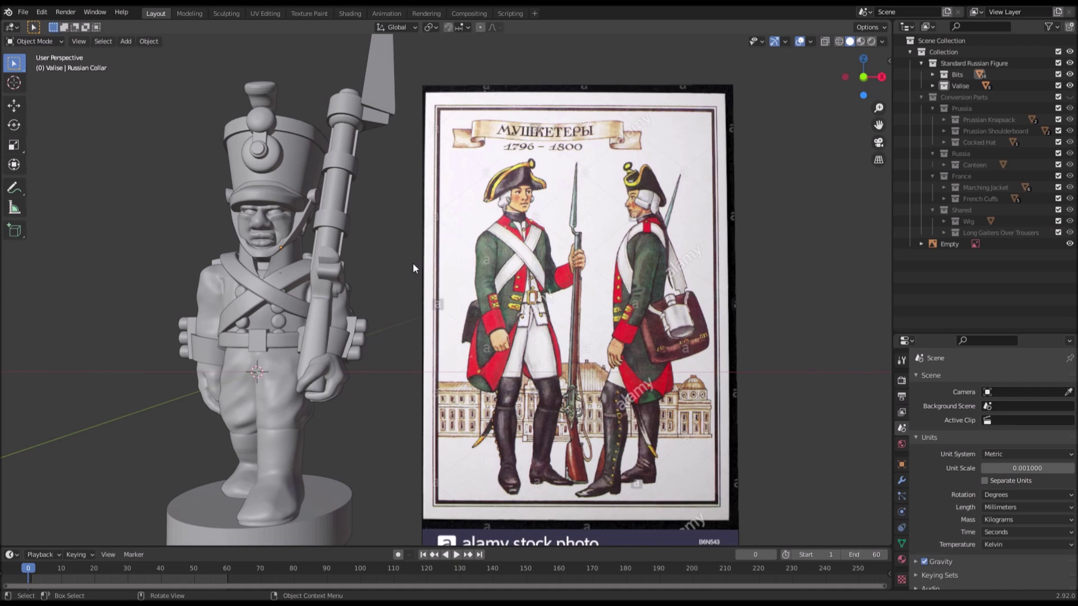
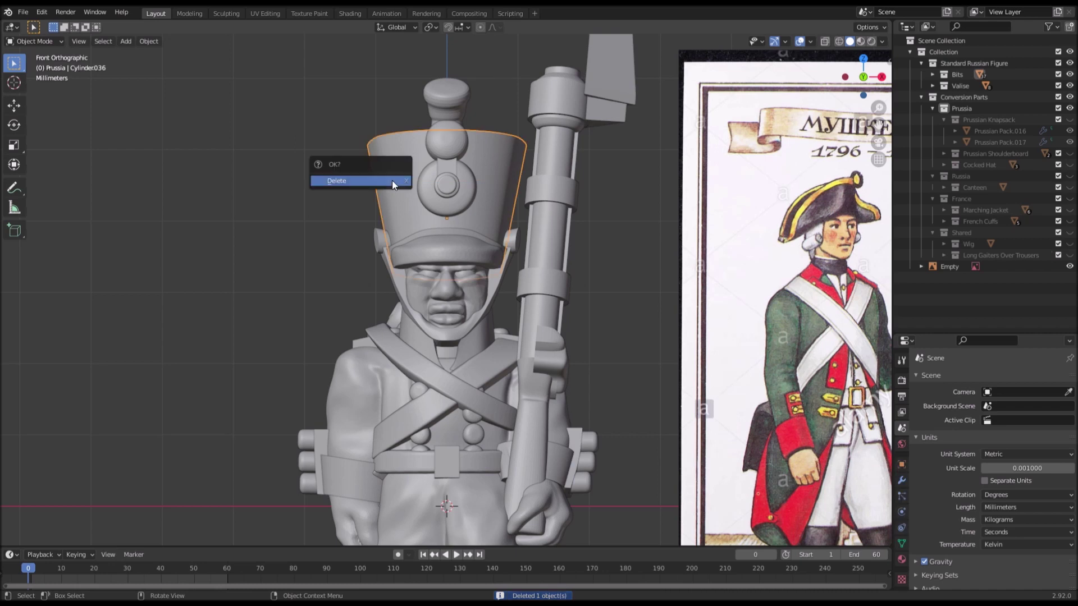
Step: Delete the shako body, its peak and the chin strap parts from the figure's head
{"action": "left_click", "coordinate": [379, 234]}
{"action": "left_click", "coordinate": [383, 248]}
{"action": "key", "text": "x"}
{"action": "left_click", "coordinate": [382, 248]}
{"action": "left_click", "coordinate": [461, 245]}
{"action": "middle_click_drag", "start_coordinate": [456, 244], "coordinate": [396, 240]}
{"action": "key", "text": "x"}
{"action": "left_click", "coordinate": [396, 241]}
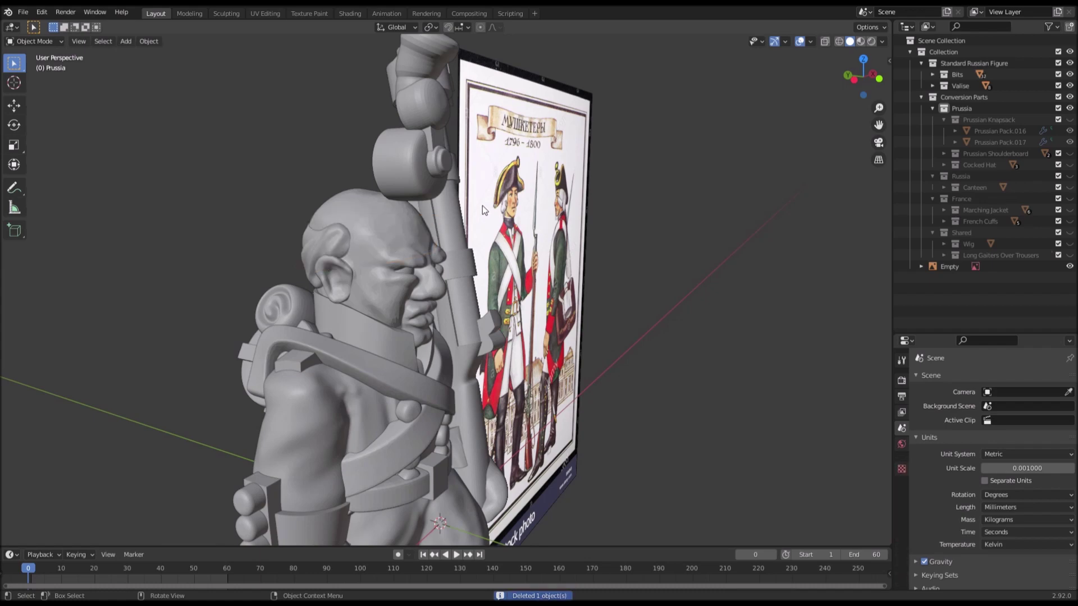
Step: Delete the round cockade parts and the pompom ball floating above the bare head
{"action": "middle_click_drag", "start_coordinate": [483, 206], "coordinate": [428, 177]}
{"action": "left_click_drag", "start_coordinate": [360, 151], "coordinate": [453, 176]}
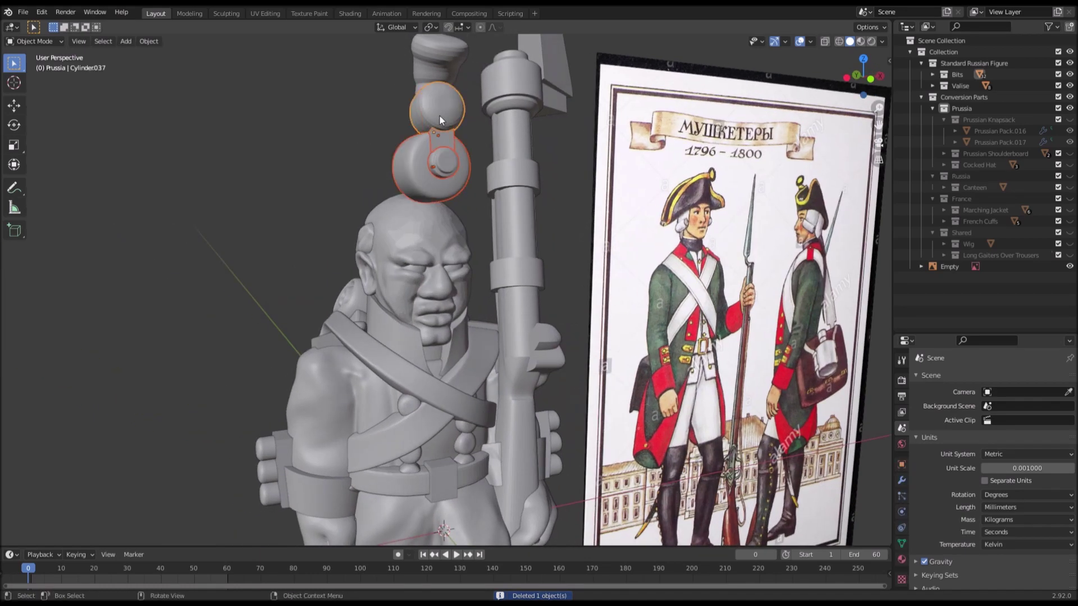
{"action": "key", "text": "x"}
{"action": "left_click", "coordinate": [441, 117]}
{"action": "middle_click_drag", "start_coordinate": [442, 119], "coordinate": [404, 289]}
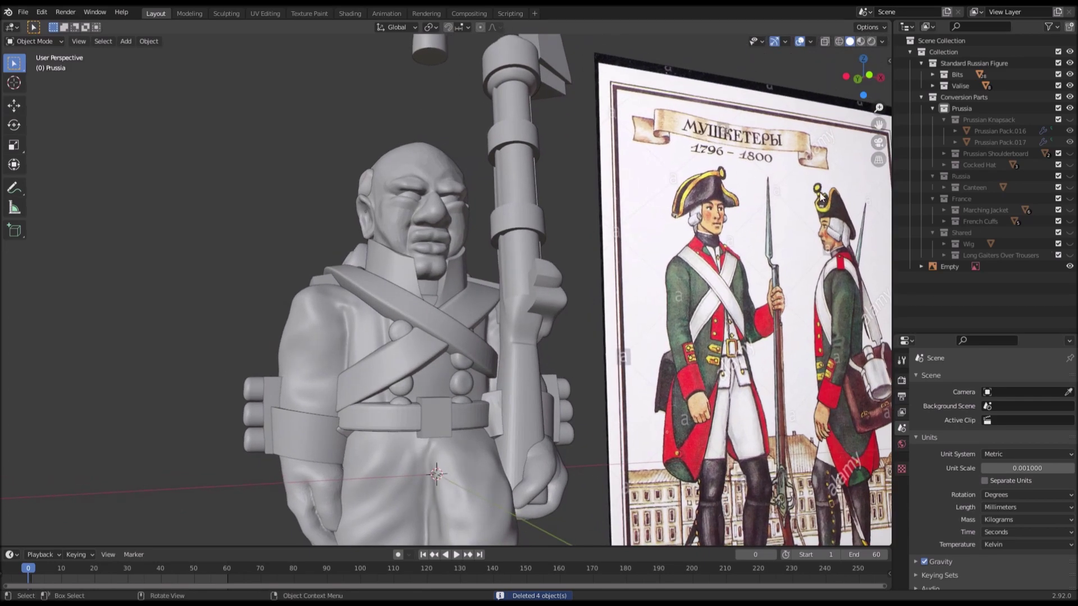
Step: Hide the Valise collection so the figure's back and chest are clear of the valise and its strap
{"action": "middle_click_drag", "start_coordinate": [374, 248], "coordinate": [786, 180]}
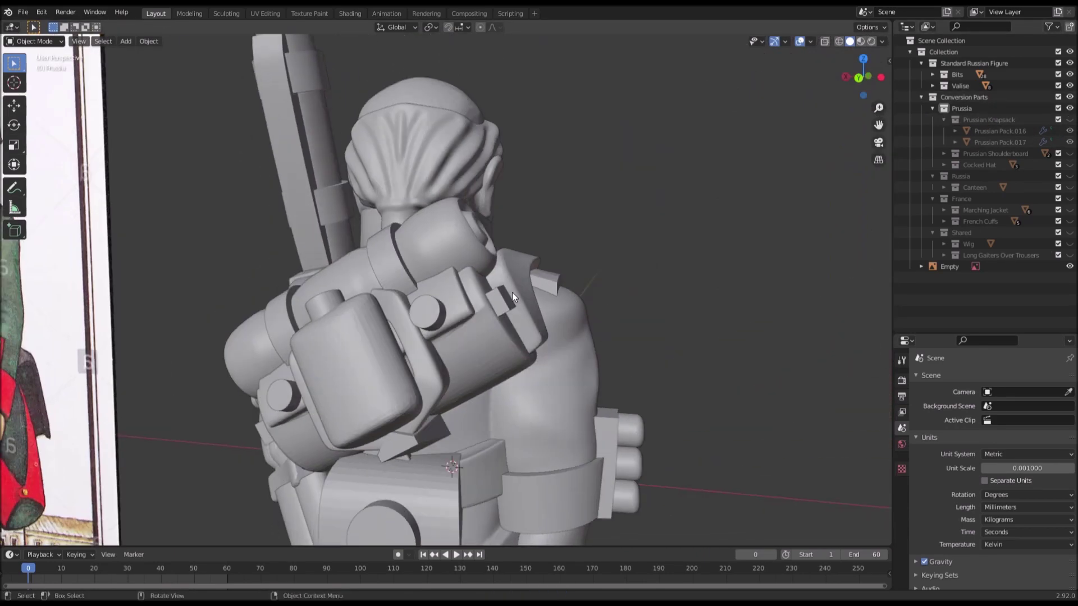
{"action": "left_click", "coordinate": [1069, 86]}
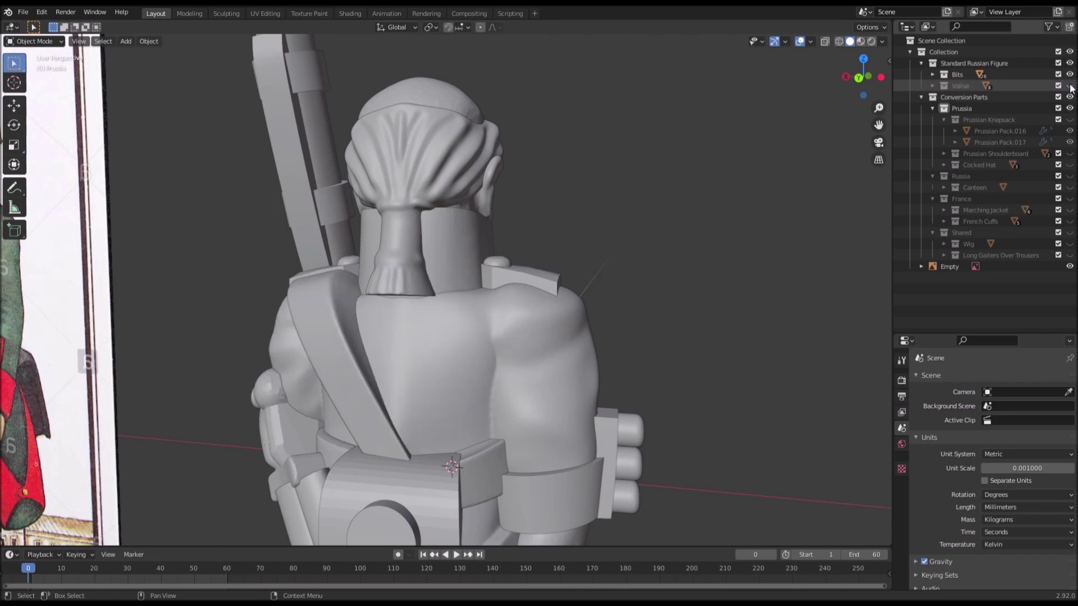
{"action": "middle_click_drag", "start_coordinate": [558, 348], "coordinate": [446, 305]}
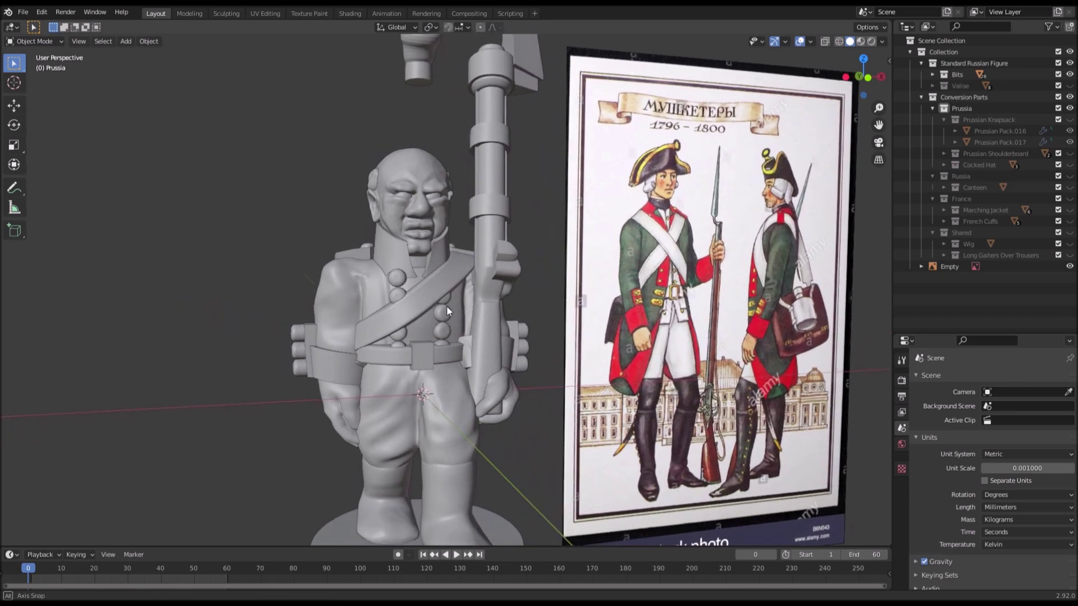
Step: Delete the jacket torso with its sleeves, the cuff parts and the trousered legs from the figure
{"action": "left_click", "coordinate": [325, 278]}
{"action": "key", "text": "x"}
{"action": "left_click", "coordinate": [326, 278]}
{"action": "middle_click_drag", "start_coordinate": [362, 341], "coordinate": [320, 247]}
{"action": "left_click", "coordinate": [342, 311]}
{"action": "key", "text": "x"}
{"action": "left_click", "coordinate": [321, 285]}
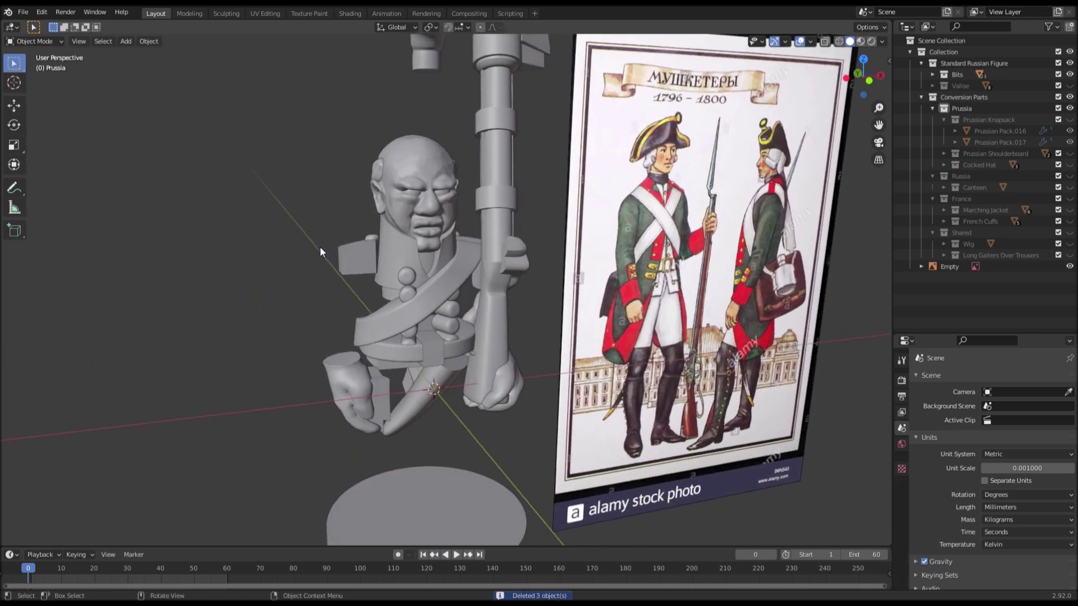
Step: Delete the outer collar and the remaining shoulderboards from the figure, keeping the inner collar around the neck
{"action": "scroll", "coordinate": [348, 292], "scroll_direction": "up", "scroll_amount": 4}
{"action": "left_click", "coordinate": [407, 360]}
{"action": "key", "text": "x"}
{"action": "left_click", "coordinate": [375, 358]}
{"action": "middle_click_drag", "start_coordinate": [376, 358], "coordinate": [403, 270]}
{"action": "left_click", "coordinate": [398, 290]}
{"action": "key", "text": "x"}
{"action": "left_click", "coordinate": [399, 290]}
{"action": "left_click", "coordinate": [395, 270]}
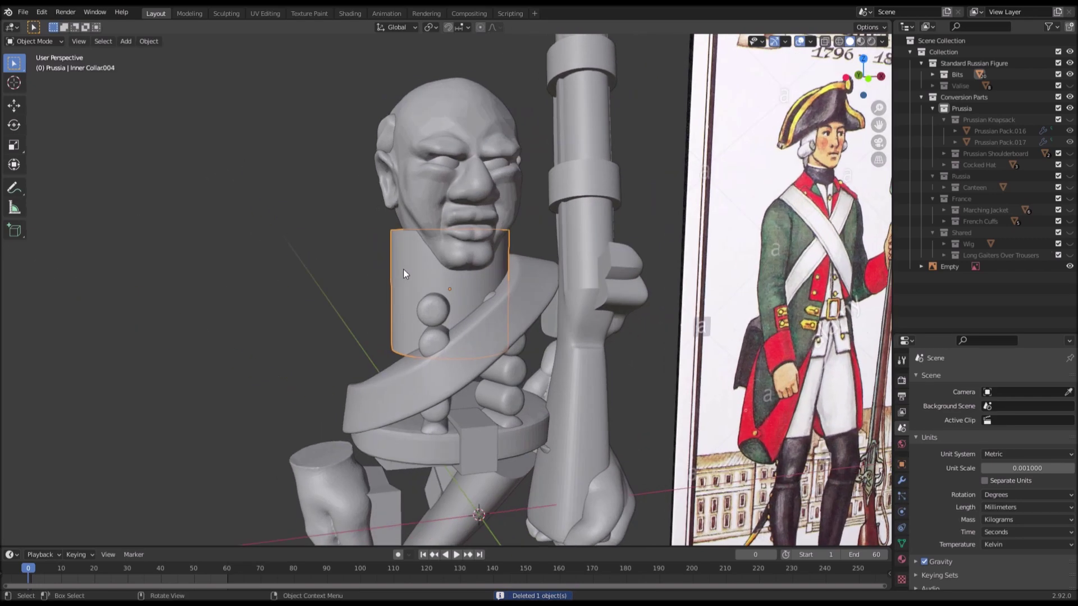
Step: Compare the figure's inner collar and crossbelt with the neck stock, lapels and belts of the musketeers in the reference picture
{"action": "middle_click_drag", "start_coordinate": [486, 279], "coordinate": [290, 308], "text": "shift"}
{"action": "middle_click_drag", "start_coordinate": [588, 252], "coordinate": [546, 248]}
{"action": "scroll", "coordinate": [546, 247], "scroll_direction": "up", "scroll_amount": 2}
{"action": "middle_click_drag", "start_coordinate": [679, 211], "coordinate": [451, 244], "text": "shift"}
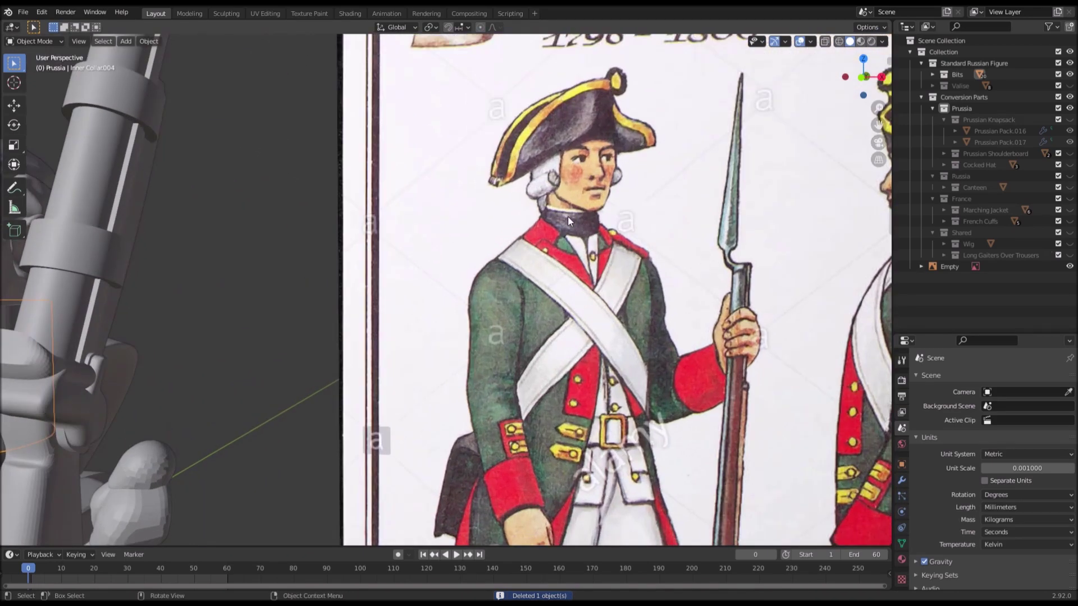
{"action": "scroll", "coordinate": [578, 224], "scroll_direction": "down", "scroll_amount": 8}
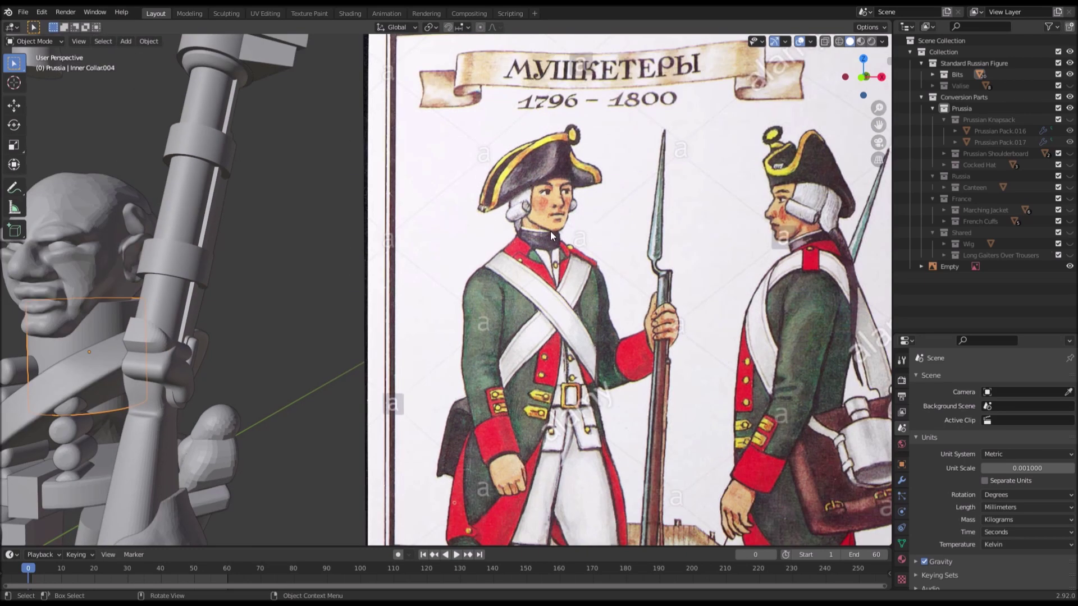
{"action": "middle_click_drag", "start_coordinate": [305, 304], "coordinate": [520, 261], "text": "shift"}
{"action": "middle_click_drag", "start_coordinate": [447, 265], "coordinate": [492, 272]}
{"action": "scroll", "coordinate": [498, 257], "scroll_direction": "down", "scroll_amount": 3}
{"action": "scroll", "coordinate": [458, 301], "scroll_direction": "up", "scroll_amount": 6}
{"action": "scroll", "coordinate": [458, 300], "scroll_direction": "up", "scroll_amount": 1}
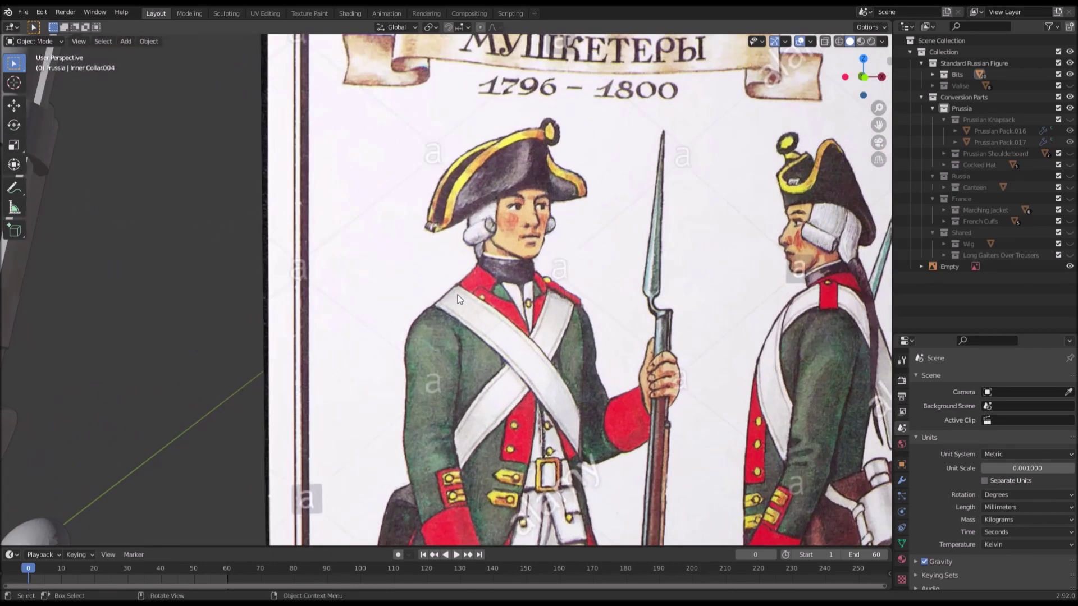
{"action": "scroll", "coordinate": [467, 275], "scroll_direction": "down", "scroll_amount": 3}
{"action": "middle_click_drag", "start_coordinate": [308, 337], "coordinate": [332, 303], "text": "shift"}
{"action": "scroll", "coordinate": [351, 323], "scroll_direction": "down", "scroll_amount": 3}
{"action": "scroll", "coordinate": [623, 279], "scroll_direction": "down", "scroll_amount": 5}
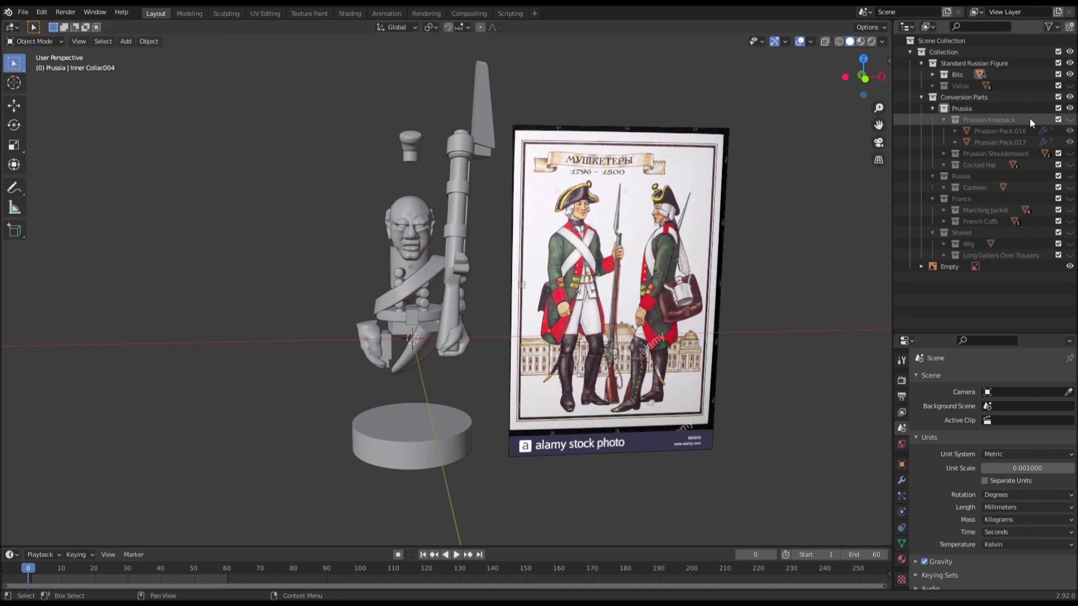
Step: Show the Prussian Knapsack collection and collapse its contents in the collection tree
{"action": "left_click", "coordinate": [1058, 120]}
{"action": "left_click", "coordinate": [945, 120]}
{"action": "middle_click_drag", "start_coordinate": [662, 166], "coordinate": [561, 223]}
{"action": "scroll", "coordinate": [537, 278], "scroll_direction": "up", "scroll_amount": 2}
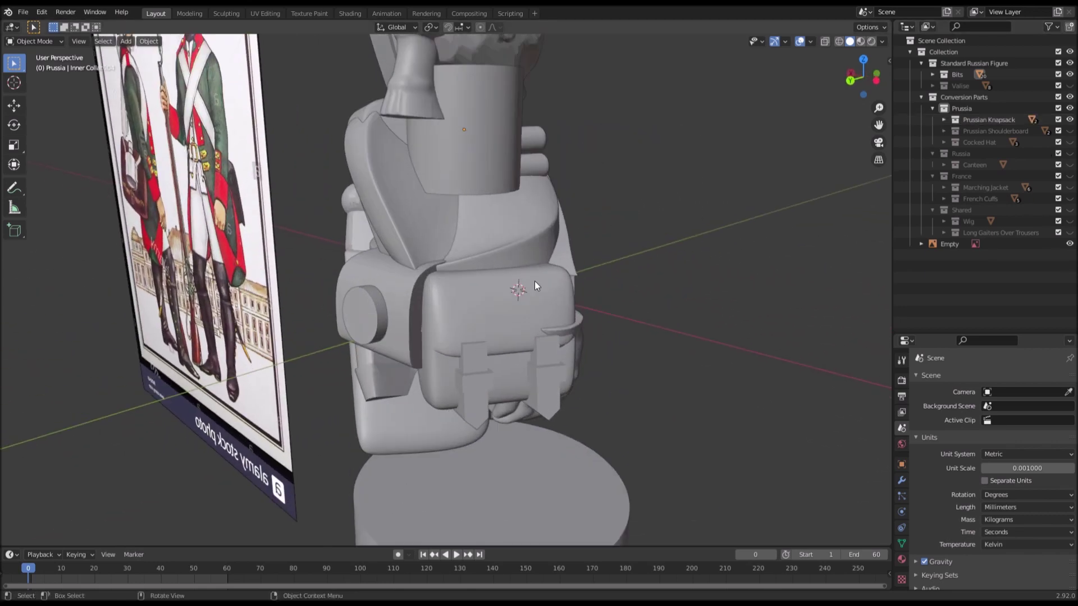
Step: Inspect the Prussian knapsack bag and its shoulder strap from behind, and display the bag's modifiers
{"action": "left_click", "coordinate": [500, 301]}
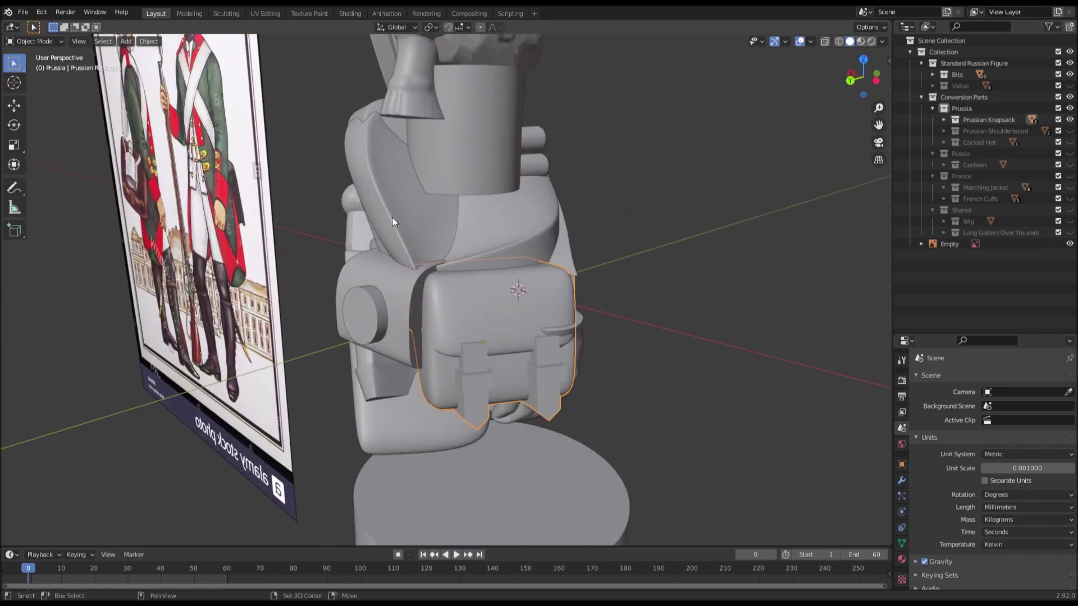
{"action": "middle_click_drag", "start_coordinate": [553, 240], "coordinate": [449, 225]}
{"action": "middle_click_drag", "start_coordinate": [371, 199], "coordinate": [517, 264]}
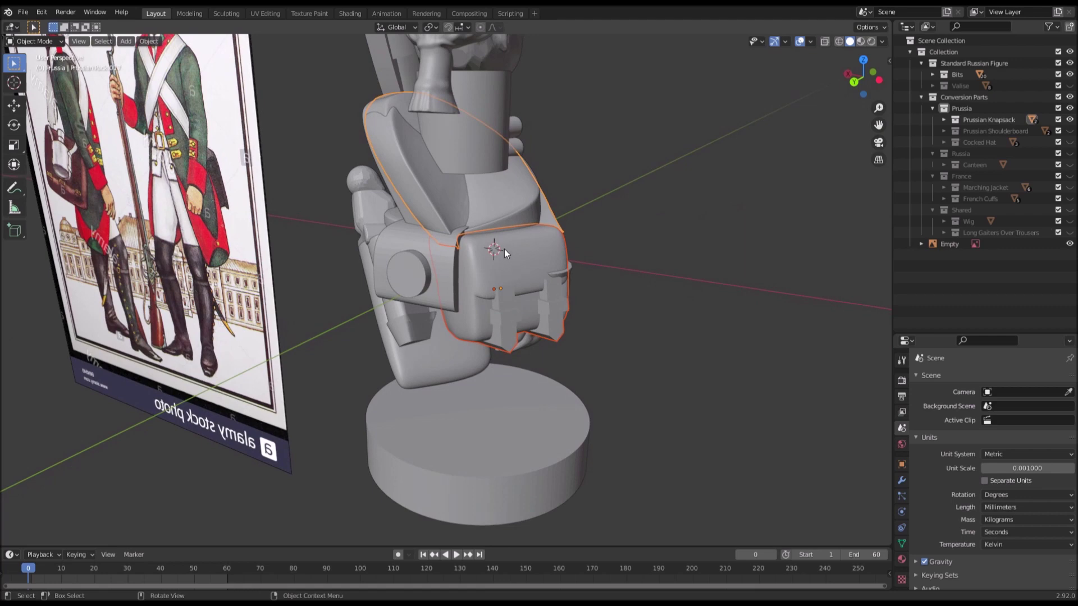
{"action": "left_click", "coordinate": [517, 261]}
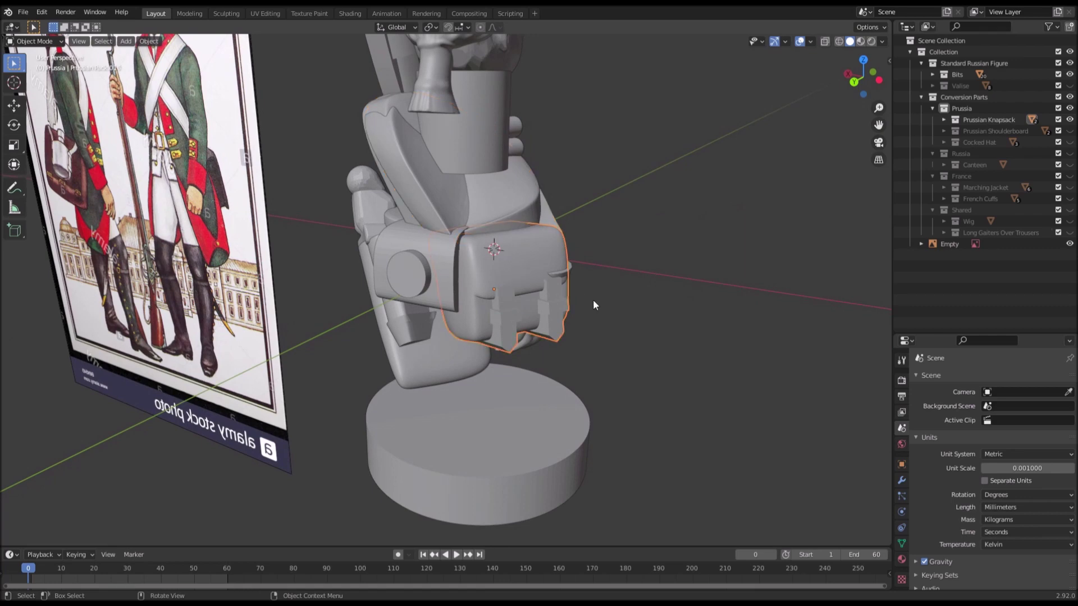
{"action": "left_click", "coordinate": [900, 479]}
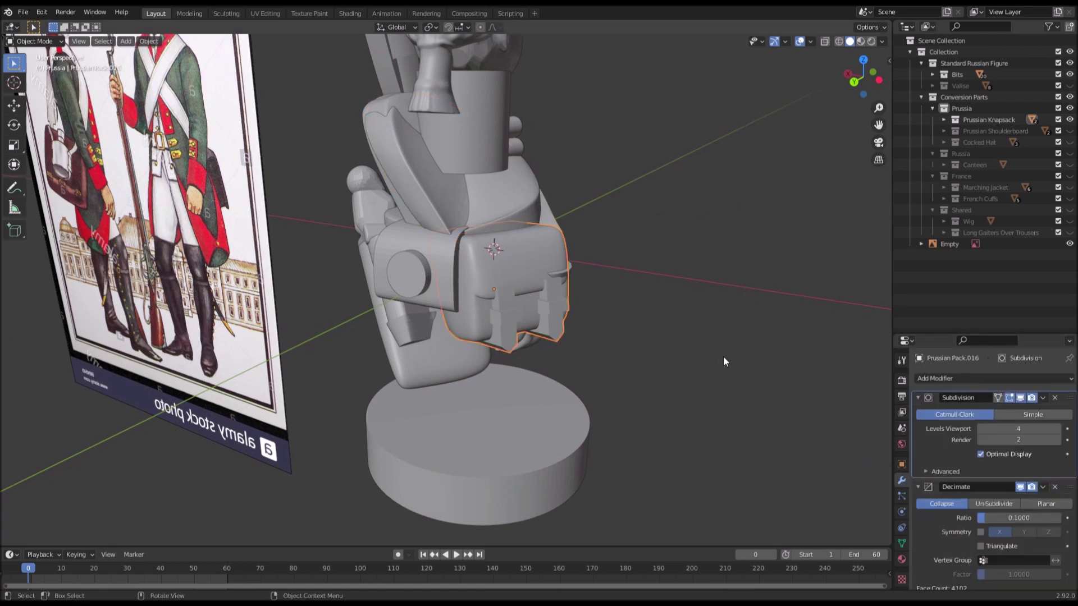
{"action": "left_click", "coordinate": [987, 378]}
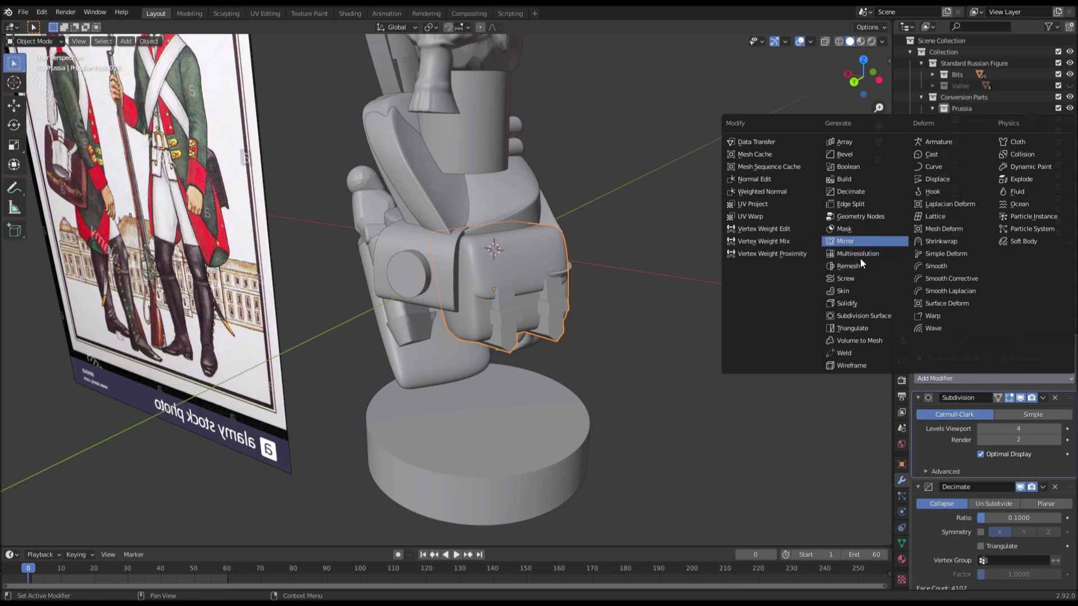
{"action": "left_click", "coordinate": [853, 241]}
{"action": "scroll", "coordinate": [1061, 449], "scroll_direction": "down", "scroll_amount": 3}
{"action": "left_click_drag", "start_coordinate": [1060, 418], "coordinate": [998, 406]}
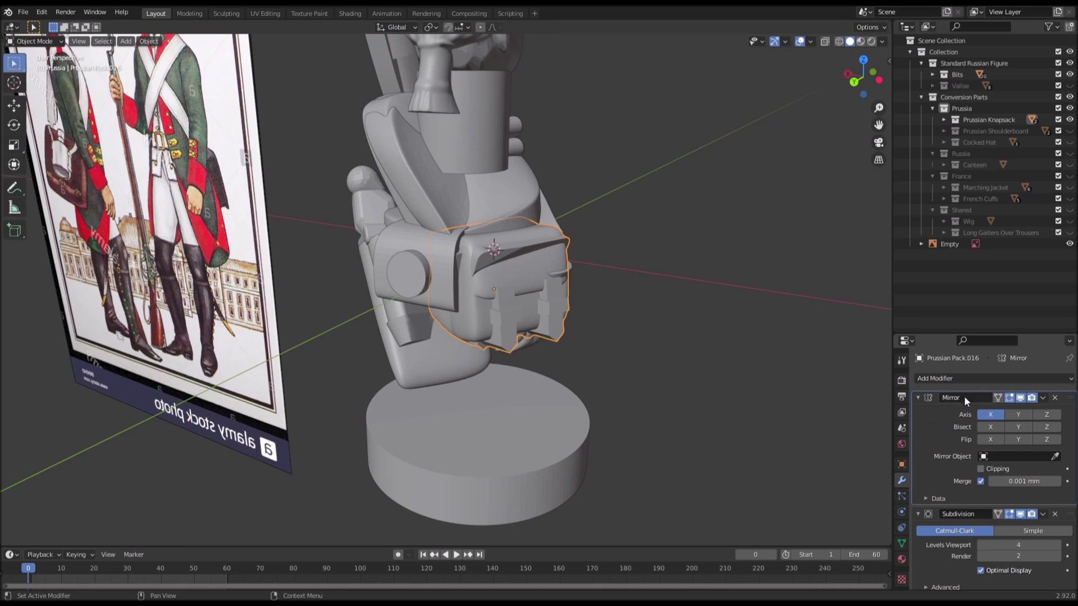
{"action": "left_click", "coordinate": [1054, 397]}
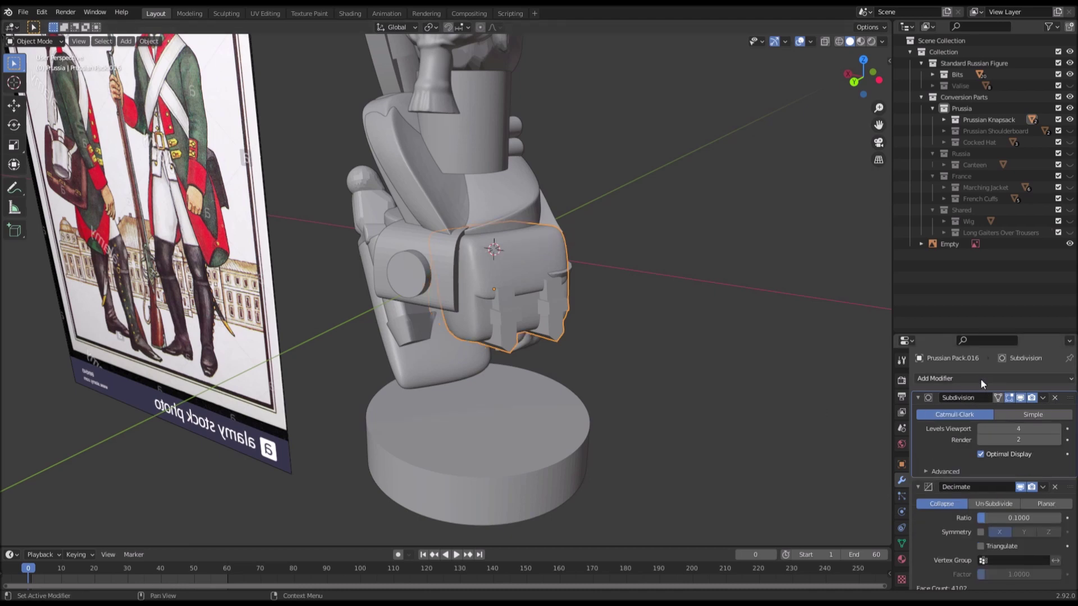
Step: Add an X-axis Mirror modifier at the top of the knapsack bag's stack, with the figure's circular base as mirror object
{"action": "left_click", "coordinate": [963, 377]}
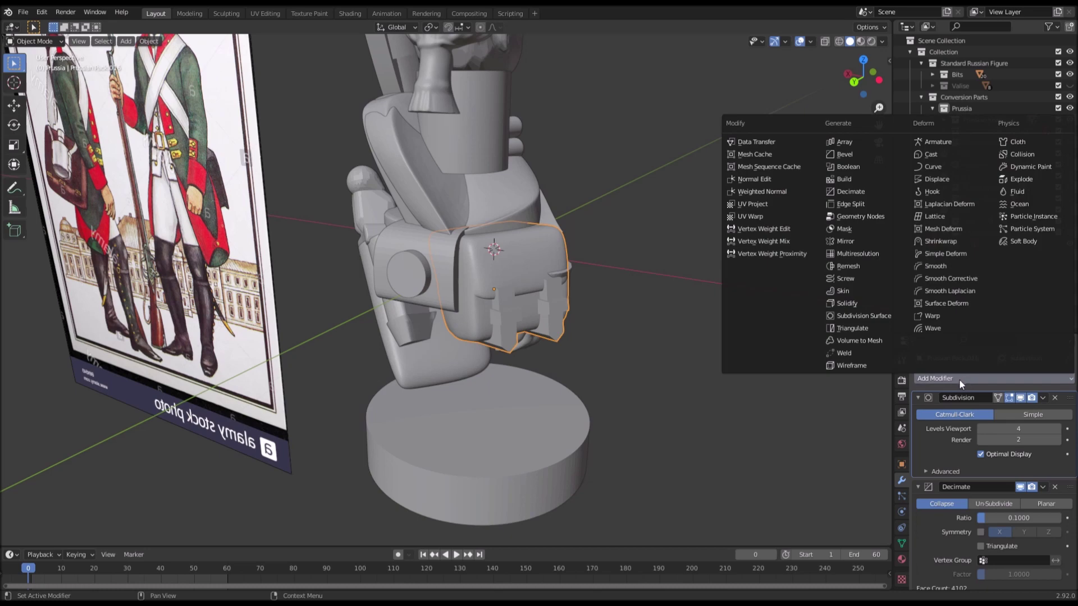
{"action": "left_click", "coordinate": [868, 241]}
{"action": "scroll", "coordinate": [952, 457], "scroll_direction": "down", "scroll_amount": 5}
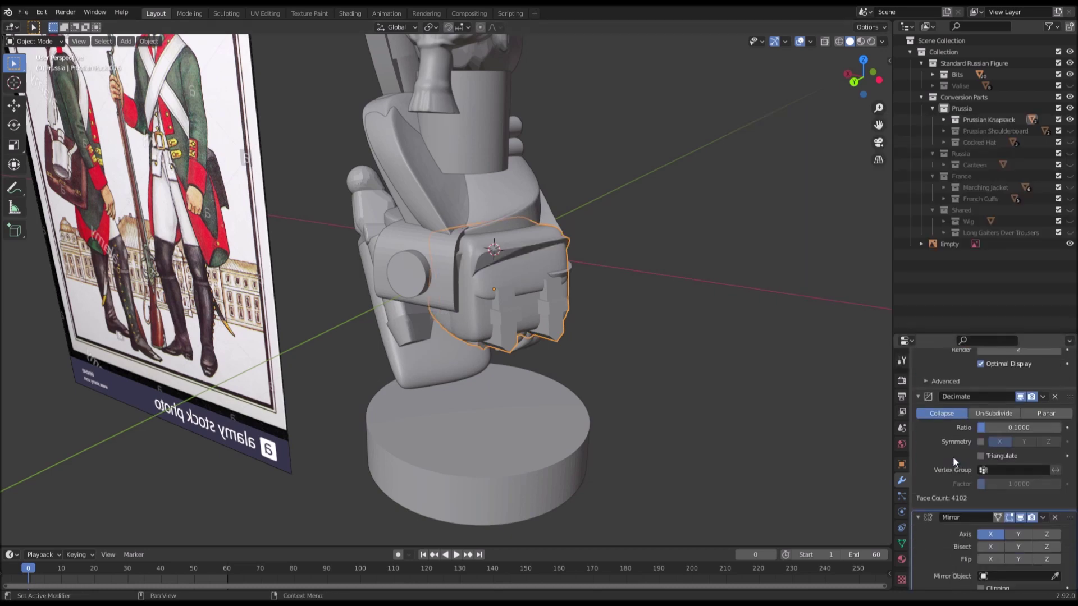
{"action": "left_click_drag", "start_coordinate": [1070, 483], "coordinate": [1066, 318]}
{"action": "middle_click_drag", "start_coordinate": [864, 376], "coordinate": [732, 315]}
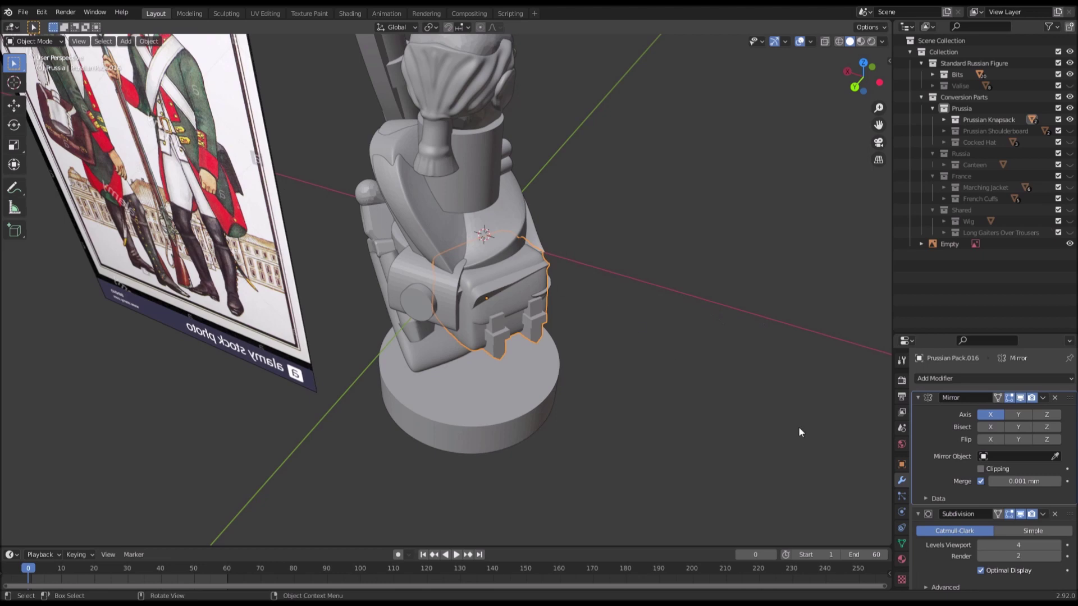
{"action": "middle_click_drag", "start_coordinate": [727, 387], "coordinate": [828, 436]}
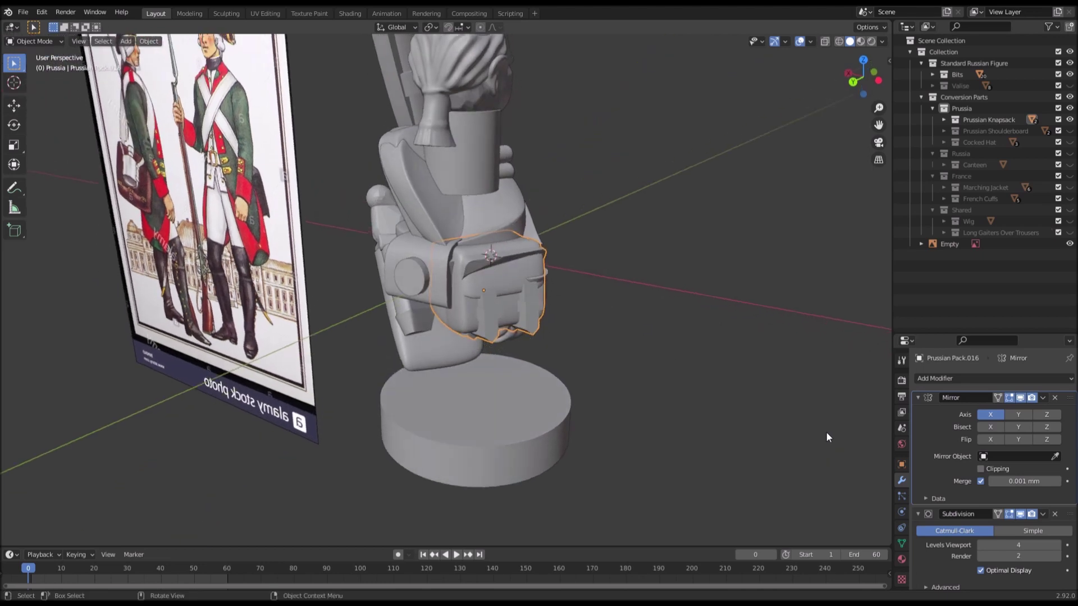
{"action": "left_click", "coordinate": [1054, 458]}
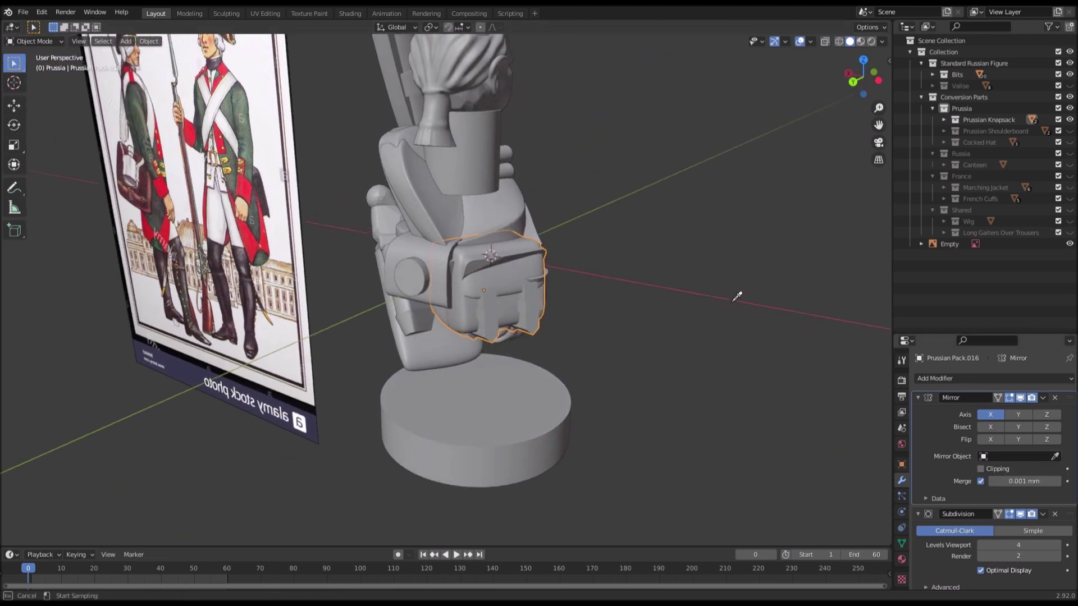
{"action": "left_click", "coordinate": [489, 433]}
Step: Add an X-axis Mirror modifier at the top of the knapsack strap's stack, mirrored about the circular base
{"action": "middle_click_drag", "start_coordinate": [595, 402], "coordinate": [661, 332]}
{"action": "left_click", "coordinate": [449, 248]}
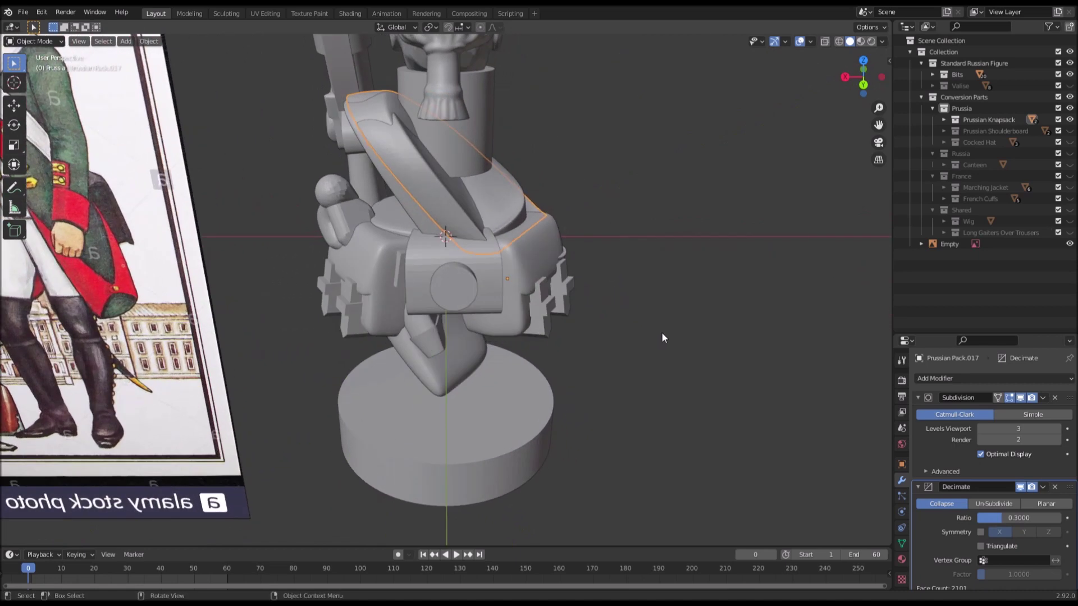
{"action": "left_click", "coordinate": [936, 378]}
{"action": "left_click", "coordinate": [845, 241]}
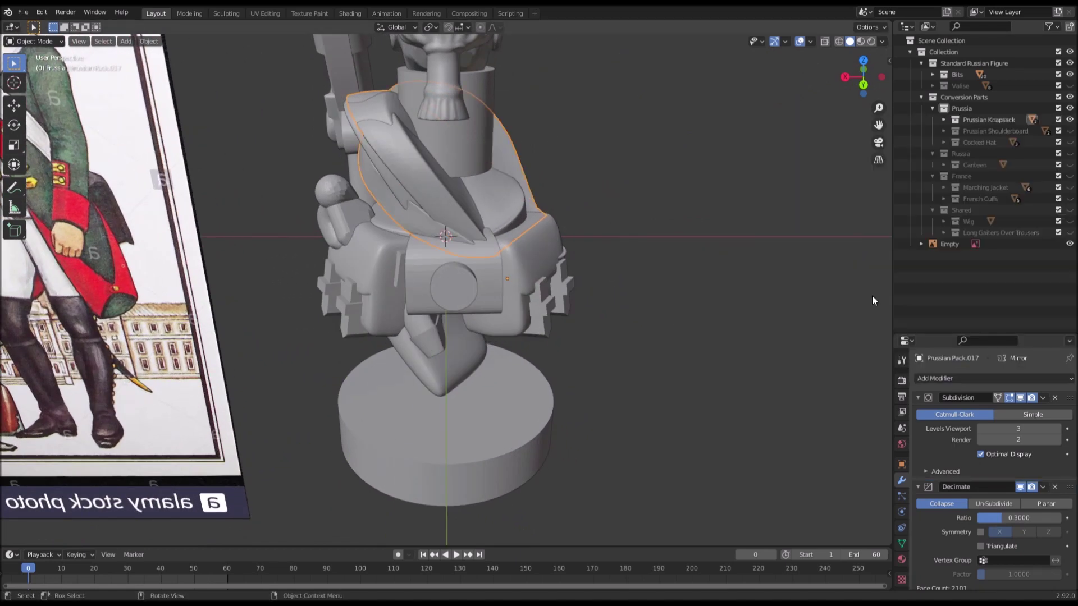
{"action": "scroll", "coordinate": [1010, 512], "scroll_direction": "down", "scroll_amount": 5}
{"action": "left_click_drag", "start_coordinate": [1051, 372], "coordinate": [1050, 337]}
{"action": "left_click", "coordinate": [1054, 456]}
{"action": "left_click", "coordinate": [469, 435]}
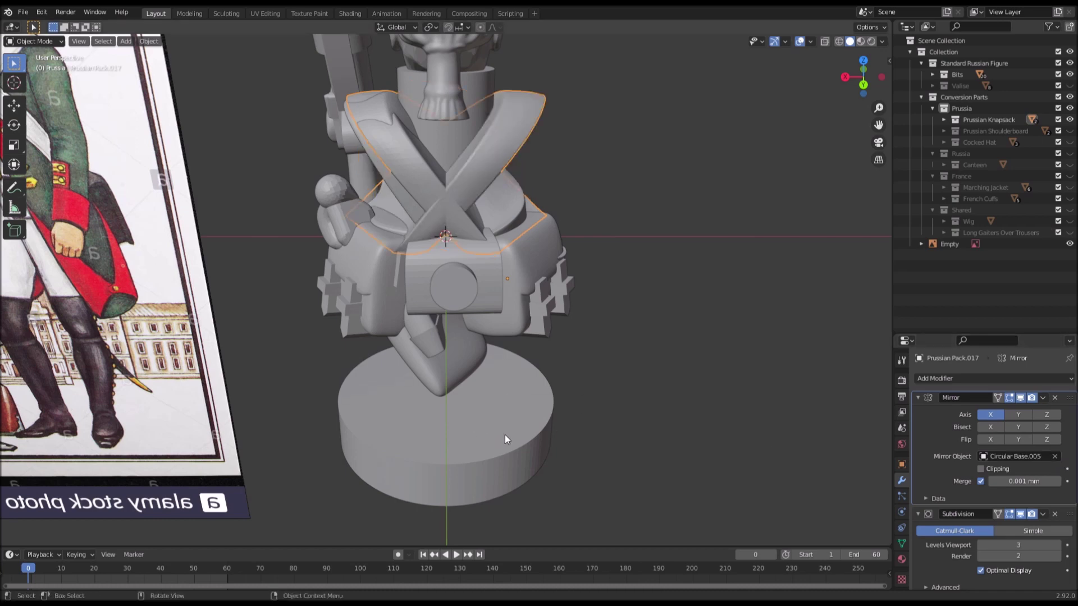
Step: Apply the Mirror modifiers on both the knapsack strap and the knapsack bag
{"action": "middle_click_drag", "start_coordinate": [696, 381], "coordinate": [760, 392]}
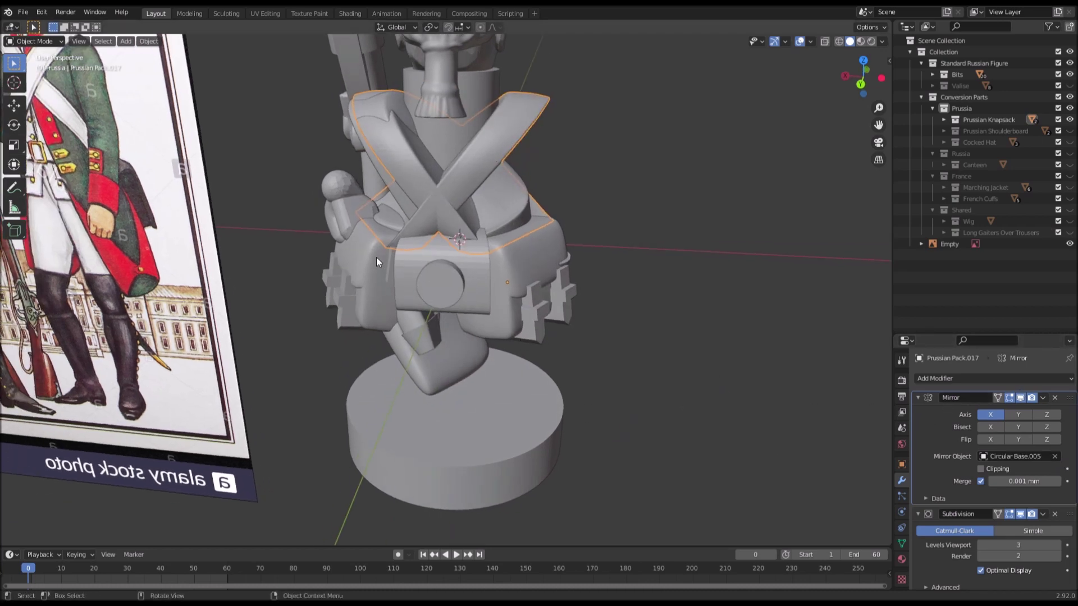
{"action": "left_click", "coordinate": [1042, 399]}
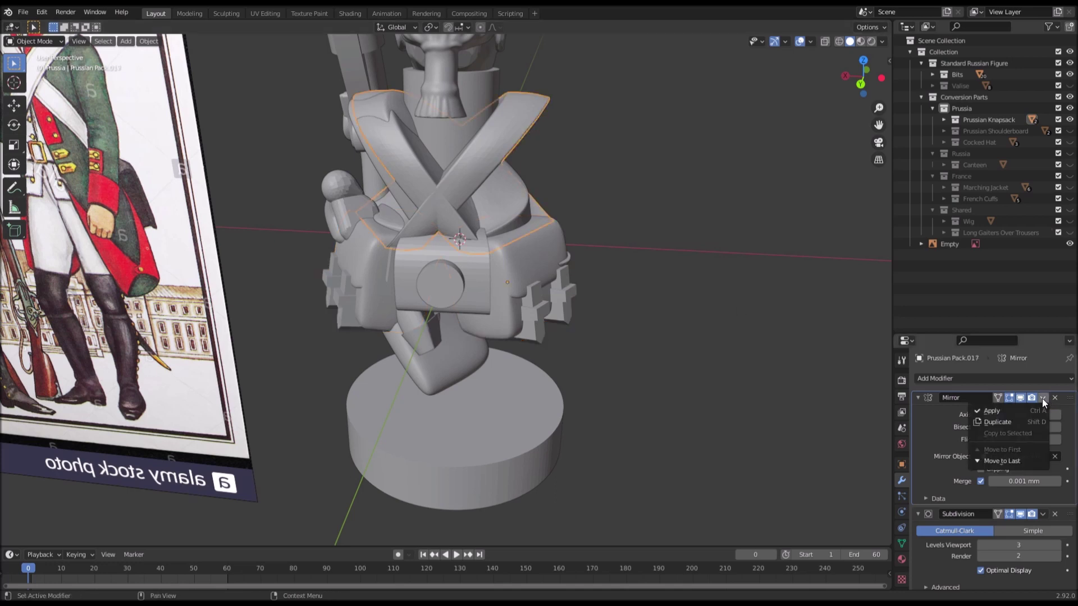
{"action": "left_click", "coordinate": [1005, 409]}
{"action": "left_click", "coordinate": [369, 275]}
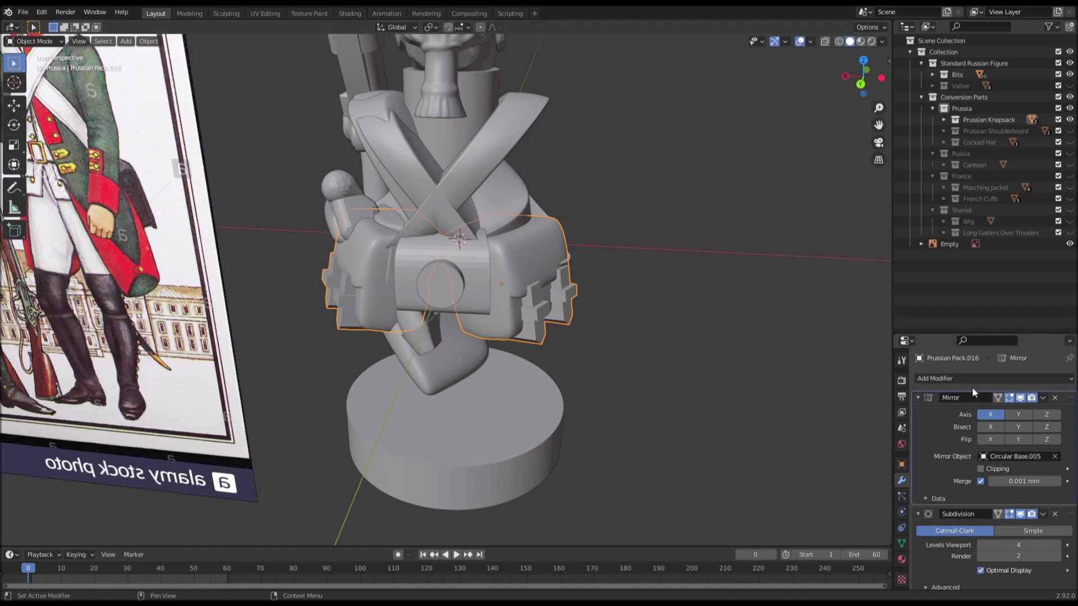
{"action": "left_click", "coordinate": [1041, 397]}
{"action": "left_click", "coordinate": [991, 411]}
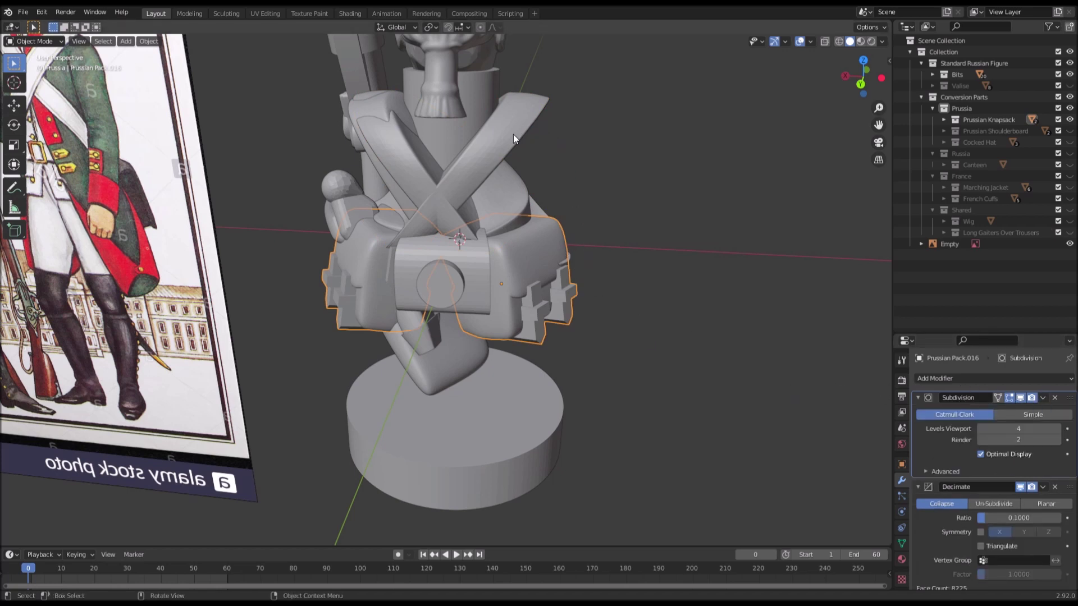
Step: Delete the original-side halves of the knapsack bag and its shoulder strap, keeping the mirrored copies
{"action": "left_click", "coordinate": [537, 106], "text": "shift"}
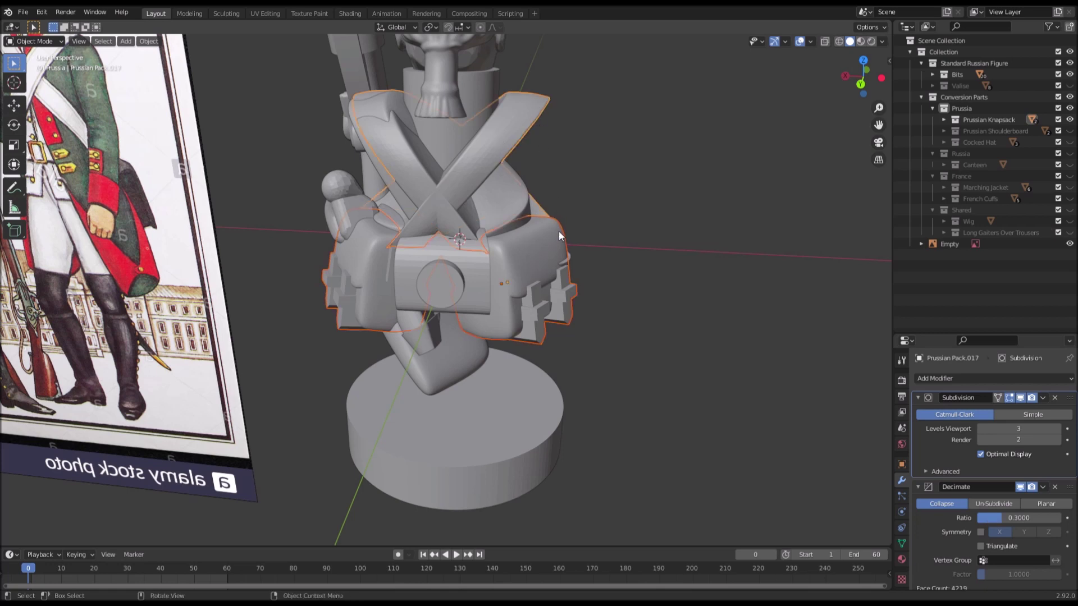
{"action": "key", "text": "Tab"}
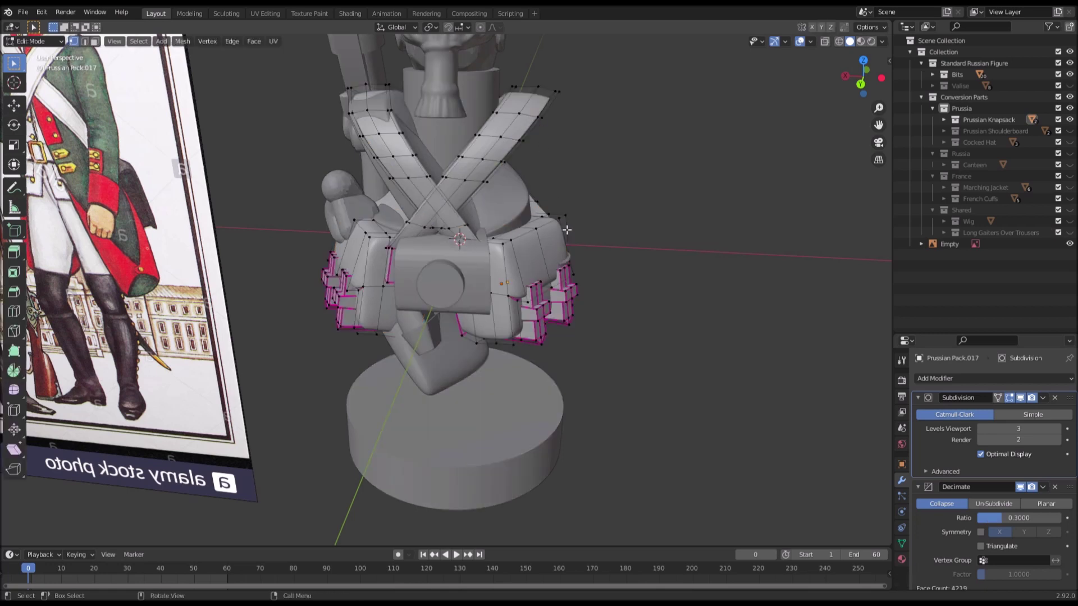
{"action": "middle_click_drag", "start_coordinate": [428, 174], "coordinate": [427, 157]}
{"action": "scroll", "coordinate": [426, 163], "scroll_direction": "up", "scroll_amount": 2}
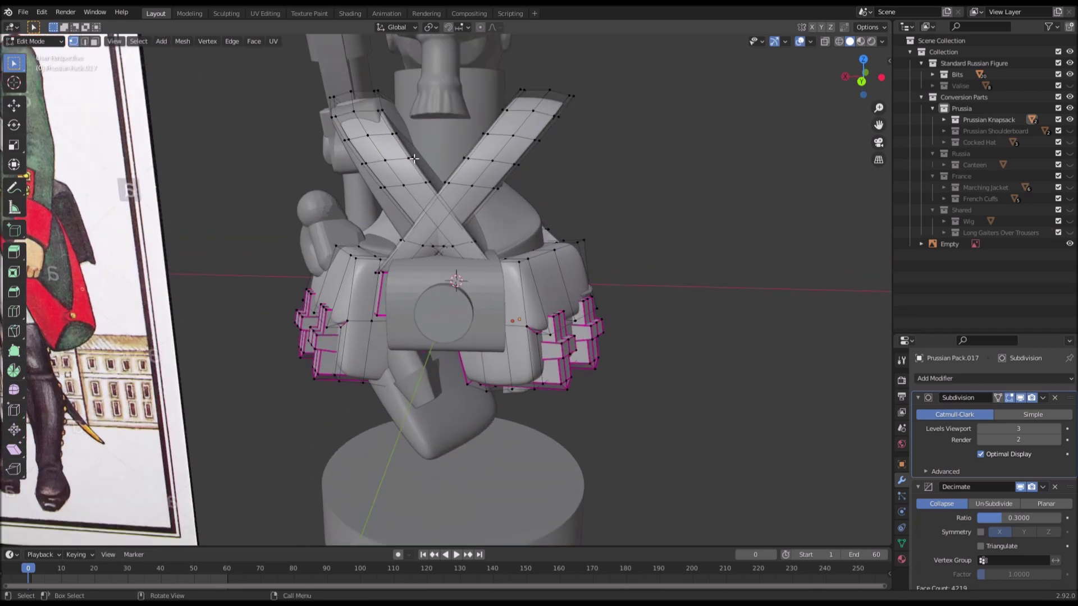
{"action": "scroll", "coordinate": [417, 162], "scroll_direction": "up", "scroll_amount": 3}
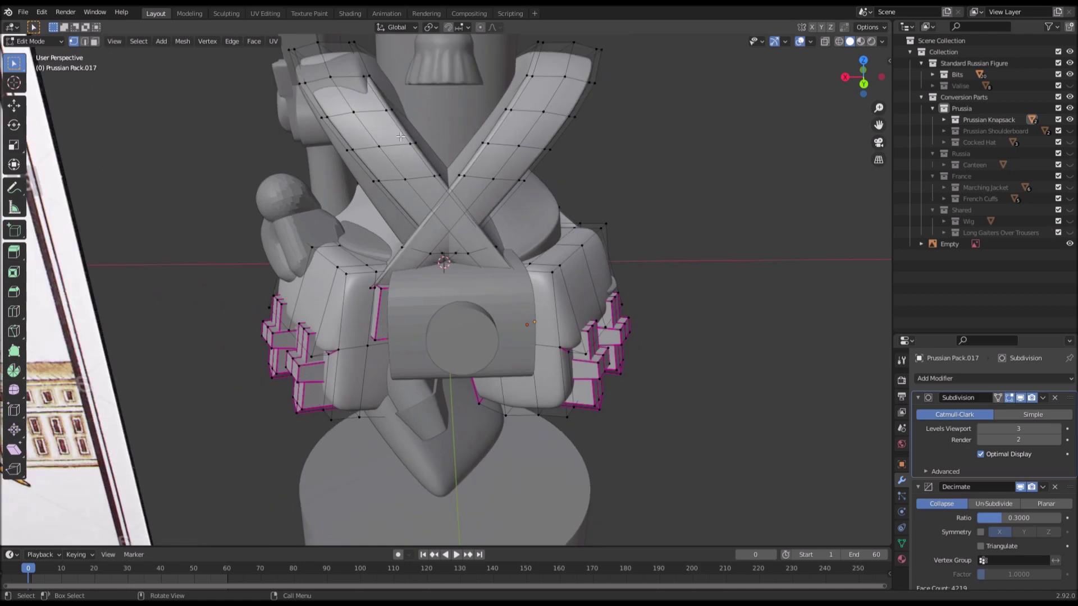
{"action": "key", "text": "l"}
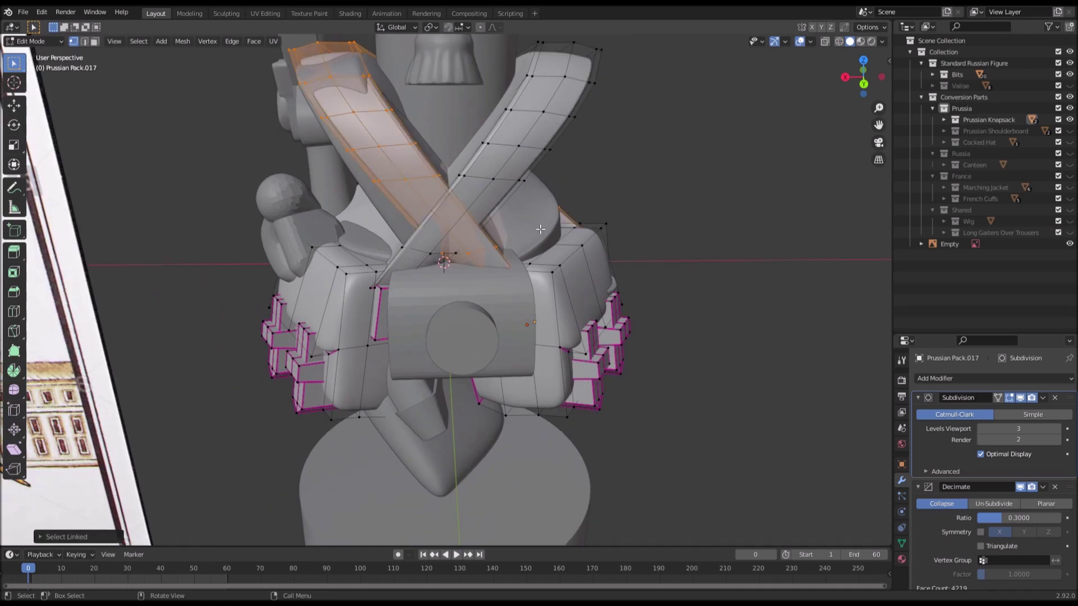
{"action": "middle_click_drag", "start_coordinate": [540, 229], "coordinate": [526, 262]}
{"action": "key", "text": "l"}
{"action": "key", "text": "l"}
{"action": "key", "text": "l"}
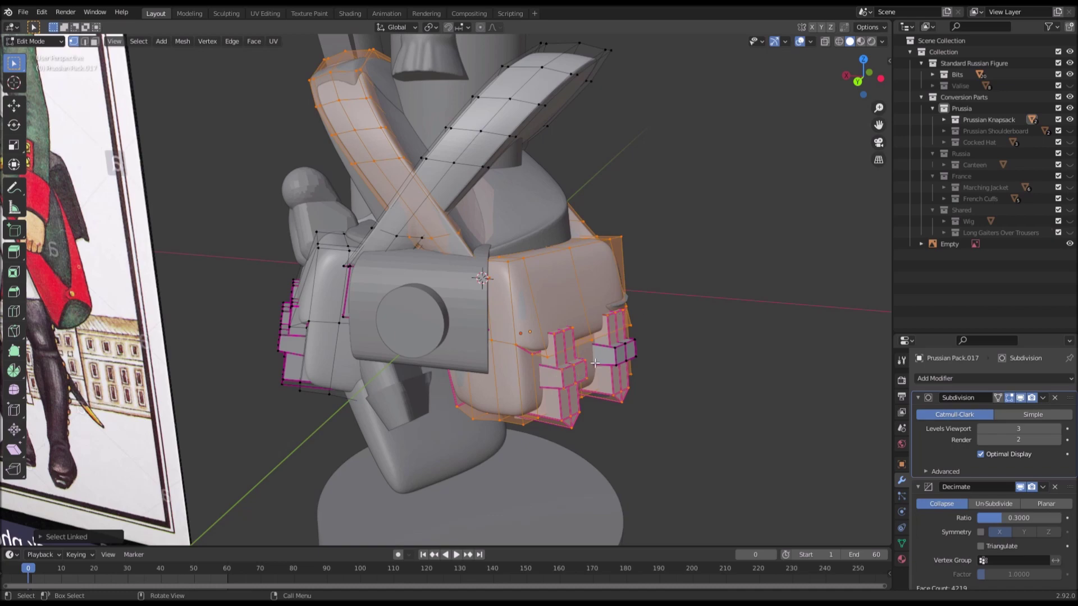
{"action": "middle_click_drag", "start_coordinate": [627, 349], "coordinate": [508, 323]}
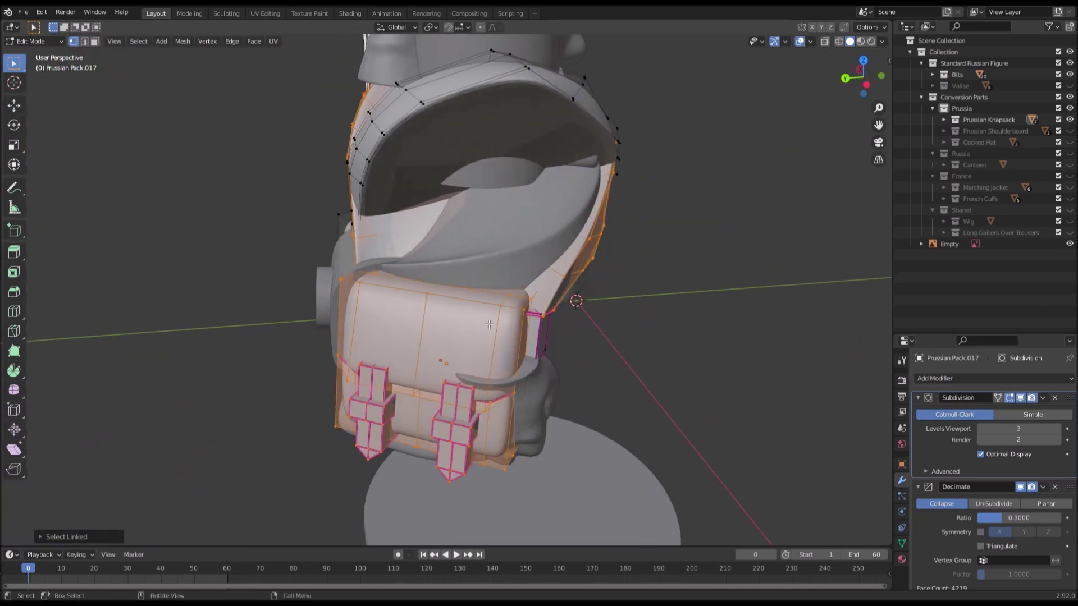
{"action": "middle_click_drag", "start_coordinate": [544, 410], "coordinate": [375, 209]}
{"action": "key", "text": "x"}
{"action": "left_click", "coordinate": [548, 261]}
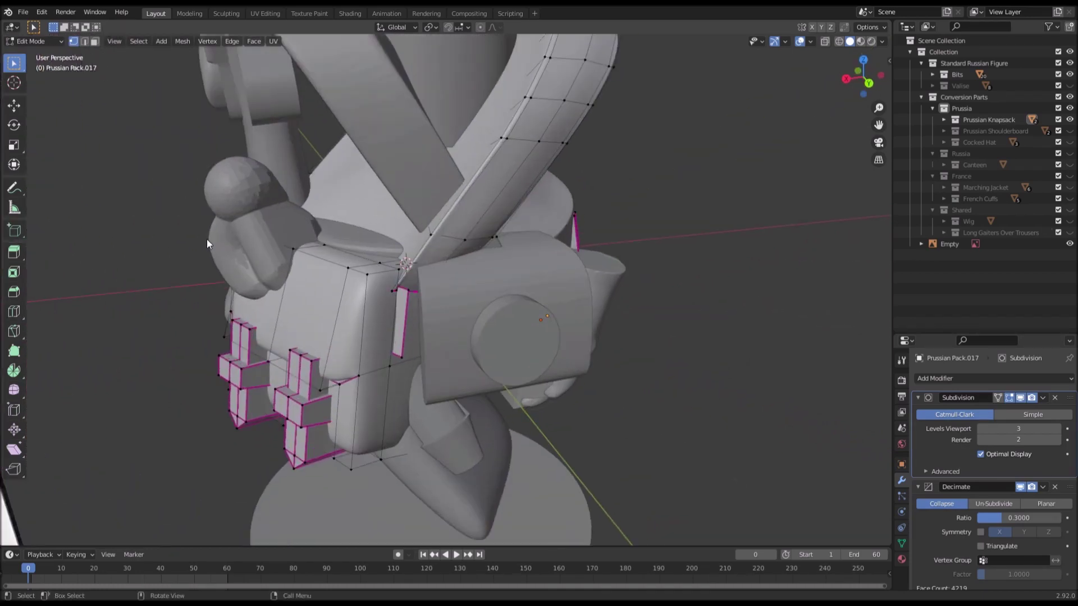
Step: Delete the leftover strap piece on the figure's original knapsack side from the bag mesh, keeping the mirrored bag
{"action": "key", "text": "Tab"}
{"action": "scroll", "coordinate": [338, 252], "scroll_direction": "down", "scroll_amount": 3}
{"action": "left_click", "coordinate": [575, 294]}
{"action": "middle_click_drag", "start_coordinate": [576, 293], "coordinate": [517, 286]}
{"action": "left_click", "coordinate": [521, 281]}
{"action": "key", "text": "Tab"}
{"action": "key", "text": "l"}
{"action": "key", "text": "l"}
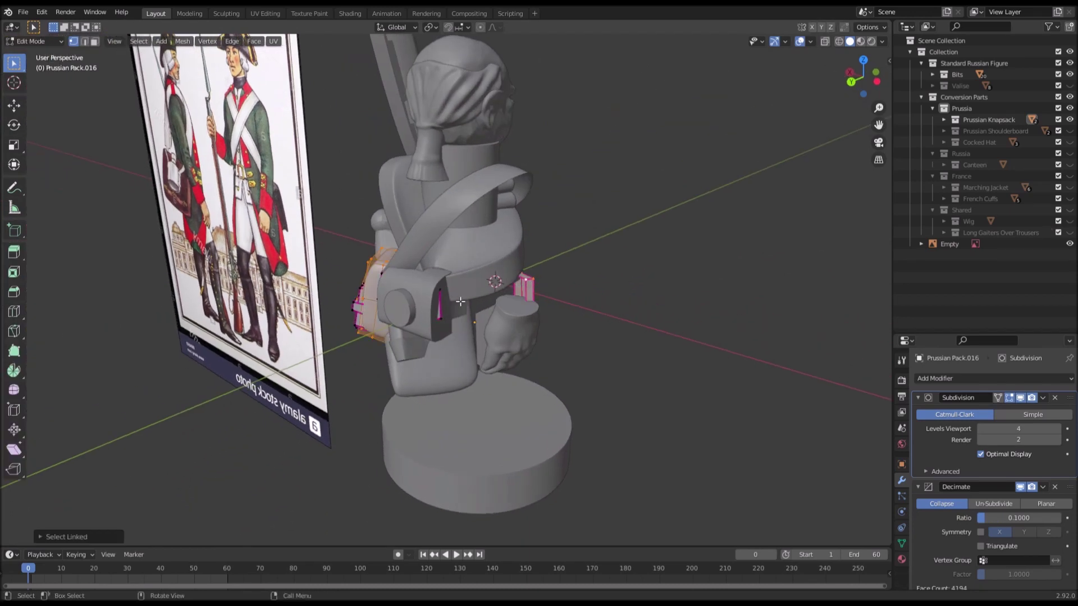
{"action": "key", "text": "ctrl+z"}
{"action": "key", "text": "x"}
{"action": "left_click", "coordinate": [522, 321]}
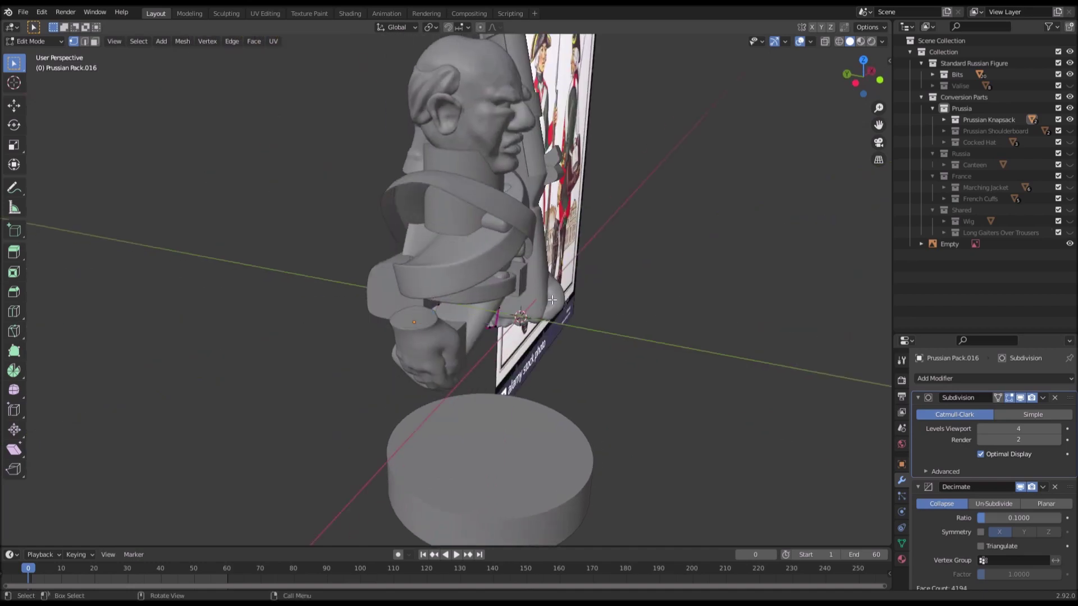
Step: Examine the whole knapsack bag mesh in wireframe for leftover geometry
{"action": "middle_click_drag", "start_coordinate": [468, 290], "coordinate": [553, 287]}
{"action": "scroll", "coordinate": [552, 286], "scroll_direction": "up", "scroll_amount": 2}
{"action": "mouse_move", "coordinate": [473, 281]}
{"action": "middle_mouse_down"}
{"action": "mouse_move", "coordinate": [512, 292]}
{"action": "mouse_move", "coordinate": [489, 270]}
{"action": "middle_mouse_up"}
{"action": "key", "text": "Tab"}
{"action": "key", "text": "Tab"}
{"action": "key", "text": "shift+z"}
{"action": "scroll", "coordinate": [410, 288], "scroll_direction": "up", "scroll_amount": 2}
{"action": "mouse_move", "coordinate": [410, 289]}
{"action": "middle_mouse_down"}
{"action": "mouse_move", "coordinate": [394, 317]}
{"action": "mouse_move", "coordinate": [370, 322]}
{"action": "mouse_move", "coordinate": [402, 316]}
{"action": "mouse_move", "coordinate": [418, 298]}
{"action": "middle_mouse_up"}
{"action": "key", "text": "a"}
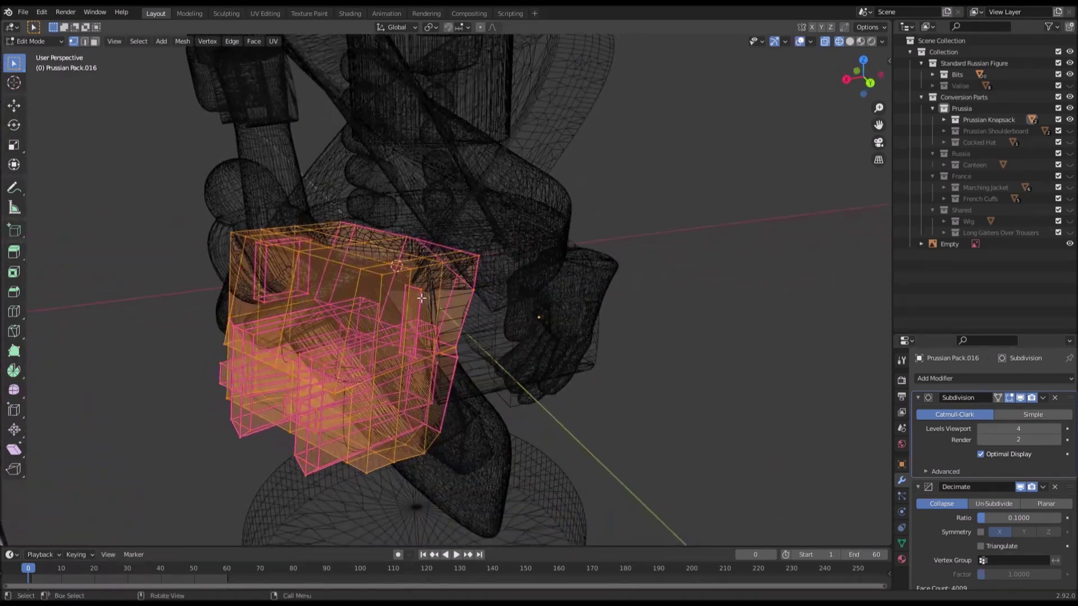
{"action": "left_click", "coordinate": [422, 296]}
Step: Extrude the face of the flat strap piece between the knapsack and the cylindrical valise by about 0.2 mm
{"action": "left_click", "coordinate": [95, 41]}
{"action": "key", "text": "z"}
{"action": "left_click", "coordinate": [600, 296]}
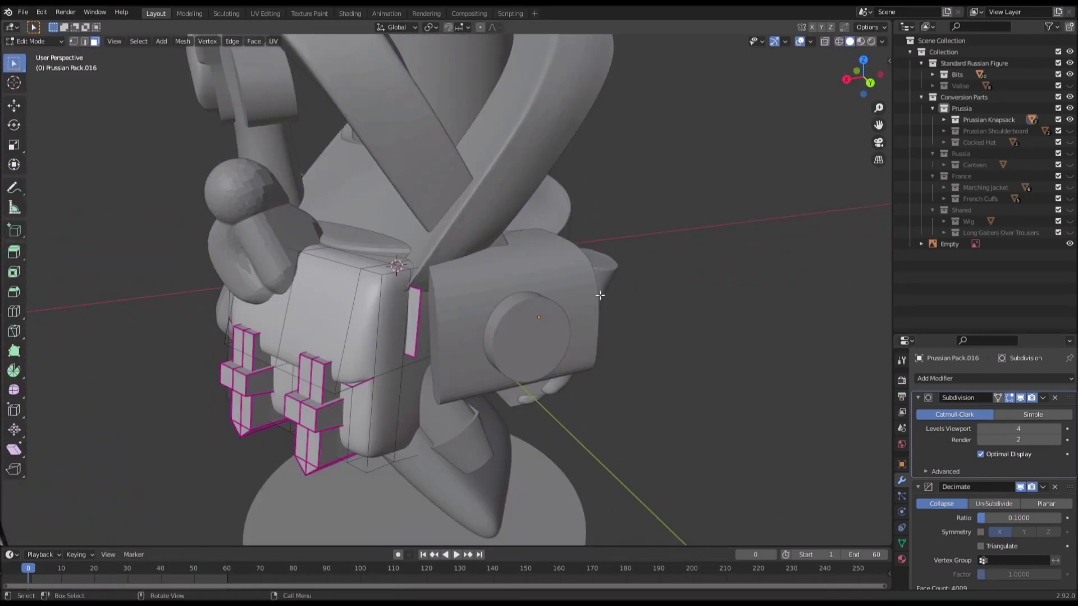
{"action": "middle_click_drag", "start_coordinate": [414, 312], "coordinate": [481, 327]}
{"action": "key", "text": "e"}
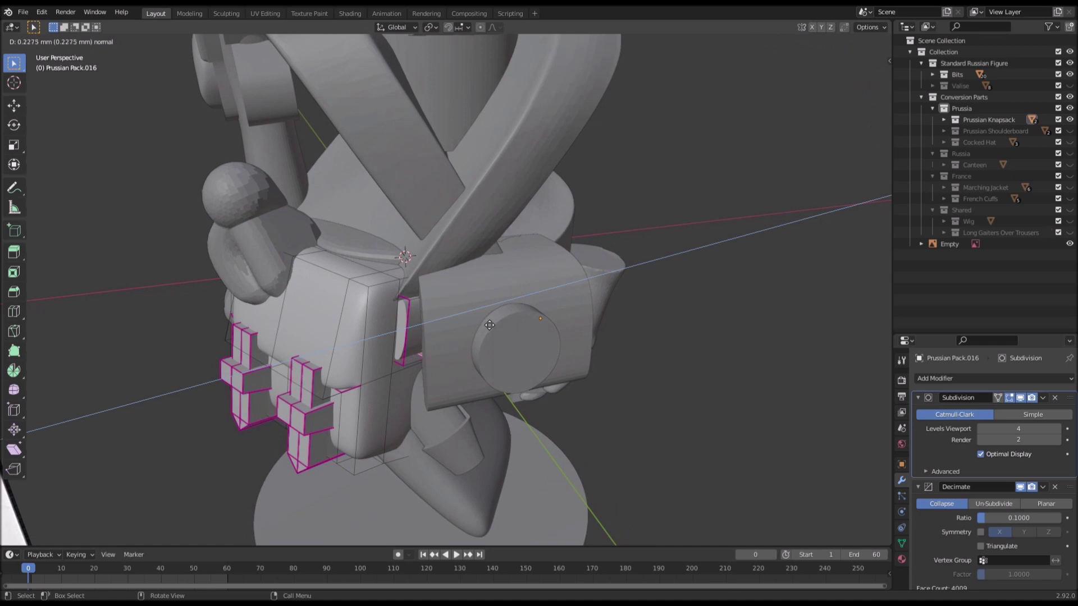
{"action": "left_click", "coordinate": [504, 320]}
Step: Set the mean crease of all edges of the extruded strap piece to 1
{"action": "key", "text": "ctrl+l"}
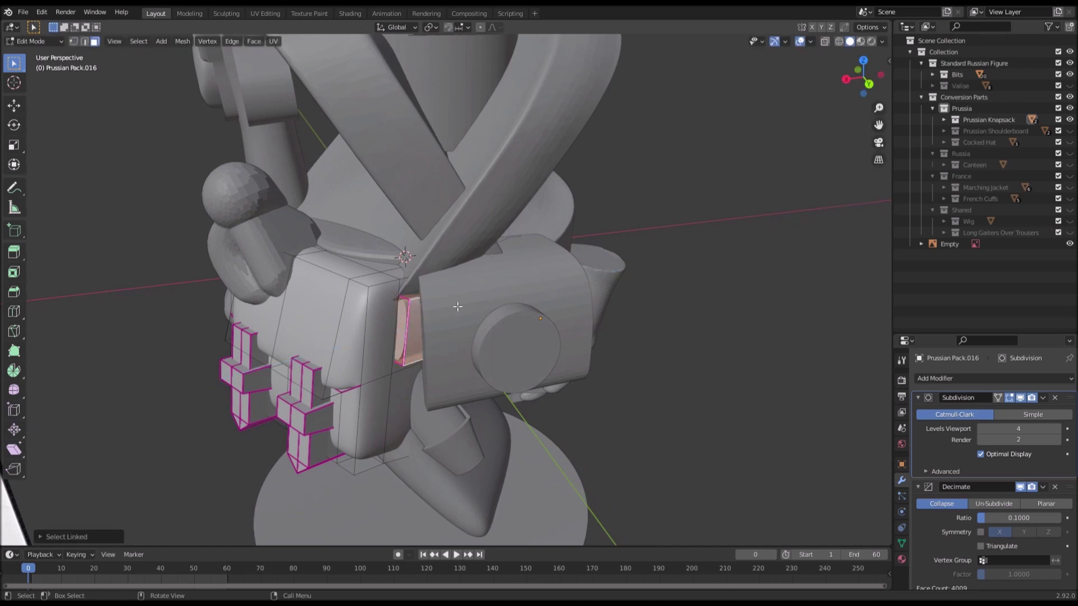
{"action": "key", "text": "n"}
{"action": "left_click", "coordinate": [820, 181]}
{"action": "type", "text": "1"}
{"action": "key", "text": "Return"}
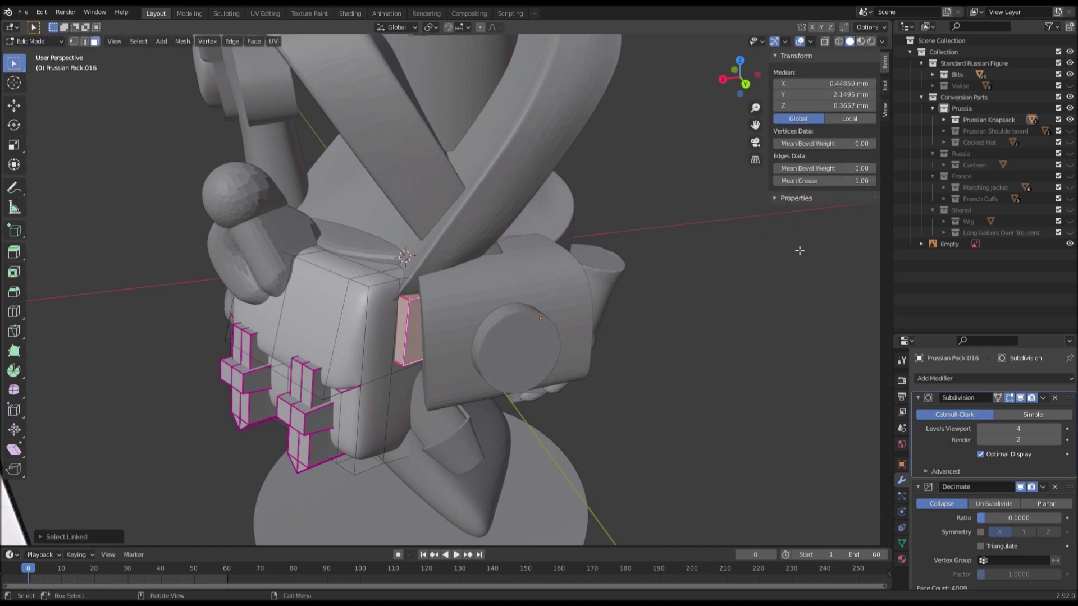
{"action": "key", "text": "Tab"}
Step: Compare the mirrored knapsack's shape and position on the figure with the bag in the reference illustration
{"action": "middle_click_drag", "start_coordinate": [695, 271], "coordinate": [651, 261]}
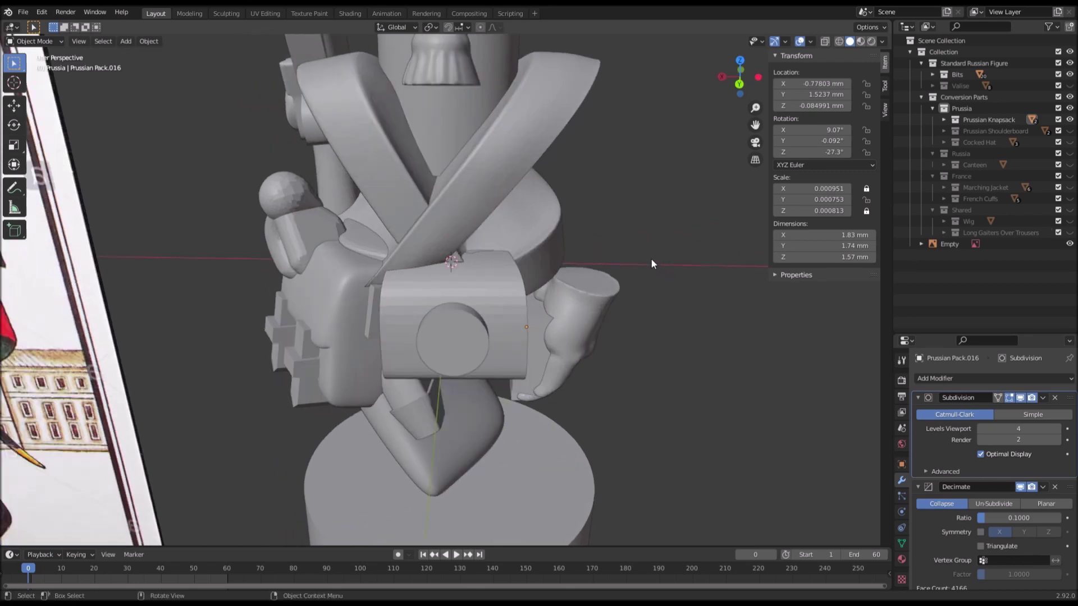
{"action": "scroll", "coordinate": [621, 257], "scroll_direction": "down", "scroll_amount": 3}
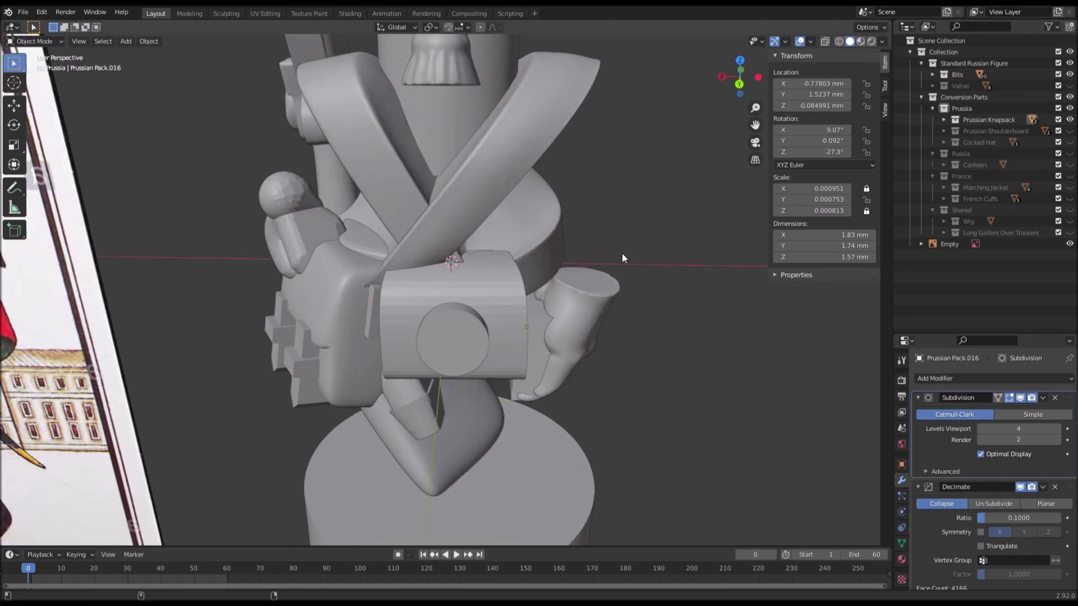
{"action": "middle_click_drag", "start_coordinate": [621, 257], "coordinate": [557, 297]}
{"action": "scroll", "coordinate": [607, 271], "scroll_direction": "up", "scroll_amount": 4}
{"action": "middle_click_drag", "start_coordinate": [601, 267], "coordinate": [593, 270]}
{"action": "middle_click_drag", "start_coordinate": [319, 295], "coordinate": [396, 313], "text": "shift"}
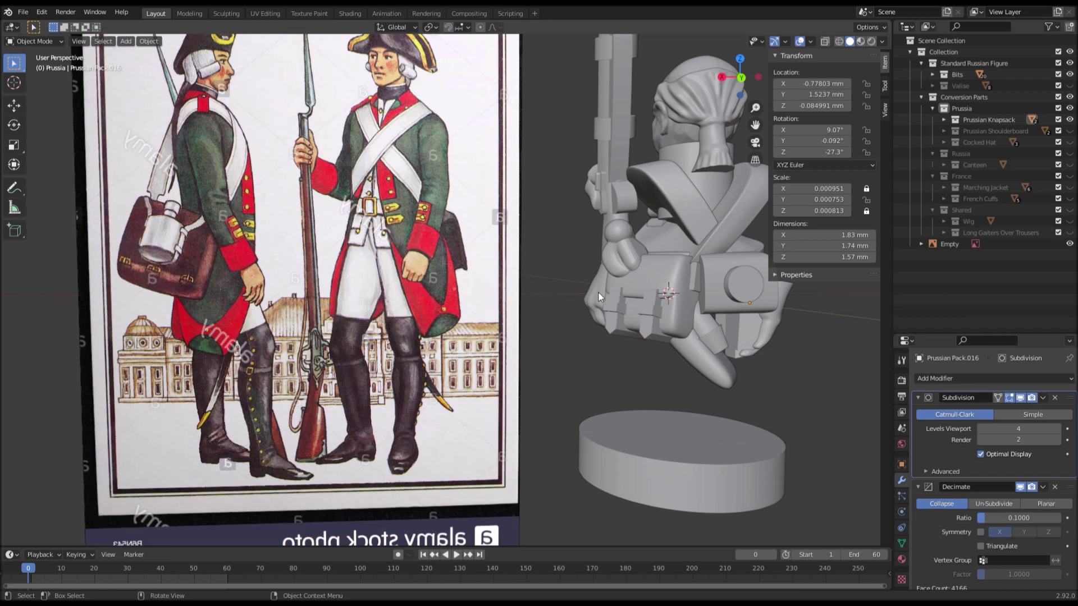
{"action": "middle_click_drag", "start_coordinate": [515, 265], "coordinate": [329, 287], "text": "shift"}
{"action": "scroll", "coordinate": [533, 293], "scroll_direction": "up", "scroll_amount": 4}
{"action": "middle_click_drag", "start_coordinate": [533, 293], "coordinate": [560, 245], "text": "shift"}
Step: Select the creased edges running beneath the knapsack's front flap and move them down towards the bag's base
{"action": "left_click", "coordinate": [407, 291]}
{"action": "key", "text": "Tab"}
{"action": "scroll", "coordinate": [443, 253], "scroll_direction": "up", "scroll_amount": 4}
{"action": "scroll", "coordinate": [1013, 447], "scroll_direction": "down", "scroll_amount": 1}
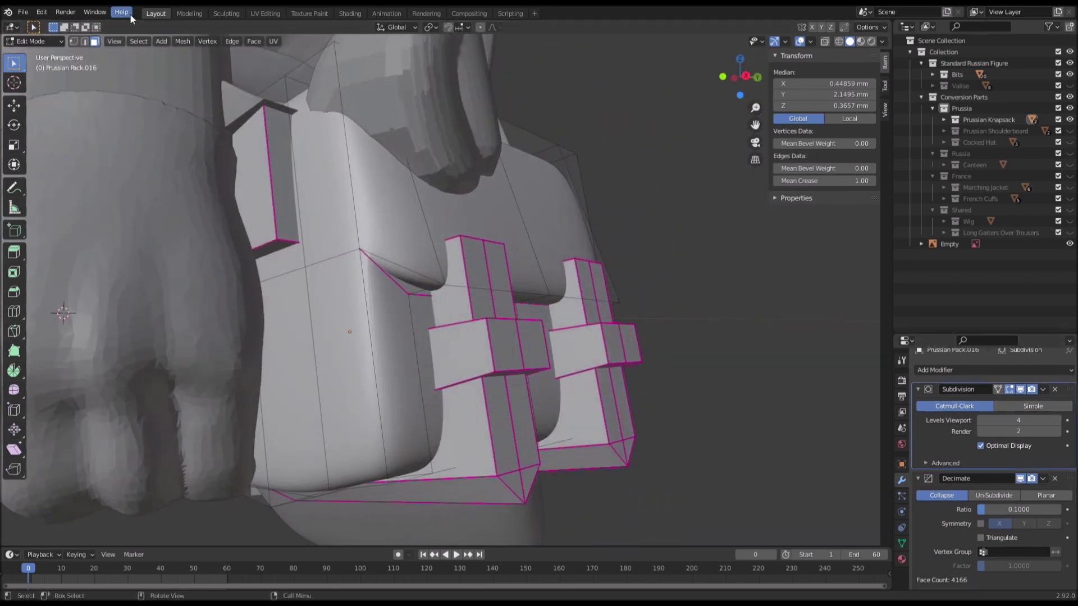
{"action": "key", "text": "2"}
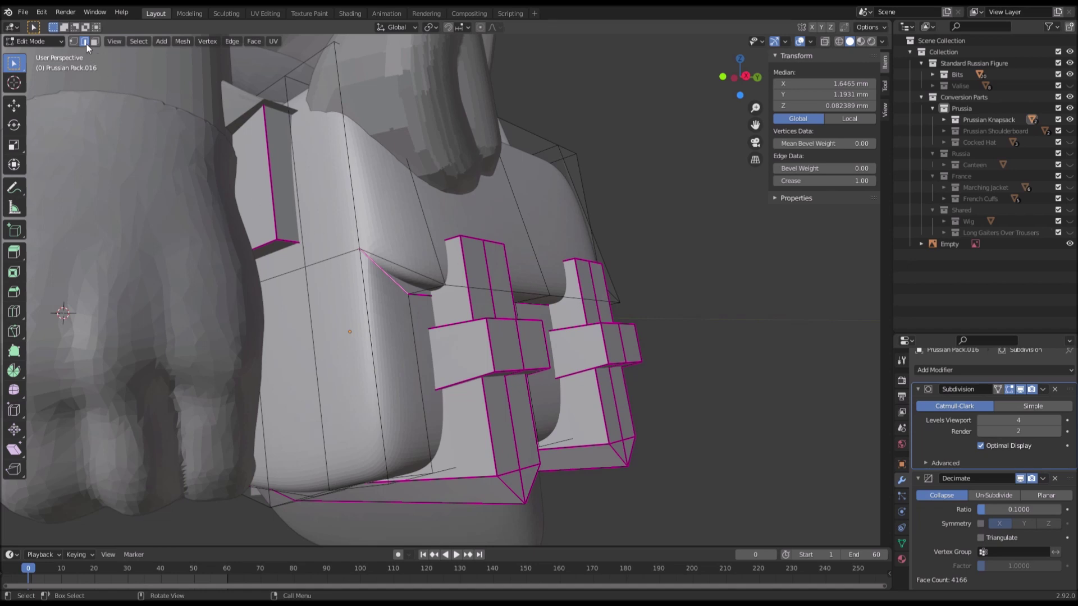
{"action": "middle_click_drag", "start_coordinate": [402, 284], "coordinate": [500, 275]}
{"action": "middle_click_drag", "start_coordinate": [207, 281], "coordinate": [278, 233]}
{"action": "middle_click_drag", "start_coordinate": [567, 250], "coordinate": [512, 272]}
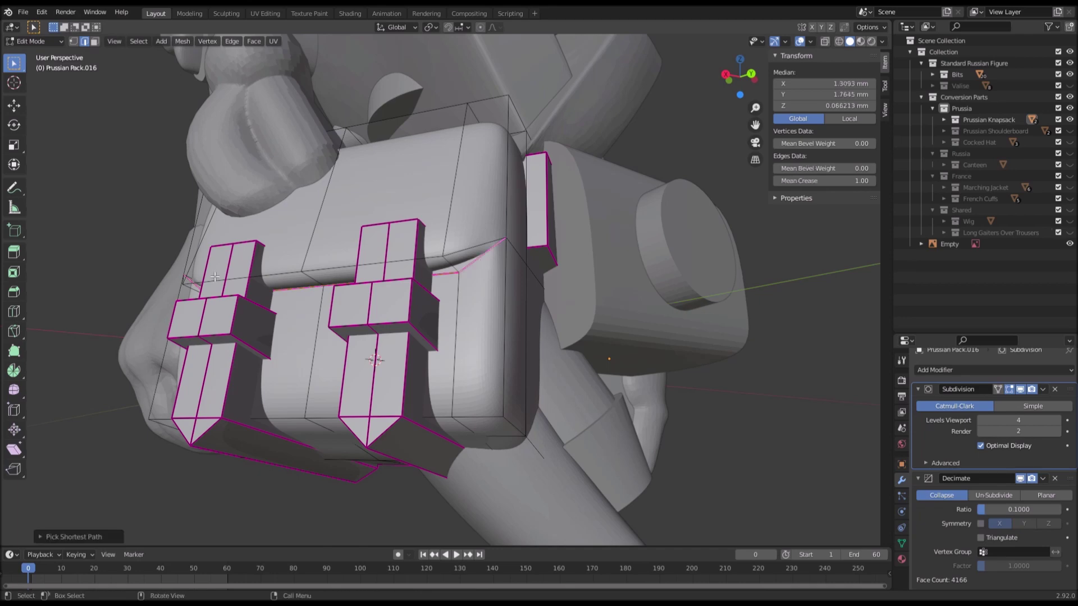
{"action": "middle_click_drag", "start_coordinate": [493, 266], "coordinate": [480, 355]}
{"action": "key", "text": "g"}
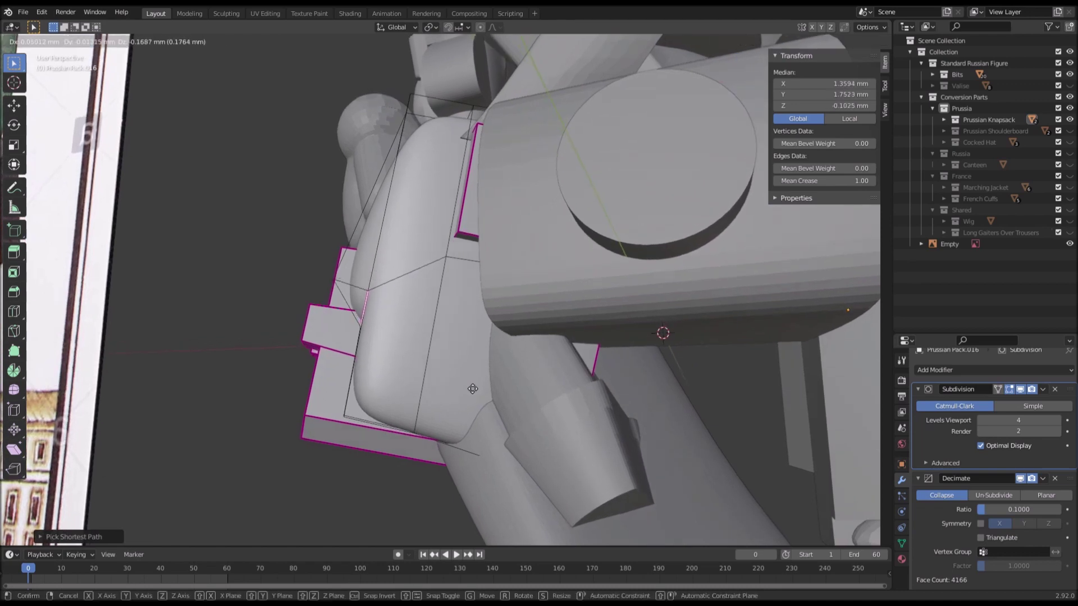
{"action": "left_click", "coordinate": [469, 421]}
Step: Move the flap's lower front edges down by about 0.26 mm to lengthen the flap
{"action": "middle_click_drag", "start_coordinate": [469, 421], "coordinate": [523, 413]}
{"action": "left_click", "coordinate": [368, 297]}
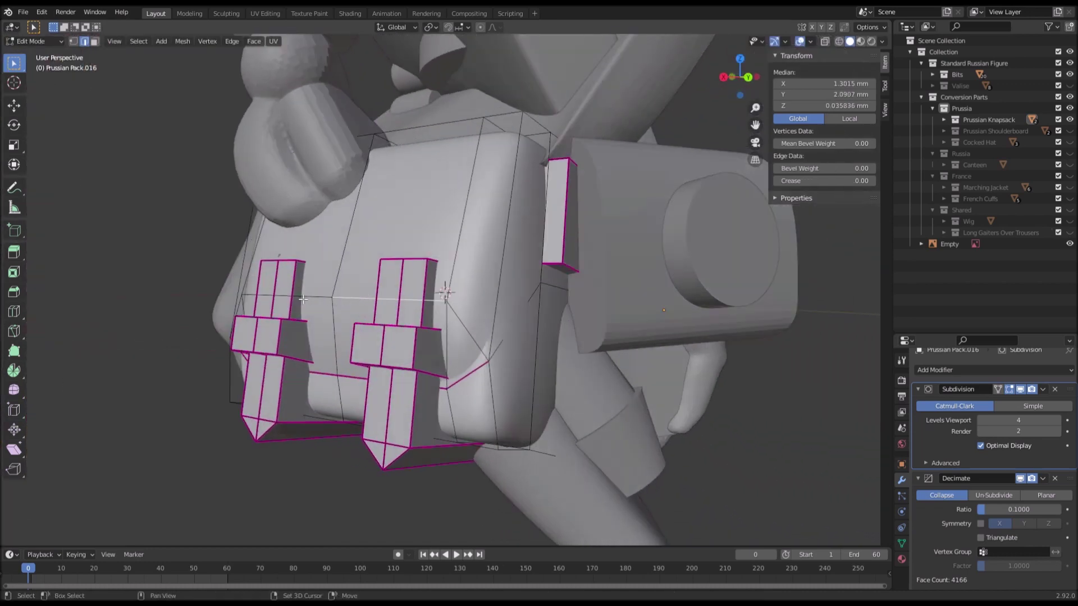
{"action": "middle_click_drag", "start_coordinate": [349, 305], "coordinate": [292, 303]}
{"action": "key", "text": "g"}
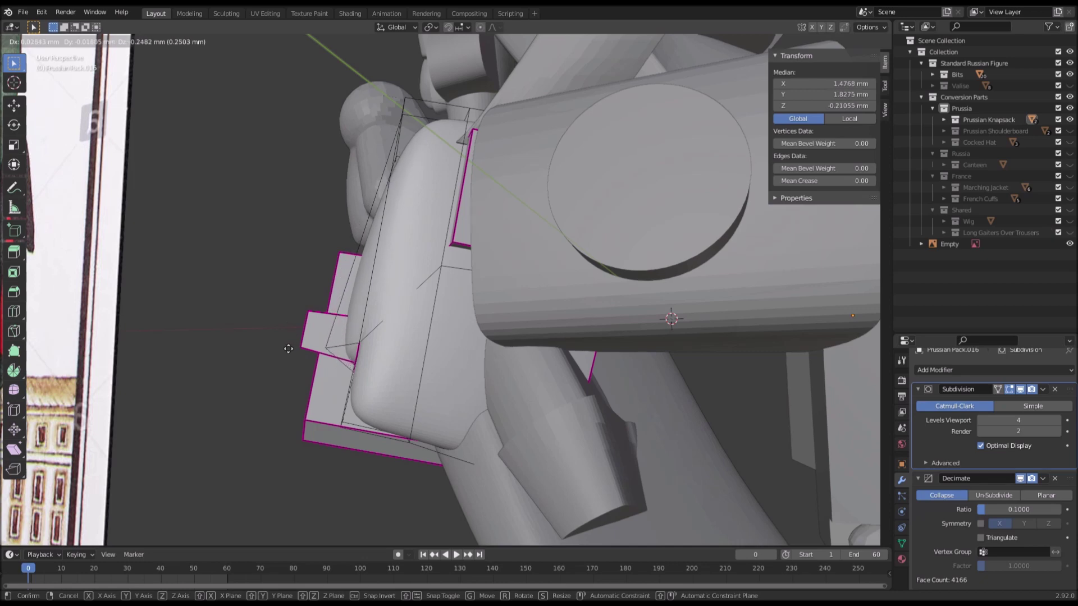
{"action": "left_click", "coordinate": [282, 350]}
{"action": "middle_click_drag", "start_coordinate": [283, 350], "coordinate": [496, 333]}
{"action": "scroll", "coordinate": [431, 333], "scroll_direction": "down", "scroll_amount": 2}
{"action": "scroll", "coordinate": [495, 333], "scroll_direction": "down", "scroll_amount": 2}
{"action": "middle_click_drag", "start_coordinate": [393, 294], "coordinate": [535, 295]}
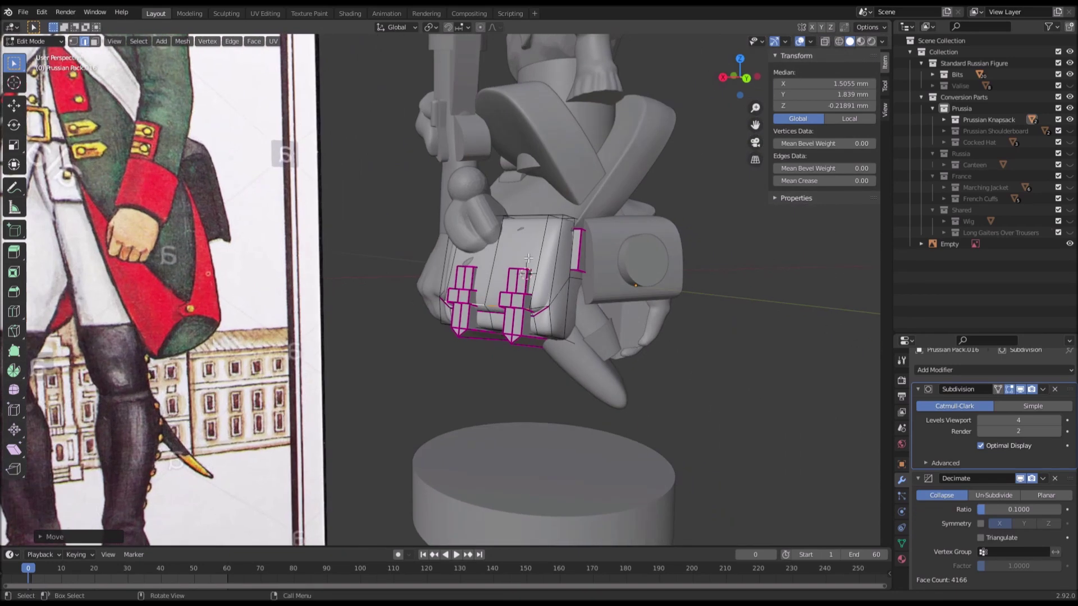
Step: Add a centred horizontal loop cut across the knapsack's lengthened front flap
{"action": "middle_click_drag", "start_coordinate": [506, 296], "coordinate": [397, 232]}
{"action": "scroll", "coordinate": [407, 283], "scroll_direction": "up", "scroll_amount": 2}
{"action": "key", "text": "ctrl+r"}
{"action": "left_click", "coordinate": [398, 238]}
{"action": "right_click", "coordinate": [399, 238]}
Step: Pull the front edges of the flap's new loop outward by about 0.05 mm to round the flap
{"action": "middle_click_drag", "start_coordinate": [276, 245], "coordinate": [297, 247]}
{"action": "left_click", "coordinate": [298, 246]}
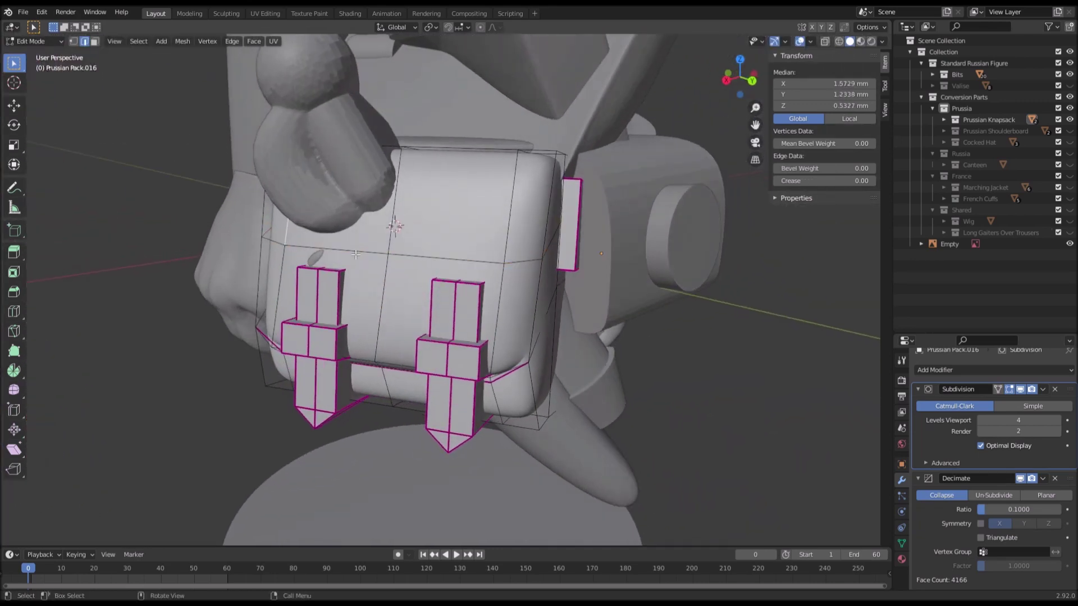
{"action": "left_click", "coordinate": [531, 269], "text": "ctrl"}
{"action": "middle_click_drag", "start_coordinate": [531, 269], "coordinate": [311, 257]}
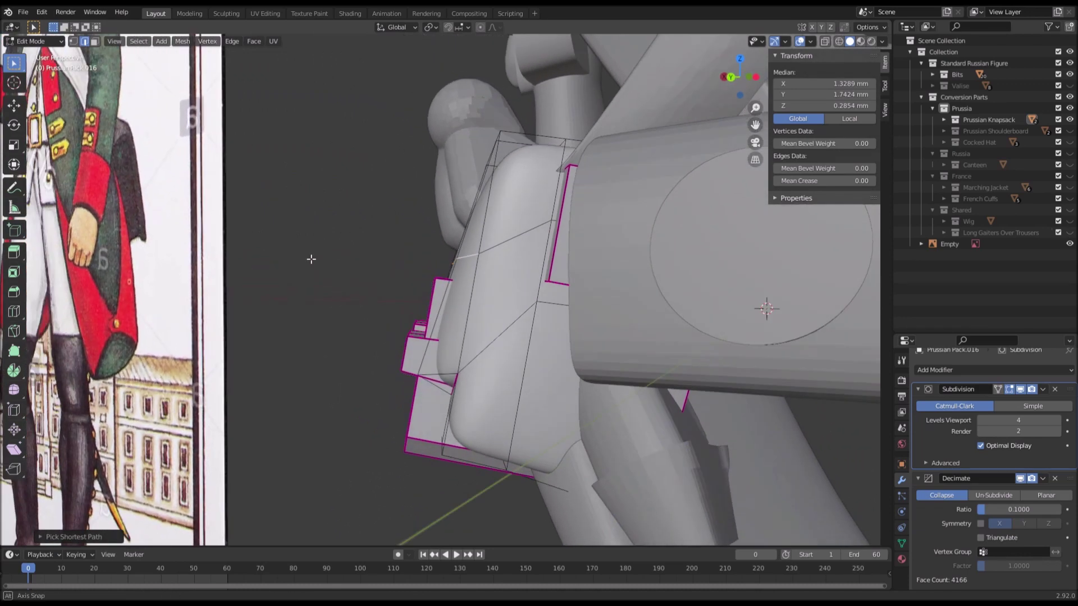
{"action": "key", "text": "g"}
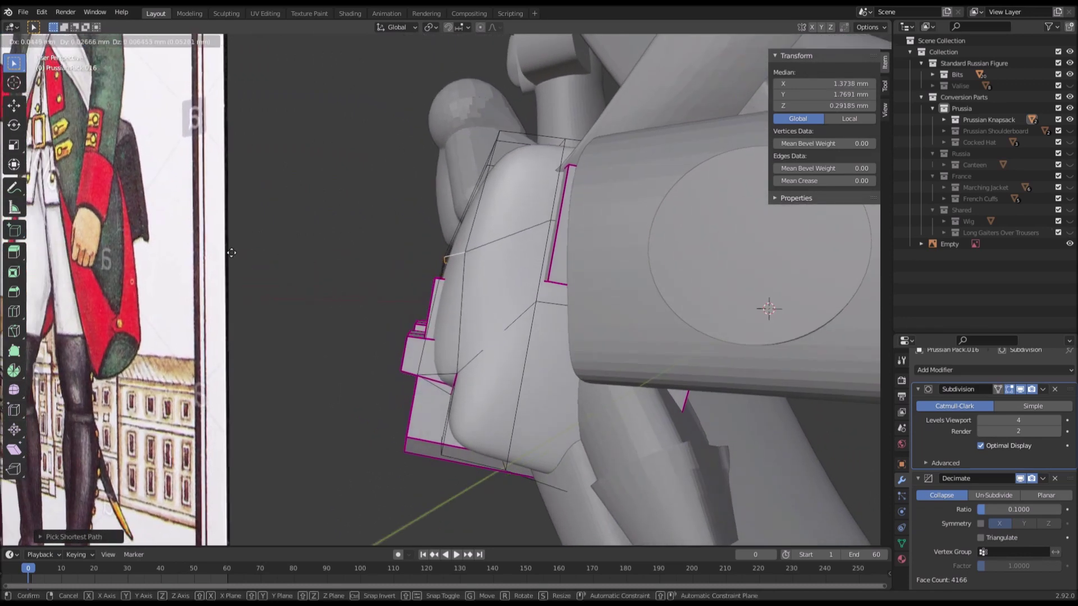
{"action": "left_click", "coordinate": [231, 252]}
{"action": "middle_click_drag", "start_coordinate": [231, 252], "coordinate": [342, 268]}
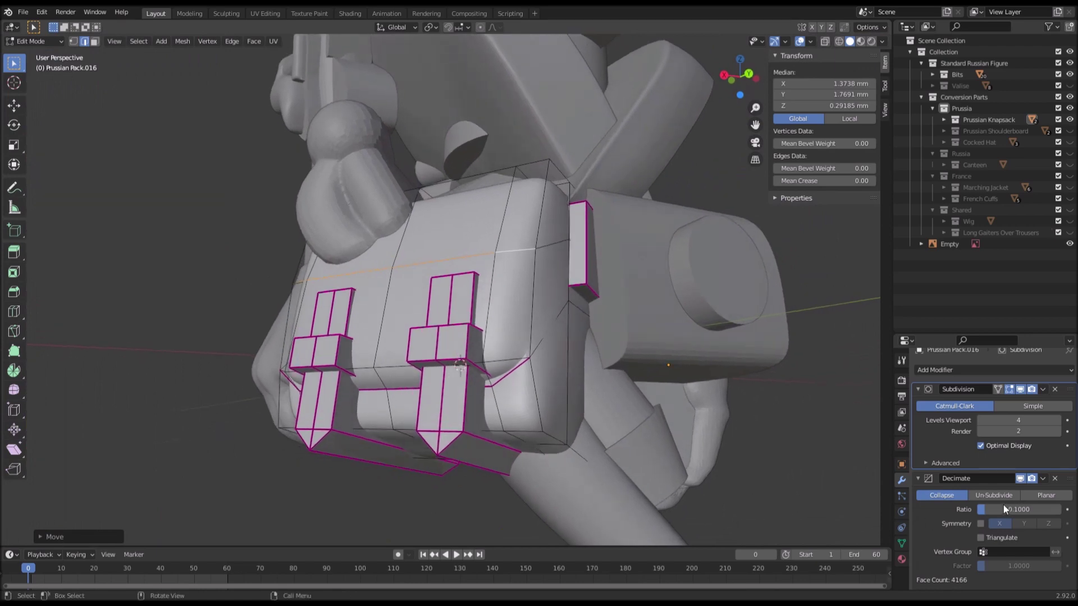
{"action": "middle_click_drag", "start_coordinate": [824, 422], "coordinate": [411, 375]}
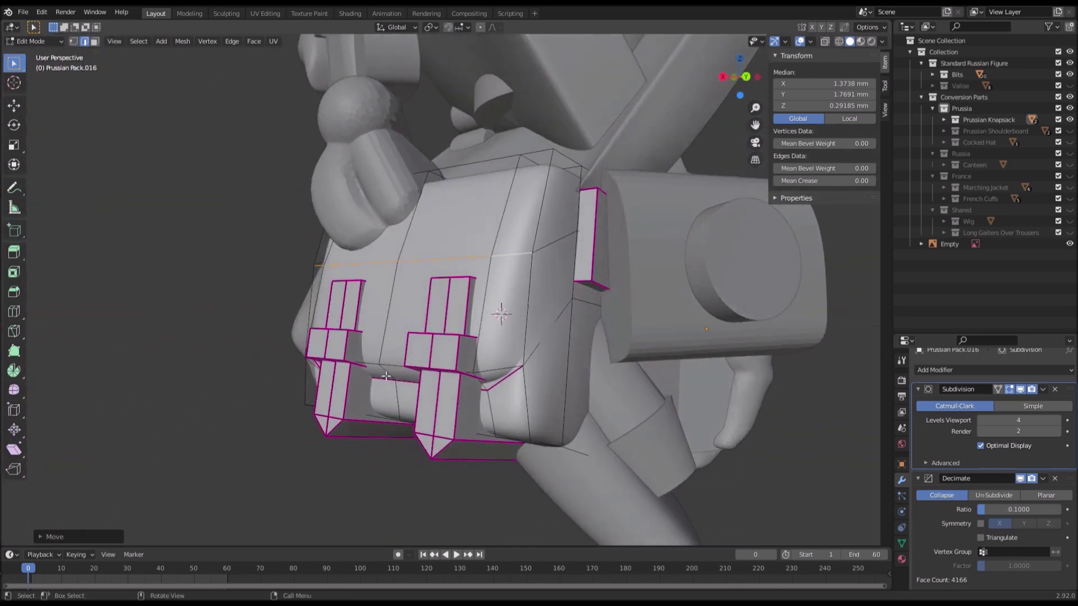
{"action": "middle_click_drag", "start_coordinate": [330, 403], "coordinate": [375, 364]}
{"action": "key", "text": "Tab"}
{"action": "key", "text": "Tab"}
Step: Try to add another loop cut across the upper part of the knapsack flap
{"action": "scroll", "coordinate": [453, 325], "scroll_direction": "up", "scroll_amount": 4}
{"action": "middle_click_drag", "start_coordinate": [450, 329], "coordinate": [463, 304]}
{"action": "key", "text": "ctrl+r"}
{"action": "left_click", "coordinate": [462, 304]}
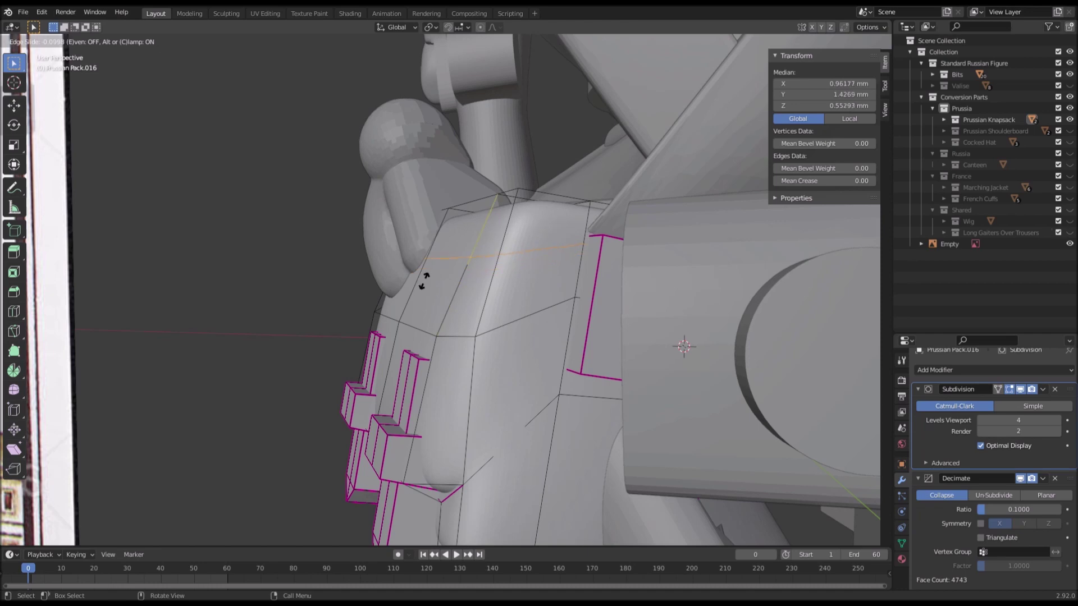
{"action": "left_click", "coordinate": [418, 345]}
Step: Inspect the reshaped flap and its two buckled straps from several angles
{"action": "middle_click_drag", "start_coordinate": [377, 290], "coordinate": [448, 262], "text": "shift"}
{"action": "middle_click_drag", "start_coordinate": [418, 375], "coordinate": [429, 320], "text": "shift"}
{"action": "scroll", "coordinate": [210, 184], "scroll_direction": "up", "scroll_amount": 1}
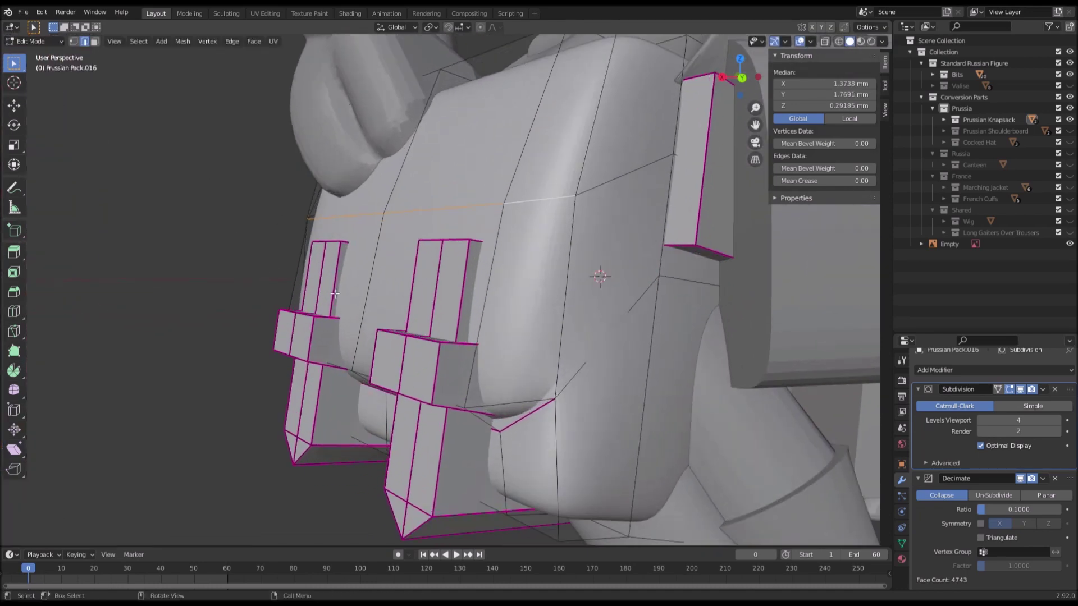
{"action": "middle_click_drag", "start_coordinate": [95, 196], "coordinate": [154, 124]}
{"action": "middle_click_drag", "start_coordinate": [264, 146], "coordinate": [298, 163]}
{"action": "scroll", "coordinate": [298, 163], "scroll_direction": "down", "scroll_amount": 6}
{"action": "middle_click_drag", "start_coordinate": [34, 204], "coordinate": [259, 209], "text": "shift"}
{"action": "scroll", "coordinate": [259, 210], "scroll_direction": "up", "scroll_amount": 2}
{"action": "middle_click_drag", "start_coordinate": [814, 206], "coordinate": [292, 209], "text": "shift"}
{"action": "scroll", "coordinate": [254, 203], "scroll_direction": "up", "scroll_amount": 1}
{"action": "middle_click_drag", "start_coordinate": [292, 209], "coordinate": [483, 232], "text": "shift"}
{"action": "scroll", "coordinate": [485, 235], "scroll_direction": "up", "scroll_amount": 3}
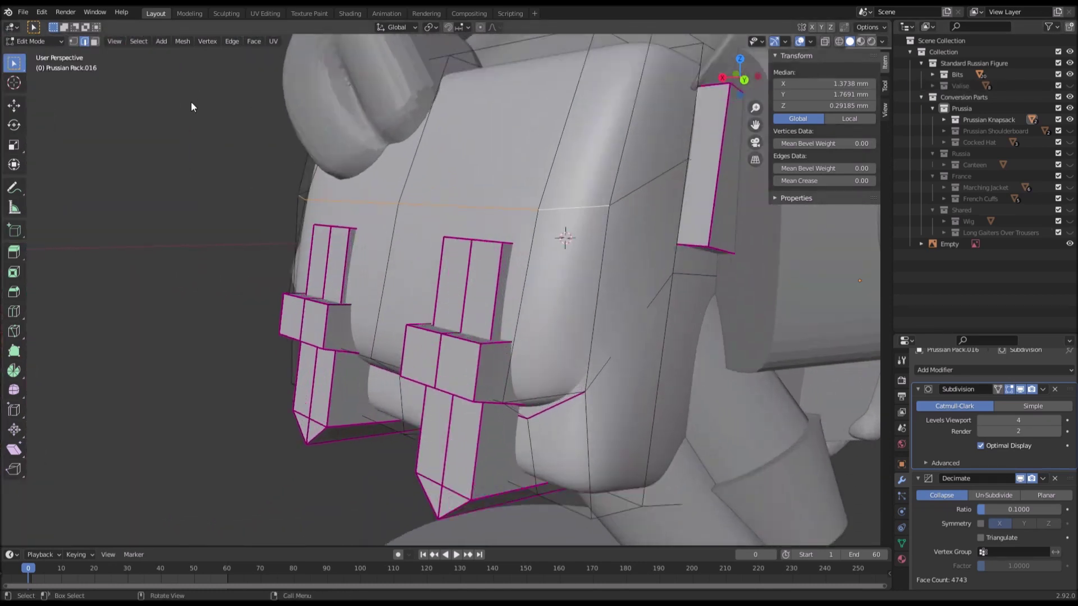
Step: Lower the top faces of both knapsack flap straps above their buckles by about 0.27 mm
{"action": "left_click", "coordinate": [95, 41]}
{"action": "middle_click_drag", "start_coordinate": [292, 225], "coordinate": [313, 264]}
{"action": "left_click", "coordinate": [333, 220]}
{"action": "left_click", "coordinate": [313, 267]}
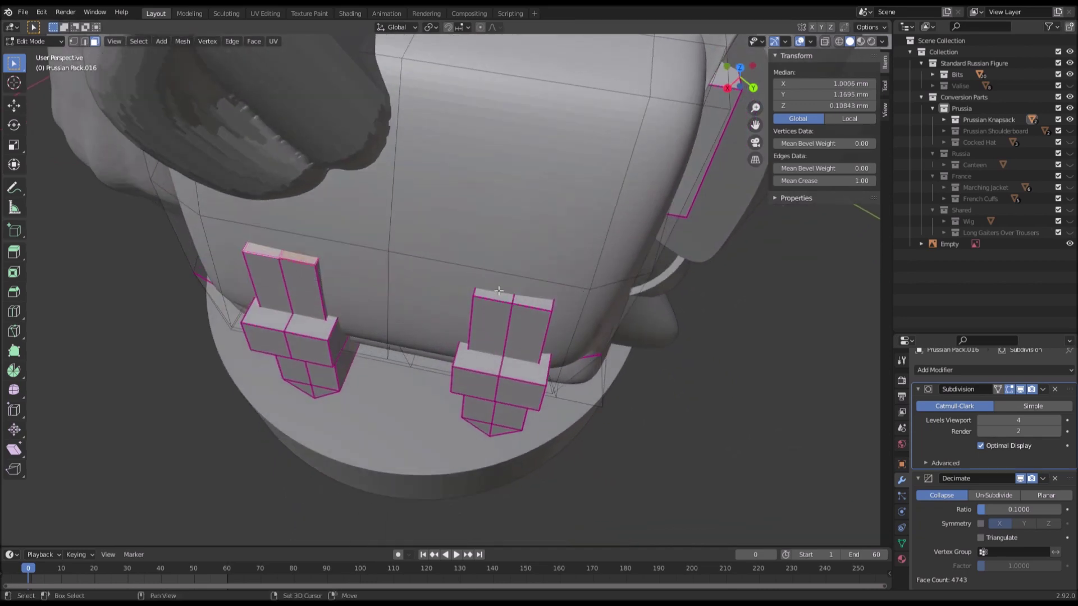
{"action": "left_click", "coordinate": [535, 310], "text": "shift"}
{"action": "middle_click_drag", "start_coordinate": [535, 310], "coordinate": [381, 198]}
{"action": "key", "text": "g"}
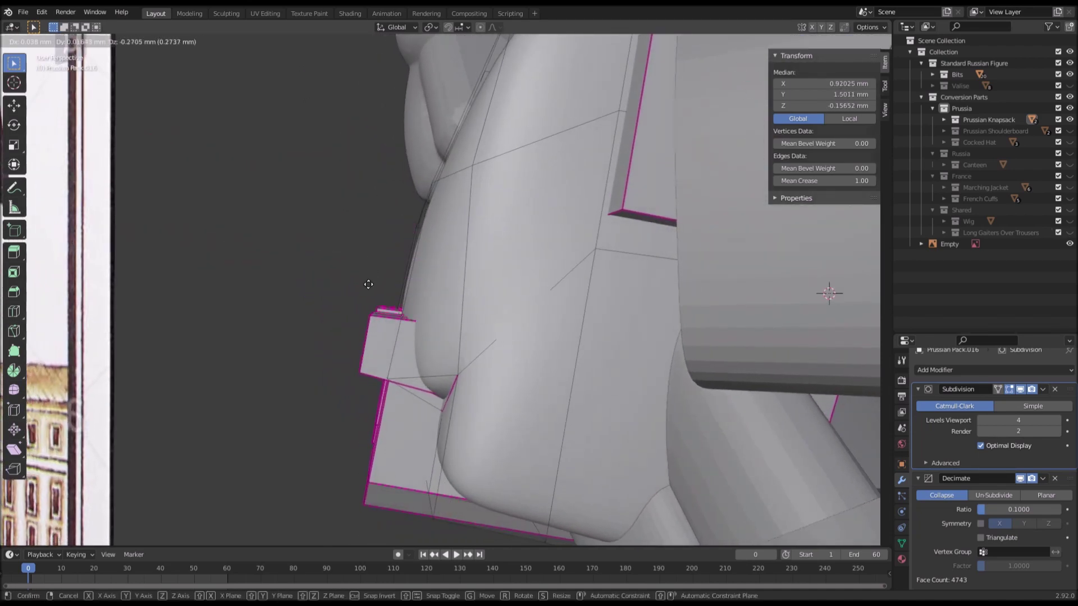
{"action": "left_click", "coordinate": [368, 284]}
{"action": "scroll", "coordinate": [368, 284], "scroll_direction": "down", "scroll_amount": 3}
{"action": "middle_click_drag", "start_coordinate": [246, 294], "coordinate": [744, 306], "text": "shift"}
{"action": "middle_click_drag", "start_coordinate": [471, 299], "coordinate": [491, 276]}
{"action": "key", "text": "Tab"}
{"action": "key", "text": "Tab"}
Step: Duplicate one whole buckled strap and place the copy midway between the two existing straps
{"action": "scroll", "coordinate": [369, 332], "scroll_direction": "up", "scroll_amount": 3}
{"action": "middle_click_drag", "start_coordinate": [359, 323], "coordinate": [423, 304], "text": "shift"}
{"action": "scroll", "coordinate": [424, 305], "scroll_direction": "up", "scroll_amount": 3}
{"action": "left_click", "coordinate": [419, 301], "text": "shift"}
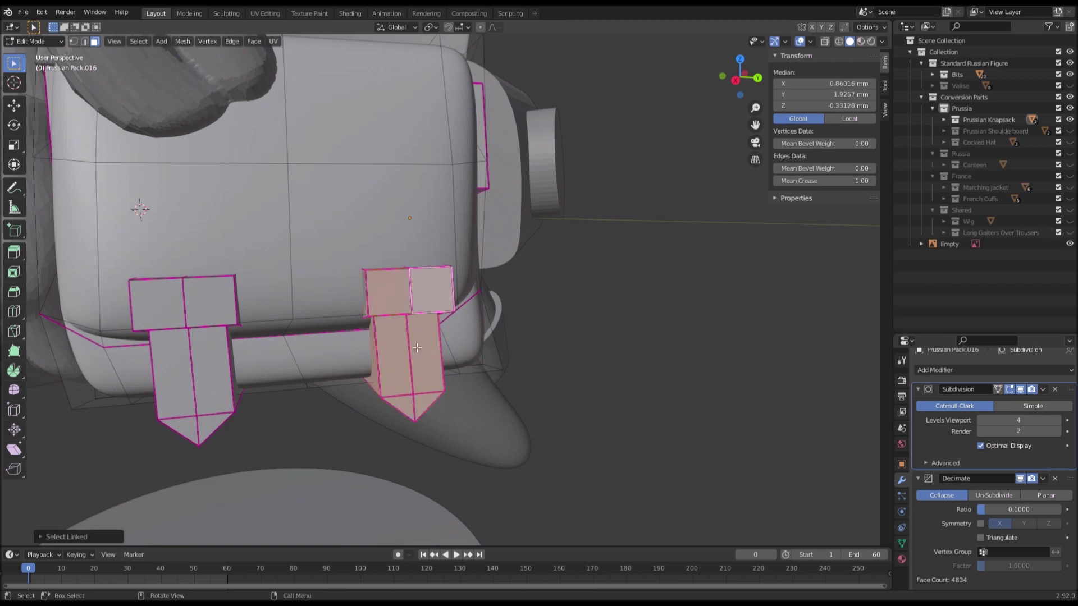
{"action": "middle_click_drag", "start_coordinate": [417, 348], "coordinate": [551, 326]}
{"action": "key", "text": "g"}
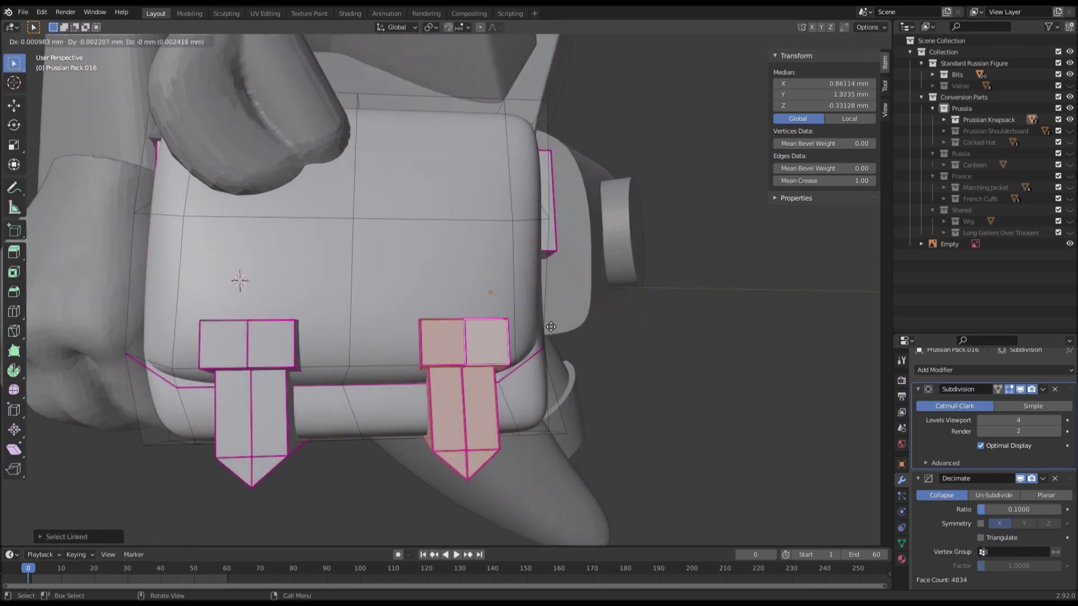
{"action": "left_click", "coordinate": [467, 327]}
{"action": "middle_click_drag", "start_coordinate": [467, 327], "coordinate": [509, 294]}
{"action": "scroll", "coordinate": [317, 260], "scroll_direction": "up", "scroll_amount": 6}
{"action": "scroll", "coordinate": [334, 248], "scroll_direction": "down", "scroll_amount": 2}
Step: Lower the bottom tip edge of the duplicated strap by about 0.05 mm along the Z axis
{"action": "key", "text": "2"}
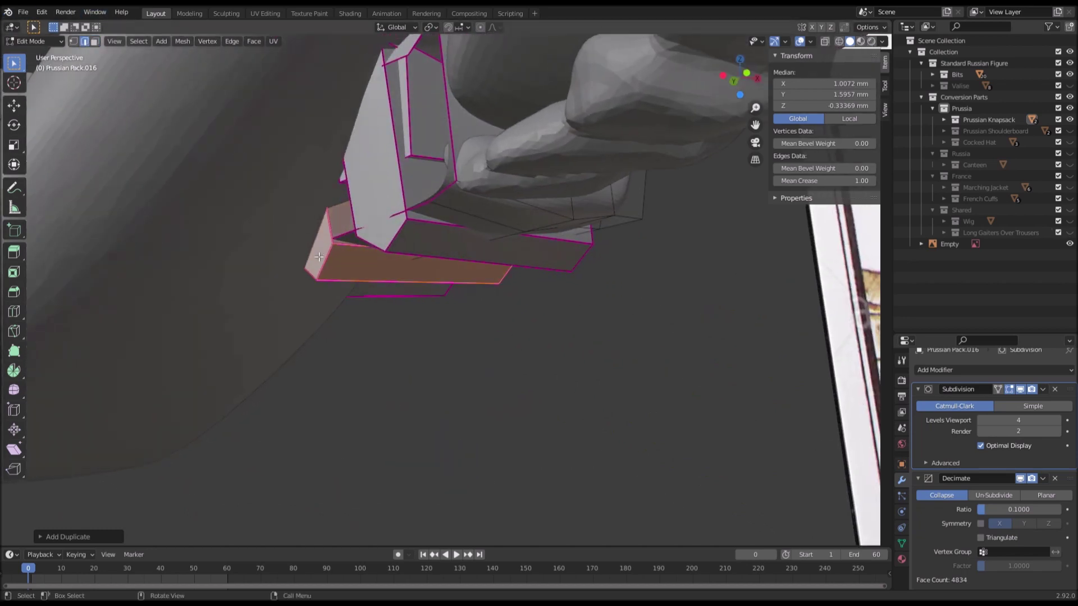
{"action": "left_click", "coordinate": [328, 272]}
{"action": "middle_click_drag", "start_coordinate": [344, 264], "coordinate": [339, 243]}
{"action": "key", "text": "g"}
{"action": "key", "text": "z"}
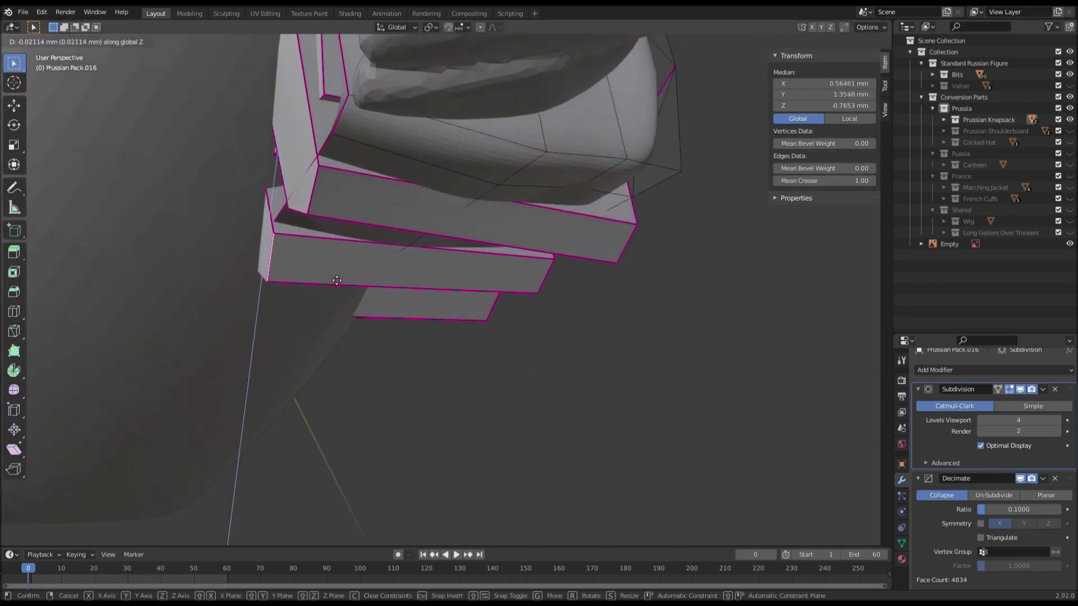
{"action": "left_click", "coordinate": [342, 382]}
{"action": "middle_click_drag", "start_coordinate": [343, 383], "coordinate": [308, 281]}
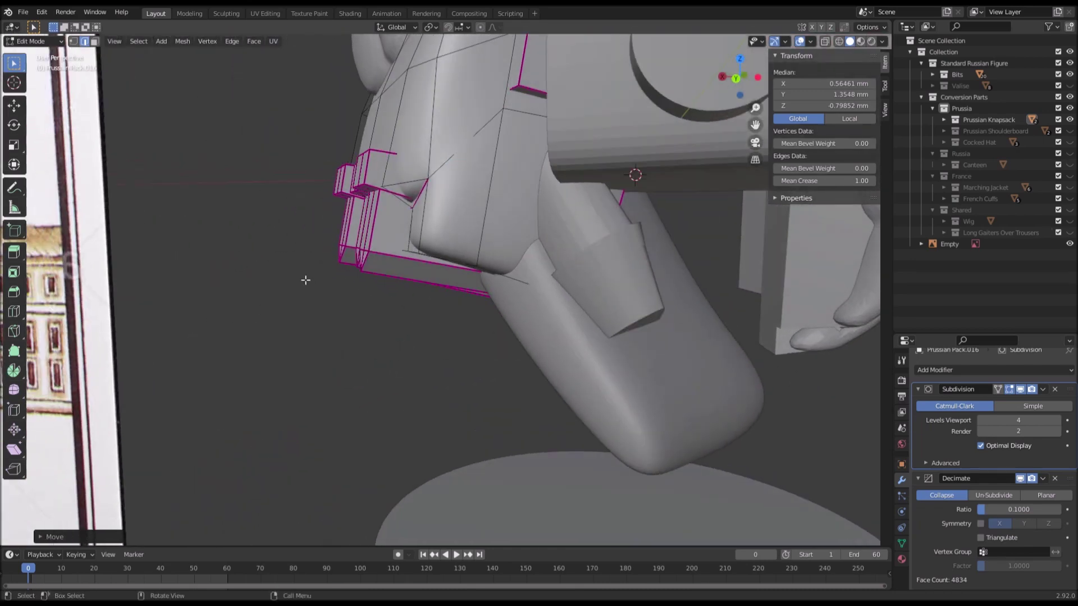
Step: Examine the knapsack with its three straps against the reference illustration from several angles
{"action": "middle_click_drag", "start_coordinate": [493, 313], "coordinate": [442, 266]}
{"action": "scroll", "coordinate": [450, 303], "scroll_direction": "down", "scroll_amount": 5}
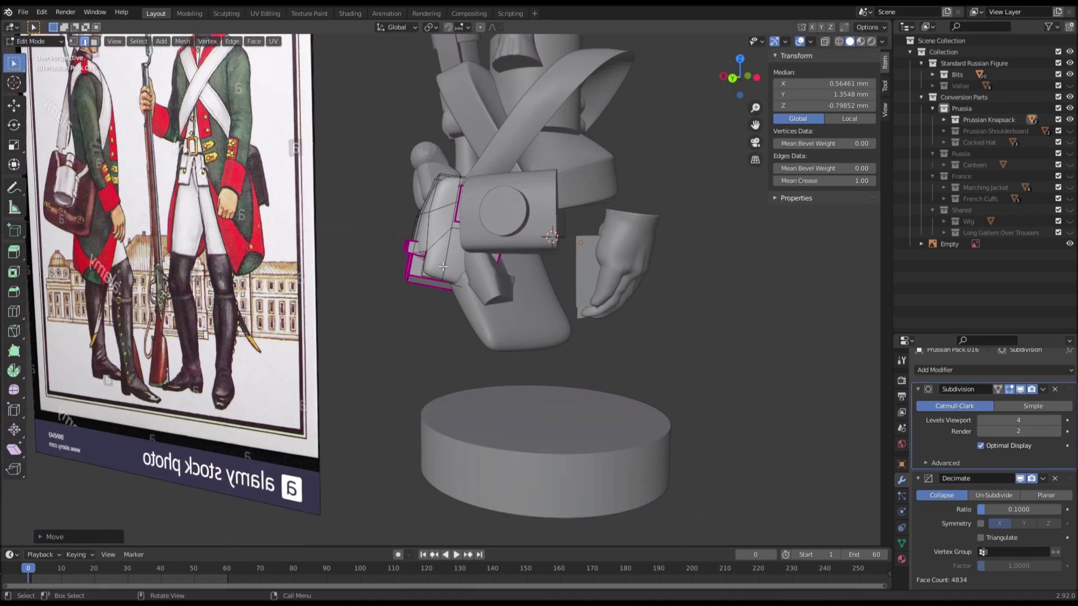
{"action": "middle_click_drag", "start_coordinate": [373, 254], "coordinate": [452, 309], "text": "shift"}
{"action": "key", "text": "Tab"}
{"action": "scroll", "coordinate": [500, 296], "scroll_direction": "up", "scroll_amount": 2}
{"action": "scroll", "coordinate": [396, 296], "scroll_direction": "up", "scroll_amount": 3}
{"action": "middle_click_drag", "start_coordinate": [395, 296], "coordinate": [539, 285]}
{"action": "scroll", "coordinate": [607, 285], "scroll_direction": "down", "scroll_amount": 3}
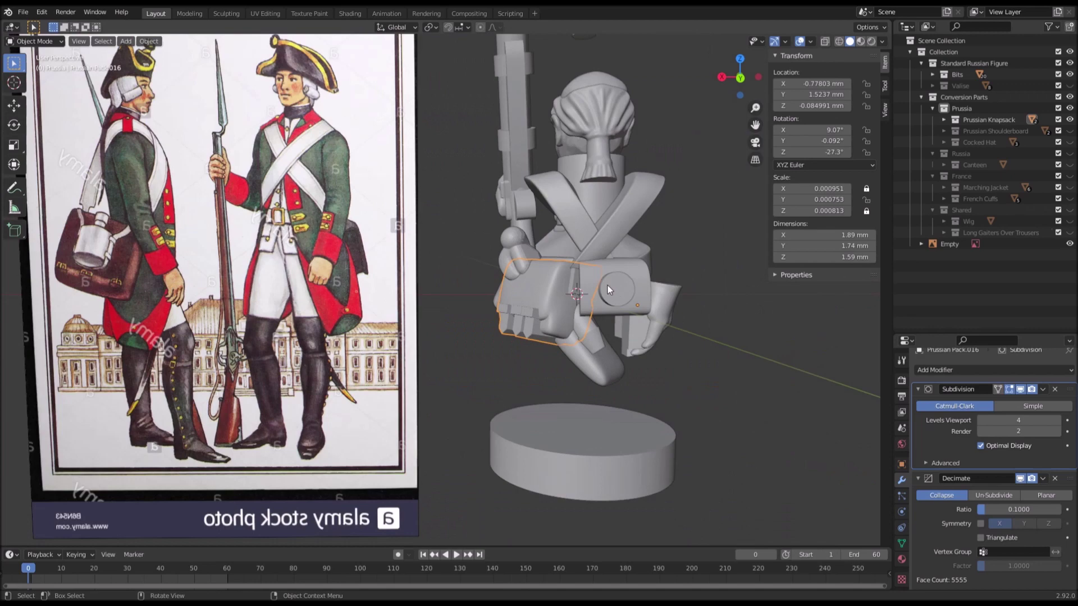
{"action": "middle_click_drag", "start_coordinate": [449, 272], "coordinate": [388, 258]}
{"action": "scroll", "coordinate": [392, 275], "scroll_direction": "up", "scroll_amount": 4}
{"action": "left_click", "coordinate": [317, 260]}
{"action": "scroll", "coordinate": [339, 263], "scroll_direction": "down", "scroll_amount": 3}
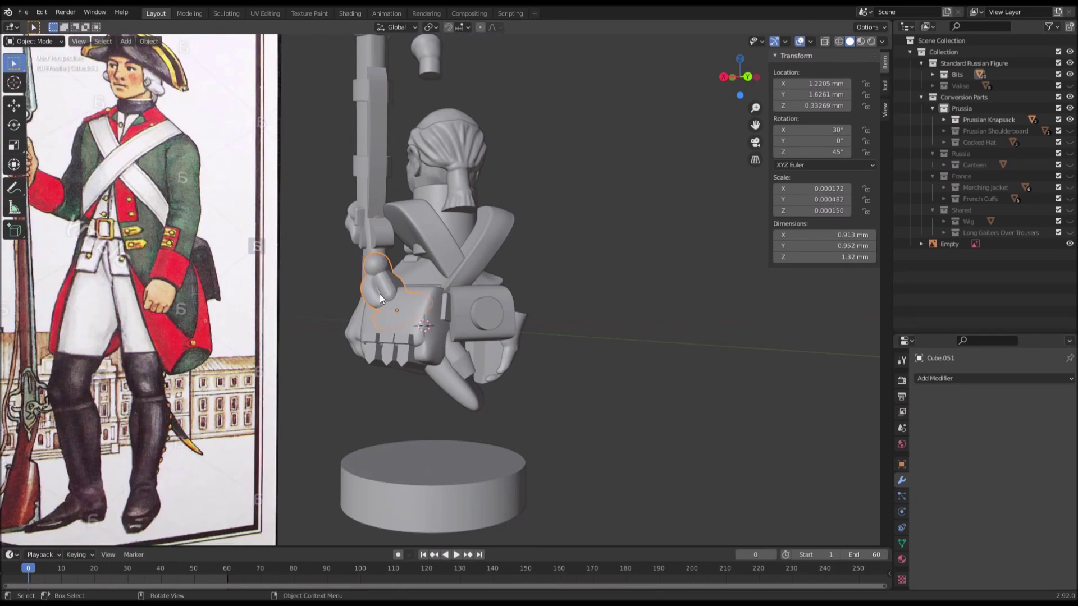
{"action": "middle_click_drag", "start_coordinate": [709, 343], "coordinate": [665, 308]}
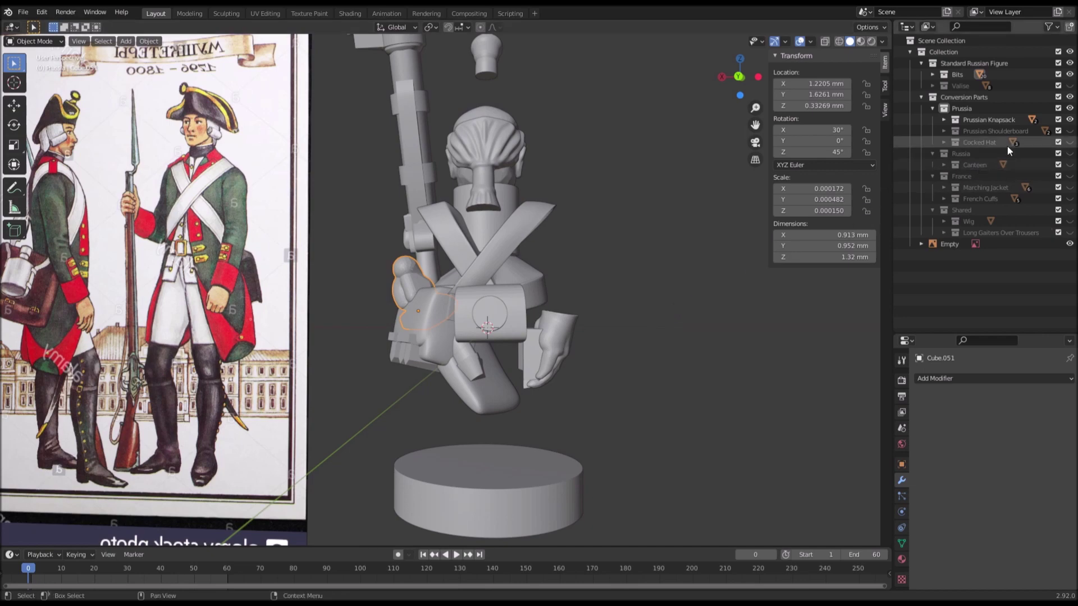
Step: Show the Prussian Shoulderboard collection and open its shoulder belt mesh for editing
{"action": "left_click", "coordinate": [1069, 131]}
{"action": "middle_click_drag", "start_coordinate": [561, 207], "coordinate": [449, 257]}
{"action": "scroll", "coordinate": [514, 329], "scroll_direction": "up", "scroll_amount": 6}
{"action": "scroll", "coordinate": [575, 305], "scroll_direction": "down", "scroll_amount": 4}
{"action": "left_click", "coordinate": [574, 260]}
{"action": "key", "text": "Tab"}
{"action": "middle_click_drag", "start_coordinate": [574, 260], "coordinate": [645, 348]}
{"action": "middle_click_drag", "start_coordinate": [645, 348], "coordinate": [475, 265], "text": "shift"}
{"action": "scroll", "coordinate": [475, 265], "scroll_direction": "up", "scroll_amount": 3}
{"action": "middle_click_drag", "start_coordinate": [419, 130], "coordinate": [454, 166]}
Step: Fill the open space enclosed by the shoulder belt with a face built from the vertices along its edge
{"action": "left_click", "coordinate": [566, 156]}
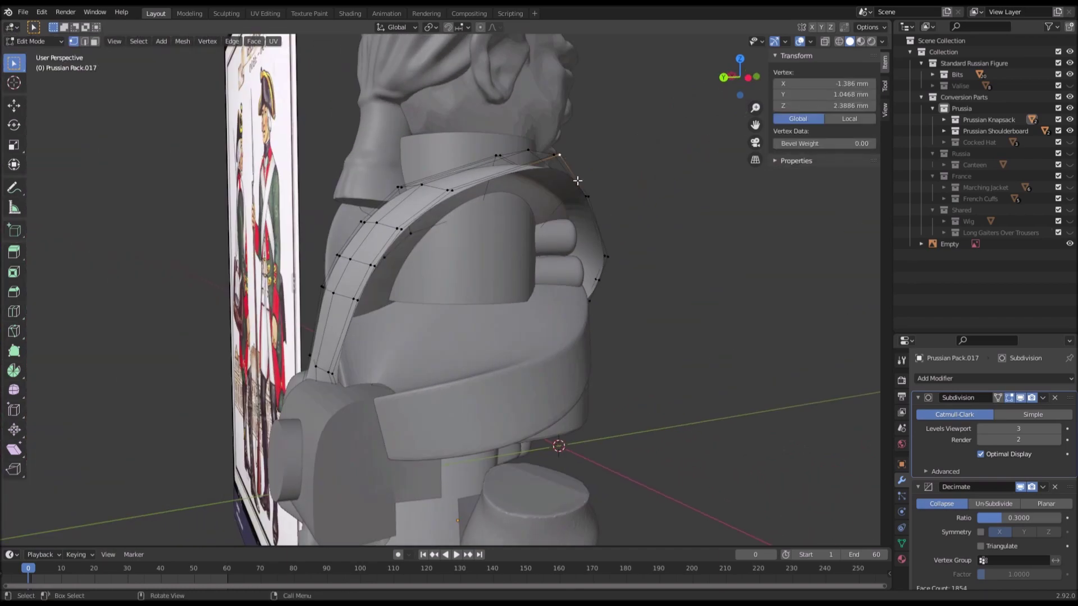
{"action": "middle_click_drag", "start_coordinate": [578, 183], "coordinate": [540, 206]}
{"action": "left_click", "coordinate": [332, 383], "text": "ctrl"}
{"action": "middle_click_drag", "start_coordinate": [333, 384], "coordinate": [393, 236]}
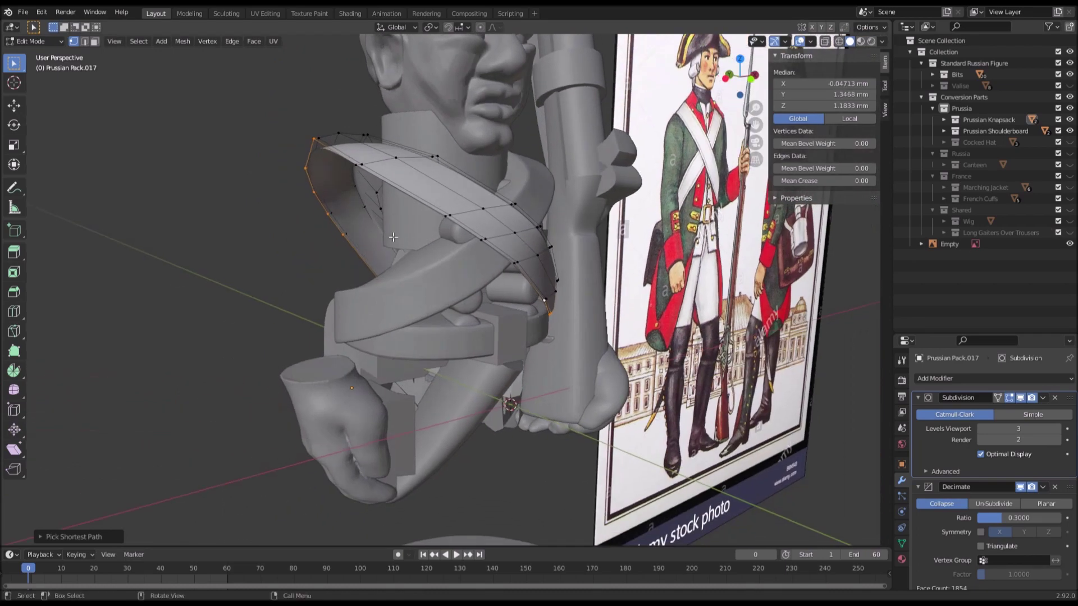
{"action": "middle_click_drag", "start_coordinate": [299, 167], "coordinate": [479, 163]}
{"action": "key", "text": "f"}
{"action": "scroll", "coordinate": [296, 183], "scroll_direction": "up", "scroll_amount": 2}
{"action": "key", "text": "Tab"}
Step: Inspect the filled shoulder belt from behind and from the side
{"action": "scroll", "coordinate": [479, 163], "scroll_direction": "down", "scroll_amount": 3}
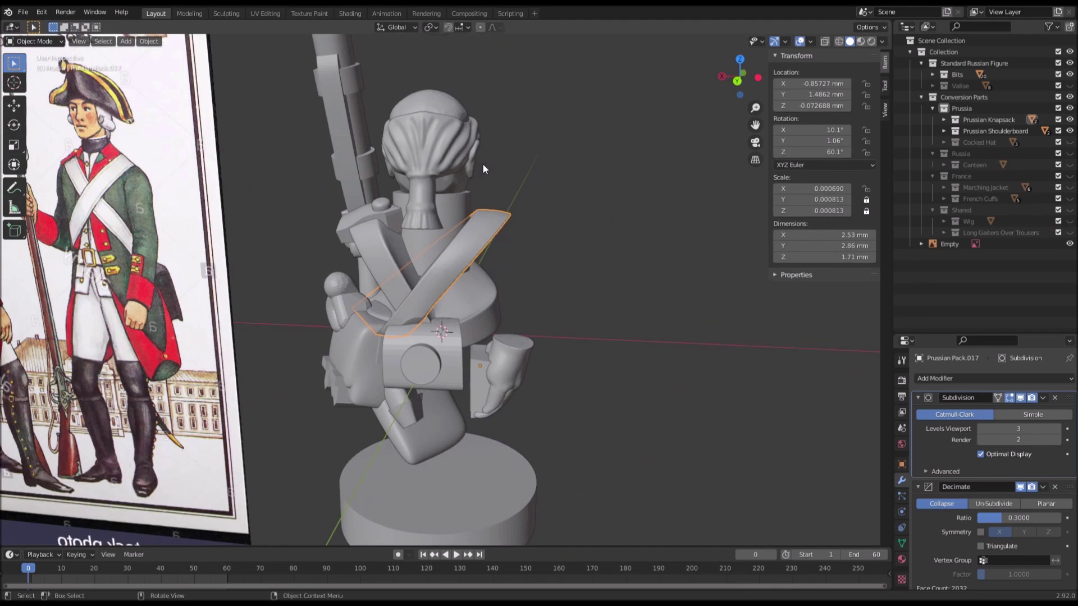
{"action": "middle_click_drag", "start_coordinate": [483, 163], "coordinate": [440, 138]}
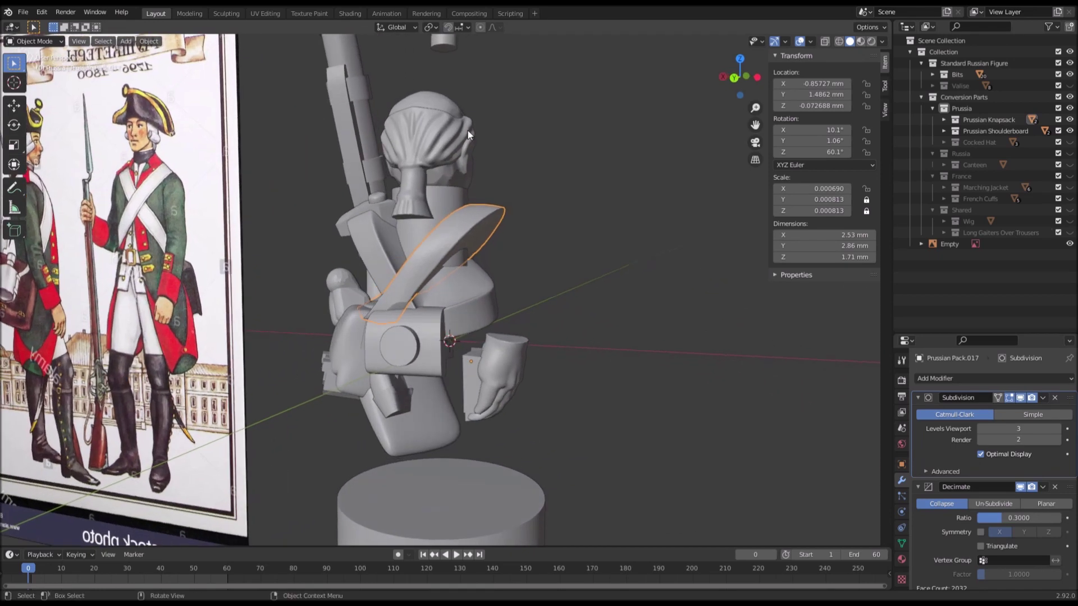
{"action": "middle_click_drag", "start_coordinate": [467, 129], "coordinate": [437, 130]}
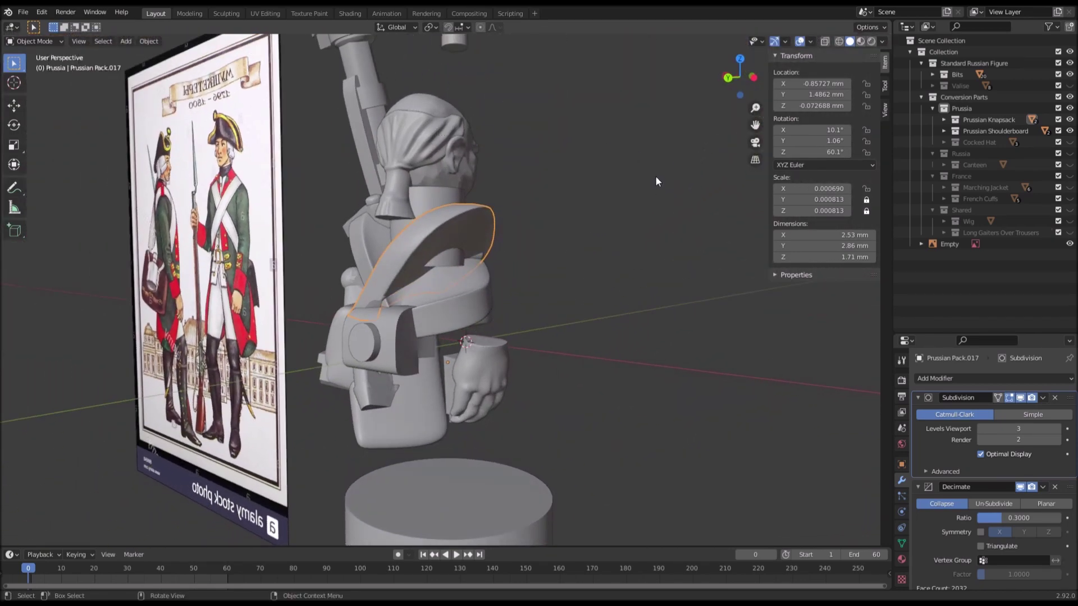
{"action": "scroll", "coordinate": [514, 187], "scroll_direction": "up", "scroll_amount": 2}
{"action": "middle_click_drag", "start_coordinate": [640, 178], "coordinate": [655, 177]}
{"action": "left_click", "coordinate": [555, 160]}
{"action": "middle_click_drag", "start_coordinate": [556, 160], "coordinate": [434, 257]}
{"action": "scroll", "coordinate": [434, 257], "scroll_direction": "up", "scroll_amount": 2}
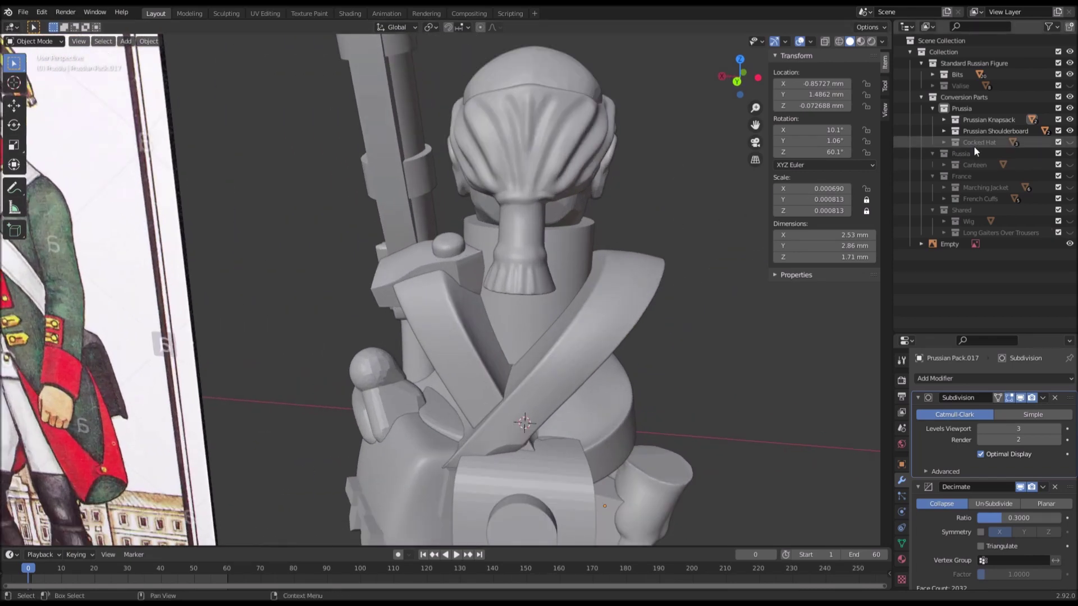
Step: Show the Cocked Hat collection and delete the ball ornaments from the hat's top and side corners
{"action": "left_click", "coordinate": [1069, 142]}
{"action": "middle_click_drag", "start_coordinate": [669, 188], "coordinate": [373, 212]}
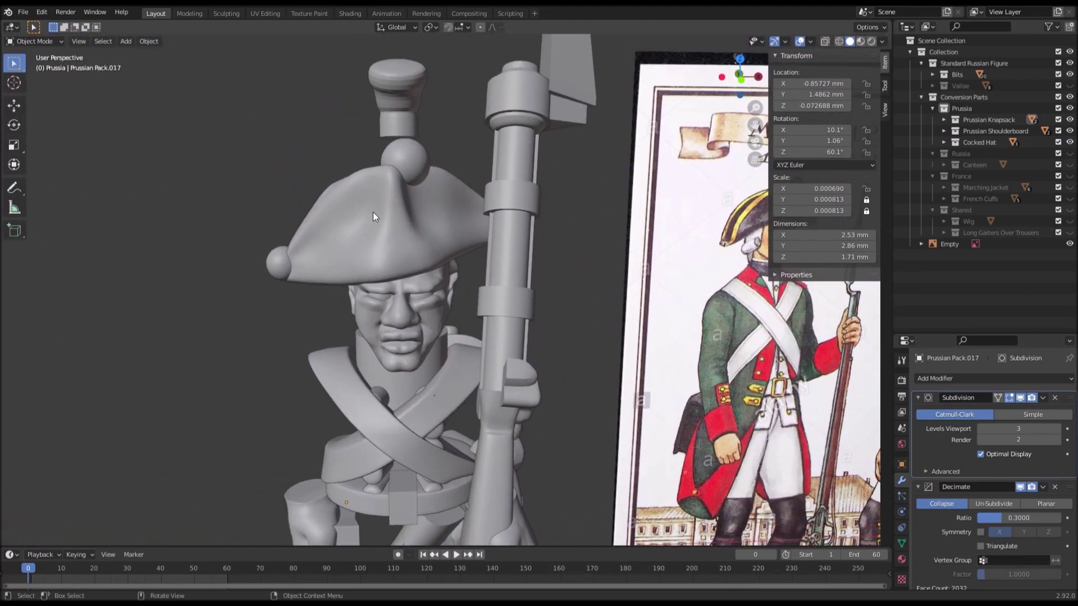
{"action": "left_click", "coordinate": [409, 158]}
{"action": "middle_click_drag", "start_coordinate": [382, 172], "coordinate": [577, 206]}
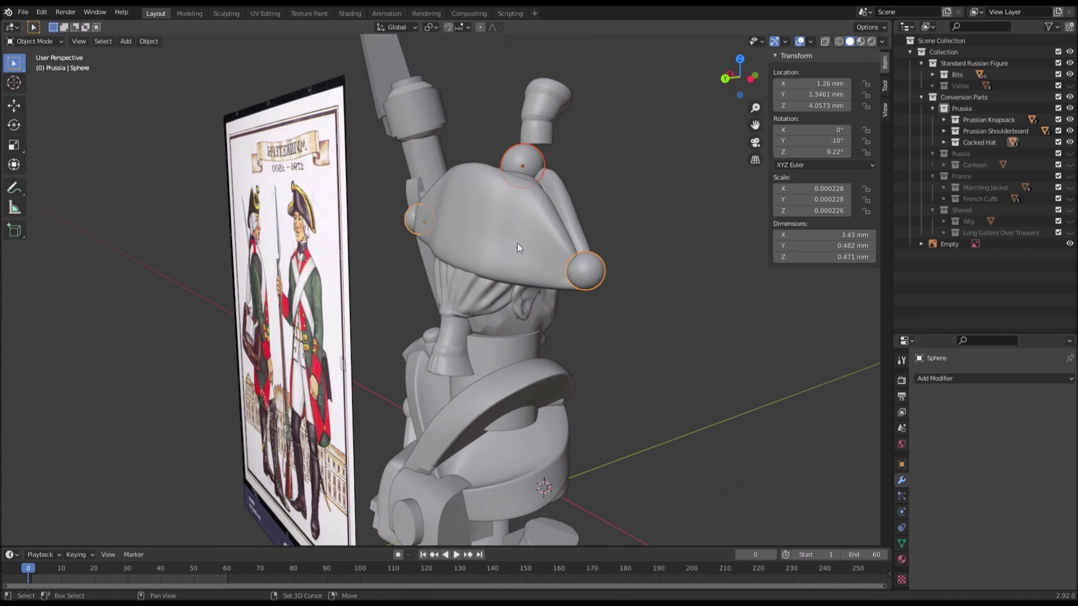
{"action": "middle_click_drag", "start_coordinate": [568, 258], "coordinate": [527, 253]}
{"action": "scroll", "coordinate": [374, 219], "scroll_direction": "up", "scroll_amount": 3}
{"action": "mouse_move", "coordinate": [174, 204]}
{"action": "middle_mouse_down", "text": "shift"}
{"action": "mouse_move", "coordinate": [373, 219]}
{"action": "mouse_move", "coordinate": [179, 220]}
{"action": "mouse_move", "coordinate": [462, 215]}
{"action": "mouse_move", "coordinate": [234, 207]}
{"action": "mouse_move", "coordinate": [473, 196]}
{"action": "mouse_move", "coordinate": [436, 201]}
{"action": "middle_mouse_up", "text": "shift"}
{"action": "key", "text": "Delete"}
Step: Select the separate tall pompom floating above the cocked hat
{"action": "scroll", "coordinate": [171, 222], "scroll_direction": "down", "scroll_amount": 4}
{"action": "scroll", "coordinate": [230, 206], "scroll_direction": "up", "scroll_amount": 2}
{"action": "scroll", "coordinate": [437, 201], "scroll_direction": "up", "scroll_amount": 3}
{"action": "mouse_move", "coordinate": [535, 204]}
{"action": "middle_mouse_down"}
{"action": "mouse_move", "coordinate": [519, 210]}
{"action": "mouse_move", "coordinate": [583, 213]}
{"action": "mouse_move", "coordinate": [298, 224]}
{"action": "middle_mouse_up"}
{"action": "scroll", "coordinate": [274, 202], "scroll_direction": "down", "scroll_amount": 4}
{"action": "scroll", "coordinate": [431, 208], "scroll_direction": "up", "scroll_amount": 5}
{"action": "left_click", "coordinate": [386, 166]}
{"action": "middle_click_drag", "start_coordinate": [386, 167], "coordinate": [252, 171]}
{"action": "middle_click_drag", "start_coordinate": [253, 171], "coordinate": [433, 188], "text": "shift"}
{"action": "scroll", "coordinate": [450, 173], "scroll_direction": "up", "scroll_amount": 1}
{"action": "key", "text": "g"}
{"action": "key", "text": "z"}
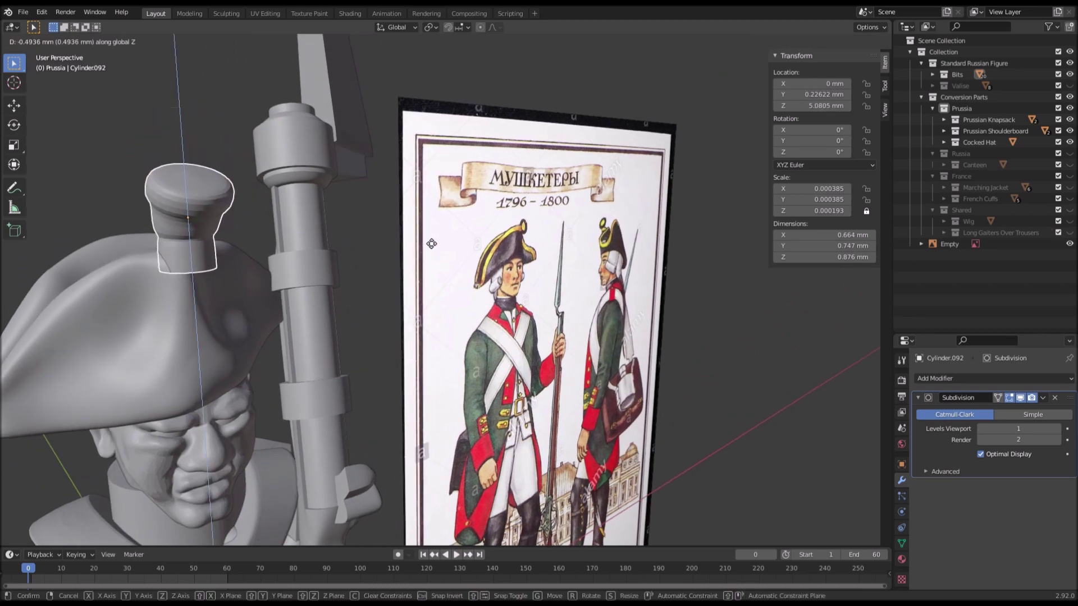
{"action": "key", "text": "Escape"}
Step: Lower the pompom about 0.63 mm along the Z axis onto the cocked hat
{"action": "middle_click_drag", "start_coordinate": [271, 197], "coordinate": [387, 188]}
{"action": "scroll", "coordinate": [355, 157], "scroll_direction": "up", "scroll_amount": 2}
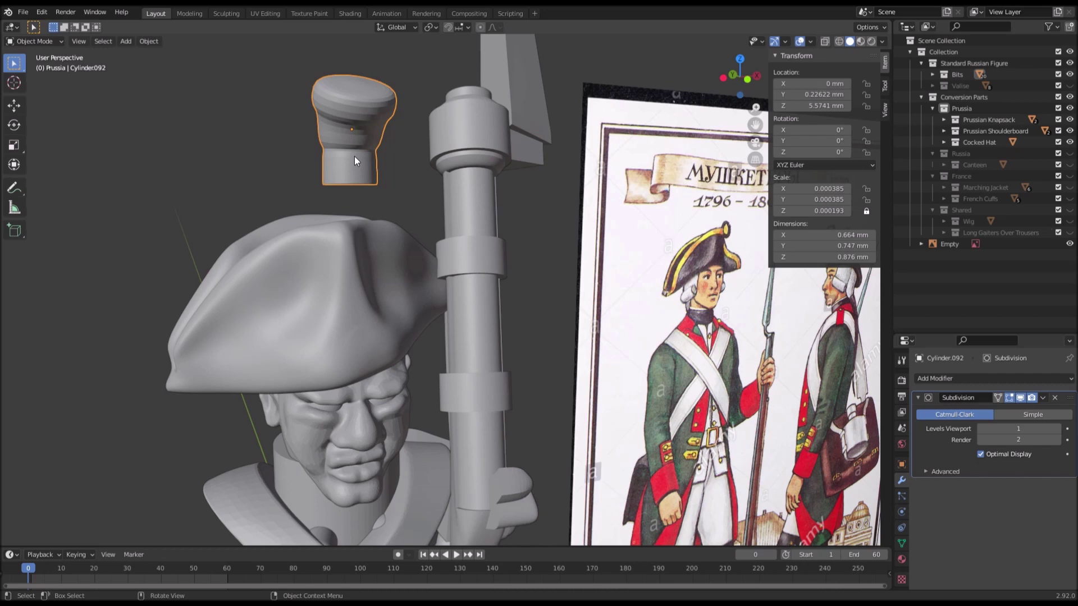
{"action": "key", "text": "g"}
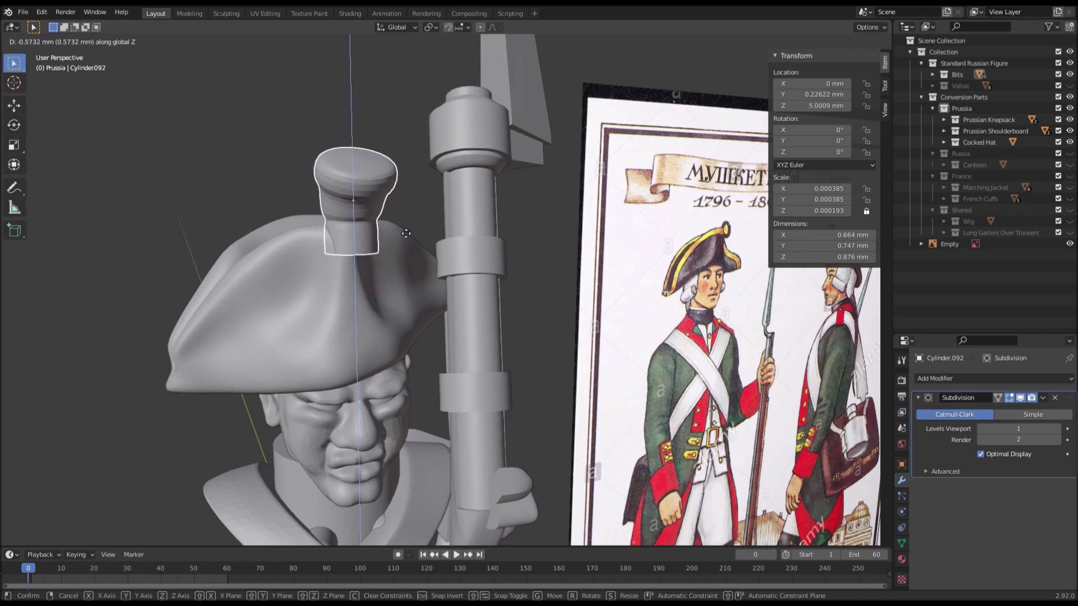
{"action": "left_click", "coordinate": [405, 240]}
{"action": "middle_click_drag", "start_coordinate": [402, 239], "coordinate": [410, 255]}
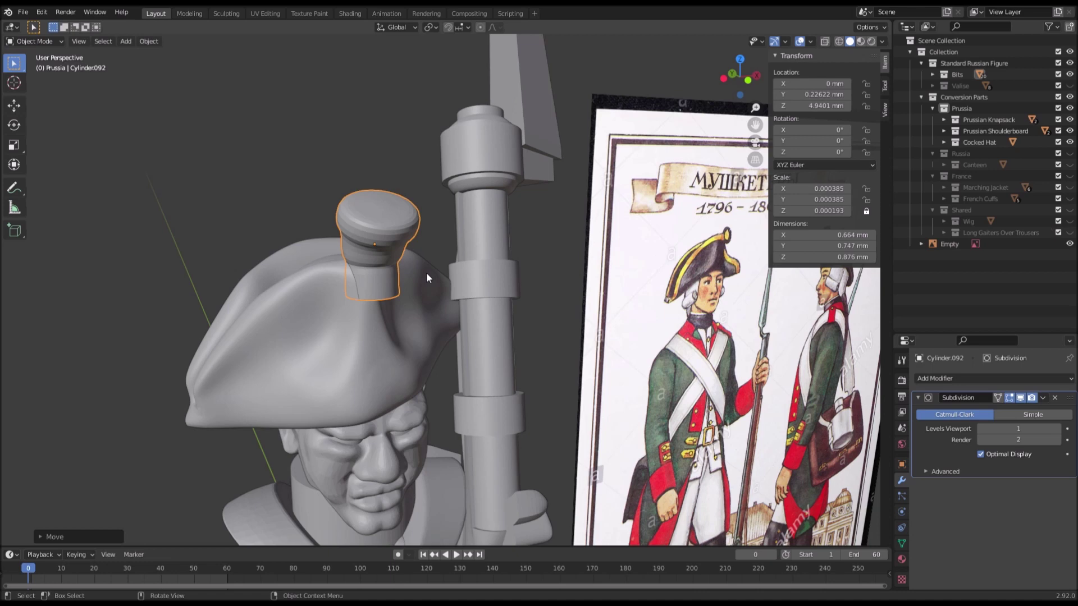
Step: Shift the pompom about 0.34 mm along Y and about 0.18 mm along X on the hat
{"action": "key", "text": "g"}
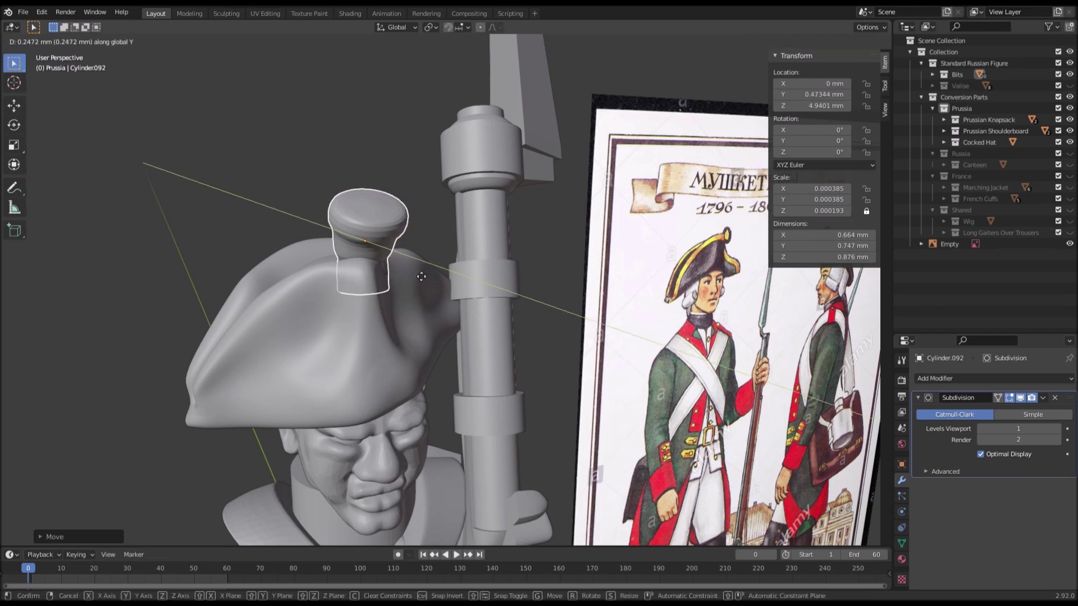
{"action": "left_click", "coordinate": [409, 272]}
{"action": "middle_click_drag", "start_coordinate": [409, 272], "coordinate": [384, 271]}
{"action": "key", "text": "g"}
{"action": "key", "text": "x"}
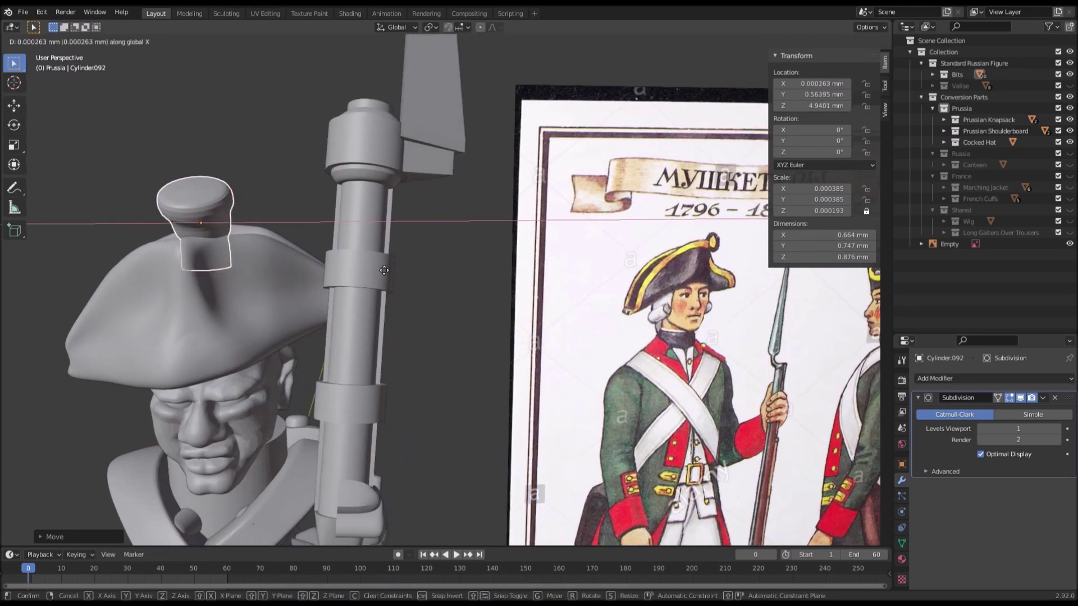
{"action": "left_click", "coordinate": [403, 269]}
Step: Tilt the pompom 20° about the X axis and turn it 20° about the Z axis
{"action": "middle_click_drag", "start_coordinate": [398, 264], "coordinate": [497, 290]}
{"action": "key", "text": "r"}
{"action": "key", "text": "x"}
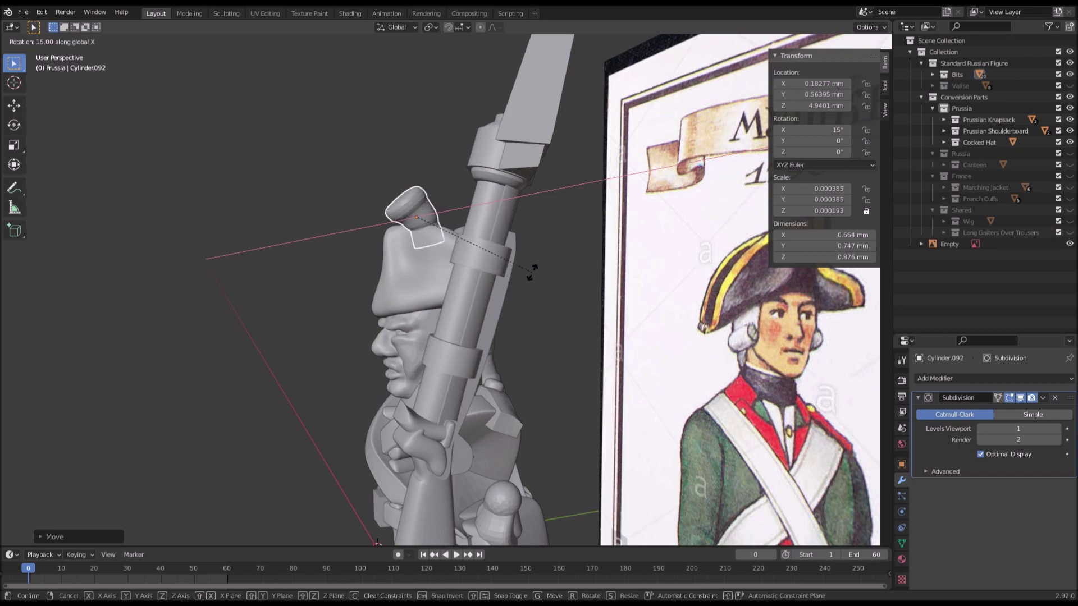
{"action": "left_click", "coordinate": [544, 268]}
{"action": "middle_click_drag", "start_coordinate": [549, 272], "coordinate": [245, 212]}
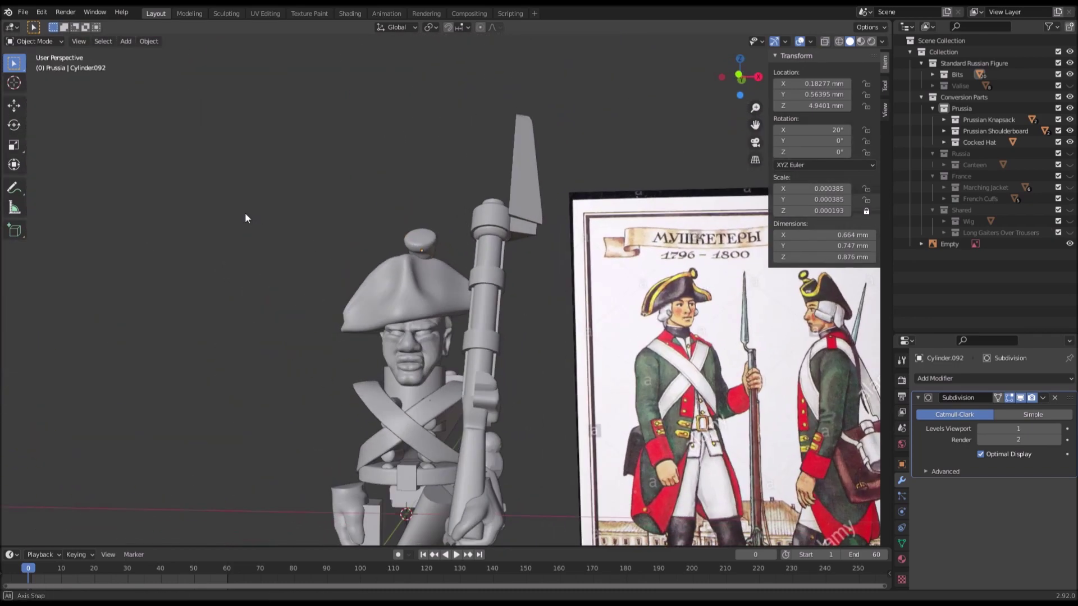
{"action": "left_click", "coordinate": [430, 233]}
{"action": "scroll", "coordinate": [548, 233], "scroll_direction": "up", "scroll_amount": 4}
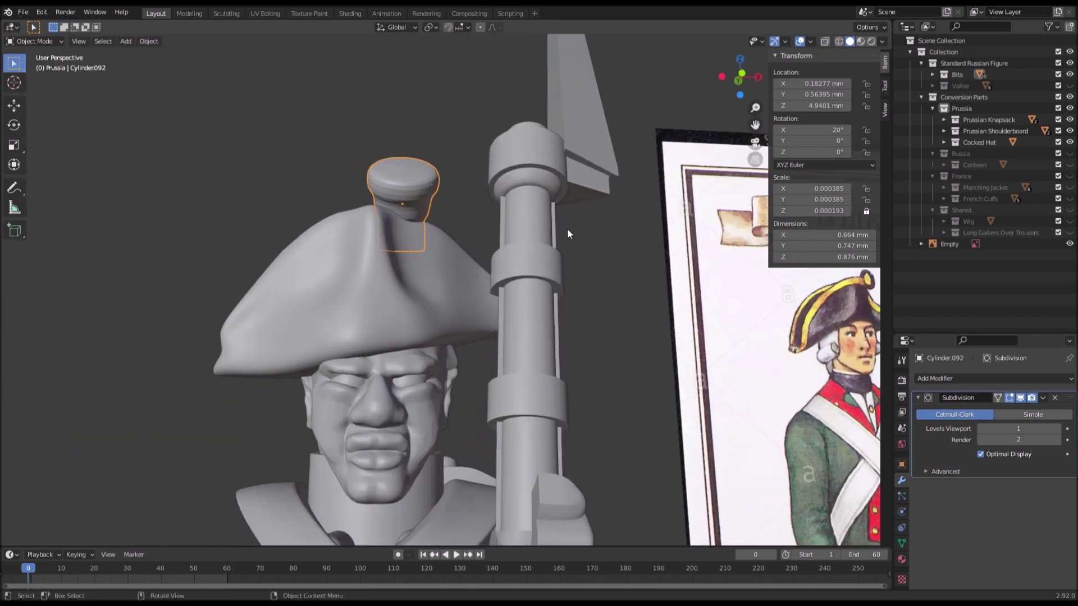
{"action": "key", "text": "r"}
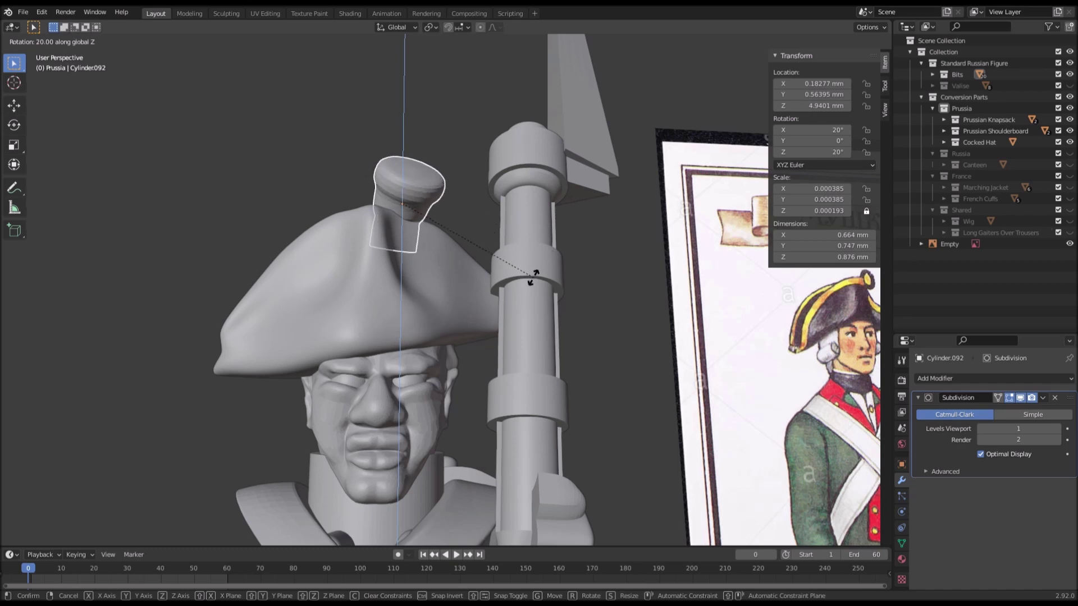
{"action": "left_click", "coordinate": [532, 278]}
Step: Nudge the tilted pompom about 0.07 mm along X and about 0.05 mm along Y
{"action": "key", "text": "g"}
{"action": "key", "text": "x"}
{"action": "left_click", "coordinate": [543, 280]}
{"action": "middle_click_drag", "start_coordinate": [544, 280], "coordinate": [484, 272]}
{"action": "key", "text": "g"}
{"action": "key", "text": "y"}
{"action": "left_click", "coordinate": [487, 276]}
{"action": "left_click", "coordinate": [284, 166]}
Step: Show the Russian Canteen collection and clear the canteen's rotation
{"action": "middle_click_drag", "start_coordinate": [284, 166], "coordinate": [320, 148]}
{"action": "middle_click_drag", "start_coordinate": [569, 213], "coordinate": [755, 165]}
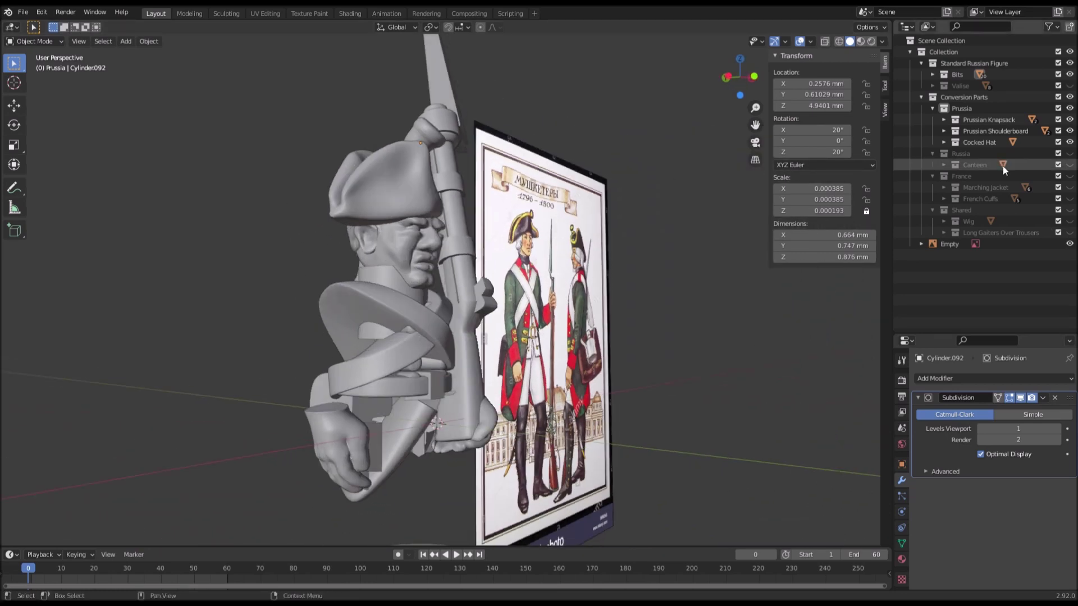
{"action": "middle_click_drag", "start_coordinate": [407, 197], "coordinate": [532, 199]}
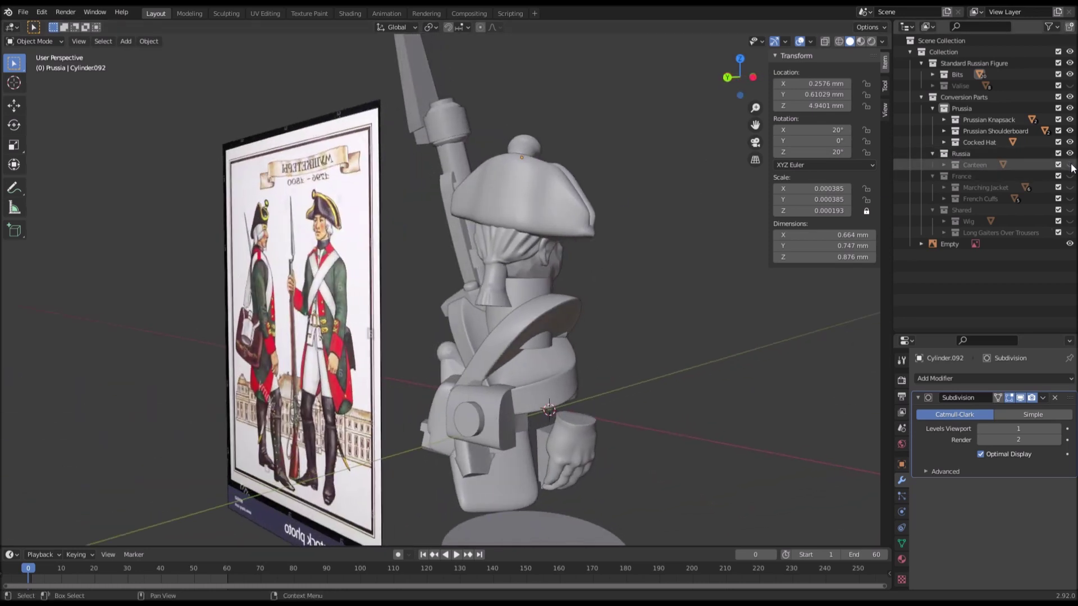
{"action": "middle_click_drag", "start_coordinate": [393, 303], "coordinate": [437, 253]}
{"action": "scroll", "coordinate": [438, 254], "scroll_direction": "up", "scroll_amount": 1}
{"action": "left_click", "coordinate": [438, 254]}
{"action": "mouse_move", "coordinate": [508, 256]}
{"action": "middle_mouse_down"}
{"action": "mouse_move", "coordinate": [524, 257]}
{"action": "mouse_move", "coordinate": [506, 248]}
{"action": "middle_mouse_up"}
{"action": "scroll", "coordinate": [528, 258], "scroll_direction": "up", "scroll_amount": 3}
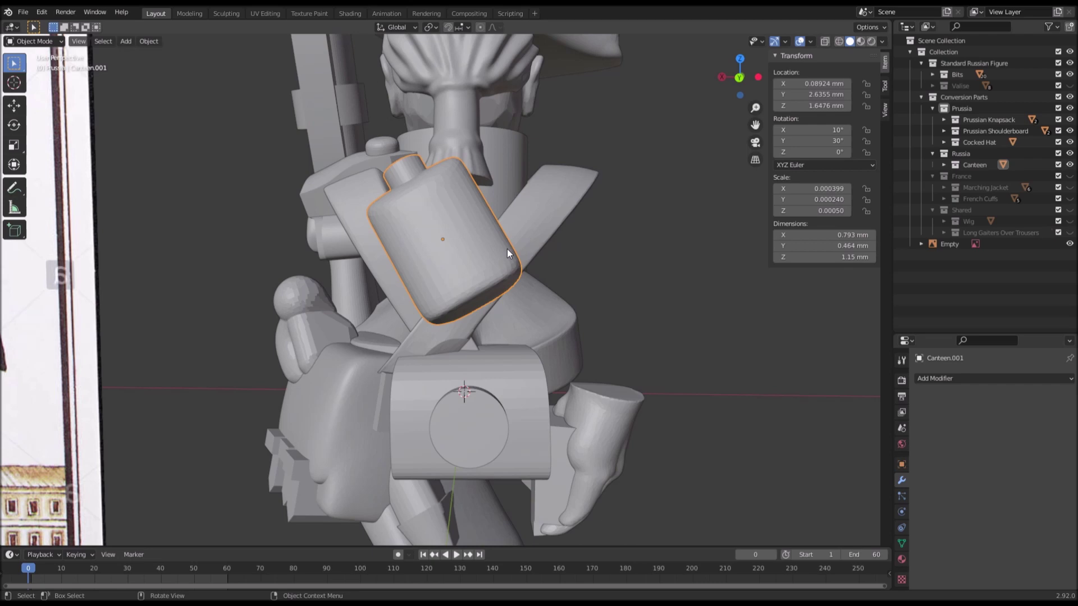
{"action": "key", "text": "alt+r"}
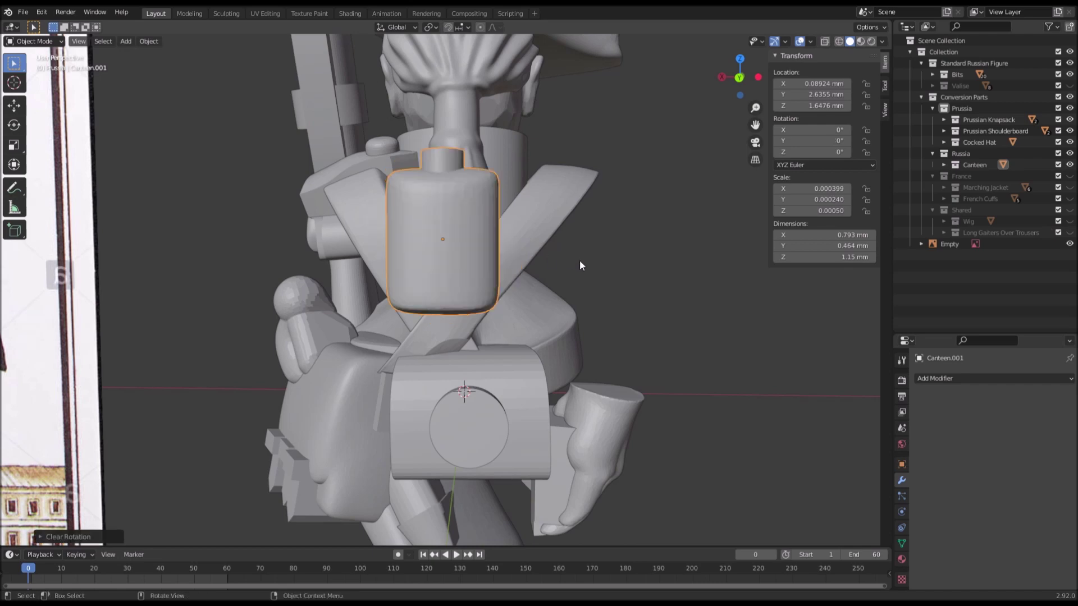
Step: Lower the canteen about 1.64 mm along the Z axis to the height of the knapsack
{"action": "middle_click_drag", "start_coordinate": [579, 263], "coordinate": [599, 217]}
{"action": "key", "text": "g"}
{"action": "key", "text": "z"}
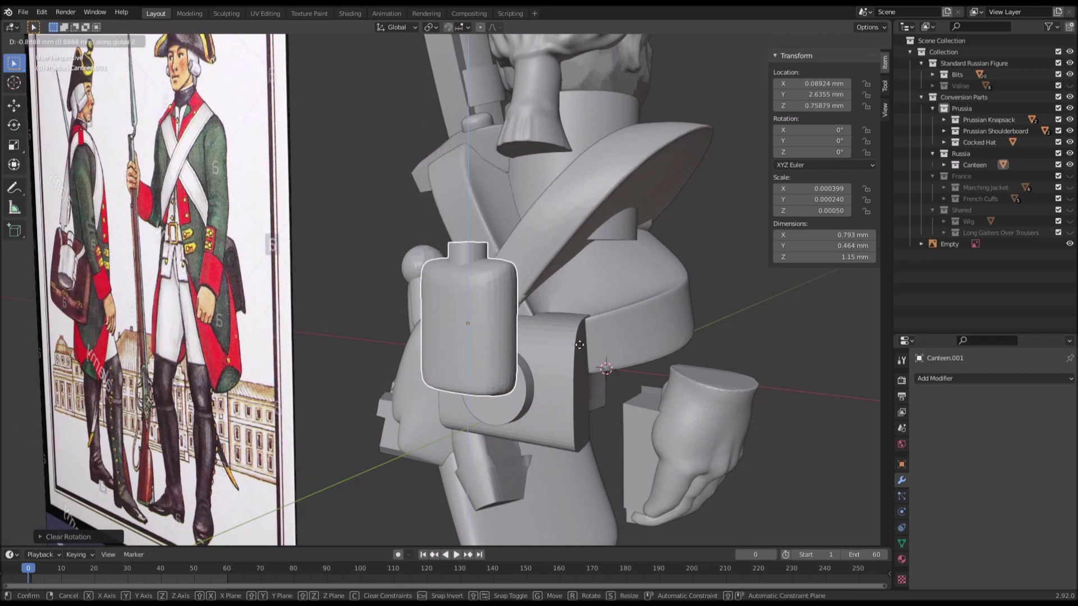
{"action": "left_click", "coordinate": [569, 436]}
Step: Move the canteen about 1.2 mm along the X axis and turn it -50° about the Z axis
{"action": "middle_click_drag", "start_coordinate": [568, 435], "coordinate": [616, 430]}
{"action": "key", "text": "g"}
{"action": "key", "text": "x"}
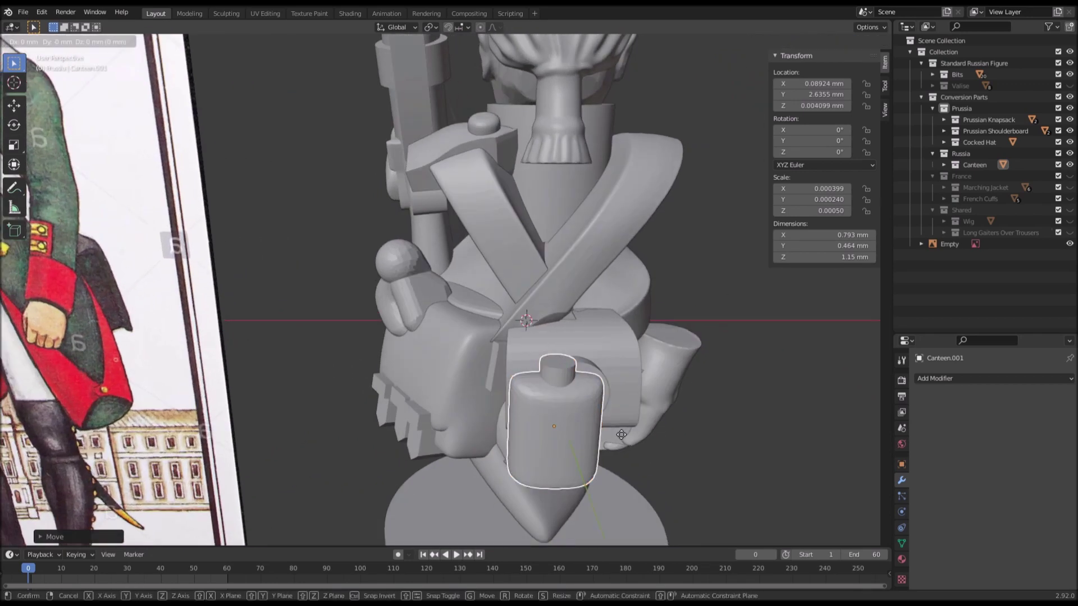
{"action": "left_click", "coordinate": [478, 423]}
{"action": "key", "text": "r"}
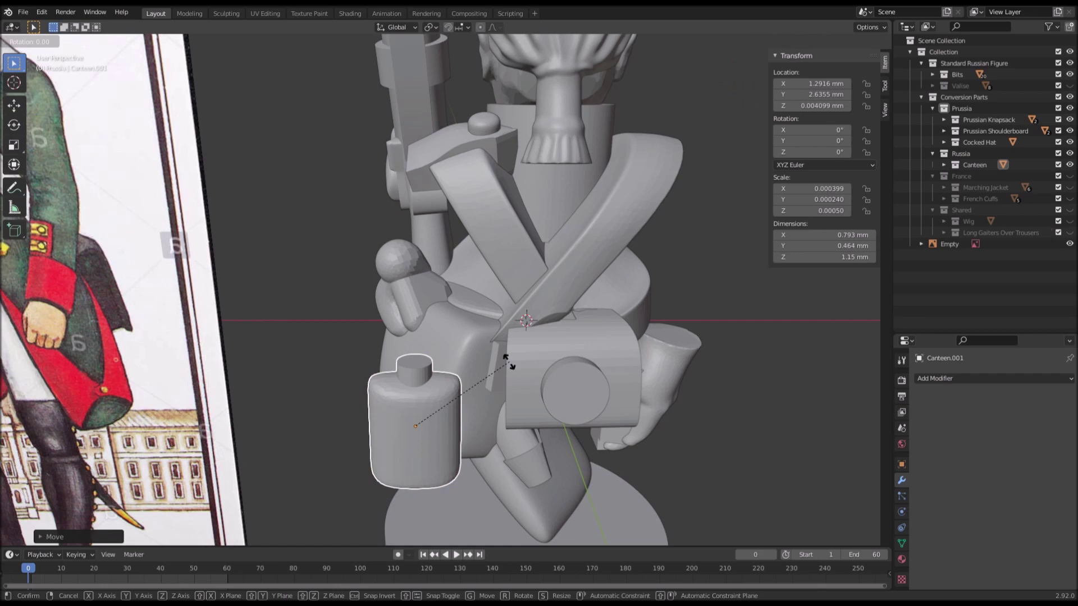
{"action": "left_click", "coordinate": [483, 446]}
Step: Shift the canteen about -0.76 mm along Y and about 0.22 mm along X, beside the knapsack
{"action": "middle_click_drag", "start_coordinate": [483, 427], "coordinate": [466, 477]}
{"action": "key", "text": "g"}
{"action": "key", "text": "y"}
{"action": "left_click", "coordinate": [465, 379]}
{"action": "key", "text": "g"}
{"action": "key", "text": "x"}
{"action": "left_click", "coordinate": [436, 372]}
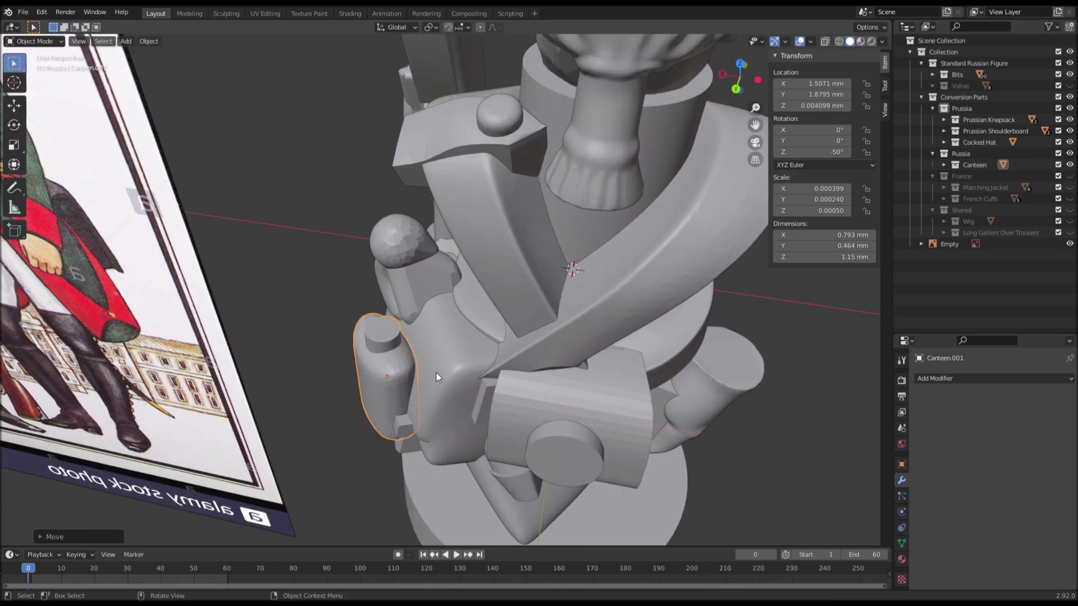
Step: Turn the canteen slightly further about the Z axis to follow its placement on the knapsack in the reference
{"action": "scroll", "coordinate": [460, 360], "scroll_direction": "down", "scroll_amount": 5}
{"action": "scroll", "coordinate": [183, 318], "scroll_direction": "up", "scroll_amount": 8}
{"action": "middle_click_drag", "start_coordinate": [216, 276], "coordinate": [274, 253], "text": "shift"}
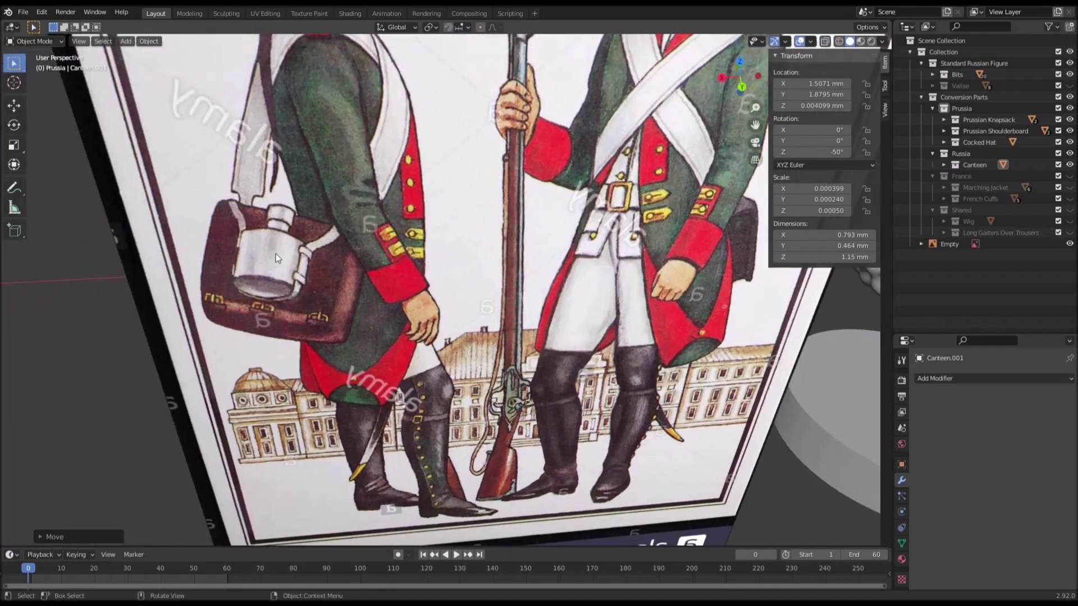
{"action": "middle_click_drag", "start_coordinate": [565, 298], "coordinate": [370, 270], "text": "shift"}
{"action": "middle_click_drag", "start_coordinate": [370, 270], "coordinate": [358, 262]}
{"action": "middle_click_drag", "start_coordinate": [438, 267], "coordinate": [319, 271], "text": "shift"}
{"action": "middle_click_drag", "start_coordinate": [399, 270], "coordinate": [459, 267]}
{"action": "key", "text": "r"}
{"action": "key", "text": "z"}
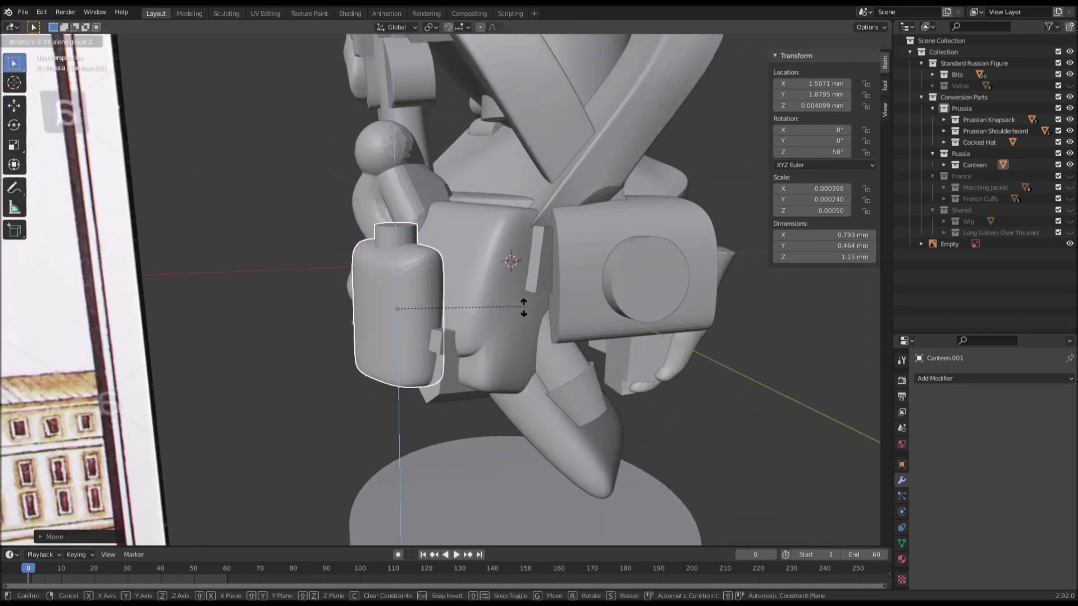
{"action": "left_click", "coordinate": [500, 336], "text": "ctrl"}
Step: Move the canteen closer against the knapsack and tilt it to fit the surface
{"action": "middle_click_drag", "start_coordinate": [520, 338], "coordinate": [481, 357]}
{"action": "key", "text": "g"}
{"action": "left_click", "coordinate": [476, 283]}
{"action": "key", "text": "r"}
{"action": "left_click", "coordinate": [472, 344]}
Step: Edit the knapsack's shoulder strap mesh and shift its lower end edge along the Z axis
{"action": "scroll", "coordinate": [481, 357], "scroll_direction": "down", "scroll_amount": 5}
{"action": "middle_click_drag", "start_coordinate": [582, 325], "coordinate": [453, 252]}
{"action": "scroll", "coordinate": [519, 279], "scroll_direction": "up", "scroll_amount": 3}
{"action": "scroll", "coordinate": [453, 252], "scroll_direction": "up", "scroll_amount": 3}
{"action": "left_click", "coordinate": [321, 224]}
{"action": "middle_click_drag", "start_coordinate": [321, 224], "coordinate": [389, 259], "text": "shift"}
{"action": "key", "text": "Tab"}
{"action": "key", "text": "shift+z"}
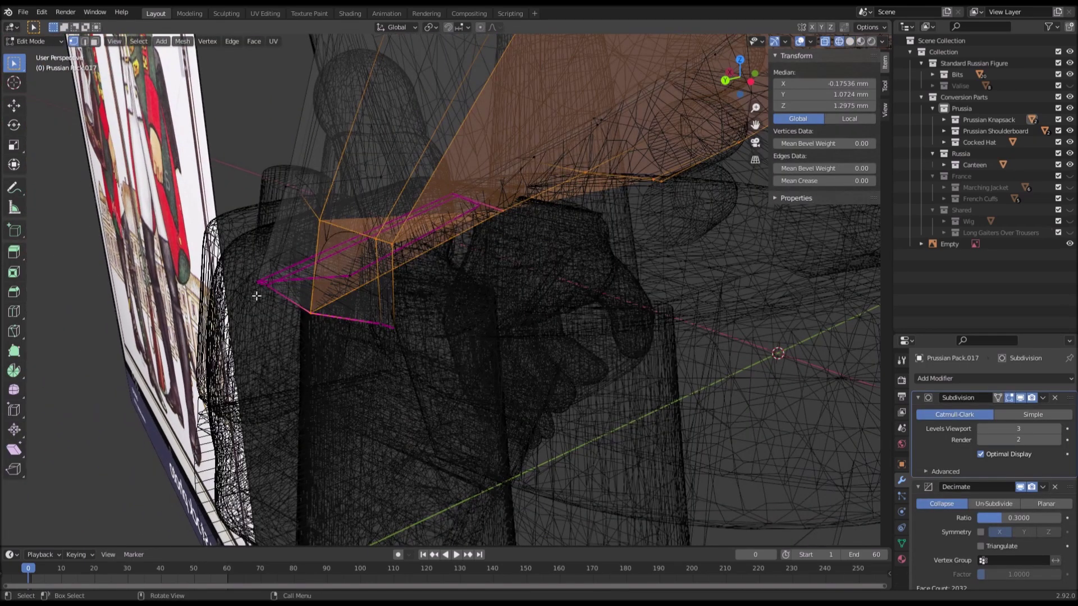
{"action": "key", "text": "z"}
{"action": "left_click", "coordinate": [571, 357]}
{"action": "key", "text": "z"}
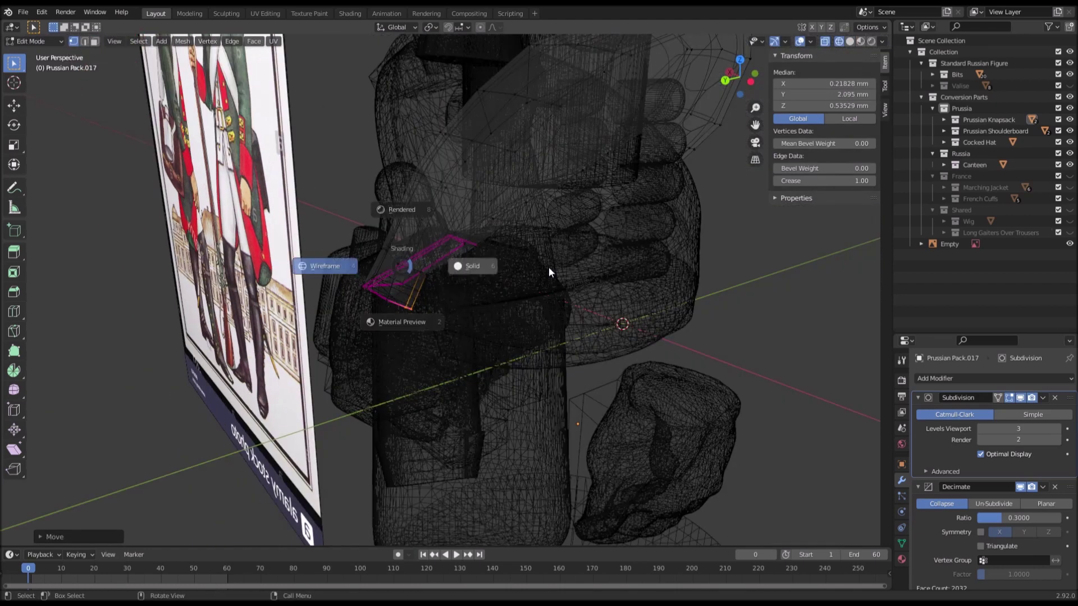
{"action": "left_click", "coordinate": [549, 272]}
Step: Select the inner face of the shoulder strap and delete only its faces
{"action": "key", "text": "3"}
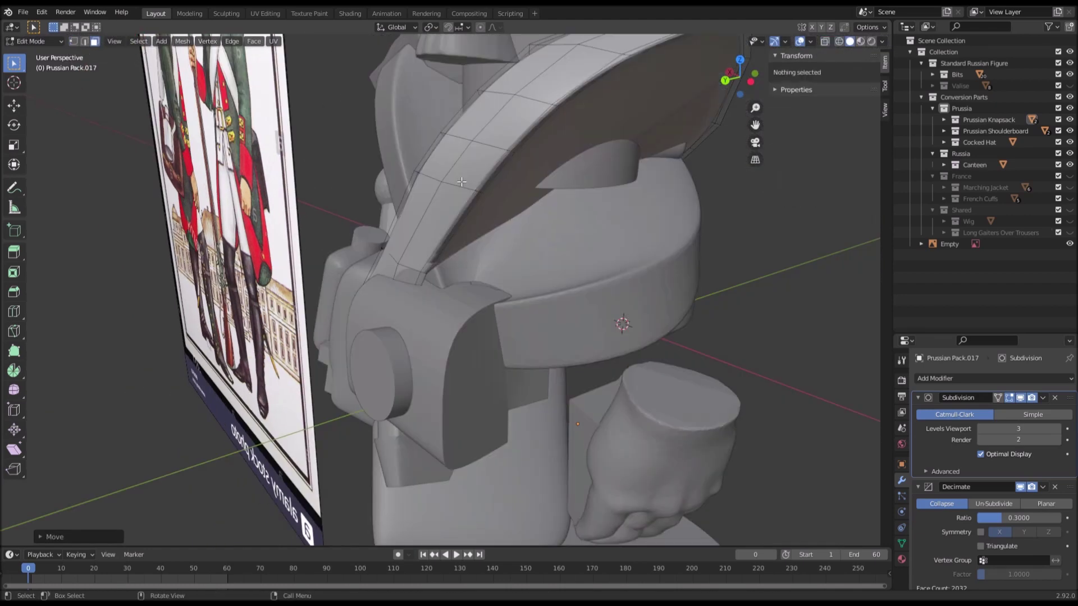
{"action": "left_click", "coordinate": [508, 180], "text": "alt"}
{"action": "key", "text": "x"}
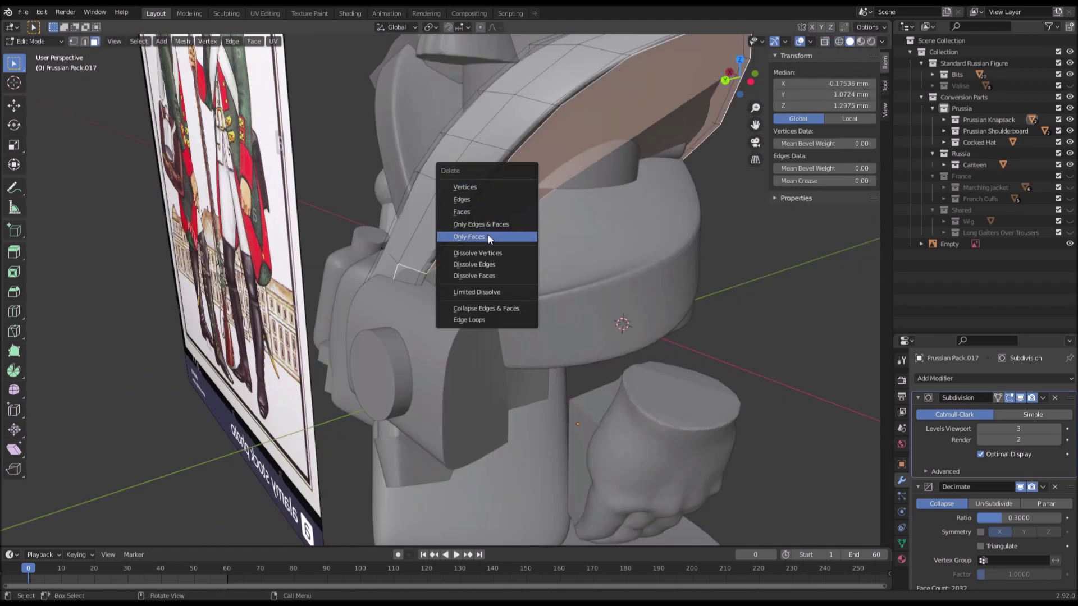
{"action": "left_click", "coordinate": [488, 238]}
{"action": "left_click", "coordinate": [390, 348]}
{"action": "key", "text": "a"}
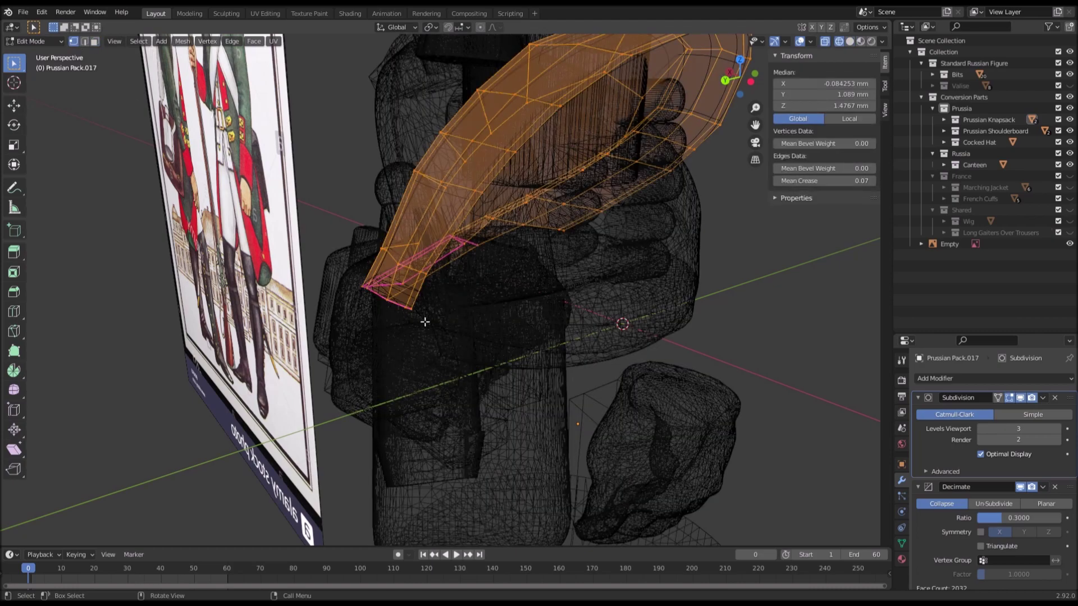
{"action": "left_click", "coordinate": [422, 319]}
{"action": "key", "text": "a"}
{"action": "middle_click_drag", "start_coordinate": [511, 302], "coordinate": [538, 278]}
{"action": "left_click", "coordinate": [562, 253]}
{"action": "left_click", "coordinate": [539, 278]}
{"action": "left_click", "coordinate": [388, 359], "text": "ctrl"}
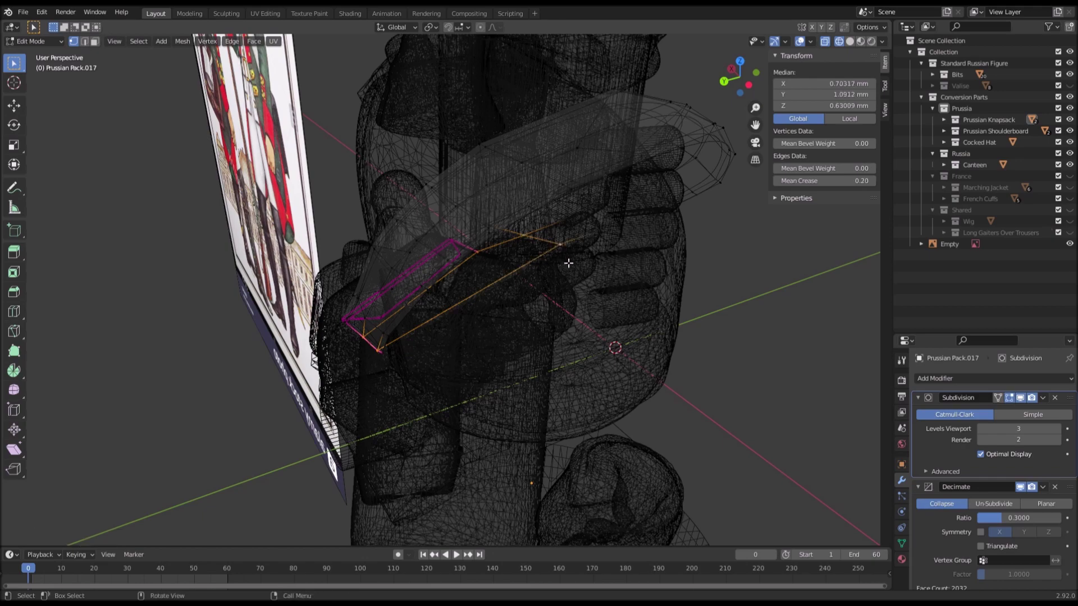
{"action": "key", "text": "ctrl+z"}
Step: Select the open boundary path along the strap, fill it with a new face and leave mesh editing
{"action": "key", "text": "z"}
{"action": "middle_click_drag", "start_coordinate": [578, 220], "coordinate": [563, 221]}
{"action": "left_click", "coordinate": [540, 211], "text": "ctrl"}
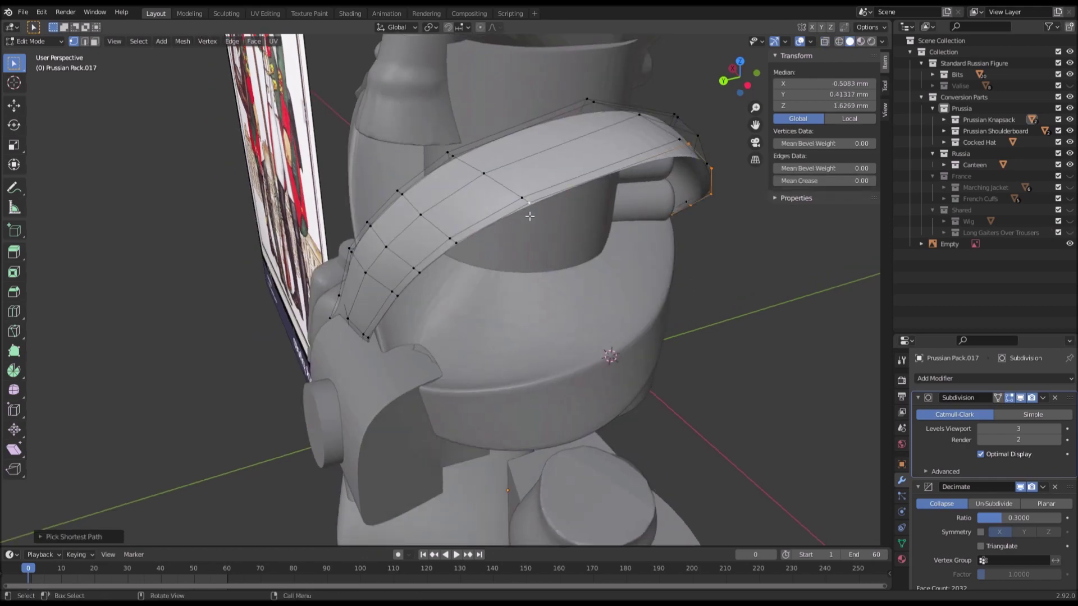
{"action": "key", "text": "shift+z"}
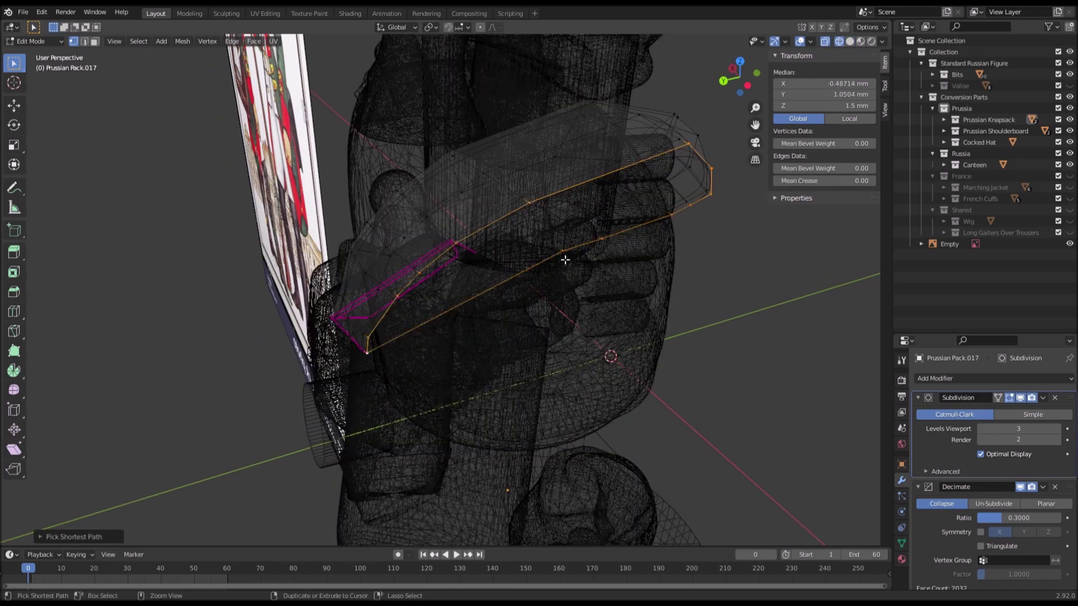
{"action": "key", "text": "f"}
{"action": "key", "text": "shift+z"}
{"action": "mouse_move", "coordinate": [415, 382]}
{"action": "middle_mouse_down"}
{"action": "mouse_move", "coordinate": [436, 356]}
{"action": "mouse_move", "coordinate": [262, 355]}
{"action": "mouse_move", "coordinate": [270, 324]}
{"action": "mouse_move", "coordinate": [316, 363]}
{"action": "middle_mouse_up"}
{"action": "key", "text": "Tab"}
{"action": "key", "text": "Tab"}
{"action": "key", "text": "Tab"}
Step: Show the Marching Jacket collection under France
{"action": "middle_click_drag", "start_coordinate": [432, 331], "coordinate": [442, 359]}
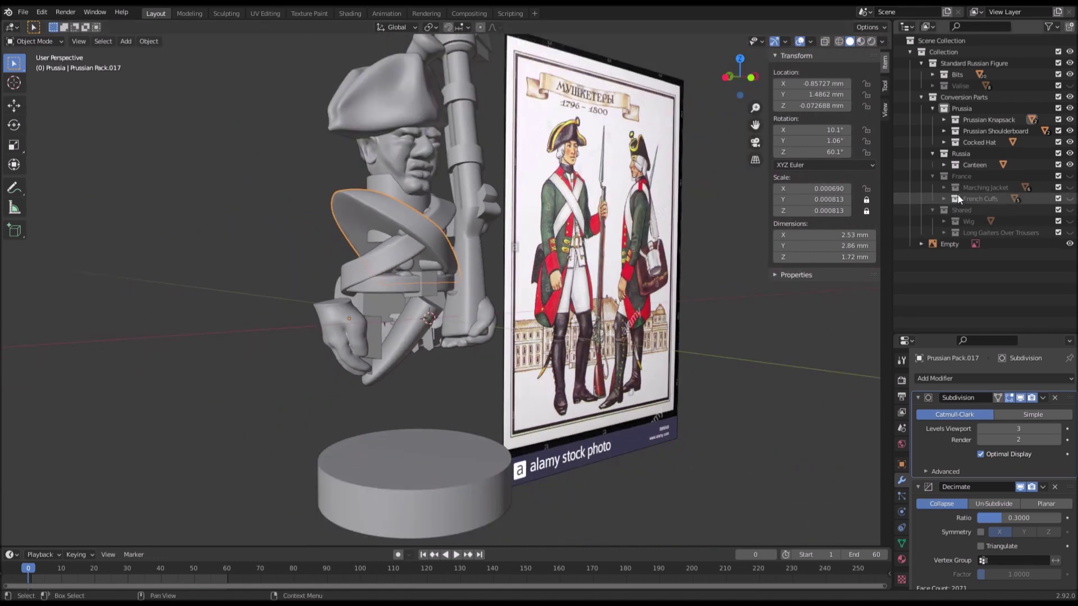
{"action": "middle_click_drag", "start_coordinate": [421, 283], "coordinate": [518, 265]}
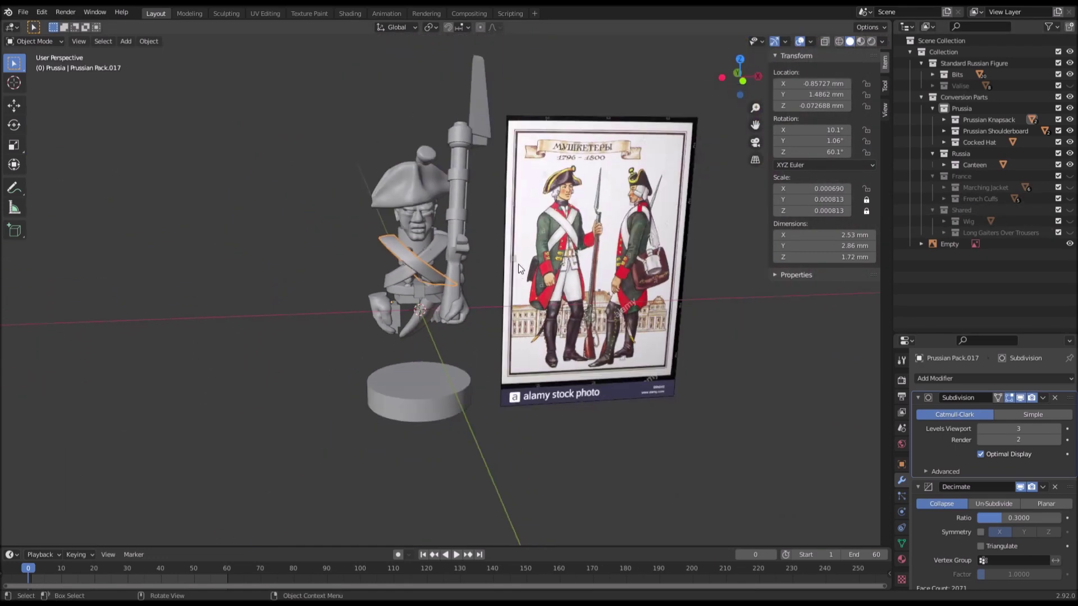
{"action": "left_click", "coordinate": [489, 249]}
{"action": "scroll", "coordinate": [608, 235], "scroll_direction": "up", "scroll_amount": 1}
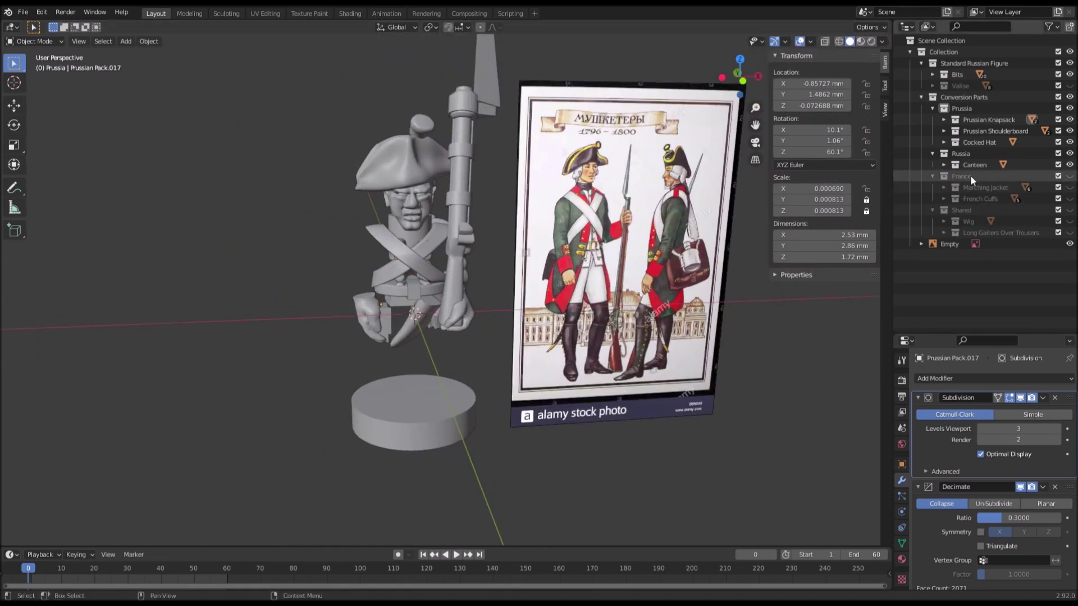
{"action": "left_click", "coordinate": [1069, 188]}
Step: Delete the standard figure's two inner rows of jacket buttons on the chest
{"action": "scroll", "coordinate": [492, 239], "scroll_direction": "up", "scroll_amount": 3}
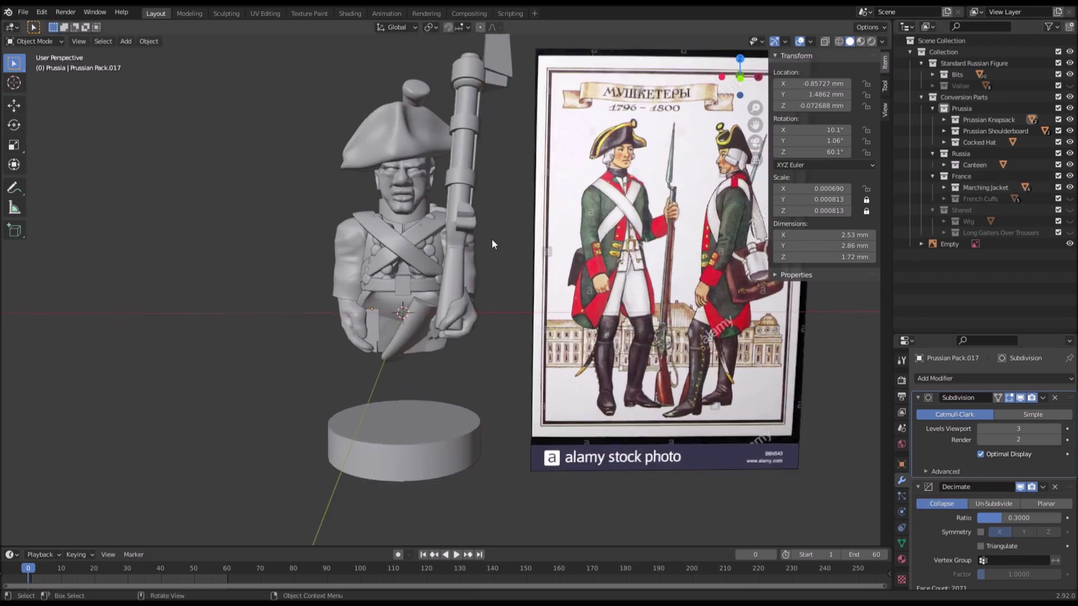
{"action": "scroll", "coordinate": [487, 274], "scroll_direction": "up", "scroll_amount": 2}
{"action": "middle_click_drag", "start_coordinate": [460, 242], "coordinate": [517, 270], "text": "shift"}
{"action": "scroll", "coordinate": [517, 271], "scroll_direction": "up", "scroll_amount": 4}
{"action": "middle_click_drag", "start_coordinate": [337, 291], "coordinate": [436, 258]}
{"action": "scroll", "coordinate": [436, 258], "scroll_direction": "up", "scroll_amount": 2}
{"action": "scroll", "coordinate": [435, 258], "scroll_direction": "down", "scroll_amount": 6}
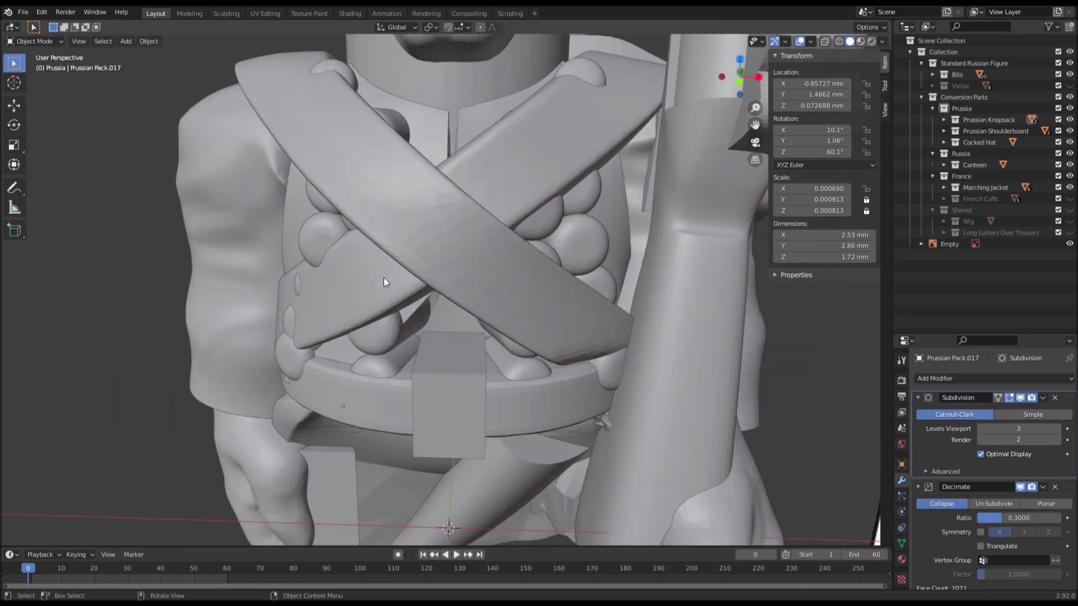
{"action": "middle_click_drag", "start_coordinate": [385, 281], "coordinate": [544, 261]}
{"action": "left_click", "coordinate": [559, 247]}
{"action": "left_click", "coordinate": [519, 241]}
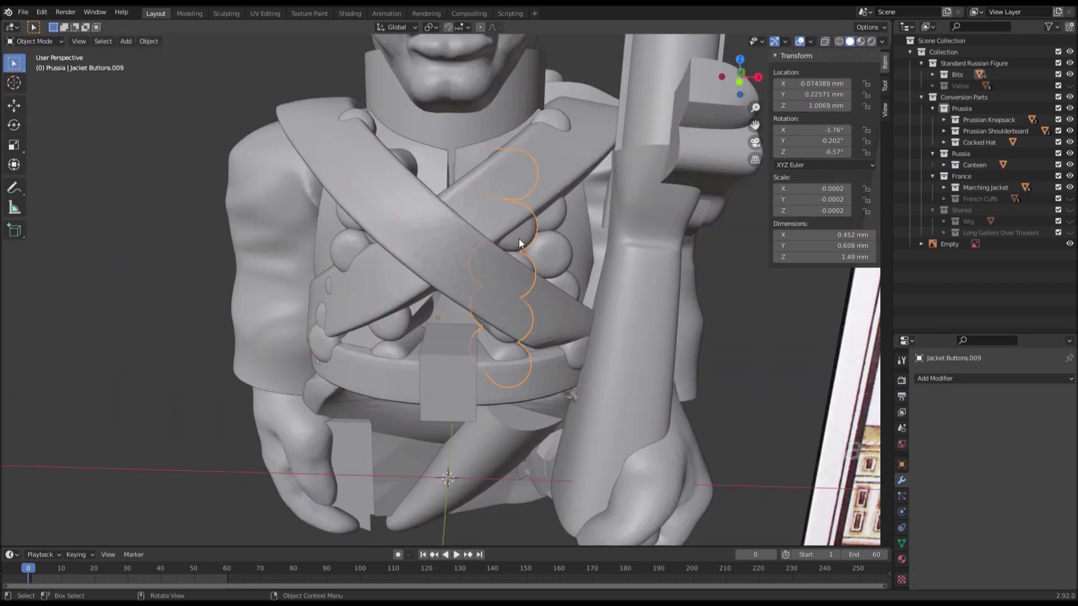
{"action": "left_click", "coordinate": [394, 328], "text": "shift"}
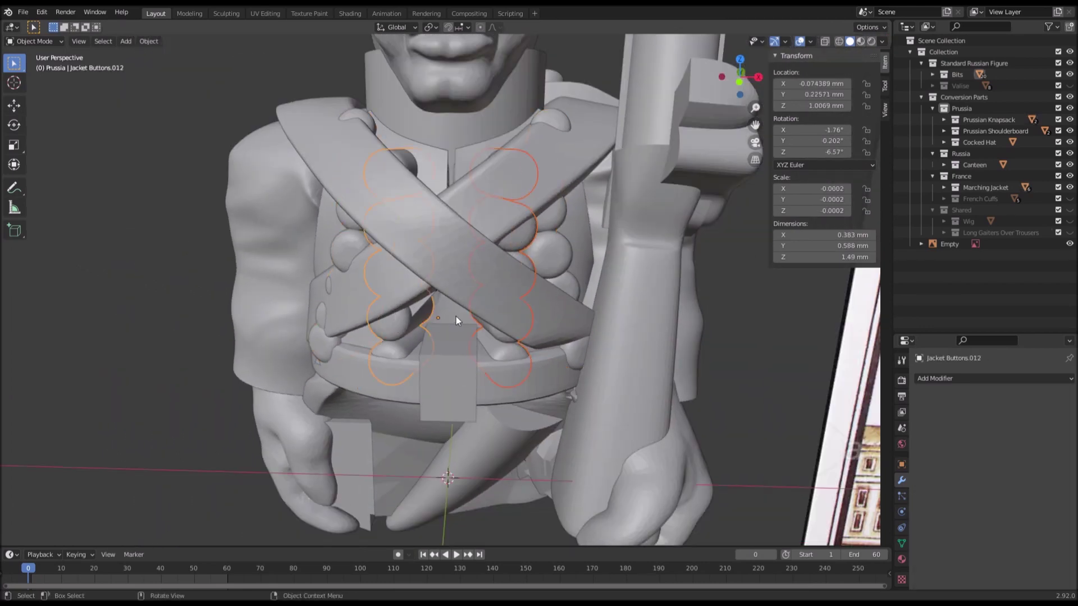
{"action": "key", "text": "x"}
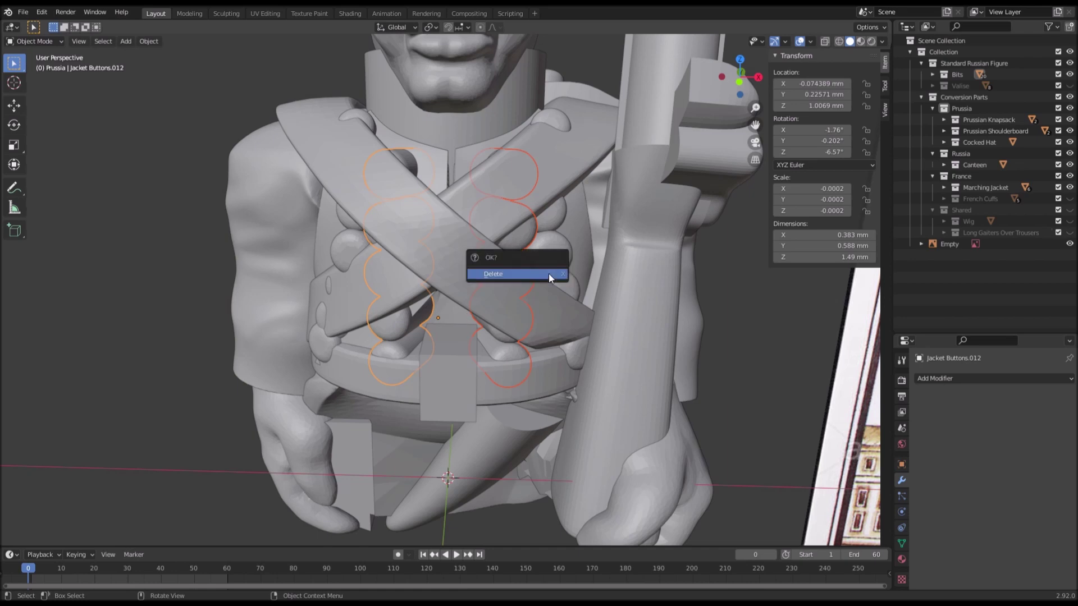
{"action": "left_click", "coordinate": [547, 274]}
Step: Compare the marching jacket's front and buttons with the waistcoat and lapels in the reference picture
{"action": "middle_click_drag", "start_coordinate": [511, 285], "coordinate": [769, 278]}
{"action": "left_click", "coordinate": [564, 221]}
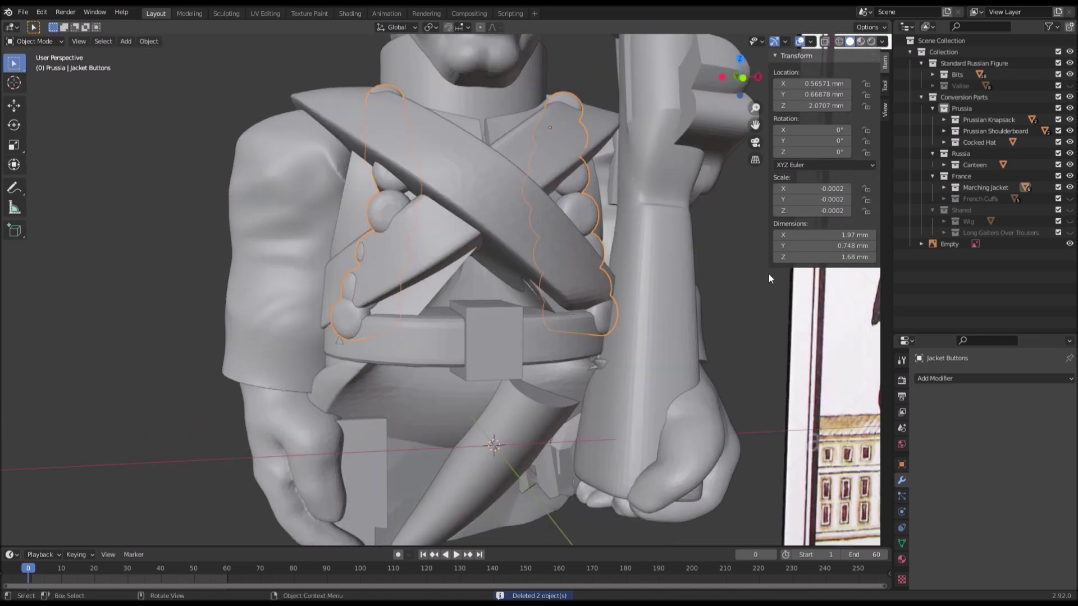
{"action": "middle_click_drag", "start_coordinate": [698, 268], "coordinate": [542, 279]}
{"action": "scroll", "coordinate": [542, 279], "scroll_direction": "down", "scroll_amount": 6}
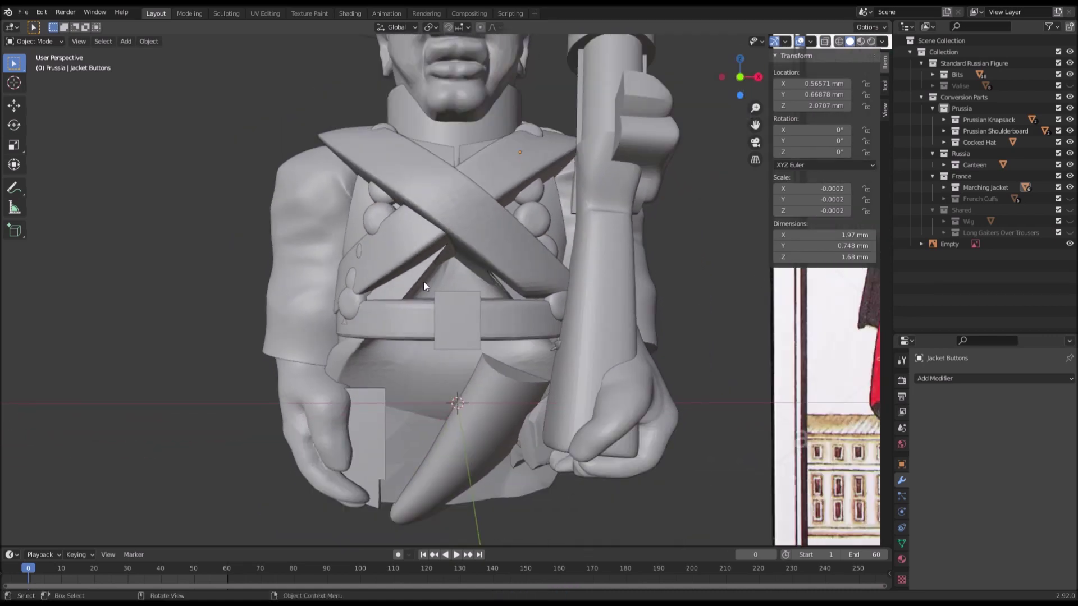
{"action": "scroll", "coordinate": [648, 279], "scroll_direction": "up", "scroll_amount": 8}
{"action": "middle_click_drag", "start_coordinate": [647, 279], "coordinate": [429, 294], "text": "shift"}
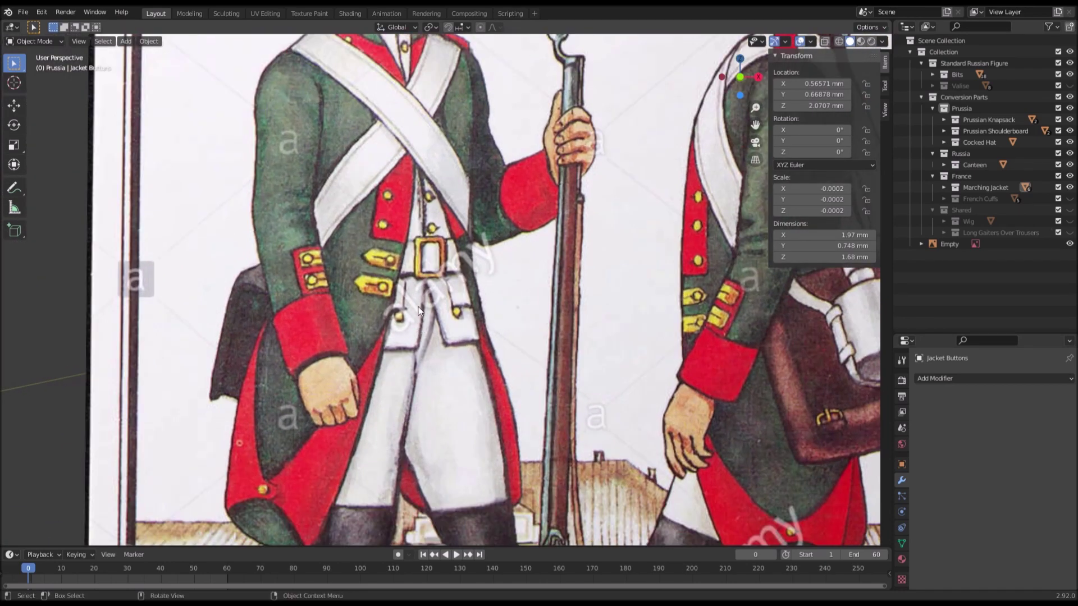
{"action": "middle_click_drag", "start_coordinate": [324, 327], "coordinate": [680, 317], "text": "shift"}
{"action": "scroll", "coordinate": [464, 272], "scroll_direction": "down", "scroll_amount": 3}
{"action": "middle_click_drag", "start_coordinate": [138, 281], "coordinate": [559, 261], "text": "shift"}
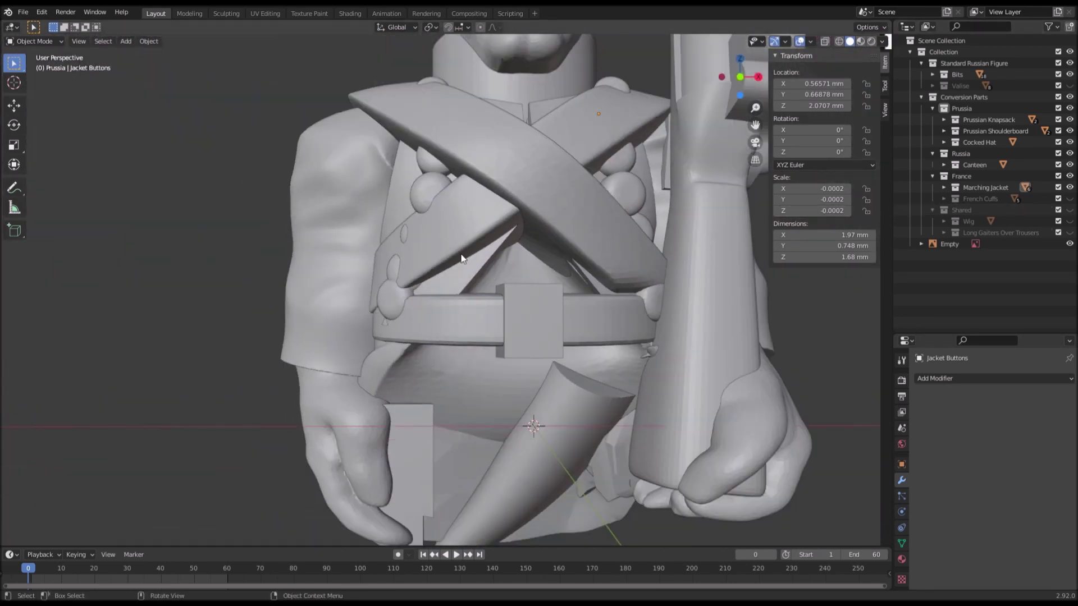
{"action": "middle_click_drag", "start_coordinate": [461, 258], "coordinate": [227, 255]}
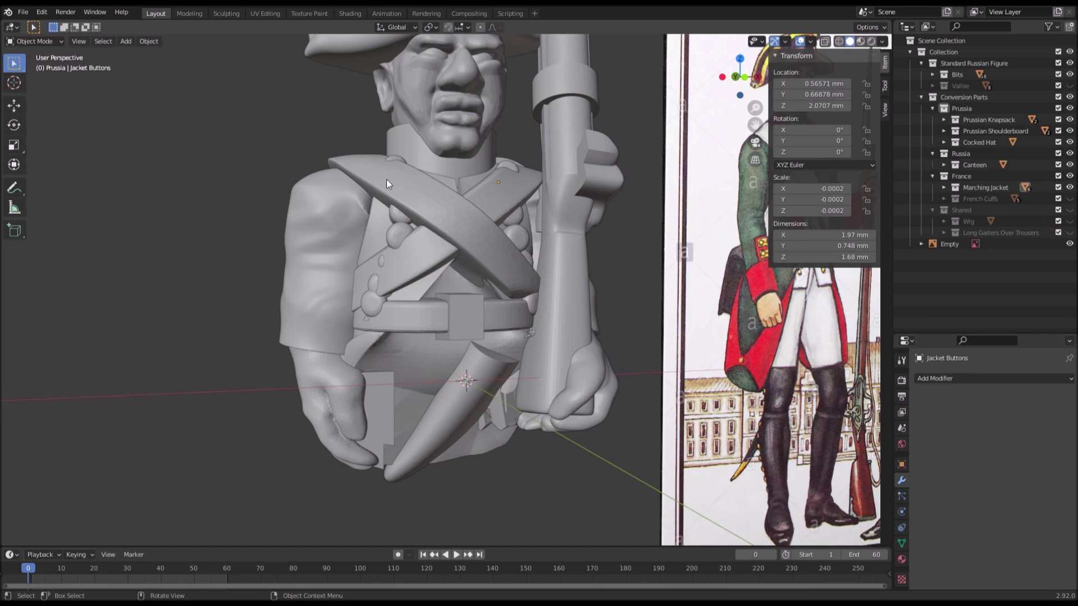
Step: Make the Marching Jacket collection active and paste the copied waistcoat and pockets into it
{"action": "left_click", "coordinate": [982, 192]}
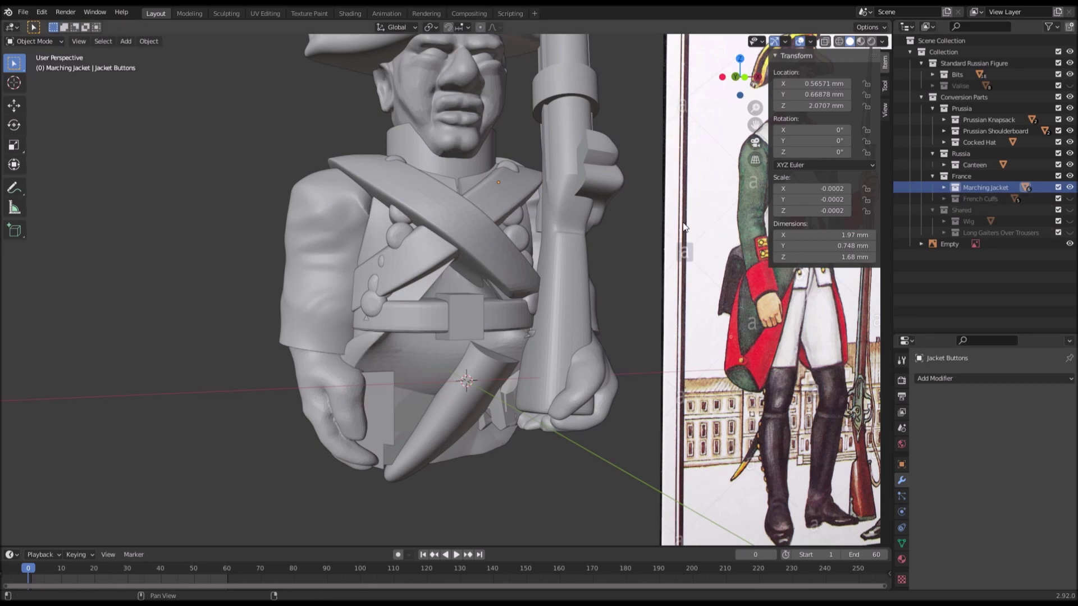
{"action": "middle_click_drag", "start_coordinate": [171, 298], "coordinate": [159, 310]}
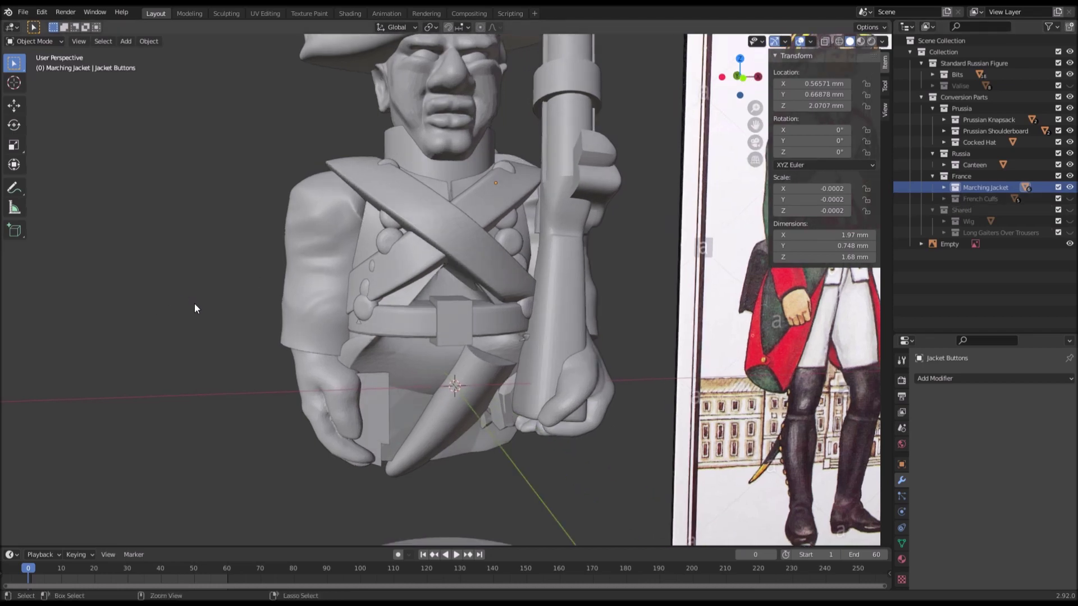
{"action": "key", "text": "ctrl+v"}
{"action": "key", "text": "KP_Decimal"}
Step: Compare the pasted waistcoat and pockets with the reference picture
{"action": "middle_click_drag", "start_coordinate": [271, 274], "coordinate": [432, 311]}
{"action": "scroll", "coordinate": [433, 311], "scroll_direction": "down", "scroll_amount": 4}
{"action": "middle_click_drag", "start_coordinate": [612, 277], "coordinate": [473, 294], "text": "shift"}
{"action": "middle_click_drag", "start_coordinate": [651, 287], "coordinate": [554, 298], "text": "shift"}
{"action": "scroll", "coordinate": [544, 303], "scroll_direction": "up", "scroll_amount": 2}
{"action": "scroll", "coordinate": [544, 303], "scroll_direction": "down", "scroll_amount": 2}
{"action": "middle_click_drag", "start_coordinate": [288, 299], "coordinate": [494, 280]}
{"action": "scroll", "coordinate": [494, 279], "scroll_direction": "up", "scroll_amount": 1}
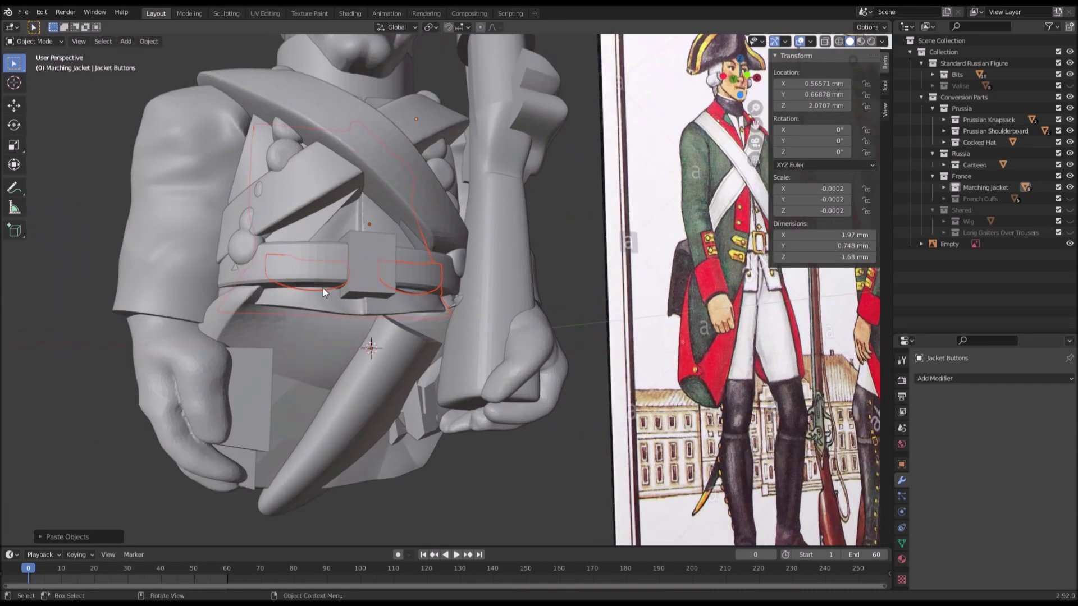
Step: Try to lower the pockets along the Z axis below the belt
{"action": "scroll", "coordinate": [387, 302], "scroll_direction": "up", "scroll_amount": 5}
{"action": "left_click", "coordinate": [359, 294]}
{"action": "middle_click_drag", "start_coordinate": [358, 294], "coordinate": [454, 292], "text": "shift"}
{"action": "key", "text": "g"}
{"action": "key", "text": "z"}
{"action": "left_click", "coordinate": [454, 348]}
Step: Deselect the pockets and show the French Cuffs collection
{"action": "scroll", "coordinate": [500, 211], "scroll_direction": "down", "scroll_amount": 5}
{"action": "scroll", "coordinate": [512, 294], "scroll_direction": "up", "scroll_amount": 3}
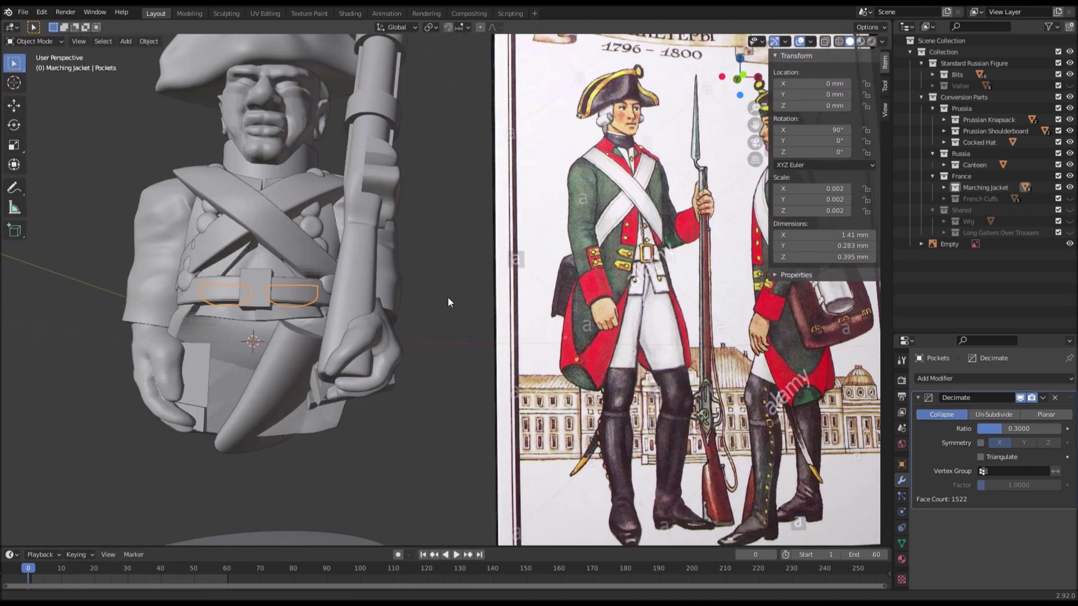
{"action": "middle_click_drag", "start_coordinate": [511, 277], "coordinate": [865, 244], "text": "shift"}
{"action": "scroll", "coordinate": [508, 273], "scroll_direction": "up", "scroll_amount": 2}
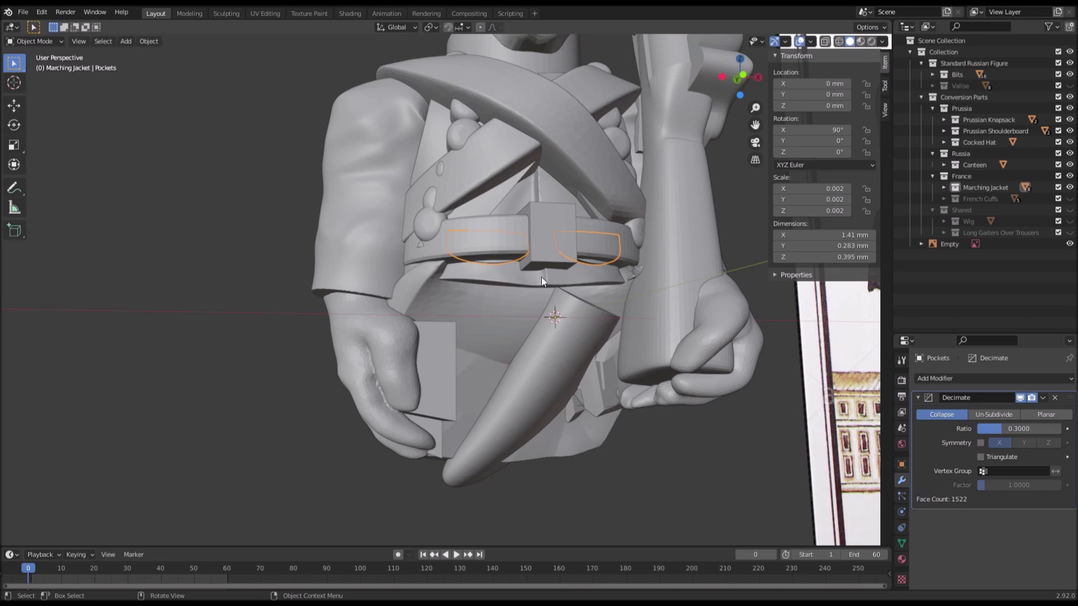
{"action": "scroll", "coordinate": [458, 294], "scroll_direction": "down", "scroll_amount": 6}
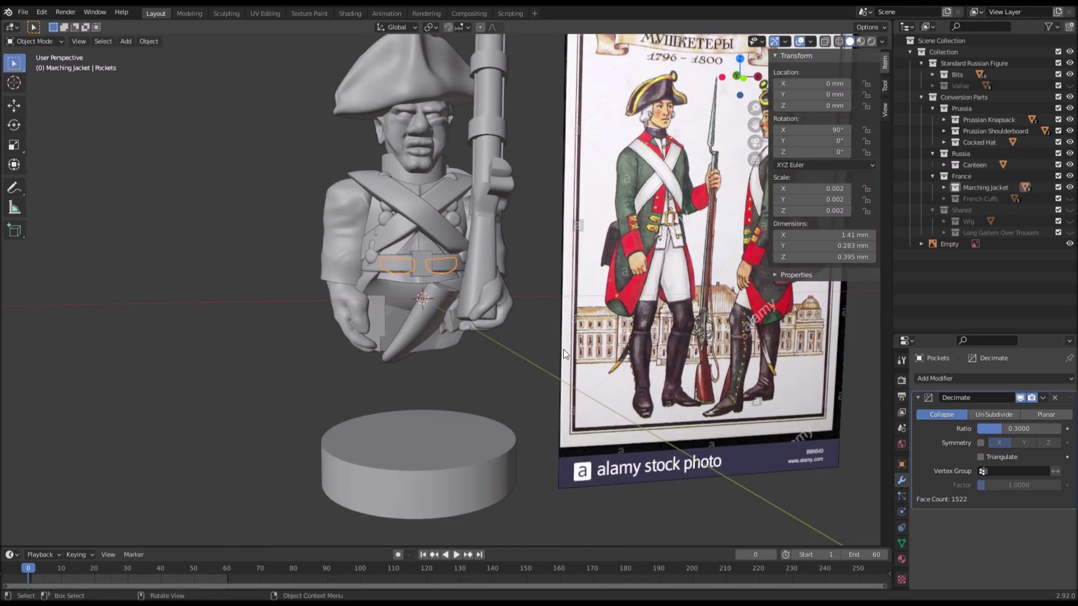
{"action": "left_click", "coordinate": [542, 352]}
{"action": "scroll", "coordinate": [544, 348], "scroll_direction": "up", "scroll_amount": 2}
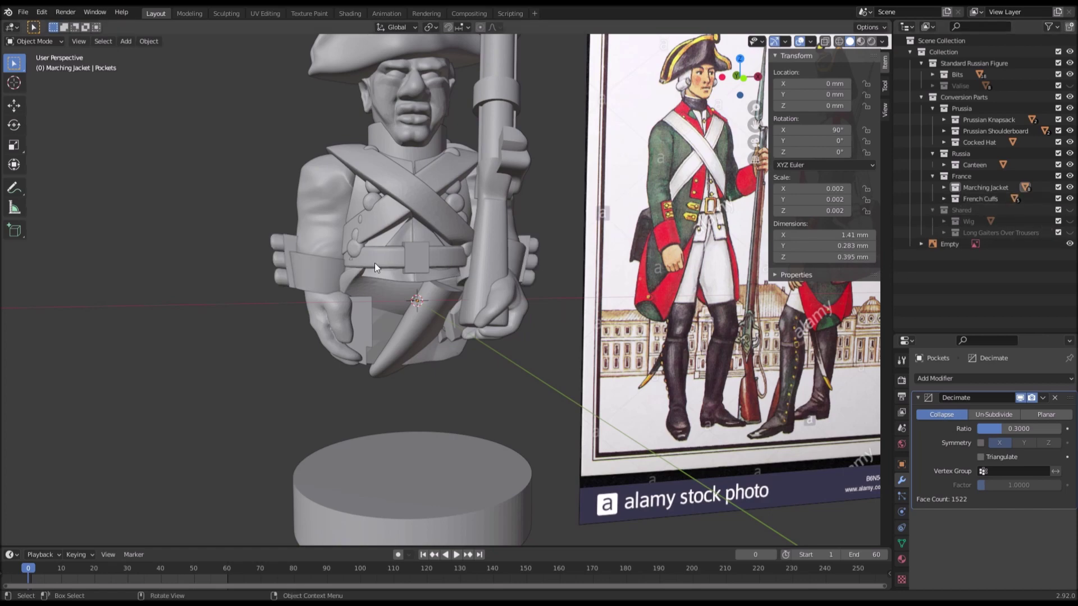
Step: Examine the French cuffs on the sleeves against the buttoned cuffs in the reference picture
{"action": "scroll", "coordinate": [373, 261], "scroll_direction": "up", "scroll_amount": 5}
{"action": "left_click", "coordinate": [395, 298]}
{"action": "middle_click_drag", "start_coordinate": [395, 297], "coordinate": [621, 292]}
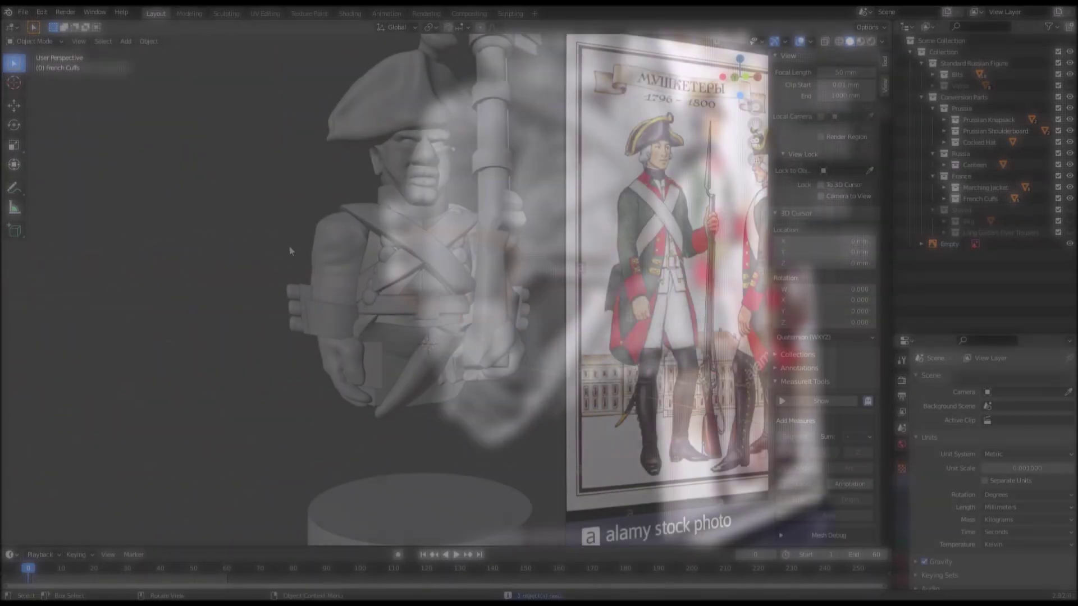
{"action": "scroll", "coordinate": [265, 248], "scroll_direction": "up", "scroll_amount": 4}
{"action": "middle_click_drag", "start_coordinate": [355, 237], "coordinate": [427, 287]}
{"action": "middle_click_drag", "start_coordinate": [607, 256], "coordinate": [507, 262], "text": "shift"}
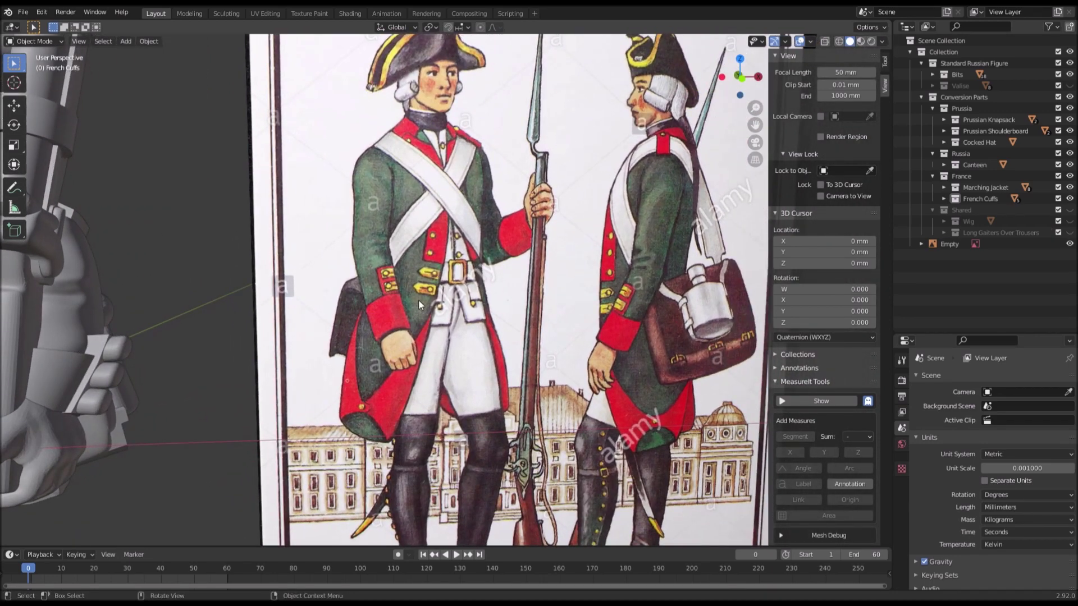
Step: Paste the German cuff with its Austria collection into the scene and select the cuff at the wrist
{"action": "middle_click_drag", "start_coordinate": [403, 297], "coordinate": [309, 234]}
{"action": "key", "text": "ctrl+v"}
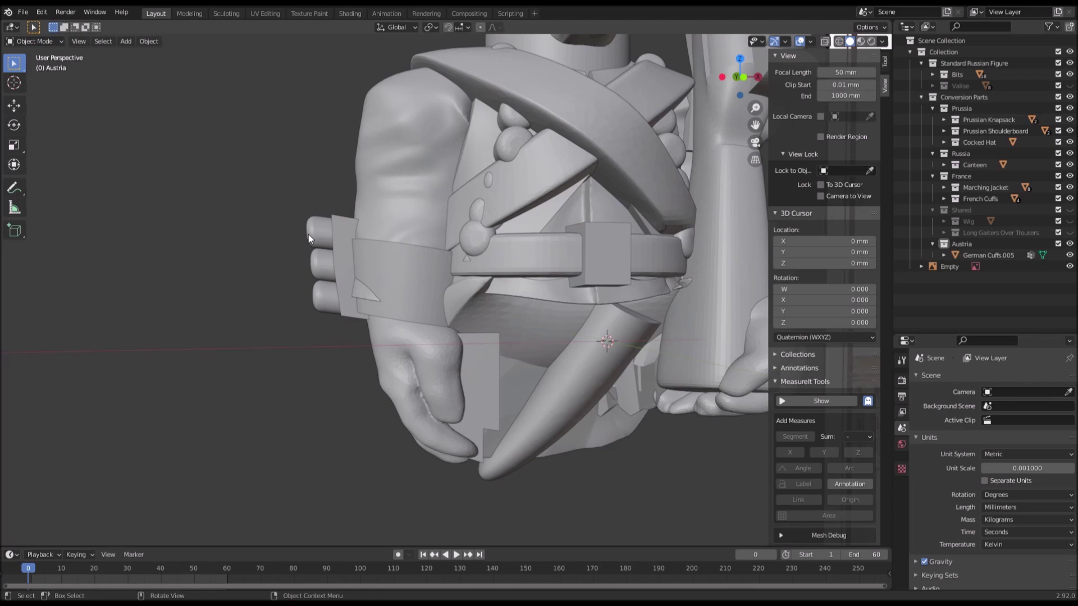
{"action": "left_click", "coordinate": [406, 256]}
{"action": "middle_click_drag", "start_coordinate": [426, 271], "coordinate": [591, 274]}
{"action": "scroll", "coordinate": [424, 269], "scroll_direction": "up", "scroll_amount": 2}
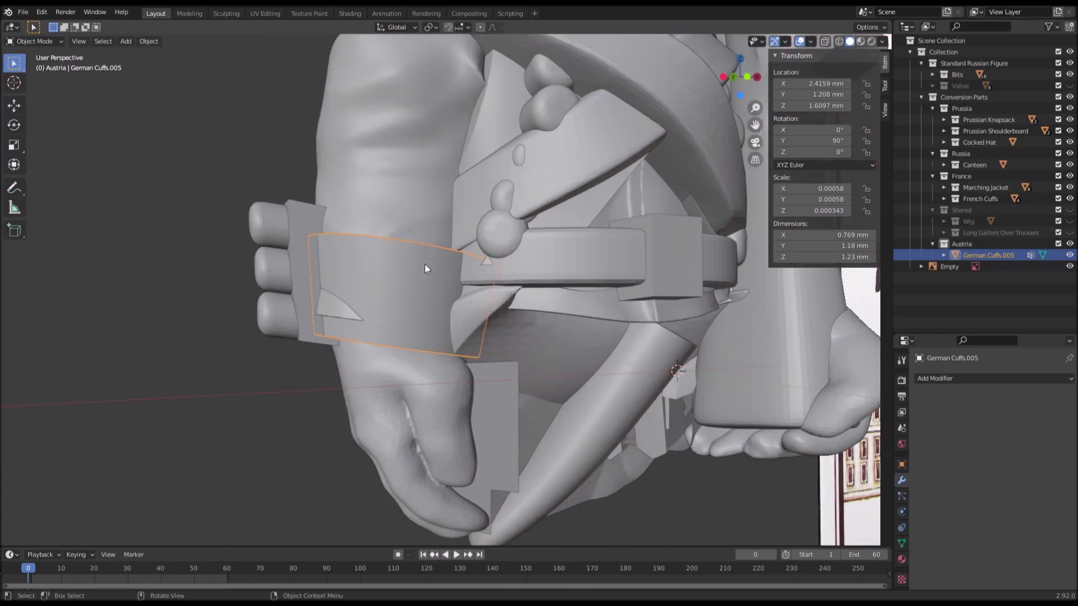
Step: Fit the German cuff around the sleeve by moving it about 0.06 mm along X and 0.04 mm down along Z
{"action": "middle_click_drag", "start_coordinate": [396, 308], "coordinate": [458, 250]}
{"action": "key", "text": "g"}
{"action": "key", "text": "x"}
{"action": "left_click", "coordinate": [441, 280]}
{"action": "key", "text": "g"}
{"action": "key", "text": "z"}
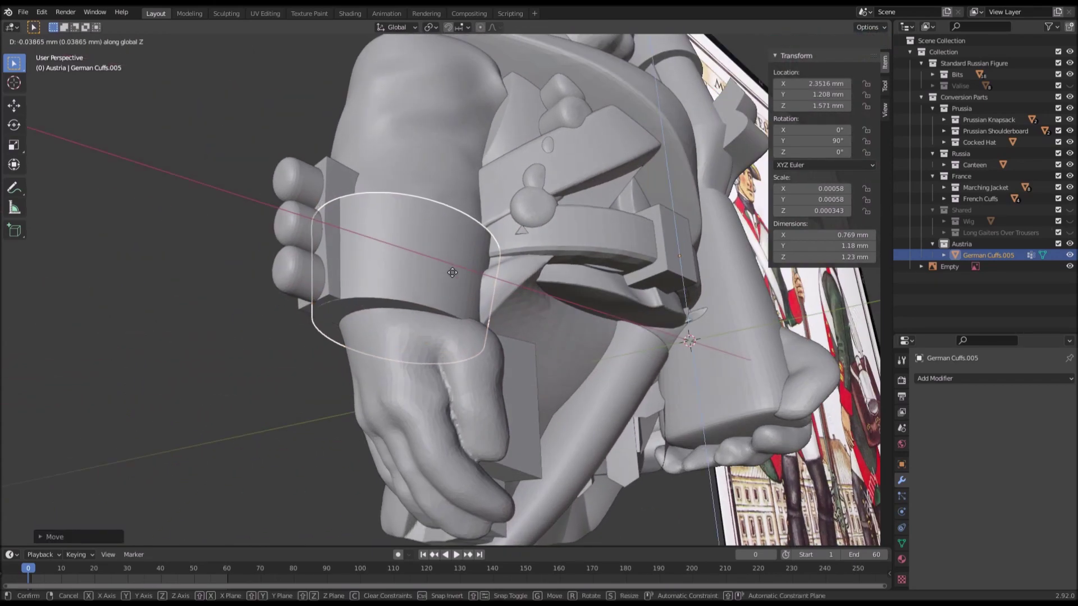
{"action": "left_click", "coordinate": [448, 267]}
{"action": "mouse_move", "coordinate": [446, 268]}
{"action": "middle_mouse_down"}
{"action": "mouse_move", "coordinate": [385, 304]}
{"action": "mouse_move", "coordinate": [314, 296]}
{"action": "mouse_move", "coordinate": [331, 292]}
{"action": "middle_mouse_up"}
Step: Raise the upper edge loop of the German cuff about 0.31 mm along Z
{"action": "key", "text": "Tab"}
{"action": "key", "text": "shift+z"}
{"action": "key", "text": "a"}
{"action": "left_click_drag", "start_coordinate": [234, 227], "coordinate": [533, 301]}
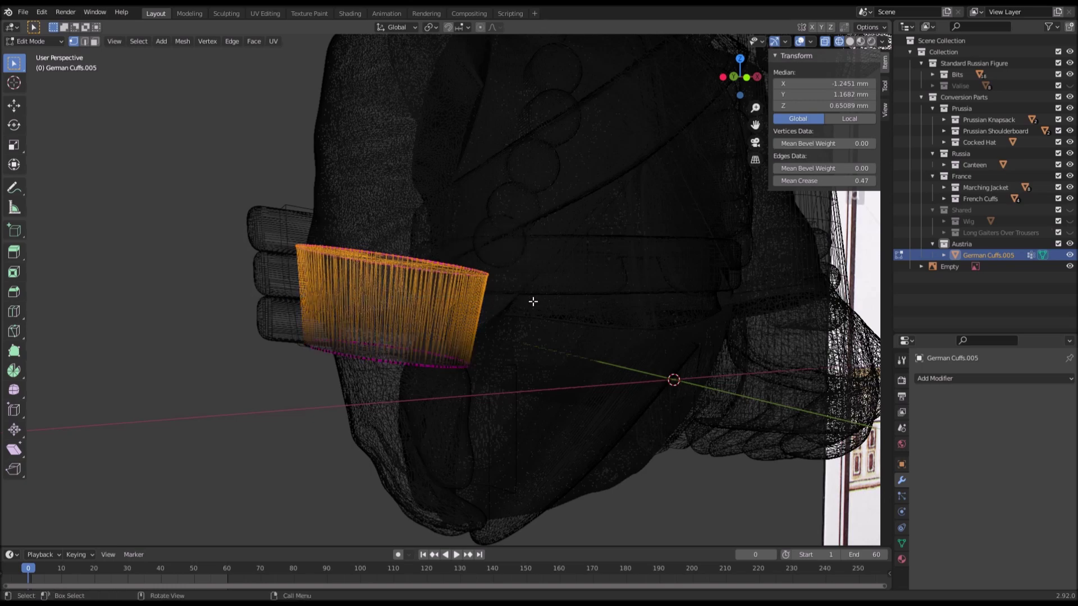
{"action": "key", "text": "KP_1"}
{"action": "key", "text": "shift+z"}
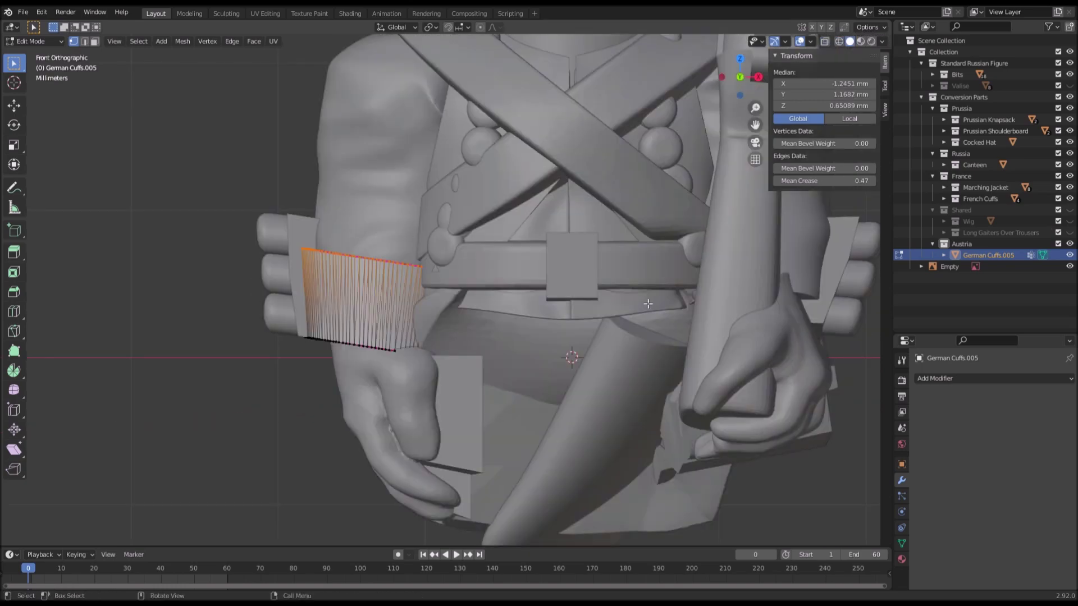
{"action": "key", "text": "g"}
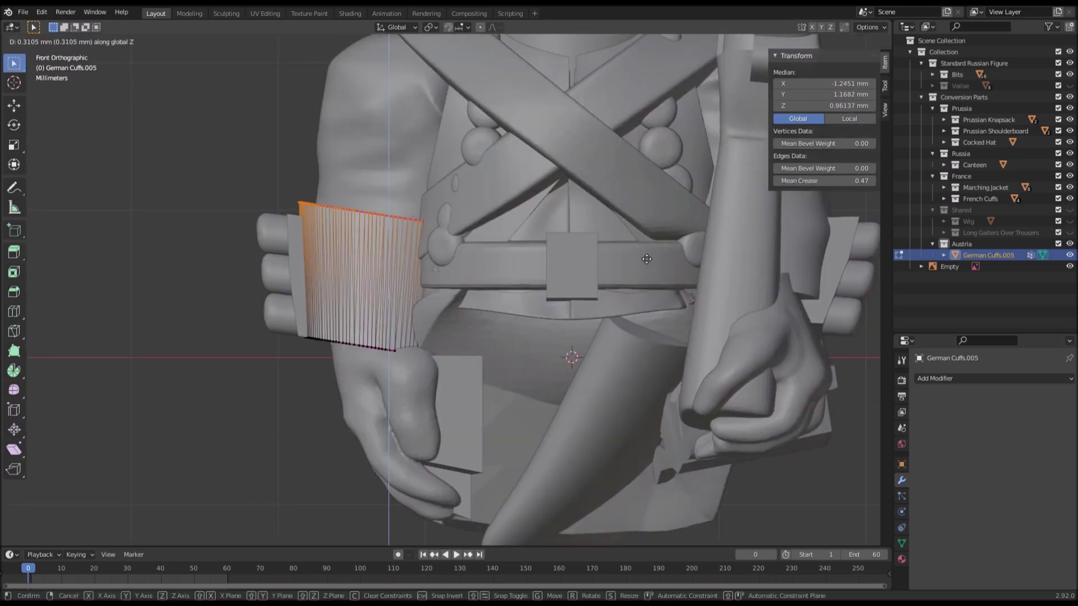
{"action": "left_click", "coordinate": [646, 259]}
Step: Lower the cuff's upper edge about 0.06 mm along Z and leave Edit Mode
{"action": "scroll", "coordinate": [662, 269], "scroll_direction": "down", "scroll_amount": 4}
{"action": "middle_click_drag", "start_coordinate": [671, 274], "coordinate": [654, 261], "text": "shift"}
{"action": "scroll", "coordinate": [654, 261], "scroll_direction": "up", "scroll_amount": 3}
{"action": "key", "text": "g"}
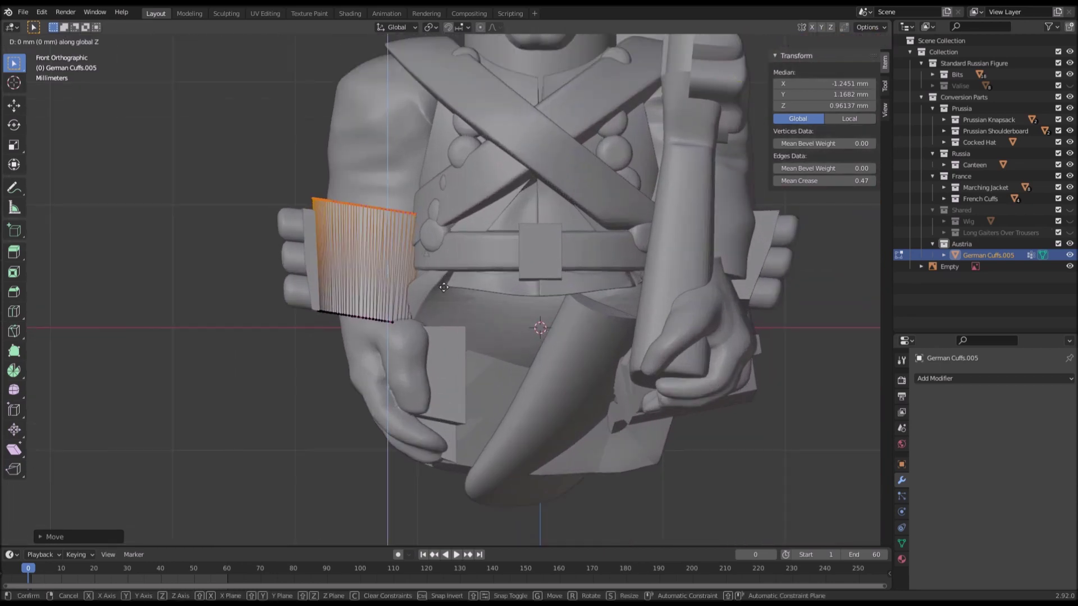
{"action": "left_click", "coordinate": [436, 315]}
{"action": "key", "text": "Tab"}
Step: Center the cuff's upper edge around the arm by moving it about 0.03 mm along Y
{"action": "middle_click_drag", "start_coordinate": [453, 334], "coordinate": [662, 440]}
{"action": "key", "text": "Tab"}
{"action": "scroll", "coordinate": [637, 393], "scroll_direction": "up", "scroll_amount": 3}
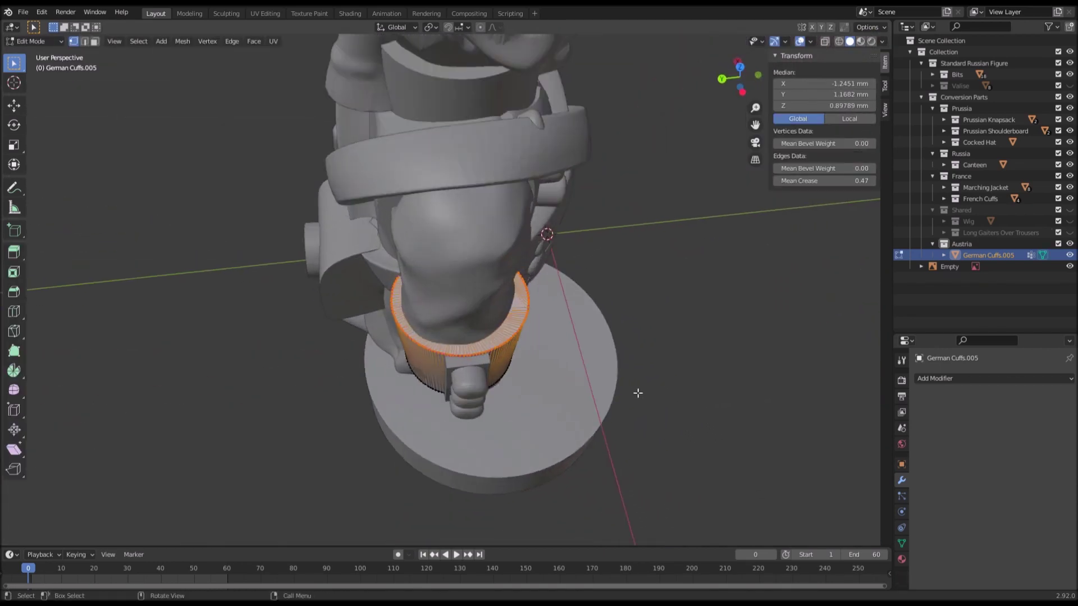
{"action": "key", "text": "g"}
{"action": "key", "text": "y"}
{"action": "left_click", "coordinate": [616, 396]}
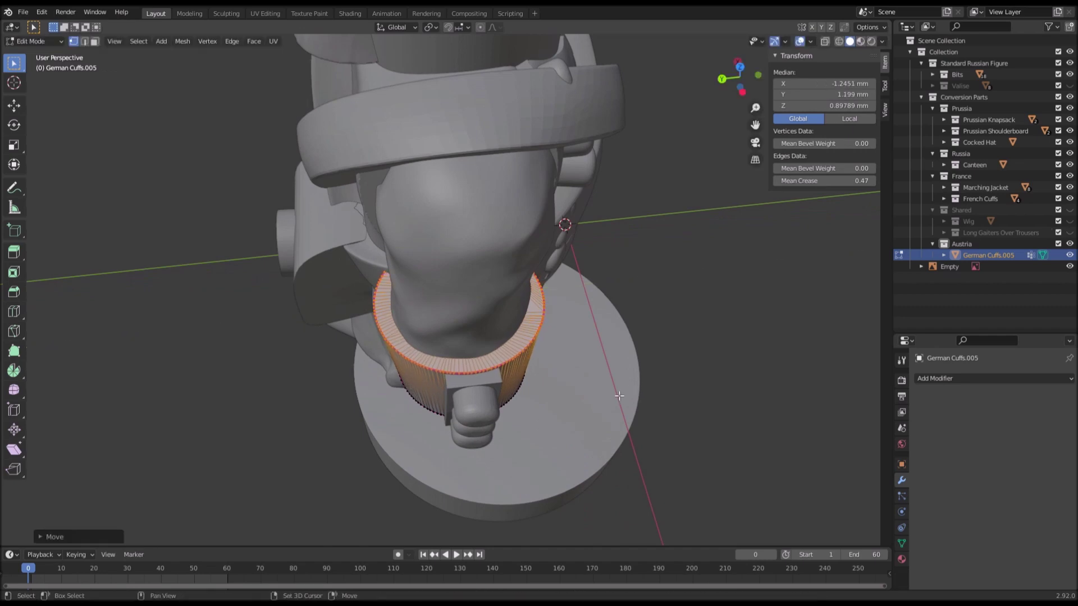
{"action": "key", "text": "Tab"}
Step: Mirror the cuff to the other arm across the circular base with a Mirror modifier and apply it
{"action": "middle_click_drag", "start_coordinate": [615, 395], "coordinate": [465, 354]}
{"action": "scroll", "coordinate": [464, 355], "scroll_direction": "down", "scroll_amount": 5}
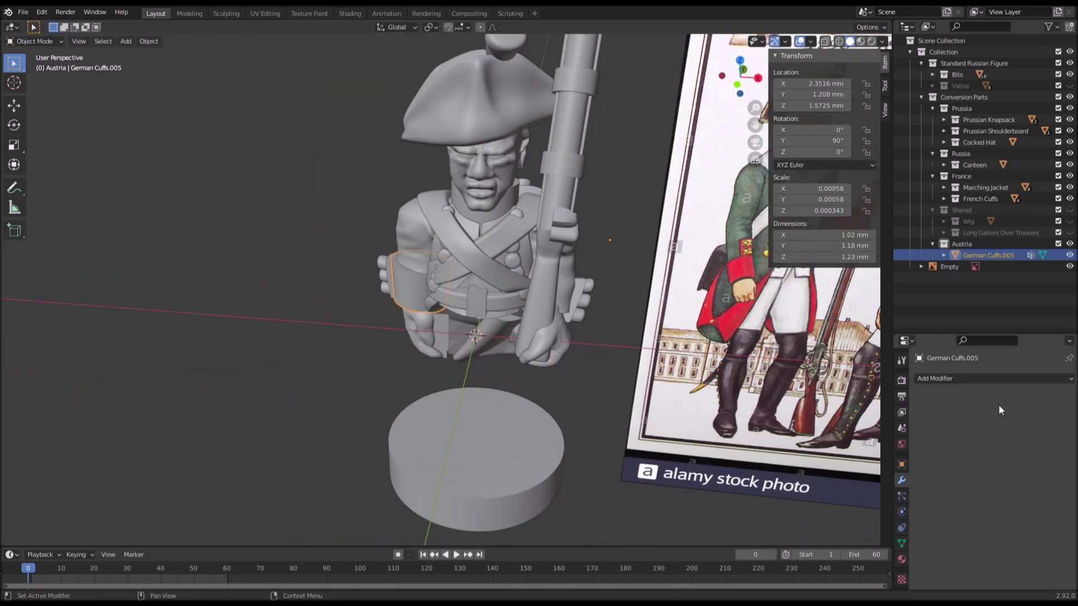
{"action": "left_click", "coordinate": [1008, 379]}
{"action": "left_click", "coordinate": [854, 239]}
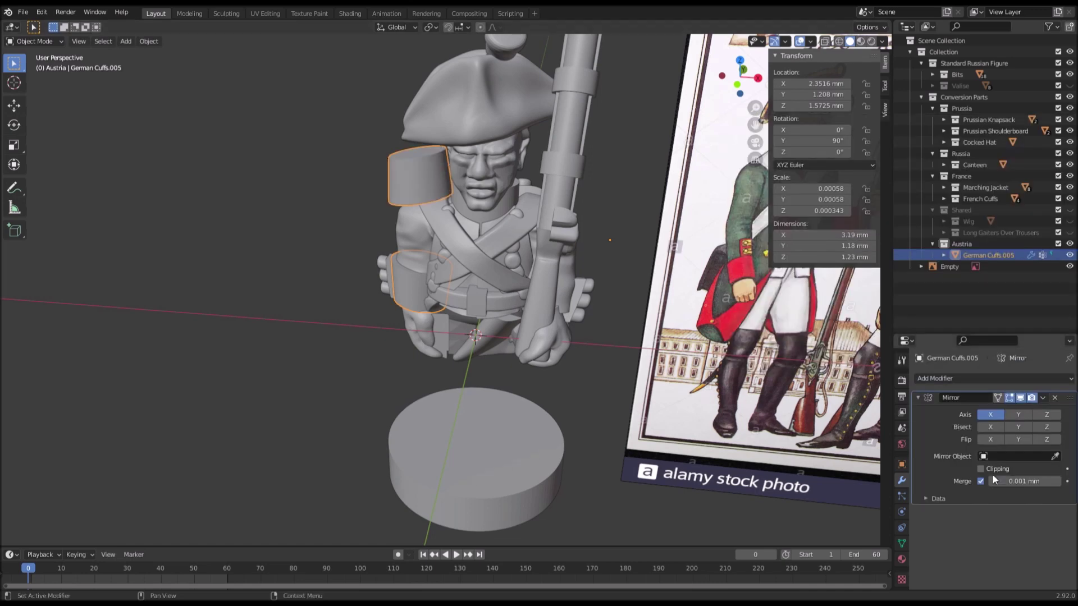
{"action": "left_click", "coordinate": [437, 469]}
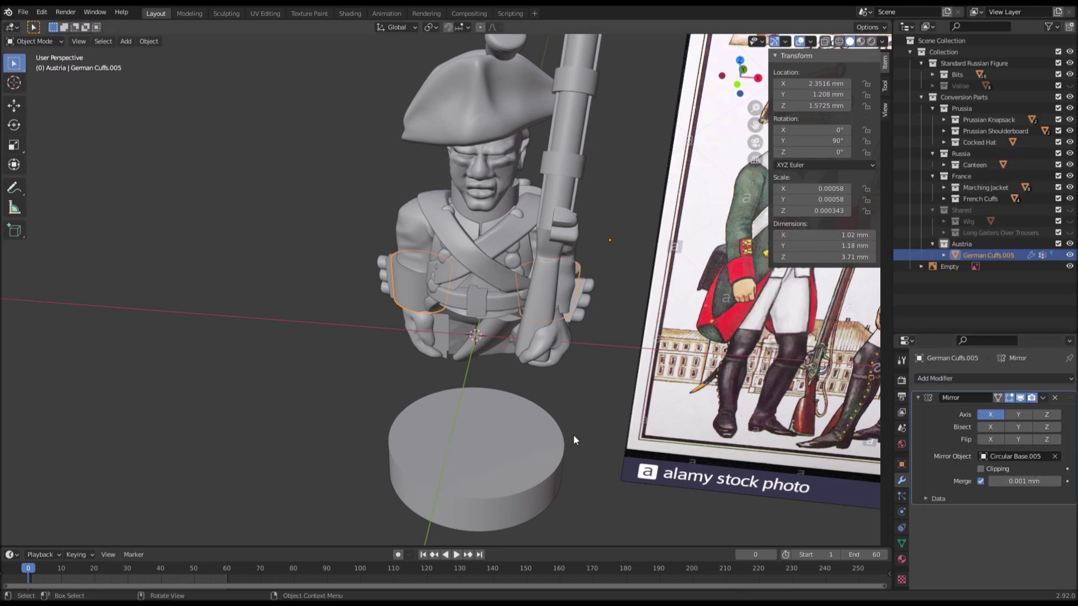
{"action": "left_click", "coordinate": [1042, 398]}
{"action": "left_click", "coordinate": [982, 410]}
Step: Hide the reference picture to clear the view of the musket arm
{"action": "middle_click_drag", "start_coordinate": [589, 331], "coordinate": [449, 266]}
{"action": "scroll", "coordinate": [558, 317], "scroll_direction": "up", "scroll_amount": 2}
{"action": "scroll", "coordinate": [557, 317], "scroll_direction": "down", "scroll_amount": 3}
{"action": "left_click", "coordinate": [567, 309]}
{"action": "key", "text": "h"}
Step: Select the mirrored cuff's linked geometry in Edit Mode and rotate it in side view to follow the bent forearm
{"action": "scroll", "coordinate": [505, 288], "scroll_direction": "up", "scroll_amount": 1}
{"action": "left_click", "coordinate": [505, 289]}
{"action": "key", "text": "Tab"}
{"action": "left_click", "coordinate": [458, 258]}
{"action": "key", "text": "l"}
{"action": "key", "text": "KP_3"}
{"action": "scroll", "coordinate": [544, 330], "scroll_direction": "up", "scroll_amount": 5}
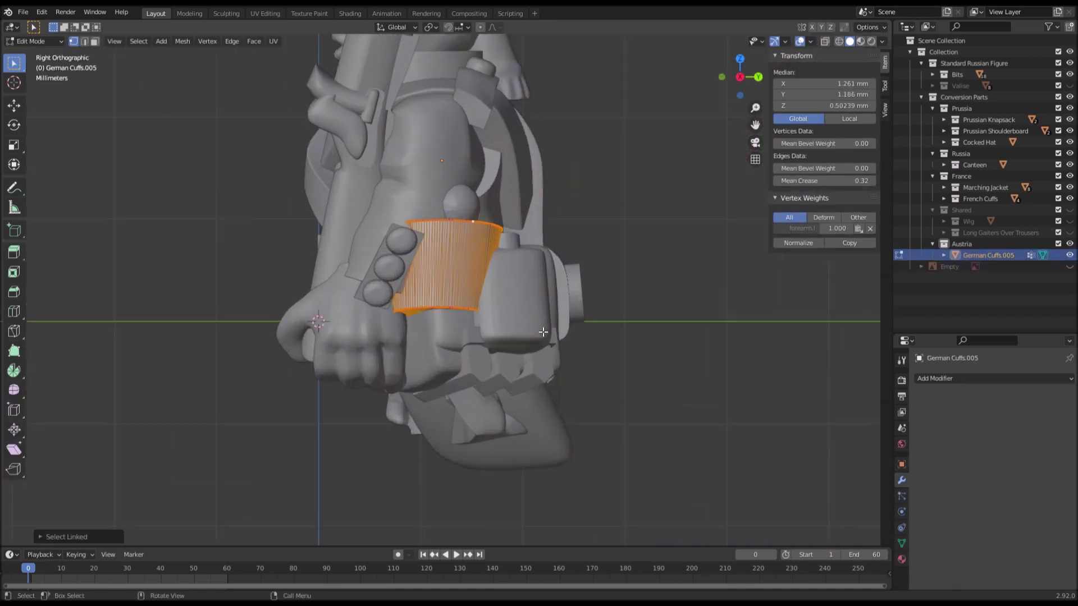
{"action": "key", "text": "r"}
{"action": "left_click", "coordinate": [550, 397]}
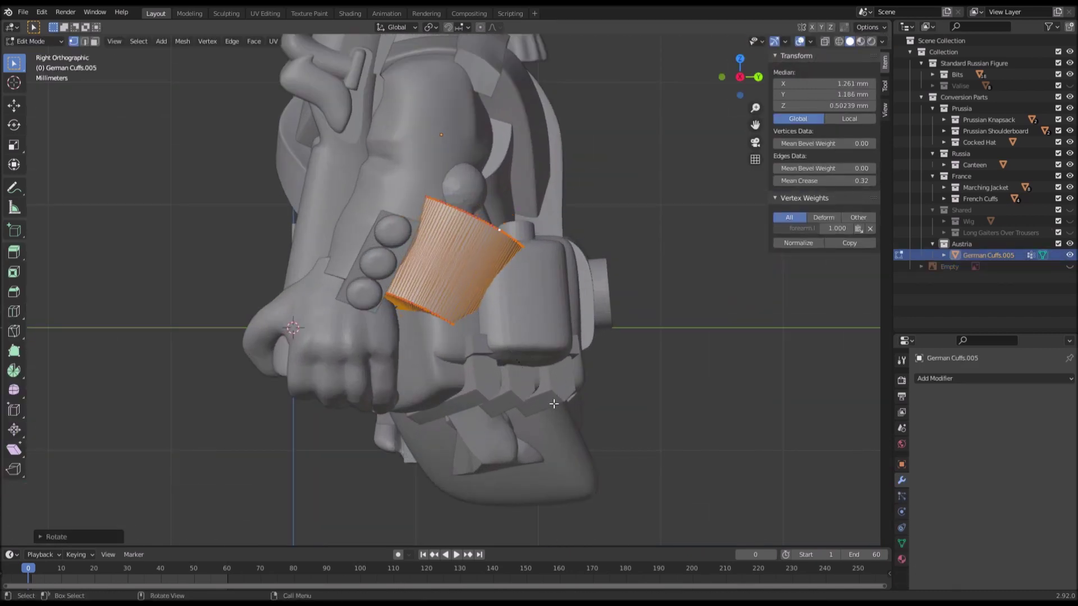
Step: Move the mirrored cuff onto the musket forearm, with its median at about X 1.21, Y 0.74 and Z 0.64 mm
{"action": "key", "text": "g"}
{"action": "left_click", "coordinate": [498, 387]}
{"action": "middle_click_drag", "start_coordinate": [524, 352], "coordinate": [604, 331]}
{"action": "key", "text": "g"}
{"action": "key", "text": "y"}
{"action": "left_click", "coordinate": [542, 350]}
{"action": "key", "text": "g"}
{"action": "key", "text": "x"}
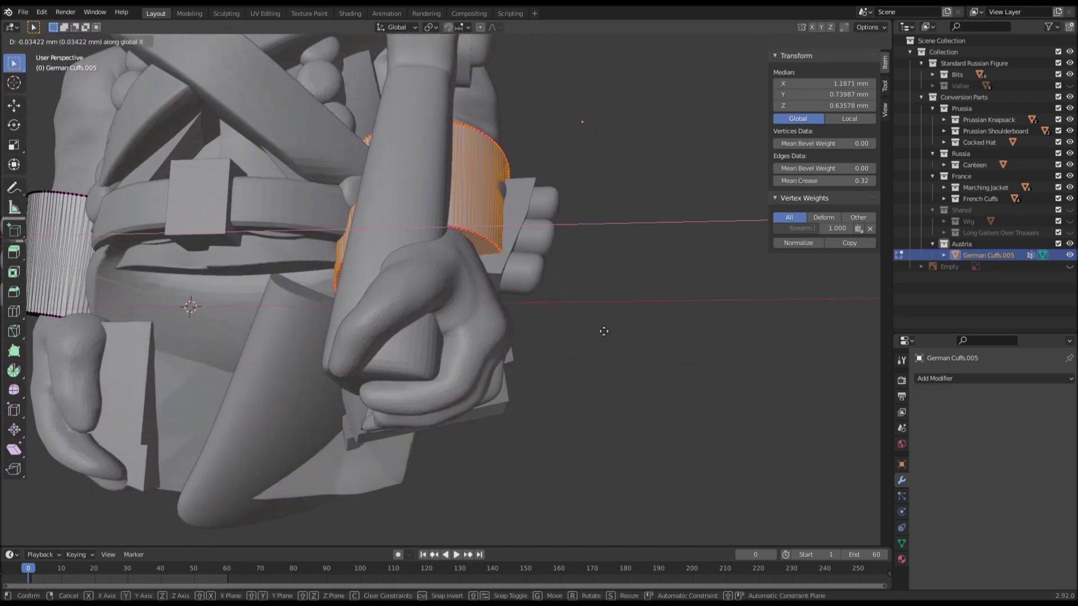
{"action": "left_click", "coordinate": [673, 327]}
Step: Shift the mirrored cuff about 0.01 mm along Y to center it around the sleeve
{"action": "middle_click_drag", "start_coordinate": [673, 327], "coordinate": [544, 428]}
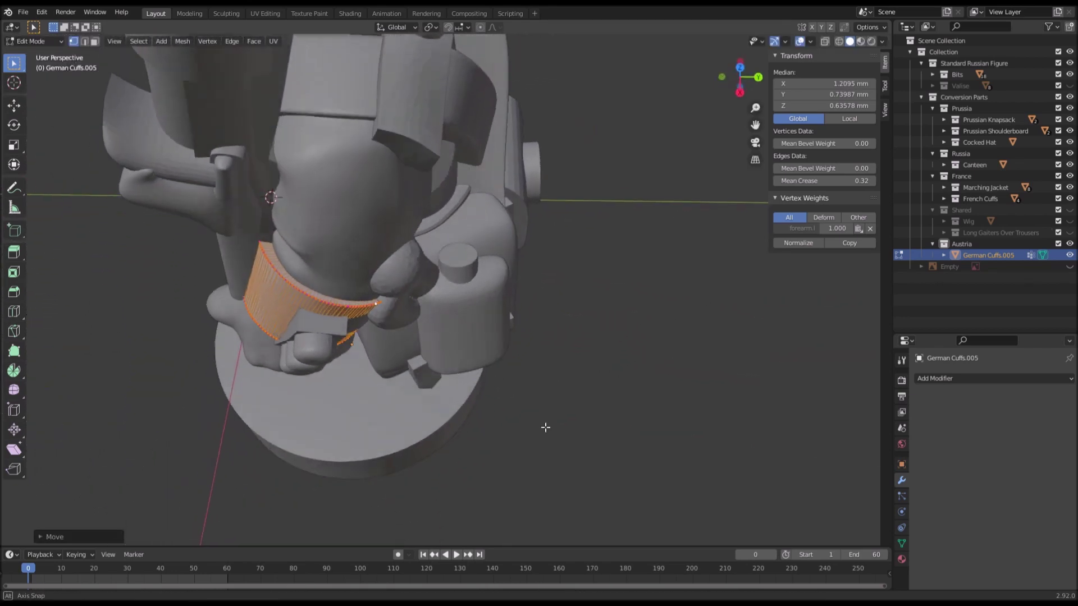
{"action": "key", "text": "g"}
{"action": "key", "text": "y"}
{"action": "left_click", "coordinate": [471, 413]}
{"action": "middle_click_drag", "start_coordinate": [471, 413], "coordinate": [429, 375]}
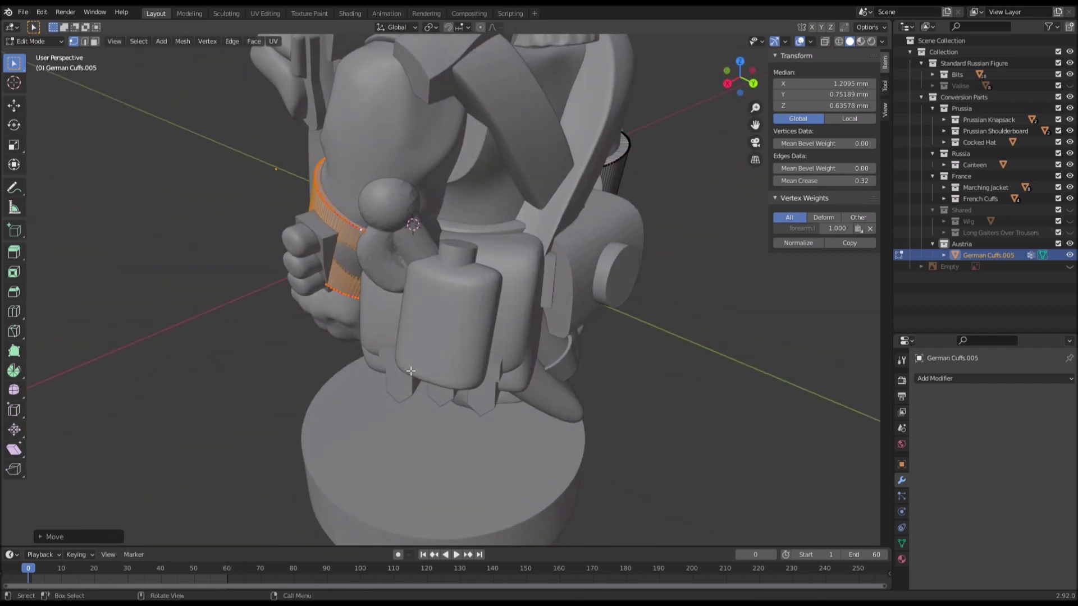
Step: Try another shift of the mirrored cuff along the Y axis
{"action": "key", "text": "g"}
{"action": "key", "text": "y"}
{"action": "left_click", "coordinate": [425, 377]}
{"action": "key", "text": "ctrl+z"}
Step: Move the mirrored cuff about 0.03 mm outward along X and rotate it about the Z axis to match the forearm
{"action": "key", "text": "g"}
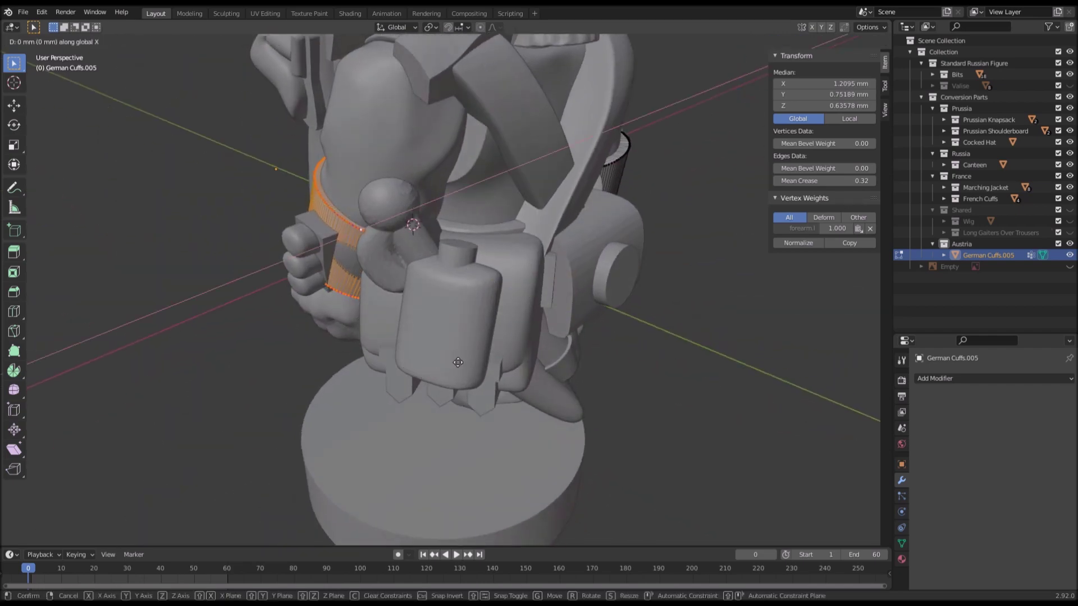
{"action": "key", "text": "x"}
{"action": "left_click", "coordinate": [450, 366]}
{"action": "key", "text": "r"}
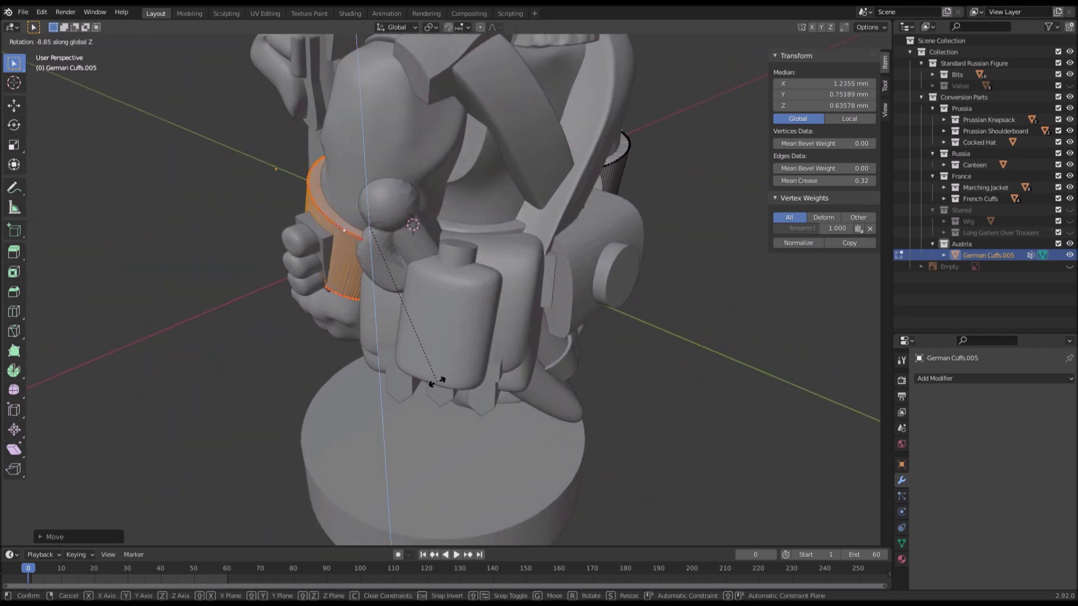
{"action": "left_click", "coordinate": [435, 381]}
Step: Fine-tune the mirrored cuff by moving it about 0.014 mm along Y and leave Edit Mode
{"action": "middle_click_drag", "start_coordinate": [435, 382], "coordinate": [640, 331]}
{"action": "key", "text": "g"}
{"action": "left_click", "coordinate": [527, 386]}
{"action": "scroll", "coordinate": [639, 331], "scroll_direction": "down", "scroll_amount": 5}
{"action": "middle_click_drag", "start_coordinate": [639, 331], "coordinate": [610, 339]}
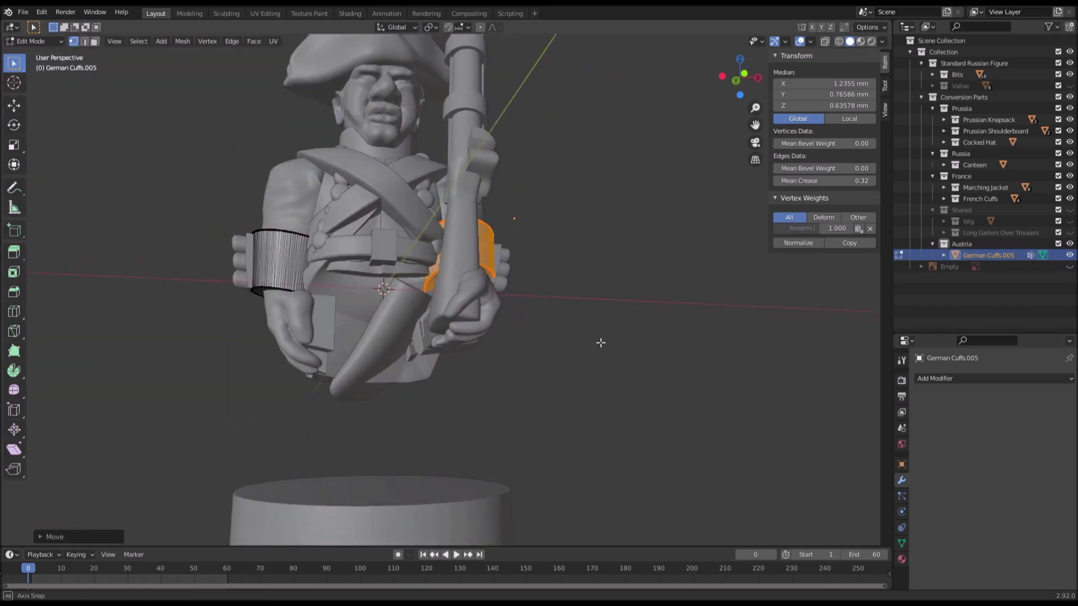
{"action": "key", "text": "Tab"}
Step: Deselect the cuffs and show the reference picture again
{"action": "middle_click_drag", "start_coordinate": [533, 339], "coordinate": [639, 420]}
{"action": "left_click", "coordinate": [396, 413]}
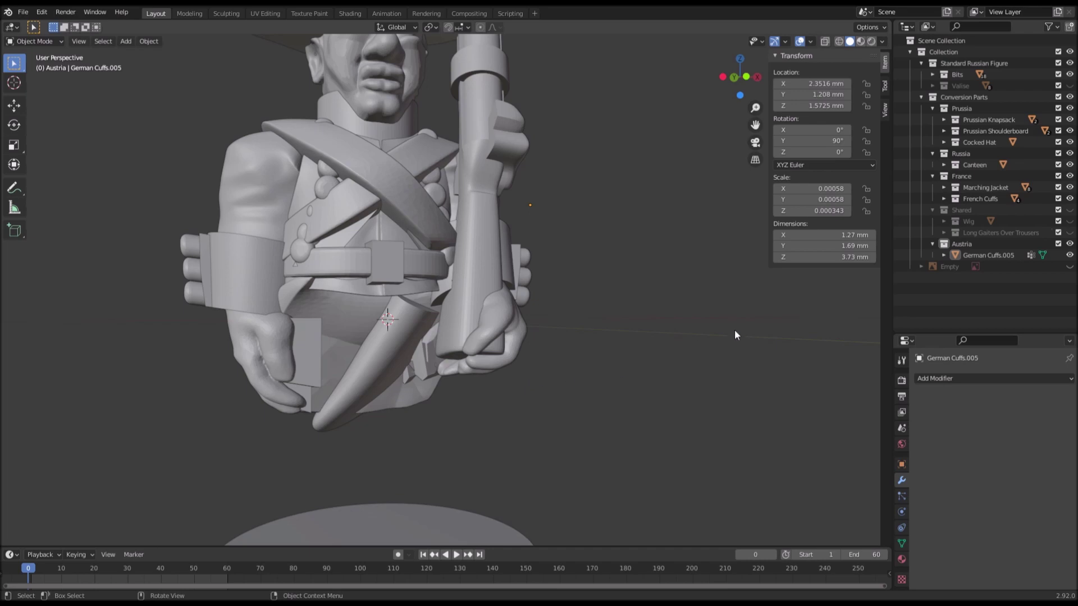
{"action": "left_click", "coordinate": [1068, 266]}
{"action": "scroll", "coordinate": [559, 281], "scroll_direction": "down", "scroll_amount": 4}
{"action": "middle_click_drag", "start_coordinate": [559, 281], "coordinate": [561, 332], "text": "shift"}
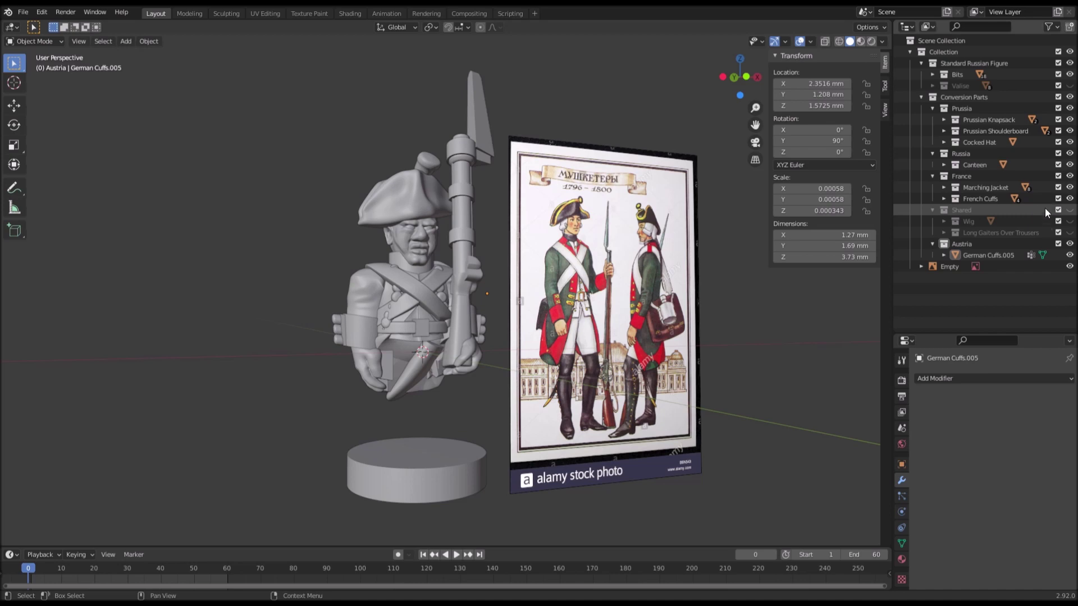
Step: Show the Shared collection and the Wig collection inside it
{"action": "left_click", "coordinate": [1069, 210]}
{"action": "scroll", "coordinate": [382, 233], "scroll_direction": "up", "scroll_amount": 3}
{"action": "middle_click_drag", "start_coordinate": [383, 234], "coordinate": [397, 235]}
{"action": "scroll", "coordinate": [608, 240], "scroll_direction": "up", "scroll_amount": 2}
{"action": "middle_click_drag", "start_coordinate": [609, 240], "coordinate": [621, 248]}
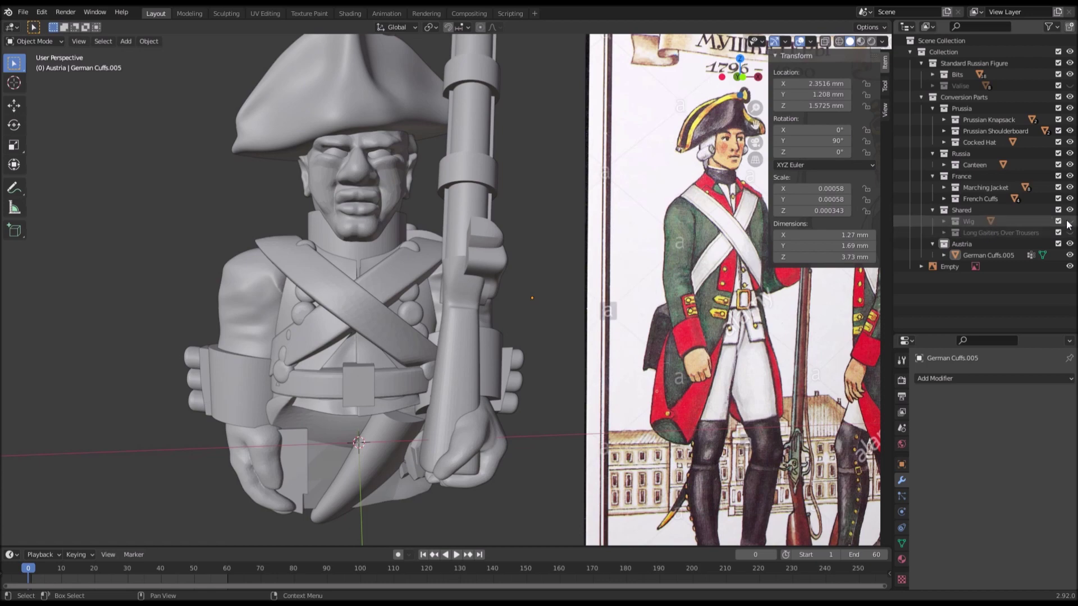
{"action": "left_click", "coordinate": [1069, 221]}
Step: Examine the wig curls beside the head against the hairstyle in the reference picture
{"action": "middle_click_drag", "start_coordinate": [320, 224], "coordinate": [551, 232]}
{"action": "scroll", "coordinate": [551, 232], "scroll_direction": "up", "scroll_amount": 4}
{"action": "left_click", "coordinate": [654, 212]}
{"action": "middle_click_drag", "start_coordinate": [655, 212], "coordinate": [322, 181]}
{"action": "middle_click_drag", "start_coordinate": [387, 285], "coordinate": [442, 283]}
{"action": "left_click", "coordinate": [356, 239]}
{"action": "middle_click_drag", "start_coordinate": [355, 239], "coordinate": [523, 227]}
{"action": "left_click", "coordinate": [261, 259]}
{"action": "scroll", "coordinate": [261, 259], "scroll_direction": "down", "scroll_amount": 4}
{"action": "middle_click_drag", "start_coordinate": [261, 265], "coordinate": [397, 258]}
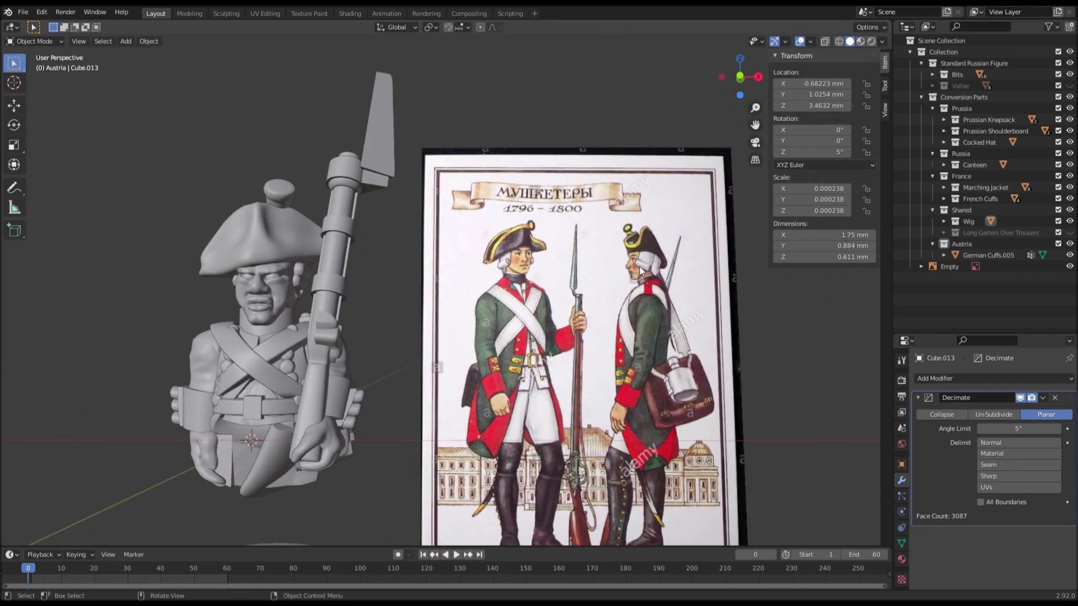
{"action": "scroll", "coordinate": [328, 266], "scroll_direction": "up", "scroll_amount": 5}
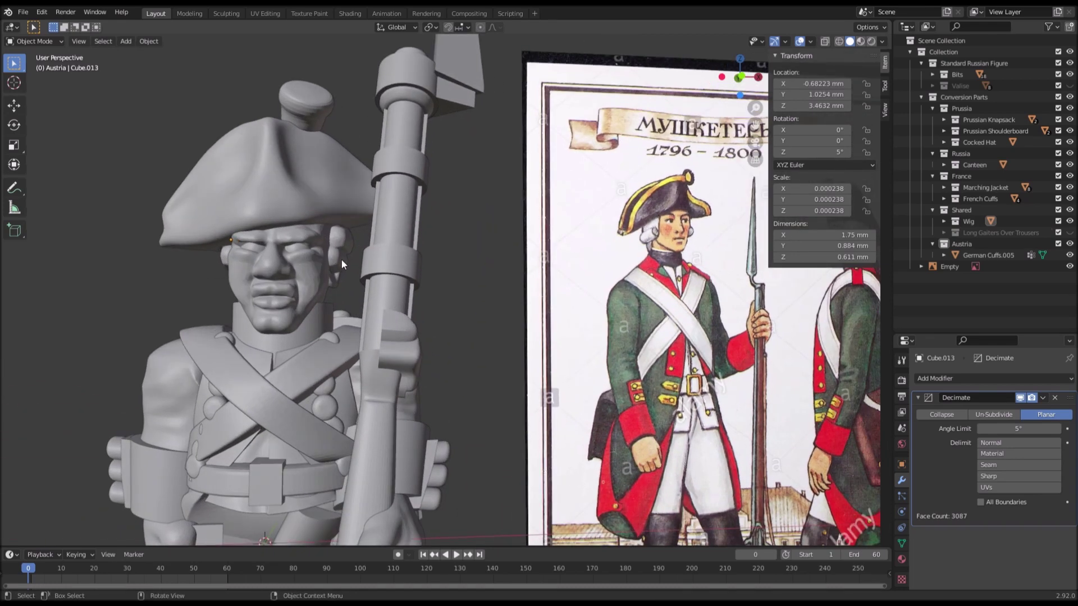
{"action": "scroll", "coordinate": [342, 258], "scroll_direction": "up", "scroll_amount": 3}
Step: Select the linked geometry of the wig curl beside the ear in Edit Mode
{"action": "key", "text": "Tab"}
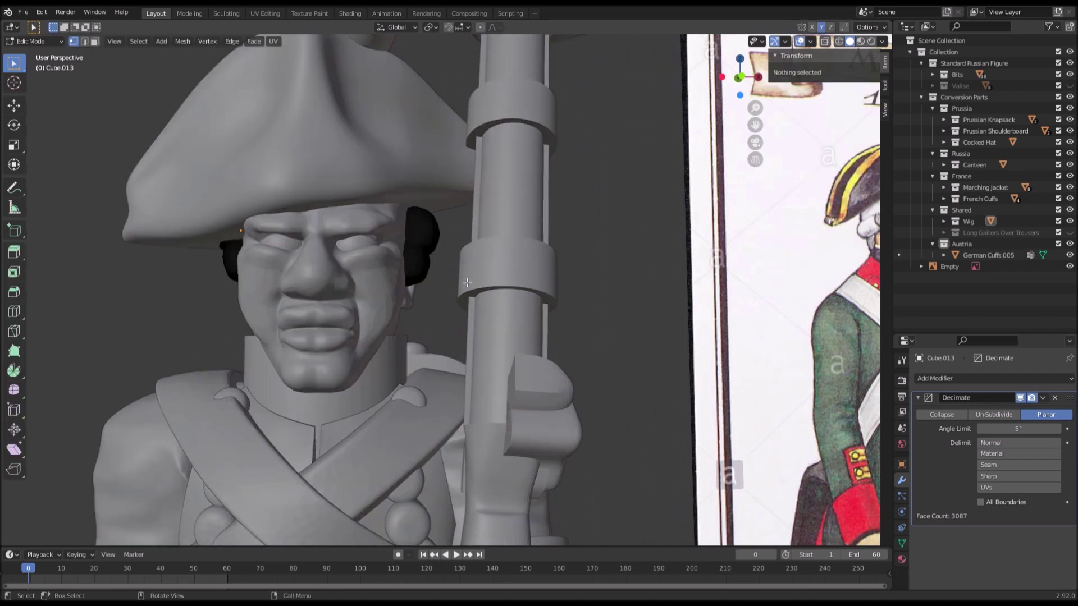
{"action": "left_click", "coordinate": [430, 230]}
{"action": "key", "text": "ctrl+l"}
{"action": "left_click", "coordinate": [459, 227]}
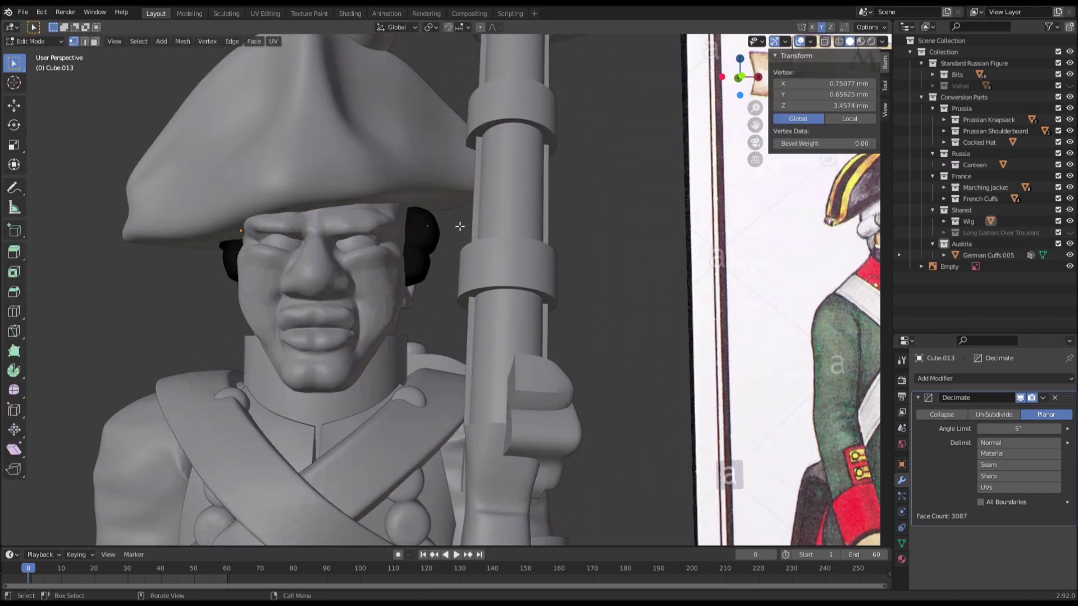
{"action": "scroll", "coordinate": [454, 247], "scroll_direction": "up", "scroll_amount": 7}
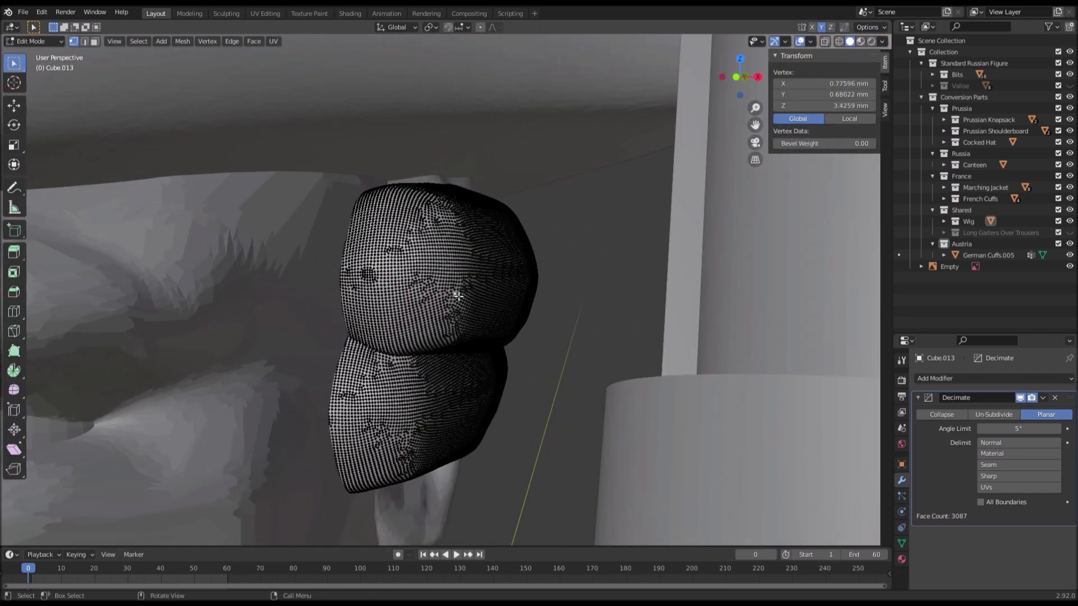
{"action": "key", "text": "l"}
{"action": "scroll", "coordinate": [463, 345], "scroll_direction": "down", "scroll_amount": 1}
{"action": "scroll", "coordinate": [464, 345], "scroll_direction": "up", "scroll_amount": 2}
{"action": "scroll", "coordinate": [464, 346], "scroll_direction": "down", "scroll_amount": 3}
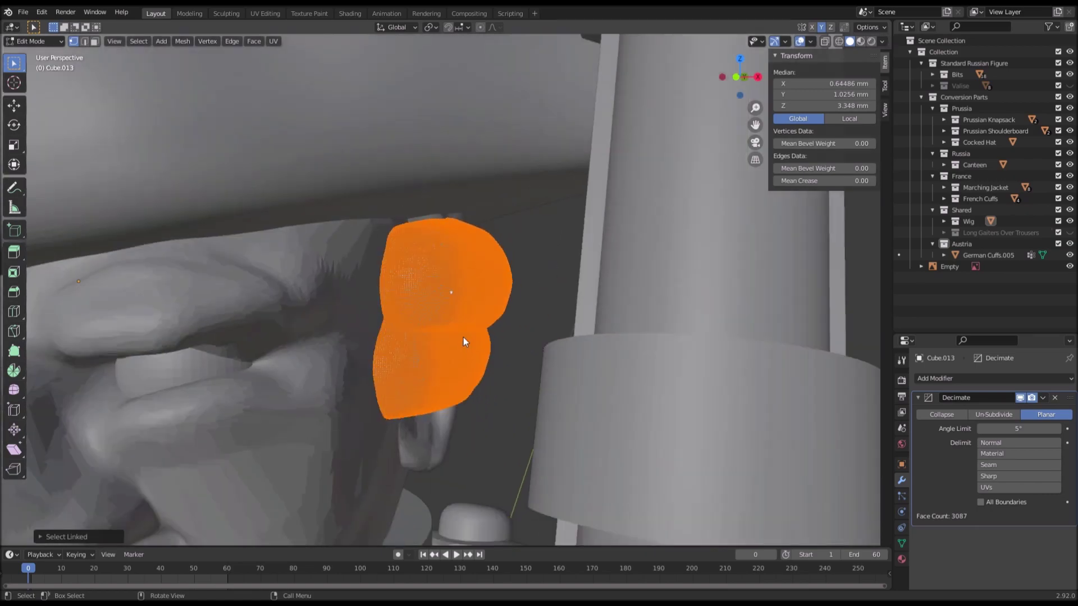
{"action": "key", "text": "Tab"}
{"action": "scroll", "coordinate": [472, 315], "scroll_direction": "down", "scroll_amount": 6}
Step: Delete the existing wig curls object
{"action": "middle_click_drag", "start_coordinate": [480, 293], "coordinate": [449, 308]}
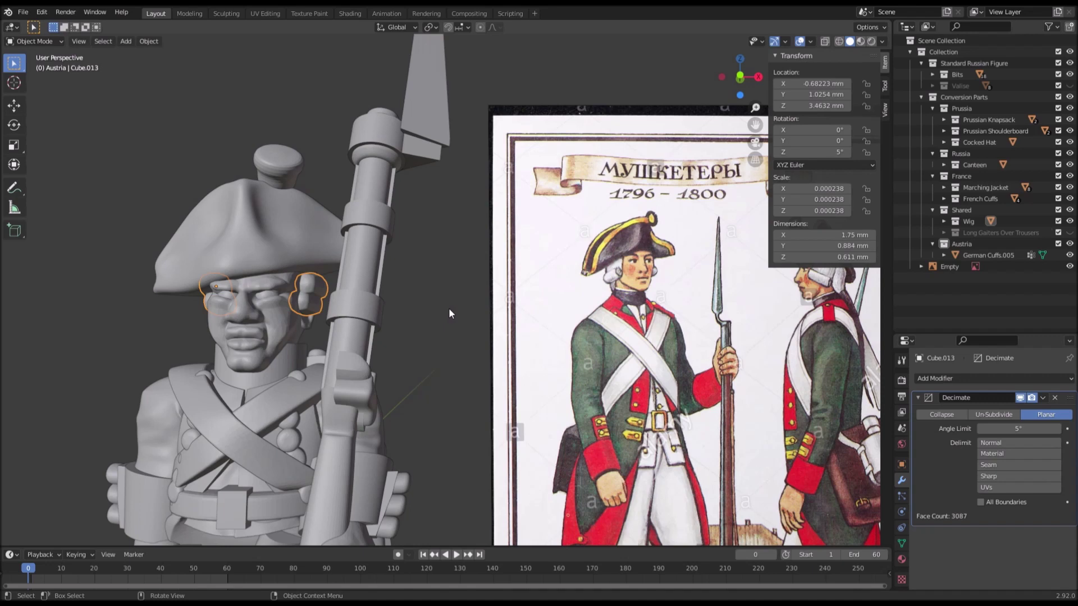
{"action": "key", "text": "x"}
{"action": "left_click", "coordinate": [449, 308]}
Step: Make the Wig collection active and add a cylinder mesh to it
{"action": "left_click", "coordinate": [965, 221]}
{"action": "scroll", "coordinate": [489, 288], "scroll_direction": "down", "scroll_amount": 5}
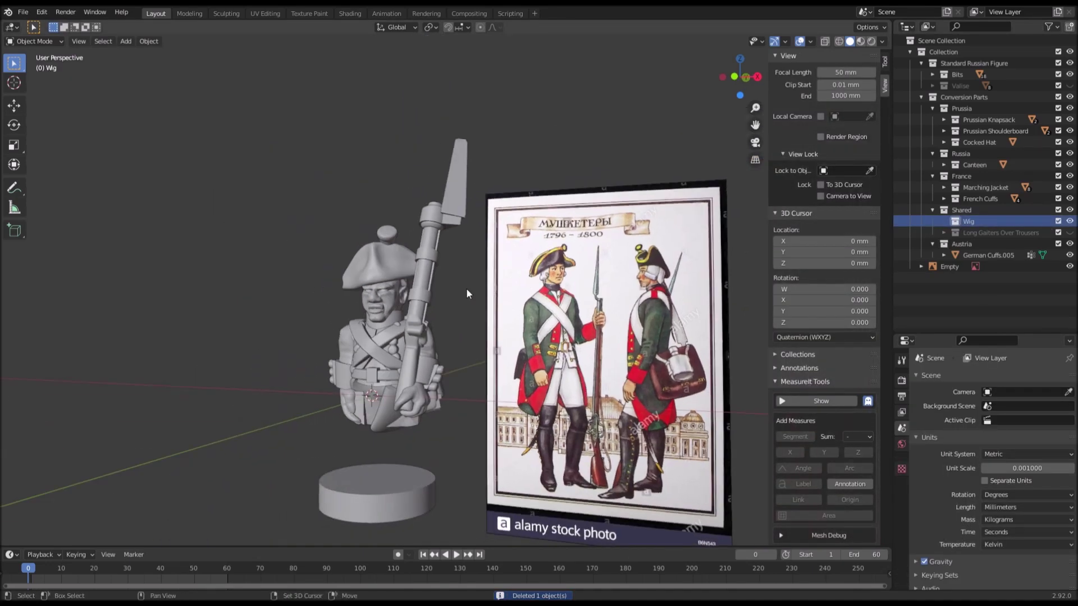
{"action": "key", "text": "shift+a"}
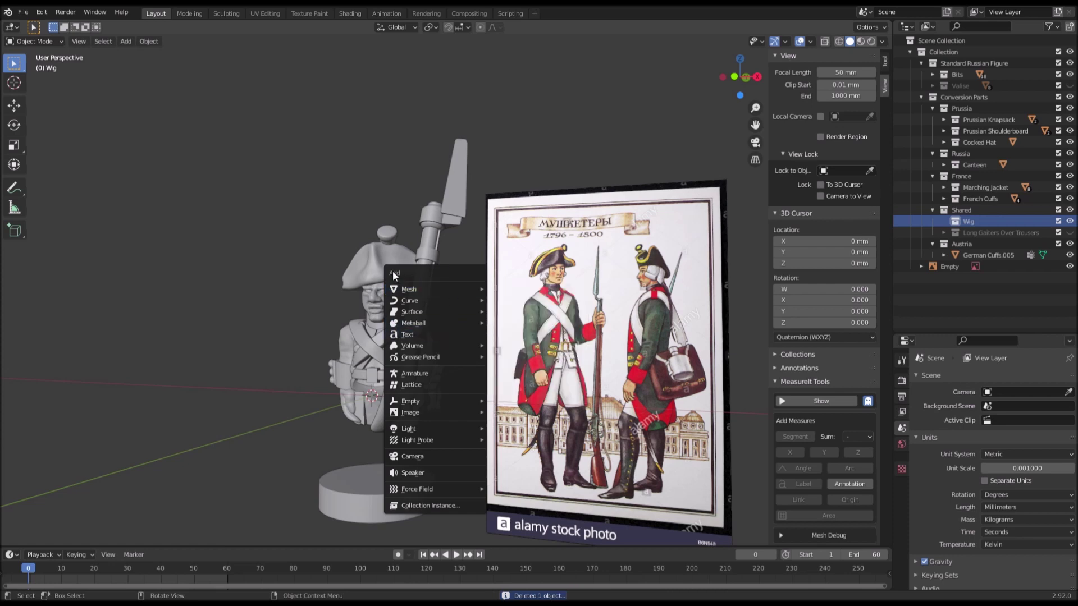
{"action": "mouse_move", "coordinate": [422, 289]}
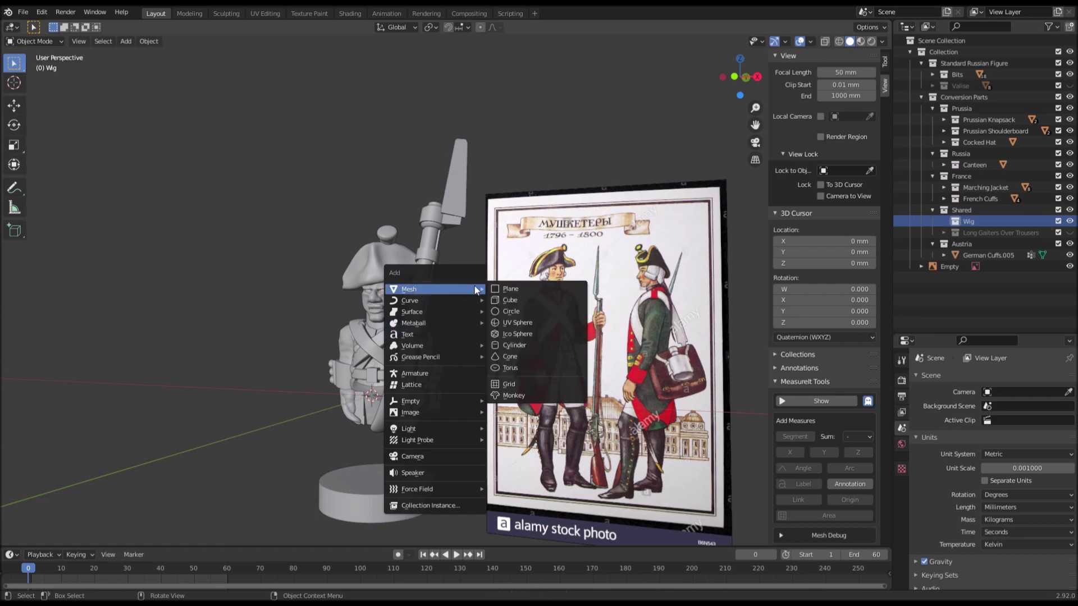
{"action": "left_click", "coordinate": [531, 345]}
Step: Scale the new cylinder down uniformly to about 2 mm in every dimension
{"action": "scroll", "coordinate": [665, 312], "scroll_direction": "down", "scroll_amount": 4}
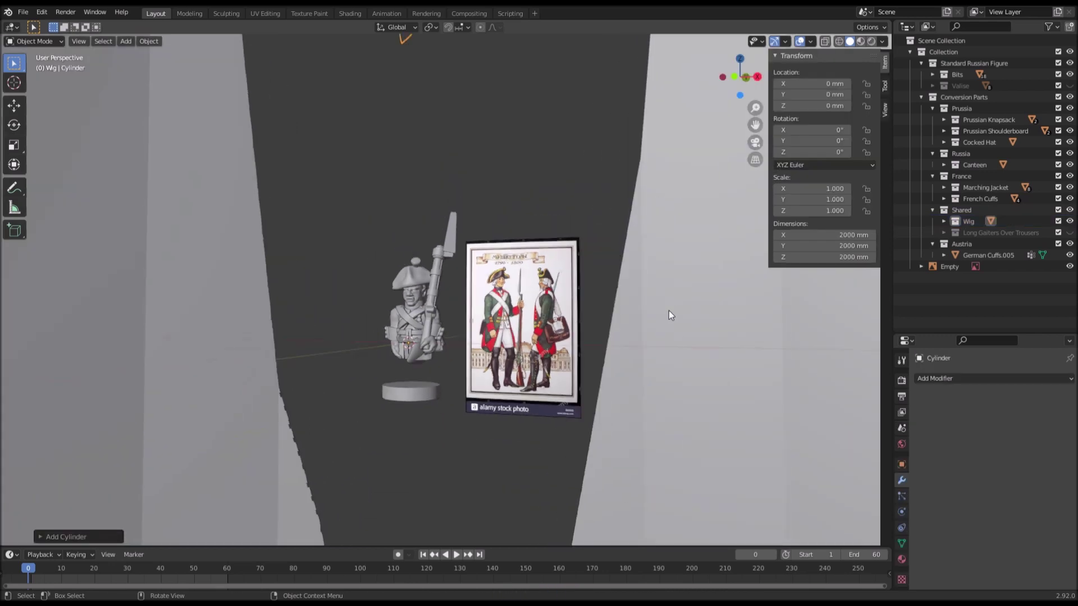
{"action": "key", "text": "s"}
{"action": "left_click", "coordinate": [471, 334]}
{"action": "key", "text": "s"}
{"action": "left_click", "coordinate": [510, 330]}
{"action": "key", "text": "s"}
{"action": "left_click", "coordinate": [461, 329]}
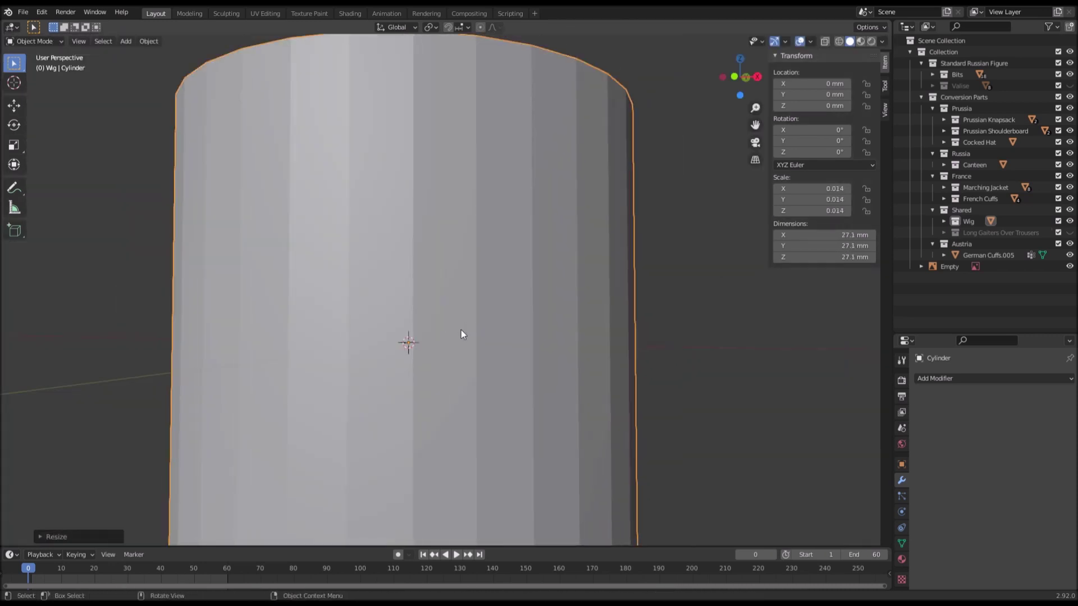
{"action": "key", "text": "s"}
{"action": "left_click", "coordinate": [420, 331]}
Step: Rotate the cylinder 90° about X so it lies front to back, and raise it to the figure's head height
{"action": "middle_click_drag", "start_coordinate": [566, 323], "coordinate": [624, 315]}
{"action": "key", "text": "KP_3"}
{"action": "key", "text": "r"}
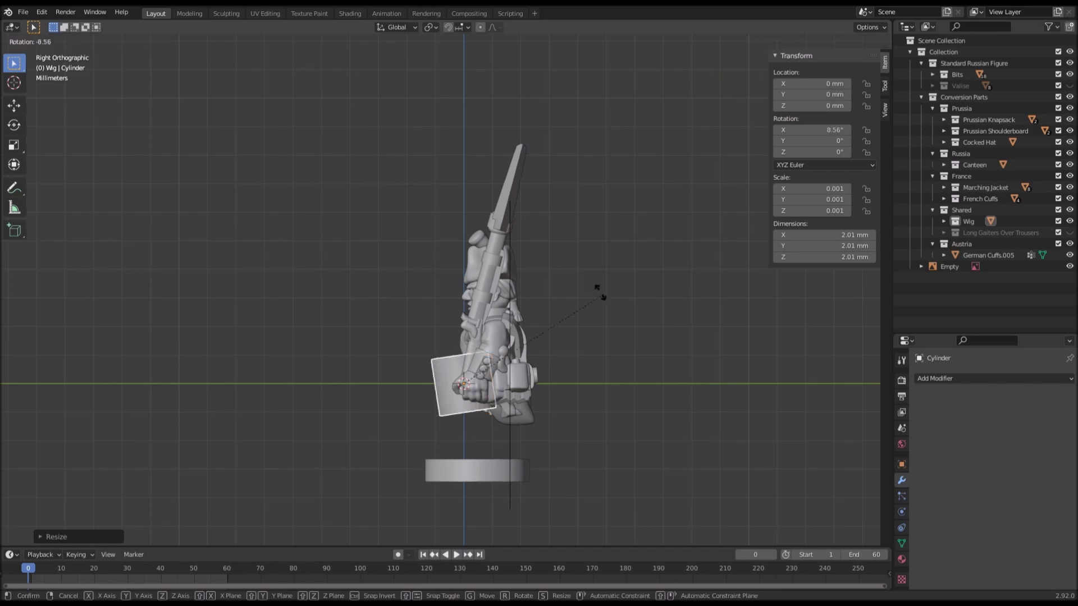
{"action": "left_click", "coordinate": [417, 279]}
{"action": "key", "text": "g"}
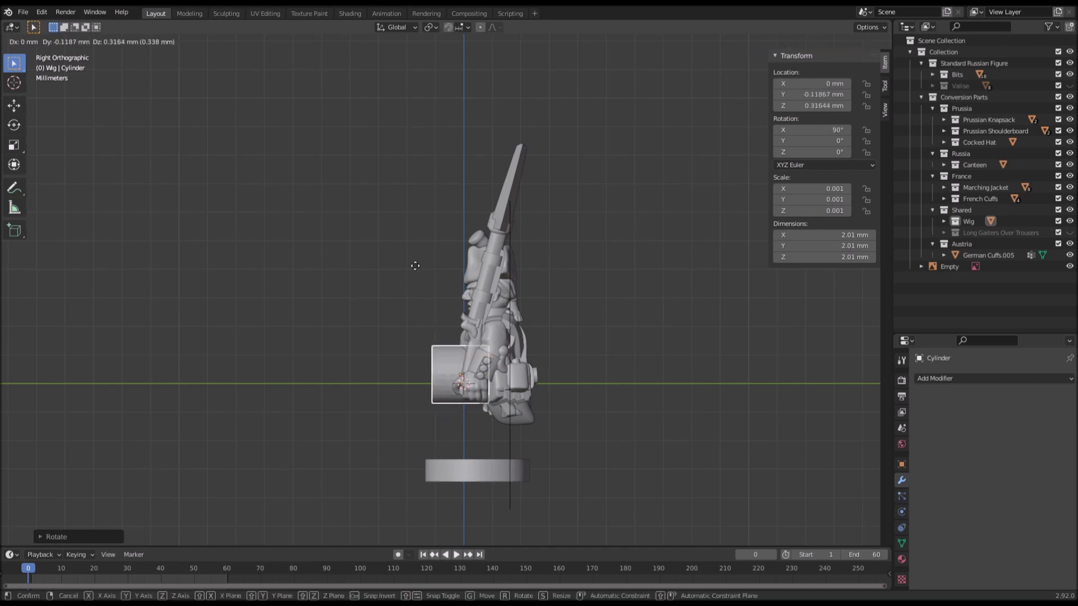
{"action": "left_click", "coordinate": [370, 164]}
Step: Shrink the cylinder to about 0.585 mm long and 0.4 mm in diameter and place it beside the head
{"action": "key", "text": "KP_1"}
{"action": "key", "text": "s"}
{"action": "left_click", "coordinate": [445, 259]}
{"action": "scroll", "coordinate": [469, 252], "scroll_direction": "up", "scroll_amount": 3}
{"action": "key", "text": "g"}
{"action": "left_click", "coordinate": [521, 277]}
{"action": "key", "text": "s"}
{"action": "left_click", "coordinate": [502, 279]}
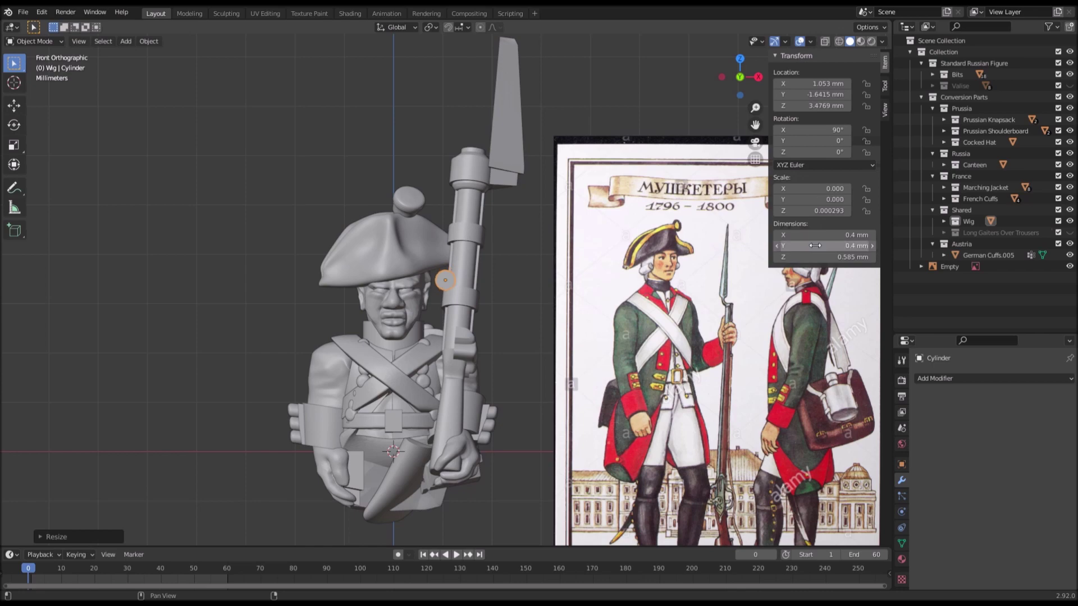
Step: Move the cylinder back along Y to about 0.88 mm and inward along X to about 0.72 mm, beside the ear
{"action": "scroll", "coordinate": [533, 341], "scroll_direction": "up", "scroll_amount": 1}
{"action": "middle_click_drag", "start_coordinate": [533, 341], "coordinate": [457, 368]}
{"action": "key", "text": "g"}
{"action": "key", "text": "y"}
{"action": "left_click", "coordinate": [586, 337]}
{"action": "middle_click_drag", "start_coordinate": [587, 336], "coordinate": [230, 332]}
{"action": "key", "text": "g"}
{"action": "key", "text": "x"}
{"action": "left_click", "coordinate": [403, 322]}
{"action": "middle_click_drag", "start_coordinate": [403, 322], "coordinate": [568, 327]}
{"action": "scroll", "coordinate": [605, 319], "scroll_direction": "down", "scroll_amount": 4}
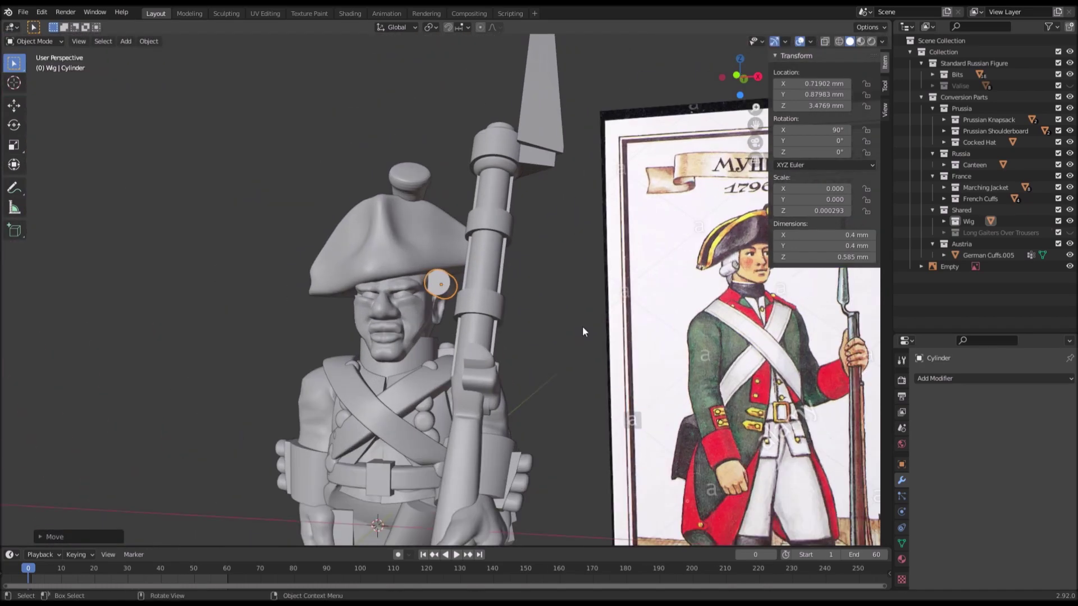
Step: Lower the cylinder to about Z 3.08 mm and shift it back to about Y 1.11 mm, below the ear
{"action": "scroll", "coordinate": [584, 321], "scroll_direction": "up", "scroll_amount": 4}
{"action": "middle_click_drag", "start_coordinate": [635, 299], "coordinate": [805, 296], "text": "shift"}
{"action": "scroll", "coordinate": [318, 322], "scroll_direction": "up", "scroll_amount": 2}
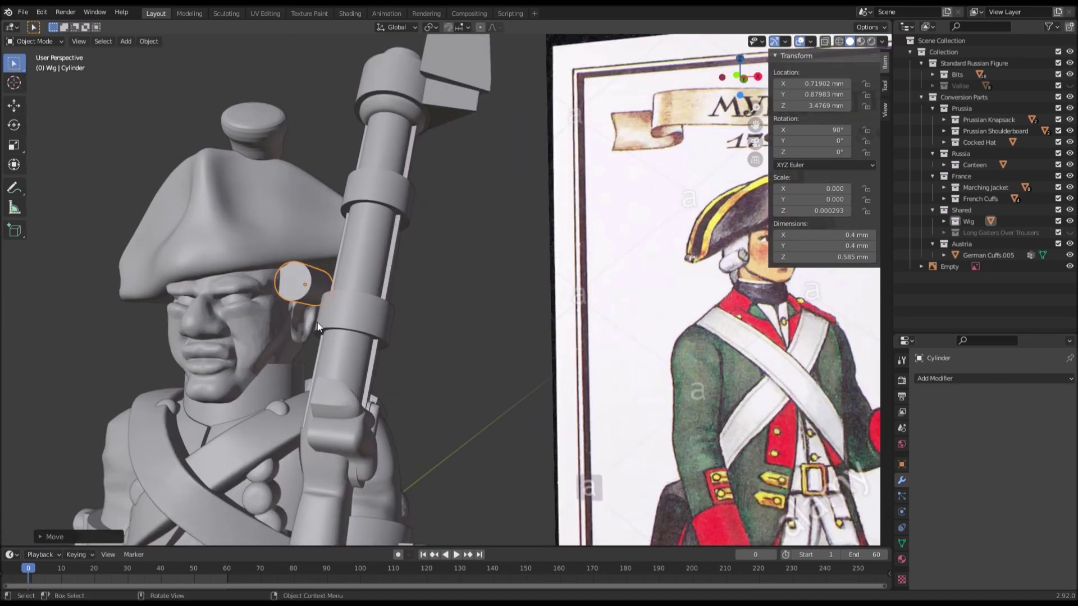
{"action": "middle_click_drag", "start_coordinate": [318, 322], "coordinate": [431, 323], "text": "shift"}
{"action": "scroll", "coordinate": [431, 322], "scroll_direction": "up", "scroll_amount": 2}
{"action": "key", "text": "g"}
{"action": "key", "text": "z"}
{"action": "left_click", "coordinate": [431, 379]}
{"action": "middle_click_drag", "start_coordinate": [431, 380], "coordinate": [321, 355]}
{"action": "scroll", "coordinate": [321, 355], "scroll_direction": "up", "scroll_amount": 1}
{"action": "key", "text": "g"}
{"action": "key", "text": "y"}
{"action": "middle_click_drag", "start_coordinate": [348, 363], "coordinate": [513, 357]}
Step: Hide the musketeer reference picture and reselect the curl cylinder beside the head
{"action": "scroll", "coordinate": [513, 357], "scroll_direction": "down", "scroll_amount": 8}
{"action": "middle_click_drag", "start_coordinate": [615, 352], "coordinate": [453, 291], "text": "shift"}
{"action": "left_click", "coordinate": [363, 368]}
{"action": "scroll", "coordinate": [510, 271], "scroll_direction": "up", "scroll_amount": 4}
{"action": "left_click", "coordinate": [510, 271]}
{"action": "scroll", "coordinate": [488, 287], "scroll_direction": "up", "scroll_amount": 3}
Step: Rotate the curl cylinder -15° about X and 15° about Z to follow the side of the head
{"action": "key", "text": "r"}
{"action": "key", "text": "x"}
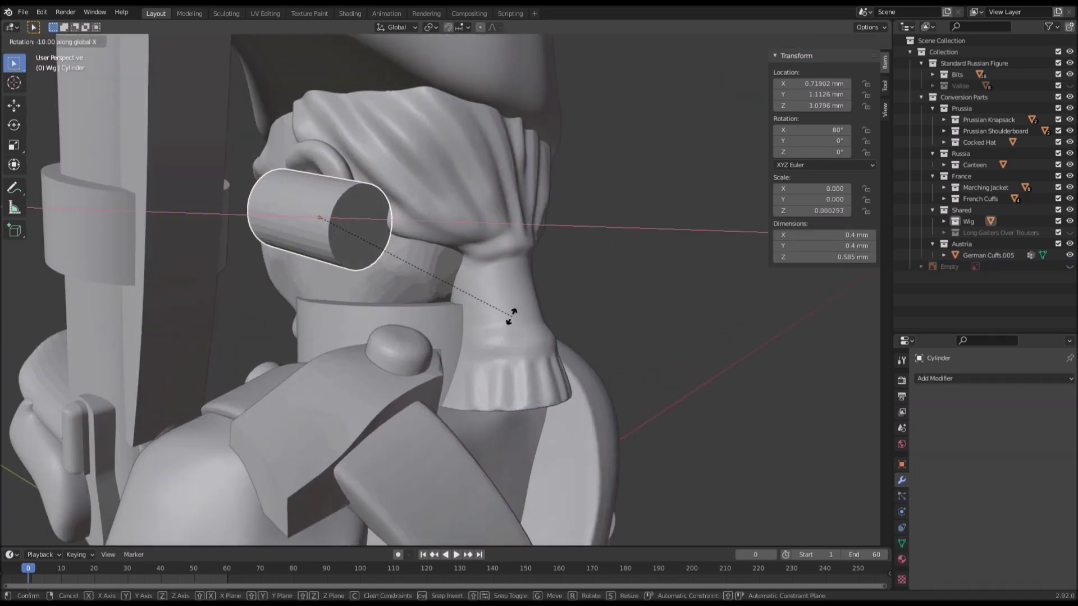
{"action": "left_click", "coordinate": [503, 332]}
{"action": "middle_click_drag", "start_coordinate": [503, 332], "coordinate": [479, 329]}
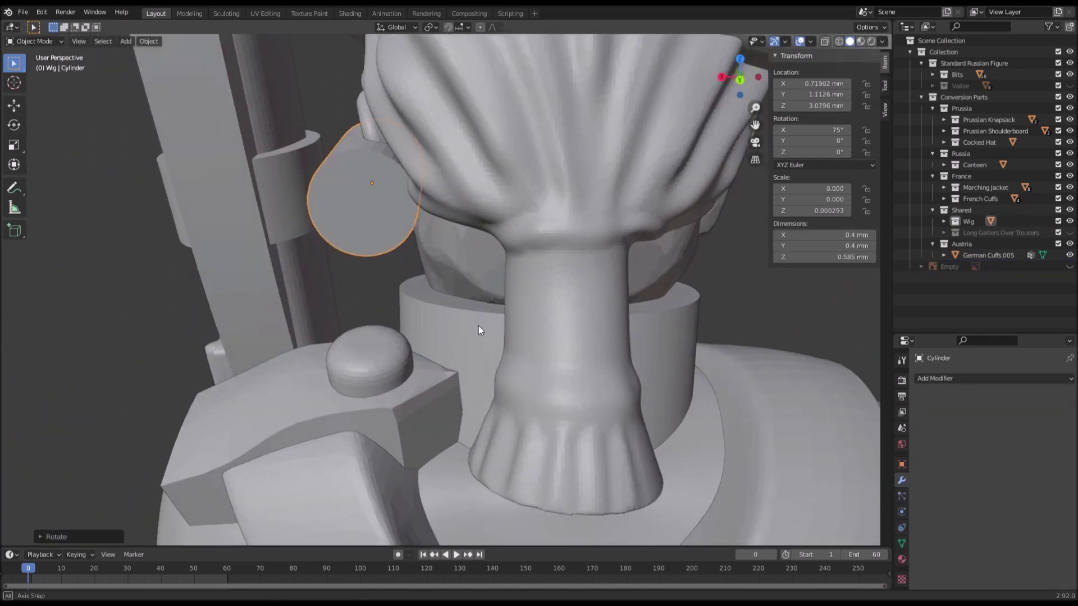
{"action": "key", "text": "r"}
{"action": "key", "text": "z"}
{"action": "left_click", "coordinate": [522, 293], "text": "ctrl"}
{"action": "middle_click_drag", "start_coordinate": [521, 293], "coordinate": [514, 238]}
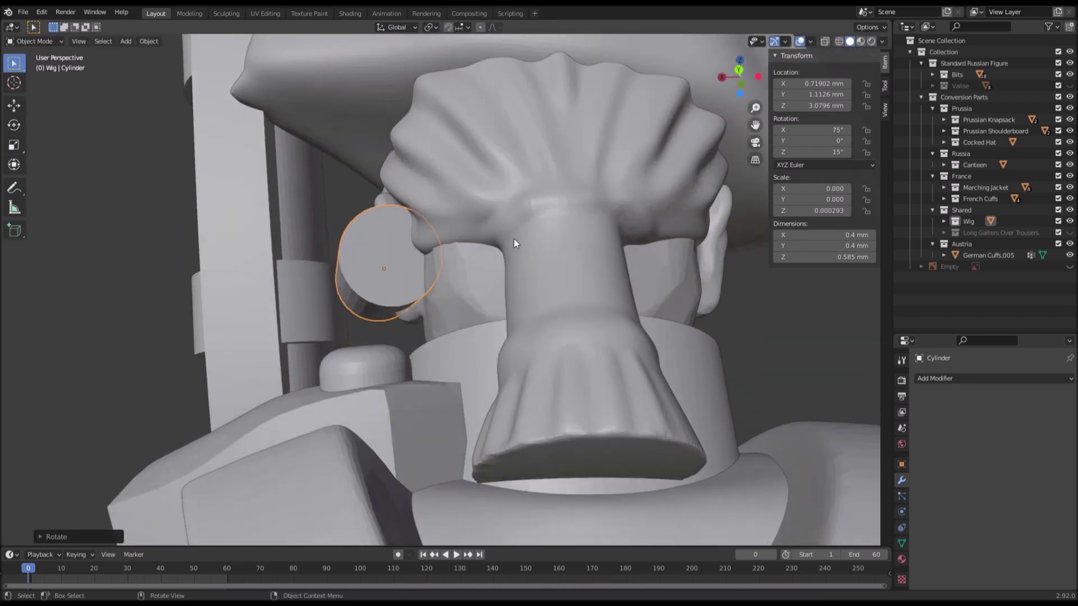
Step: Fit the cylinder against the head at about X 0.597 mm and Z 3.027 mm, turned to 25° about Z
{"action": "key", "text": "g"}
{"action": "key", "text": "x"}
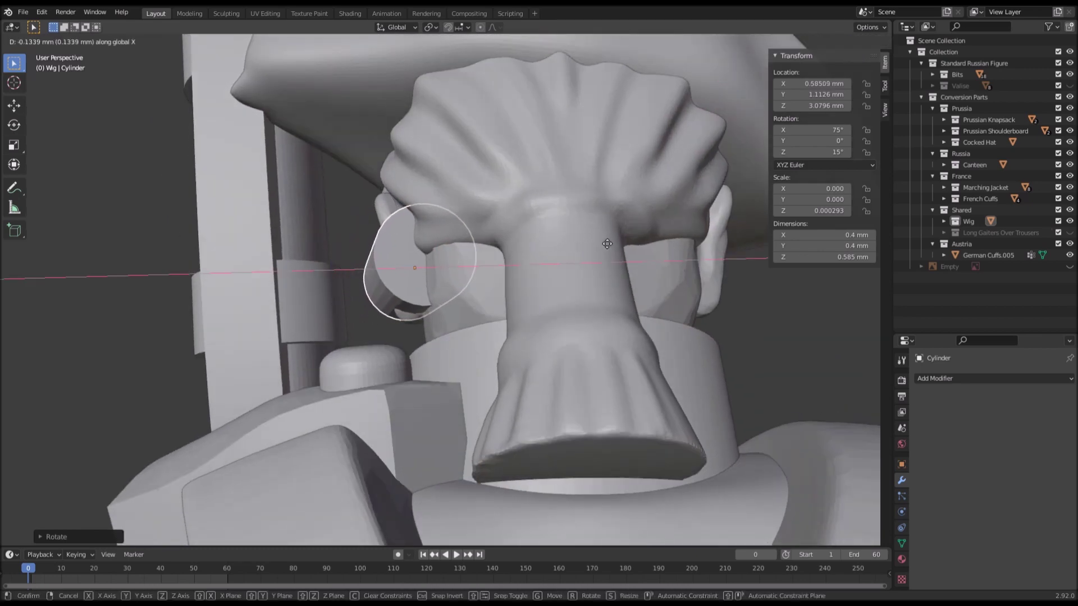
{"action": "left_click", "coordinate": [656, 241]}
{"action": "middle_click_drag", "start_coordinate": [655, 241], "coordinate": [593, 274]}
{"action": "key", "text": "g"}
{"action": "key", "text": "z"}
{"action": "left_click", "coordinate": [591, 288]}
{"action": "mouse_move", "coordinate": [473, 270]}
{"action": "middle_mouse_down"}
{"action": "mouse_move", "coordinate": [519, 290]}
{"action": "mouse_move", "coordinate": [516, 265]}
{"action": "mouse_move", "coordinate": [472, 292]}
{"action": "middle_mouse_up"}
{"action": "key", "text": "r"}
{"action": "key", "text": "z"}
{"action": "left_click", "coordinate": [439, 312]}
{"action": "key", "text": "g"}
{"action": "key", "text": "x"}
{"action": "middle_click_drag", "start_coordinate": [440, 312], "coordinate": [437, 413]}
{"action": "left_click", "coordinate": [429, 338]}
Step: Adjust the lower rim vertices at the cylinder's rear end slightly along Z in Edit Mode
{"action": "key", "text": "Tab"}
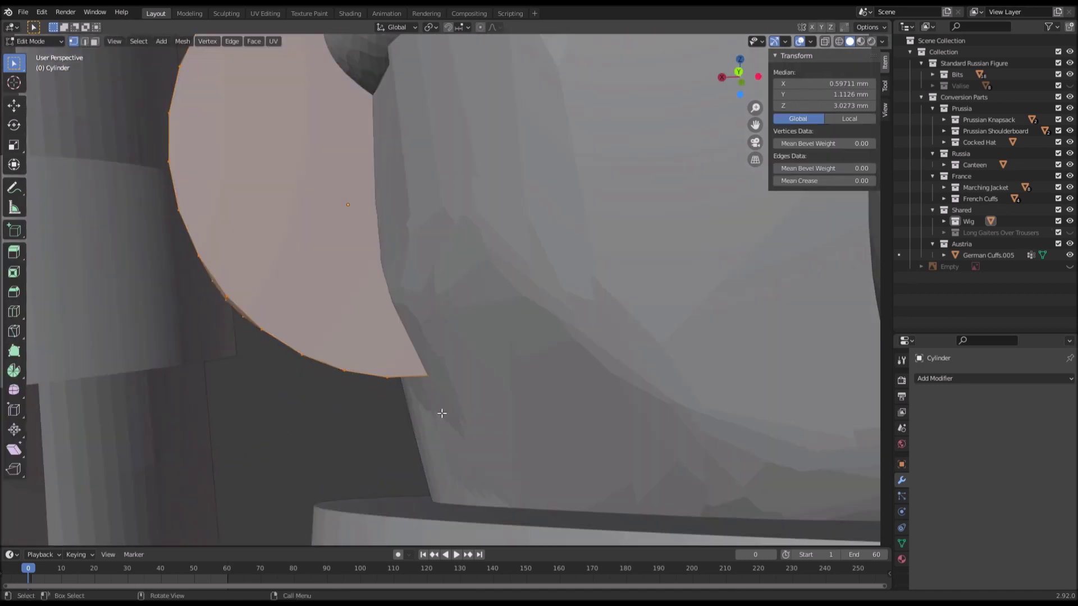
{"action": "left_click", "coordinate": [400, 383]}
{"action": "key", "text": "g"}
{"action": "key", "text": "z"}
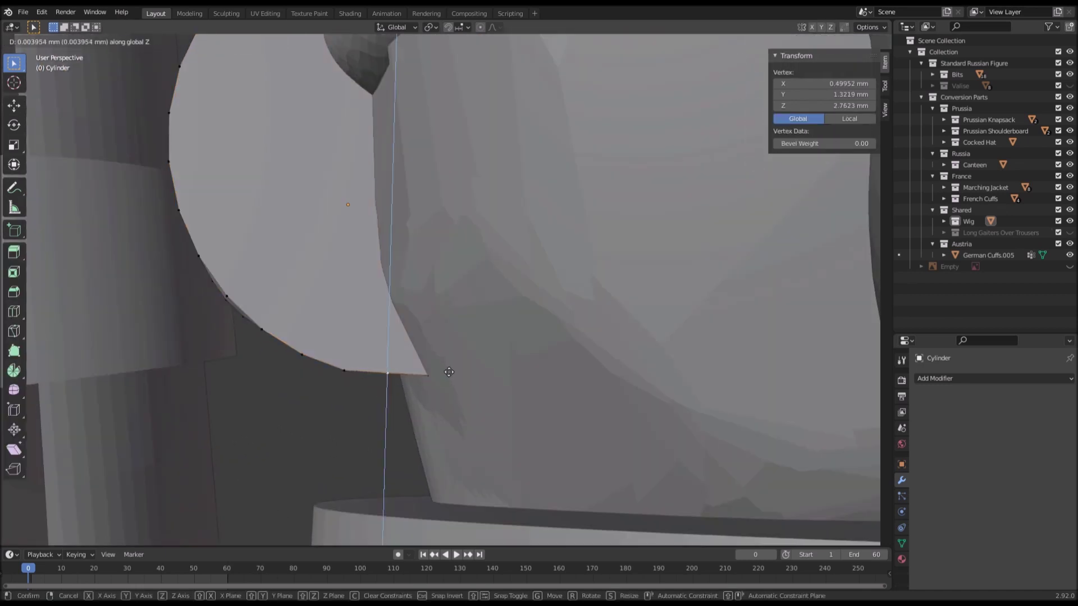
{"action": "left_click", "coordinate": [450, 369]}
{"action": "left_click", "coordinate": [344, 369]}
{"action": "key", "text": "g"}
{"action": "key", "text": "z"}
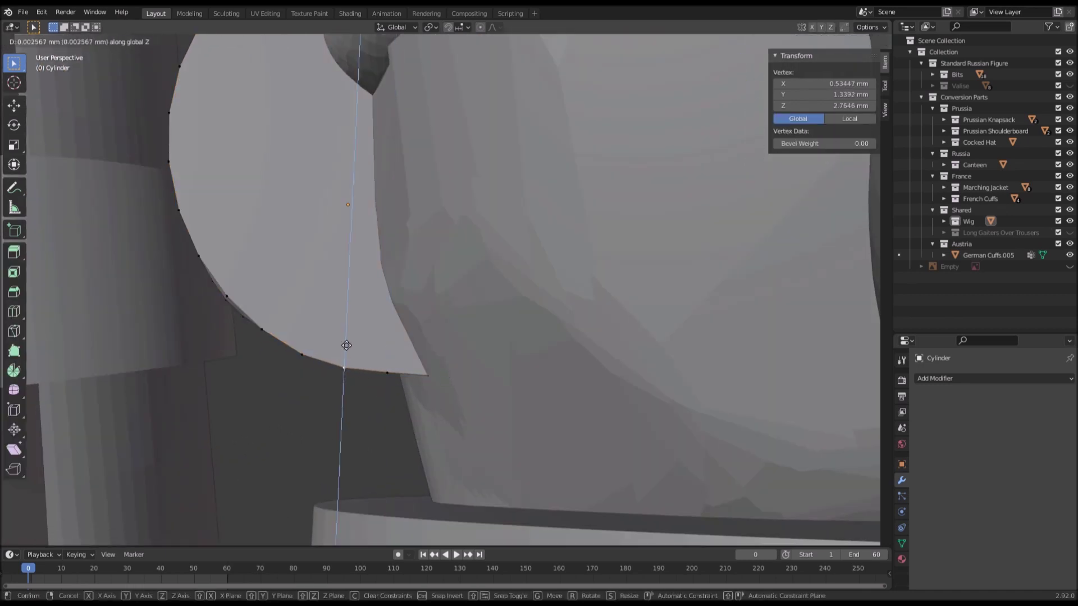
{"action": "left_click", "coordinate": [348, 337]}
{"action": "left_click", "coordinate": [394, 375]}
{"action": "key", "text": "g"}
{"action": "key", "text": "z"}
{"action": "left_click", "coordinate": [394, 366]}
{"action": "key", "text": "g"}
{"action": "key", "text": "z"}
{"action": "left_click", "coordinate": [436, 388]}
{"action": "left_click", "coordinate": [384, 371]}
{"action": "key", "text": "g"}
{"action": "key", "text": "z"}
{"action": "left_click", "coordinate": [418, 417]}
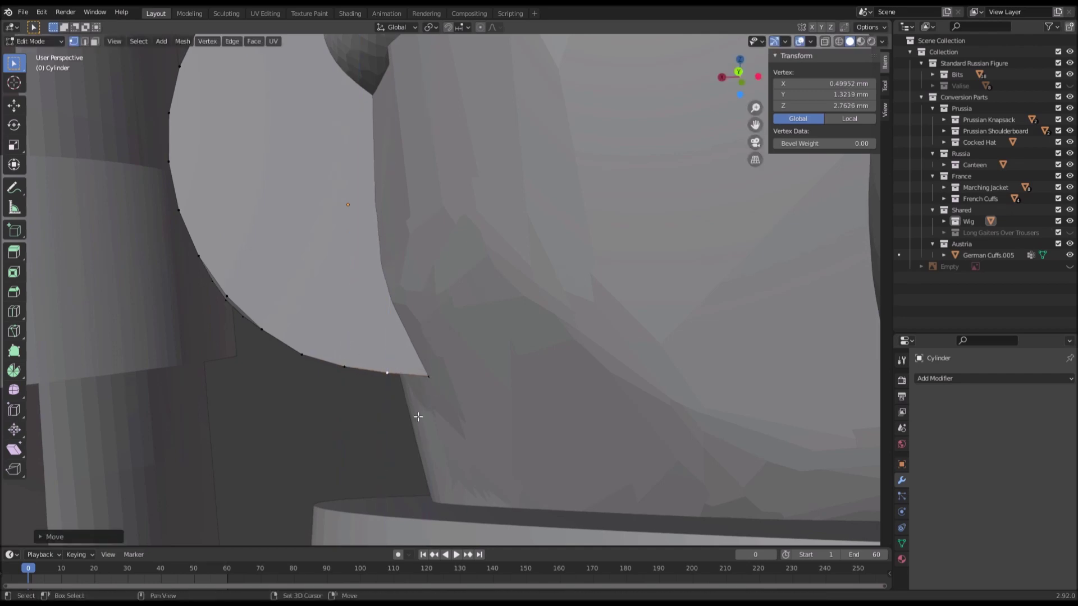
{"action": "key", "text": "Tab"}
Step: Select the cylinder's front end face in face select mode and set its mean crease to 1.00
{"action": "scroll", "coordinate": [284, 385], "scroll_direction": "down", "scroll_amount": 3}
{"action": "middle_click_drag", "start_coordinate": [284, 385], "coordinate": [554, 433]}
{"action": "scroll", "coordinate": [416, 386], "scroll_direction": "down", "scroll_amount": 5}
{"action": "scroll", "coordinate": [554, 433], "scroll_direction": "up", "scroll_amount": 5}
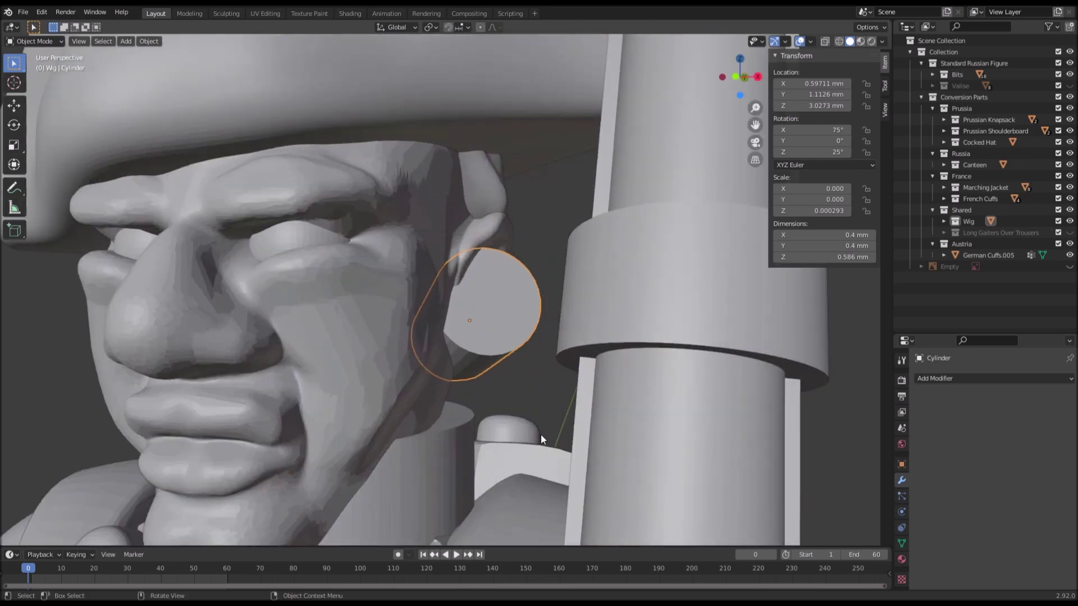
{"action": "middle_click_drag", "start_coordinate": [428, 374], "coordinate": [335, 319]}
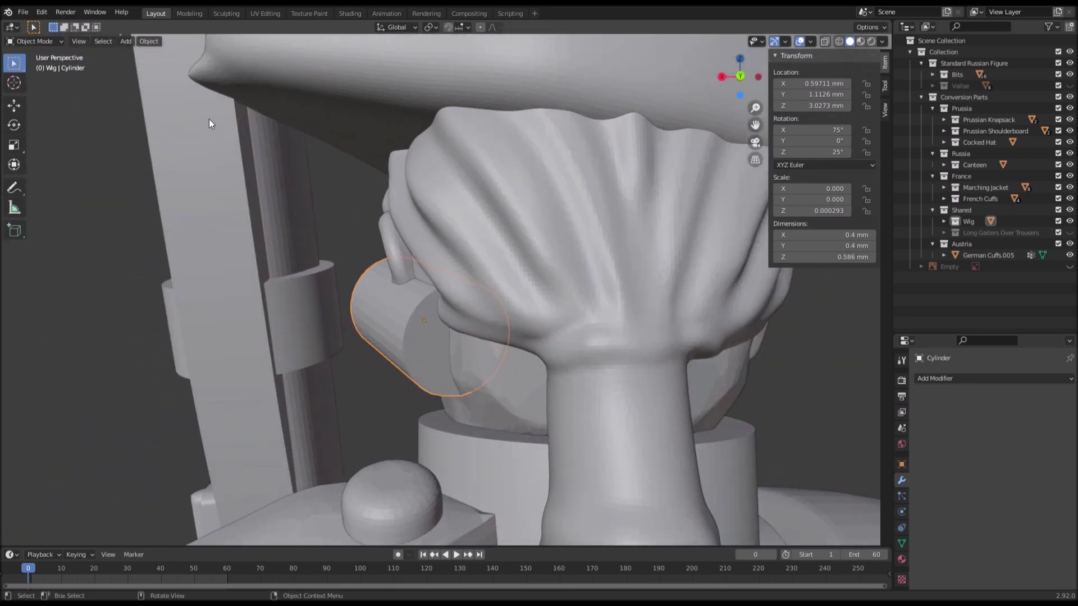
{"action": "middle_click_drag", "start_coordinate": [210, 119], "coordinate": [452, 175]}
{"action": "key", "text": "Tab"}
{"action": "left_click", "coordinate": [95, 41]}
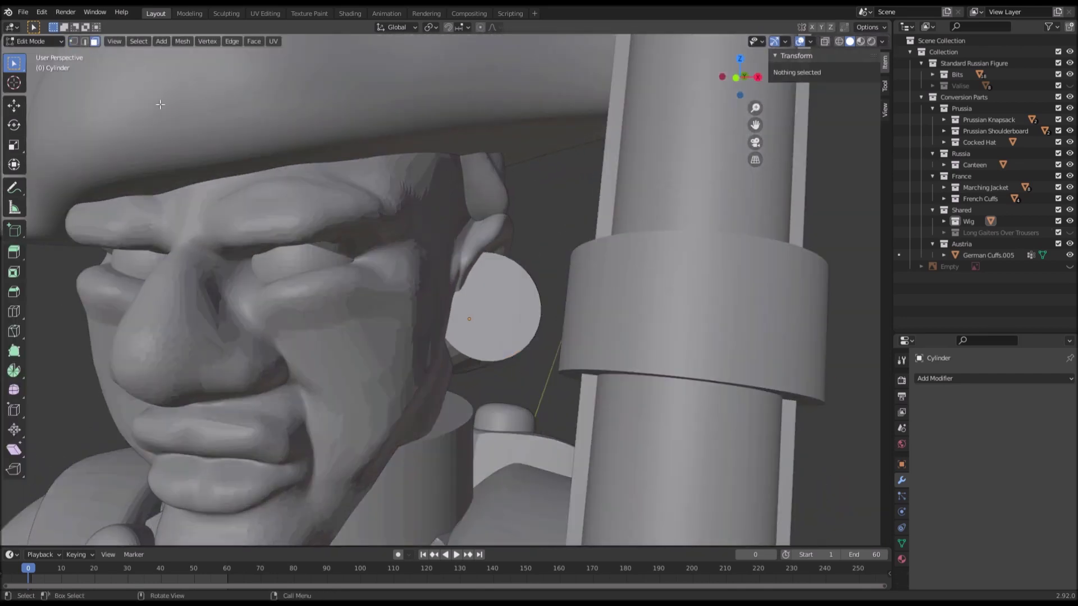
{"action": "left_click", "coordinate": [519, 313]}
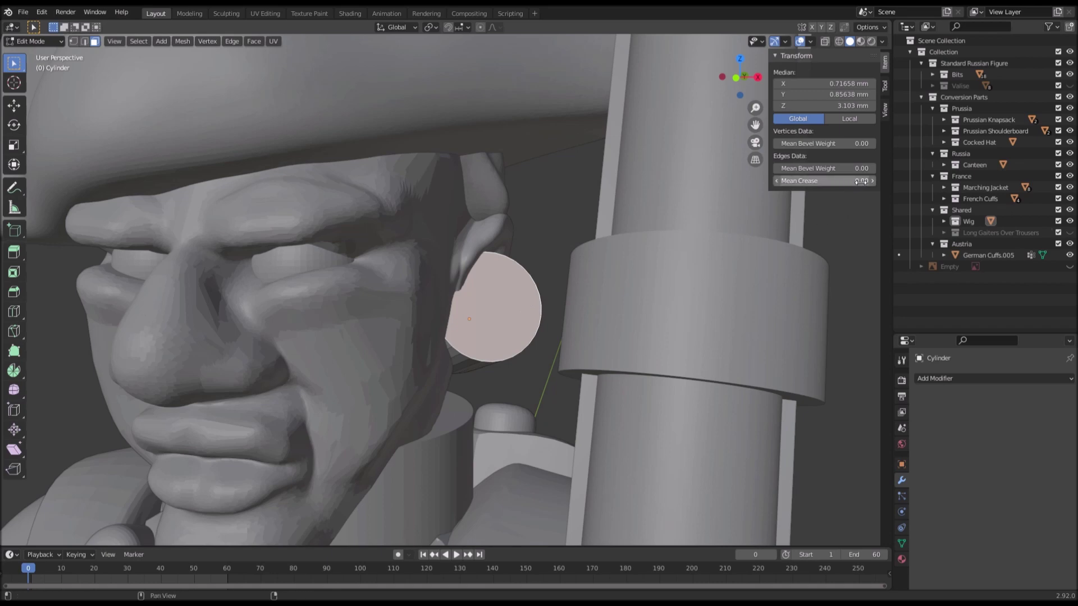
Step: Crease the edges of the cylinder's rear end face as well and return to Object Mode
{"action": "middle_click_drag", "start_coordinate": [587, 273], "coordinate": [420, 288]}
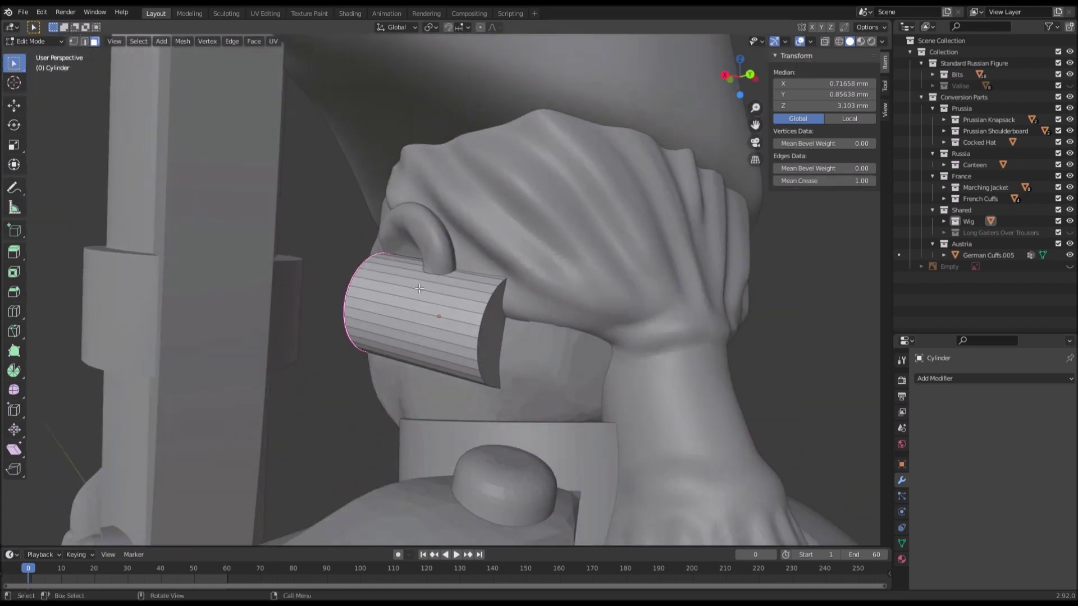
{"action": "left_click", "coordinate": [823, 181]}
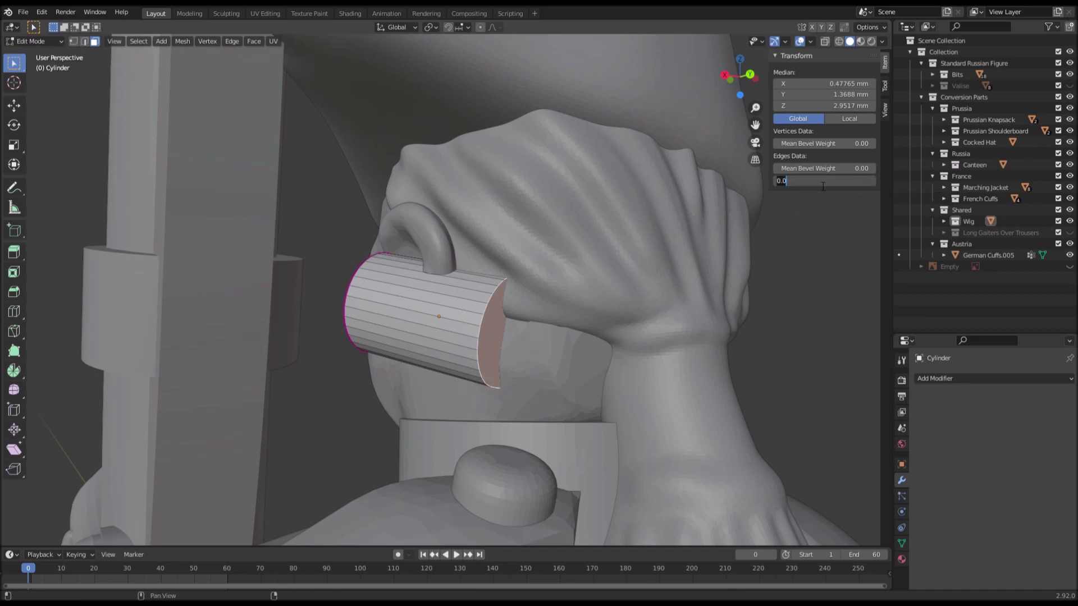
{"action": "scroll", "coordinate": [391, 242], "scroll_direction": "up", "scroll_amount": 4}
{"action": "middle_click_drag", "start_coordinate": [392, 243], "coordinate": [550, 272]}
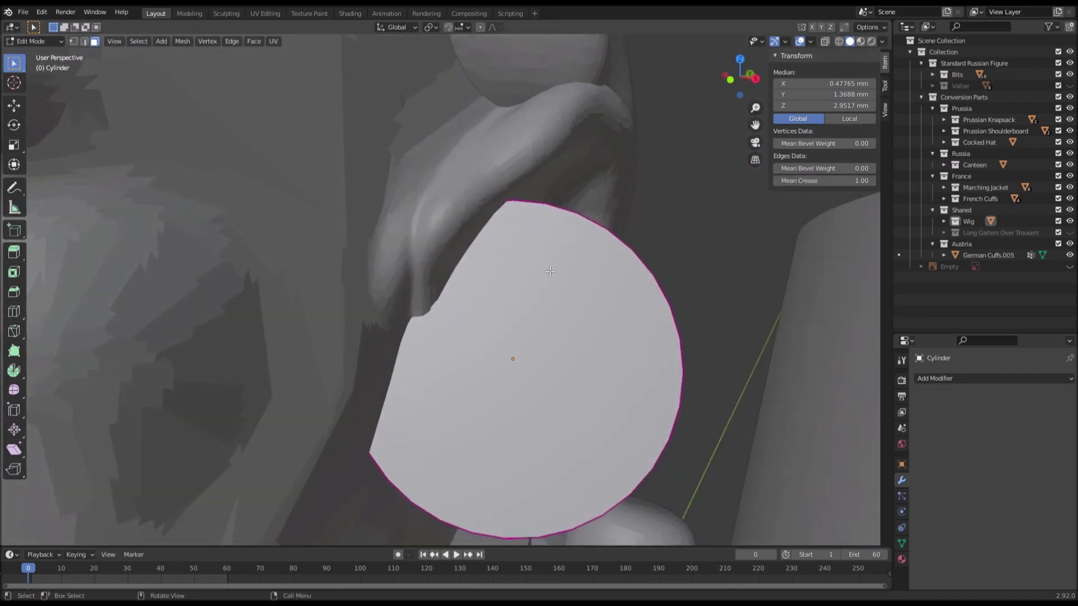
{"action": "middle_click_drag", "start_coordinate": [576, 216], "coordinate": [463, 306]}
{"action": "key", "text": "Tab"}
Step: Add a Subdivision modifier with viewport level 1 to the curl cylinder and apply it
{"action": "key", "text": "ctrl+2"}
{"action": "middle_click_drag", "start_coordinate": [455, 344], "coordinate": [706, 359]}
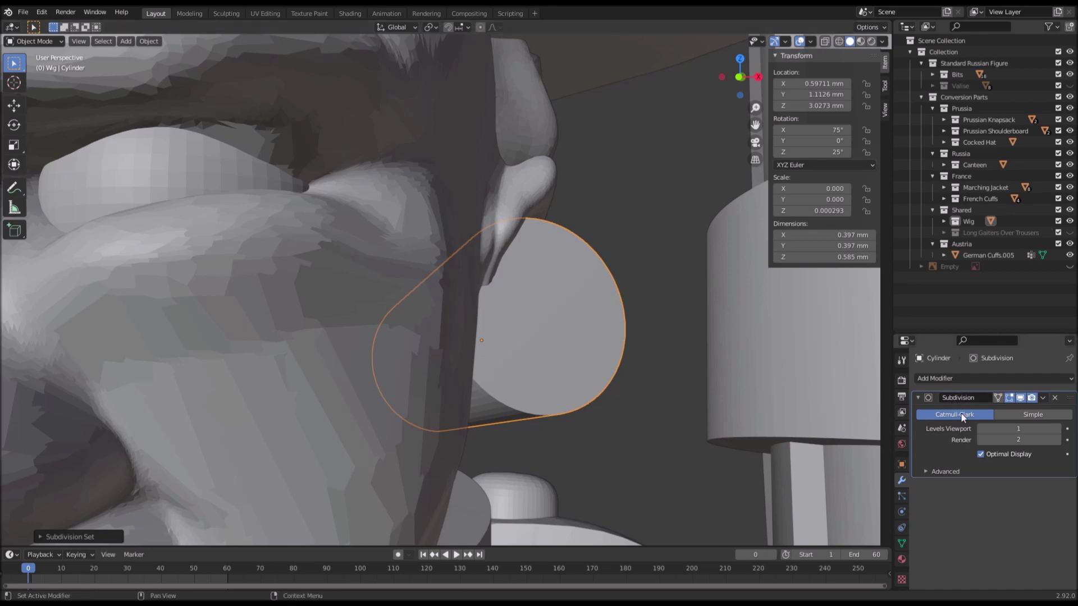
{"action": "middle_click_drag", "start_coordinate": [702, 376], "coordinate": [484, 350]}
{"action": "left_click", "coordinate": [1043, 397]}
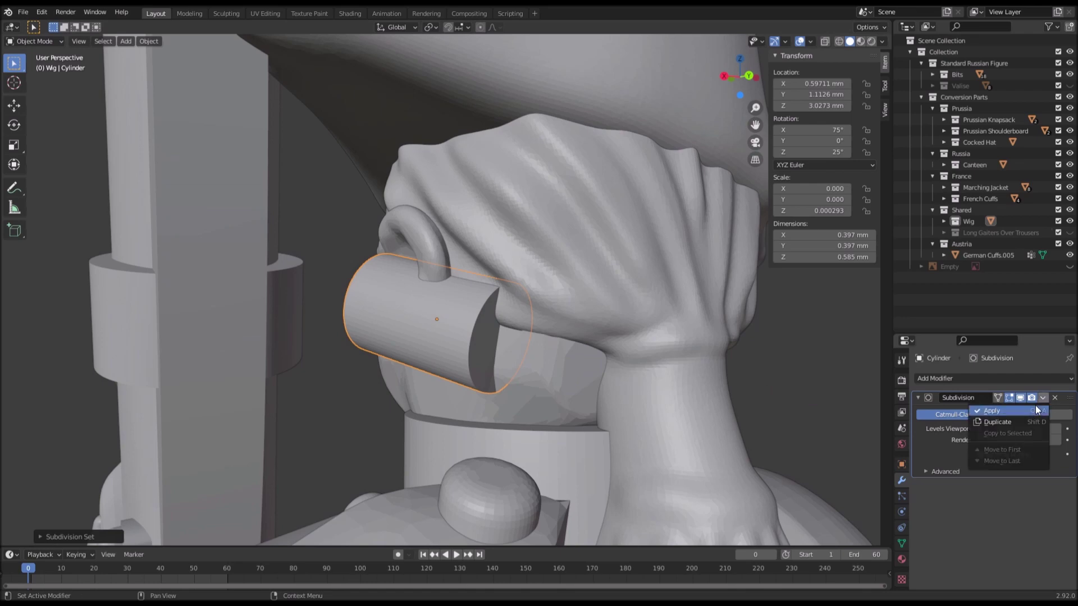
{"action": "left_click", "coordinate": [1010, 411]}
{"action": "middle_click_drag", "start_coordinate": [624, 355], "coordinate": [787, 373]}
{"action": "scroll", "coordinate": [467, 234], "scroll_direction": "down", "scroll_amount": 2}
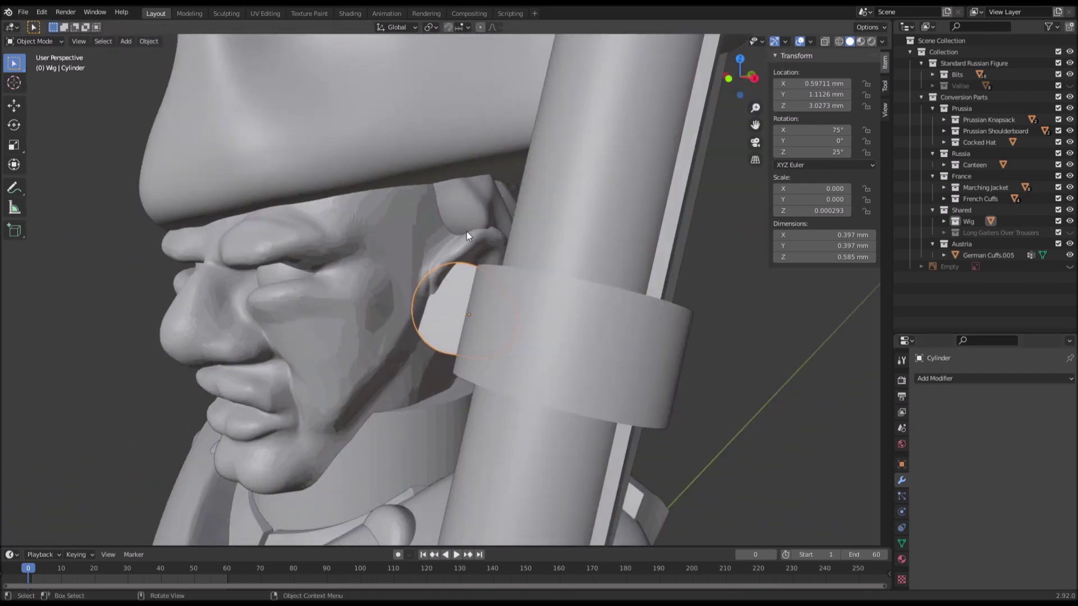
Step: Remove the Decimate modifier from the Queue (Pigtail) hair object
{"action": "left_click", "coordinate": [477, 222]}
{"action": "middle_click_drag", "start_coordinate": [477, 222], "coordinate": [440, 296]}
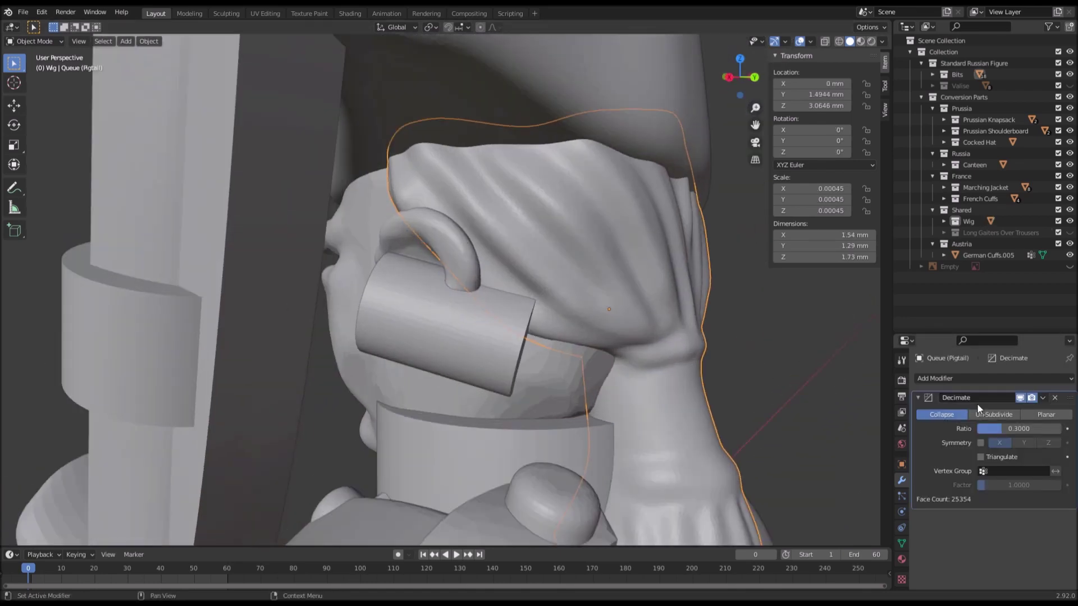
{"action": "left_click", "coordinate": [1055, 398]}
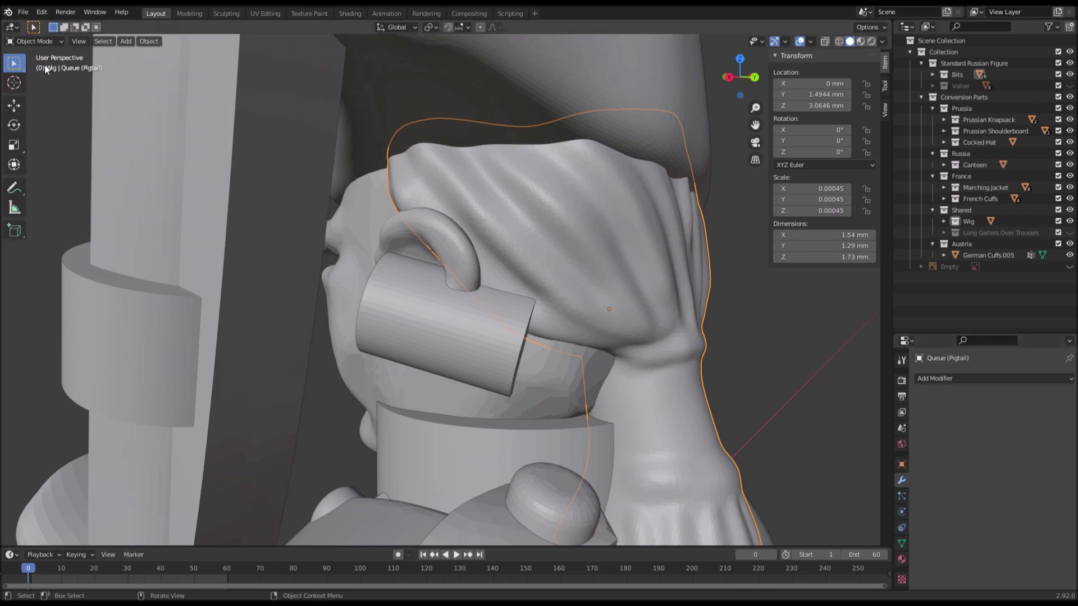
Step: Sculpt the Queue (Pigtail) with the Grab brush, pulling the side hair over the ear to meet the curl cylinder
{"action": "left_click", "coordinate": [226, 13]}
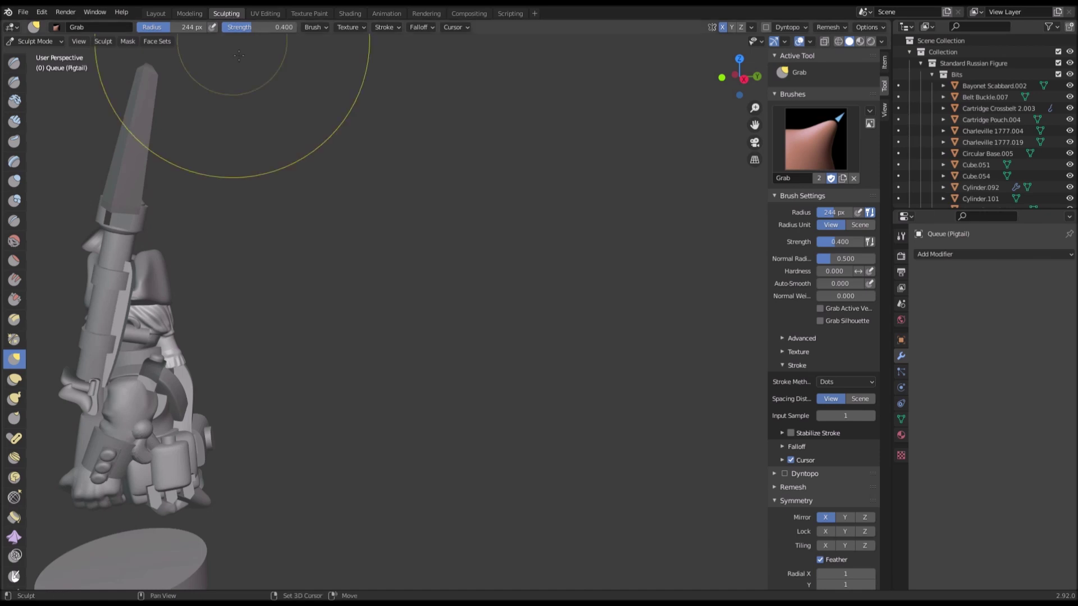
{"action": "middle_click_drag", "start_coordinate": [232, 90], "coordinate": [426, 43], "text": "shift"}
{"action": "scroll", "coordinate": [427, 42], "scroll_direction": "down", "scroll_amount": 3}
{"action": "middle_click_drag", "start_coordinate": [359, 197], "coordinate": [281, 214]}
{"action": "middle_click_drag", "start_coordinate": [281, 213], "coordinate": [514, 233], "text": "shift"}
{"action": "scroll", "coordinate": [511, 245], "scroll_direction": "up", "scroll_amount": 6}
{"action": "middle_click_drag", "start_coordinate": [514, 233], "coordinate": [478, 323], "text": "shift"}
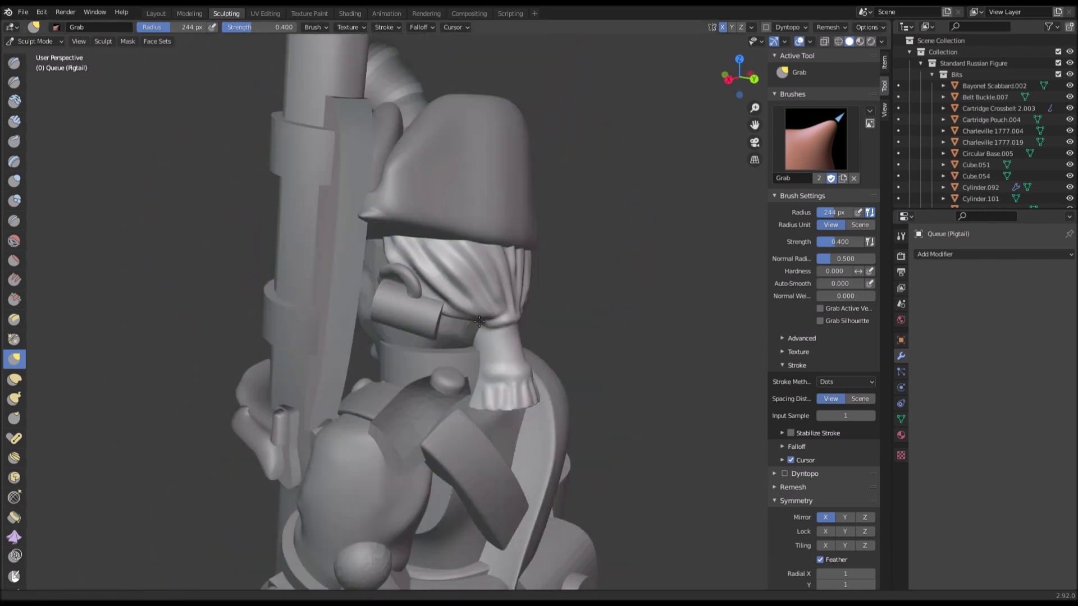
{"action": "scroll", "coordinate": [471, 311], "scroll_direction": "up", "scroll_amount": 4}
{"action": "middle_click_drag", "start_coordinate": [393, 329], "coordinate": [420, 295], "text": "shift"}
{"action": "left_click_drag", "start_coordinate": [402, 252], "coordinate": [397, 281]}
{"action": "left_click_drag", "start_coordinate": [481, 308], "coordinate": [443, 290]}
{"action": "left_click_drag", "start_coordinate": [369, 243], "coordinate": [353, 255]}
{"action": "scroll", "coordinate": [371, 238], "scroll_direction": "up", "scroll_amount": 2}
{"action": "mouse_move", "coordinate": [371, 238]}
{"action": "middle_mouse_down"}
{"action": "mouse_move", "coordinate": [423, 192]}
{"action": "mouse_move", "coordinate": [381, 230]}
{"action": "middle_mouse_up"}
{"action": "middle_click_drag", "start_coordinate": [382, 230], "coordinate": [434, 291], "text": "shift"}
{"action": "mouse_move", "coordinate": [434, 291]}
{"action": "left_mouse_down"}
{"action": "mouse_move", "coordinate": [415, 336]}
{"action": "mouse_move", "coordinate": [364, 393]}
{"action": "left_mouse_up"}
{"action": "mouse_move", "coordinate": [488, 315]}
{"action": "middle_mouse_down"}
{"action": "mouse_move", "coordinate": [426, 252]}
{"action": "mouse_move", "coordinate": [224, 281]}
{"action": "mouse_move", "coordinate": [318, 266]}
{"action": "mouse_move", "coordinate": [291, 255]}
{"action": "middle_mouse_up"}
{"action": "left_click_drag", "start_coordinate": [291, 255], "coordinate": [276, 257]}
{"action": "middle_click_drag", "start_coordinate": [393, 335], "coordinate": [493, 314]}
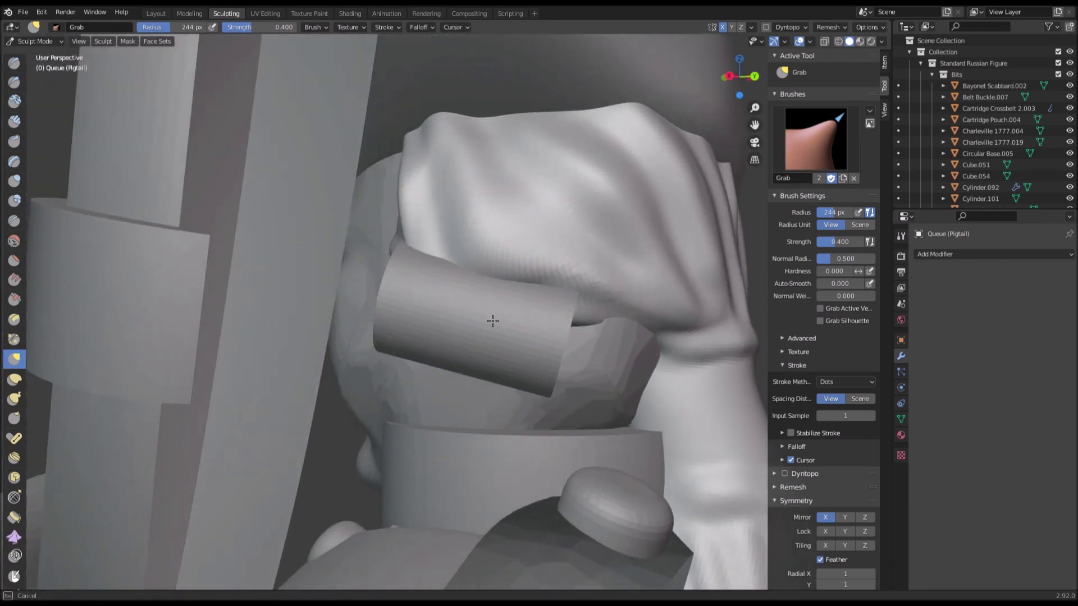
{"action": "left_click_drag", "start_coordinate": [601, 329], "coordinate": [548, 280]}
{"action": "scroll", "coordinate": [547, 280], "scroll_direction": "down", "scroll_amount": 8}
{"action": "middle_click_drag", "start_coordinate": [547, 280], "coordinate": [724, 299]}
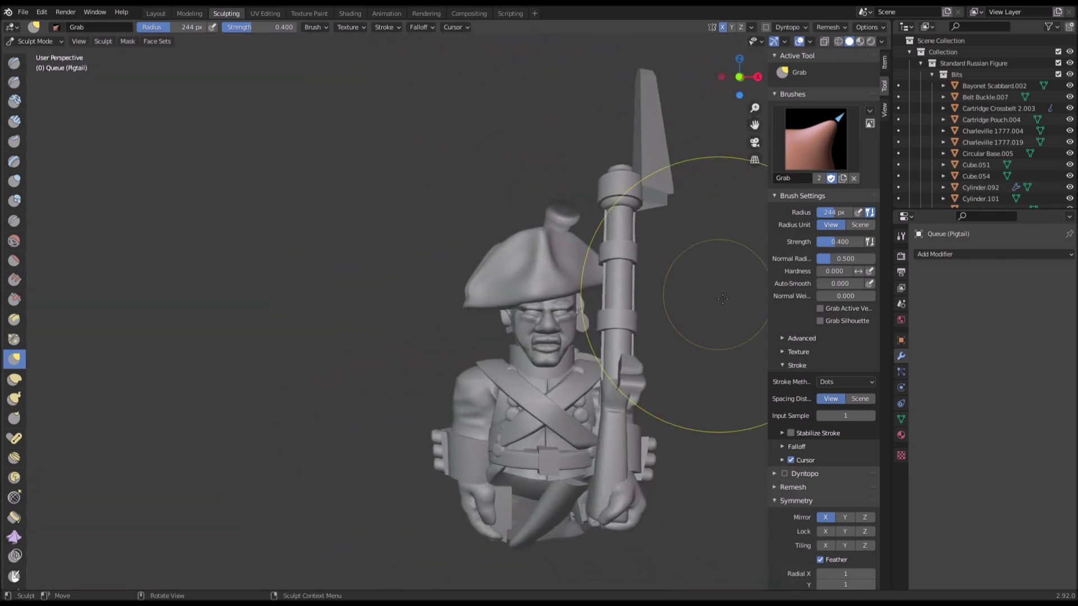
{"action": "middle_click_drag", "start_coordinate": [611, 293], "coordinate": [410, 259], "text": "shift"}
Step: Return to the Layout workspace, add a Decimate modifier to the Queue (Pigtail) and enter a reduced ratio
{"action": "left_click", "coordinate": [156, 13]}
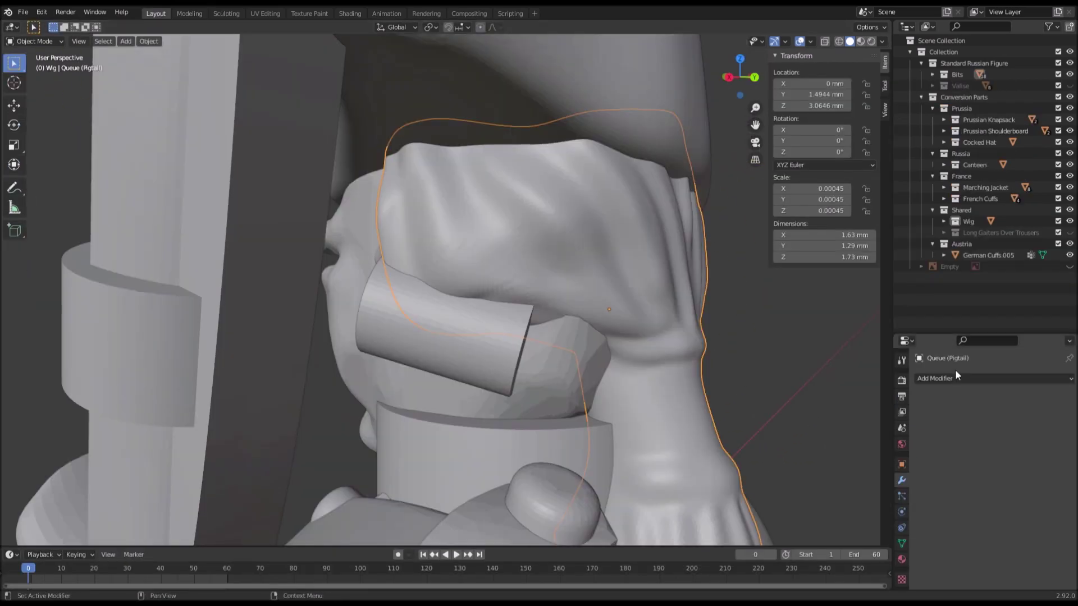
{"action": "left_click", "coordinate": [971, 378]}
{"action": "left_click", "coordinate": [852, 192]}
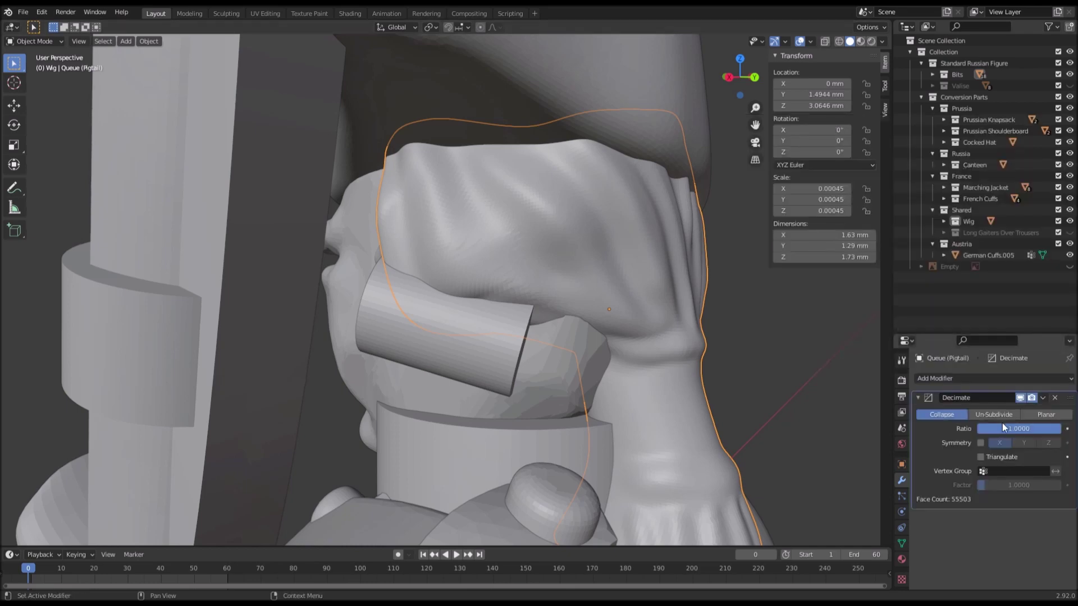
{"action": "left_click", "coordinate": [1037, 428]}
{"action": "key", "text": "Return"}
Step: Select the curl cylinder and voxel-remesh it in the Sculpting workspace with a voxel size of 25
{"action": "middle_click_drag", "start_coordinate": [530, 429], "coordinate": [777, 367]}
{"action": "scroll", "coordinate": [635, 362], "scroll_direction": "down", "scroll_amount": 3}
{"action": "middle_click_drag", "start_coordinate": [635, 362], "coordinate": [674, 364]}
{"action": "scroll", "coordinate": [504, 344], "scroll_direction": "up", "scroll_amount": 4}
{"action": "middle_click_drag", "start_coordinate": [504, 344], "coordinate": [511, 289]}
{"action": "left_click", "coordinate": [416, 323]}
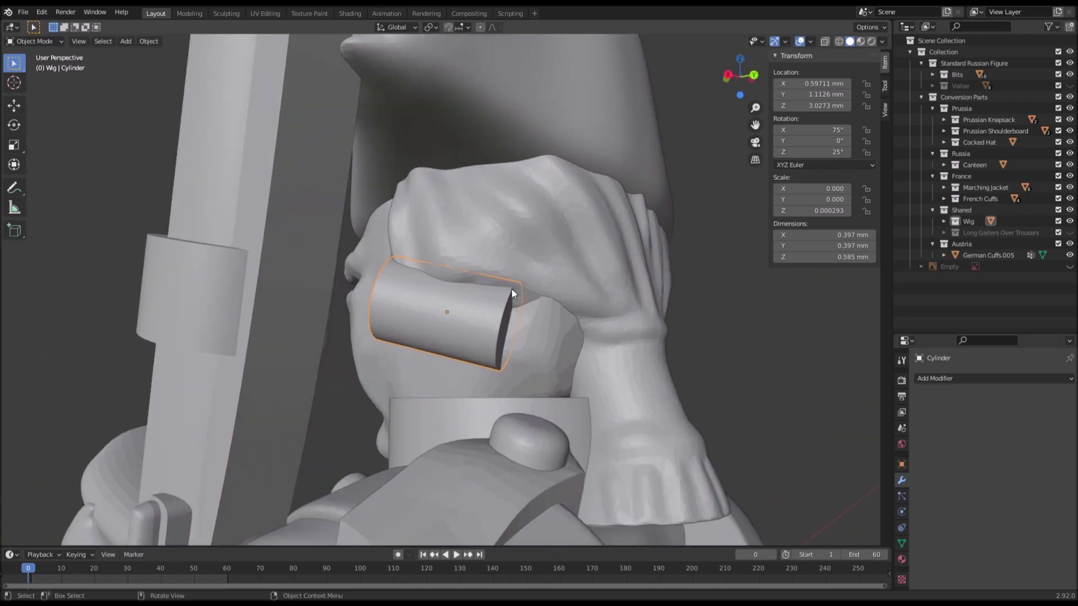
{"action": "middle_click_drag", "start_coordinate": [273, 70], "coordinate": [336, 153]}
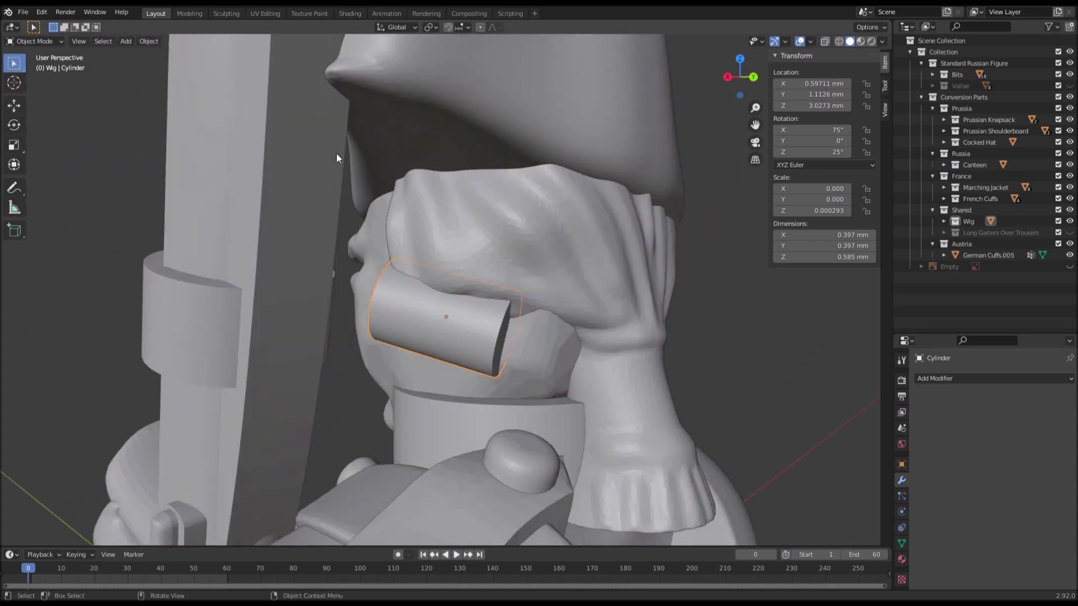
{"action": "left_click", "coordinate": [226, 14]}
{"action": "middle_click_drag", "start_coordinate": [394, 120], "coordinate": [534, 202]}
{"action": "key", "text": "KP_Decimal"}
{"action": "left_click", "coordinate": [829, 27]}
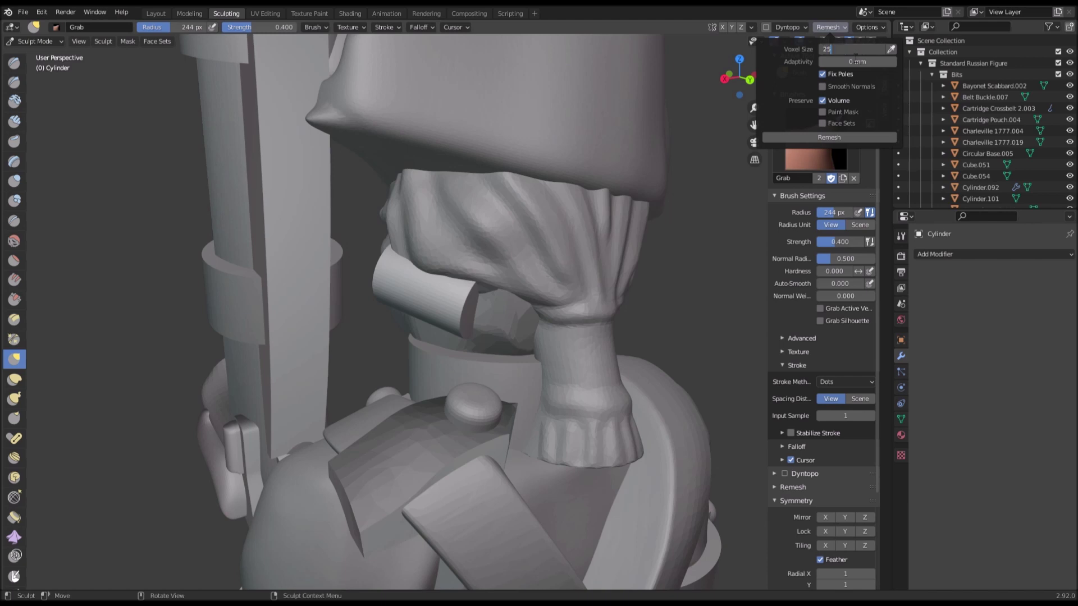
{"action": "left_click", "coordinate": [865, 139]}
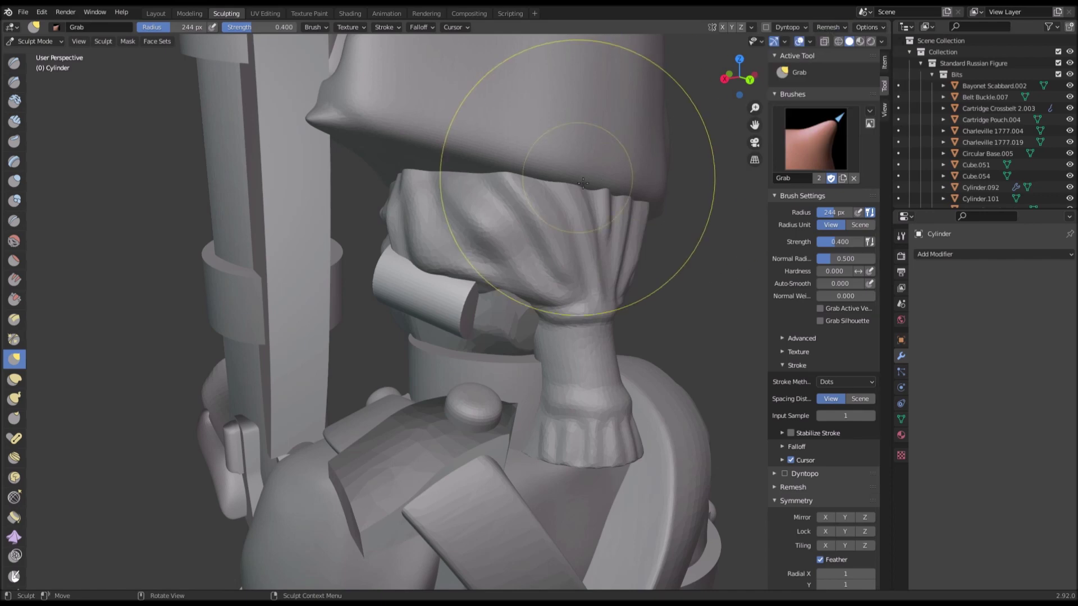
Step: Smooth the jagged rear rim of the remeshed curl cylinder with the Smooth brush at a 97 px radius
{"action": "scroll", "coordinate": [557, 170], "scroll_direction": "up", "scroll_amount": 2}
{"action": "key", "text": "Tab"}
{"action": "scroll", "coordinate": [550, 175], "scroll_direction": "up", "scroll_amount": 3}
{"action": "key", "text": "Tab"}
{"action": "middle_click_drag", "start_coordinate": [543, 180], "coordinate": [562, 185]}
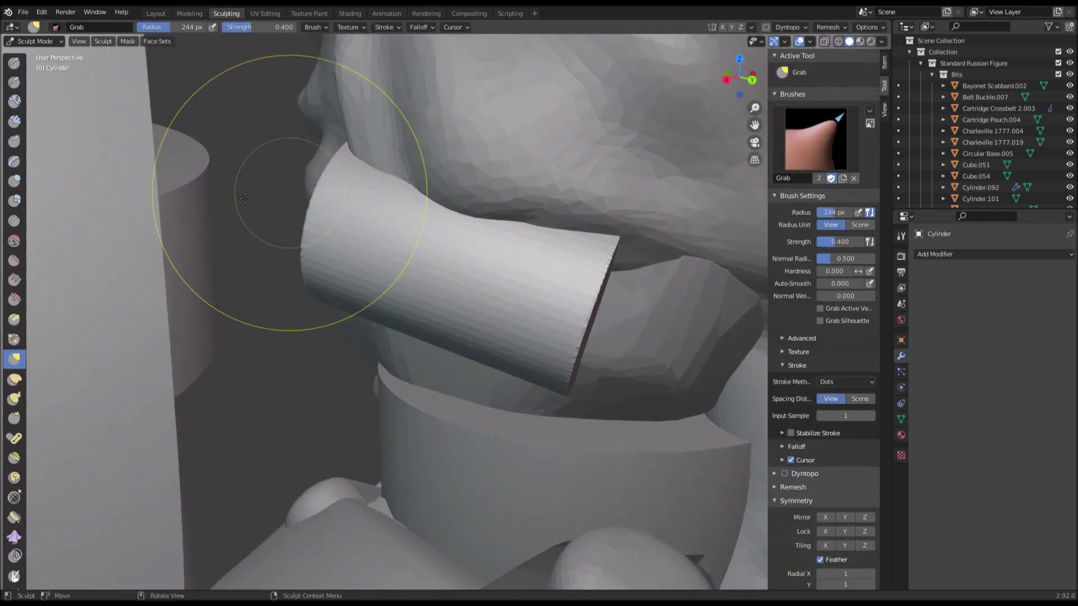
{"action": "middle_click_drag", "start_coordinate": [331, 199], "coordinate": [343, 223], "text": "shift"}
{"action": "left_click", "coordinate": [14, 241]}
{"action": "right_click", "coordinate": [363, 243]}
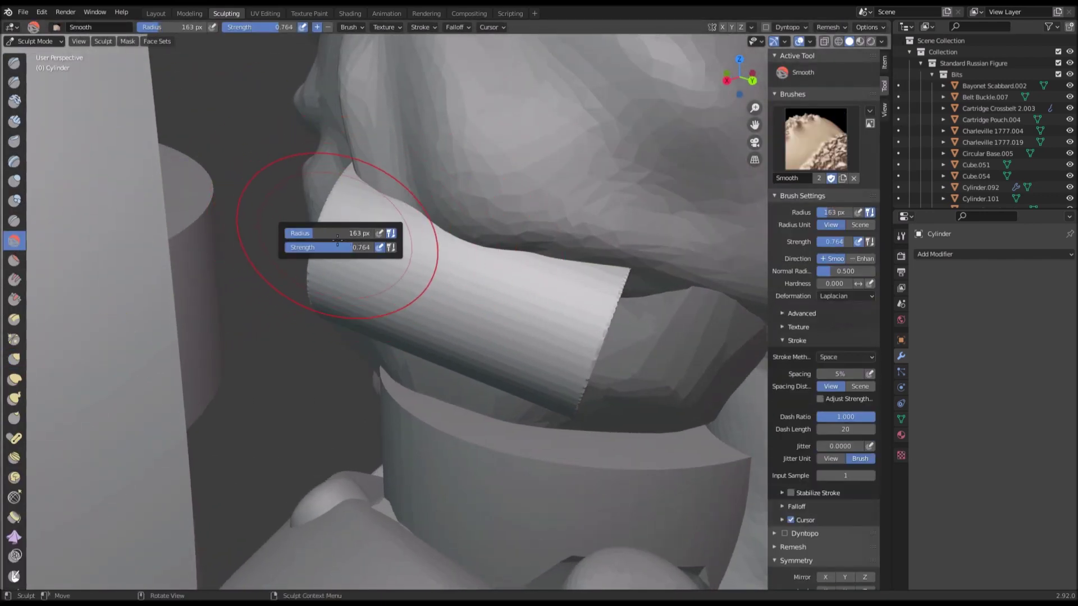
{"action": "middle_click_drag", "start_coordinate": [591, 233], "coordinate": [551, 241]}
{"action": "key", "text": "Tab"}
{"action": "scroll", "coordinate": [406, 315], "scroll_direction": "up", "scroll_amount": 4}
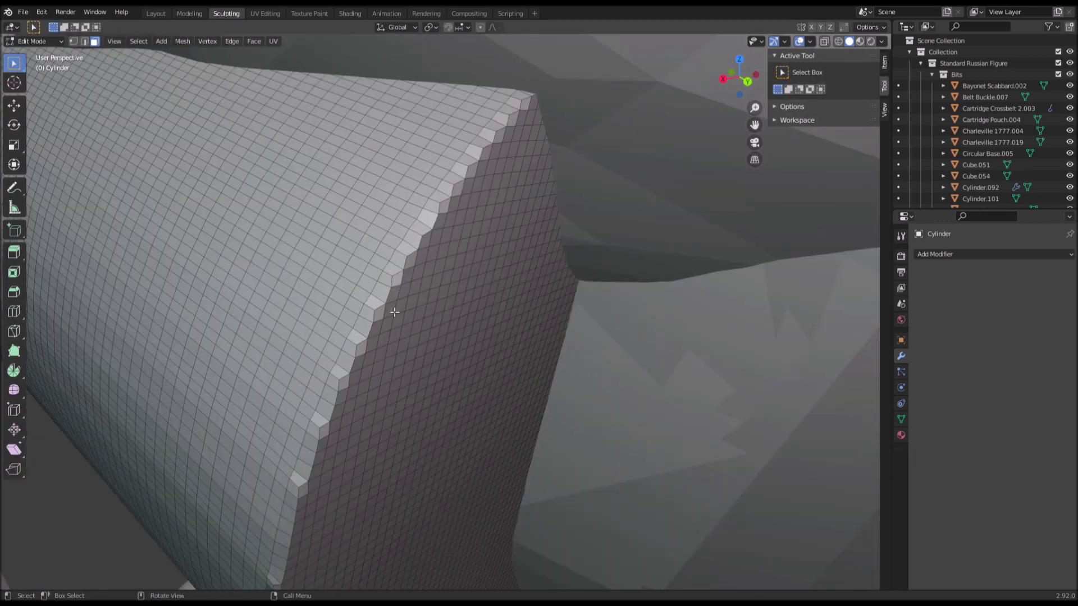
{"action": "scroll", "coordinate": [406, 315], "scroll_direction": "down", "scroll_amount": 3}
{"action": "scroll", "coordinate": [244, 244], "scroll_direction": "up", "scroll_amount": 2}
{"action": "key", "text": "Tab"}
{"action": "left_click_drag", "start_coordinate": [470, 230], "coordinate": [421, 345]}
{"action": "scroll", "coordinate": [428, 356], "scroll_direction": "down", "scroll_amount": 4}
{"action": "middle_click_drag", "start_coordinate": [464, 279], "coordinate": [464, 266]}
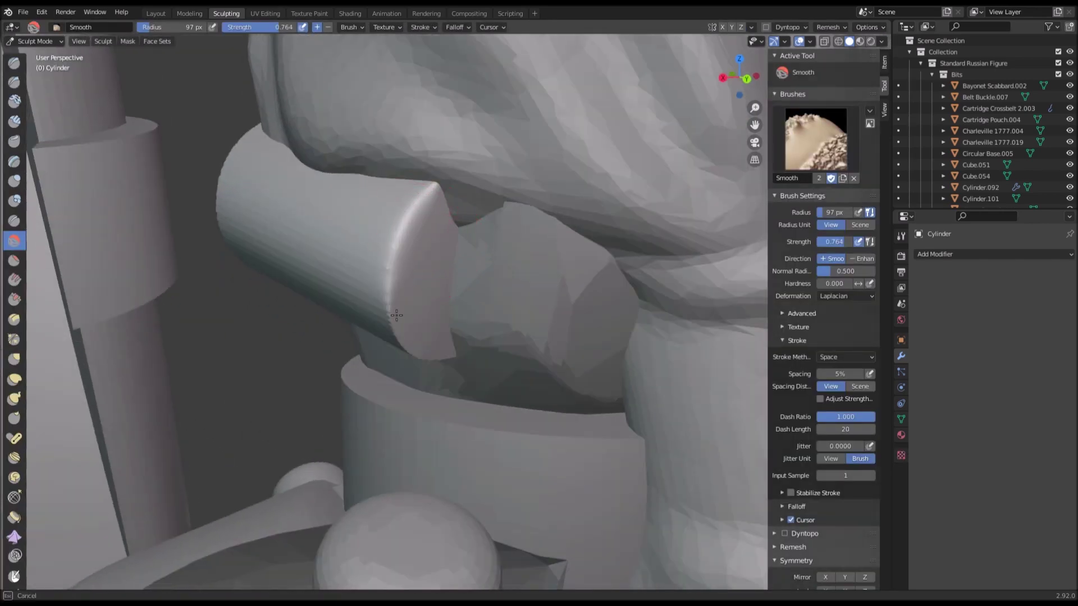
Step: Continue smoothing the curl cylinder around its remaining sharp edges, including the front rim beside the ear
{"action": "middle_click_drag", "start_coordinate": [447, 359], "coordinate": [436, 282]}
{"action": "left_click_drag", "start_coordinate": [422, 195], "coordinate": [420, 241]}
{"action": "mouse_move", "coordinate": [421, 241]}
{"action": "middle_mouse_down"}
{"action": "mouse_move", "coordinate": [505, 306]}
{"action": "mouse_move", "coordinate": [517, 334]}
{"action": "mouse_move", "coordinate": [400, 357]}
{"action": "middle_mouse_up"}
{"action": "mouse_move", "coordinate": [404, 312]}
{"action": "middle_mouse_down"}
{"action": "mouse_move", "coordinate": [435, 332]}
{"action": "mouse_move", "coordinate": [450, 254]}
{"action": "middle_mouse_up"}
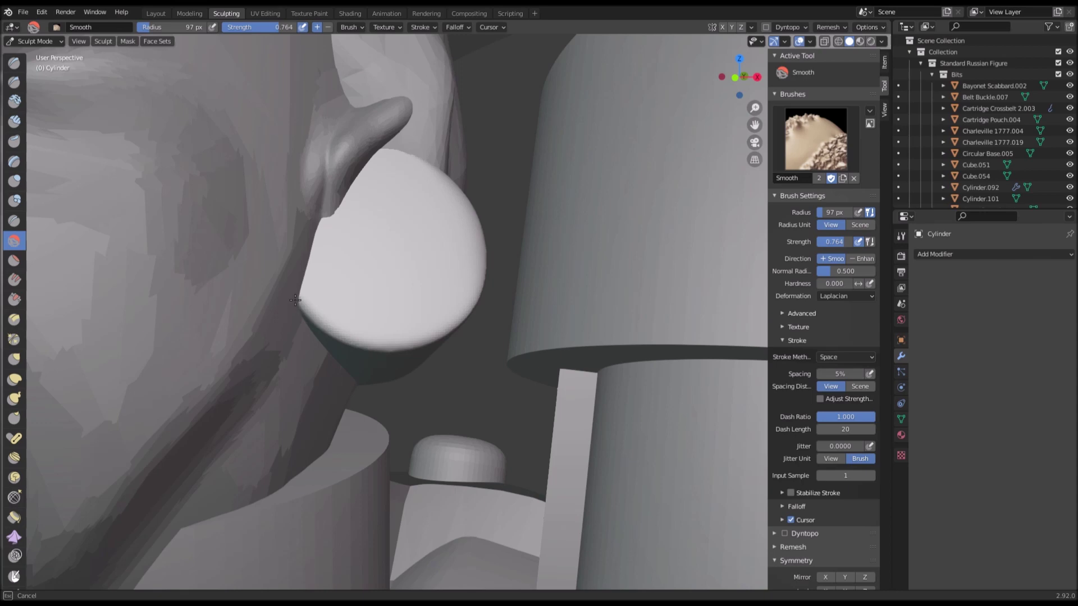
{"action": "middle_click_drag", "start_coordinate": [433, 303], "coordinate": [191, 275]}
{"action": "scroll", "coordinate": [456, 338], "scroll_direction": "up", "scroll_amount": 3}
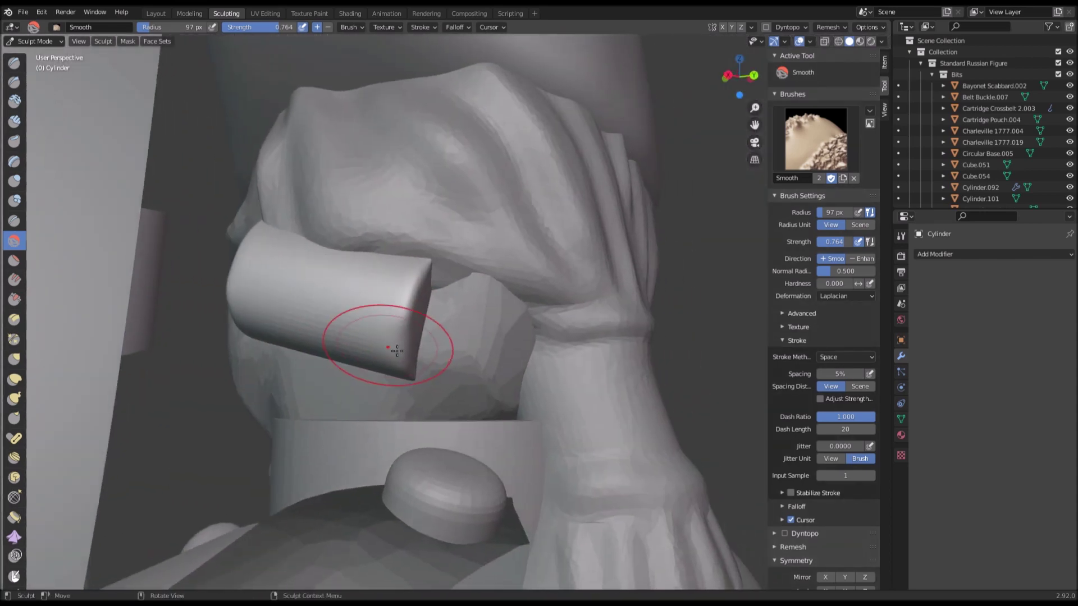
Step: Round the curl cylinder's ends more strongly with the Smooth brush at a 184 px radius
{"action": "key", "text": "g"}
{"action": "middle_click_drag", "start_coordinate": [394, 315], "coordinate": [503, 243]}
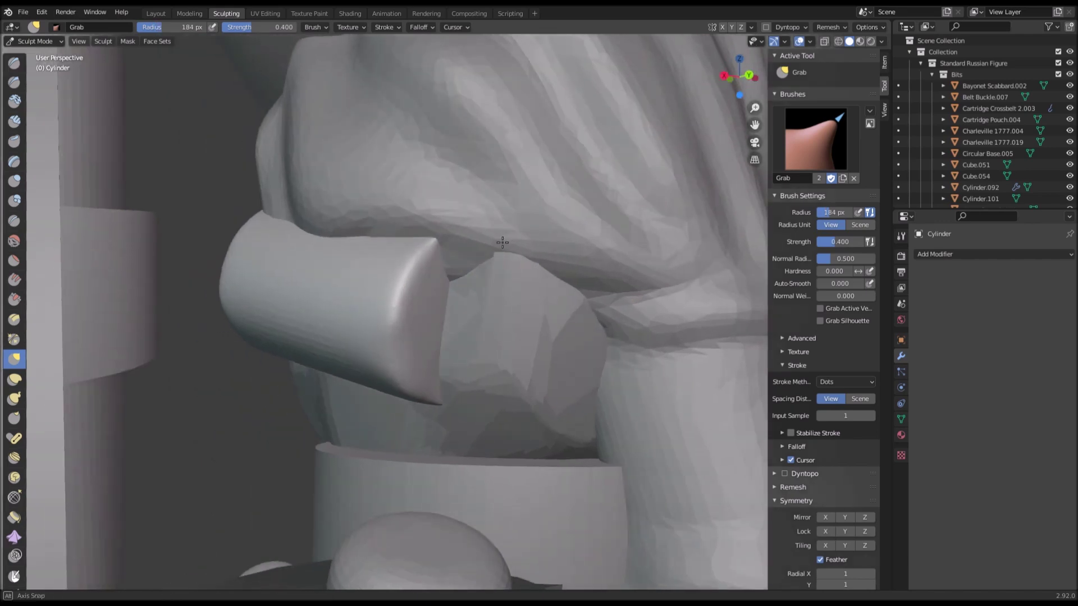
{"action": "left_click", "coordinate": [14, 242]}
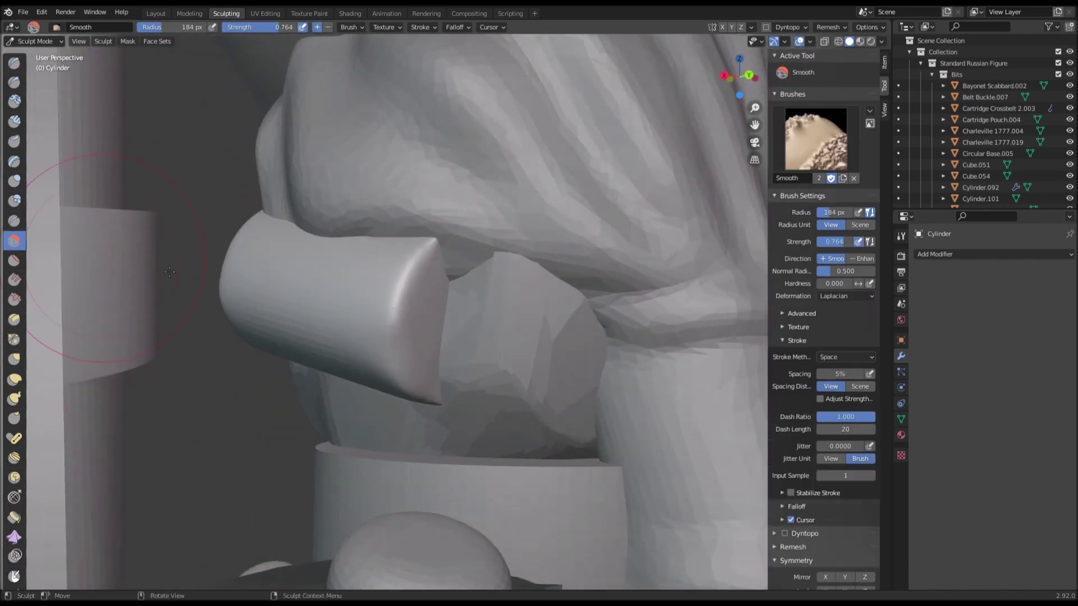
{"action": "scroll", "coordinate": [314, 285], "scroll_direction": "up", "scroll_amount": 4}
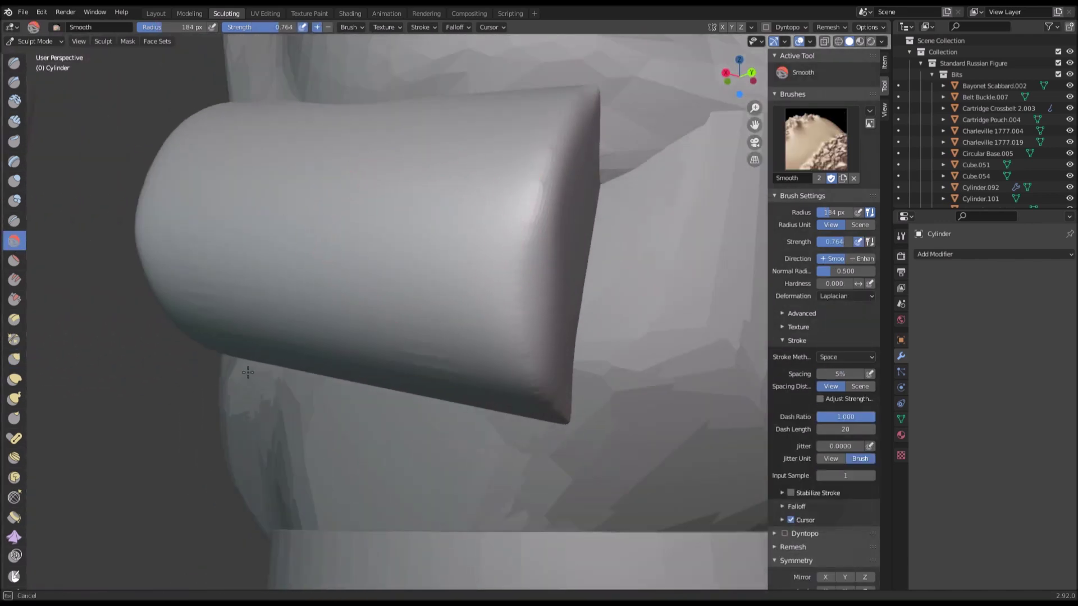
{"action": "mouse_move", "coordinate": [534, 378]}
{"action": "middle_mouse_down"}
{"action": "mouse_move", "coordinate": [508, 320]}
{"action": "mouse_move", "coordinate": [428, 287]}
{"action": "middle_mouse_up"}
{"action": "left_click_drag", "start_coordinate": [435, 218], "coordinate": [435, 270]}
{"action": "middle_click_drag", "start_coordinate": [438, 283], "coordinate": [491, 288]}
{"action": "scroll", "coordinate": [489, 286], "scroll_direction": "down", "scroll_amount": 2}
{"action": "mouse_move", "coordinate": [471, 264]}
{"action": "left_mouse_down"}
{"action": "mouse_move", "coordinate": [466, 303]}
{"action": "mouse_move", "coordinate": [448, 311]}
{"action": "left_mouse_up"}
{"action": "scroll", "coordinate": [281, 327], "scroll_direction": "up", "scroll_amount": 3}
{"action": "scroll", "coordinate": [393, 325], "scroll_direction": "down", "scroll_amount": 2}
Step: Reshape the curl's lower rear corner with the Grab brush at a 184 px radius
{"action": "key", "text": "g"}
{"action": "middle_click_drag", "start_coordinate": [496, 323], "coordinate": [521, 322]}
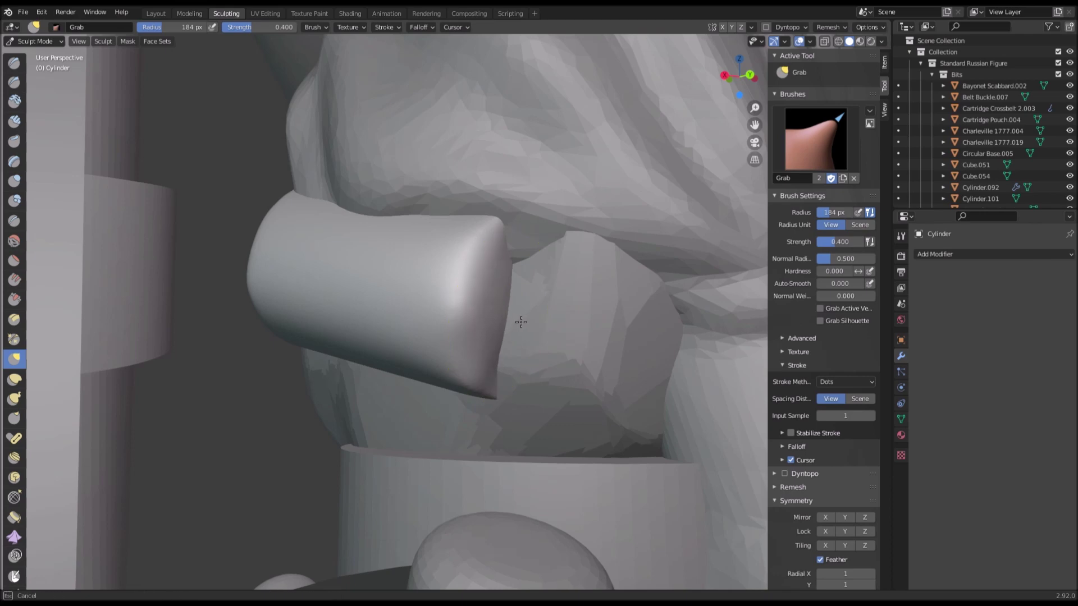
{"action": "scroll", "coordinate": [516, 396], "scroll_direction": "up", "scroll_amount": 1}
{"action": "mouse_move", "coordinate": [519, 375]}
{"action": "left_mouse_down"}
{"action": "mouse_move", "coordinate": [505, 409]}
{"action": "mouse_move", "coordinate": [500, 396]}
{"action": "left_mouse_up"}
{"action": "scroll", "coordinate": [500, 396], "scroll_direction": "down", "scroll_amount": 3}
{"action": "mouse_move", "coordinate": [500, 395]}
{"action": "middle_mouse_down"}
{"action": "mouse_move", "coordinate": [469, 339]}
{"action": "mouse_move", "coordinate": [549, 223]}
{"action": "mouse_move", "coordinate": [537, 190]}
{"action": "middle_mouse_up"}
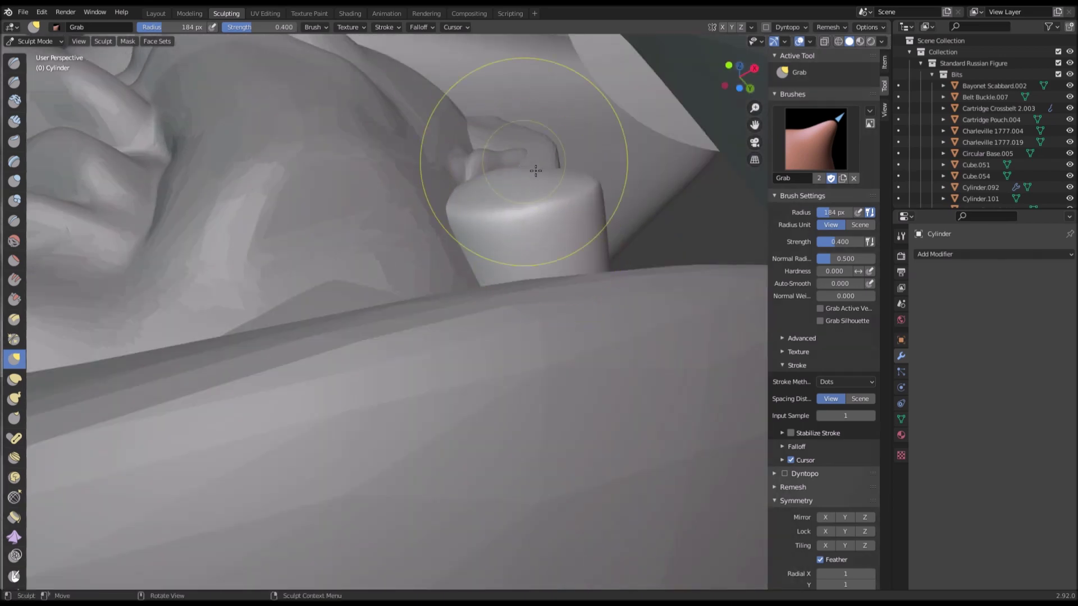
{"action": "mouse_move", "coordinate": [557, 150]}
{"action": "middle_mouse_down"}
{"action": "mouse_move", "coordinate": [440, 197]}
{"action": "mouse_move", "coordinate": [467, 287]}
{"action": "middle_mouse_up"}
{"action": "middle_click_drag", "start_coordinate": [549, 254], "coordinate": [548, 256]}
Step: Smooth the curl's reshaped surface and its front end with the Smooth brush at a 115 px radius
{"action": "right_click", "coordinate": [340, 317]}
{"action": "left_click", "coordinate": [14, 241]}
{"action": "right_click", "coordinate": [268, 258]}
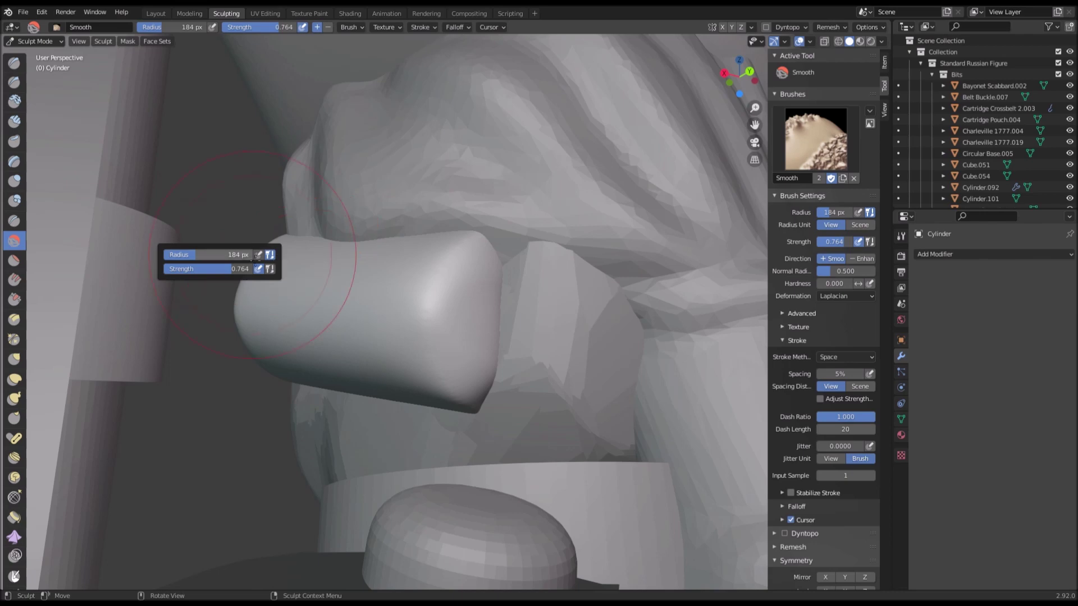
{"action": "left_click_drag", "start_coordinate": [219, 259], "coordinate": [214, 258]}
{"action": "middle_click_drag", "start_coordinate": [427, 268], "coordinate": [415, 286]}
{"action": "middle_click_drag", "start_coordinate": [401, 405], "coordinate": [587, 278]}
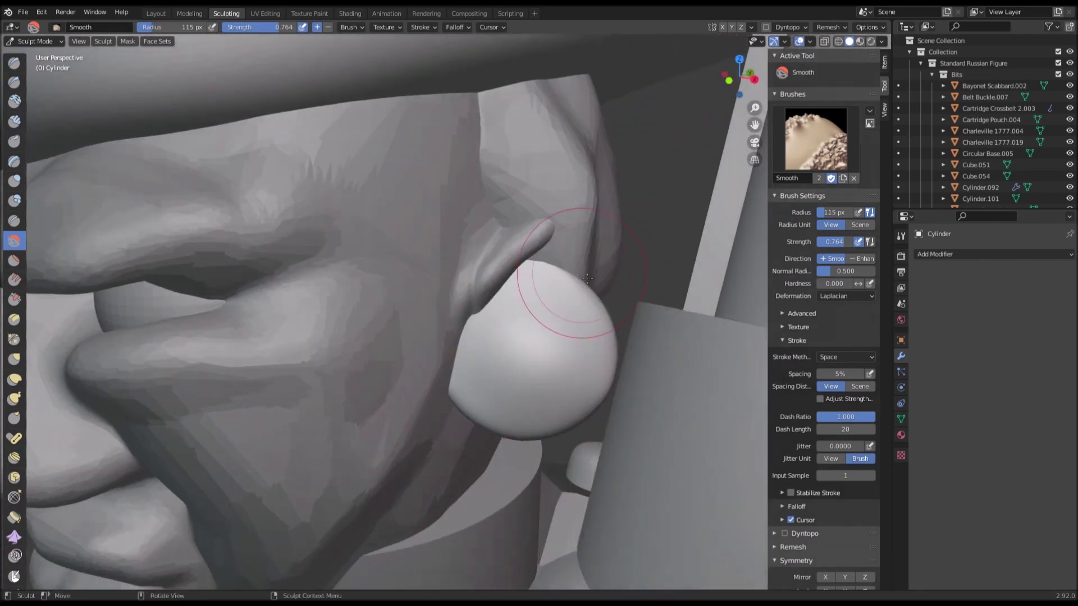
{"action": "middle_click_drag", "start_coordinate": [618, 347], "coordinate": [567, 382]}
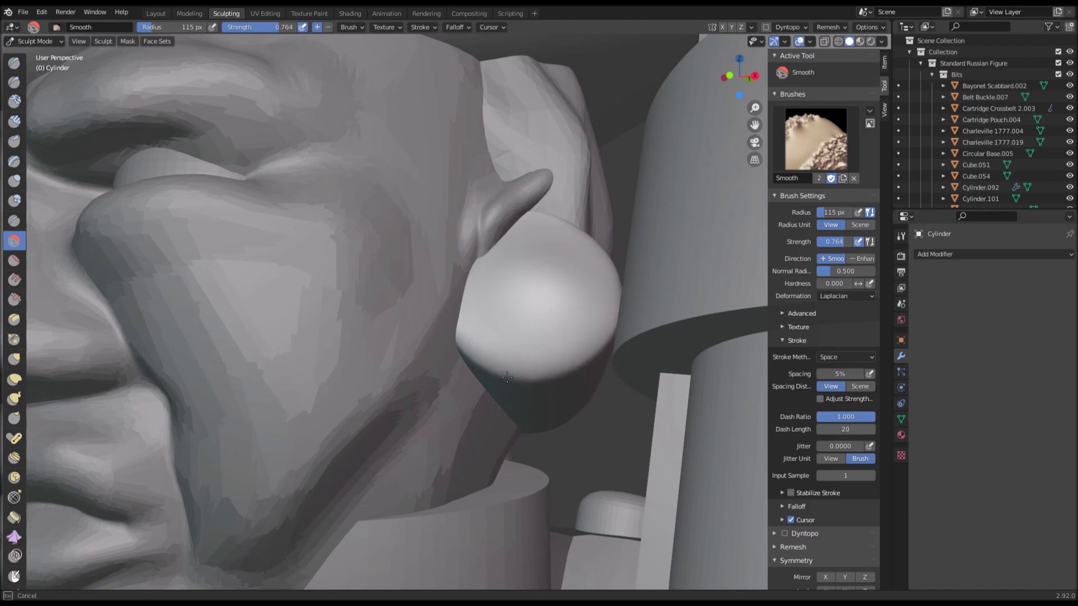
Step: Adjust the curl's rear end against the head with the Grab brush at a 115 px radius
{"action": "mouse_move", "coordinate": [490, 359]}
{"action": "middle_mouse_down"}
{"action": "mouse_move", "coordinate": [512, 325]}
{"action": "mouse_move", "coordinate": [391, 348]}
{"action": "mouse_move", "coordinate": [416, 349]}
{"action": "middle_mouse_up"}
{"action": "key", "text": "g"}
{"action": "left_click_drag", "start_coordinate": [375, 307], "coordinate": [390, 304]}
{"action": "middle_click_drag", "start_coordinate": [391, 305], "coordinate": [421, 295]}
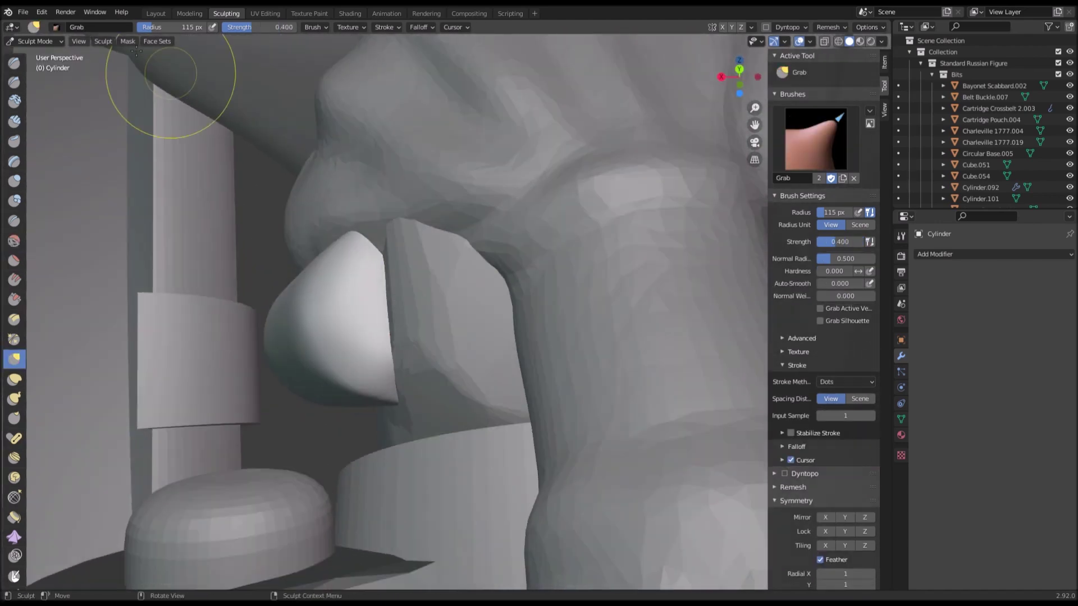
Step: In the Layout workspace, mirror the curl on X about the Circular Base.005 object and apply the Mirror modifier
{"action": "left_click", "coordinate": [147, 14]}
{"action": "middle_click_drag", "start_coordinate": [292, 177], "coordinate": [629, 274]}
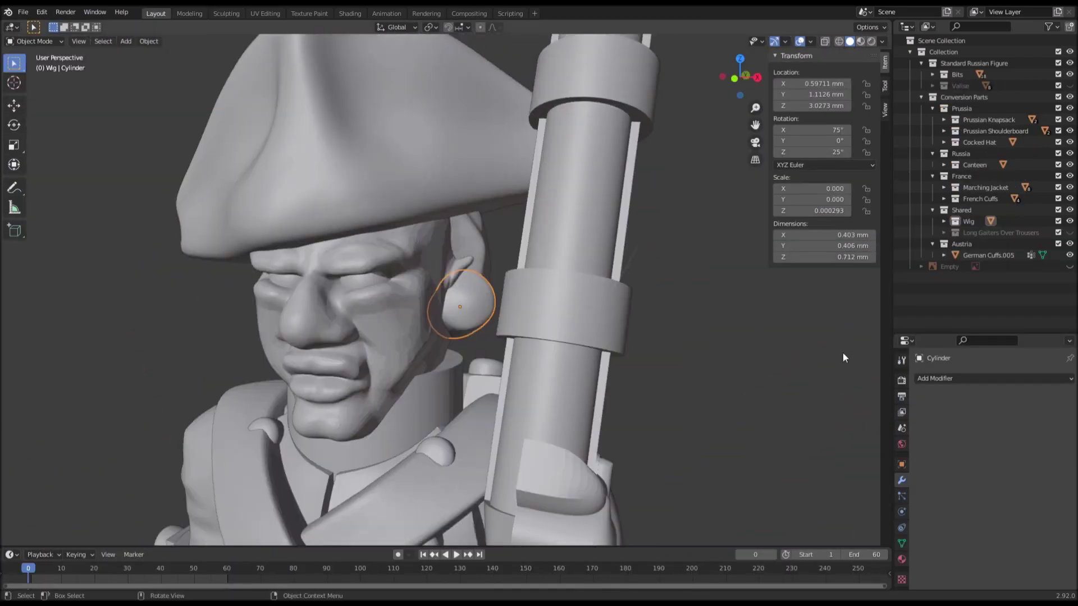
{"action": "middle_click_drag", "start_coordinate": [843, 353], "coordinate": [825, 349]}
{"action": "left_click", "coordinate": [1002, 379]}
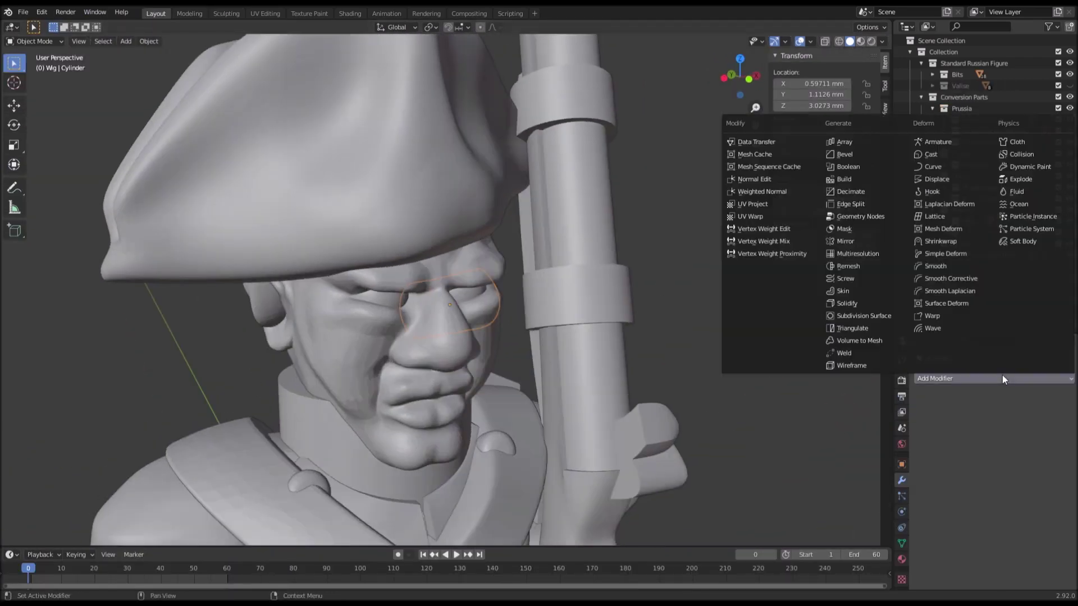
{"action": "left_click", "coordinate": [861, 242]}
{"action": "scroll", "coordinate": [331, 268], "scroll_direction": "down", "scroll_amount": 5}
{"action": "middle_click_drag", "start_coordinate": [440, 204], "coordinate": [451, 110]}
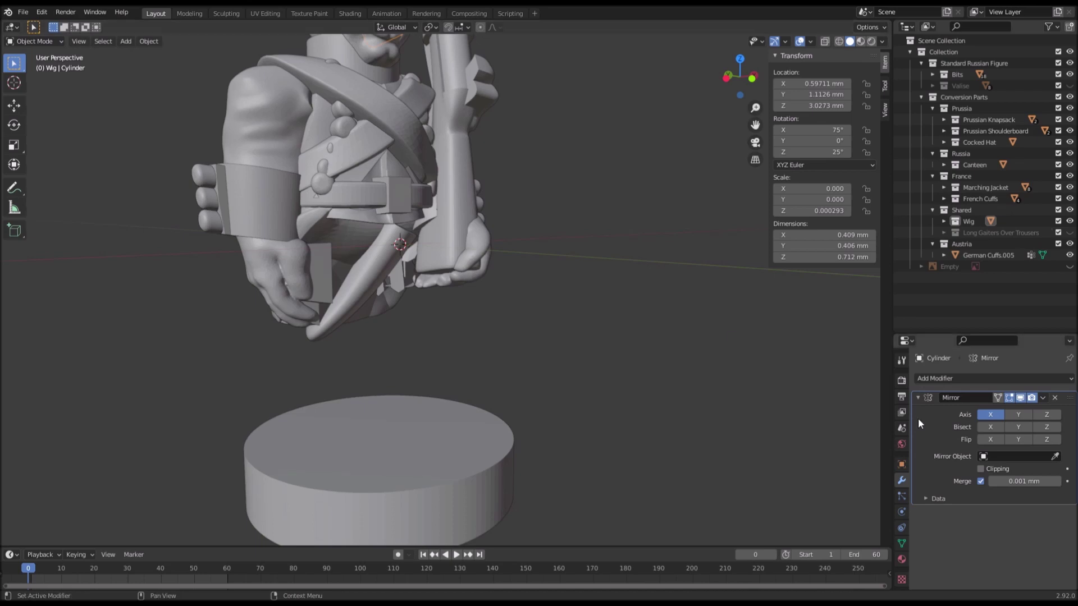
{"action": "middle_click_drag", "start_coordinate": [509, 305], "coordinate": [609, 303]}
{"action": "scroll", "coordinate": [755, 316], "scroll_direction": "up", "scroll_amount": 2}
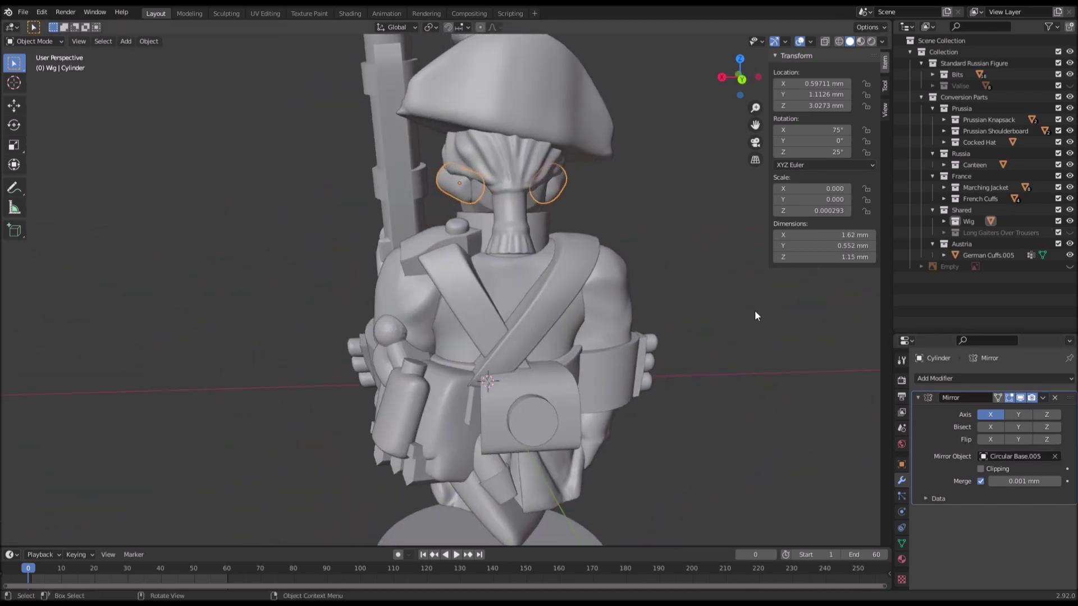
{"action": "left_click", "coordinate": [1042, 397]}
{"action": "left_click", "coordinate": [1032, 410]}
Step: Add a Decimate modifier with ratio 0.1 to the mirrored curls and inspect them from both sides
{"action": "middle_click_drag", "start_coordinate": [662, 315], "coordinate": [466, 319]}
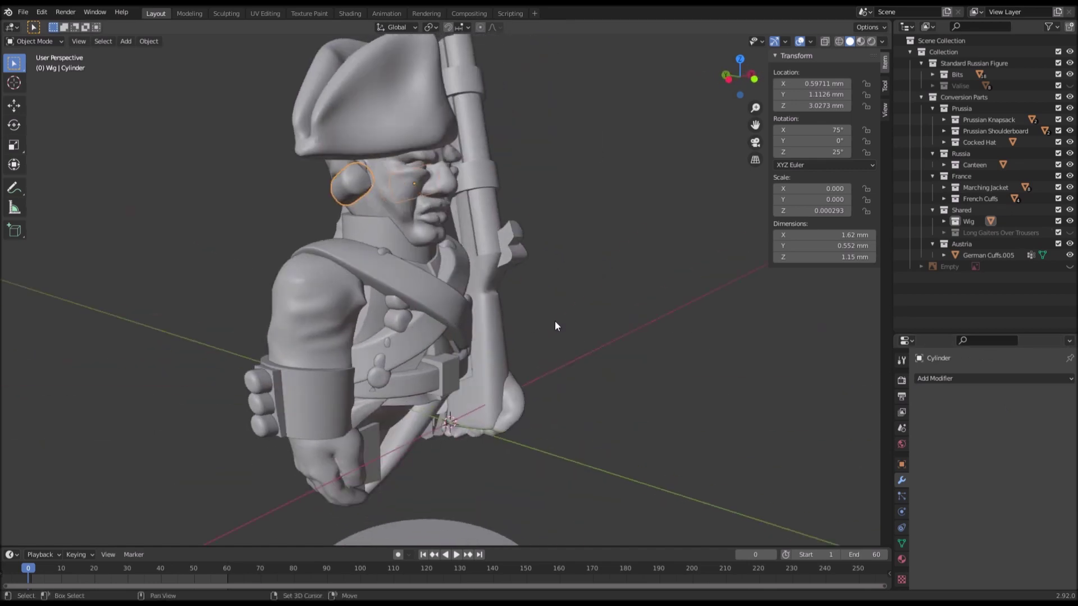
{"action": "middle_click_drag", "start_coordinate": [554, 323], "coordinate": [528, 337]}
{"action": "middle_click_drag", "start_coordinate": [805, 392], "coordinate": [623, 342]}
{"action": "left_click", "coordinate": [941, 379]}
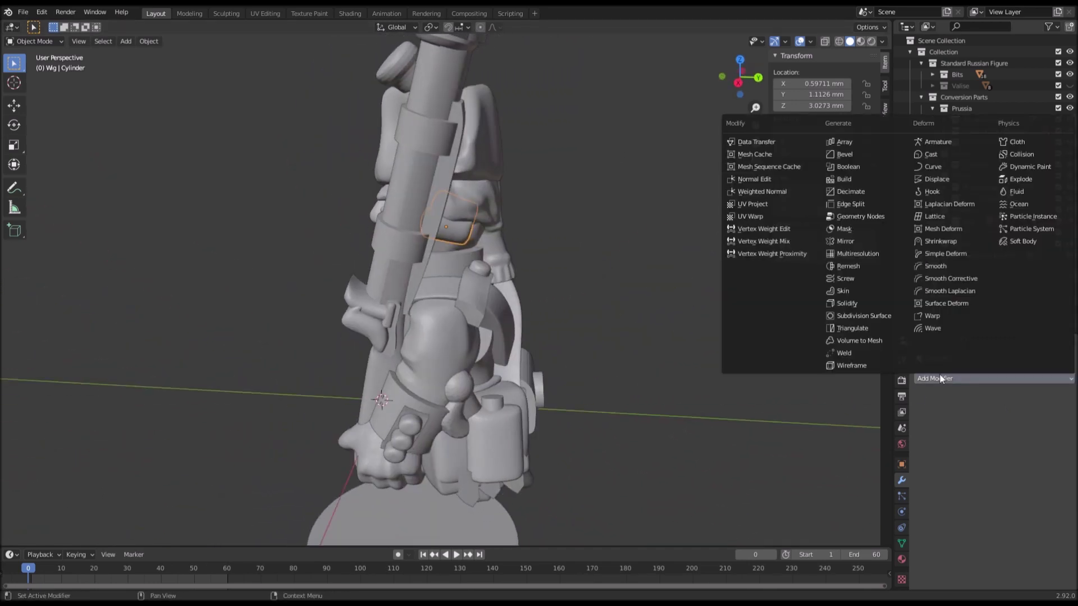
{"action": "left_click", "coordinate": [856, 192]}
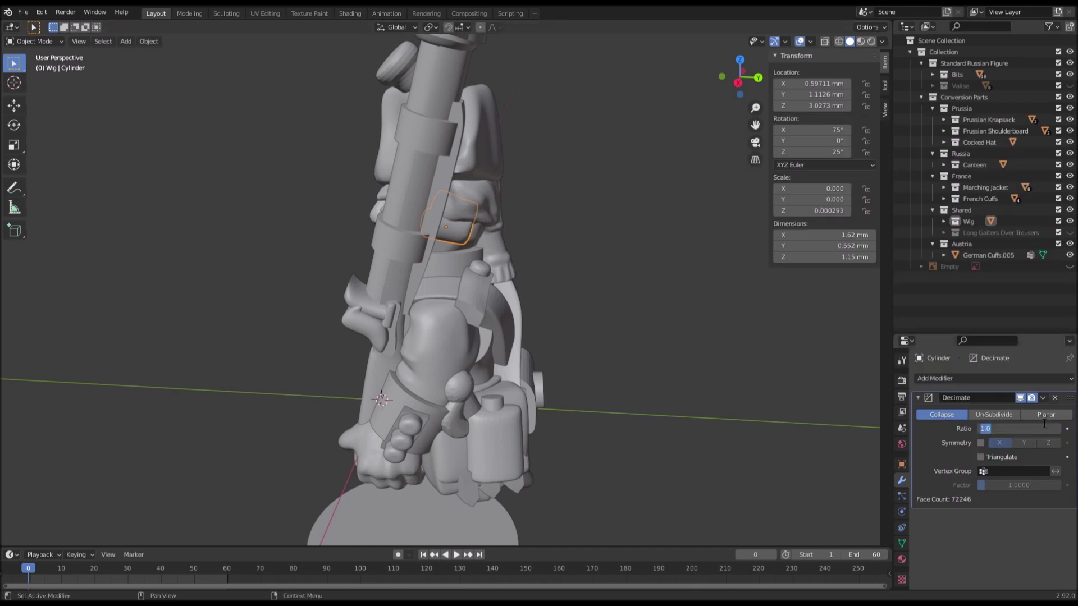
{"action": "key", "text": "Return"}
{"action": "scroll", "coordinate": [608, 415], "scroll_direction": "down", "scroll_amount": 6}
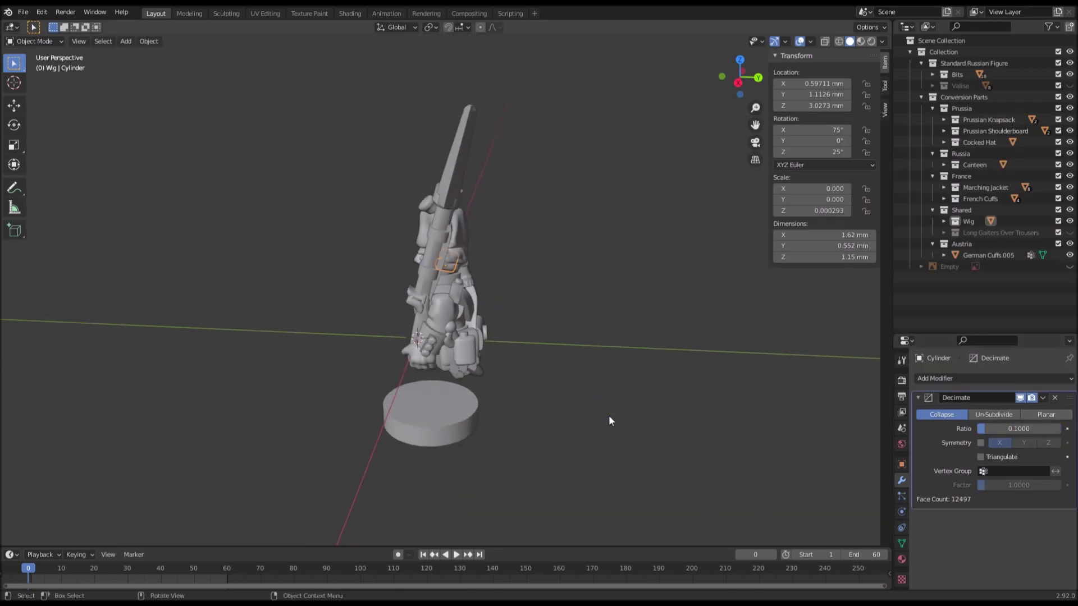
{"action": "middle_click_drag", "start_coordinate": [608, 415], "coordinate": [685, 391]}
{"action": "scroll", "coordinate": [685, 390], "scroll_direction": "up", "scroll_amount": 7}
{"action": "middle_click_drag", "start_coordinate": [634, 308], "coordinate": [698, 332]}
{"action": "scroll", "coordinate": [497, 225], "scroll_direction": "up", "scroll_amount": 4}
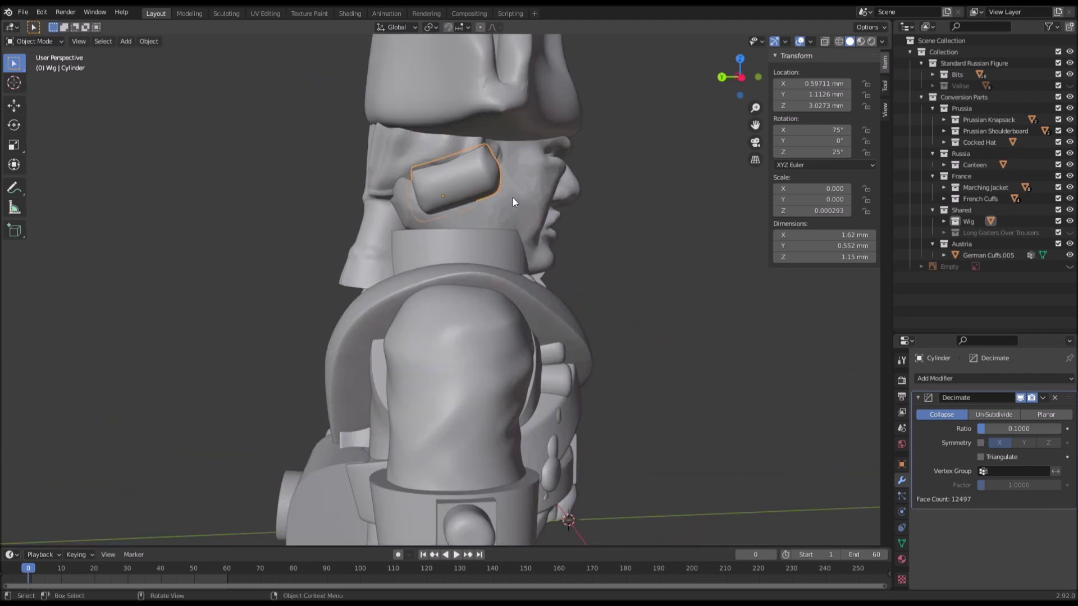
{"action": "scroll", "coordinate": [515, 225], "scroll_direction": "up", "scroll_amount": 3}
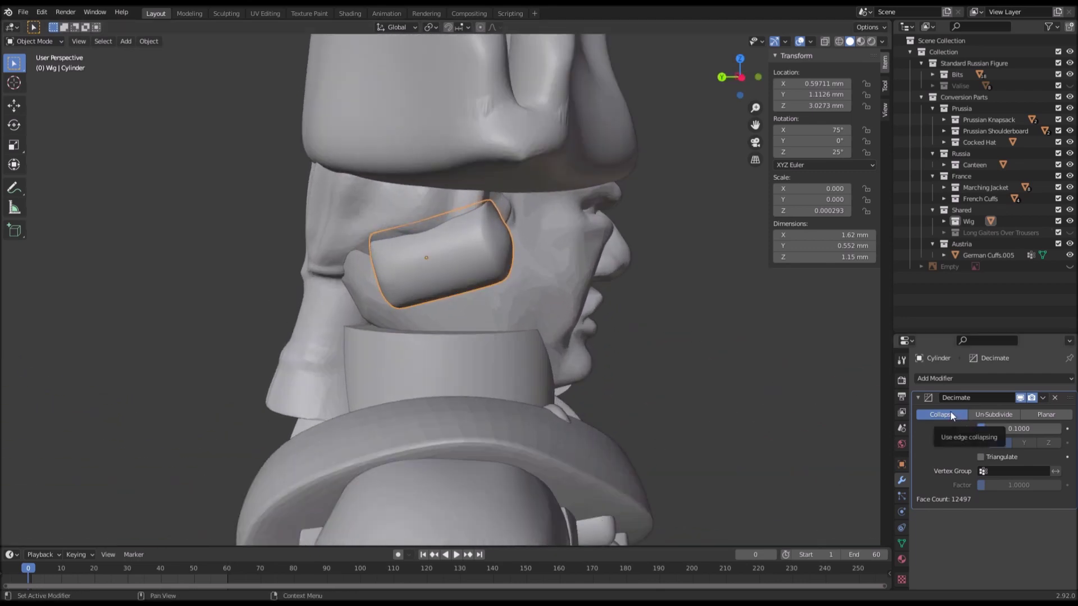
Step: Switch the curls' Decimate modifier to Planar and unhide the Empty reference image
{"action": "left_click", "coordinate": [1046, 415]}
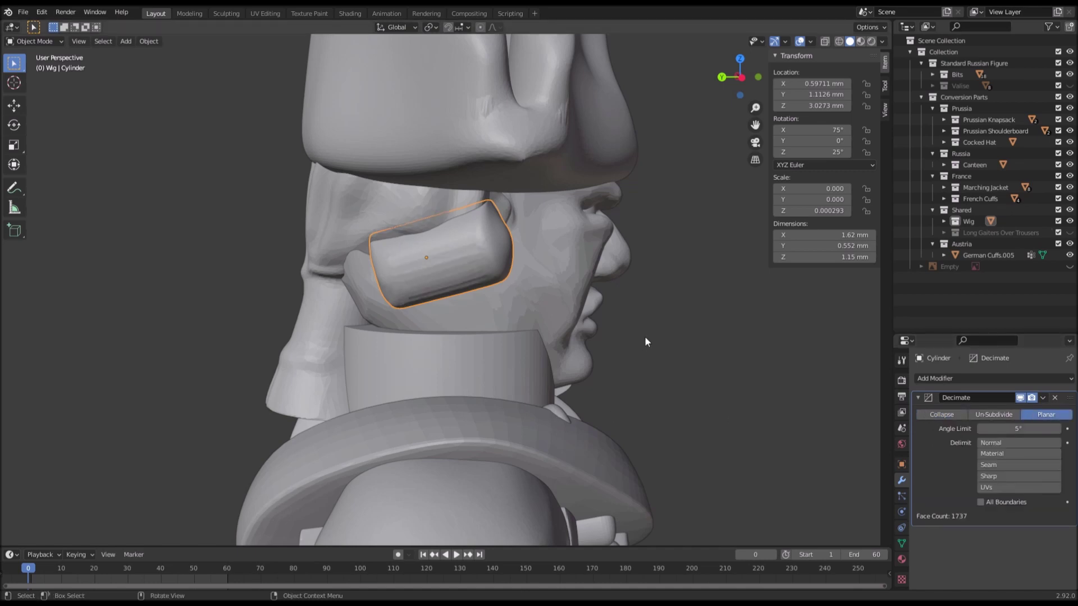
{"action": "middle_click_drag", "start_coordinate": [645, 337], "coordinate": [537, 345]}
{"action": "scroll", "coordinate": [552, 336], "scroll_direction": "down", "scroll_amount": 6}
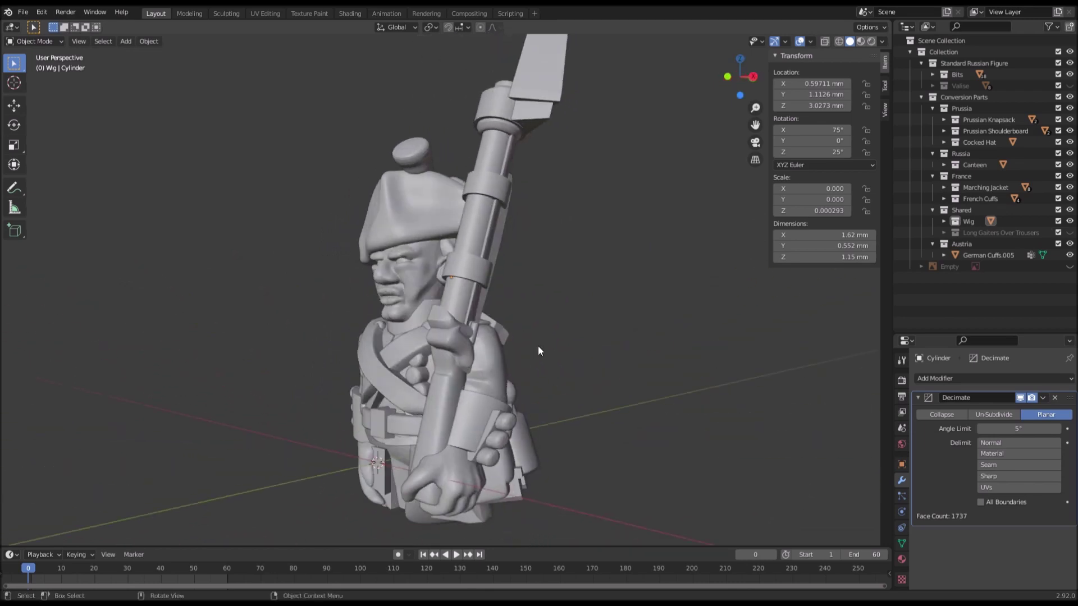
{"action": "left_click", "coordinate": [1069, 266]}
Step: Select the Queue (Pigtail) hair and remove its Decimate modifier
{"action": "middle_click_drag", "start_coordinate": [674, 318], "coordinate": [443, 320]}
{"action": "scroll", "coordinate": [481, 235], "scroll_direction": "up", "scroll_amount": 3}
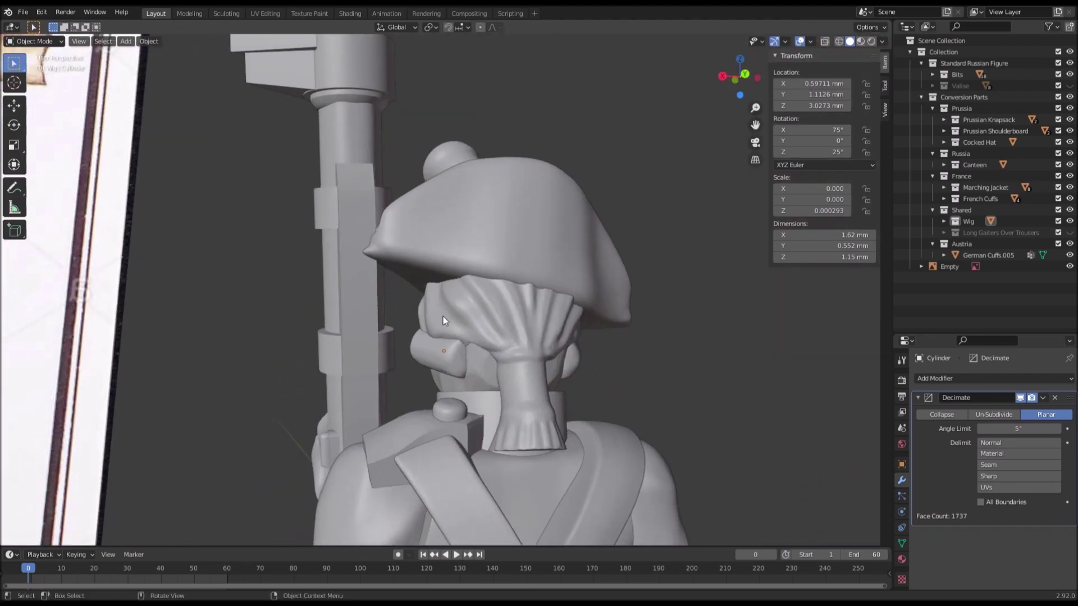
{"action": "left_click", "coordinate": [443, 321]}
{"action": "scroll", "coordinate": [443, 320], "scroll_direction": "up", "scroll_amount": 2}
{"action": "left_click", "coordinate": [1055, 398]}
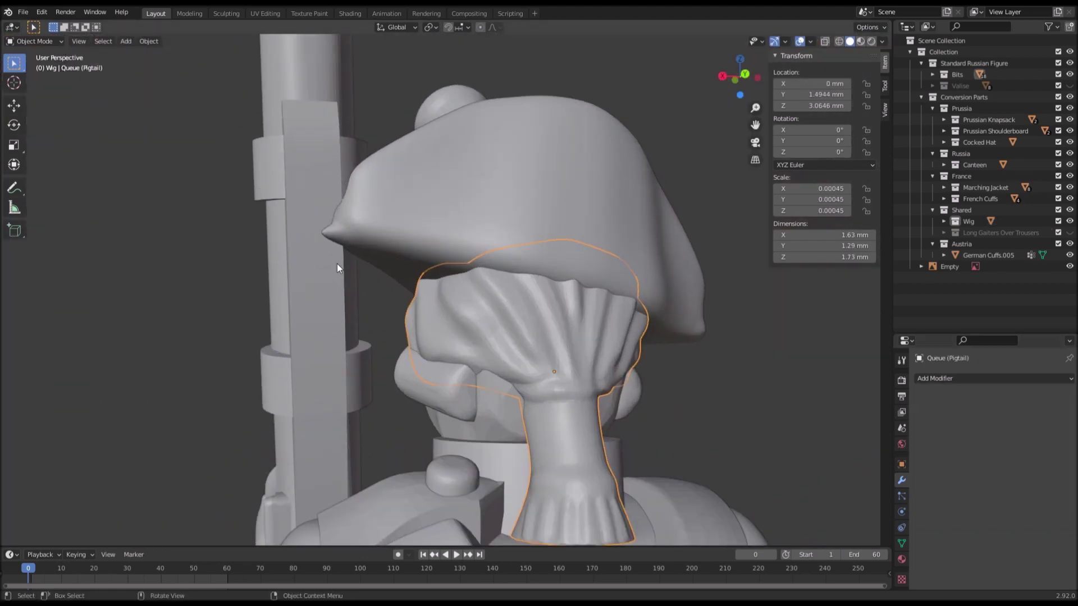
Step: In the Sculpting workspace, enlarge the Grab brush to 156 px and pull the queue hair's side edge in toward the head
{"action": "left_click", "coordinate": [226, 13]}
{"action": "scroll", "coordinate": [513, 385], "scroll_direction": "down", "scroll_amount": 5}
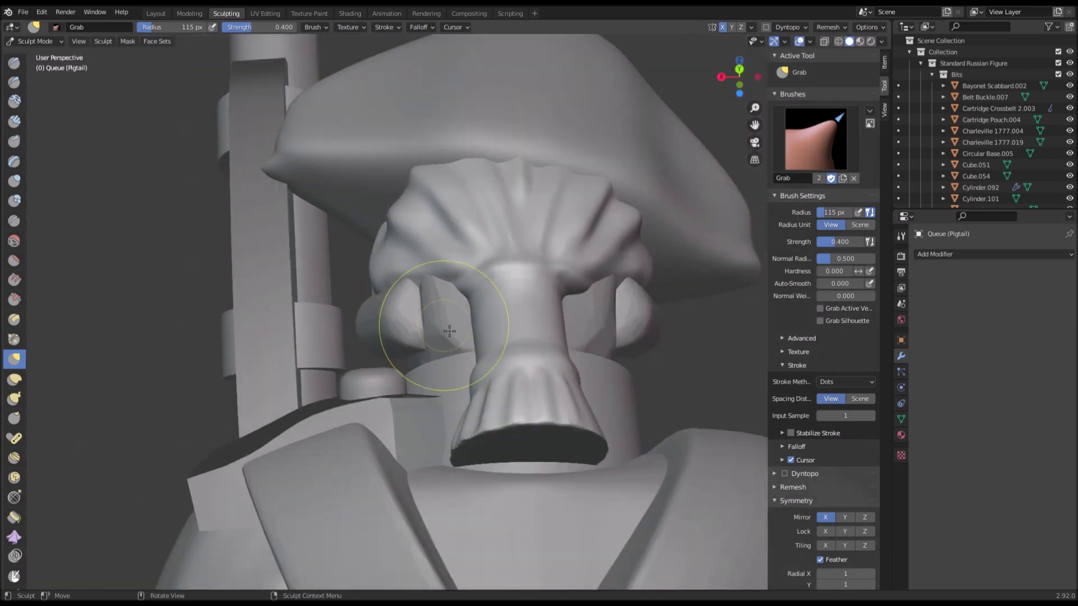
{"action": "middle_click_drag", "start_coordinate": [377, 295], "coordinate": [411, 339], "text": "shift"}
{"action": "scroll", "coordinate": [410, 339], "scroll_direction": "up", "scroll_amount": 3}
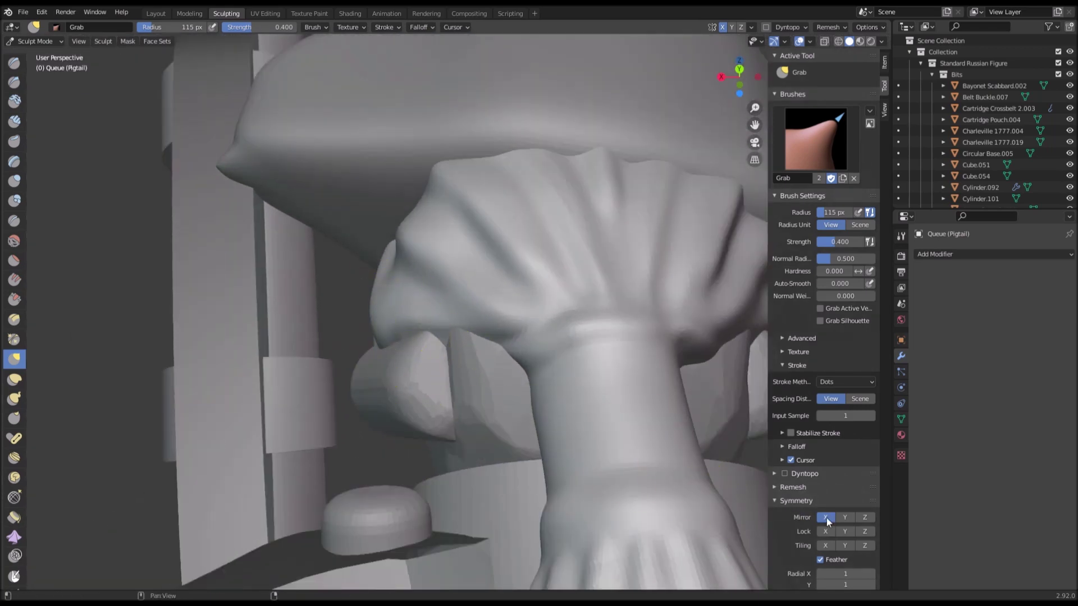
{"action": "key", "text": "f"}
{"action": "left_click", "coordinate": [349, 289]}
{"action": "mouse_move", "coordinate": [349, 288]}
{"action": "middle_mouse_down"}
{"action": "mouse_move", "coordinate": [405, 272]}
{"action": "mouse_move", "coordinate": [393, 274]}
{"action": "middle_mouse_up"}
{"action": "scroll", "coordinate": [402, 332], "scroll_direction": "down", "scroll_amount": 3}
{"action": "left_click_drag", "start_coordinate": [380, 336], "coordinate": [434, 322]}
{"action": "scroll", "coordinate": [421, 292], "scroll_direction": "up", "scroll_amount": 2}
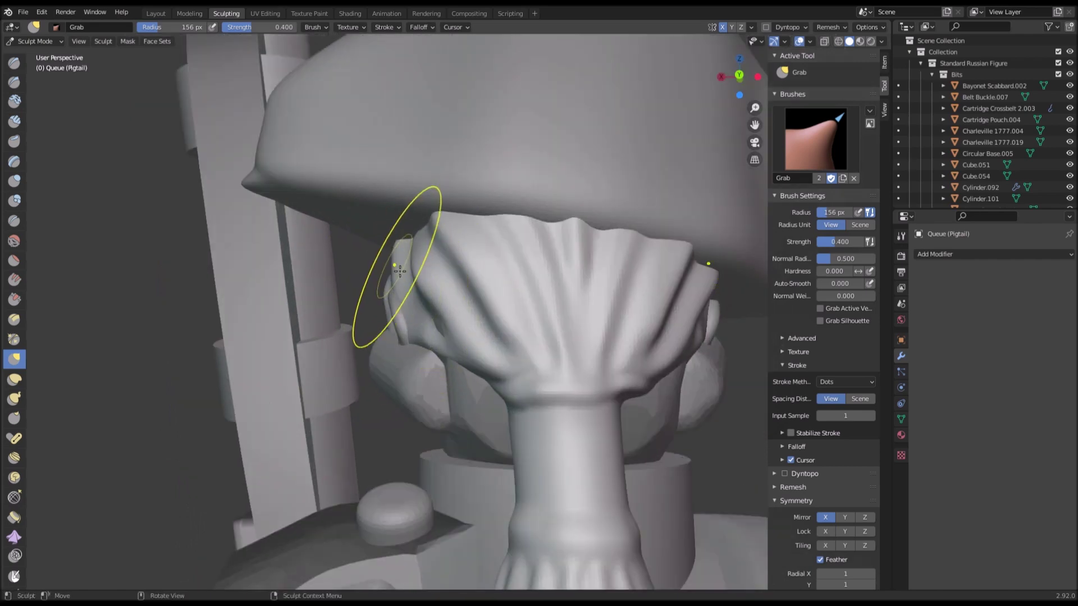
Step: Reshape the side edge of the queue hair under the hat brim with several Grab strokes
{"action": "scroll", "coordinate": [412, 314], "scroll_direction": "up", "scroll_amount": 3}
{"action": "scroll", "coordinate": [411, 314], "scroll_direction": "up", "scroll_amount": 1}
{"action": "mouse_move", "coordinate": [395, 342]}
{"action": "left_mouse_down"}
{"action": "mouse_move", "coordinate": [397, 361]}
{"action": "mouse_move", "coordinate": [396, 323]}
{"action": "left_mouse_up"}
{"action": "mouse_move", "coordinate": [375, 306]}
{"action": "middle_mouse_down"}
{"action": "mouse_move", "coordinate": [404, 312]}
{"action": "mouse_move", "coordinate": [379, 272]}
{"action": "middle_mouse_up"}
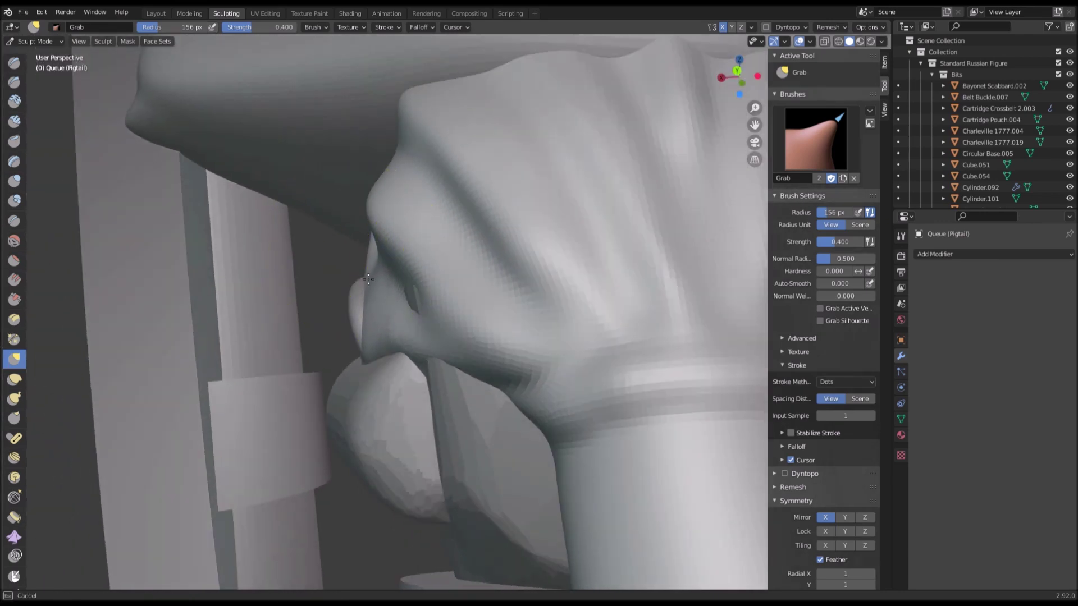
{"action": "scroll", "coordinate": [383, 292], "scroll_direction": "up", "scroll_amount": 2}
{"action": "mouse_move", "coordinate": [384, 295]}
{"action": "left_mouse_down"}
{"action": "mouse_move", "coordinate": [360, 290]}
{"action": "mouse_move", "coordinate": [362, 247]}
{"action": "left_mouse_up"}
{"action": "mouse_move", "coordinate": [362, 247]}
{"action": "middle_mouse_down"}
{"action": "mouse_move", "coordinate": [552, 282]}
{"action": "mouse_move", "coordinate": [481, 304]}
{"action": "mouse_move", "coordinate": [376, 269]}
{"action": "middle_mouse_up"}
{"action": "left_click_drag", "start_coordinate": [375, 270], "coordinate": [363, 259]}
{"action": "mouse_move", "coordinate": [347, 239]}
{"action": "middle_mouse_down"}
{"action": "mouse_move", "coordinate": [522, 329]}
{"action": "mouse_move", "coordinate": [377, 292]}
{"action": "middle_mouse_up"}
{"action": "mouse_move", "coordinate": [377, 292]}
{"action": "left_mouse_down"}
{"action": "mouse_move", "coordinate": [395, 318]}
{"action": "mouse_move", "coordinate": [379, 335]}
{"action": "left_mouse_up"}
Step: Adjust the lower side edge of the queue hair with Grab so it fits against the wig curl
{"action": "mouse_move", "coordinate": [488, 284]}
{"action": "middle_mouse_down"}
{"action": "mouse_move", "coordinate": [433, 277]}
{"action": "mouse_move", "coordinate": [544, 342]}
{"action": "mouse_move", "coordinate": [402, 342]}
{"action": "middle_mouse_up"}
{"action": "left_click_drag", "start_coordinate": [402, 342], "coordinate": [416, 360]}
{"action": "scroll", "coordinate": [416, 361], "scroll_direction": "up", "scroll_amount": 4}
{"action": "middle_click_drag", "start_coordinate": [416, 360], "coordinate": [393, 355]}
{"action": "mouse_move", "coordinate": [339, 387]}
{"action": "left_mouse_down"}
{"action": "mouse_move", "coordinate": [344, 400]}
{"action": "mouse_move", "coordinate": [333, 365]}
{"action": "left_mouse_up"}
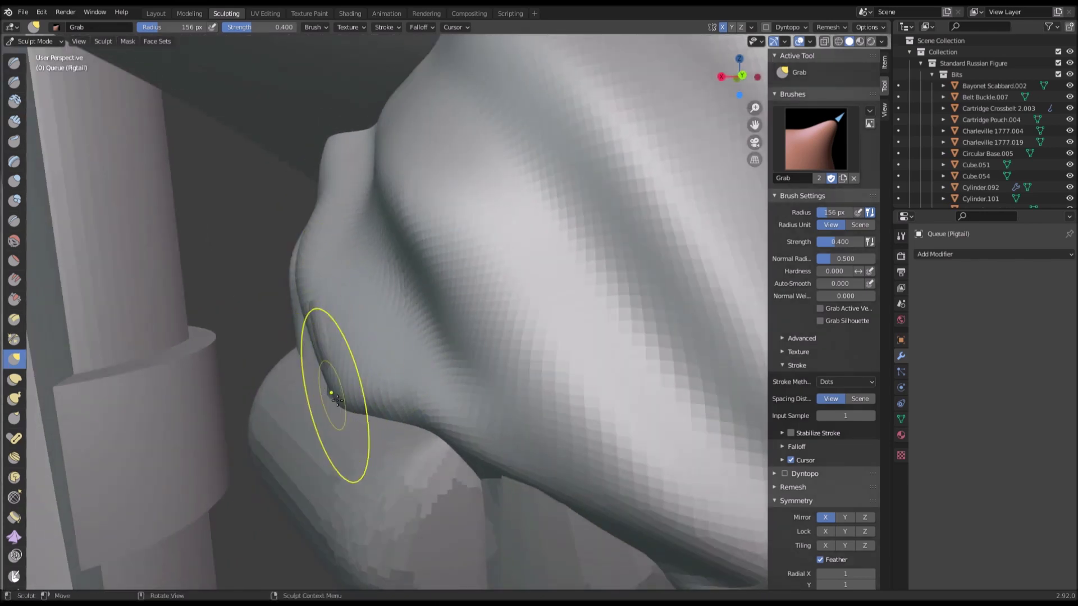
{"action": "middle_click_drag", "start_coordinate": [337, 385], "coordinate": [388, 262]}
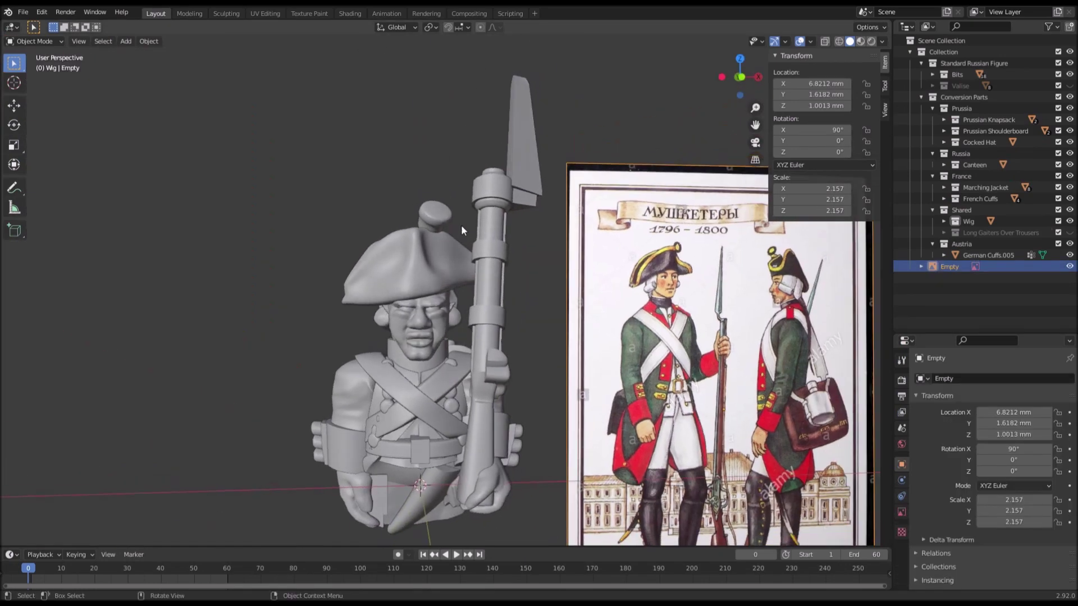
Step: In the Layout workspace, unhide the Long Gaiters Over Trousers collection beside the musketeer reference
{"action": "left_click", "coordinate": [382, 149]}
{"action": "scroll", "coordinate": [382, 148], "scroll_direction": "down", "scroll_amount": 2}
{"action": "middle_click_drag", "start_coordinate": [446, 259], "coordinate": [438, 234]}
{"action": "middle_click_drag", "start_coordinate": [507, 275], "coordinate": [487, 254], "text": "shift"}
{"action": "scroll", "coordinate": [392, 272], "scroll_direction": "up", "scroll_amount": 2}
{"action": "left_click", "coordinate": [475, 305]}
{"action": "left_click", "coordinate": [358, 287]}
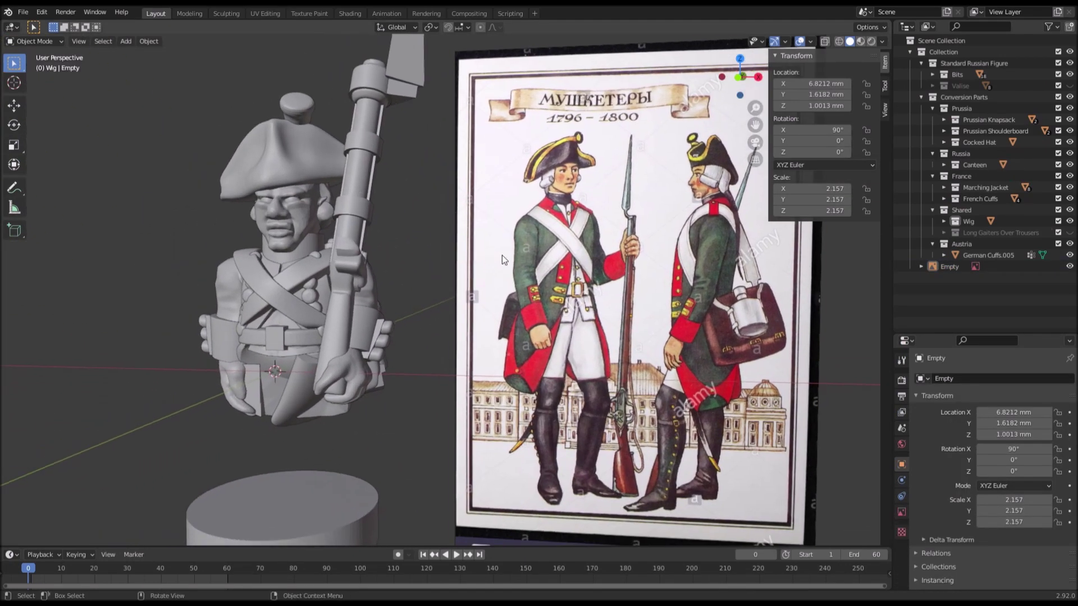
{"action": "left_click", "coordinate": [1069, 234]}
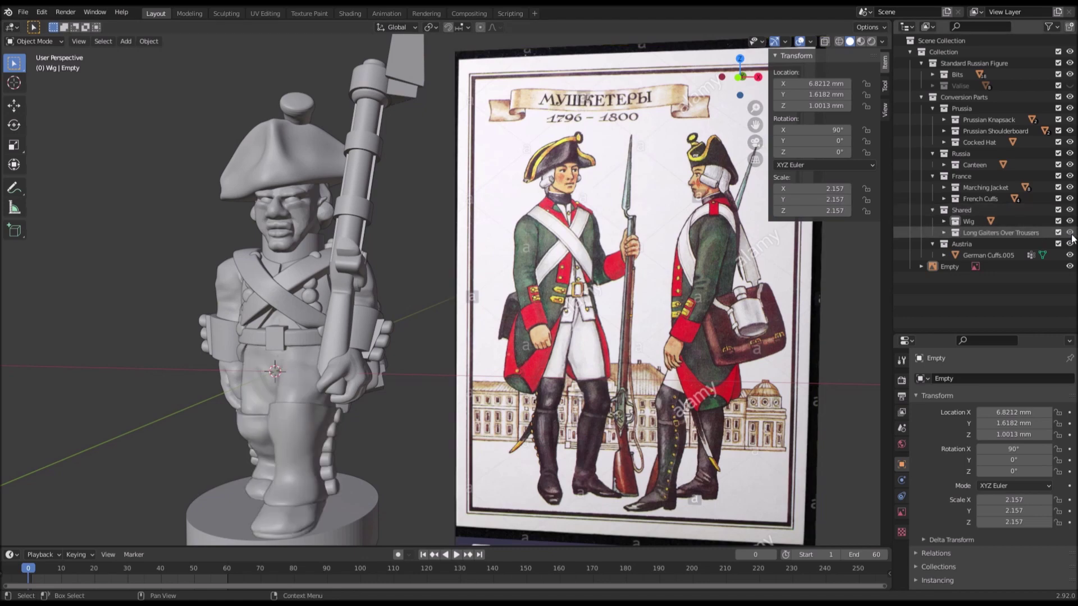
Step: Inspect the trousers up close, select them, and compare the whole figure with the musketeer reference in front view
{"action": "middle_click_drag", "start_coordinate": [561, 252], "coordinate": [604, 225]}
{"action": "scroll", "coordinate": [595, 243], "scroll_direction": "up", "scroll_amount": 3}
{"action": "middle_click_drag", "start_coordinate": [482, 329], "coordinate": [396, 280]}
{"action": "scroll", "coordinate": [490, 191], "scroll_direction": "up", "scroll_amount": 3}
{"action": "middle_click_drag", "start_coordinate": [485, 201], "coordinate": [457, 240]}
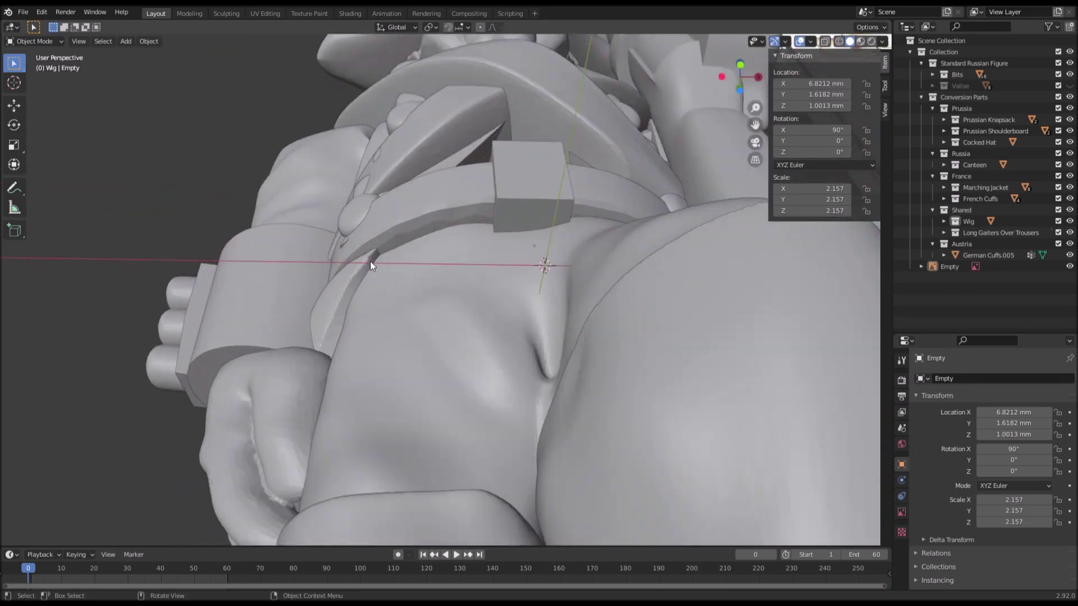
{"action": "left_click", "coordinate": [438, 271]}
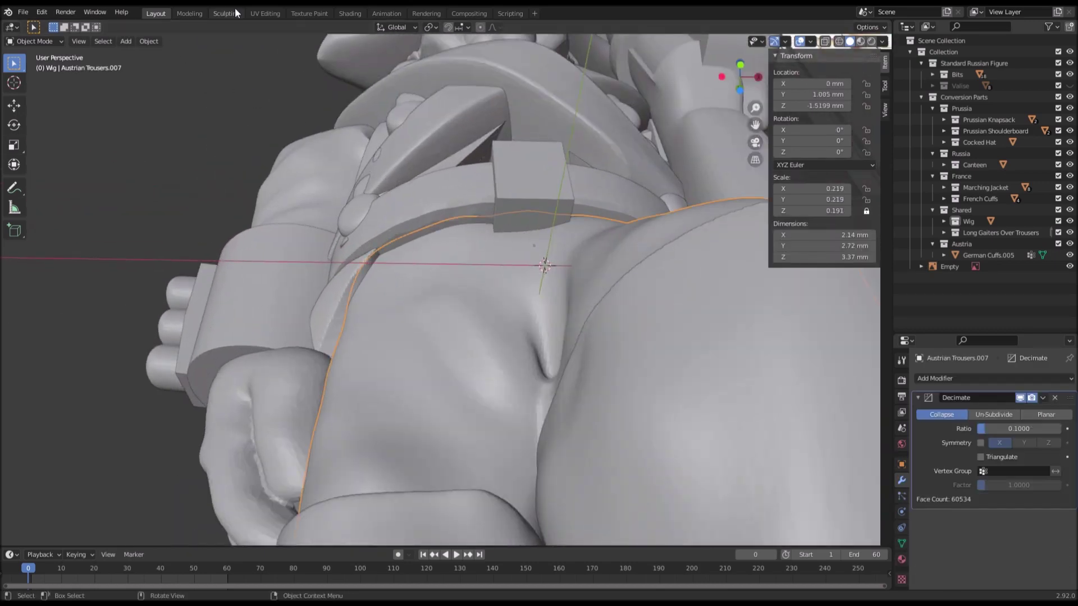
{"action": "scroll", "coordinate": [410, 189], "scroll_direction": "down", "scroll_amount": 5}
{"action": "middle_click_drag", "start_coordinate": [409, 189], "coordinate": [320, 309]}
{"action": "scroll", "coordinate": [336, 312], "scroll_direction": "down", "scroll_amount": 5}
{"action": "key", "text": "KP_1"}
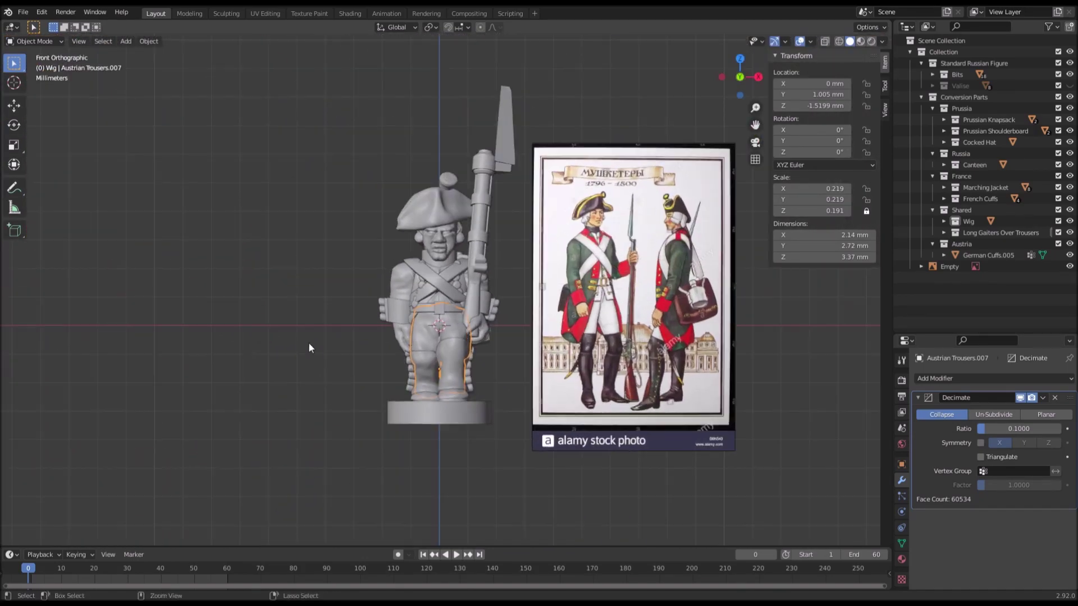
{"action": "scroll", "coordinate": [312, 340], "scroll_direction": "up", "scroll_amount": 3}
{"action": "middle_click_drag", "start_coordinate": [452, 315], "coordinate": [395, 325], "text": "shift"}
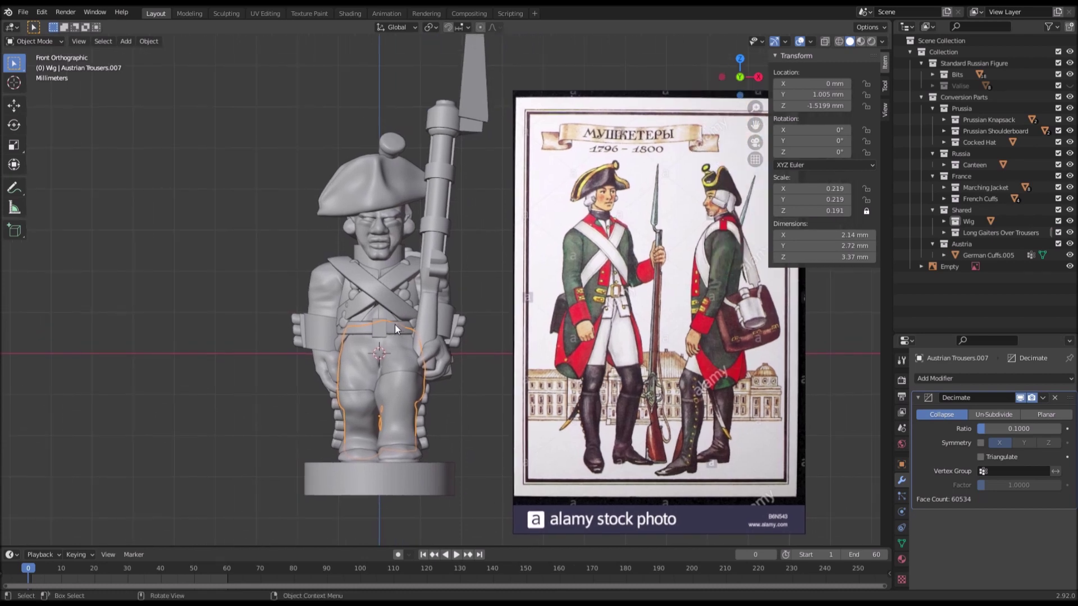
{"action": "scroll", "coordinate": [395, 322], "scroll_direction": "up", "scroll_amount": 2}
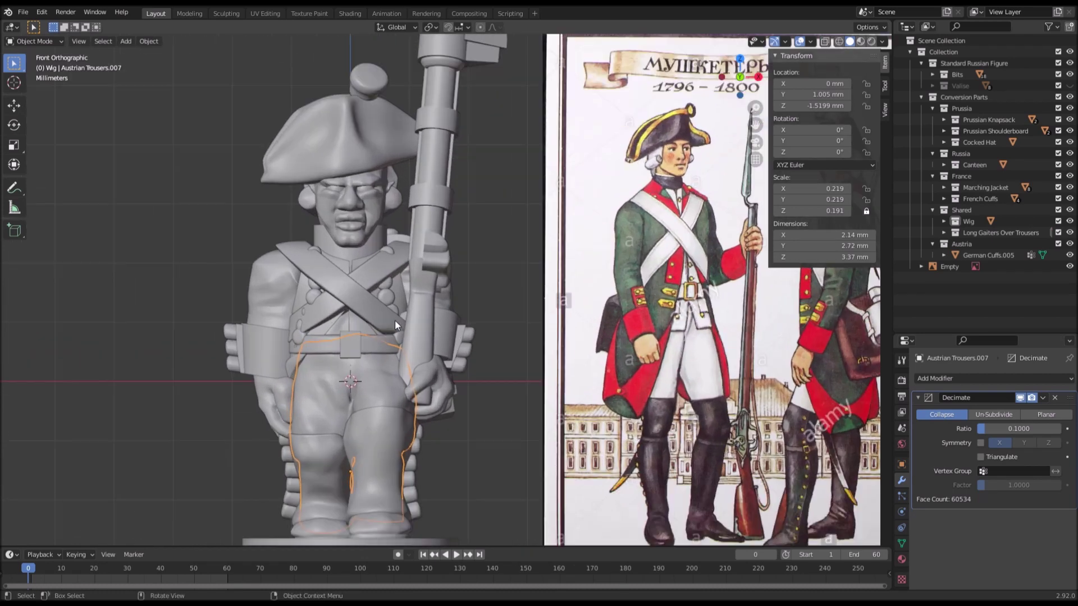
Step: Select the jacket buttons, compare the chest with the reference, and delete the buttons
{"action": "left_click", "coordinate": [383, 286]}
{"action": "scroll", "coordinate": [384, 287], "scroll_direction": "up", "scroll_amount": 2}
{"action": "scroll", "coordinate": [384, 286], "scroll_direction": "down", "scroll_amount": 2}
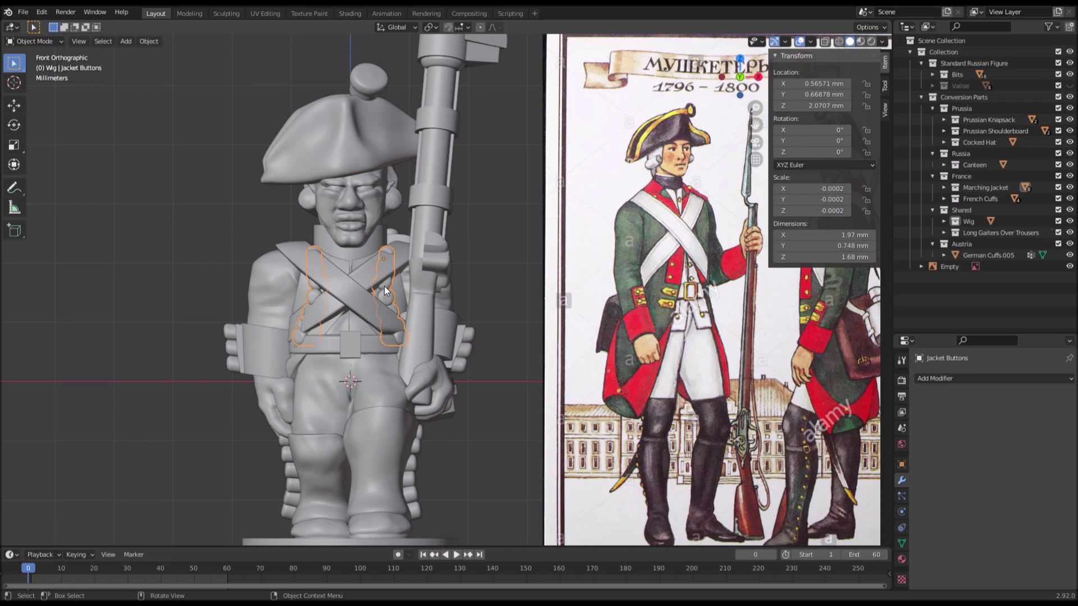
{"action": "middle_click_drag", "start_coordinate": [659, 284], "coordinate": [511, 320]}
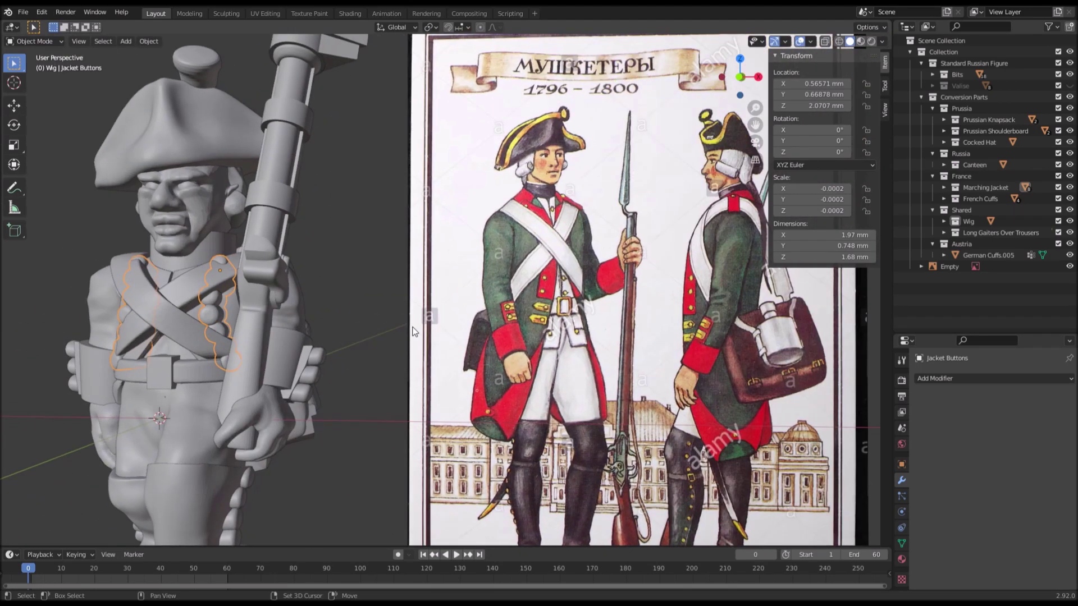
{"action": "scroll", "coordinate": [511, 320], "scroll_direction": "up", "scroll_amount": 2}
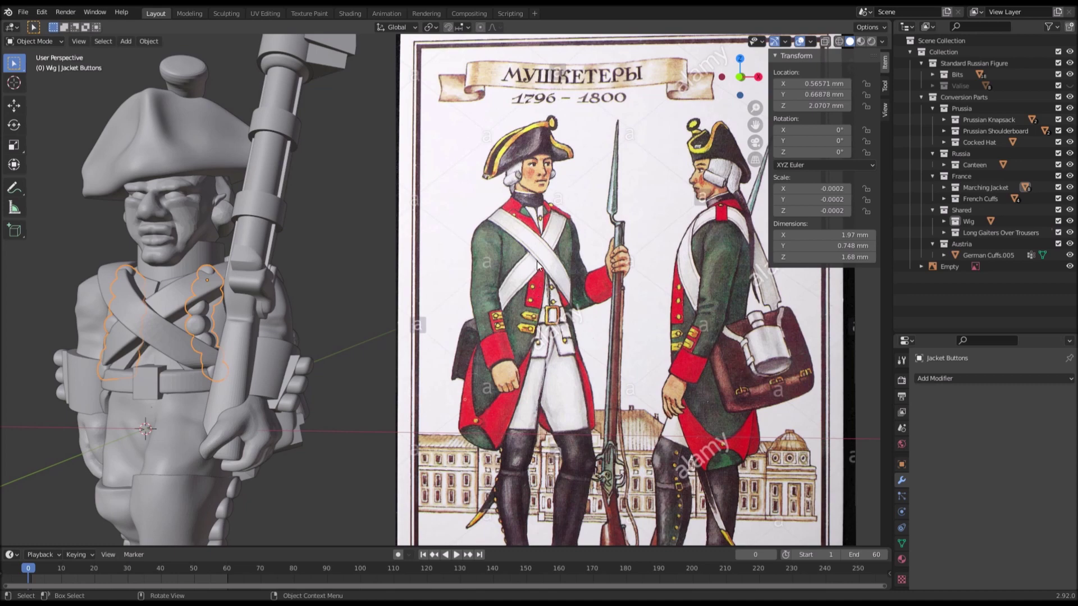
{"action": "middle_click_drag", "start_coordinate": [372, 269], "coordinate": [406, 266]}
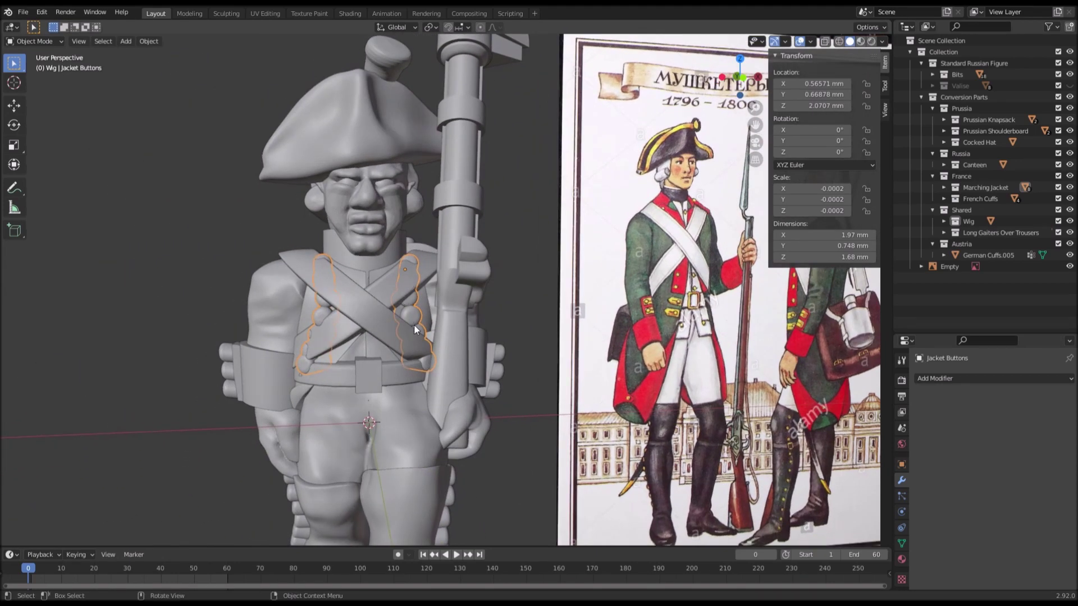
{"action": "middle_click_drag", "start_coordinate": [419, 325], "coordinate": [410, 308]}
{"action": "middle_click_drag", "start_coordinate": [519, 287], "coordinate": [426, 340]}
{"action": "scroll", "coordinate": [494, 309], "scroll_direction": "up", "scroll_amount": 2}
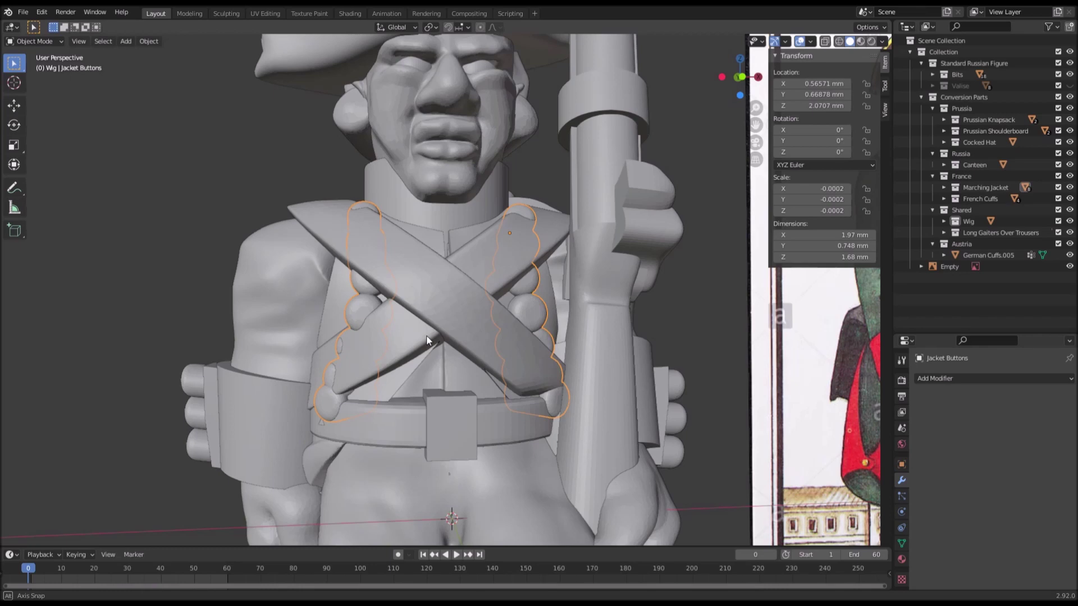
{"action": "key", "text": "x"}
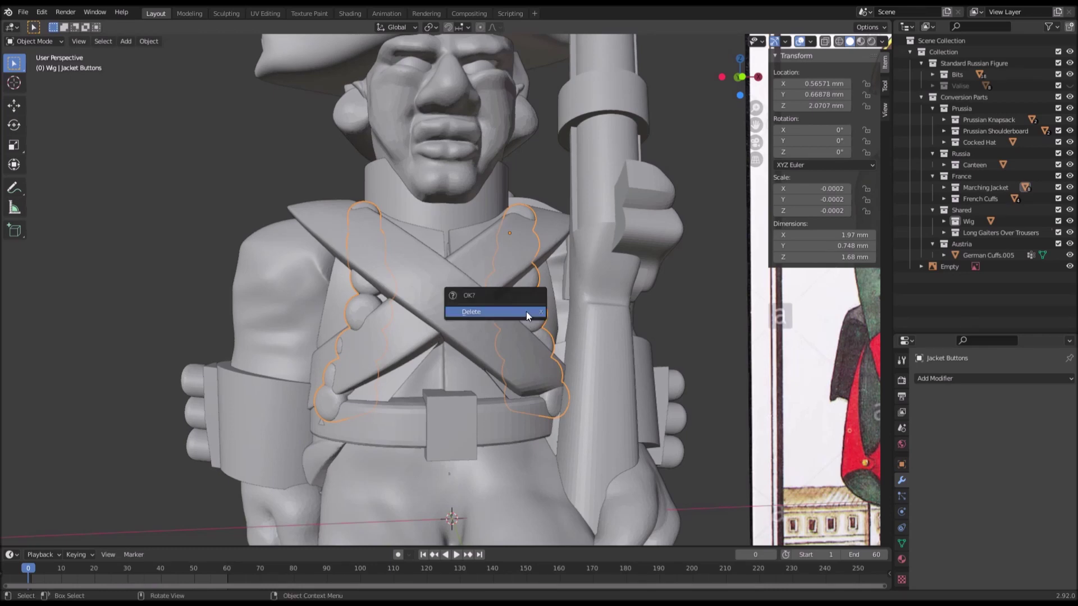
{"action": "left_click", "coordinate": [527, 311]}
Step: In front view, select the grenadier belt together with its buckle and move both up about 0.25 mm along Z
{"action": "scroll", "coordinate": [516, 328], "scroll_direction": "down", "scroll_amount": 5}
{"action": "middle_click_drag", "start_coordinate": [523, 337], "coordinate": [383, 352], "text": "shift"}
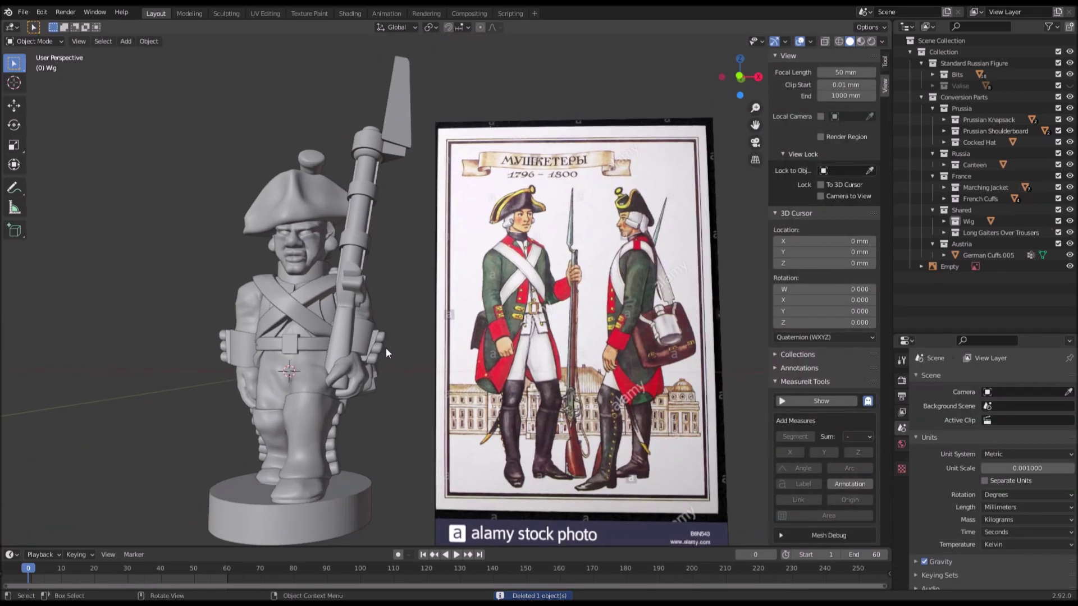
{"action": "key", "text": "KP_1"}
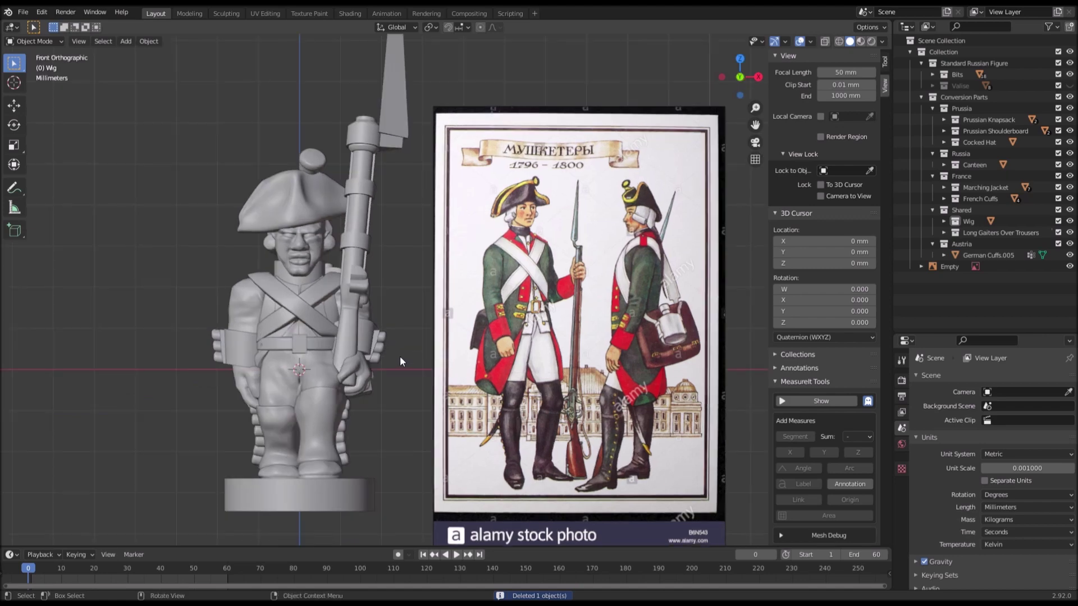
{"action": "scroll", "coordinate": [399, 355], "scroll_direction": "up", "scroll_amount": 3}
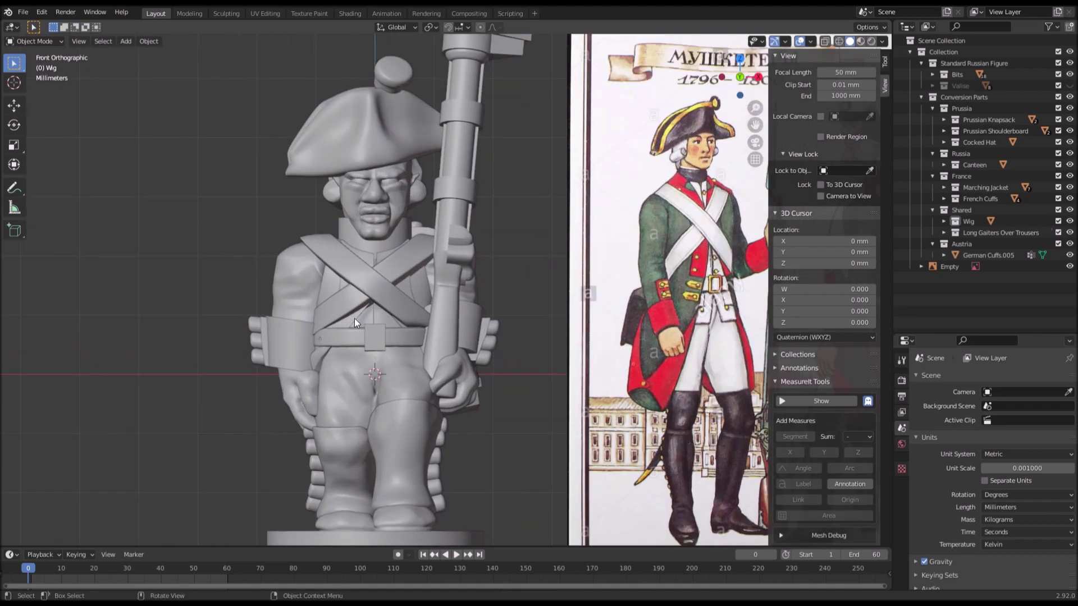
{"action": "left_click", "coordinate": [355, 319]}
{"action": "middle_click_drag", "start_coordinate": [372, 326], "coordinate": [438, 300], "text": "shift"}
{"action": "scroll", "coordinate": [398, 314], "scroll_direction": "up", "scroll_amount": 3}
{"action": "scroll", "coordinate": [446, 295], "scroll_direction": "down", "scroll_amount": 3}
{"action": "middle_click_drag", "start_coordinate": [499, 322], "coordinate": [261, 347], "text": "shift"}
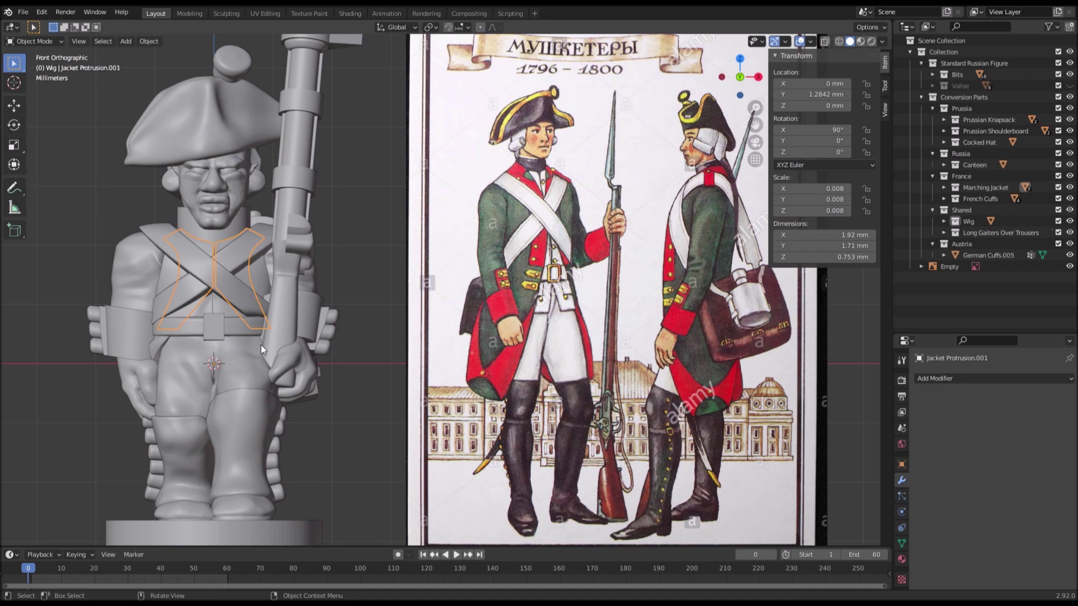
{"action": "middle_click_drag", "start_coordinate": [228, 335], "coordinate": [281, 329], "text": "shift"}
{"action": "left_click", "coordinate": [271, 326], "text": "shift"}
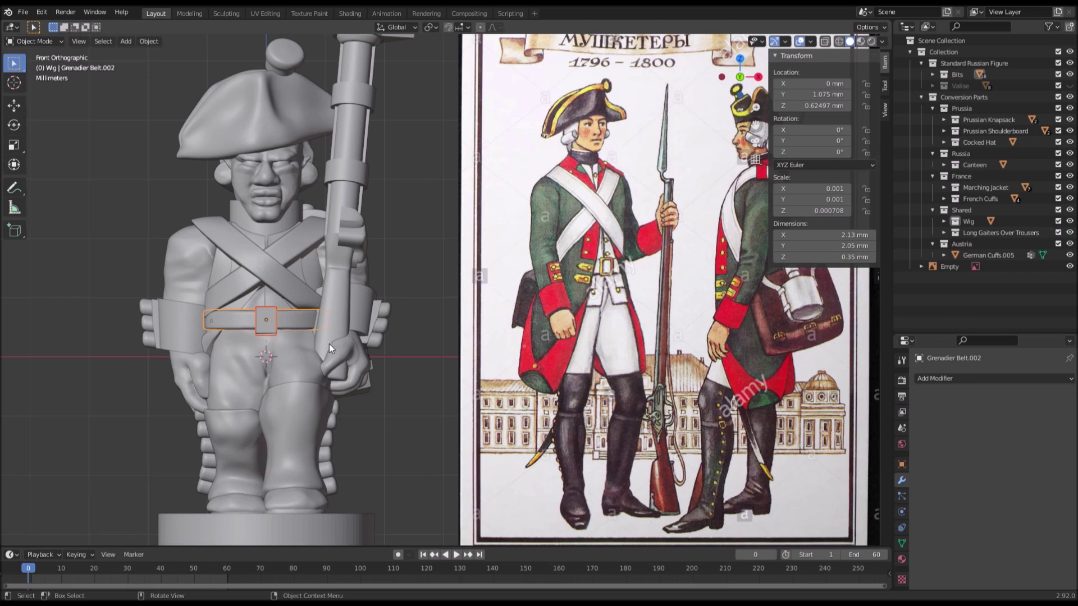
{"action": "key", "text": "g"}
{"action": "key", "text": "z"}
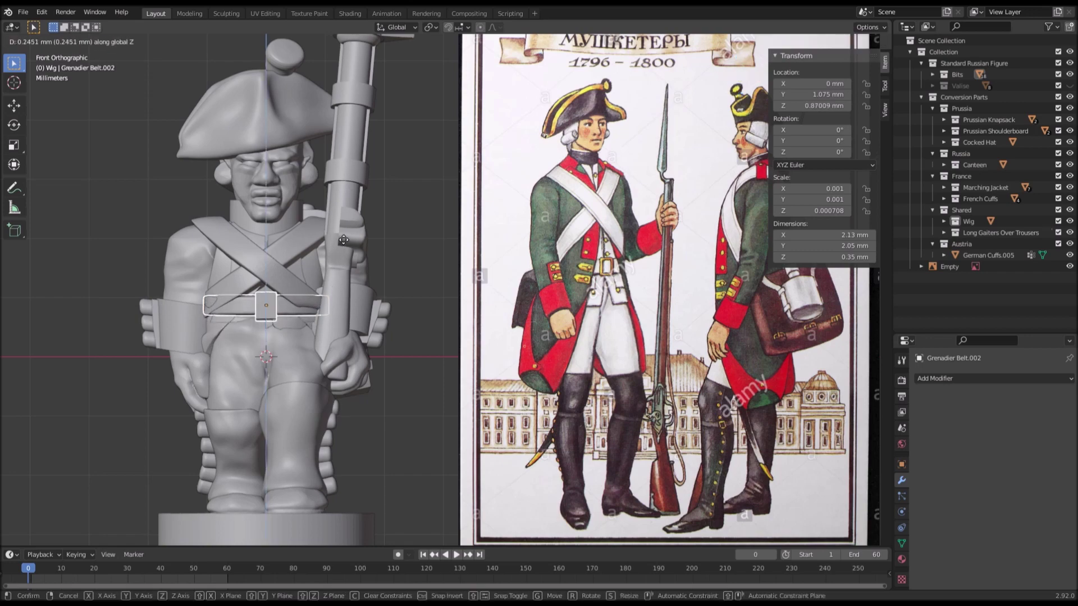
{"action": "left_click", "coordinate": [340, 238]}
Step: Remove the grenadier belt and buckle and paste the copied replacement belt and buckle into the Prussia collection
{"action": "scroll", "coordinate": [319, 331], "scroll_direction": "up", "scroll_amount": 4}
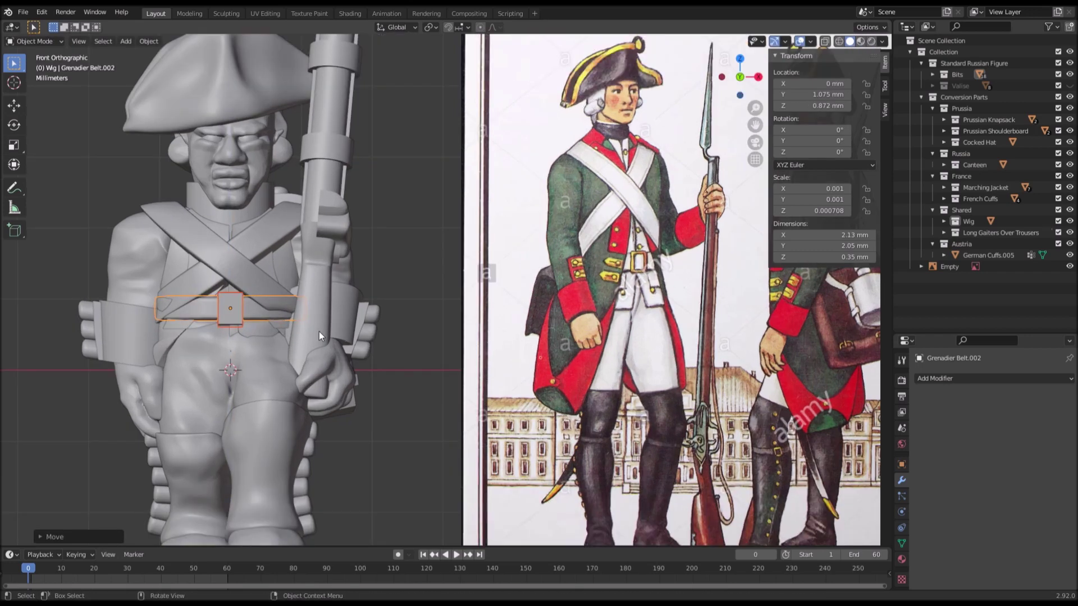
{"action": "scroll", "coordinate": [337, 325], "scroll_direction": "down", "scroll_amount": 2}
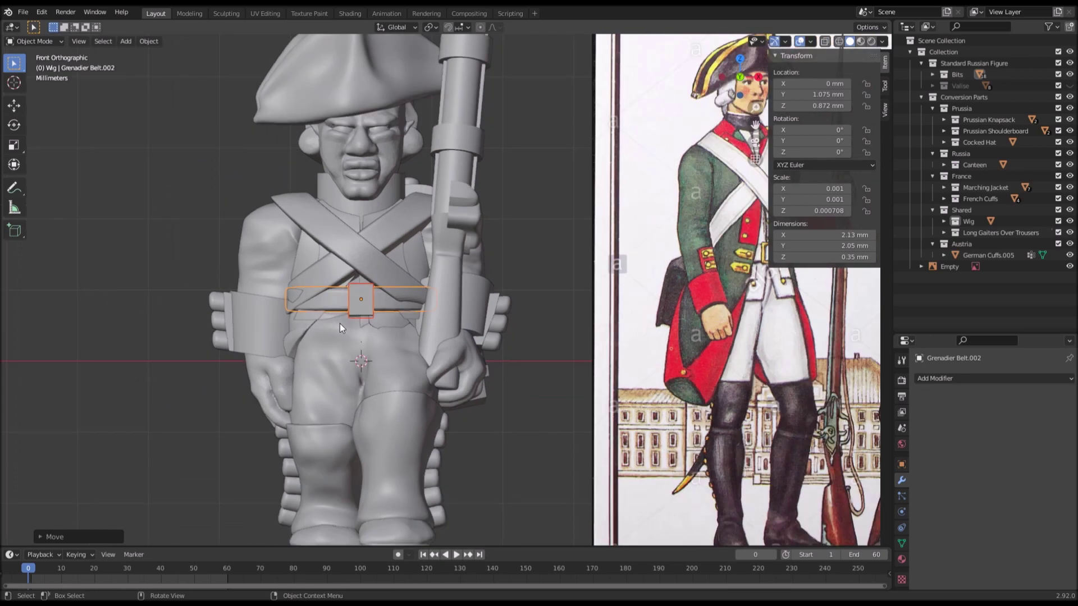
{"action": "scroll", "coordinate": [340, 327], "scroll_direction": "down", "scroll_amount": 2}
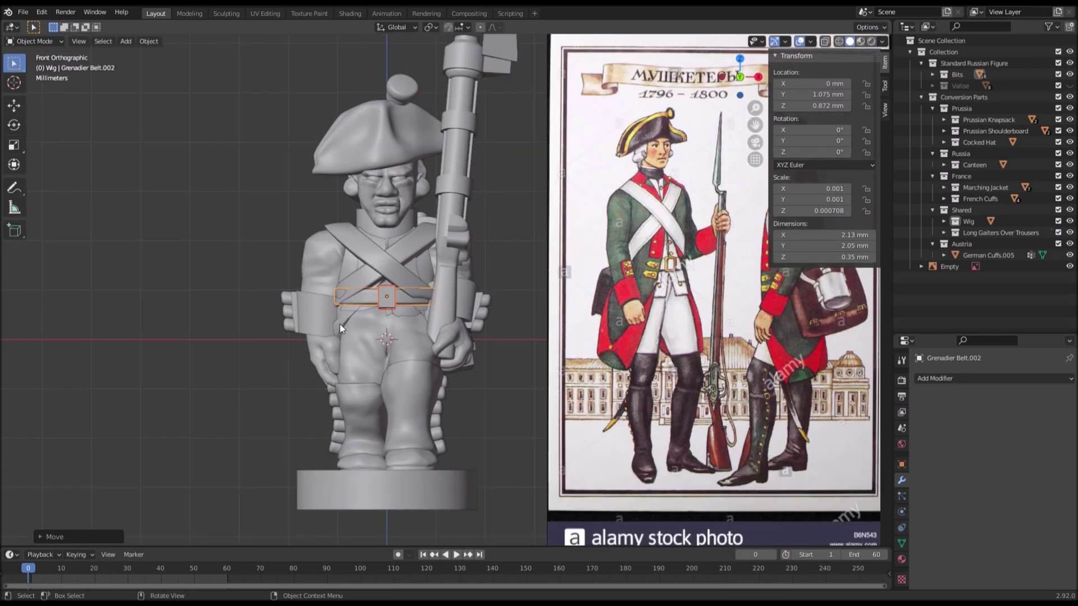
{"action": "scroll", "coordinate": [340, 328], "scroll_direction": "up", "scroll_amount": 3}
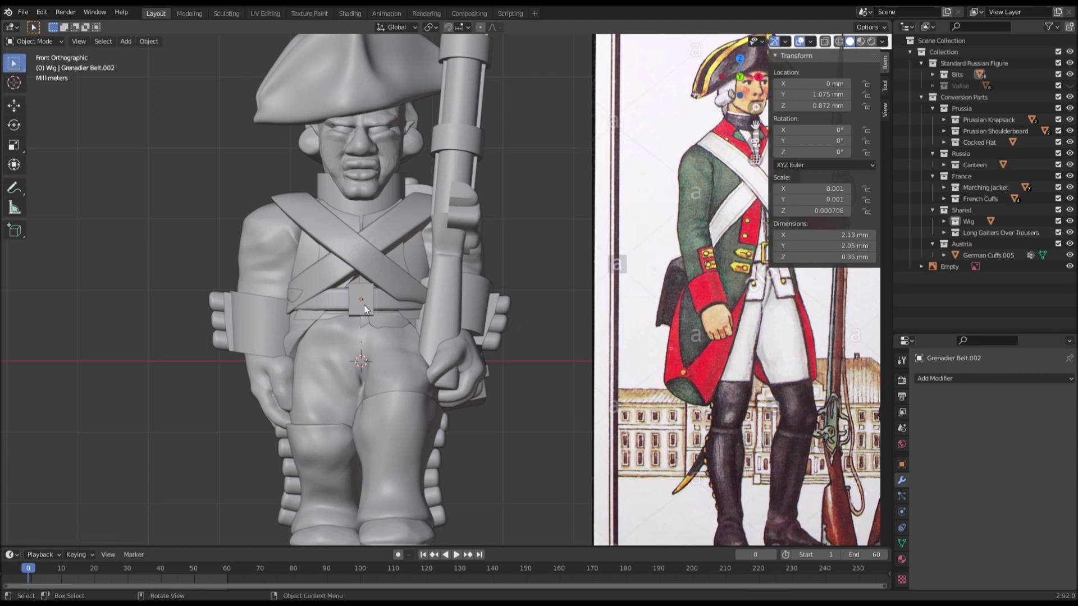
{"action": "scroll", "coordinate": [533, 341], "scroll_direction": "down", "scroll_amount": 2}
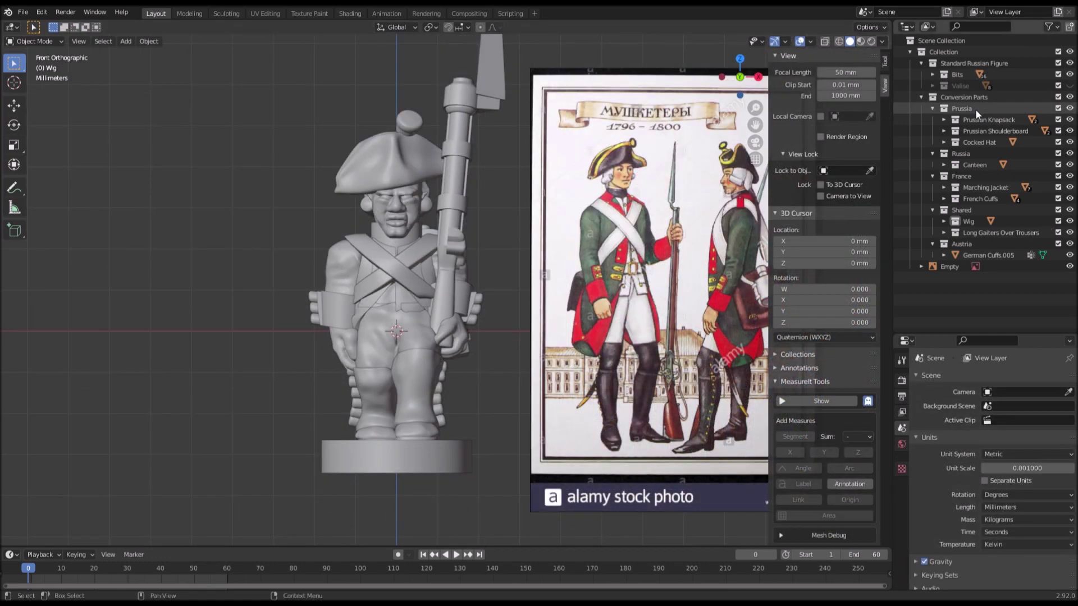
{"action": "left_click", "coordinate": [975, 109]}
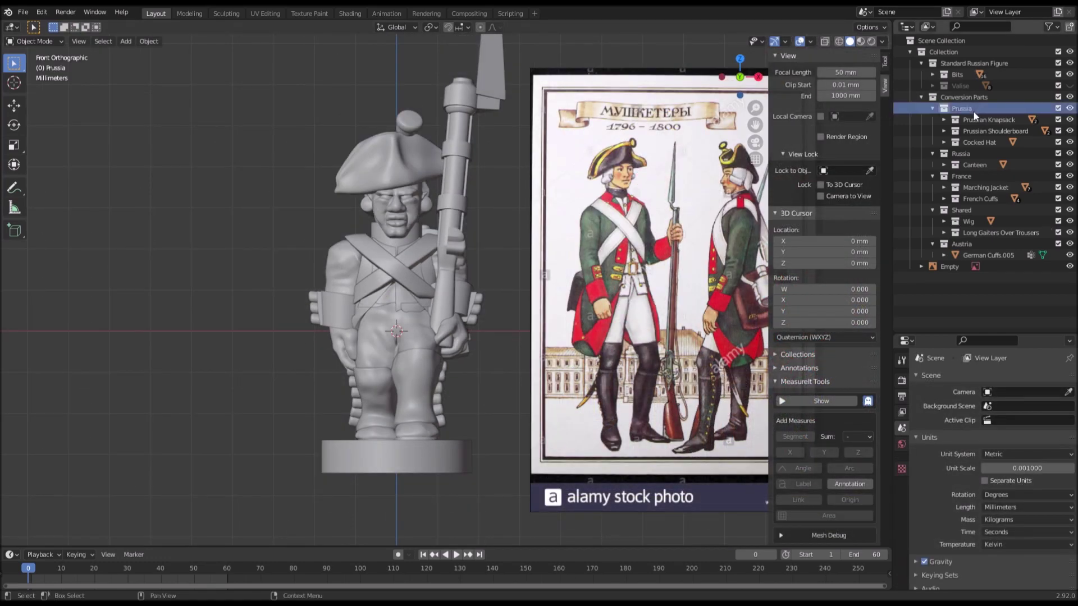
{"action": "key", "text": "ctrl+v"}
{"action": "key", "text": "KP_Decimal"}
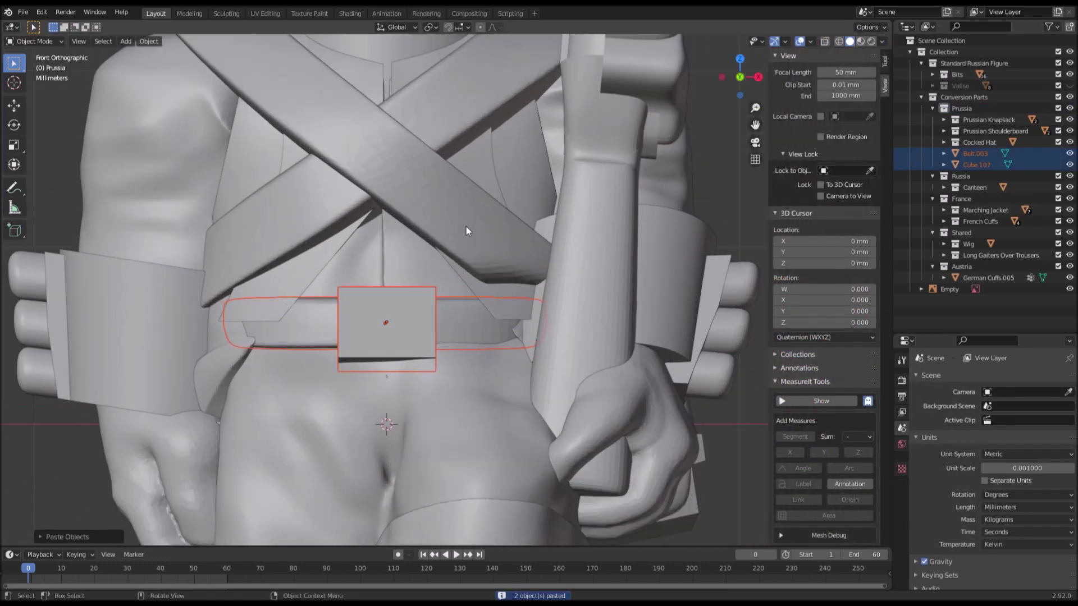
Step: Select the pasted belt and unlock its X and Y scale
{"action": "middle_click_drag", "start_coordinate": [528, 230], "coordinate": [497, 315]}
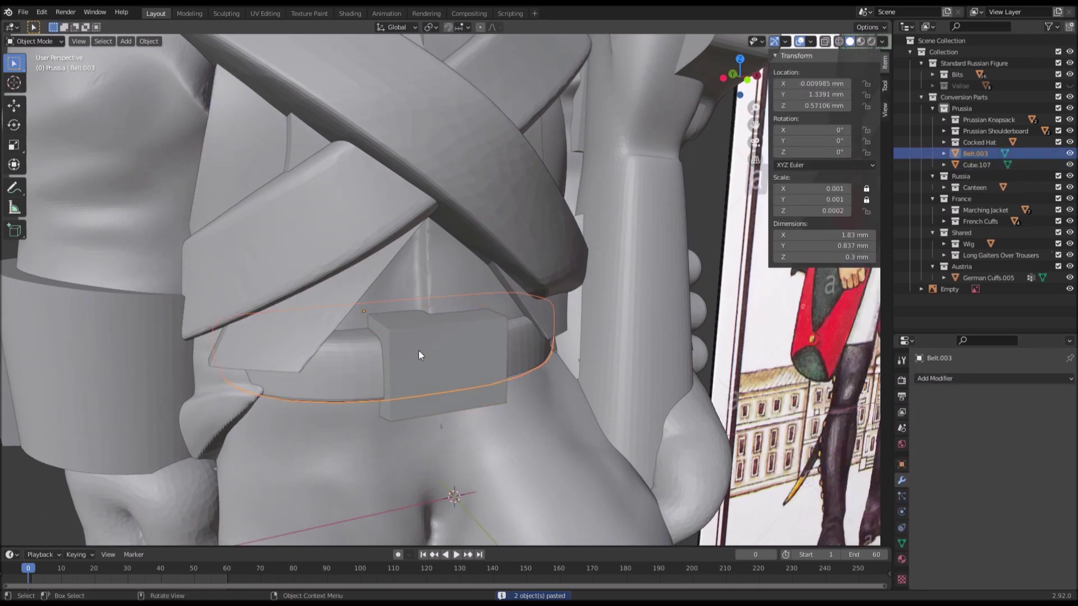
{"action": "middle_click_drag", "start_coordinate": [418, 349], "coordinate": [522, 331]}
{"action": "middle_click_drag", "start_coordinate": [647, 266], "coordinate": [618, 247]}
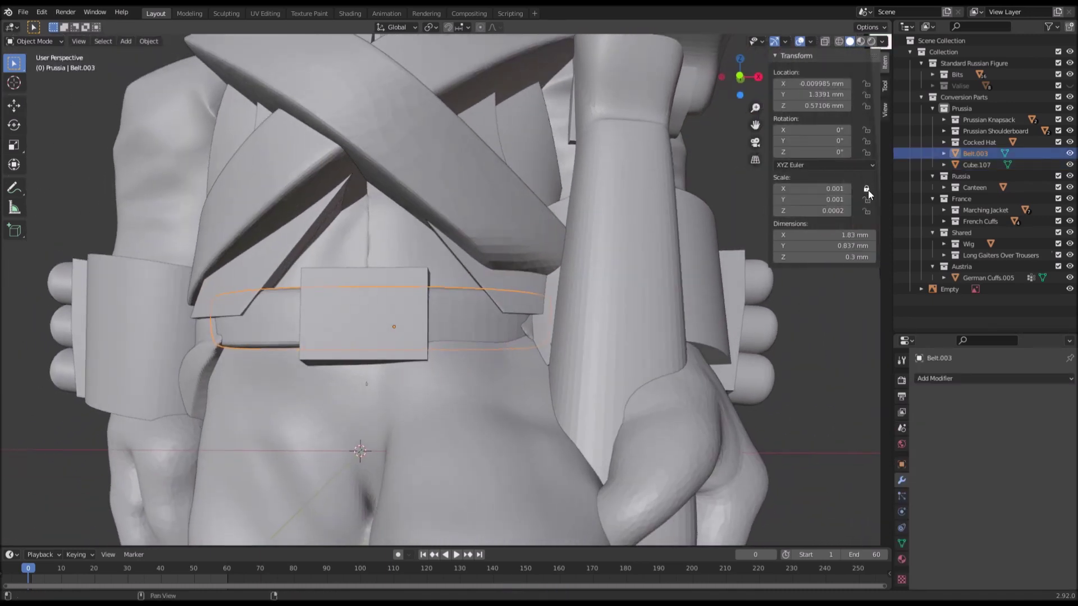
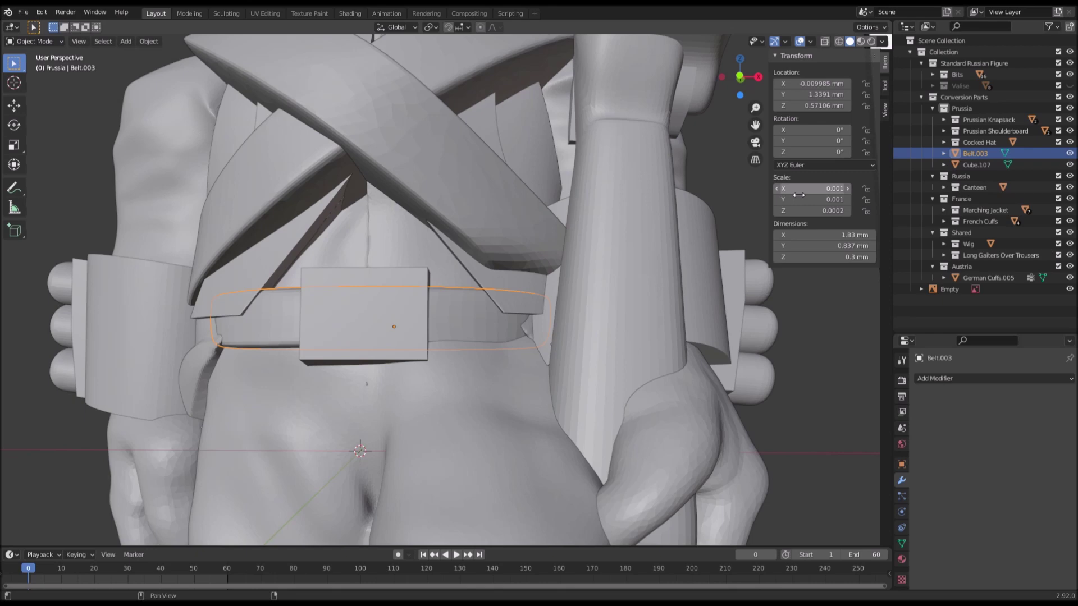
Step: Try to enlarge only the belt's height by scaling it with X and Y locked
{"action": "left_click", "coordinate": [867, 203]}
{"action": "scroll", "coordinate": [522, 294], "scroll_direction": "down", "scroll_amount": 3}
{"action": "key", "text": "s"}
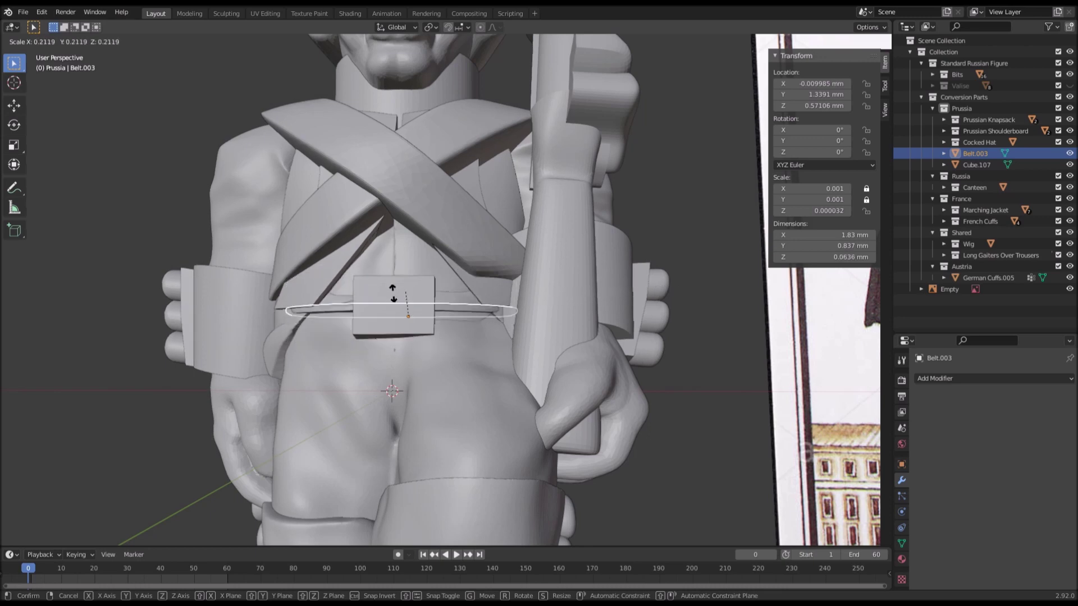
{"action": "left_click", "coordinate": [604, 289]}
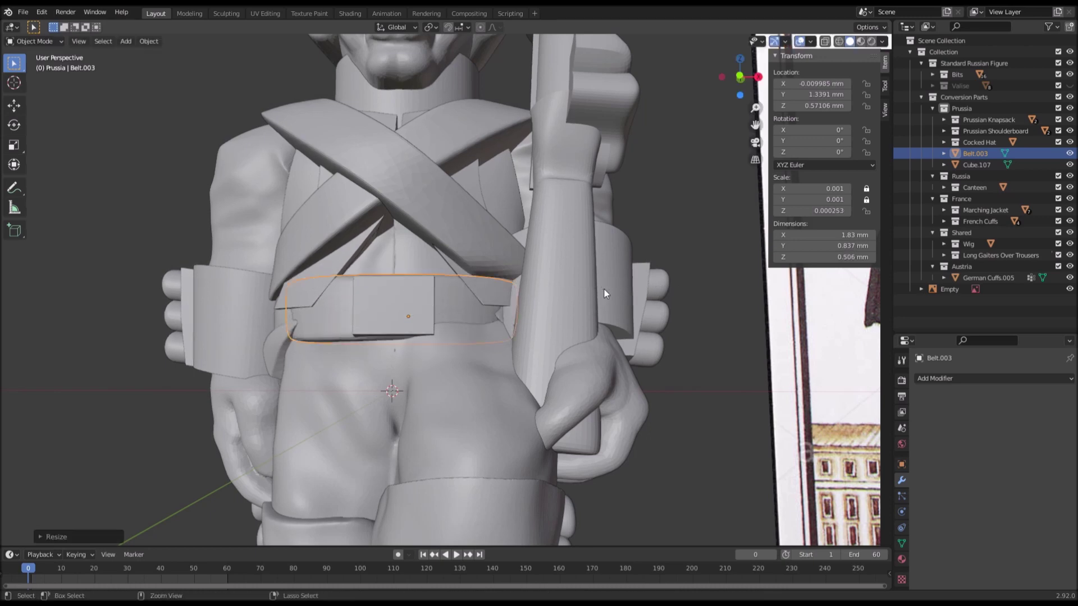
{"action": "key", "text": "ctrl+z"}
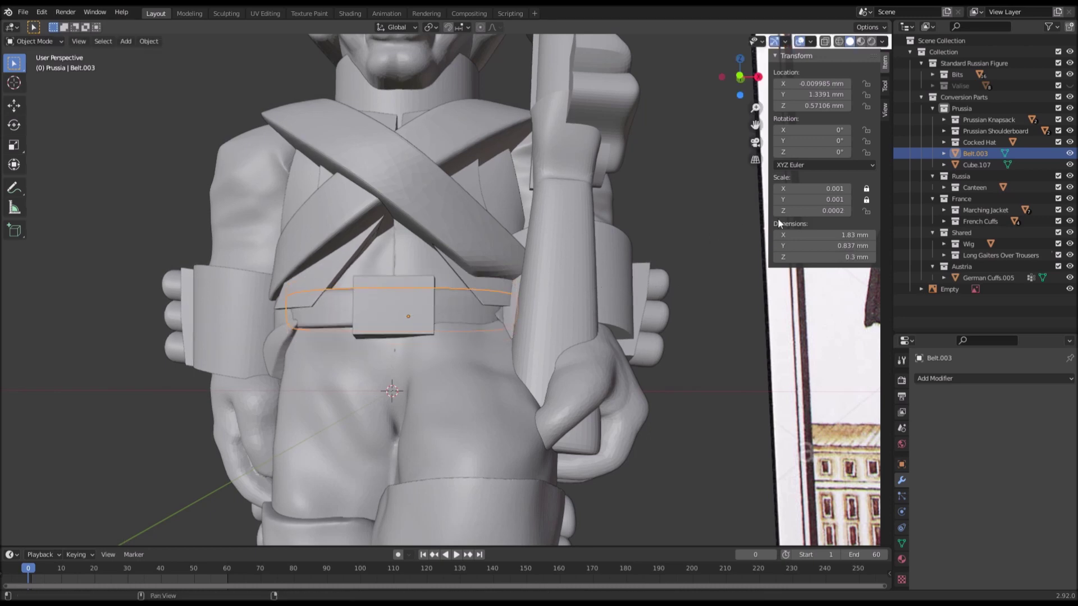
Step: Unlock the belt's X and Y scale, keep Z locked, and shrink it to about 1.73 mm wide
{"action": "left_click", "coordinate": [866, 200]}
{"action": "left_click", "coordinate": [866, 189]}
{"action": "middle_click_drag", "start_coordinate": [550, 327], "coordinate": [621, 327]}
{"action": "key", "text": "s"}
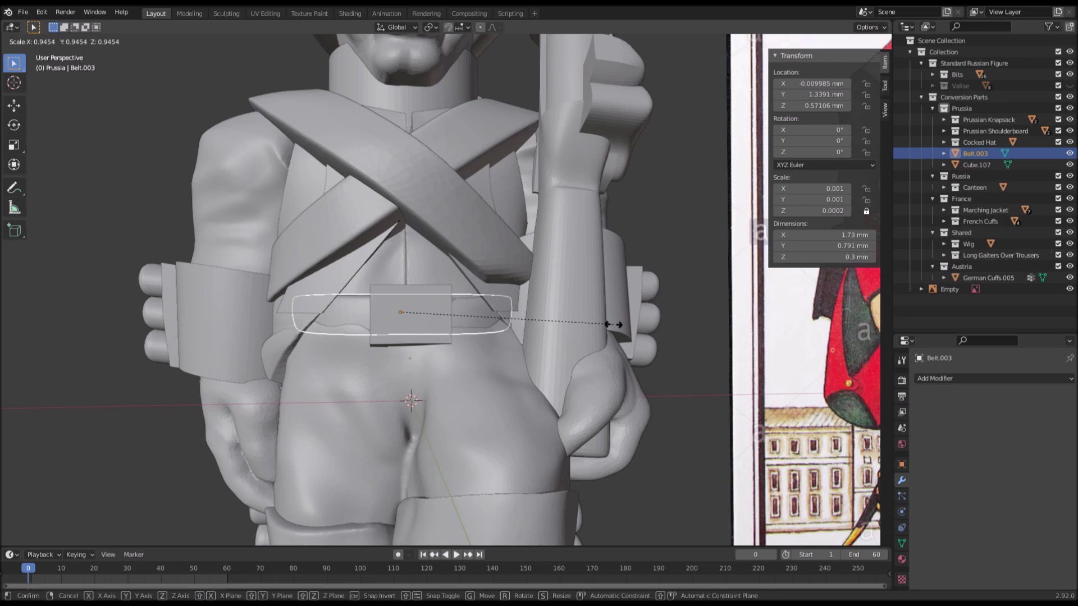
{"action": "left_click", "coordinate": [616, 325]}
Step: Shift the belt along Y to about 1.19 mm and shrink it to about 1.67 by 0.76 mm
{"action": "middle_click_drag", "start_coordinate": [615, 324], "coordinate": [505, 308]}
{"action": "key", "text": "g"}
{"action": "key", "text": "y"}
{"action": "left_click", "coordinate": [526, 323]}
{"action": "key", "text": "s"}
{"action": "left_click", "coordinate": [568, 317]}
{"action": "key", "text": "g"}
{"action": "key", "text": "y"}
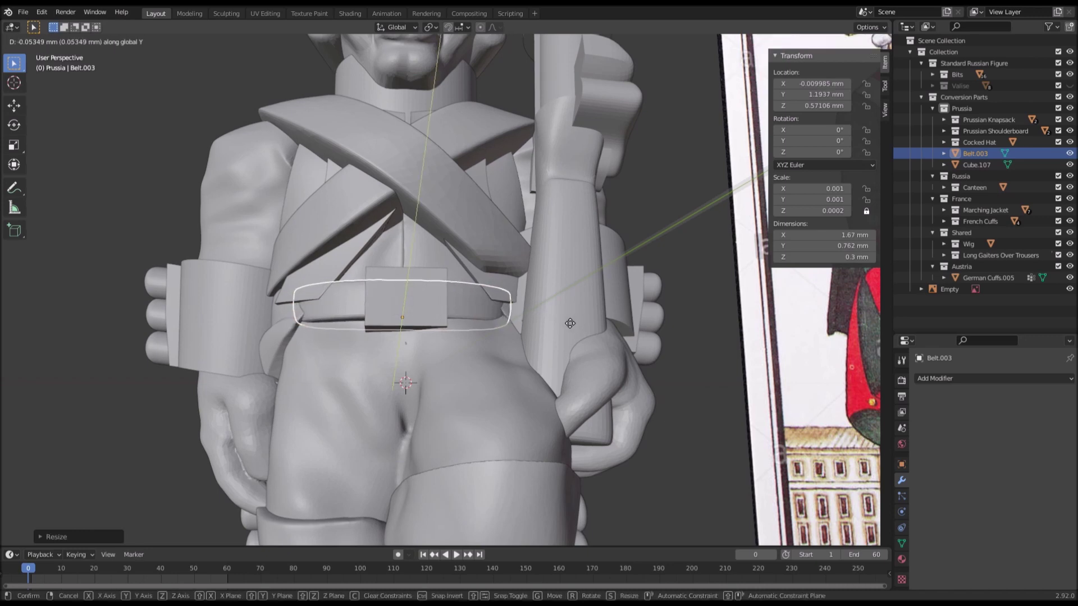
{"action": "left_click", "coordinate": [570, 324]}
Step: Switch to sculpting and nudge the belt's edge at the figure's right side with the Grab brush
{"action": "key", "text": "Tab"}
{"action": "middle_click_drag", "start_coordinate": [379, 330], "coordinate": [409, 348]}
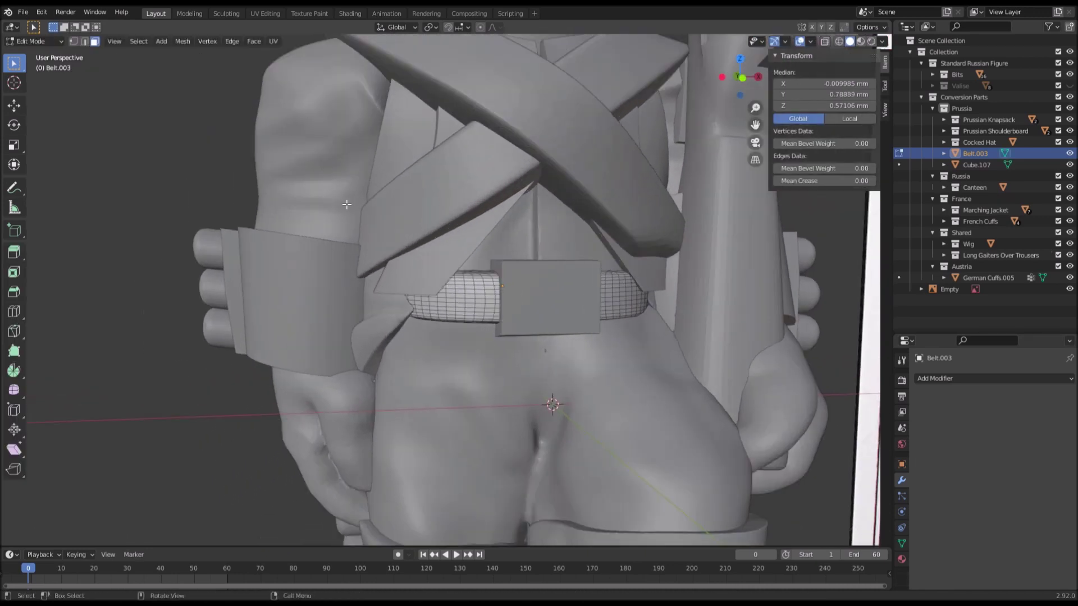
{"action": "left_click", "coordinate": [225, 13]}
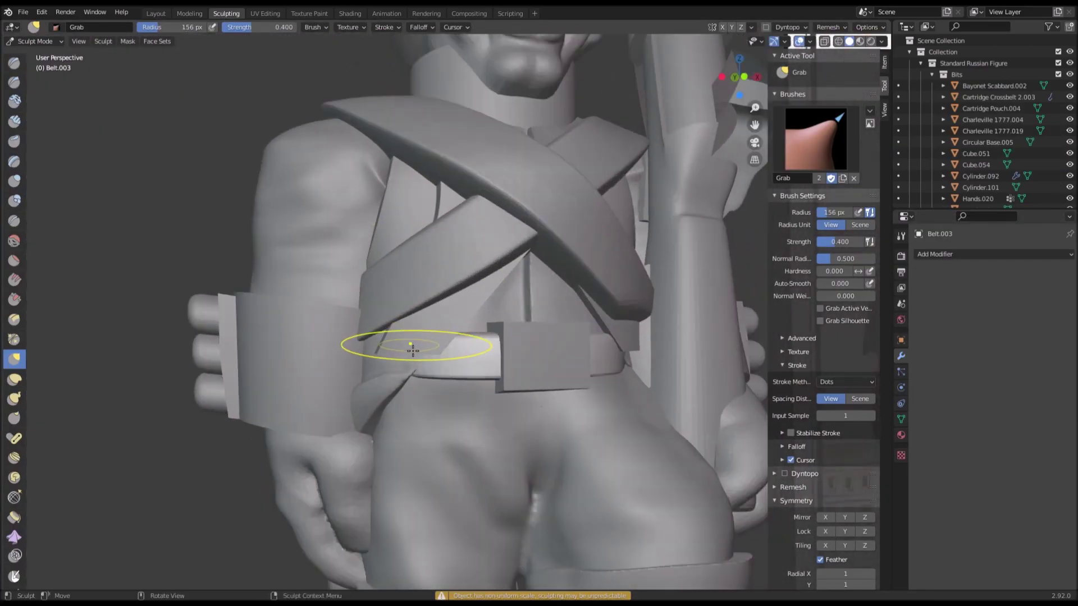
{"action": "scroll", "coordinate": [413, 350], "scroll_direction": "up", "scroll_amount": 2}
{"action": "middle_click_drag", "start_coordinate": [421, 394], "coordinate": [389, 365]}
{"action": "left_click_drag", "start_coordinate": [388, 364], "coordinate": [395, 366]}
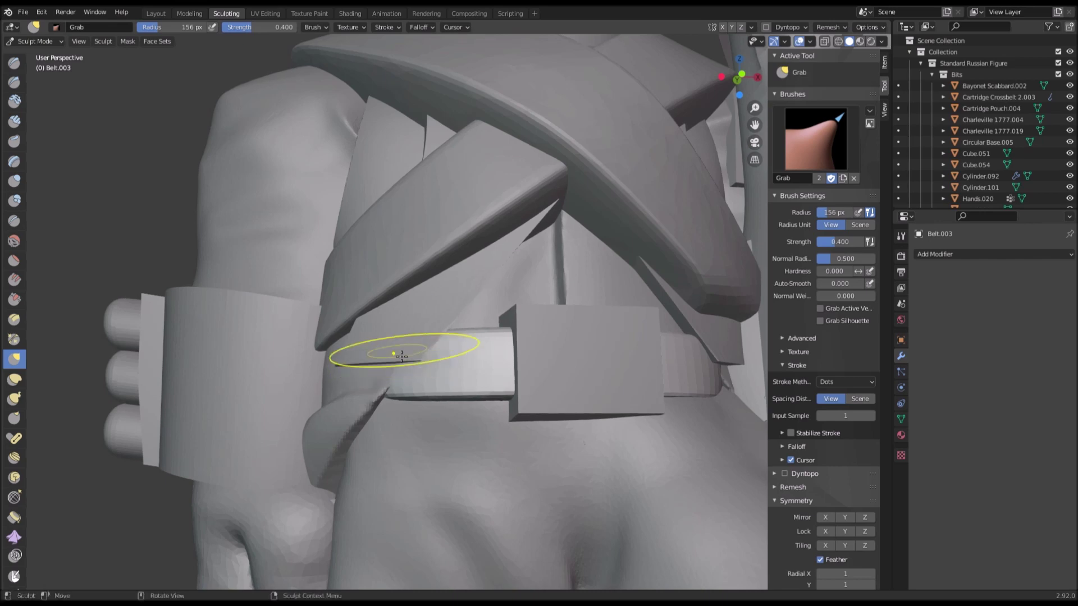
Step: Pull the belt's outer end at the figure's right hip inward with the Grab brush to fit the waist
{"action": "middle_click_drag", "start_coordinate": [415, 363], "coordinate": [506, 368]}
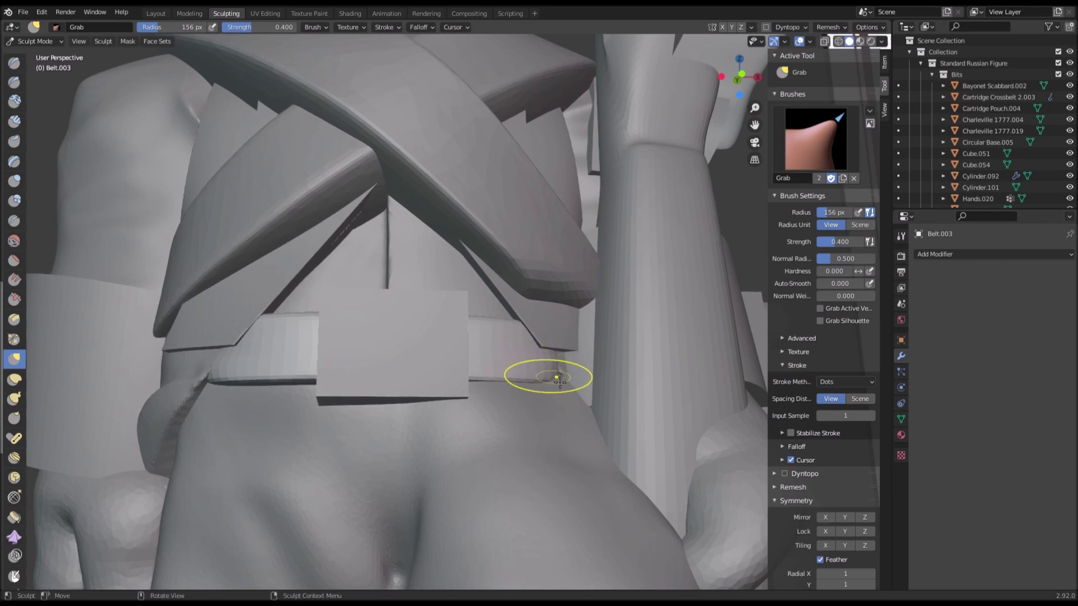
{"action": "mouse_move", "coordinate": [436, 383]}
{"action": "middle_mouse_down", "text": "shift"}
{"action": "mouse_move", "coordinate": [488, 363]}
{"action": "mouse_move", "coordinate": [457, 354]}
{"action": "middle_mouse_up", "text": "shift"}
{"action": "scroll", "coordinate": [449, 352], "scroll_direction": "up", "scroll_amount": 1}
{"action": "mouse_move", "coordinate": [328, 387]}
{"action": "middle_mouse_down"}
{"action": "mouse_move", "coordinate": [359, 306]}
{"action": "mouse_move", "coordinate": [387, 399]}
{"action": "middle_mouse_up"}
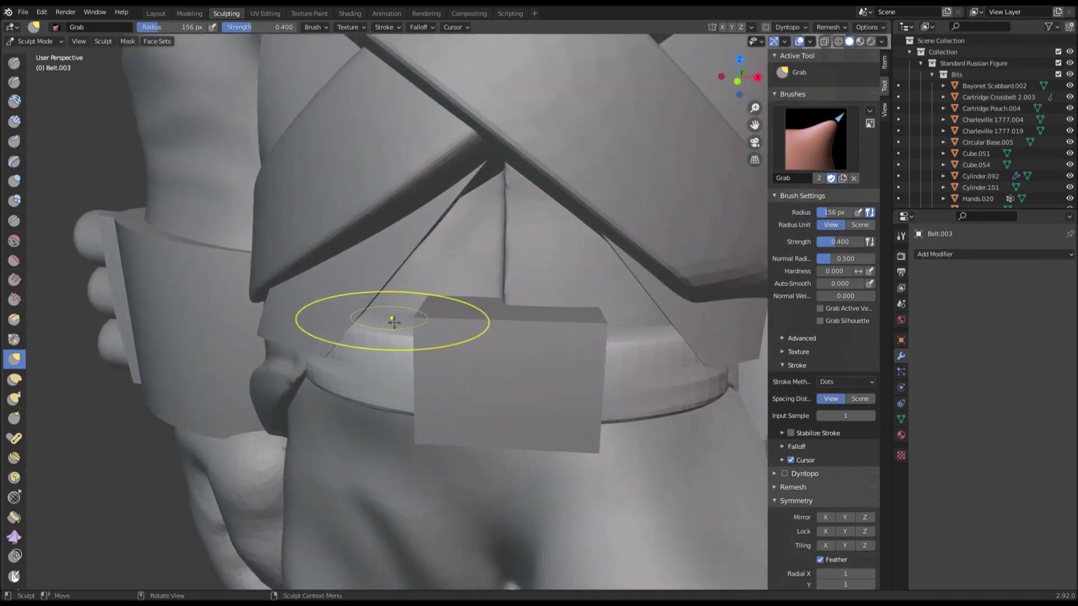
{"action": "mouse_move", "coordinate": [339, 373]}
{"action": "middle_mouse_down"}
{"action": "mouse_move", "coordinate": [309, 342]}
{"action": "mouse_move", "coordinate": [320, 336]}
{"action": "mouse_move", "coordinate": [337, 359]}
{"action": "mouse_move", "coordinate": [344, 347]}
{"action": "middle_mouse_up"}
{"action": "scroll", "coordinate": [343, 347], "scroll_direction": "up", "scroll_amount": 1}
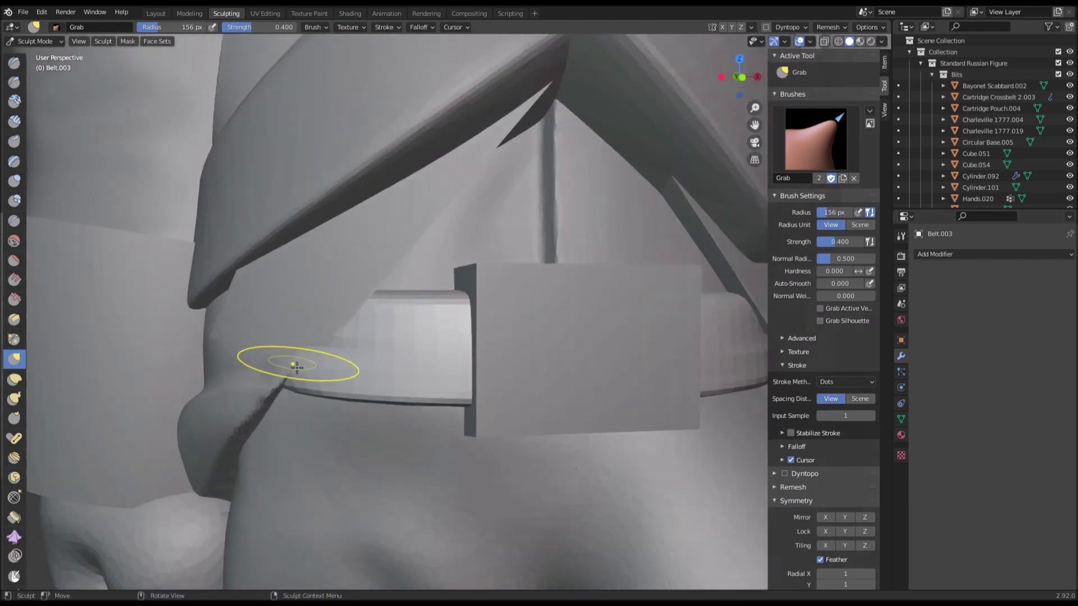
{"action": "left_click_drag", "start_coordinate": [303, 369], "coordinate": [322, 363]}
{"action": "scroll", "coordinate": [466, 328], "scroll_direction": "down", "scroll_amount": 4}
{"action": "middle_click_drag", "start_coordinate": [466, 327], "coordinate": [329, 313]}
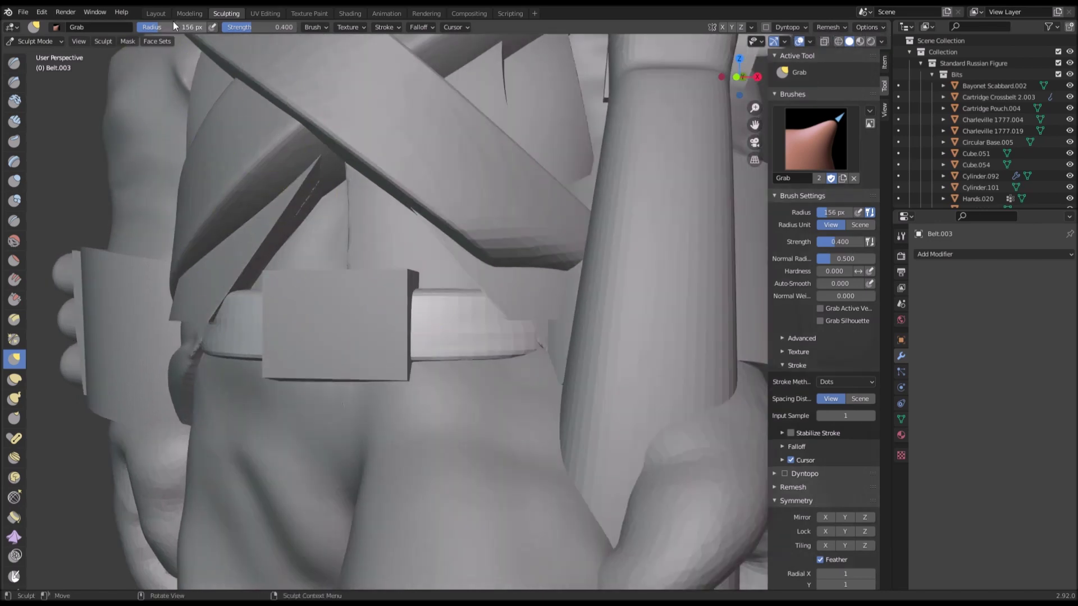
Step: Back in object layout, lock the belt's X and Y scale, unlock Z, and scale its height to about 0.42 mm
{"action": "left_click", "coordinate": [163, 12]}
{"action": "scroll", "coordinate": [446, 292], "scroll_direction": "down", "scroll_amount": 6}
{"action": "middle_click_drag", "start_coordinate": [525, 291], "coordinate": [870, 197], "text": "shift"}
{"action": "scroll", "coordinate": [388, 293], "scroll_direction": "up", "scroll_amount": 3}
{"action": "left_click", "coordinate": [867, 190]}
{"action": "left_click", "coordinate": [866, 211]}
{"action": "scroll", "coordinate": [453, 288], "scroll_direction": "up", "scroll_amount": 2}
{"action": "key", "text": "s"}
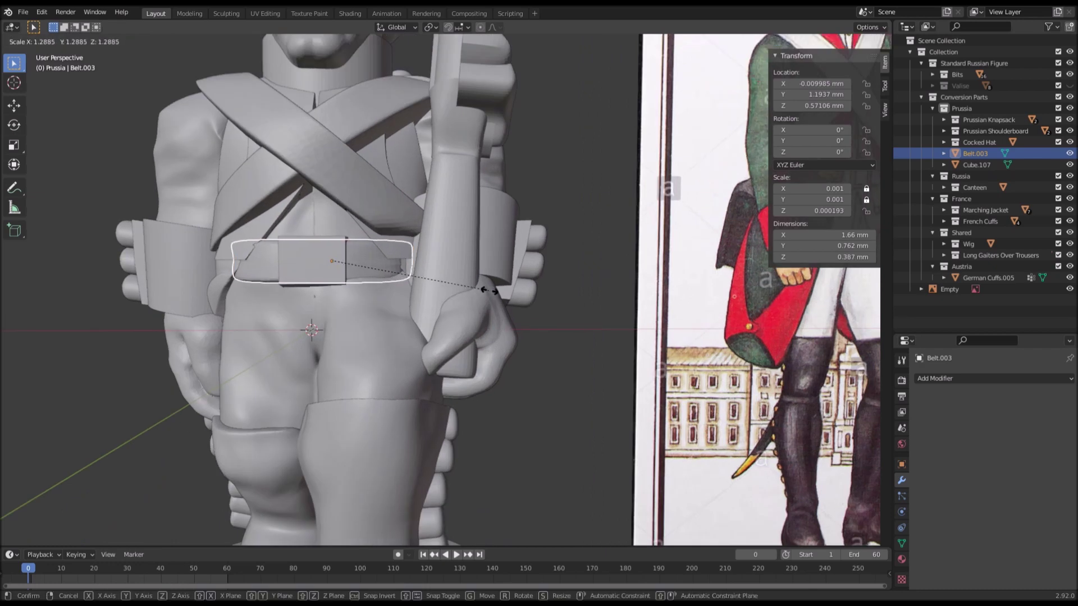
{"action": "left_click", "coordinate": [503, 292]}
Step: Try to reduce the belt's height by scaling it along Z
{"action": "key", "text": "s"}
{"action": "key", "text": "z"}
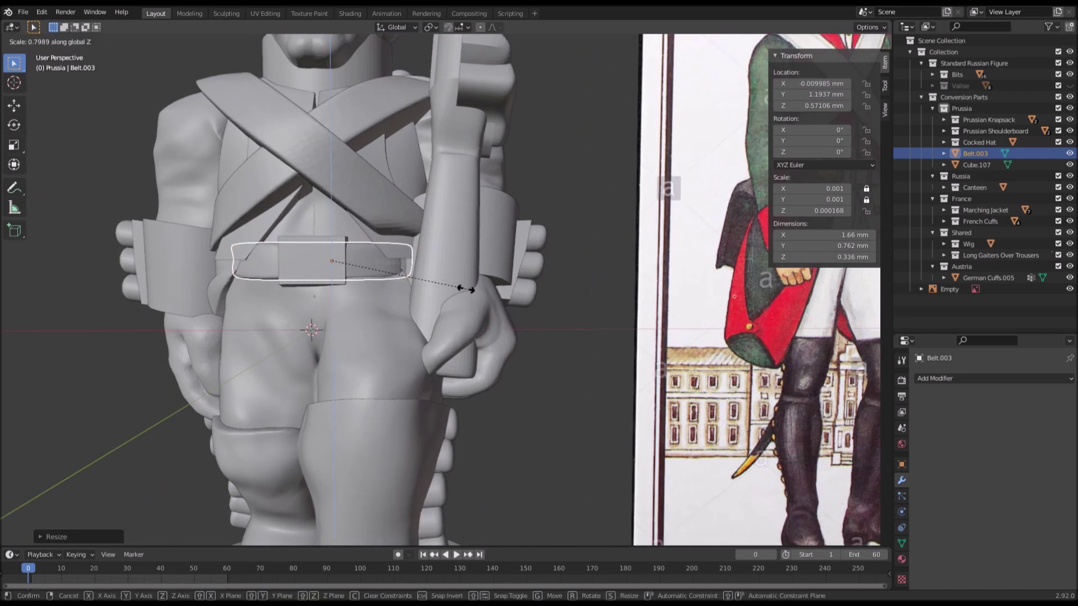
{"action": "left_click", "coordinate": [486, 290]}
{"action": "key", "text": "ctrl+z"}
Step: Refine the belt's fit around the hips with small Grab brush strokes, then return to the object layout
{"action": "mouse_move", "coordinate": [602, 295]}
{"action": "middle_mouse_down", "text": "shift"}
{"action": "mouse_move", "coordinate": [427, 289]}
{"action": "mouse_move", "coordinate": [601, 304]}
{"action": "middle_mouse_up", "text": "shift"}
{"action": "mouse_move", "coordinate": [508, 306]}
{"action": "middle_mouse_down"}
{"action": "mouse_move", "coordinate": [502, 283]}
{"action": "mouse_move", "coordinate": [520, 278]}
{"action": "mouse_move", "coordinate": [584, 315]}
{"action": "mouse_move", "coordinate": [604, 306]}
{"action": "mouse_move", "coordinate": [549, 320]}
{"action": "mouse_move", "coordinate": [533, 348]}
{"action": "mouse_move", "coordinate": [493, 320]}
{"action": "mouse_move", "coordinate": [550, 317]}
{"action": "middle_mouse_up"}
{"action": "scroll", "coordinate": [522, 379], "scroll_direction": "up", "scroll_amount": 2}
{"action": "left_click", "coordinate": [232, 15]}
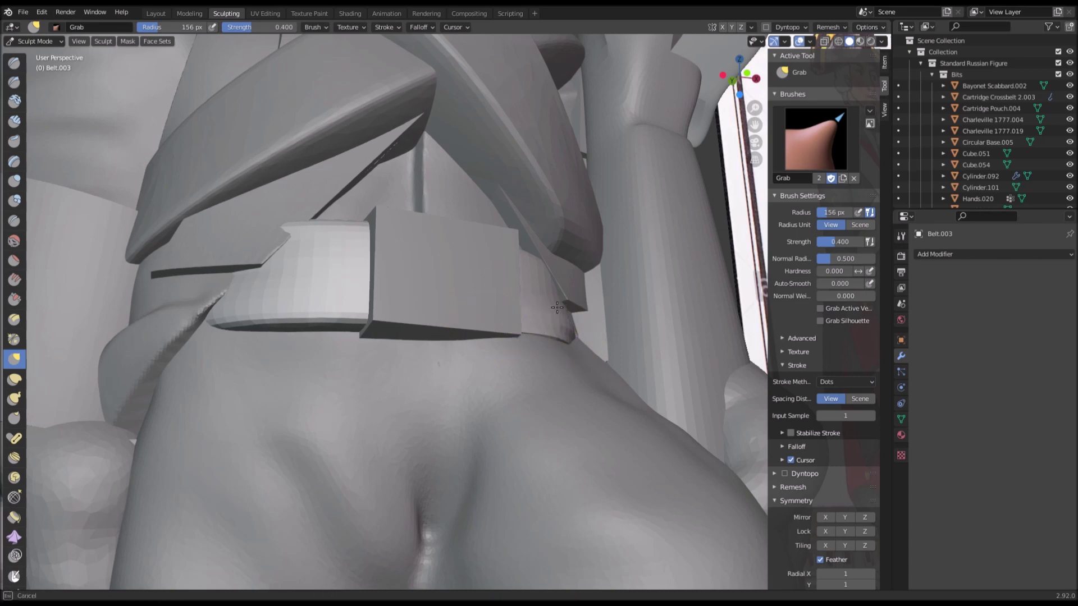
{"action": "left_click_drag", "start_coordinate": [569, 304], "coordinate": [567, 306]}
{"action": "middle_click_drag", "start_coordinate": [484, 315], "coordinate": [440, 339]}
{"action": "scroll", "coordinate": [461, 342], "scroll_direction": "down", "scroll_amount": 1}
{"action": "left_click_drag", "start_coordinate": [490, 346], "coordinate": [491, 348]}
{"action": "scroll", "coordinate": [450, 313], "scroll_direction": "down", "scroll_amount": 4}
{"action": "scroll", "coordinate": [450, 313], "scroll_direction": "down", "scroll_amount": 5}
{"action": "left_click", "coordinate": [156, 13]}
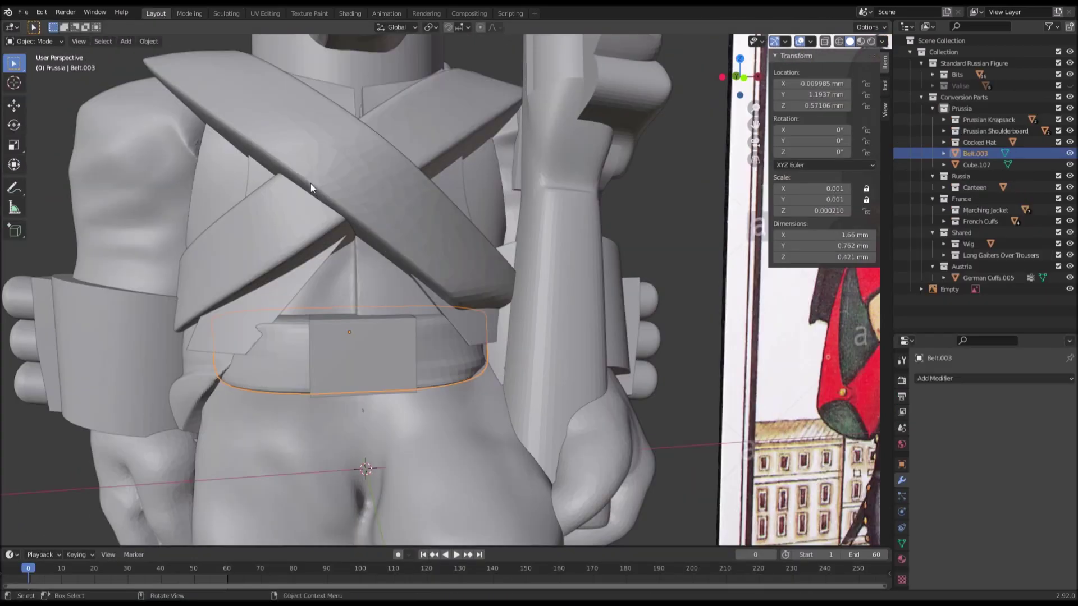
Step: Deselect the belt, make Conversion Parts the active collection, and add a mesh circle to it in front view
{"action": "scroll", "coordinate": [275, 171], "scroll_direction": "down", "scroll_amount": 3}
{"action": "left_click", "coordinate": [241, 170]}
{"action": "middle_click_drag", "start_coordinate": [443, 202], "coordinate": [306, 206], "text": "shift"}
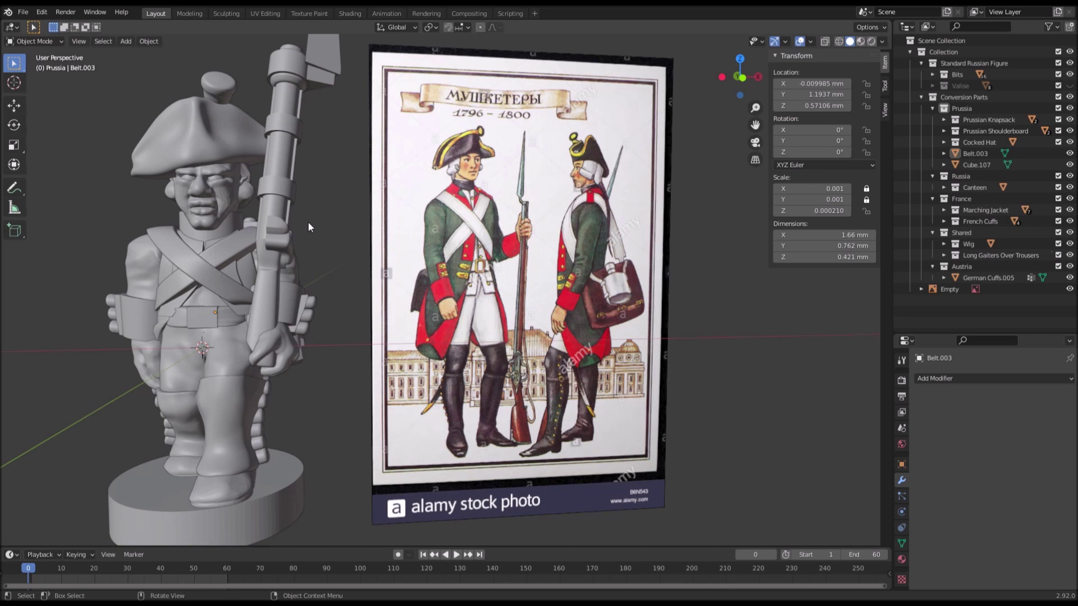
{"action": "scroll", "coordinate": [337, 233], "scroll_direction": "up", "scroll_amount": 3, "text": "ctrl"}
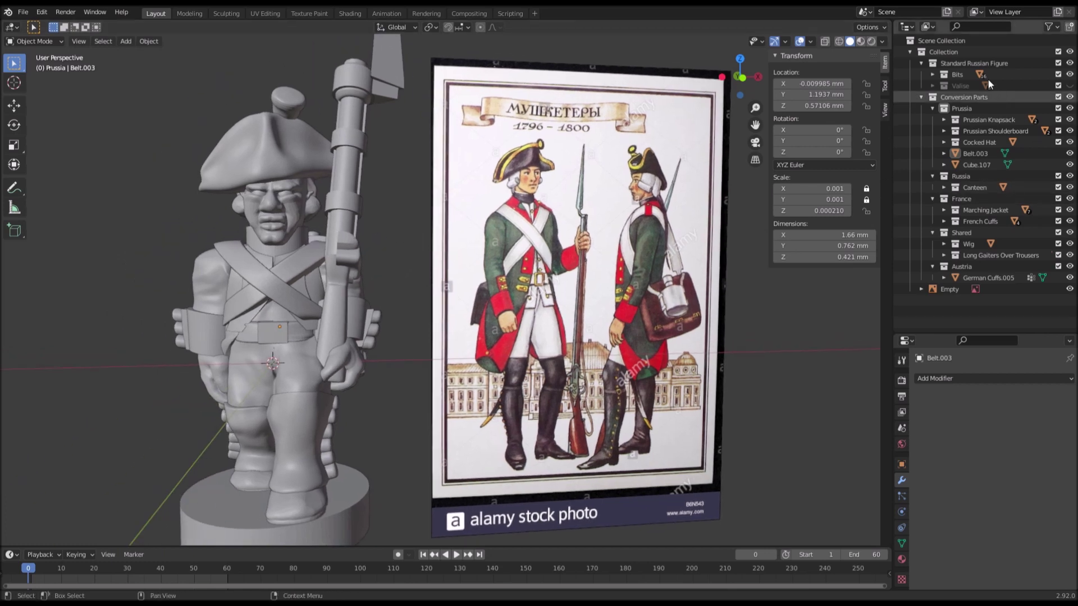
{"action": "left_click", "coordinate": [964, 98]}
{"action": "key", "text": "KP_1"}
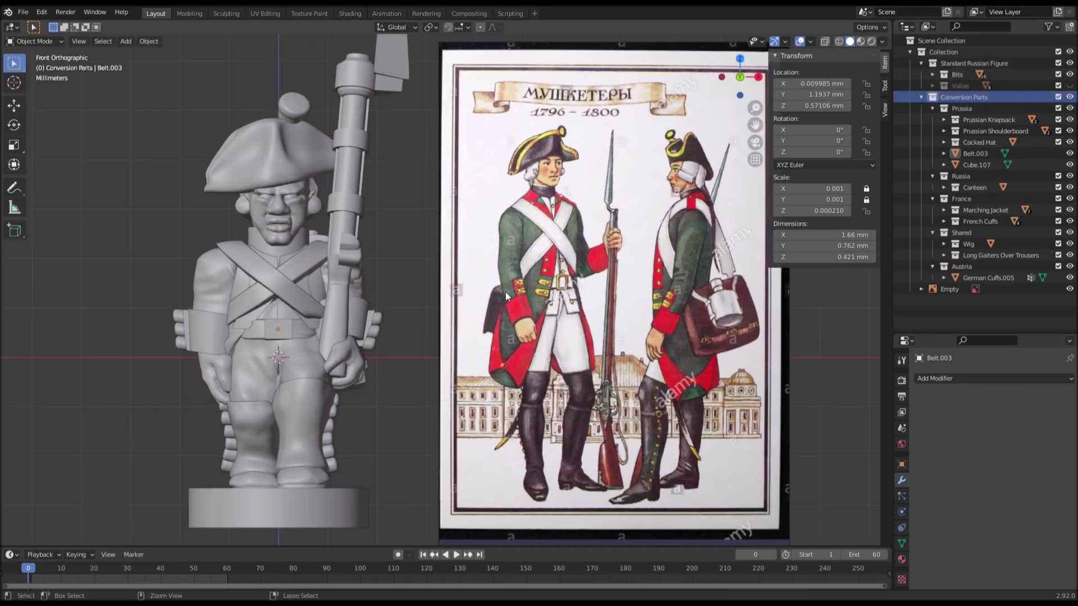
{"action": "key", "text": "shift+a"}
{"action": "mouse_move", "coordinate": [356, 257]}
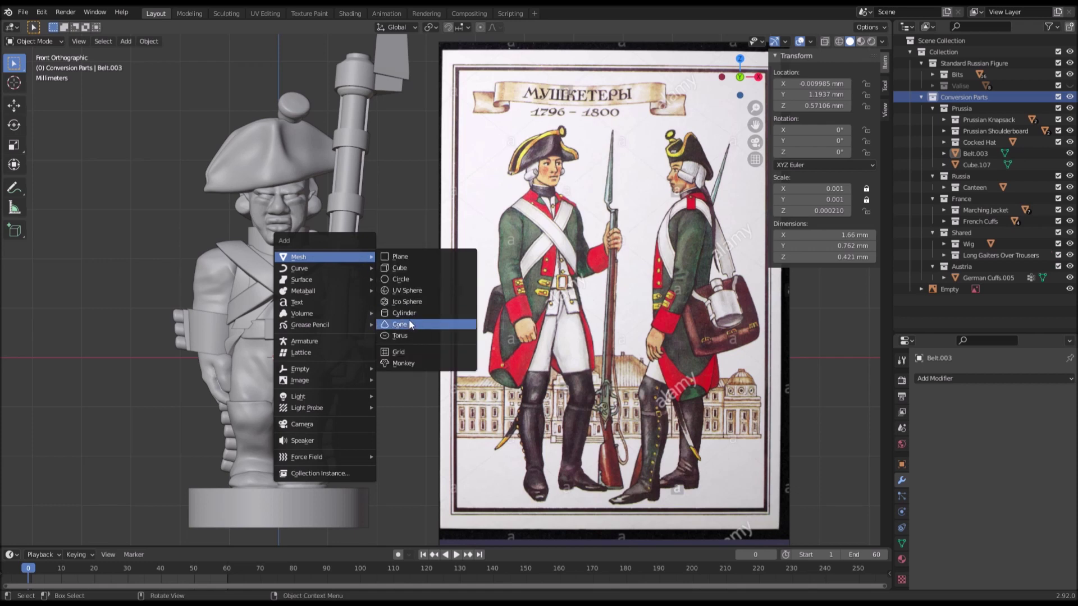
{"action": "left_click", "coordinate": [409, 281]}
Step: Scale the new circle down to about 4.34 mm across
{"action": "scroll", "coordinate": [685, 305], "scroll_direction": "down", "scroll_amount": 5}
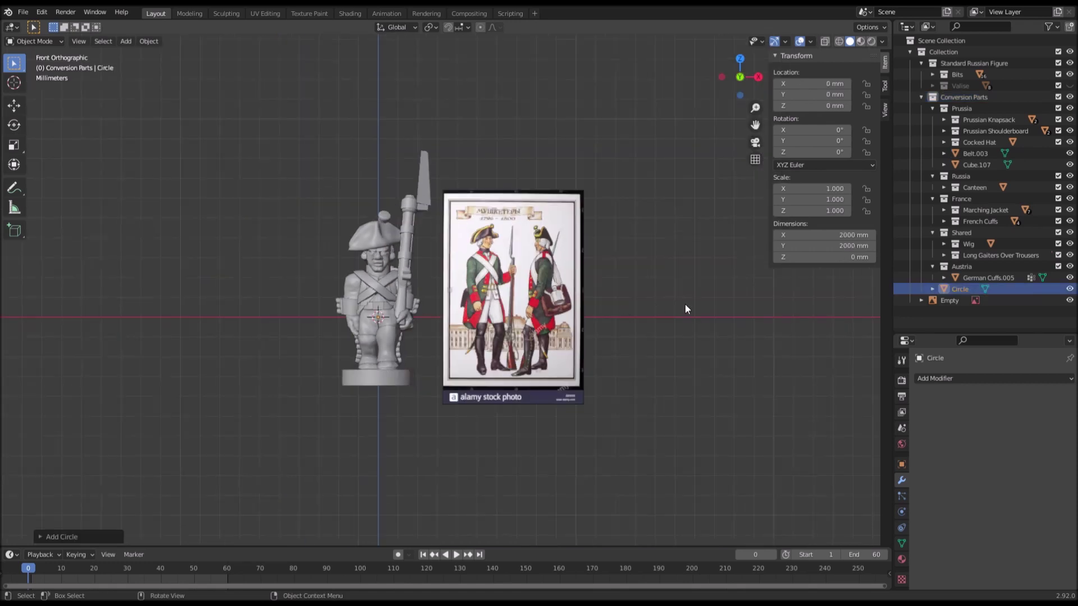
{"action": "key", "text": "s"}
{"action": "left_click", "coordinate": [392, 336]}
{"action": "key", "text": "s"}
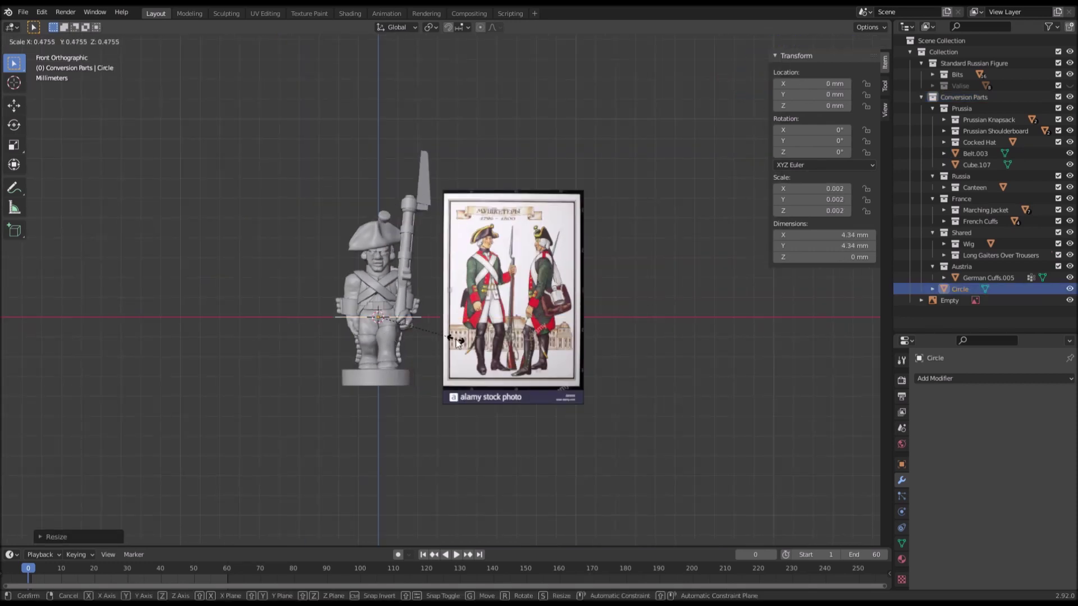
{"action": "left_click", "coordinate": [450, 337]}
Step: Raise the circle along Z to about 2.82 mm and open its mesh for editing
{"action": "key", "text": "g"}
{"action": "key", "text": "z"}
{"action": "left_click", "coordinate": [455, 281]}
{"action": "middle_click_drag", "start_coordinate": [454, 282], "coordinate": [500, 344]}
{"action": "scroll", "coordinate": [500, 345], "scroll_direction": "up", "scroll_amount": 2}
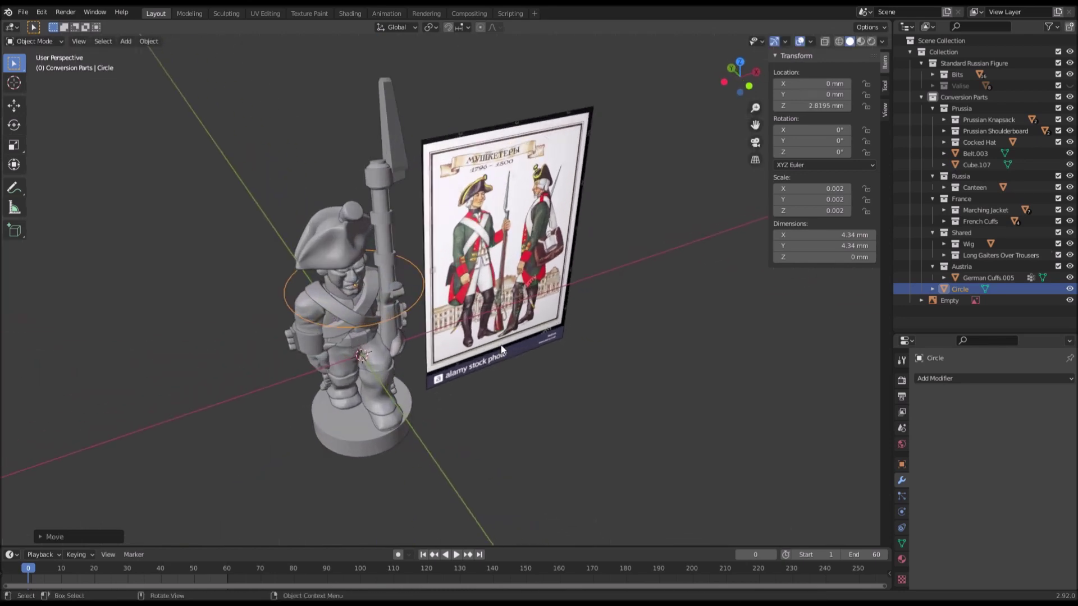
{"action": "key", "text": "Tab"}
Step: Try filling the circle with a face
{"action": "scroll", "coordinate": [500, 344], "scroll_direction": "up", "scroll_amount": 2}
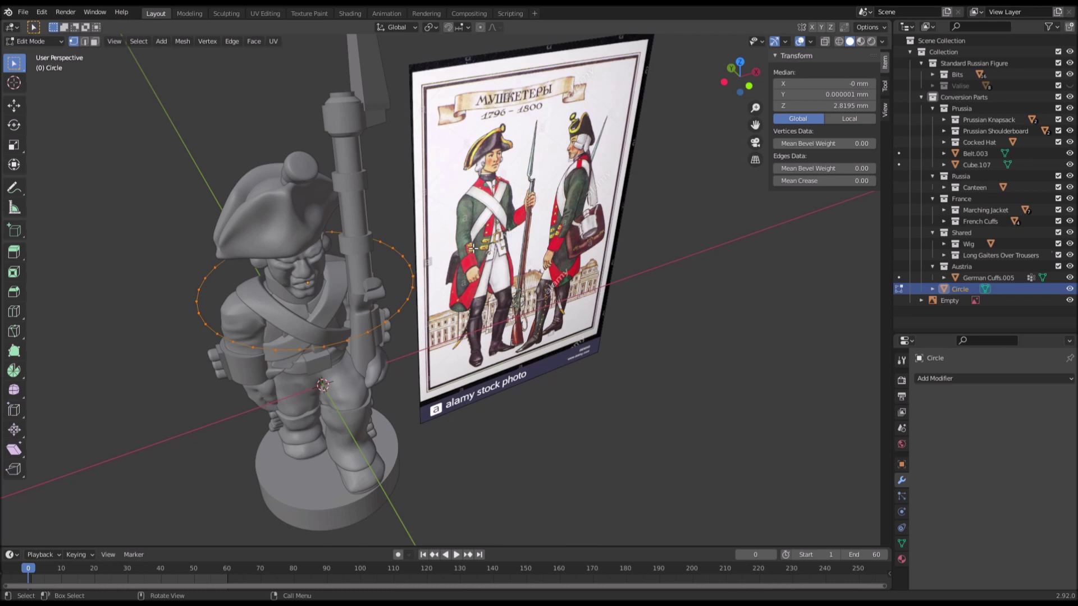
{"action": "key", "text": "f"}
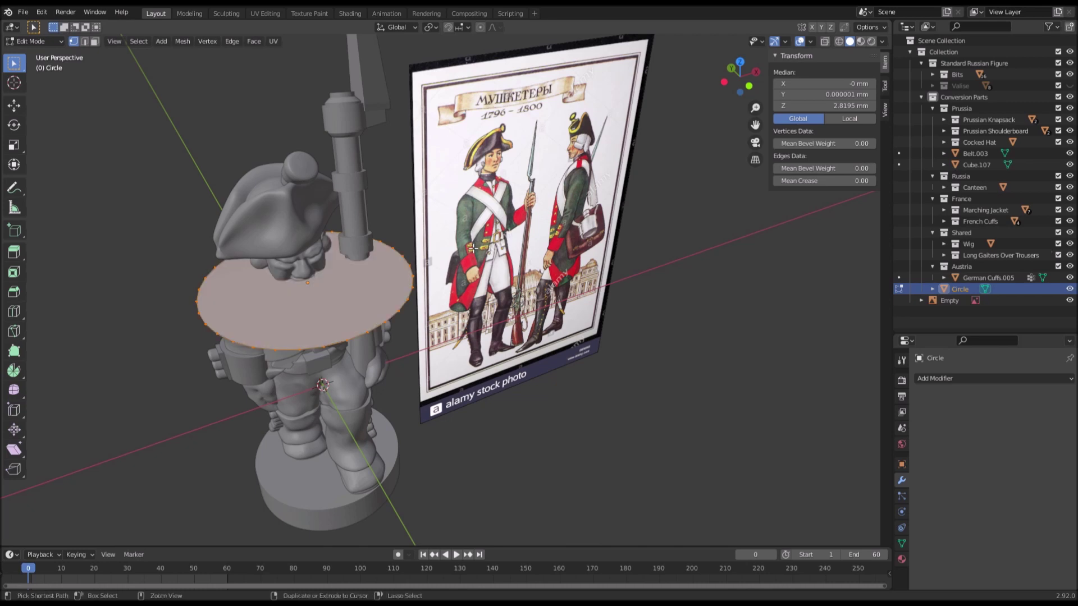
{"action": "key", "text": "ctrl+z"}
Step: In front view, shrink the circle's vertices to about 0.35 of their size, slightly wider than the neck
{"action": "key", "text": "KP_1"}
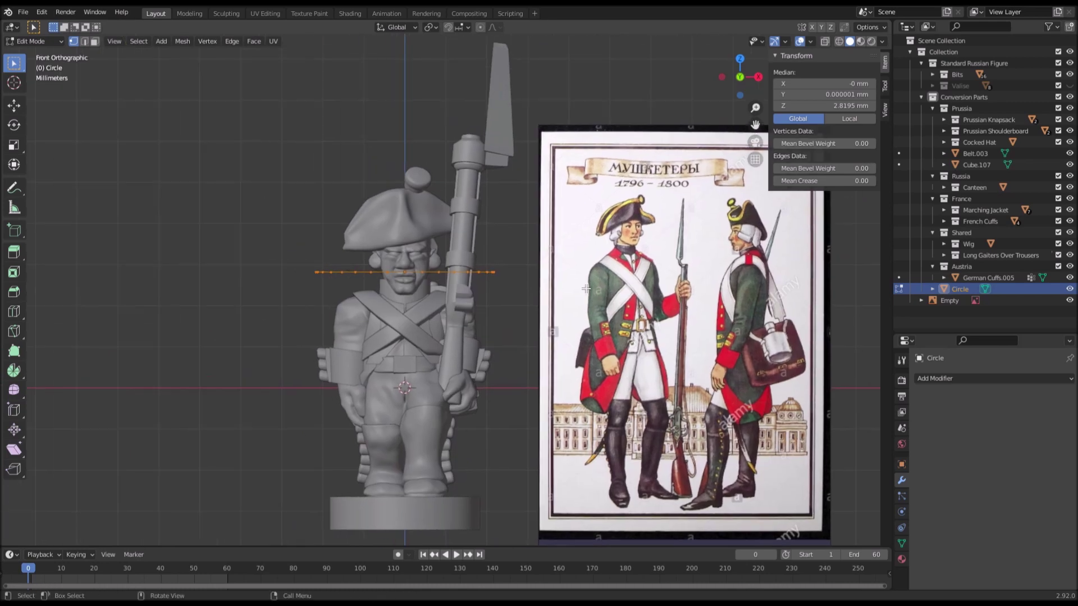
{"action": "key", "text": "s"}
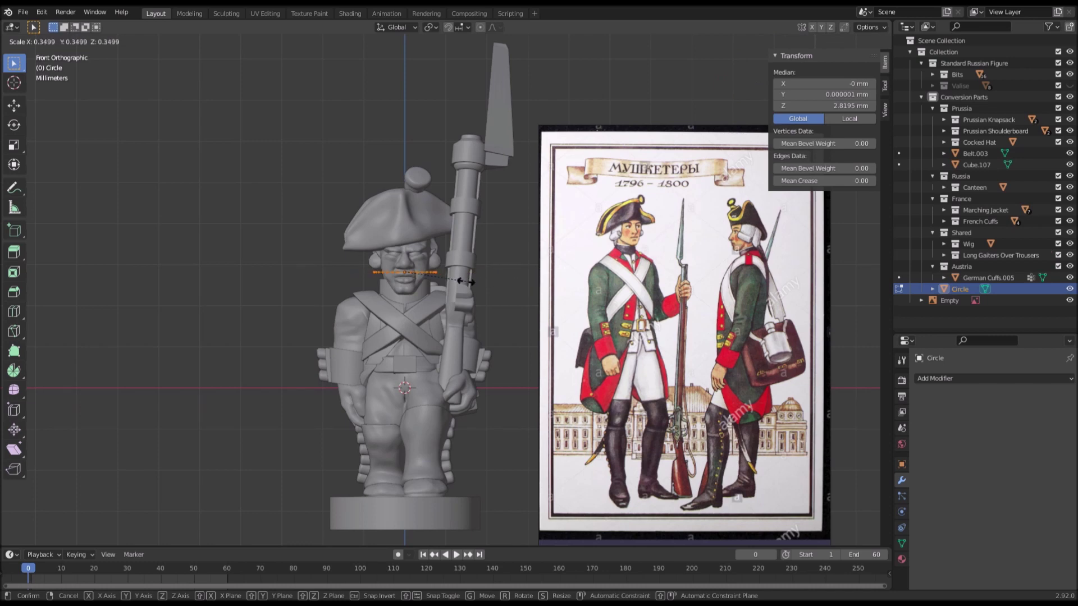
{"action": "left_click", "coordinate": [466, 282]}
{"action": "scroll", "coordinate": [465, 283], "scroll_direction": "up", "scroll_amount": 1}
{"action": "scroll", "coordinate": [587, 304], "scroll_direction": "up", "scroll_amount": 2}
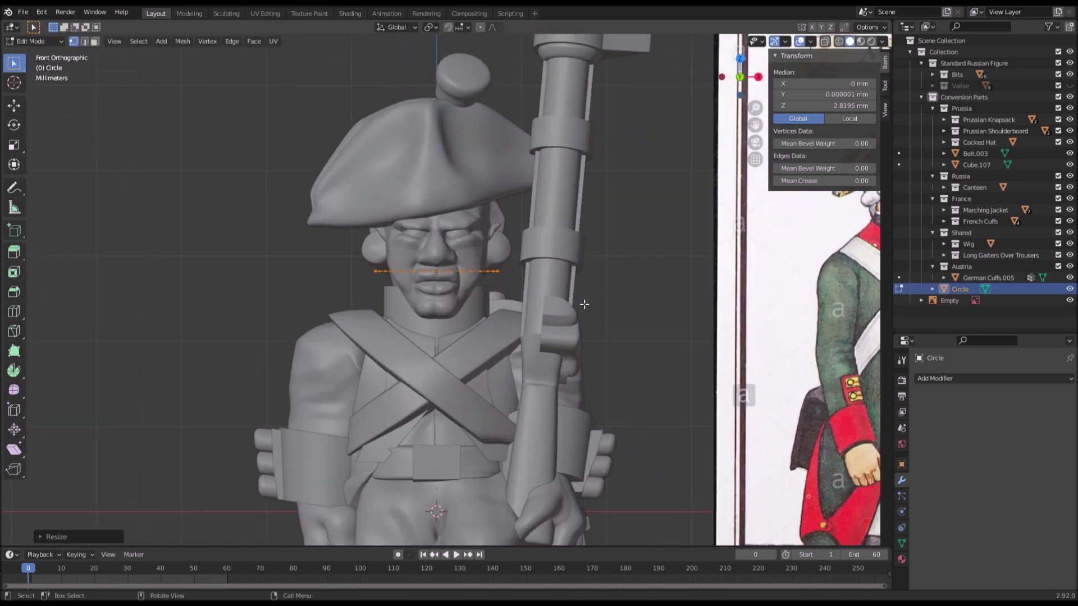
Step: Lower the ring of vertices along Z to about 2.44 mm, around the collar
{"action": "key", "text": "g"}
{"action": "key", "text": "z"}
{"action": "left_click", "coordinate": [573, 320]}
{"action": "scroll", "coordinate": [574, 319], "scroll_direction": "down", "scroll_amount": 3}
{"action": "key", "text": "g"}
{"action": "key", "text": "z"}
{"action": "left_click", "coordinate": [576, 328]}
Step: Move the ring back along Y to about 1.00 mm so that it encircles the neck
{"action": "scroll", "coordinate": [576, 328], "scroll_direction": "up", "scroll_amount": 2}
{"action": "mouse_move", "coordinate": [576, 327]}
{"action": "middle_mouse_down"}
{"action": "mouse_move", "coordinate": [626, 362]}
{"action": "mouse_move", "coordinate": [662, 336]}
{"action": "mouse_move", "coordinate": [577, 309]}
{"action": "middle_mouse_up"}
{"action": "key", "text": "g"}
{"action": "key", "text": "y"}
{"action": "left_click", "coordinate": [587, 337]}
{"action": "key", "text": "g"}
{"action": "key", "text": "y"}
{"action": "left_click", "coordinate": [666, 337]}
{"action": "key", "text": "KP_1"}
{"action": "scroll", "coordinate": [604, 310], "scroll_direction": "down", "scroll_amount": 2}
{"action": "middle_click_drag", "start_coordinate": [658, 292], "coordinate": [547, 300], "text": "shift"}
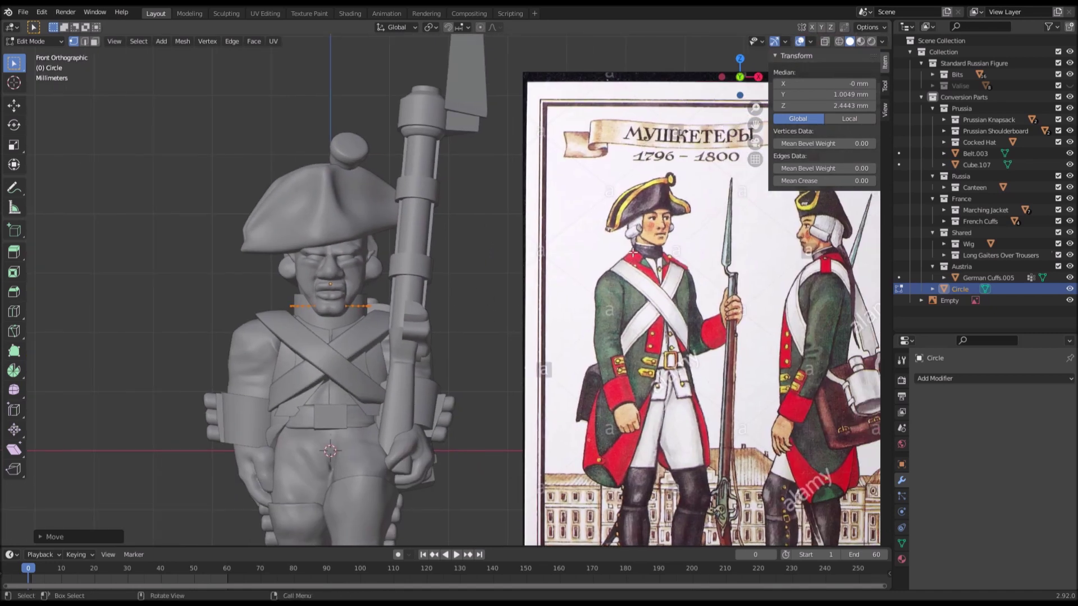
Step: Select the run of front vertices beneath the chin and delete them to open the ring at the front
{"action": "middle_click_drag", "start_coordinate": [402, 304], "coordinate": [528, 311], "text": "shift"}
{"action": "left_click", "coordinate": [435, 315]}
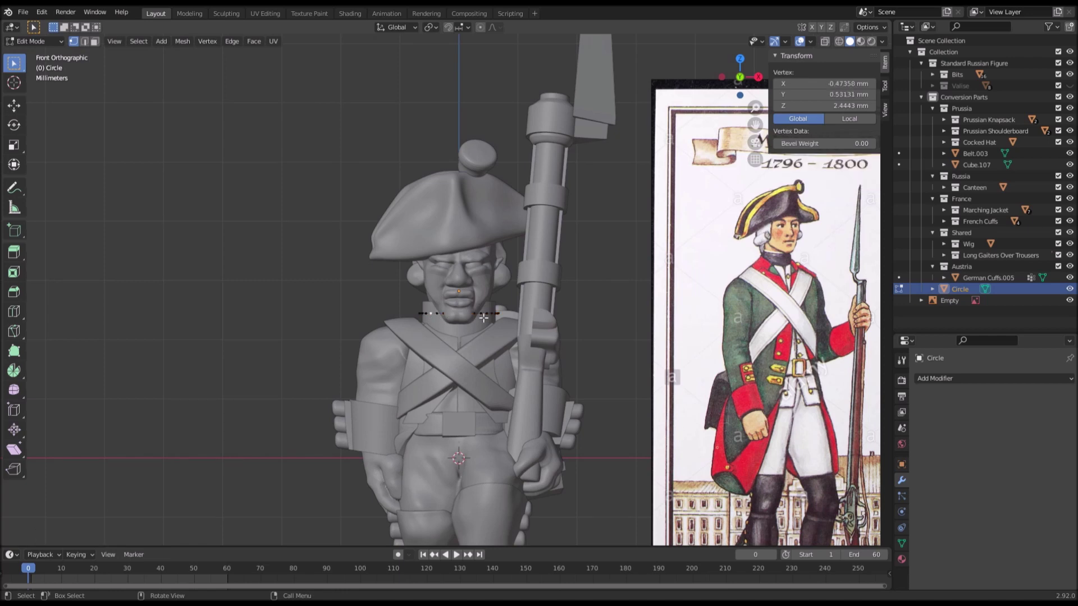
{"action": "left_click", "coordinate": [492, 317], "text": "ctrl"}
{"action": "key", "text": "KP_7"}
{"action": "key", "text": "alt+z"}
{"action": "middle_click_drag", "start_coordinate": [502, 281], "coordinate": [477, 303], "text": "shift"}
{"action": "key", "text": "x"}
{"action": "left_click", "coordinate": [510, 290]}
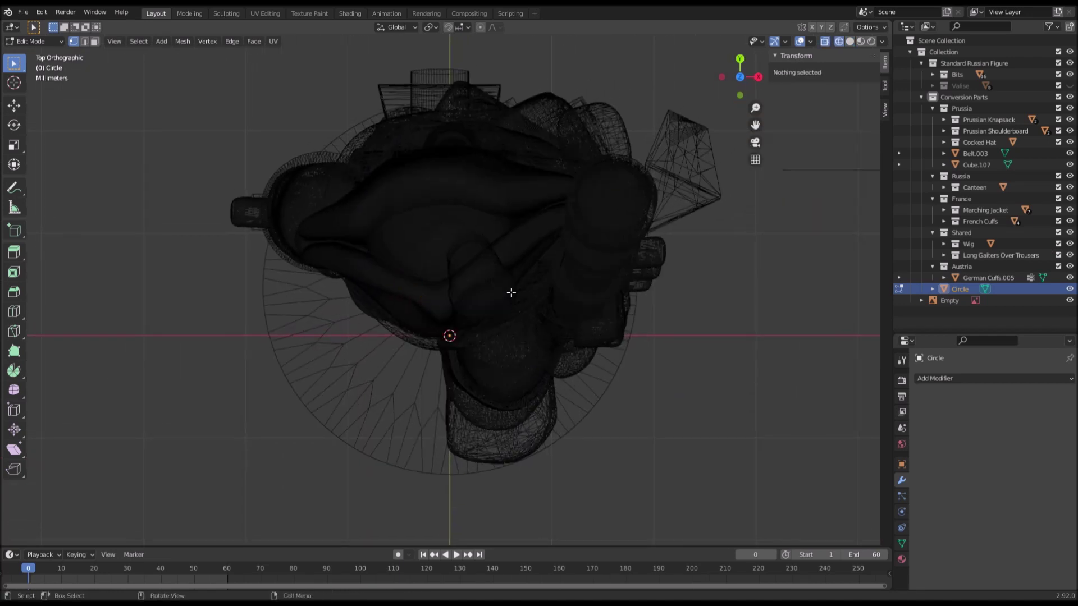
Step: Select all remaining ring vertices and compare their position around the collar with the reference in front view
{"action": "key", "text": "KP_1"}
{"action": "key", "text": "a"}
{"action": "scroll", "coordinate": [521, 305], "scroll_direction": "down", "scroll_amount": 2}
{"action": "scroll", "coordinate": [463, 308], "scroll_direction": "up", "scroll_amount": 2}
{"action": "key", "text": "shift+z"}
{"action": "scroll", "coordinate": [584, 311], "scroll_direction": "down", "scroll_amount": 2}
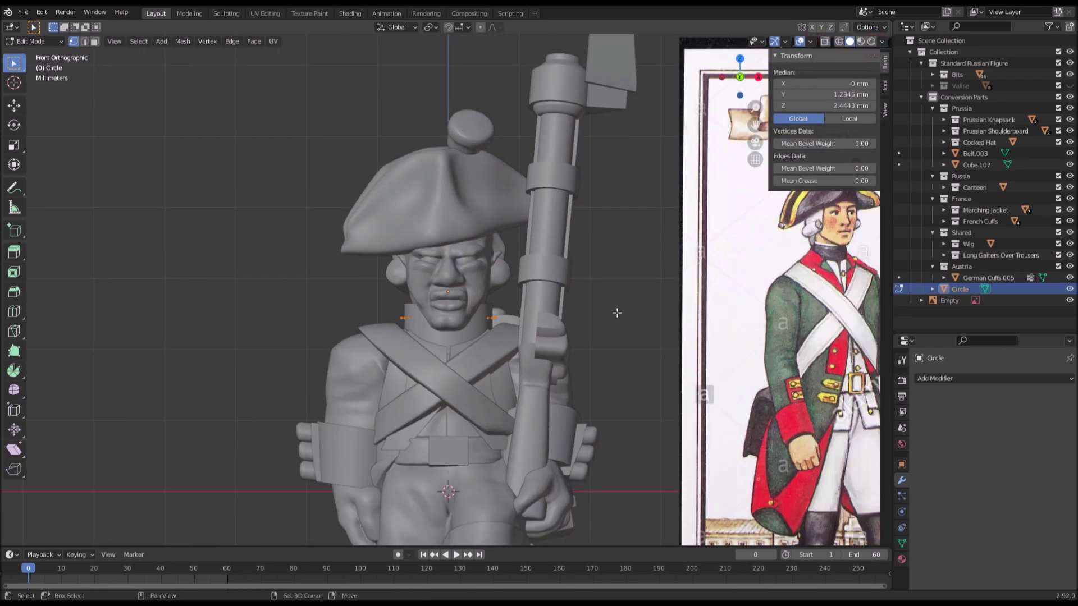
{"action": "middle_click_drag", "start_coordinate": [613, 311], "coordinate": [558, 277], "text": "shift"}
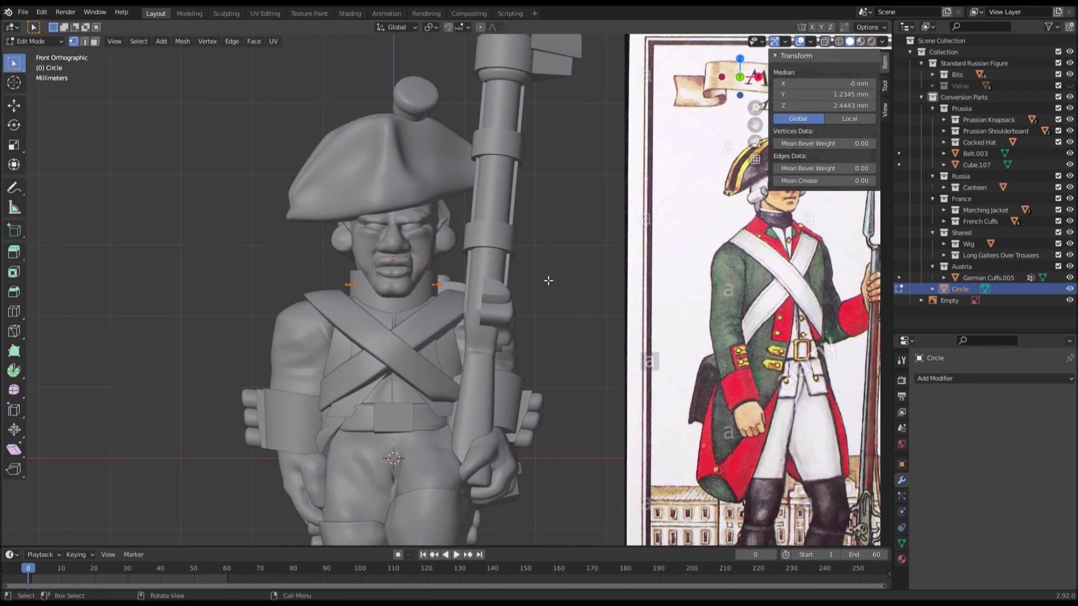
Step: In see-through view, select the vertices on the figure's right half of the ring and delete them
{"action": "key", "text": "alt+z"}
{"action": "middle_click_drag", "start_coordinate": [420, 312], "coordinate": [435, 359]}
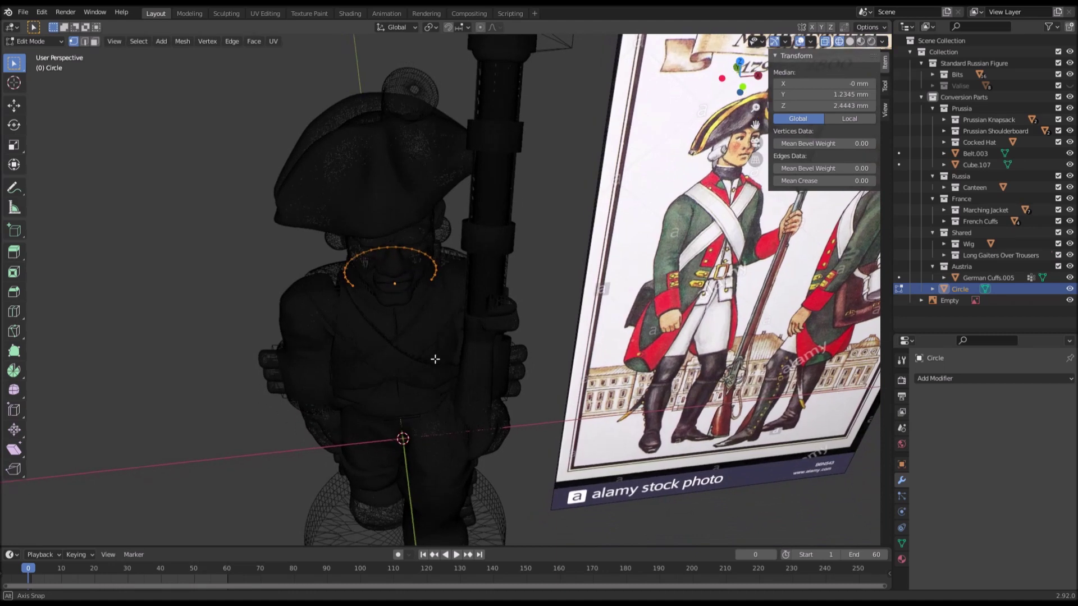
{"action": "scroll", "coordinate": [435, 356], "scroll_direction": "up", "scroll_amount": 2}
{"action": "key", "text": "alt+z"}
{"action": "key", "text": "alt+z"}
{"action": "middle_click_drag", "start_coordinate": [281, 315], "coordinate": [279, 230]}
{"action": "left_click_drag", "start_coordinate": [279, 229], "coordinate": [384, 356]}
{"action": "key", "text": "x"}
{"action": "left_click", "coordinate": [384, 355]}
Step: Add a Mirror modifier on the X axis to the half ring, using the figure's circular base as the mirror object
{"action": "key", "text": "z"}
{"action": "left_click", "coordinate": [497, 363]}
{"action": "key", "text": "Tab"}
{"action": "left_click", "coordinate": [947, 377]}
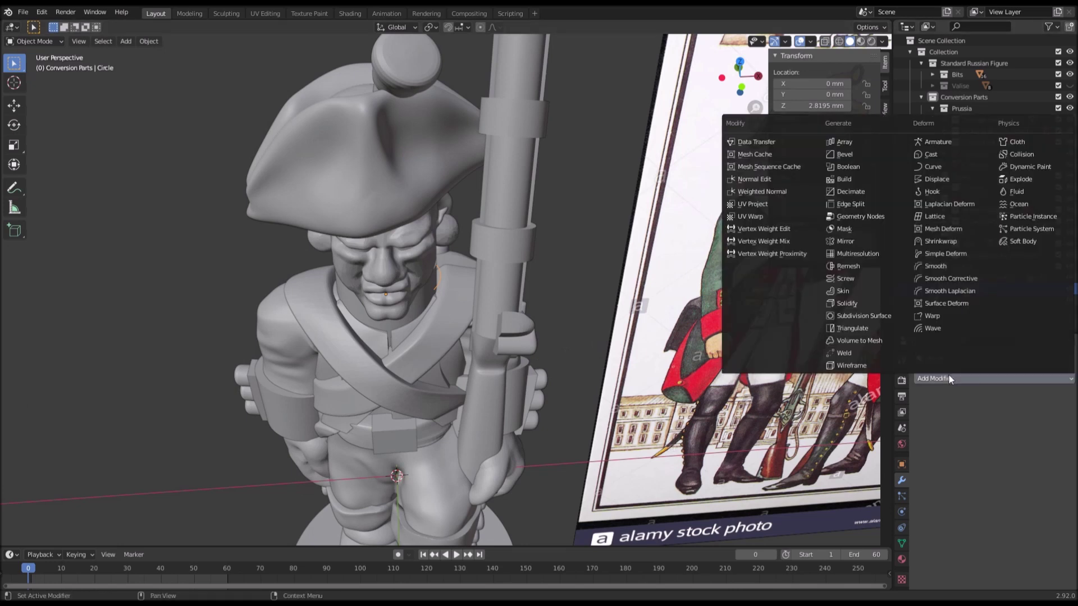
{"action": "left_click", "coordinate": [855, 243]}
{"action": "middle_click_drag", "start_coordinate": [609, 303], "coordinate": [600, 185], "text": "shift"}
{"action": "scroll", "coordinate": [600, 185], "scroll_direction": "down", "scroll_amount": 2}
{"action": "left_click", "coordinate": [370, 437]}
Step: Extrude the half ring about 0.30 mm straight down along Z to form a collar wall, working in front view
{"action": "key", "text": "Tab"}
{"action": "key", "text": "alt+z"}
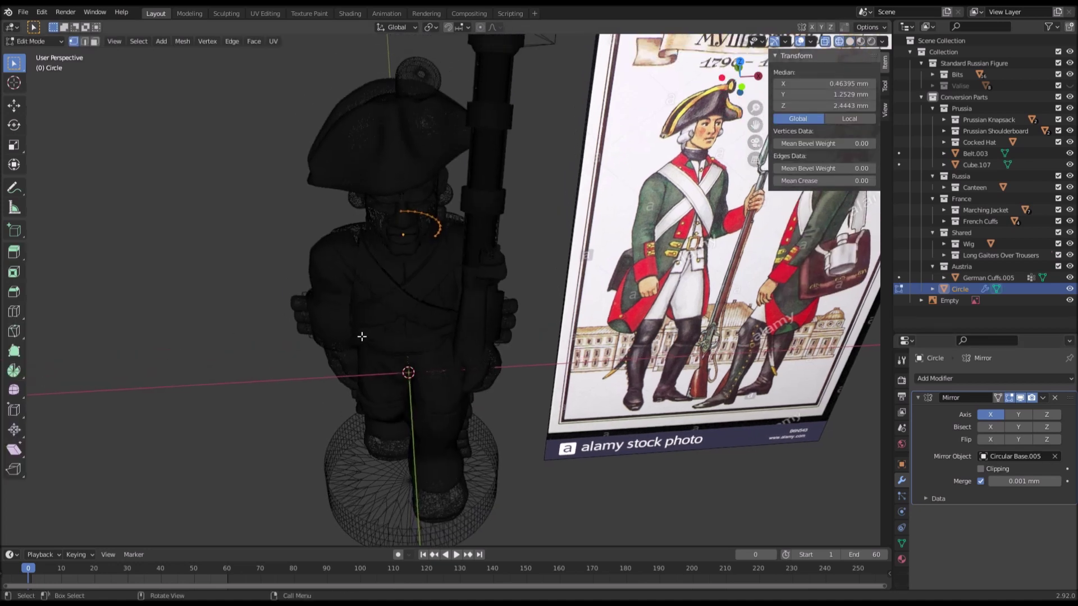
{"action": "key", "text": "KP_1"}
{"action": "key", "text": "g"}
{"action": "key", "text": "z"}
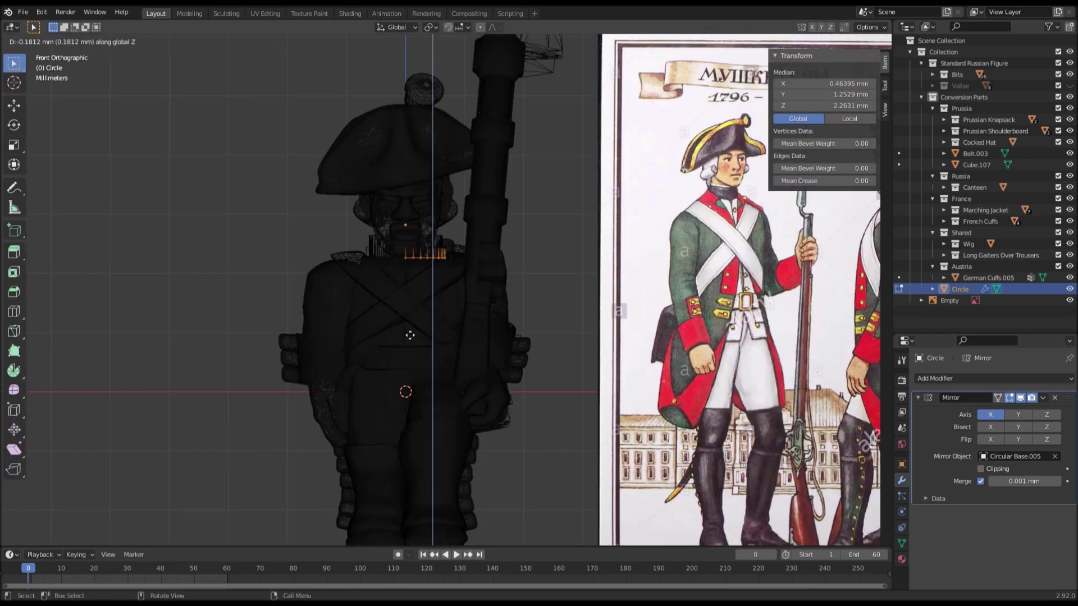
{"action": "left_click", "coordinate": [409, 339]}
{"action": "key", "text": "alt+z"}
{"action": "scroll", "coordinate": [573, 333], "scroll_direction": "up", "scroll_amount": 2}
{"action": "key", "text": "g"}
{"action": "key", "text": "z"}
{"action": "left_click", "coordinate": [573, 335]}
Step: Scale the collar's lower edge outward so that the wall flares over the shoulders
{"action": "middle_click_drag", "start_coordinate": [573, 335], "coordinate": [592, 359]}
{"action": "key", "text": "s"}
{"action": "left_click", "coordinate": [583, 361]}
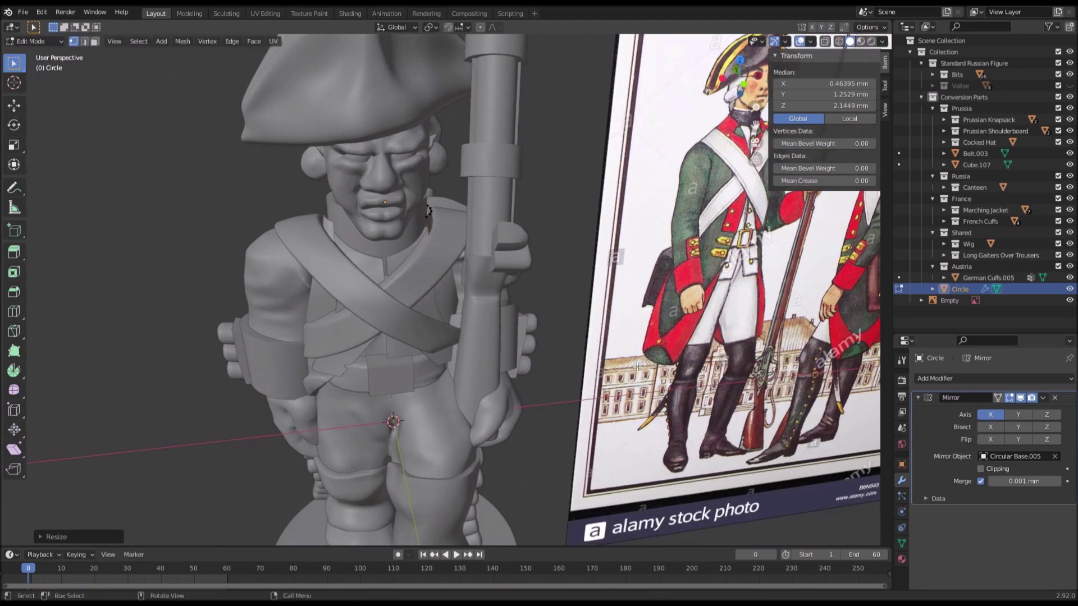
Step: Enable clipping on the Mirror modifier, then scale the collar's lower edge and align it with the centre line along X
{"action": "key", "text": "z"}
{"action": "key", "text": "KP_1"}
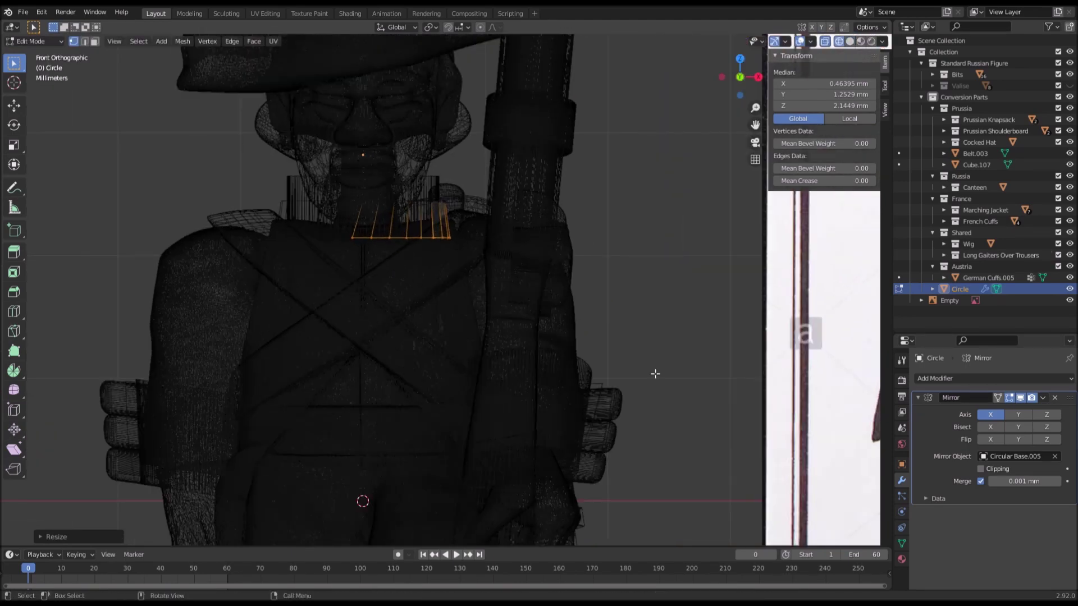
{"action": "left_click", "coordinate": [992, 468]}
{"action": "key", "text": "g"}
{"action": "key", "text": "x"}
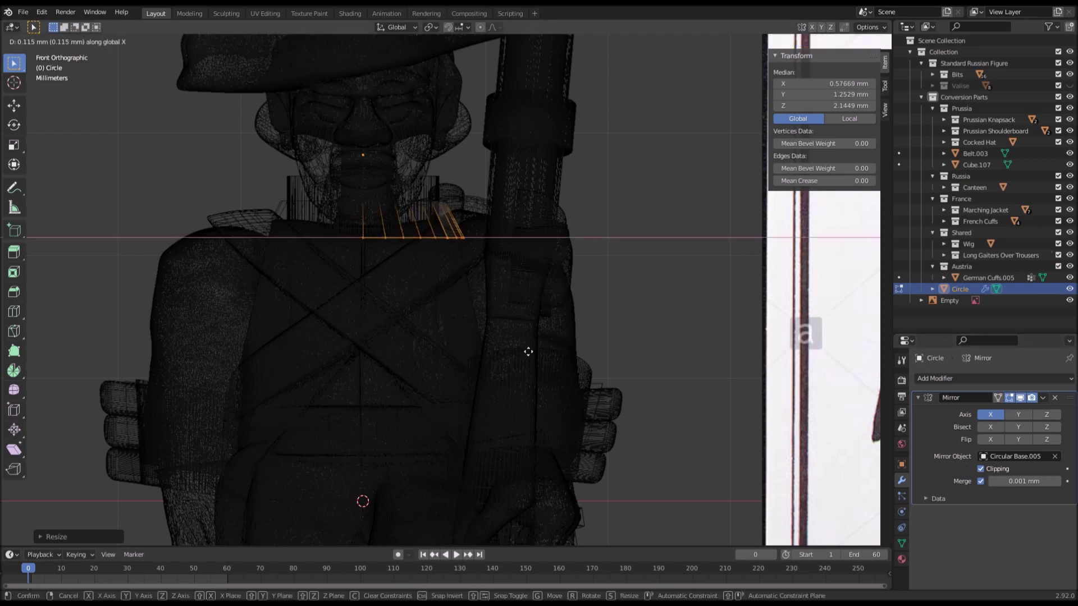
{"action": "left_click", "coordinate": [534, 353]}
{"action": "key", "text": "s"}
{"action": "left_click", "coordinate": [567, 358]}
{"action": "key", "text": "g"}
{"action": "key", "text": "x"}
{"action": "left_click", "coordinate": [512, 294]}
Step: Examine the flared collar around the neck from several angles in solid and wireframe shading
{"action": "key", "text": "z"}
{"action": "left_click", "coordinate": [613, 298]}
{"action": "mouse_move", "coordinate": [664, 306]}
{"action": "middle_mouse_down"}
{"action": "mouse_move", "coordinate": [732, 331]}
{"action": "mouse_move", "coordinate": [466, 338]}
{"action": "mouse_move", "coordinate": [558, 338]}
{"action": "middle_mouse_up"}
{"action": "key", "text": "z"}
{"action": "left_click", "coordinate": [557, 338]}
{"action": "middle_click_drag", "start_coordinate": [421, 296], "coordinate": [446, 286]}
{"action": "key", "text": "z"}
{"action": "left_click", "coordinate": [565, 240]}
{"action": "key", "text": "alt+z"}
Step: Join the collar's top front vertex to its back centre vertex with an edge and cut that edge at its midpoint
{"action": "left_click", "coordinate": [444, 184]}
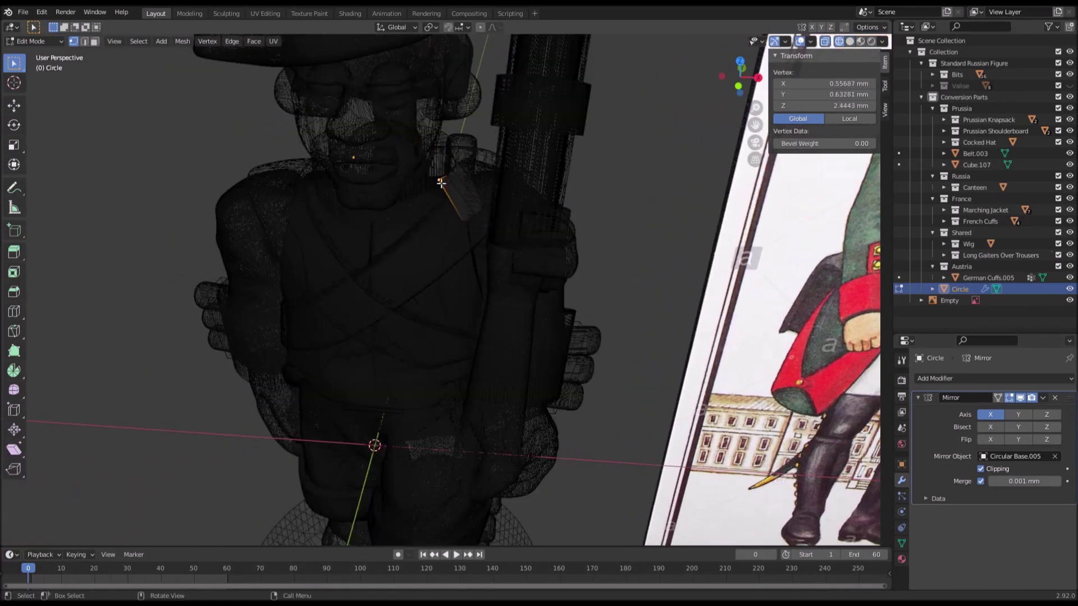
{"action": "key", "text": "alt+z"}
{"action": "middle_click_drag", "start_coordinate": [621, 178], "coordinate": [260, 270]}
{"action": "key", "text": "alt+z"}
{"action": "key", "text": "a"}
{"action": "mouse_move", "coordinate": [332, 244]}
{"action": "middle_mouse_down"}
{"action": "mouse_move", "coordinate": [356, 259]}
{"action": "mouse_move", "coordinate": [345, 252]}
{"action": "middle_mouse_up"}
{"action": "left_click", "coordinate": [324, 228]}
{"action": "key", "text": "f"}
{"action": "key", "text": "ctrl+r"}
{"action": "left_click", "coordinate": [341, 249]}
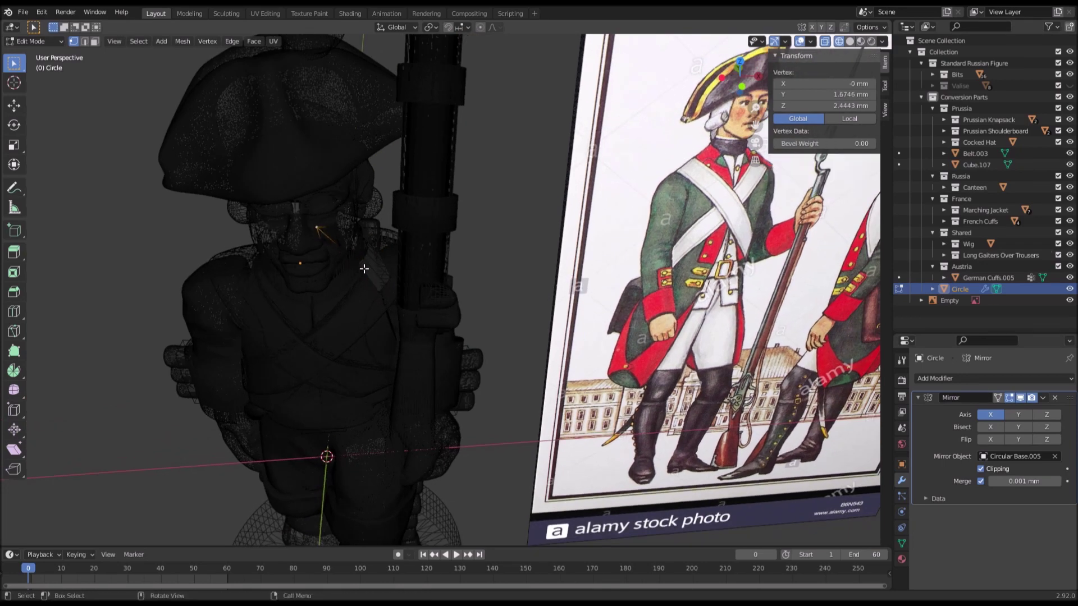
{"action": "scroll", "coordinate": [323, 233], "scroll_direction": "up", "scroll_amount": 3}
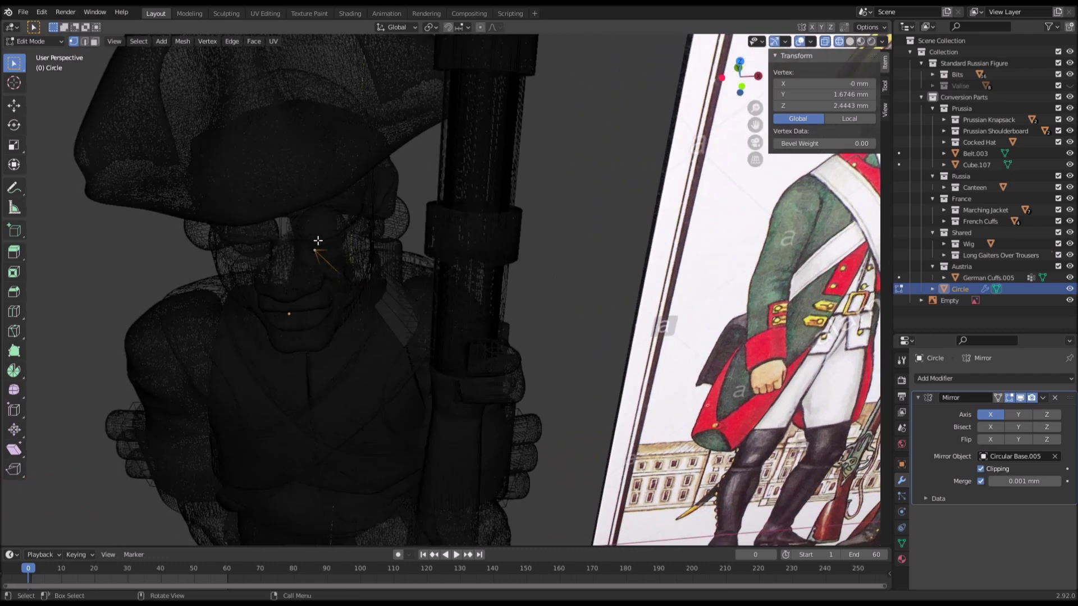
Step: Move the midpoint vertex of the upper closing edge along X onto the centre line at X 0
{"action": "key", "text": "a"}
{"action": "key", "text": "shift+z"}
{"action": "middle_click_drag", "start_coordinate": [520, 260], "coordinate": [520, 210]}
{"action": "scroll", "coordinate": [456, 343], "scroll_direction": "up", "scroll_amount": 2}
{"action": "mouse_move", "coordinate": [396, 353]}
{"action": "middle_mouse_down"}
{"action": "mouse_move", "coordinate": [365, 330]}
{"action": "mouse_move", "coordinate": [371, 360]}
{"action": "middle_mouse_up"}
{"action": "scroll", "coordinate": [368, 306], "scroll_direction": "up", "scroll_amount": 3}
{"action": "middle_click_drag", "start_coordinate": [311, 308], "coordinate": [361, 312], "text": "shift"}
{"action": "scroll", "coordinate": [359, 321], "scroll_direction": "down", "scroll_amount": 2}
{"action": "key", "text": "z"}
{"action": "left_click", "coordinate": [337, 317]}
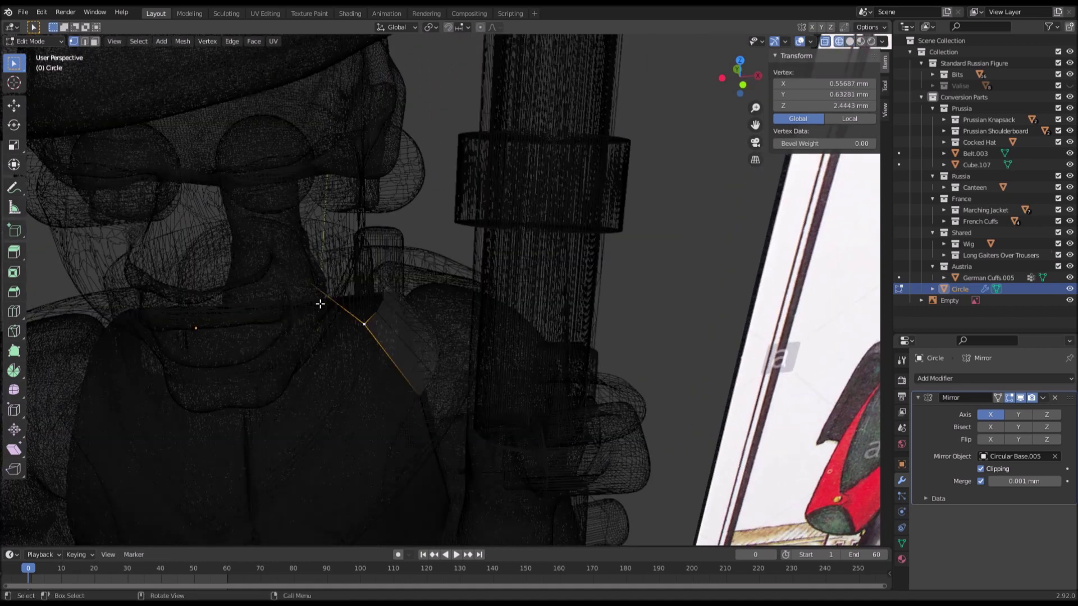
{"action": "key", "text": "ctrl+z"}
{"action": "key", "text": "g"}
{"action": "key", "text": "x"}
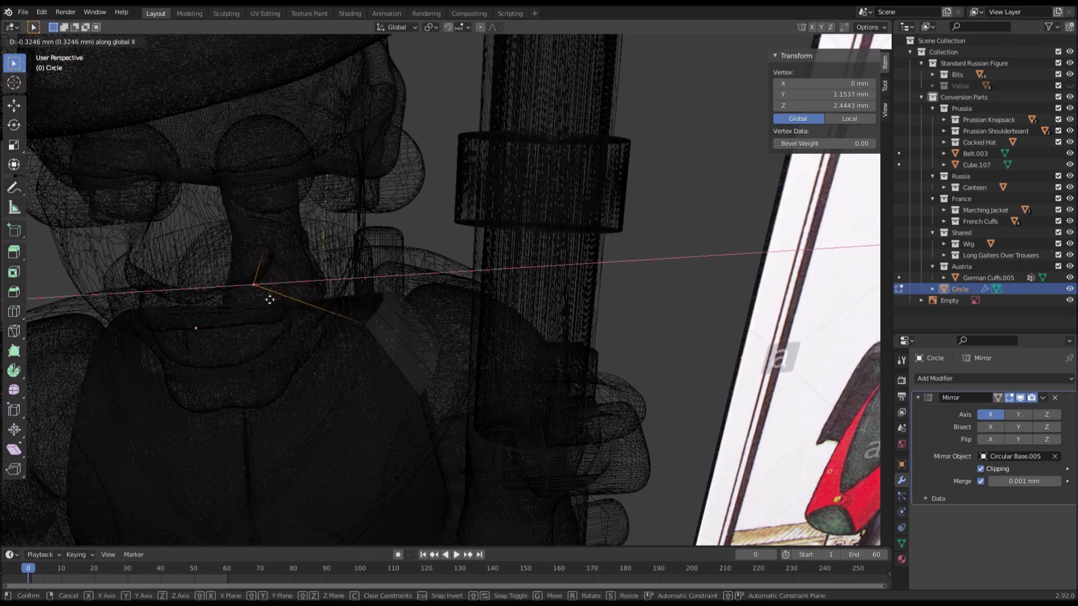
{"action": "left_click", "coordinate": [260, 298]}
{"action": "key", "text": "z"}
{"action": "left_click", "coordinate": [342, 295]}
{"action": "key", "text": "z"}
{"action": "left_click", "coordinate": [342, 289]}
Step: Select the whole upper loop of the collar through the centre-line vertex and fill it with a face
{"action": "key", "text": "a"}
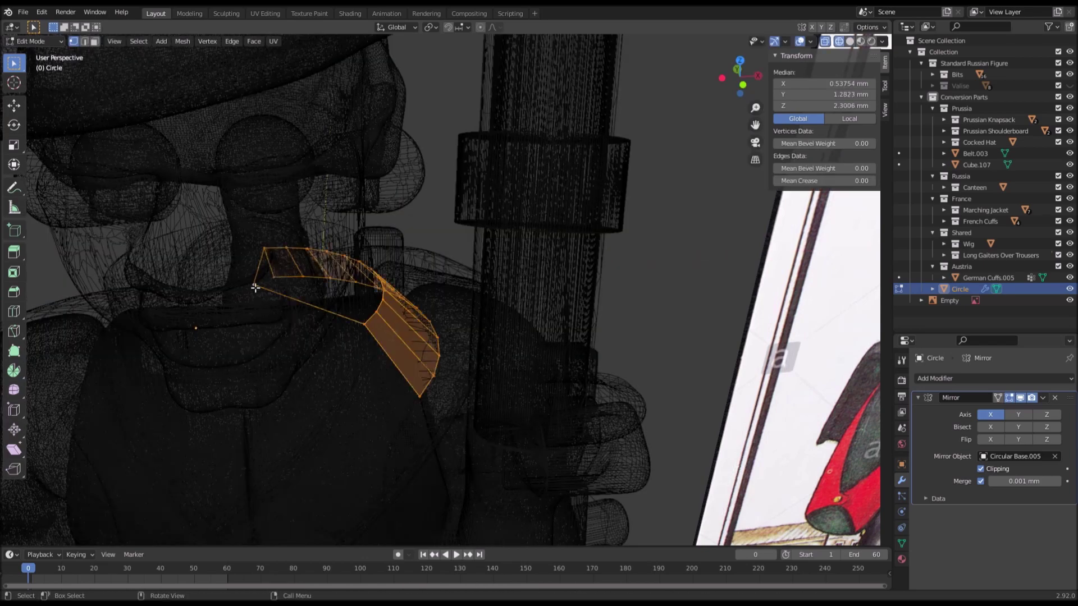
{"action": "left_click", "coordinate": [255, 287]}
{"action": "left_click", "coordinate": [307, 248], "text": "ctrl"}
{"action": "key", "text": "f"}
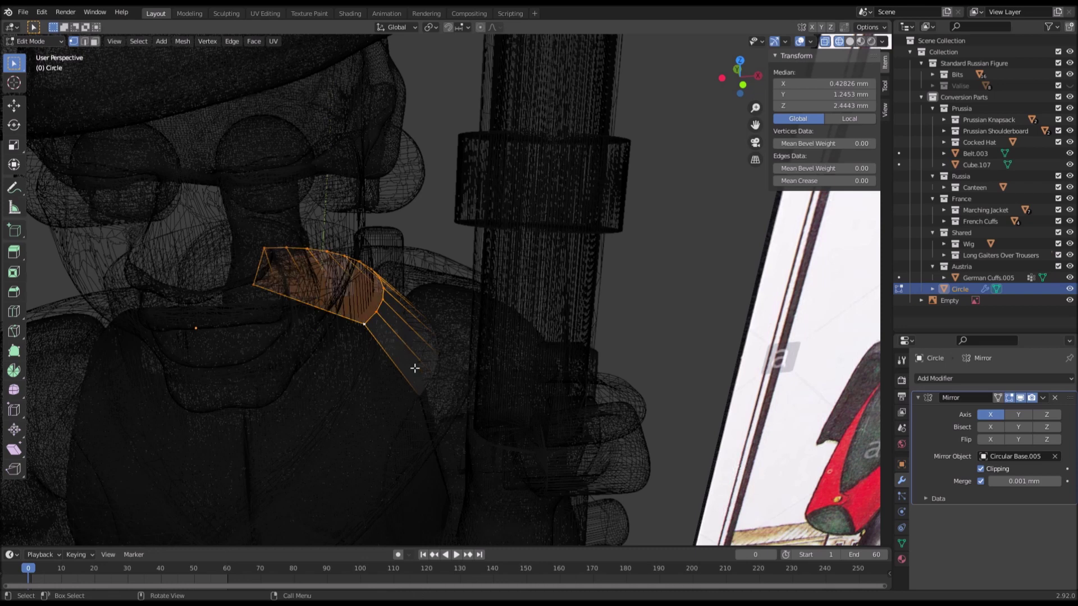
Step: Select the lower ring's vertices from the front corner to the back centre and close the opening between its ends
{"action": "left_click", "coordinate": [434, 398], "text": "ctrl"}
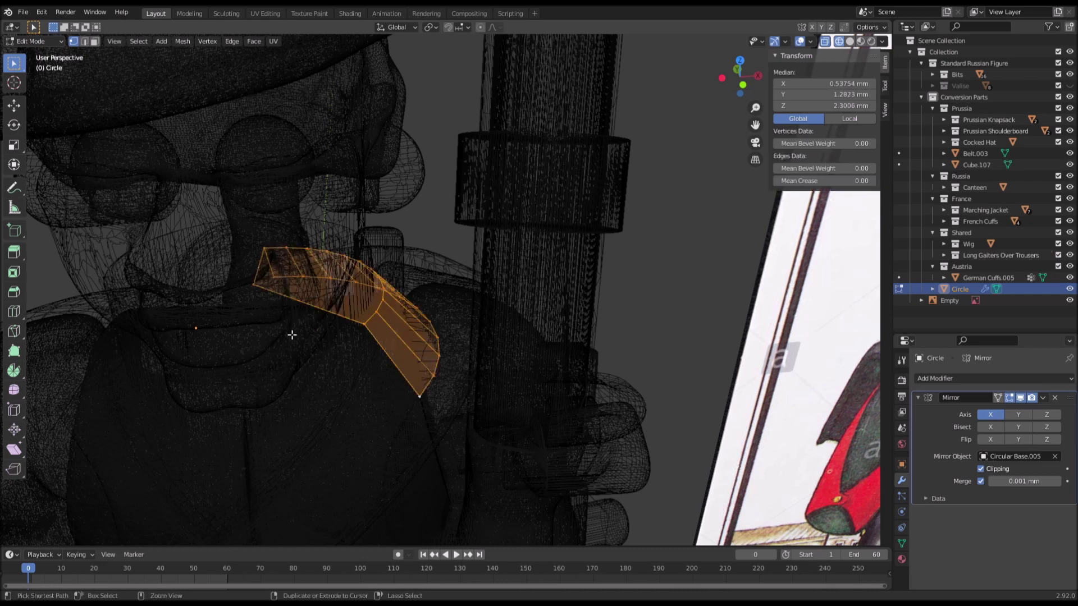
{"action": "key", "text": "ctrl+z"}
{"action": "left_click", "coordinate": [278, 282], "text": "ctrl"}
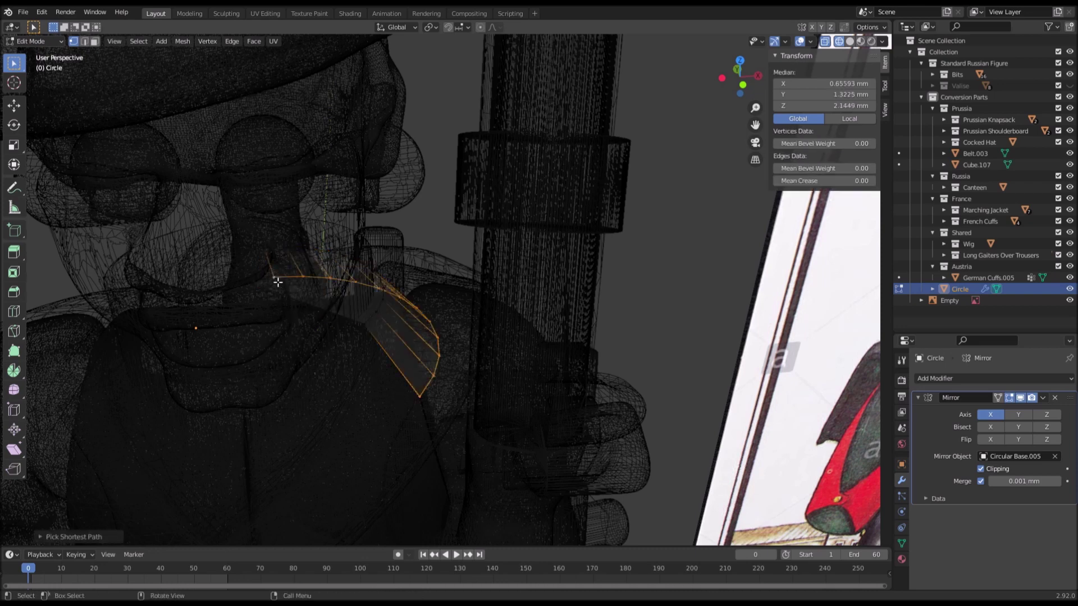
{"action": "left_click", "coordinate": [436, 349], "text": "ctrl"}
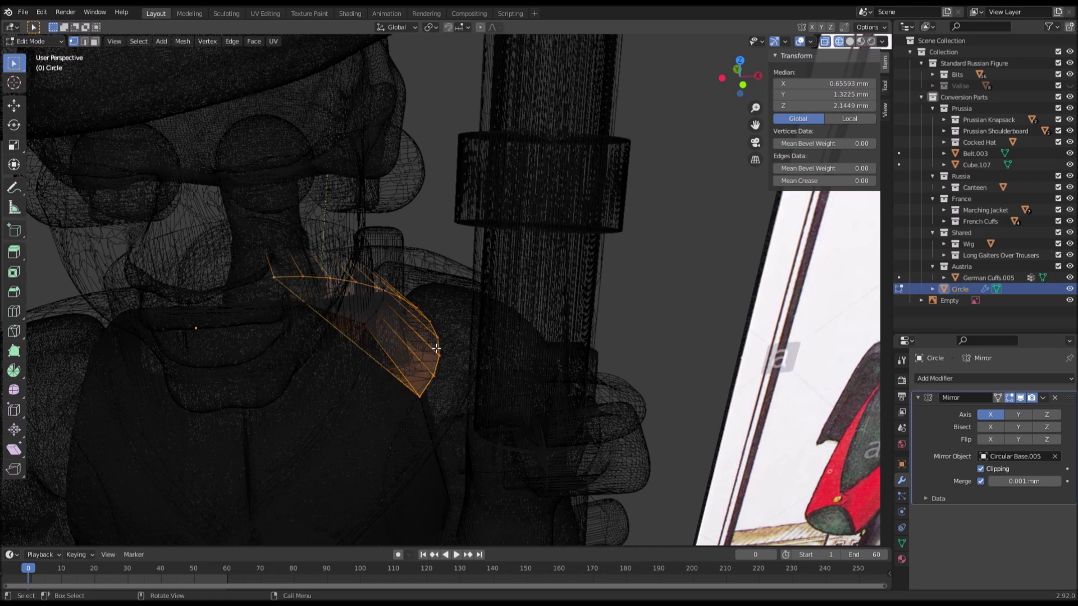
Step: Cut the lower closing edge at its midpoint and move the new vertex along X onto the centre line at X 0
{"action": "key", "text": "ctrl+r"}
{"action": "left_click", "coordinate": [342, 333]}
{"action": "left_click", "coordinate": [336, 331]}
{"action": "key", "text": "g"}
{"action": "key", "text": "x"}
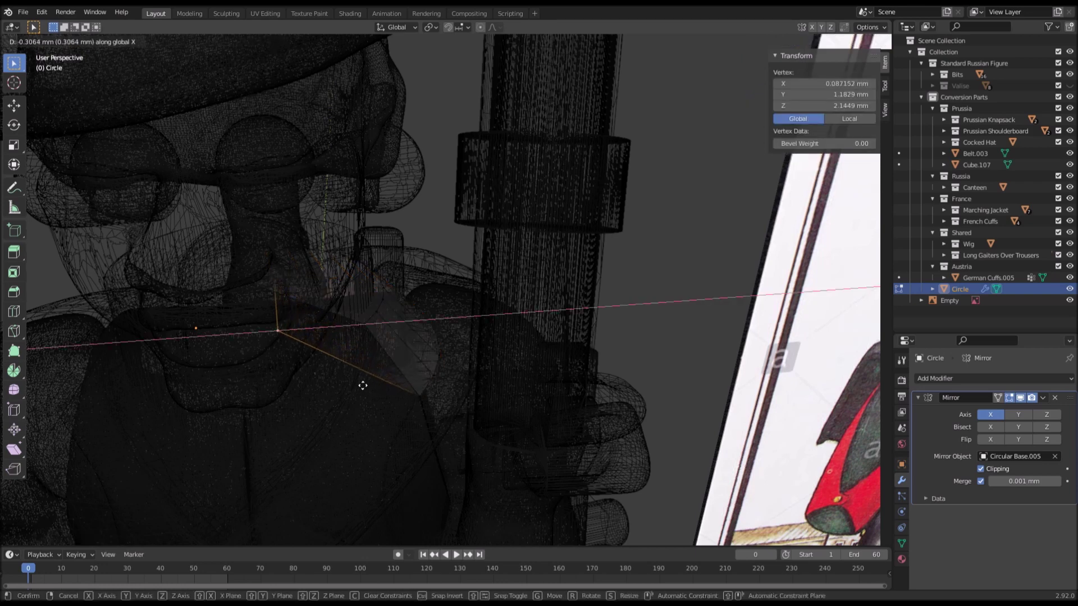
{"action": "left_click", "coordinate": [327, 381]}
Step: Select the lower loop of the collar through its centre-line vertex and fill it with a face
{"action": "key", "text": "a"}
{"action": "key", "text": "ctrl+z"}
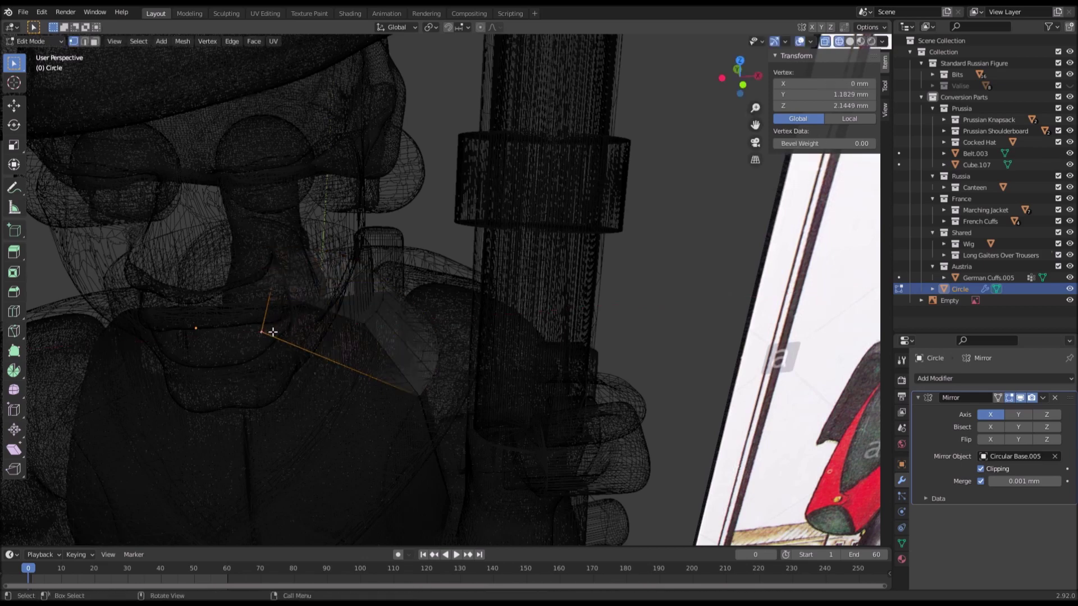
{"action": "left_click", "coordinate": [367, 332], "text": "ctrl"}
{"action": "key", "text": "f"}
Step: Compare the mirrored collar in solid shading with the open collar of the musketeer in the reference picture
{"action": "key", "text": "shift+z"}
{"action": "mouse_move", "coordinate": [399, 295]}
{"action": "middle_mouse_down"}
{"action": "mouse_move", "coordinate": [487, 312]}
{"action": "mouse_move", "coordinate": [479, 304]}
{"action": "mouse_move", "coordinate": [467, 321]}
{"action": "mouse_move", "coordinate": [466, 362]}
{"action": "mouse_move", "coordinate": [443, 345]}
{"action": "mouse_move", "coordinate": [364, 352]}
{"action": "middle_mouse_up"}
{"action": "key", "text": "Tab"}
{"action": "scroll", "coordinate": [433, 293], "scroll_direction": "down", "scroll_amount": 3}
{"action": "scroll", "coordinate": [472, 315], "scroll_direction": "down", "scroll_amount": 3}
{"action": "scroll", "coordinate": [496, 317], "scroll_direction": "up", "scroll_amount": 3}
{"action": "scroll", "coordinate": [496, 317], "scroll_direction": "up", "scroll_amount": 1}
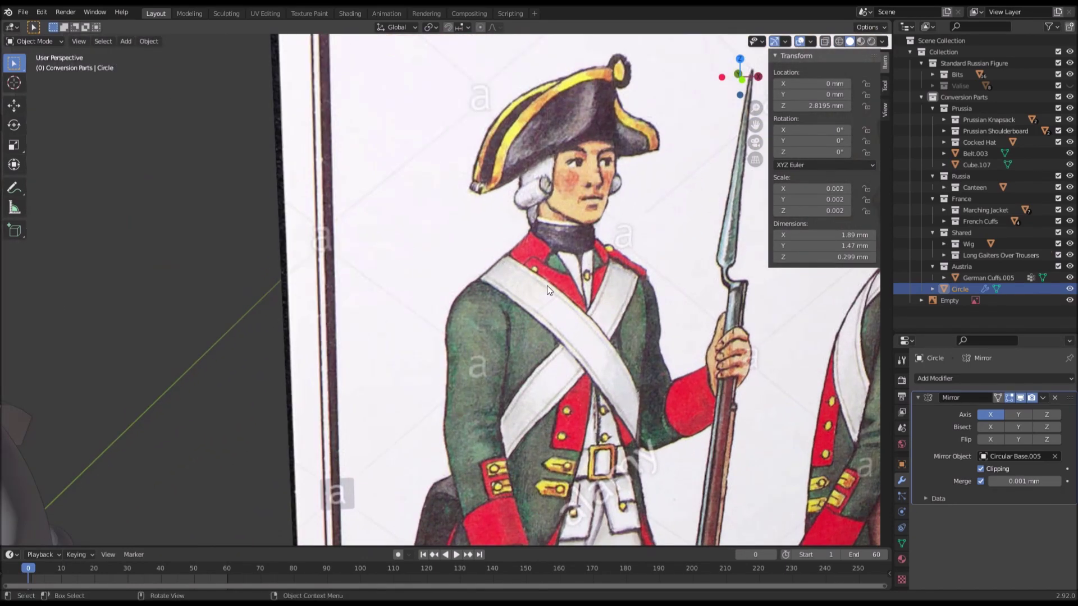
{"action": "scroll", "coordinate": [547, 285], "scroll_direction": "down", "scroll_amount": 2}
{"action": "middle_click_drag", "start_coordinate": [128, 381], "coordinate": [465, 310], "text": "shift"}
{"action": "scroll", "coordinate": [411, 327], "scroll_direction": "up", "scroll_amount": 2}
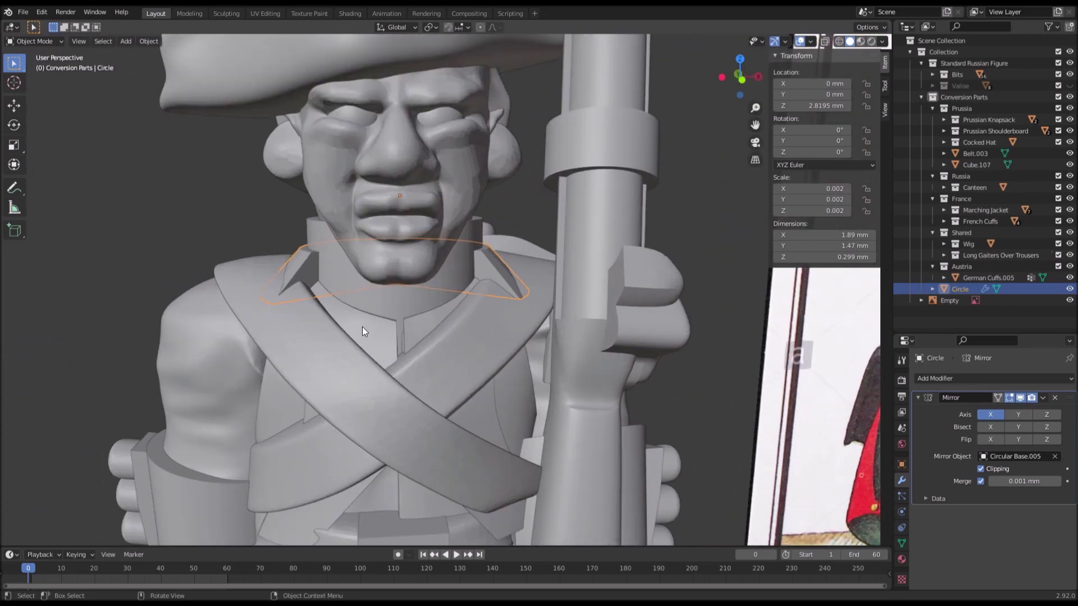
{"action": "scroll", "coordinate": [362, 327], "scroll_direction": "down", "scroll_amount": 4}
{"action": "mouse_move", "coordinate": [598, 299]}
{"action": "middle_mouse_down", "text": "shift"}
{"action": "mouse_move", "coordinate": [323, 353]}
{"action": "mouse_move", "coordinate": [585, 291]}
{"action": "middle_mouse_up", "text": "shift"}
{"action": "scroll", "coordinate": [584, 291], "scroll_direction": "up", "scroll_amount": 3}
Step: Select the collar's front edge and move it forward and inward to about X 0.4 mm and Y 0.24 mm
{"action": "key", "text": "Tab"}
{"action": "scroll", "coordinate": [446, 325], "scroll_direction": "up", "scroll_amount": 3}
{"action": "key", "text": "Tab"}
{"action": "key", "text": "Tab"}
{"action": "middle_click_drag", "start_coordinate": [423, 298], "coordinate": [462, 323]}
{"action": "scroll", "coordinate": [414, 334], "scroll_direction": "down", "scroll_amount": 2}
{"action": "left_click", "coordinate": [399, 249]}
{"action": "left_click", "coordinate": [448, 299], "text": "shift"}
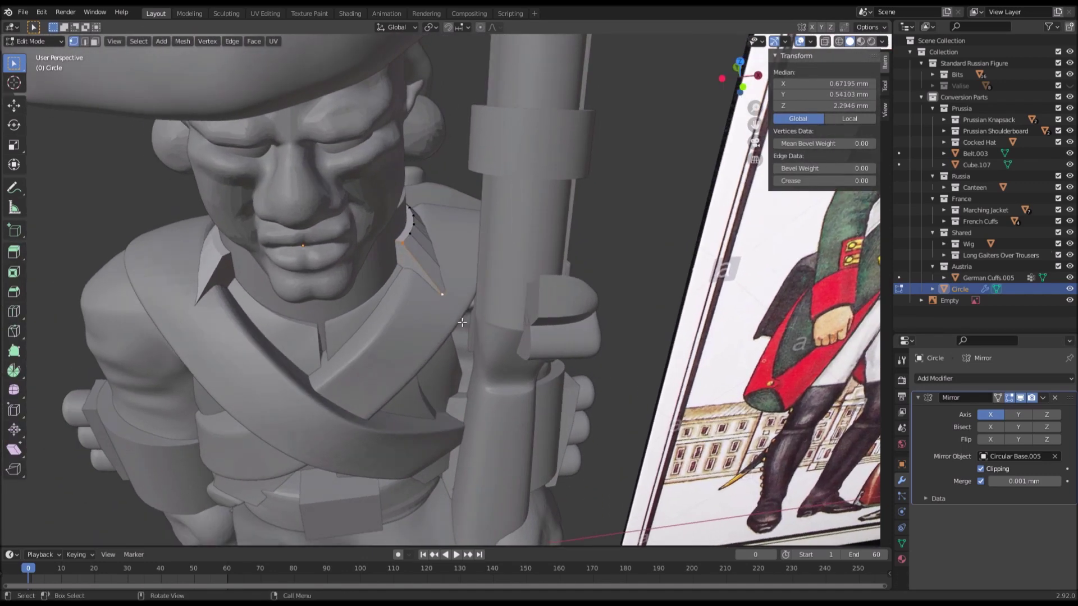
{"action": "key", "text": "g"}
{"action": "key", "text": "x"}
{"action": "left_click", "coordinate": [433, 331]}
{"action": "key", "text": "g"}
{"action": "key", "text": "y"}
{"action": "left_click", "coordinate": [432, 359]}
{"action": "key", "text": "g"}
{"action": "key", "text": "x"}
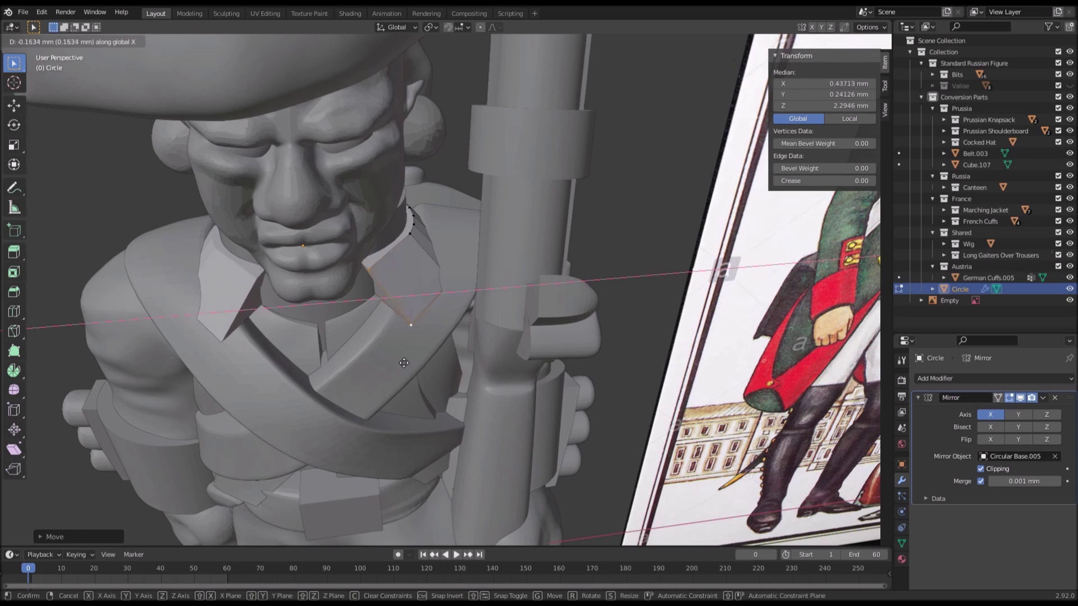
{"action": "left_click", "coordinate": [407, 308]}
Step: Move the edge just behind the collar's front edge forward and inward to about X 0.63 mm and Y 0.52 mm
{"action": "left_click", "coordinate": [409, 236]}
{"action": "key", "text": "shift+z"}
{"action": "left_click", "coordinate": [439, 269], "text": "shift"}
{"action": "key", "text": "alt+z"}
{"action": "key", "text": "g"}
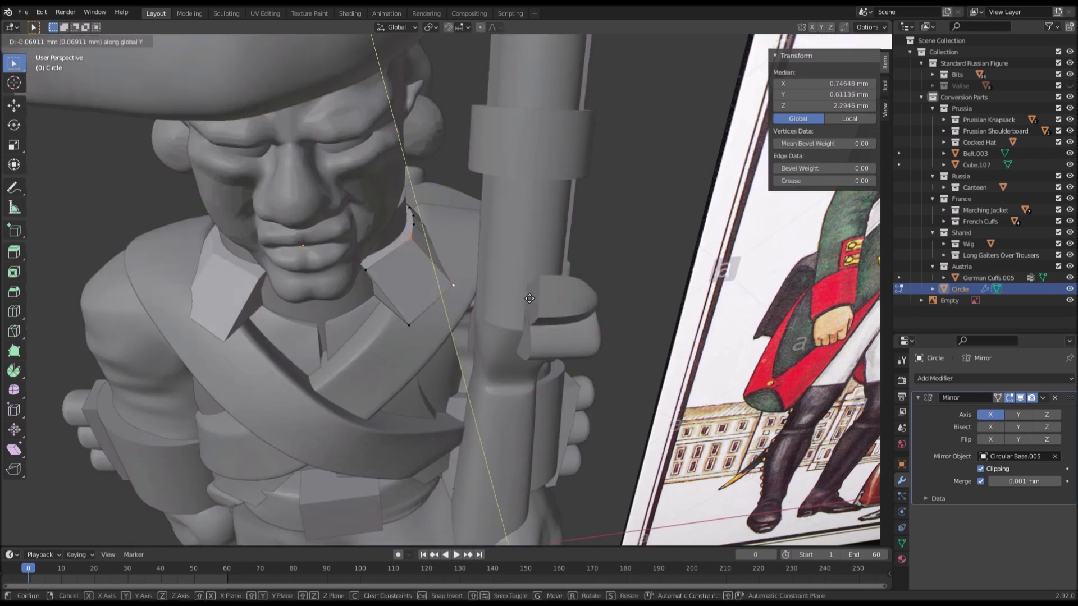
{"action": "key", "text": "x"}
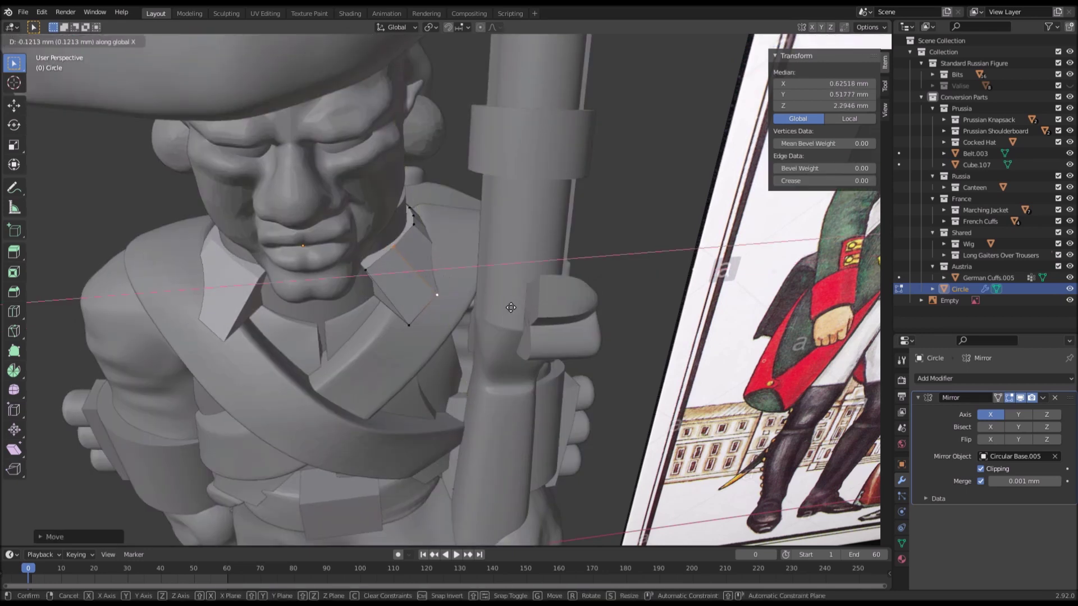
{"action": "left_click", "coordinate": [510, 308]}
Step: Select all vertices along the collar's lower edge and adjust their height along Z to fit the shoulders
{"action": "middle_click_drag", "start_coordinate": [359, 276], "coordinate": [602, 238]}
{"action": "scroll", "coordinate": [365, 293], "scroll_direction": "down", "scroll_amount": 4}
{"action": "mouse_move", "coordinate": [365, 293]}
{"action": "middle_mouse_down", "text": "shift"}
{"action": "mouse_move", "coordinate": [447, 297]}
{"action": "mouse_move", "coordinate": [394, 314]}
{"action": "middle_mouse_up", "text": "shift"}
{"action": "key", "text": "shift+z"}
{"action": "key", "text": "a"}
{"action": "middle_click_drag", "start_coordinate": [504, 308], "coordinate": [462, 301]}
{"action": "left_click_drag", "start_coordinate": [424, 285], "coordinate": [581, 312]}
{"action": "middle_click_drag", "start_coordinate": [674, 310], "coordinate": [558, 316]}
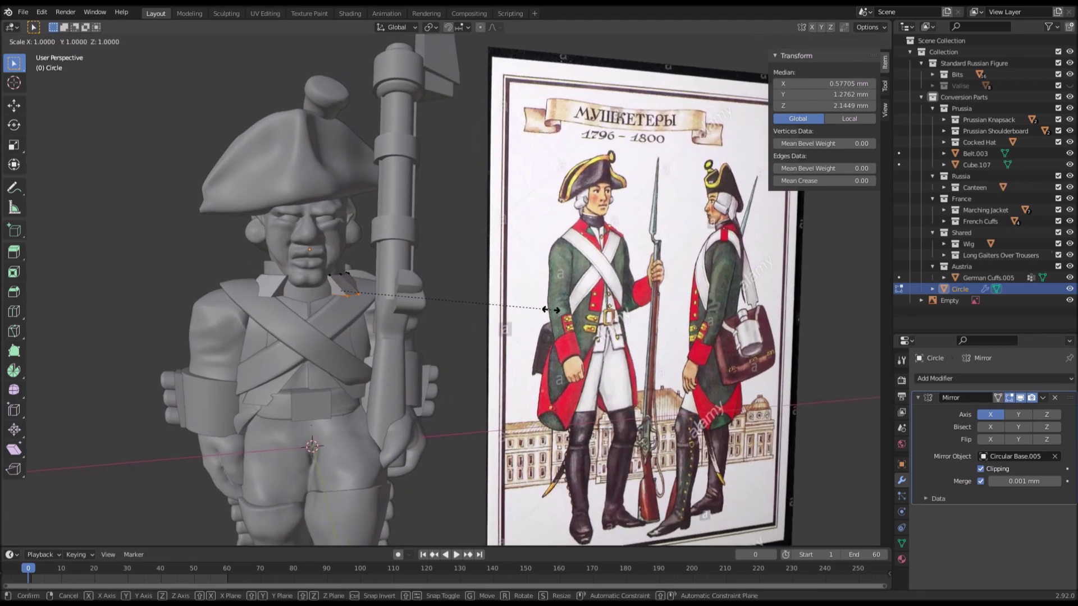
{"action": "key", "text": "g"}
{"action": "key", "text": "z"}
{"action": "left_click", "coordinate": [559, 327]}
Step: Select all vertices along the collar's upper edge, raise them slightly along Z and scale them to fit the neck
{"action": "key", "text": "z"}
{"action": "left_click", "coordinate": [272, 302]}
{"action": "left_click_drag", "start_coordinate": [270, 259], "coordinate": [367, 286]}
{"action": "key", "text": "z"}
{"action": "left_click", "coordinate": [464, 283]}
{"action": "key", "text": "g"}
{"action": "key", "text": "z"}
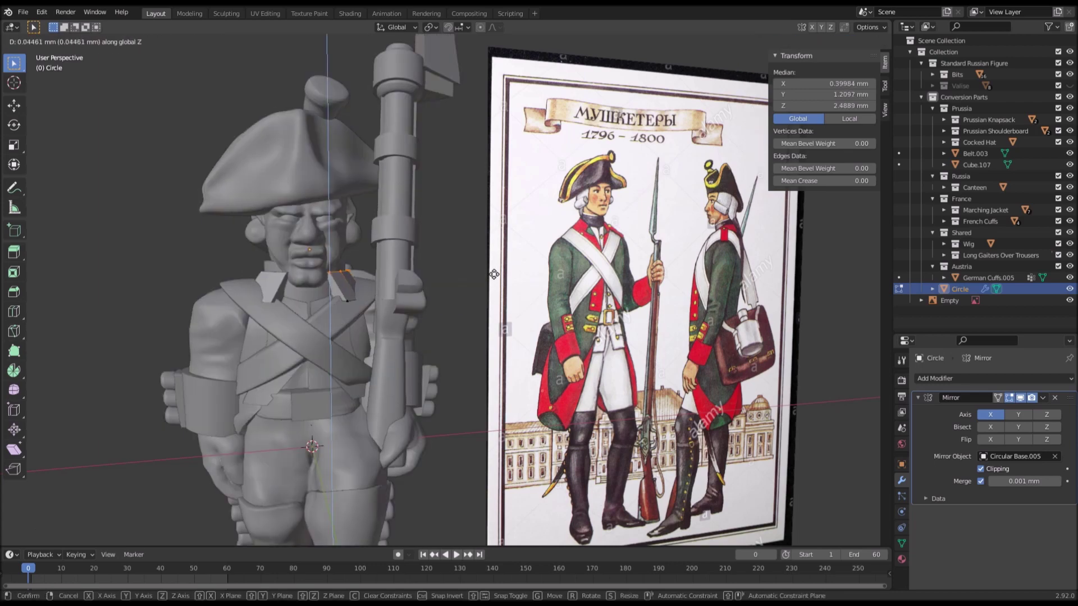
{"action": "left_click", "coordinate": [494, 265]}
{"action": "key", "text": "s"}
{"action": "left_click", "coordinate": [481, 260]}
Step: Select the vertex at the collar's lower front corner and move it along Y to fit the chest
{"action": "middle_click_drag", "start_coordinate": [480, 261], "coordinate": [526, 300]}
{"action": "key", "text": "z"}
{"action": "left_click", "coordinate": [269, 331]}
{"action": "middle_click_drag", "start_coordinate": [225, 345], "coordinate": [433, 337]}
{"action": "scroll", "coordinate": [433, 336], "scroll_direction": "up", "scroll_amount": 2}
{"action": "mouse_move", "coordinate": [539, 365]}
{"action": "middle_mouse_down", "text": "shift"}
{"action": "mouse_move", "coordinate": [404, 337]}
{"action": "mouse_move", "coordinate": [445, 343]}
{"action": "middle_mouse_up", "text": "shift"}
{"action": "mouse_move", "coordinate": [512, 352]}
{"action": "middle_mouse_down"}
{"action": "mouse_move", "coordinate": [353, 343]}
{"action": "mouse_move", "coordinate": [428, 292]}
{"action": "middle_mouse_up"}
{"action": "key", "text": "a"}
{"action": "key", "text": "shift+z"}
{"action": "left_click", "coordinate": [436, 289]}
{"action": "scroll", "coordinate": [447, 299], "scroll_direction": "up", "scroll_amount": 2}
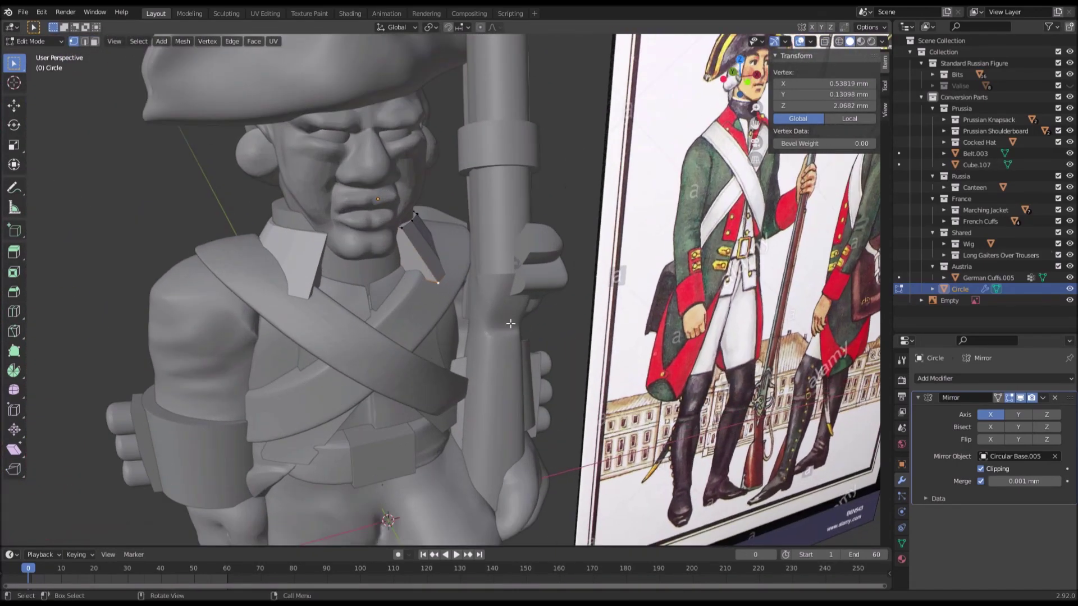
{"action": "key", "text": "g"}
{"action": "key", "text": "y"}
{"action": "left_click", "coordinate": [516, 340]}
Step: Adjust the neighbouring vertex on the collar's lower edge along Y and leave Edit Mode
{"action": "key", "text": "z"}
{"action": "left_click", "coordinate": [365, 330]}
{"action": "left_click", "coordinate": [459, 274]}
{"action": "key", "text": "shift+z"}
{"action": "key", "text": "g"}
{"action": "key", "text": "y"}
{"action": "left_click", "coordinate": [536, 279]}
{"action": "middle_click_drag", "start_coordinate": [536, 279], "coordinate": [421, 293]}
{"action": "key", "text": "Tab"}
Step: Select the tunic and move it forward along Y to about 0.81 mm
{"action": "scroll", "coordinate": [477, 261], "scroll_direction": "down", "scroll_amount": 3}
{"action": "middle_click_drag", "start_coordinate": [580, 276], "coordinate": [291, 308], "text": "shift"}
{"action": "scroll", "coordinate": [291, 307], "scroll_direction": "up", "scroll_amount": 2}
{"action": "middle_click_drag", "start_coordinate": [110, 373], "coordinate": [399, 328], "text": "shift"}
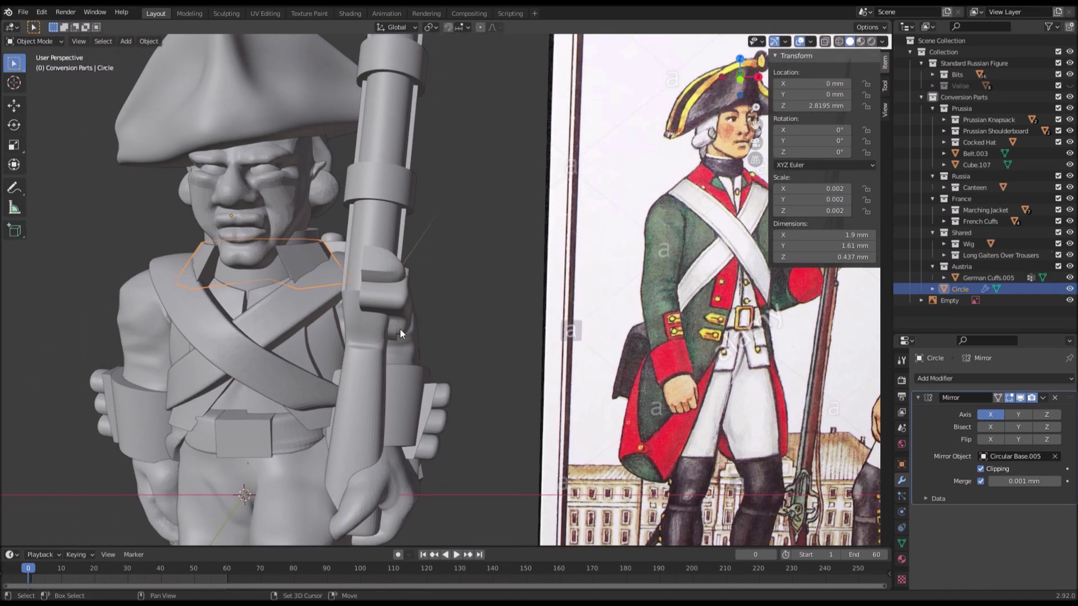
{"action": "middle_click_drag", "start_coordinate": [345, 362], "coordinate": [401, 321], "text": "shift"}
{"action": "left_click", "coordinate": [321, 366]}
{"action": "scroll", "coordinate": [346, 352], "scroll_direction": "up", "scroll_amount": 2}
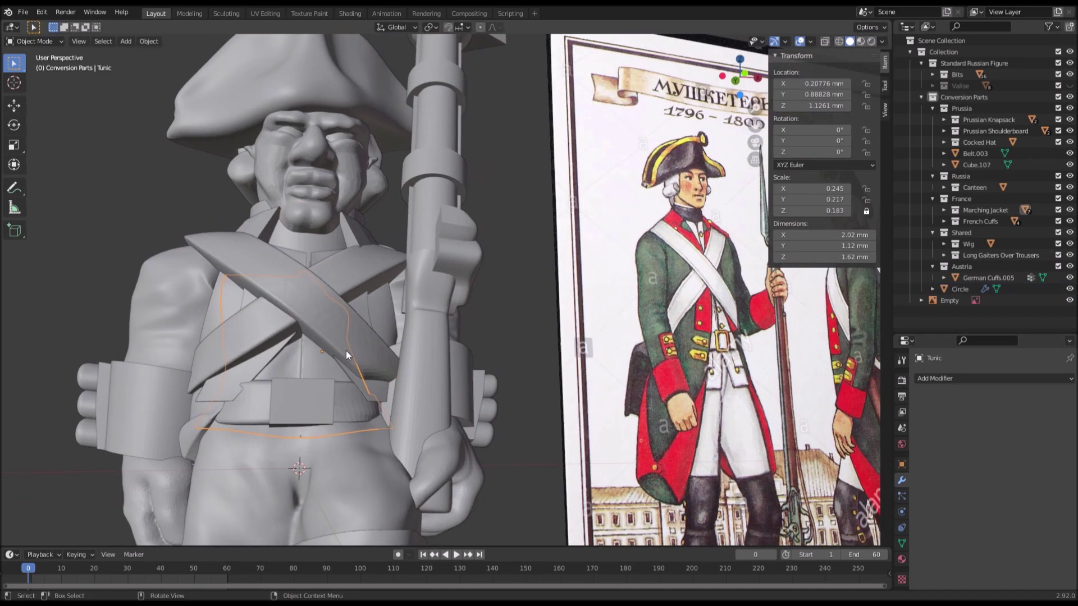
{"action": "middle_click_drag", "start_coordinate": [355, 405], "coordinate": [477, 354]}
{"action": "key", "text": "g"}
{"action": "key", "text": "y"}
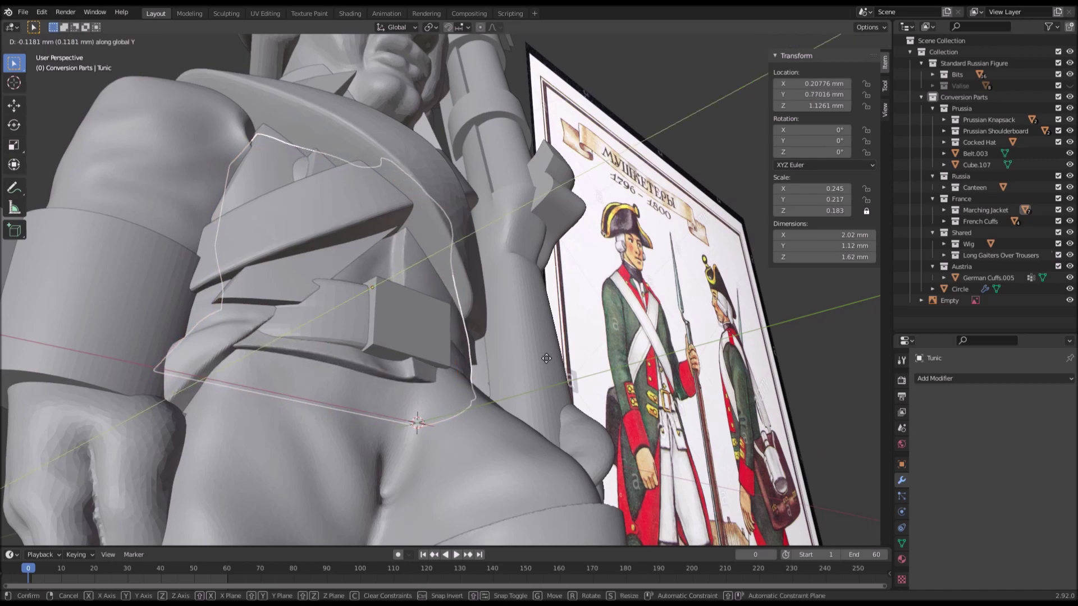
{"action": "left_click", "coordinate": [503, 364]}
Step: Remesh the tunic in the Sculpting workspace with a voxel size of 0.025 mm
{"action": "middle_click_drag", "start_coordinate": [503, 362], "coordinate": [448, 382]}
{"action": "left_click", "coordinate": [216, 13]}
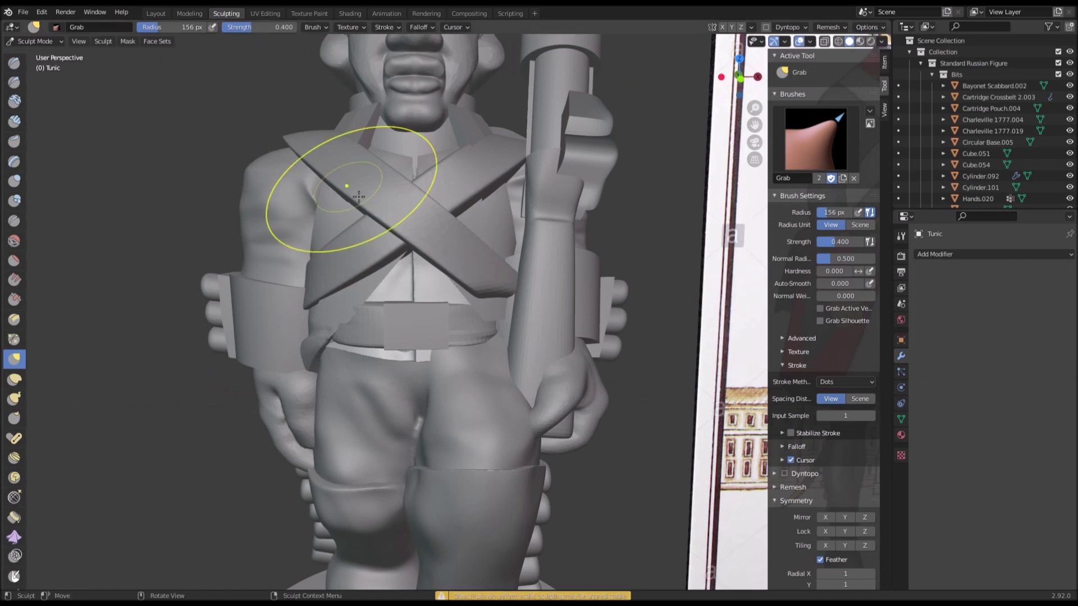
{"action": "left_click", "coordinate": [829, 27]}
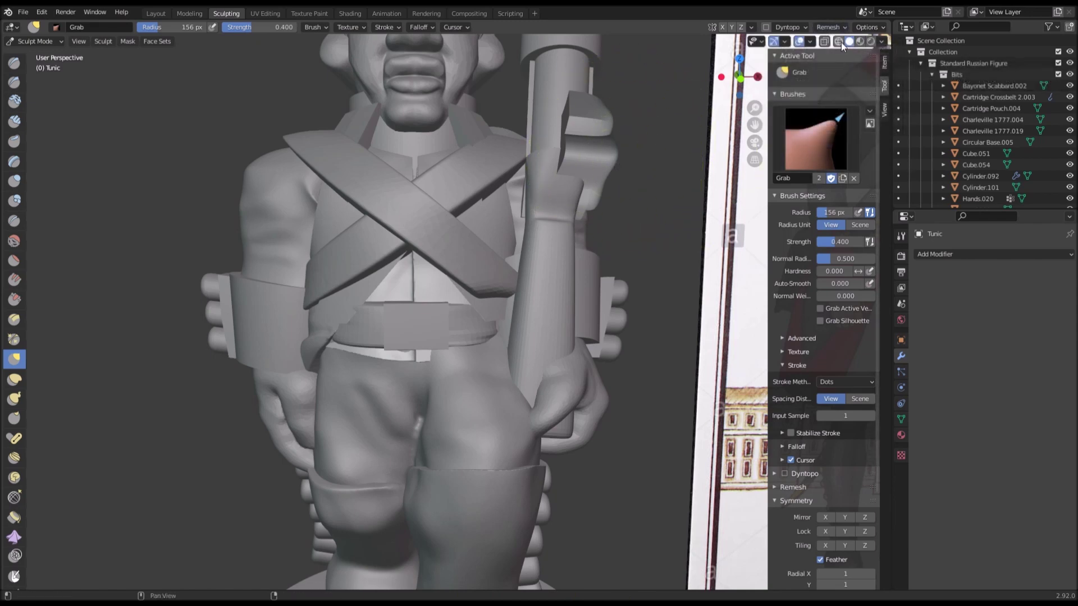
{"action": "left_click", "coordinate": [829, 28]}
{"action": "left_click", "coordinate": [842, 138]}
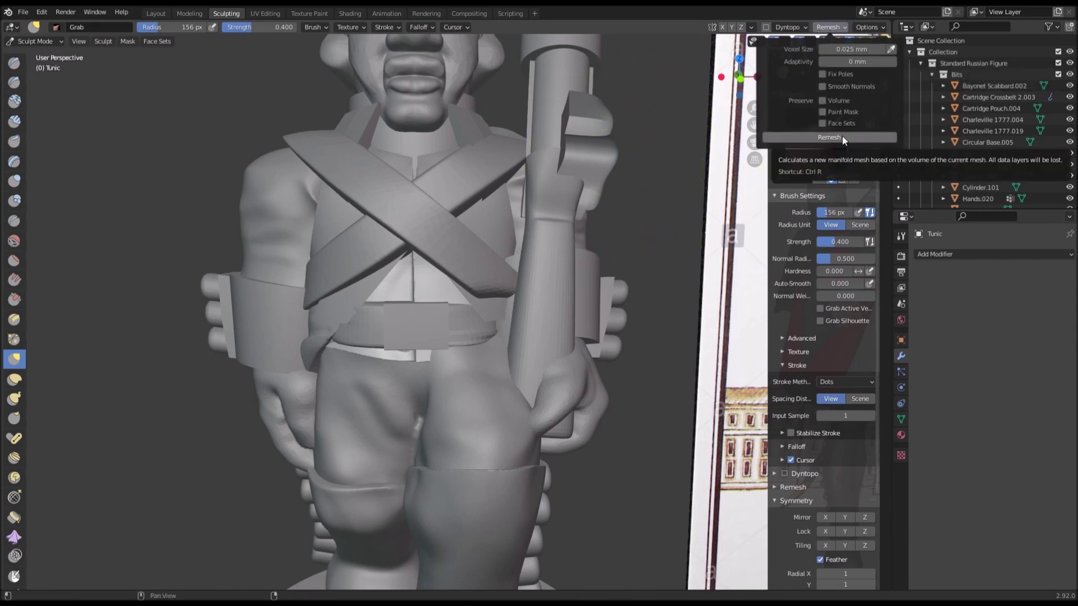
Step: Compare the figure's tunic and waist from the front with the musketeer in the reference picture
{"action": "key", "text": "KP_1"}
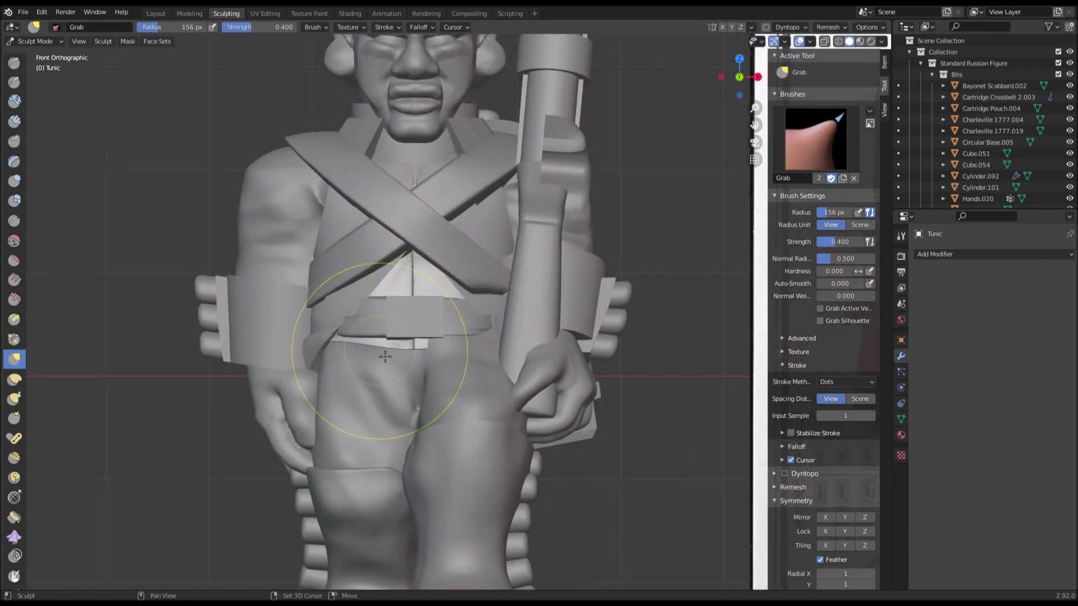
{"action": "middle_click_drag", "start_coordinate": [370, 361], "coordinate": [395, 344], "text": "shift"}
{"action": "scroll", "coordinate": [395, 336], "scroll_direction": "up", "scroll_amount": 1}
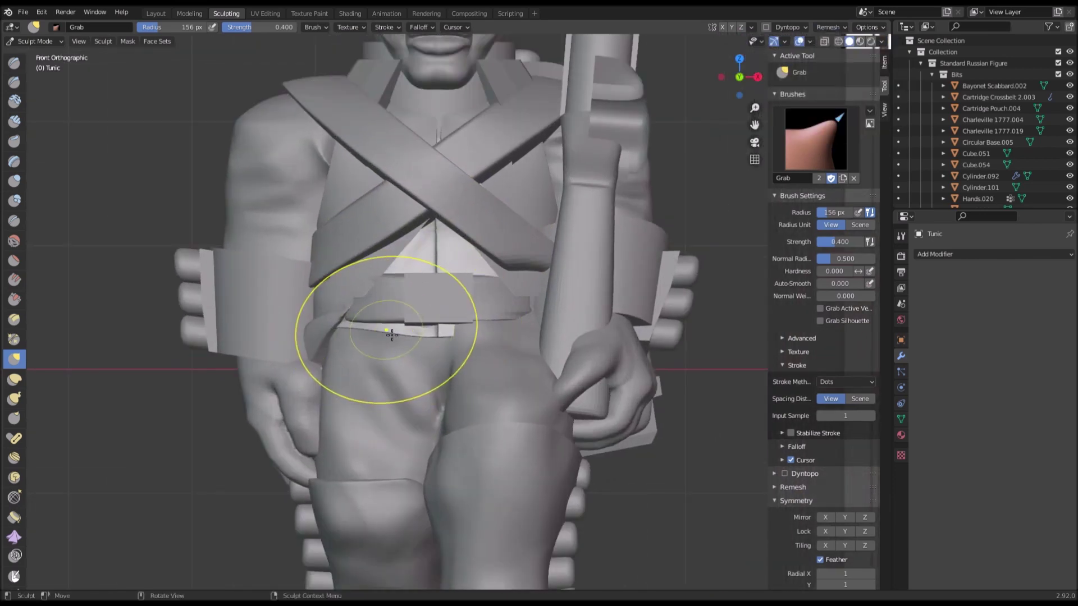
{"action": "scroll", "coordinate": [392, 332], "scroll_direction": "down", "scroll_amount": 1}
{"action": "scroll", "coordinate": [392, 333], "scroll_direction": "down", "scroll_amount": 5}
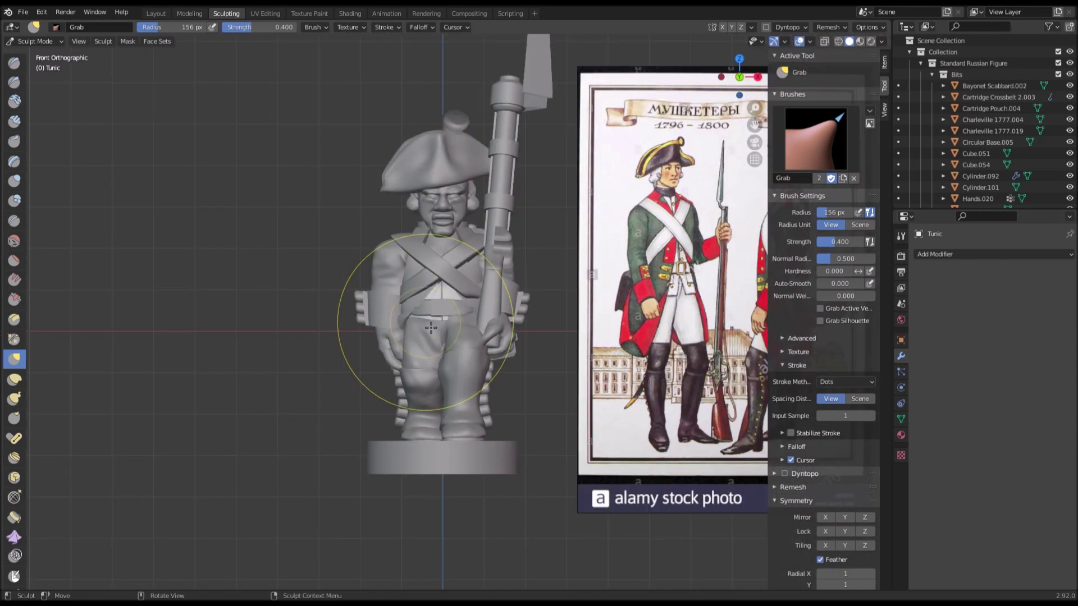
{"action": "scroll", "coordinate": [431, 328], "scroll_direction": "up", "scroll_amount": 1}
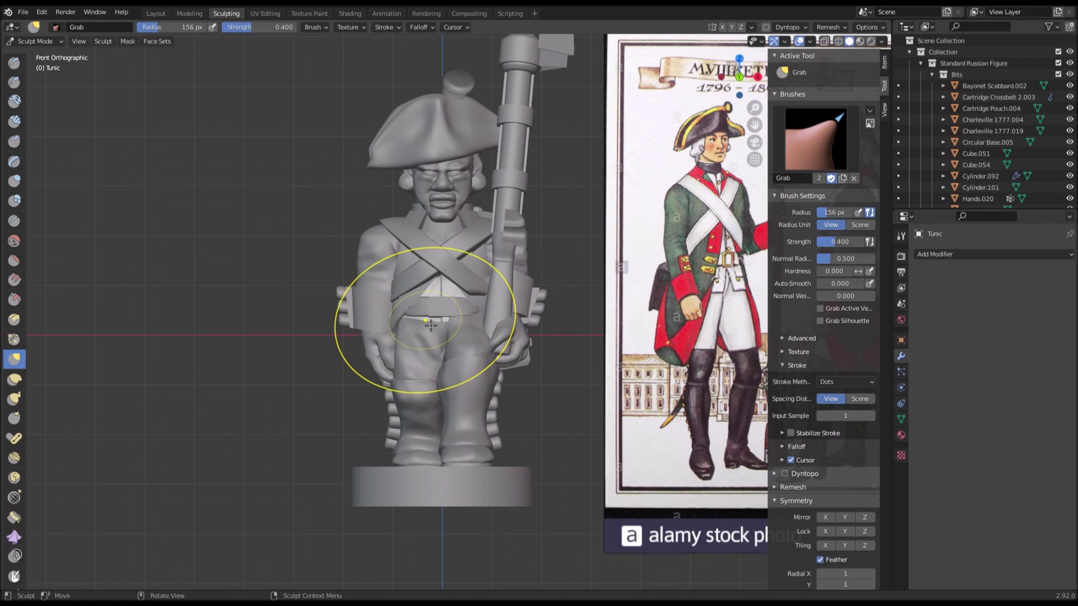
{"action": "scroll", "coordinate": [430, 324], "scroll_direction": "up", "scroll_amount": 1}
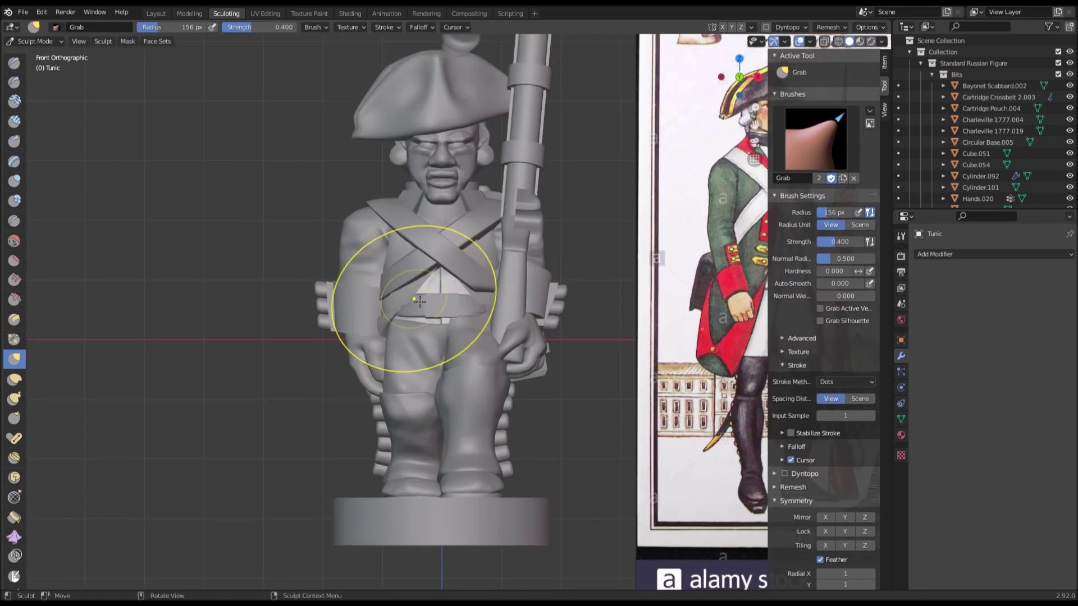
{"action": "scroll", "coordinate": [421, 322], "scroll_direction": "up", "scroll_amount": 2}
Step: Select the belt and its buckle in the Layout workspace and try raising them along Z to about 0.82 mm
{"action": "left_click", "coordinate": [162, 16]}
{"action": "scroll", "coordinate": [382, 342], "scroll_direction": "up", "scroll_amount": 2}
{"action": "left_click", "coordinate": [383, 342]}
{"action": "left_click", "coordinate": [281, 358], "text": "shift"}
{"action": "key", "text": "g"}
{"action": "key", "text": "z"}
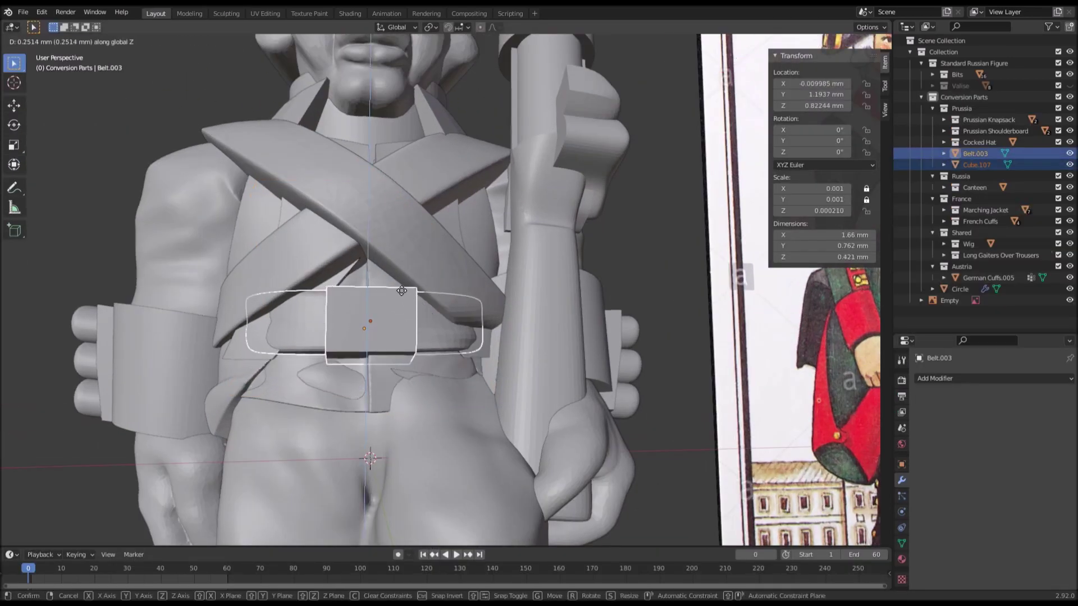
{"action": "left_click", "coordinate": [402, 292]}
{"action": "key", "text": "KP_1"}
{"action": "middle_click_drag", "start_coordinate": [572, 301], "coordinate": [392, 307], "text": "shift"}
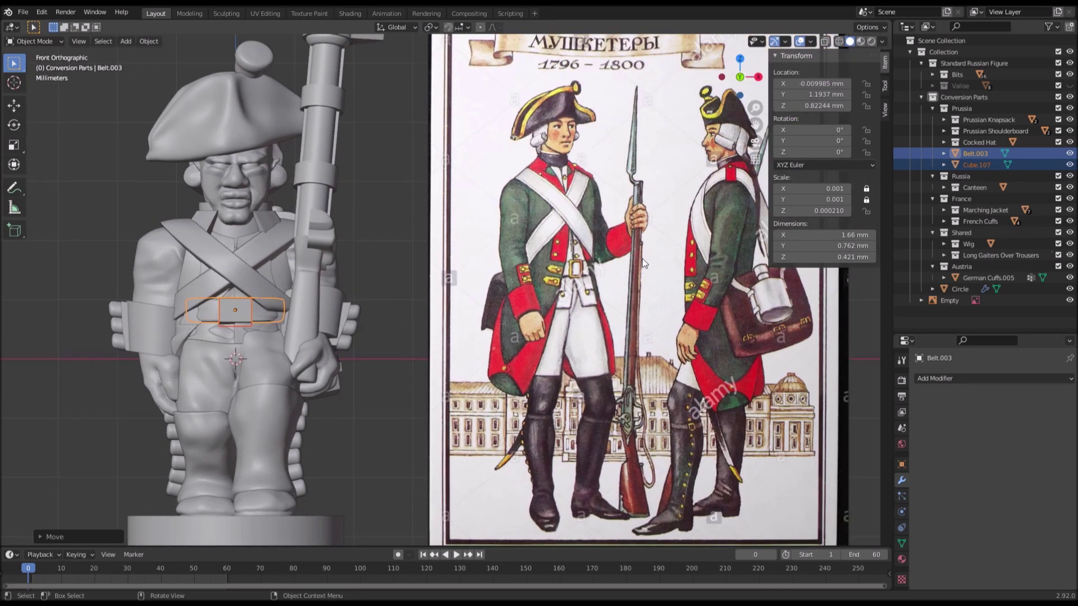
Step: Undo the last belt move and raise the belt and buckle along Z to about 0.65 mm instead
{"action": "key", "text": "ctrl+z"}
{"action": "key", "text": "g"}
{"action": "key", "text": "z"}
{"action": "left_click", "coordinate": [425, 258]}
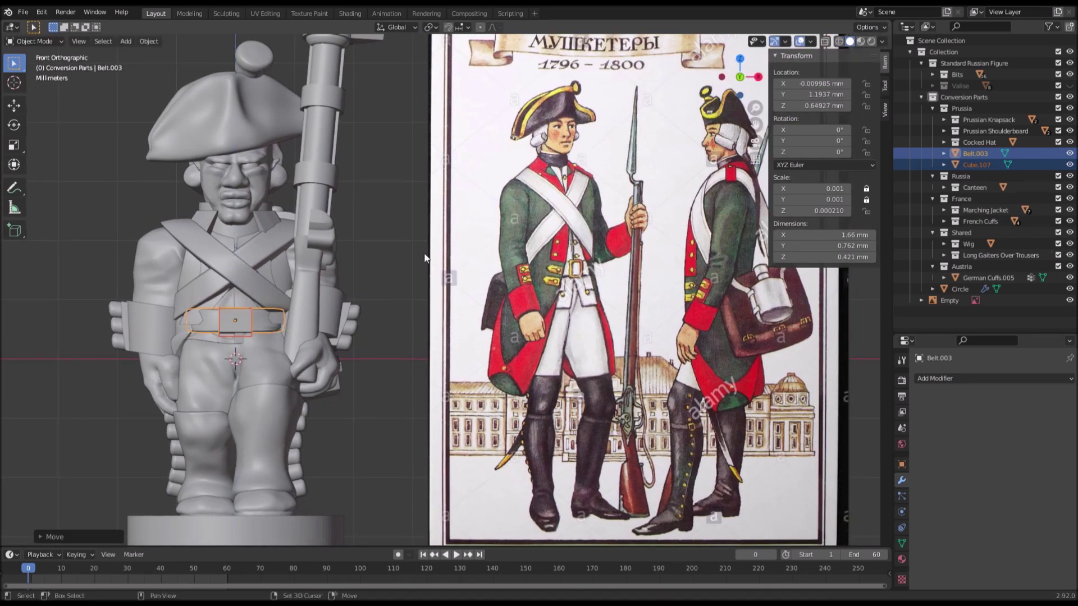
Step: Paste the jacket buttons into the scene and move them forward along Y to about 0.59 mm
{"action": "middle_click_drag", "start_coordinate": [119, 307], "coordinate": [267, 294], "text": "shift"}
{"action": "scroll", "coordinate": [268, 294], "scroll_direction": "up", "scroll_amount": 3}
{"action": "left_click", "coordinate": [339, 234]}
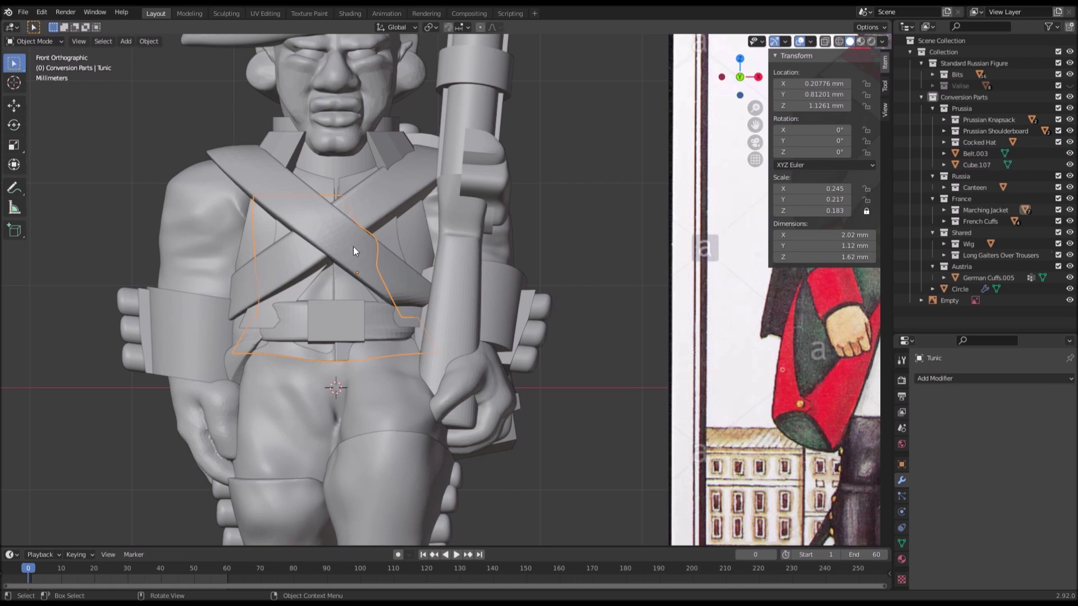
{"action": "left_click", "coordinate": [549, 306]}
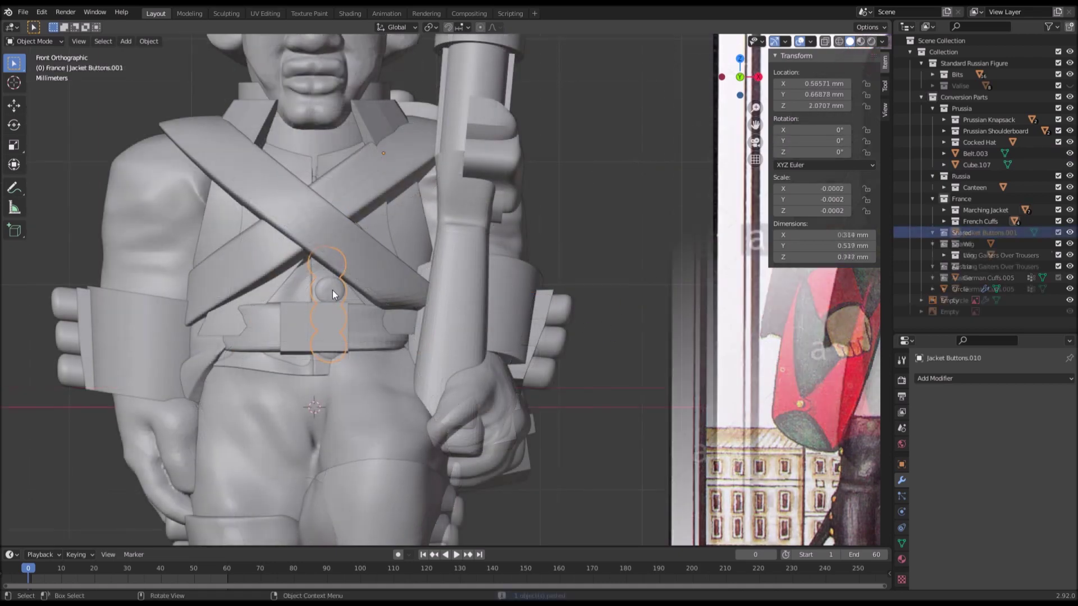
{"action": "middle_click_drag", "start_coordinate": [332, 291], "coordinate": [465, 327]}
{"action": "scroll", "coordinate": [465, 327], "scroll_direction": "up", "scroll_amount": 1}
{"action": "key", "text": "g"}
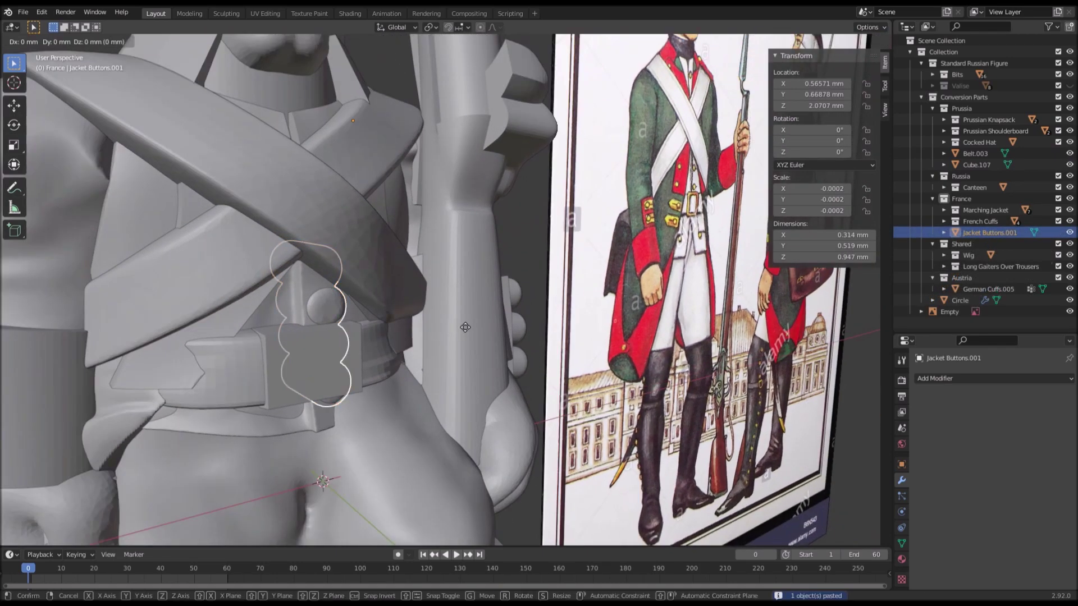
{"action": "key", "text": "y"}
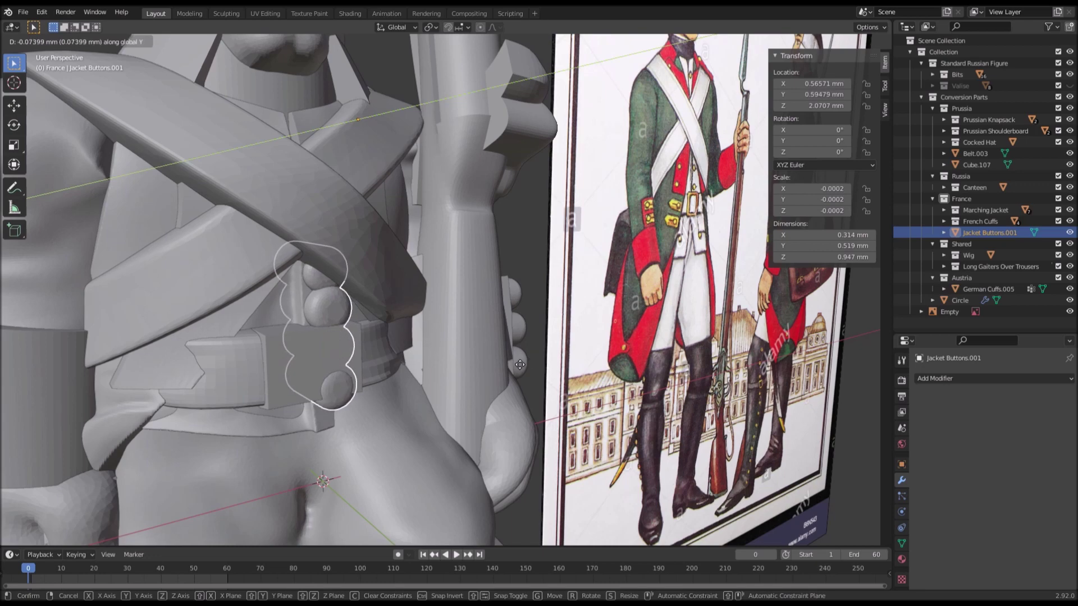
{"action": "left_click", "coordinate": [520, 364]}
Step: Select the belt and its buckle and move them forward along Y to about 1.17 mm
{"action": "middle_click_drag", "start_coordinate": [359, 337], "coordinate": [428, 302]}
{"action": "left_click", "coordinate": [326, 351]}
{"action": "left_click", "coordinate": [370, 356], "text": "shift"}
{"action": "key", "text": "g"}
{"action": "left_click", "coordinate": [410, 369]}
Step: Raise the belt and buckle along Z until the lowest jacket button sits below the buckle
{"action": "key", "text": "KP_1"}
{"action": "scroll", "coordinate": [463, 315], "scroll_direction": "down", "scroll_amount": 3}
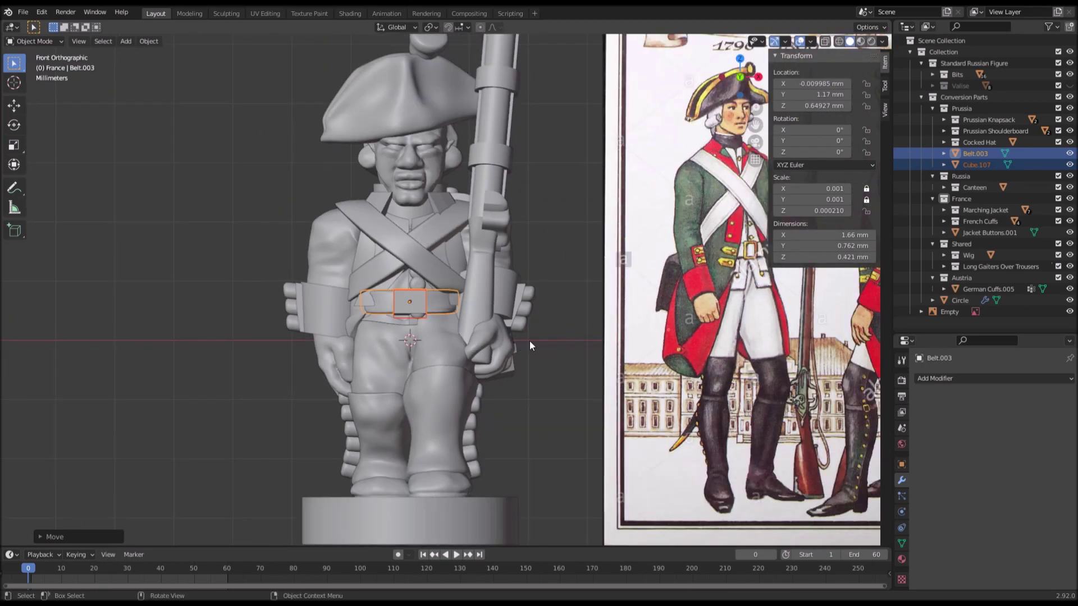
{"action": "key", "text": "g"}
{"action": "key", "text": "z"}
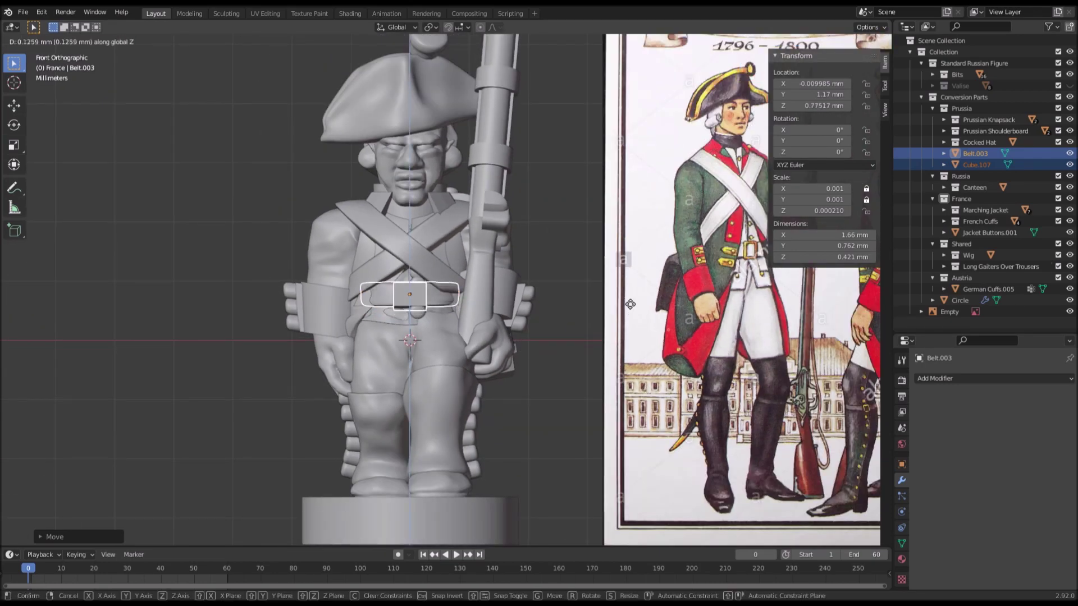
{"action": "left_click", "coordinate": [623, 285]}
Step: Inspect the mesh of the jacket front piece beneath the crossbelts in Edit Mode
{"action": "scroll", "coordinate": [351, 303], "scroll_direction": "up", "scroll_amount": 3}
{"action": "left_click", "coordinate": [296, 308]}
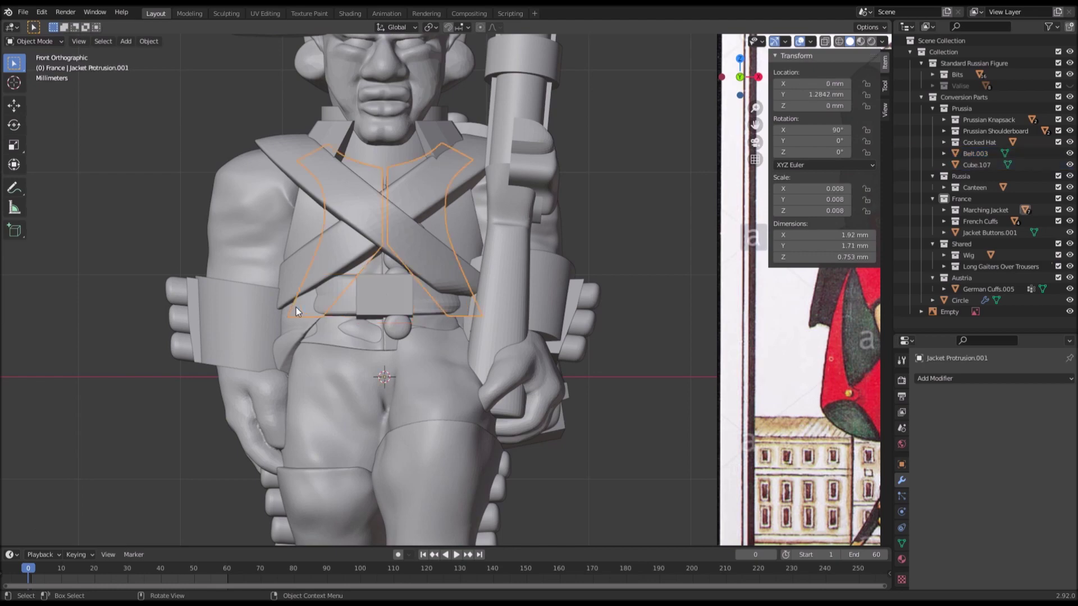
{"action": "scroll", "coordinate": [296, 308], "scroll_direction": "up", "scroll_amount": 1}
{"action": "scroll", "coordinate": [572, 284], "scroll_direction": "down", "scroll_amount": 3}
{"action": "scroll", "coordinate": [571, 284], "scroll_direction": "down", "scroll_amount": 3}
{"action": "key", "text": "Tab"}
{"action": "scroll", "coordinate": [571, 285], "scroll_direction": "up", "scroll_amount": 4}
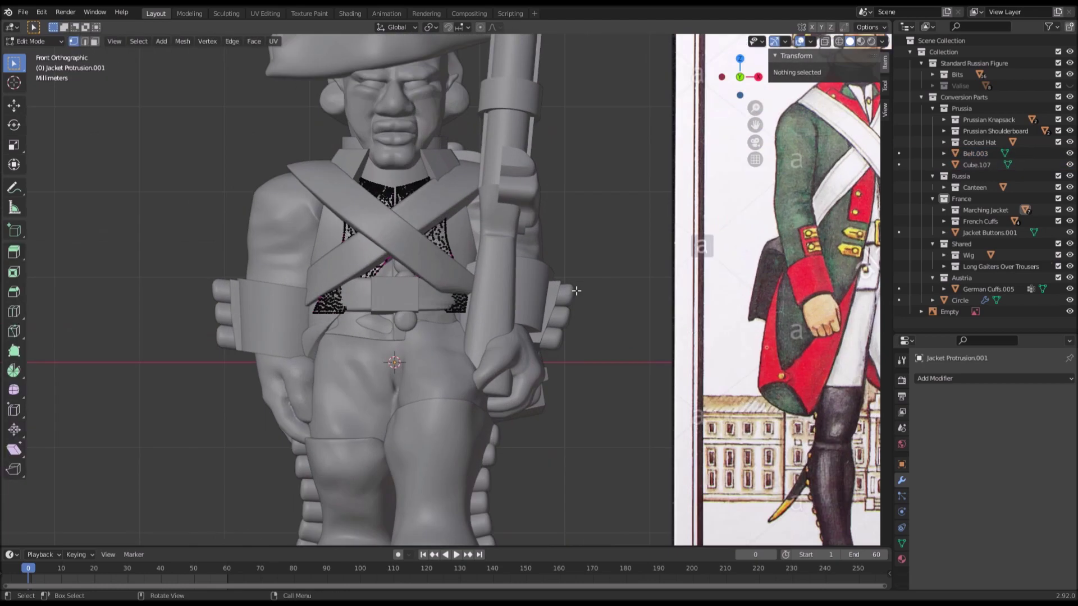
{"action": "key", "text": "Tab"}
{"action": "scroll", "coordinate": [571, 285], "scroll_direction": "down", "scroll_amount": 3}
Step: Start adding a new mesh object to the scene
{"action": "left_click", "coordinate": [572, 287]}
{"action": "middle_click_drag", "start_coordinate": [564, 286], "coordinate": [556, 288], "text": "shift"}
{"action": "scroll", "coordinate": [555, 294], "scroll_direction": "up", "scroll_amount": 1}
{"action": "left_click", "coordinate": [474, 259]}
{"action": "key", "text": "shift+a"}
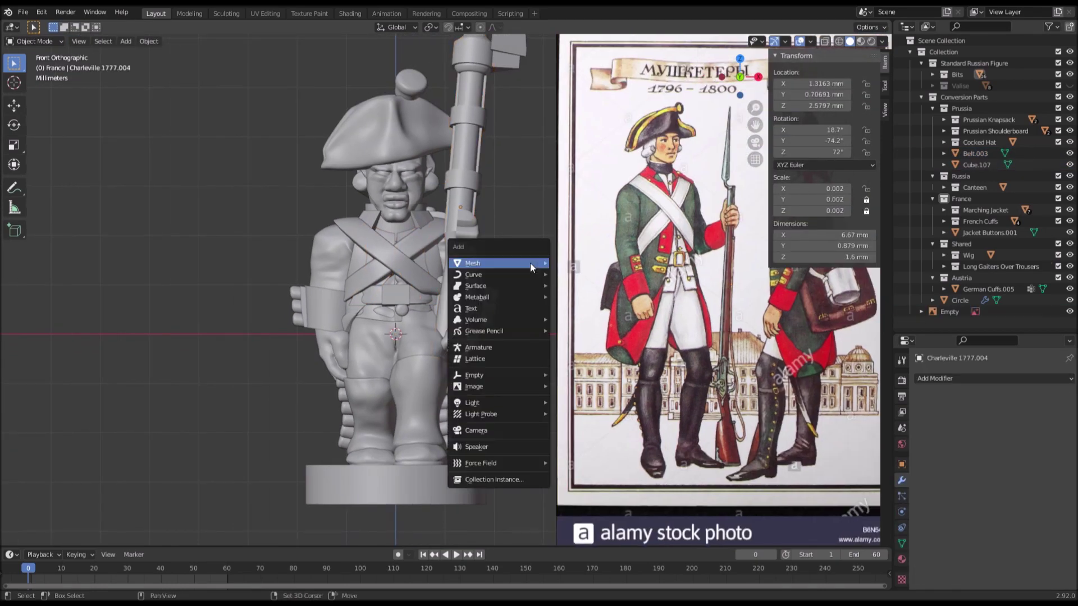
Step: Add a cube at the figure's origin and scale it down to about 3.45 mm per side
{"action": "scroll", "coordinate": [520, 208], "scroll_direction": "up", "scroll_amount": 2}
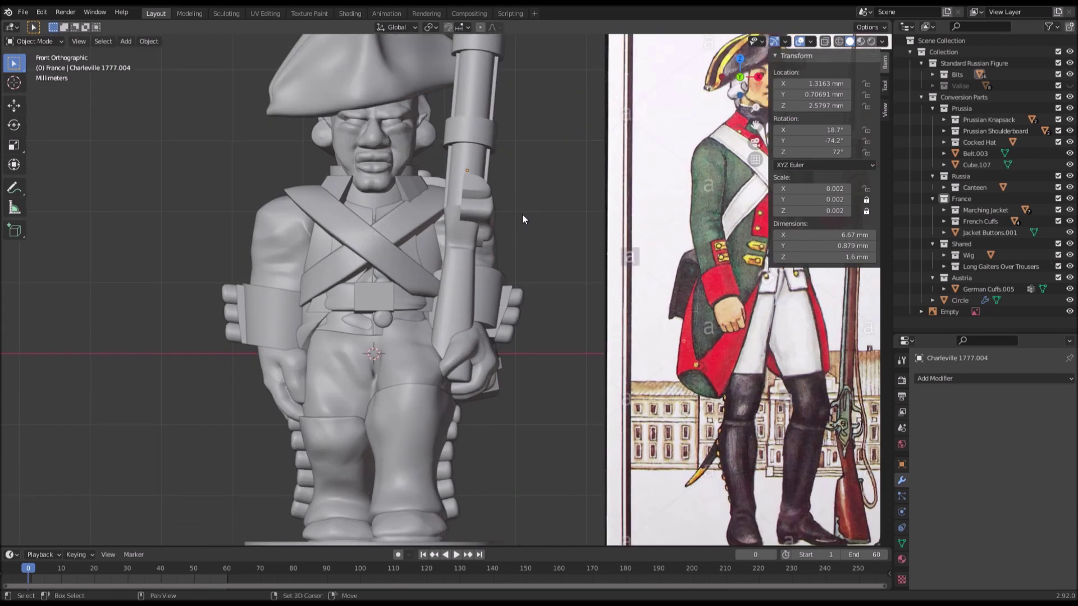
{"action": "key", "text": "shift+a"}
{"action": "mouse_move", "coordinate": [522, 214]}
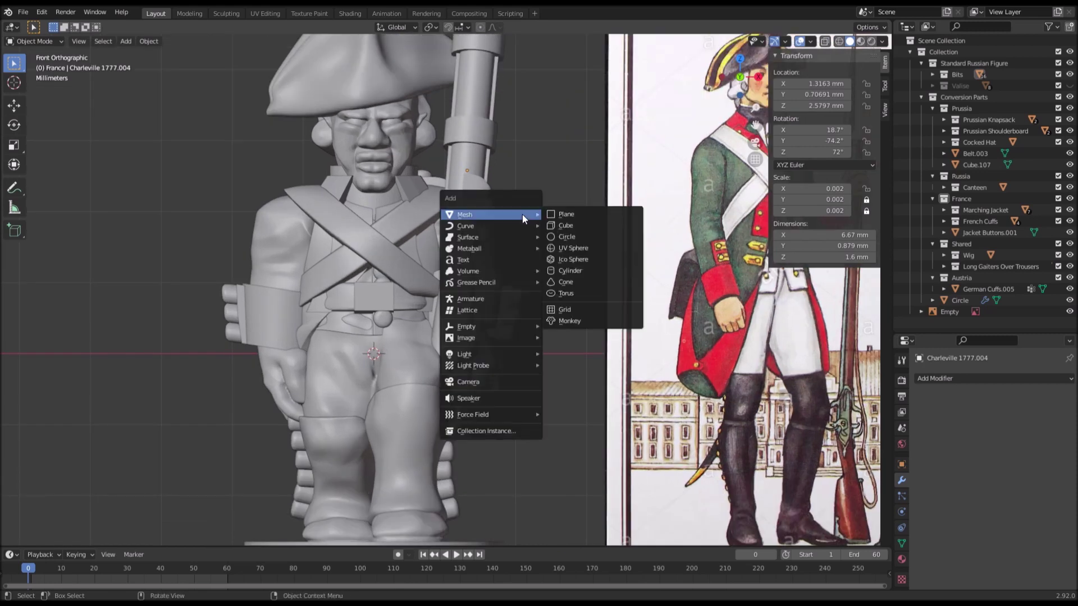
{"action": "left_click", "coordinate": [579, 224]}
{"action": "scroll", "coordinate": [673, 253], "scroll_direction": "down", "scroll_amount": 6}
{"action": "key", "text": "s"}
{"action": "left_click", "coordinate": [439, 298]}
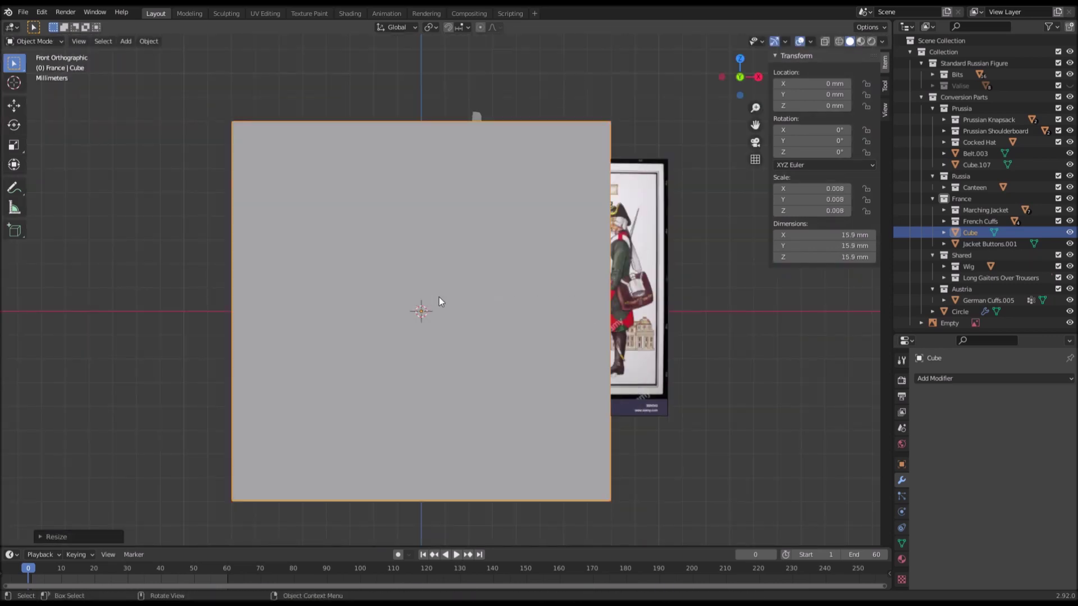
{"action": "key", "text": "s"}
{"action": "left_click", "coordinate": [483, 295]}
Step: Move the cube forward to about 0.48 mm on Y and lower it to about -1.73 mm on Z
{"action": "mouse_move", "coordinate": [506, 273]}
{"action": "middle_mouse_down"}
{"action": "mouse_move", "coordinate": [584, 326]}
{"action": "mouse_move", "coordinate": [521, 287]}
{"action": "middle_mouse_up"}
{"action": "key", "text": "g"}
{"action": "key", "text": "y"}
{"action": "left_click", "coordinate": [575, 320]}
{"action": "scroll", "coordinate": [567, 311], "scroll_direction": "up", "scroll_amount": 4}
{"action": "key", "text": "g"}
{"action": "key", "text": "z"}
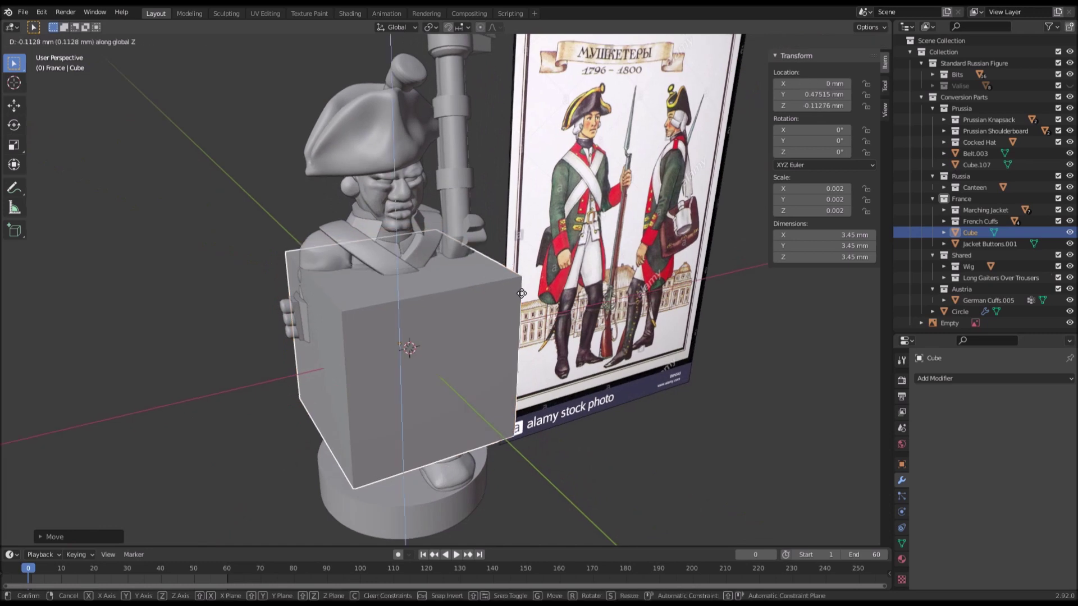
{"action": "left_click", "coordinate": [520, 344]}
{"action": "key", "text": "g"}
{"action": "key", "text": "z"}
{"action": "left_click", "coordinate": [518, 355]}
Step: Raise the cube to about -0.87 mm on Z so its upper face crosses the lower ends of the jacket front
{"action": "scroll", "coordinate": [516, 359], "scroll_direction": "up", "scroll_amount": 2}
{"action": "middle_click_drag", "start_coordinate": [517, 359], "coordinate": [493, 335]}
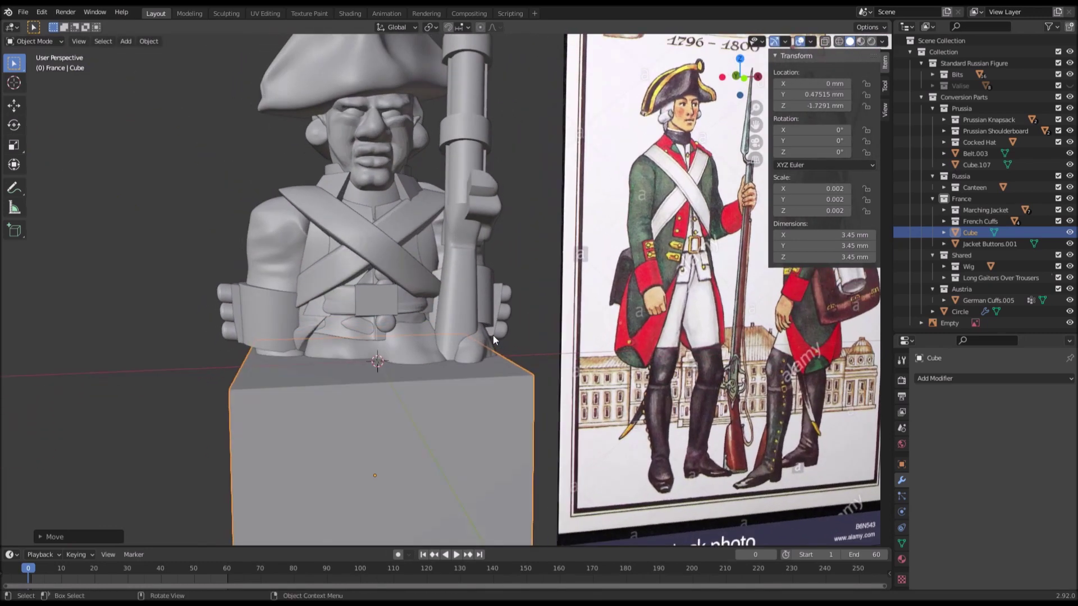
{"action": "key", "text": "g"}
{"action": "key", "text": "z"}
{"action": "left_click", "coordinate": [486, 296]}
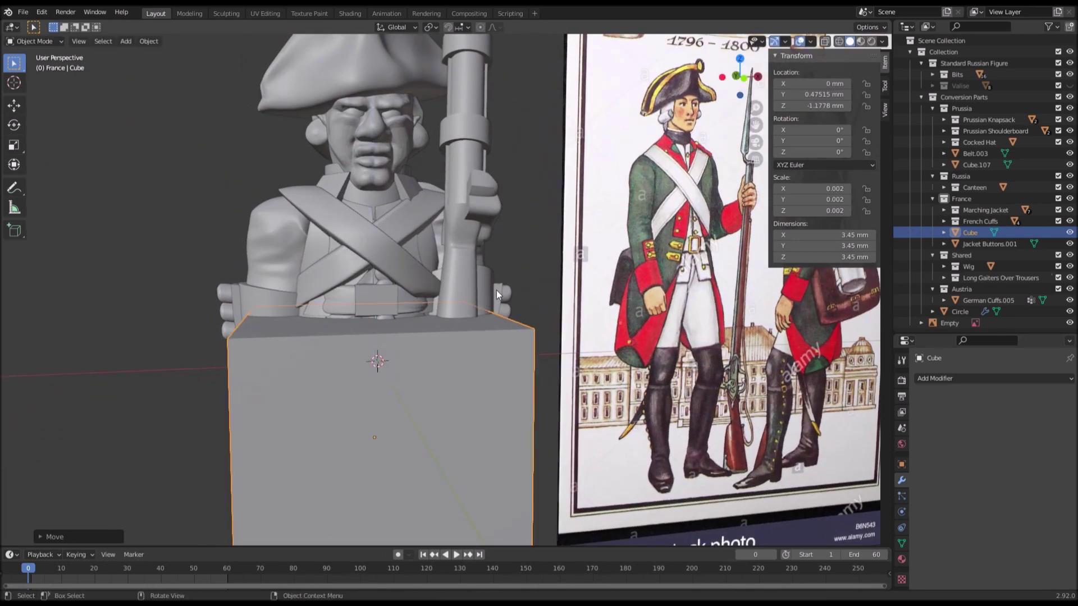
{"action": "scroll", "coordinate": [496, 291], "scroll_direction": "up", "scroll_amount": 2}
{"action": "key", "text": "g"}
{"action": "key", "text": "z"}
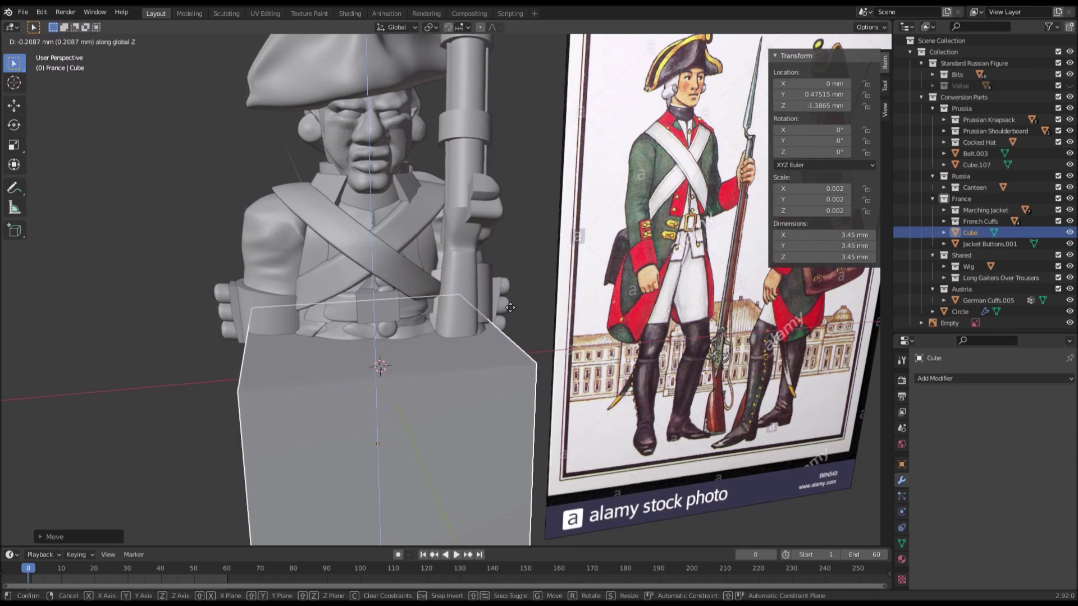
{"action": "left_click", "coordinate": [508, 298]}
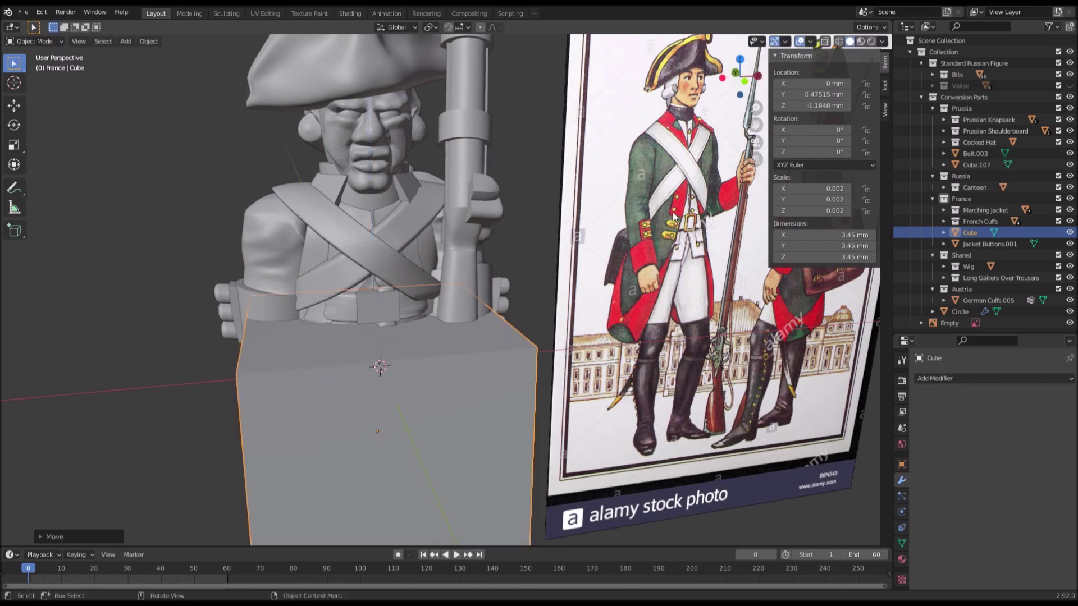
{"action": "key", "text": "g"}
{"action": "key", "text": "z"}
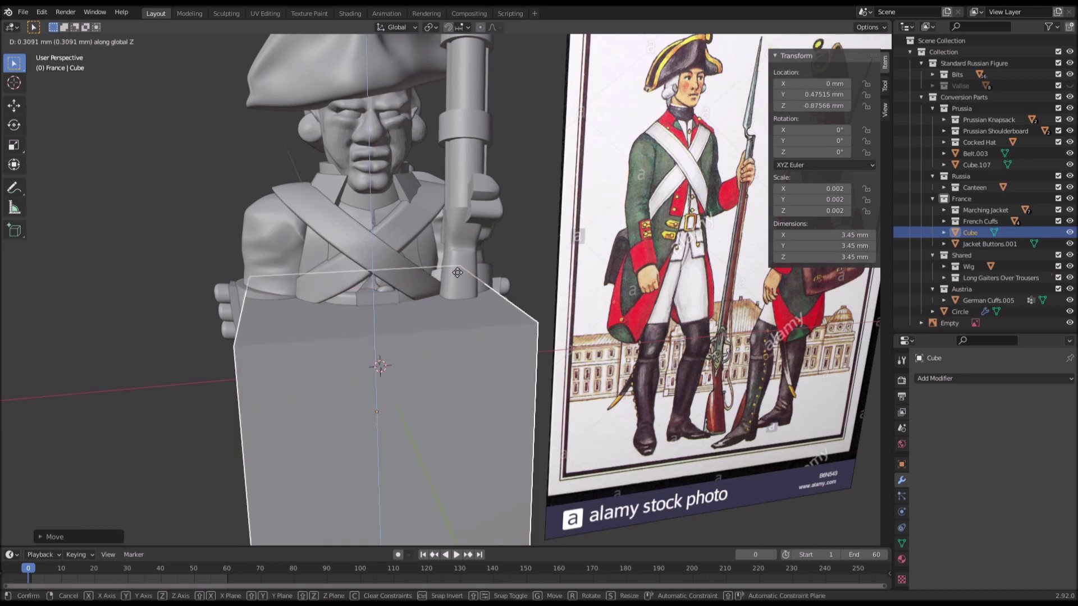
{"action": "left_click", "coordinate": [457, 272]}
Step: Add a Boolean modifier to the jacket front piece beneath the crossbelts
{"action": "left_click", "coordinate": [332, 253]}
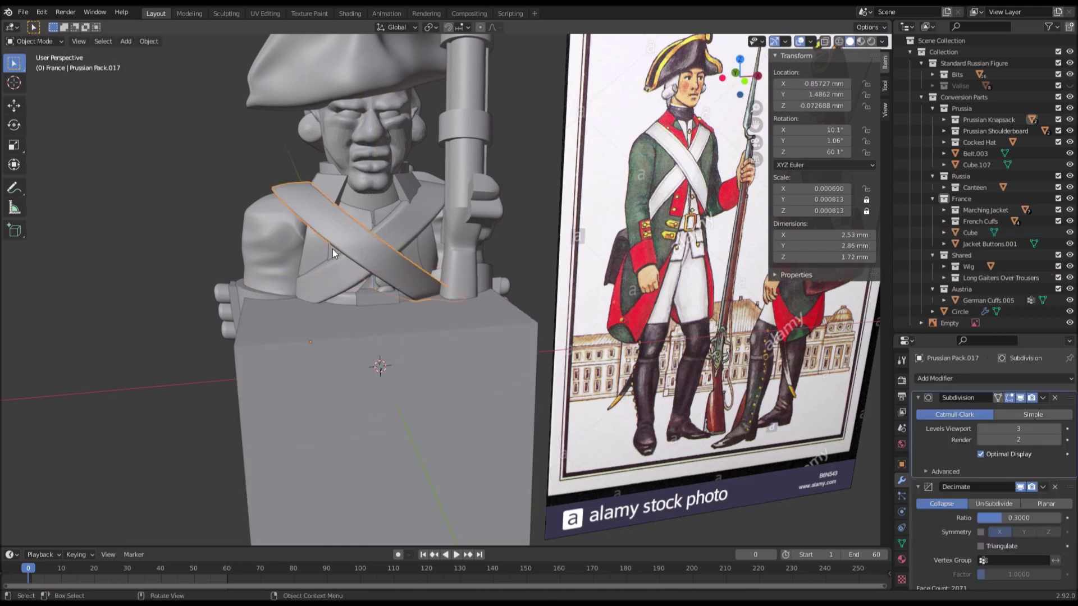
{"action": "left_click", "coordinate": [368, 219]}
{"action": "left_click", "coordinate": [989, 377]}
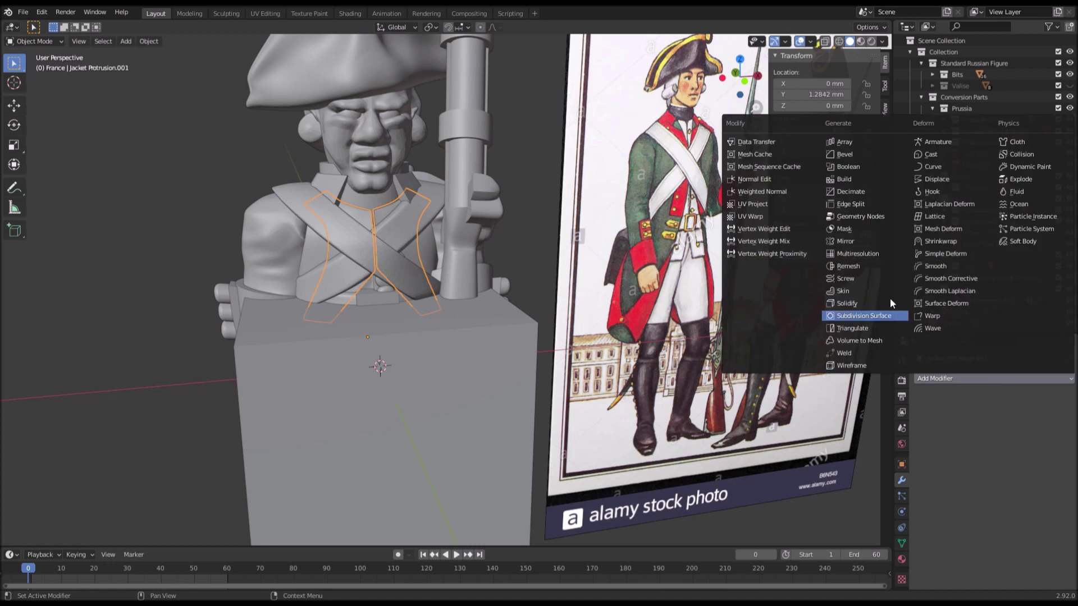
{"action": "left_click", "coordinate": [854, 167]}
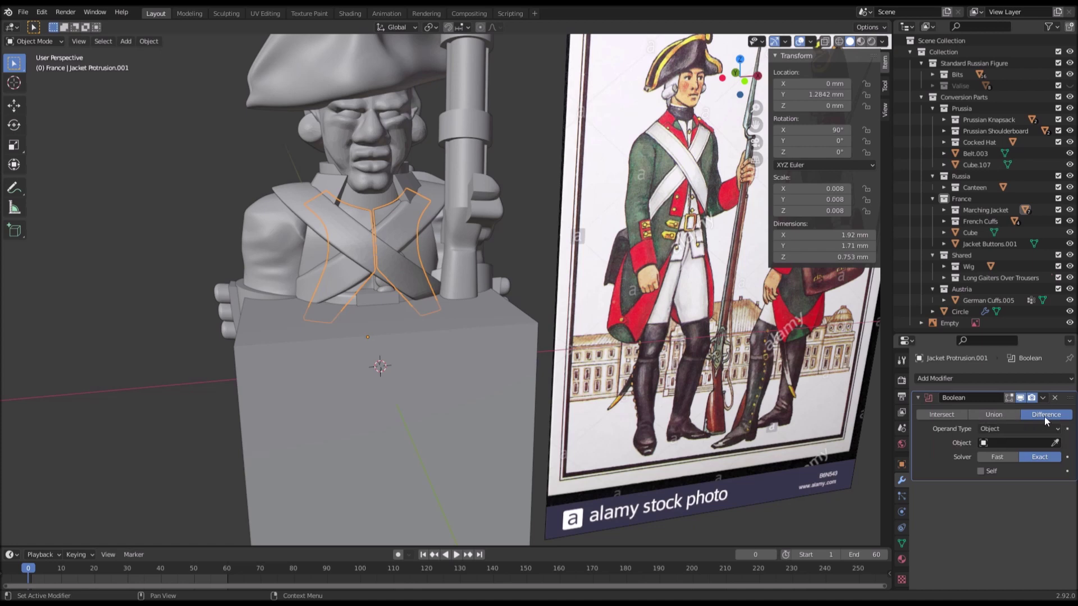
Step: Set the Boolean Difference to the Fast solver with the cube as cutter, and apply it to the jacket front
{"action": "scroll", "coordinate": [581, 308], "scroll_direction": "up", "scroll_amount": 10}
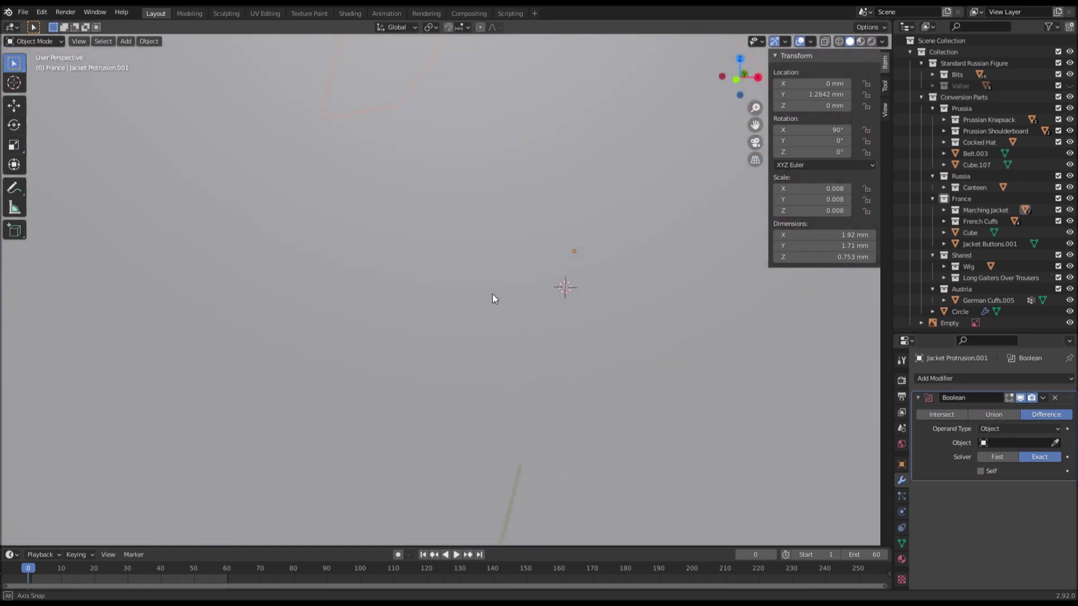
{"action": "middle_click_drag", "start_coordinate": [450, 307], "coordinate": [503, 319], "text": "shift"}
{"action": "middle_click_drag", "start_coordinate": [548, 206], "coordinate": [574, 337], "text": "ctrl"}
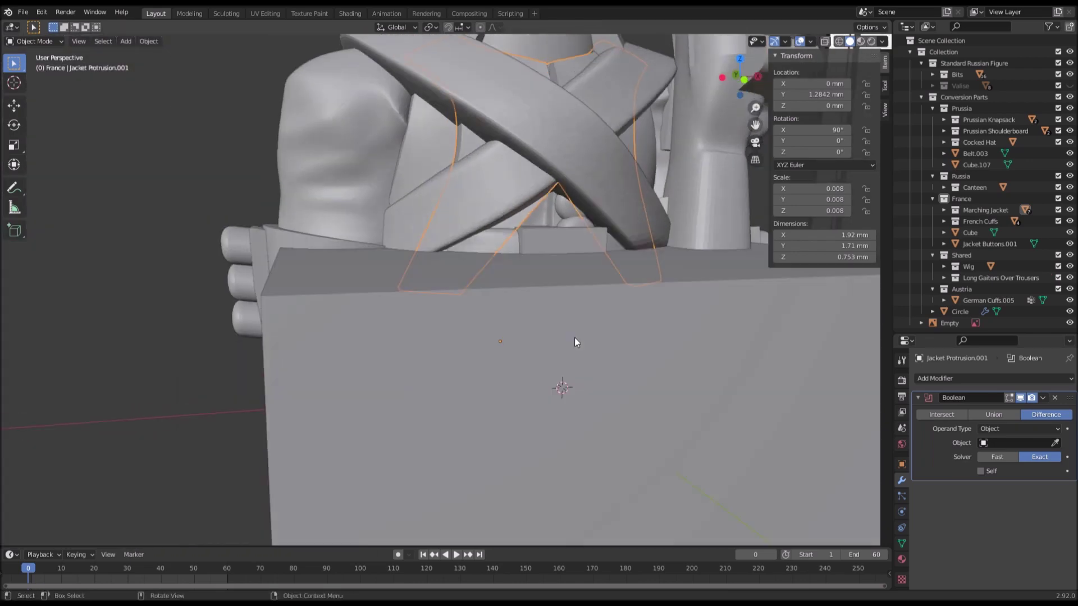
{"action": "left_click", "coordinate": [998, 457]}
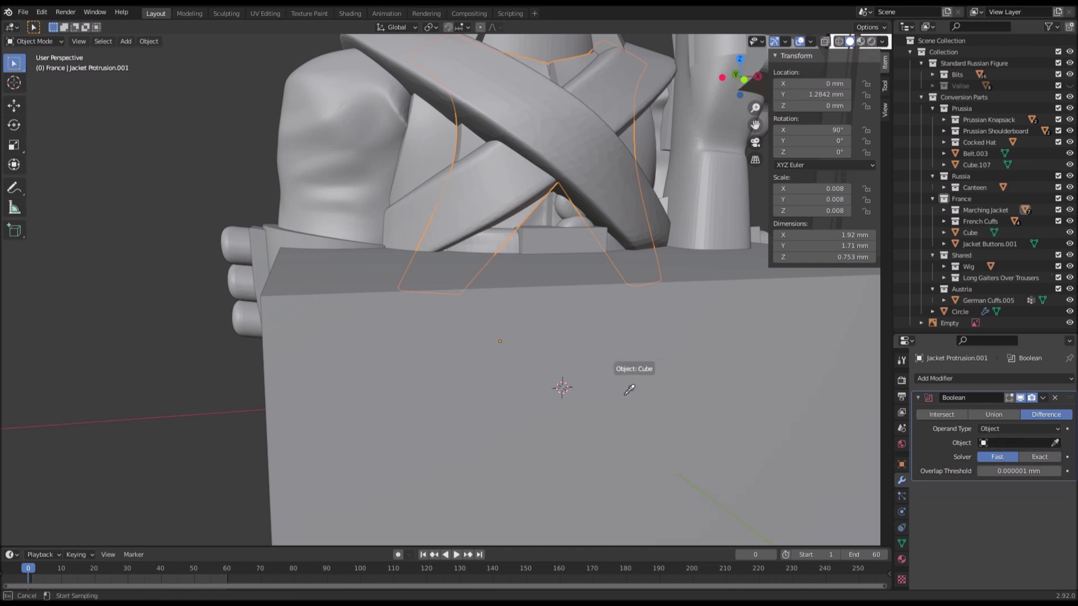
{"action": "left_click", "coordinate": [313, 298]}
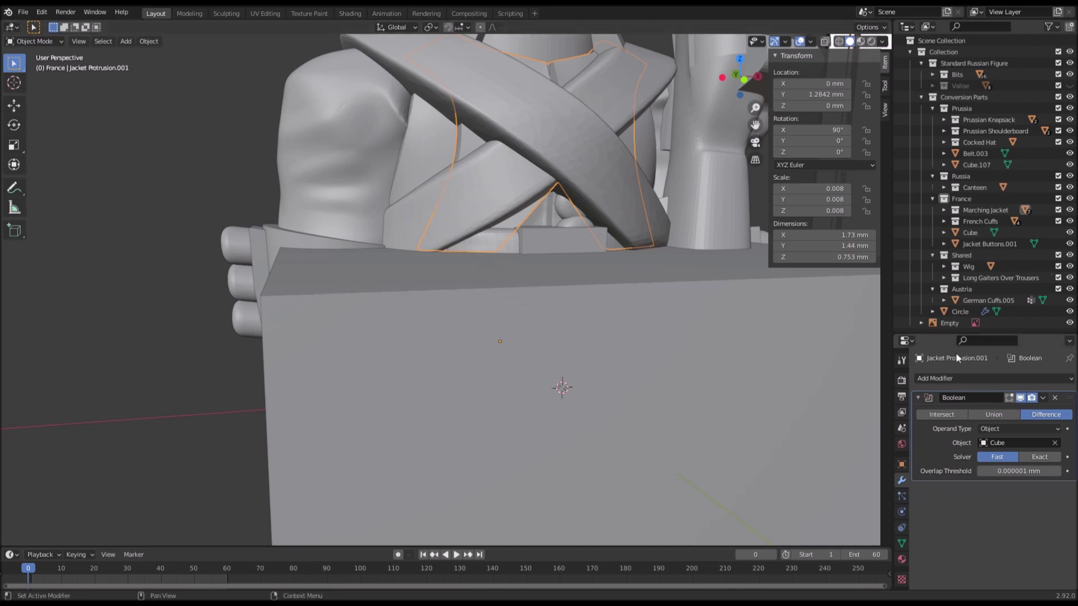
{"action": "left_click", "coordinate": [1041, 398]}
{"action": "left_click", "coordinate": [1034, 408]}
Step: Delete the cube used as the cutter
{"action": "left_click", "coordinate": [586, 356]}
{"action": "key", "text": "x"}
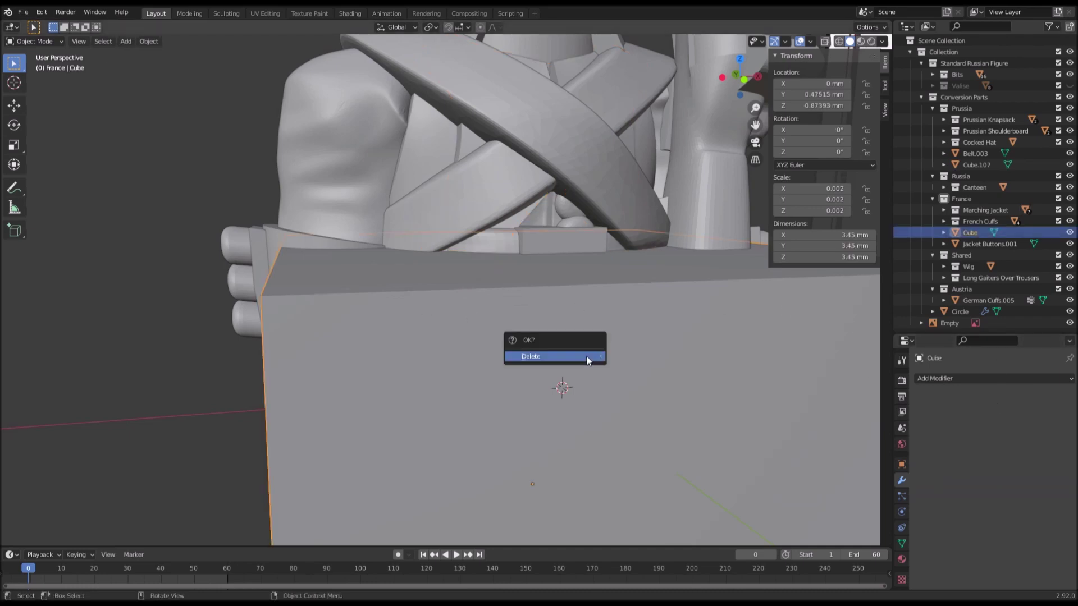
{"action": "left_click", "coordinate": [586, 355]}
Step: Hide the waist belt temporarily to examine the trimmed jacket front, and show it again
{"action": "middle_click_drag", "start_coordinate": [587, 329], "coordinate": [564, 275]}
{"action": "left_click", "coordinate": [475, 245]}
{"action": "key", "text": "h"}
{"action": "scroll", "coordinate": [485, 202], "scroll_direction": "up", "scroll_amount": 4}
{"action": "middle_click_drag", "start_coordinate": [475, 246], "coordinate": [463, 317]}
{"action": "scroll", "coordinate": [448, 269], "scroll_direction": "down", "scroll_amount": 2}
{"action": "middle_click_drag", "start_coordinate": [438, 241], "coordinate": [555, 332]}
{"action": "key", "text": "alt+h"}
{"action": "scroll", "coordinate": [561, 334], "scroll_direction": "down", "scroll_amount": 7}
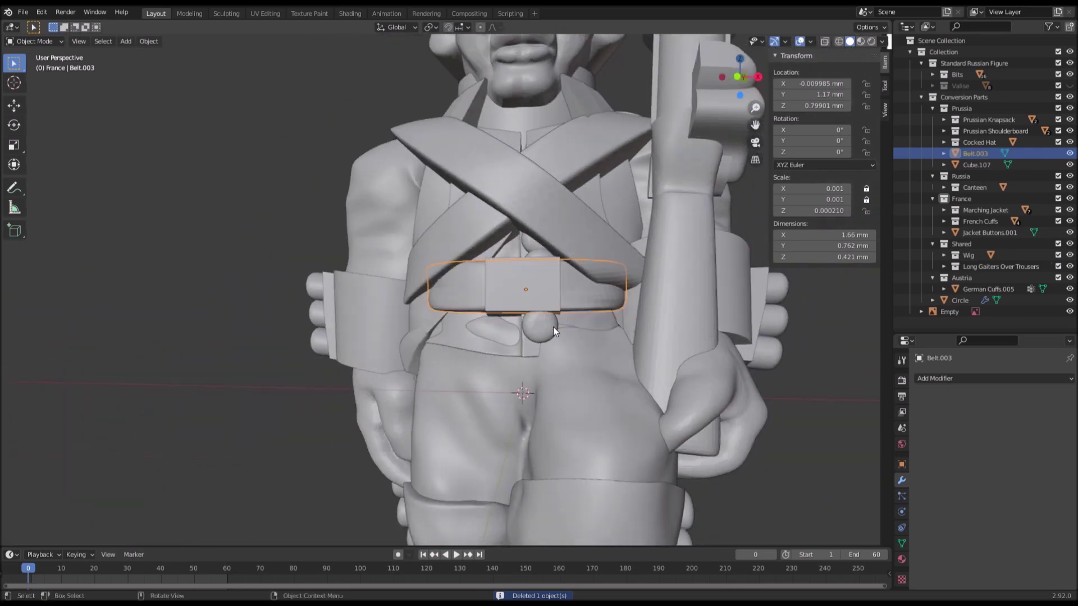
Step: Lock the waist belt's Z scale, unlock X and Y, and scale the belt to about 1.5 mm wide
{"action": "left_click", "coordinate": [247, 258]}
{"action": "scroll", "coordinate": [247, 258], "scroll_direction": "down", "scroll_amount": 4}
{"action": "middle_click_drag", "start_coordinate": [250, 258], "coordinate": [279, 296]}
{"action": "scroll", "coordinate": [326, 277], "scroll_direction": "up", "scroll_amount": 4}
{"action": "scroll", "coordinate": [330, 276], "scroll_direction": "up", "scroll_amount": 4}
{"action": "left_click", "coordinate": [359, 355]}
{"action": "key", "text": "KP_Decimal"}
{"action": "key", "text": "s"}
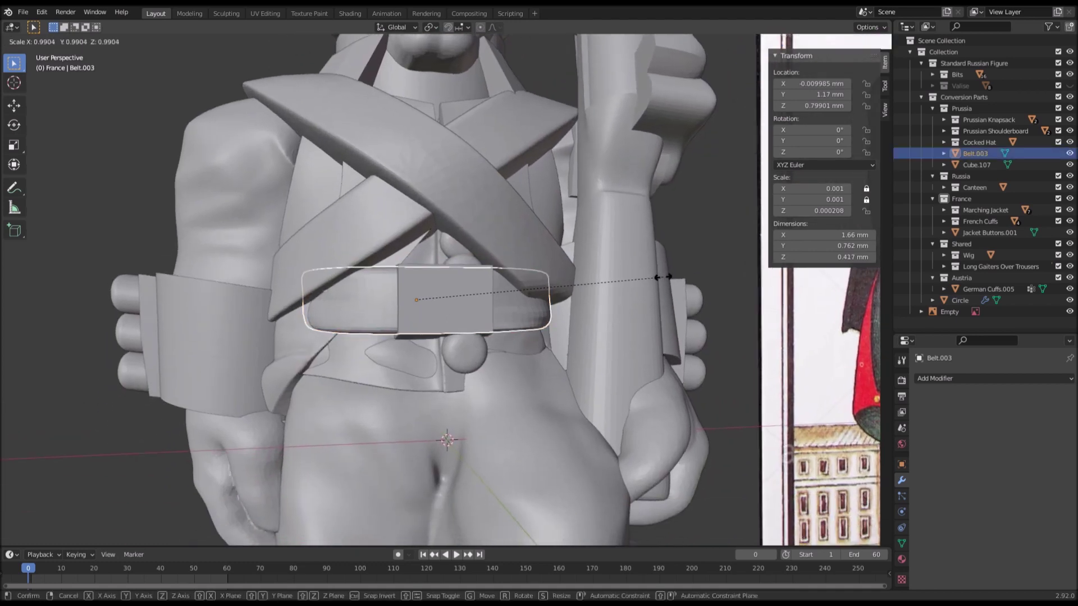
{"action": "left_click", "coordinate": [651, 280]}
{"action": "key", "text": "ctrl+z"}
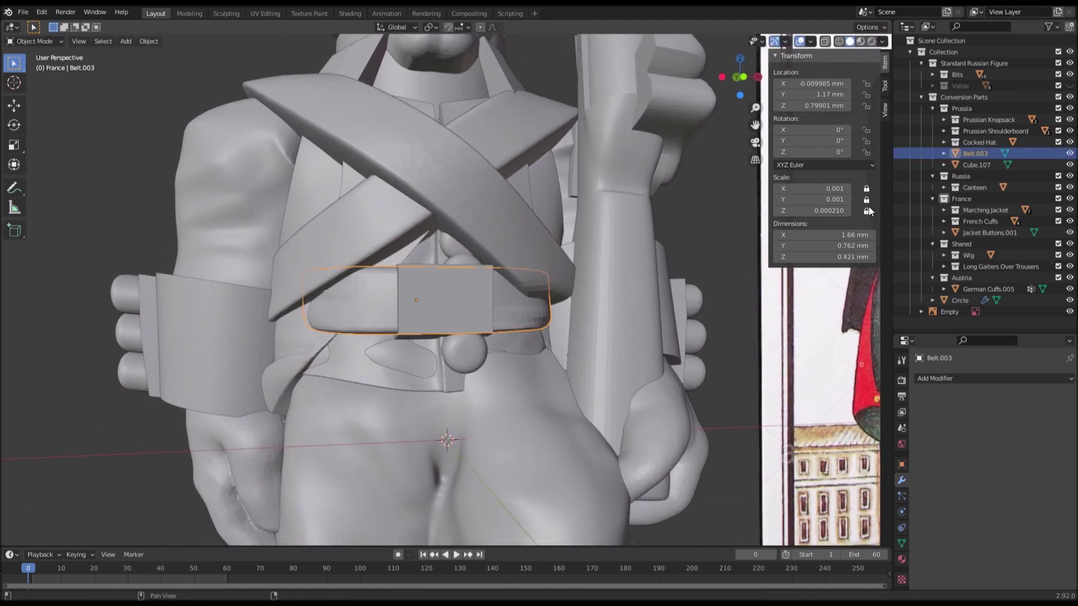
{"action": "key", "text": "s"}
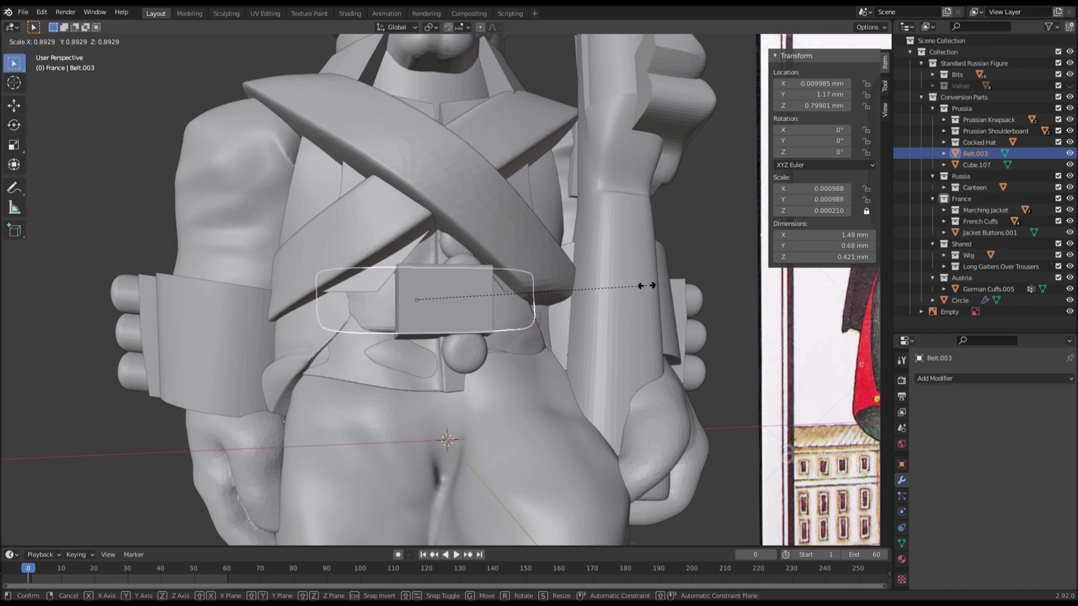
{"action": "left_click", "coordinate": [654, 286]}
Step: Move the waist belt to about 0.01 mm on X and 1.09 mm on Y to fit the torso
{"action": "middle_click_drag", "start_coordinate": [654, 285], "coordinate": [637, 241]}
{"action": "key", "text": "g"}
{"action": "key", "text": "y"}
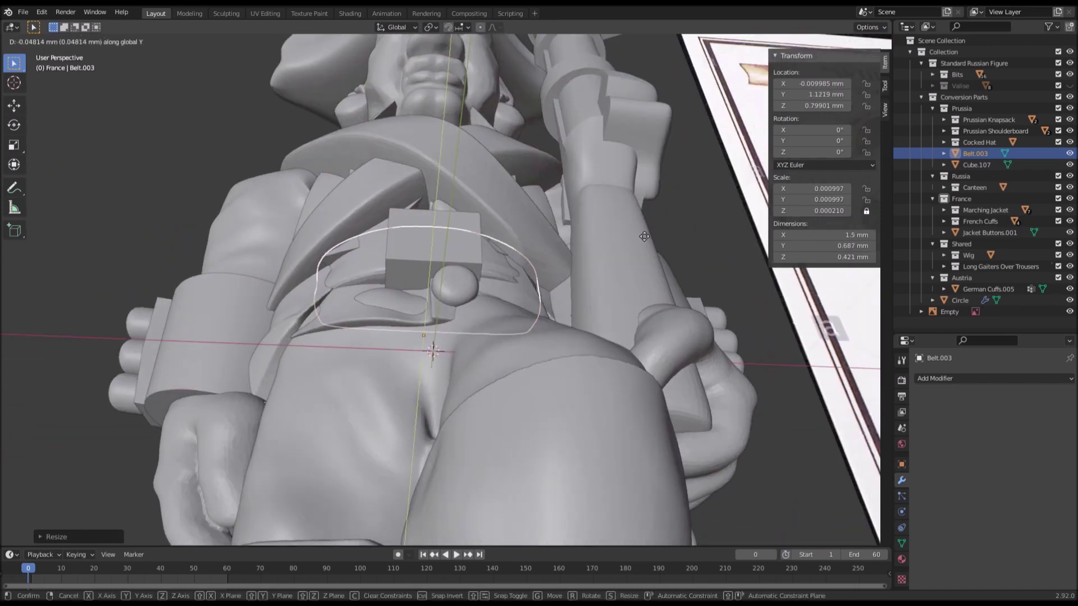
{"action": "left_click", "coordinate": [651, 215]}
{"action": "key", "text": "g"}
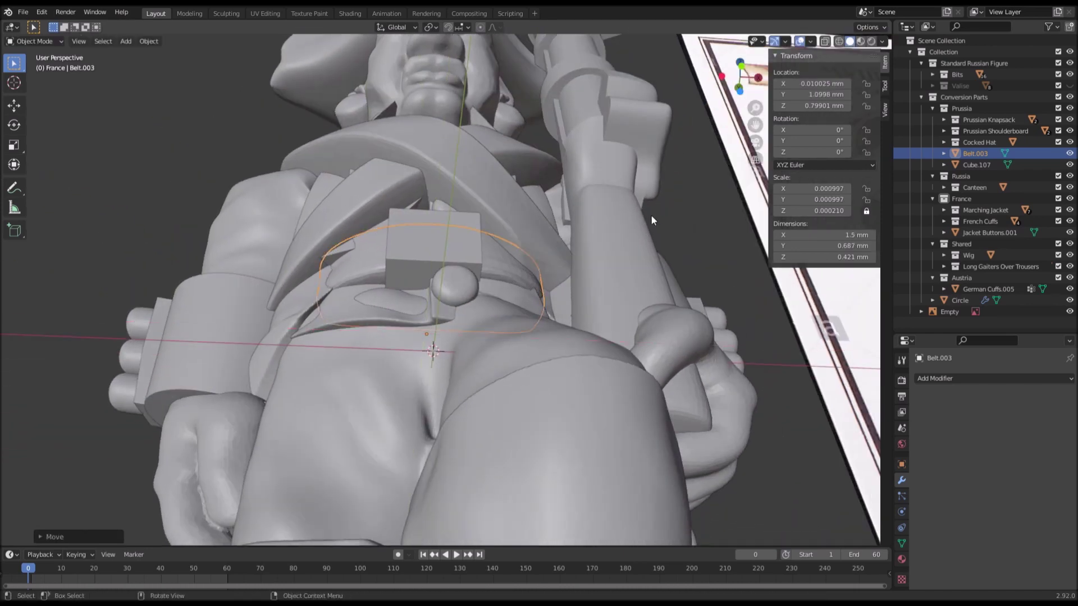
{"action": "left_click", "coordinate": [651, 213]}
Step: Switch to sculpting the waist belt and remesh it with a voxel size of 5 mm
{"action": "middle_click_drag", "start_coordinate": [651, 212], "coordinate": [587, 308]}
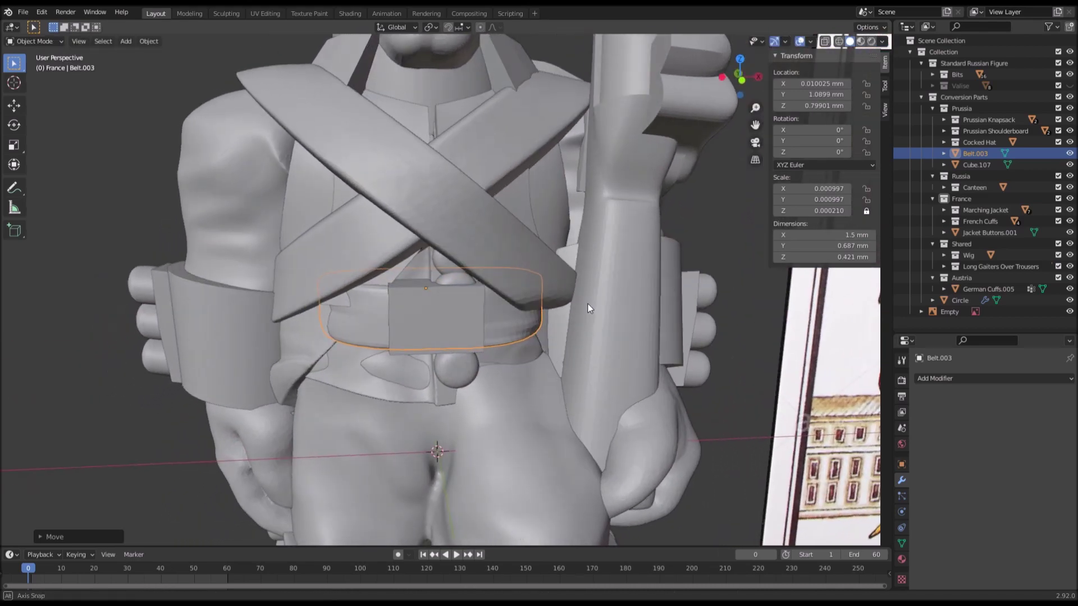
{"action": "middle_click_drag", "start_coordinate": [370, 303], "coordinate": [336, 259]}
{"action": "left_click", "coordinate": [237, 17]}
{"action": "mouse_move", "coordinate": [301, 168]}
{"action": "middle_mouse_down"}
{"action": "mouse_move", "coordinate": [488, 264]}
{"action": "mouse_move", "coordinate": [482, 319]}
{"action": "middle_mouse_up"}
{"action": "scroll", "coordinate": [488, 264], "scroll_direction": "up", "scroll_amount": 3}
{"action": "scroll", "coordinate": [499, 268], "scroll_direction": "up", "scroll_amount": 1}
{"action": "left_click", "coordinate": [829, 28]}
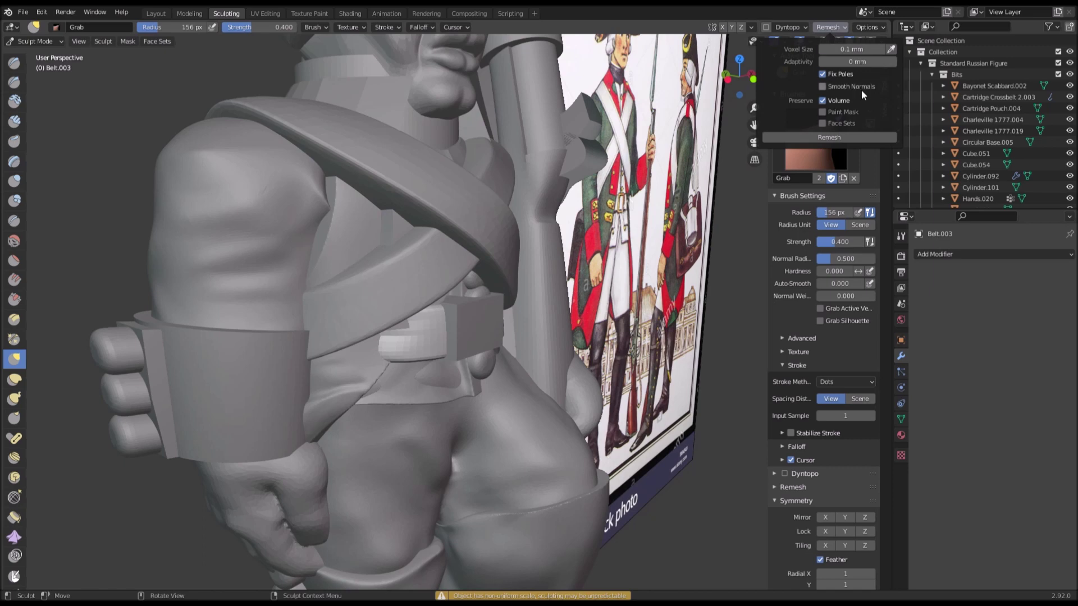
{"action": "left_click", "coordinate": [862, 137]}
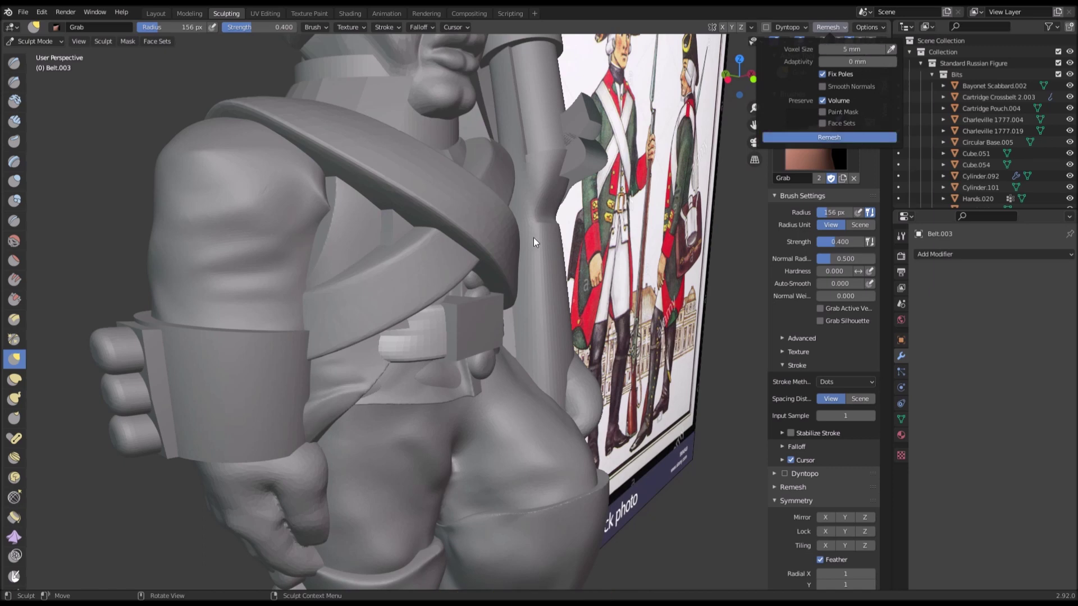
Step: Reshape the waist belt on both sides of the buckle with the Grab brush to fit the waist
{"action": "middle_click_drag", "start_coordinate": [533, 222], "coordinate": [562, 195]}
{"action": "scroll", "coordinate": [503, 280], "scroll_direction": "up", "scroll_amount": 4}
{"action": "middle_click_drag", "start_coordinate": [514, 249], "coordinate": [477, 275]}
{"action": "mouse_move", "coordinate": [495, 264]}
{"action": "left_mouse_down"}
{"action": "mouse_move", "coordinate": [481, 263]}
{"action": "mouse_move", "coordinate": [490, 294]}
{"action": "left_mouse_up"}
{"action": "middle_click_drag", "start_coordinate": [432, 294], "coordinate": [326, 312]}
{"action": "left_click_drag", "start_coordinate": [336, 321], "coordinate": [332, 295]}
{"action": "left_click_drag", "start_coordinate": [339, 303], "coordinate": [338, 287]}
{"action": "left_click_drag", "start_coordinate": [338, 284], "coordinate": [339, 274]}
{"action": "left_click_drag", "start_coordinate": [342, 312], "coordinate": [340, 300]}
{"action": "left_click_drag", "start_coordinate": [342, 324], "coordinate": [343, 293]}
{"action": "middle_click_drag", "start_coordinate": [556, 290], "coordinate": [508, 291]}
{"action": "mouse_move", "coordinate": [615, 298]}
{"action": "left_mouse_down"}
{"action": "mouse_move", "coordinate": [612, 306]}
{"action": "mouse_move", "coordinate": [613, 287]}
{"action": "left_mouse_up"}
{"action": "mouse_move", "coordinate": [615, 292]}
{"action": "left_mouse_down"}
{"action": "mouse_move", "coordinate": [607, 279]}
{"action": "mouse_move", "coordinate": [610, 320]}
{"action": "left_mouse_up"}
{"action": "middle_click_drag", "start_coordinate": [589, 284], "coordinate": [524, 301]}
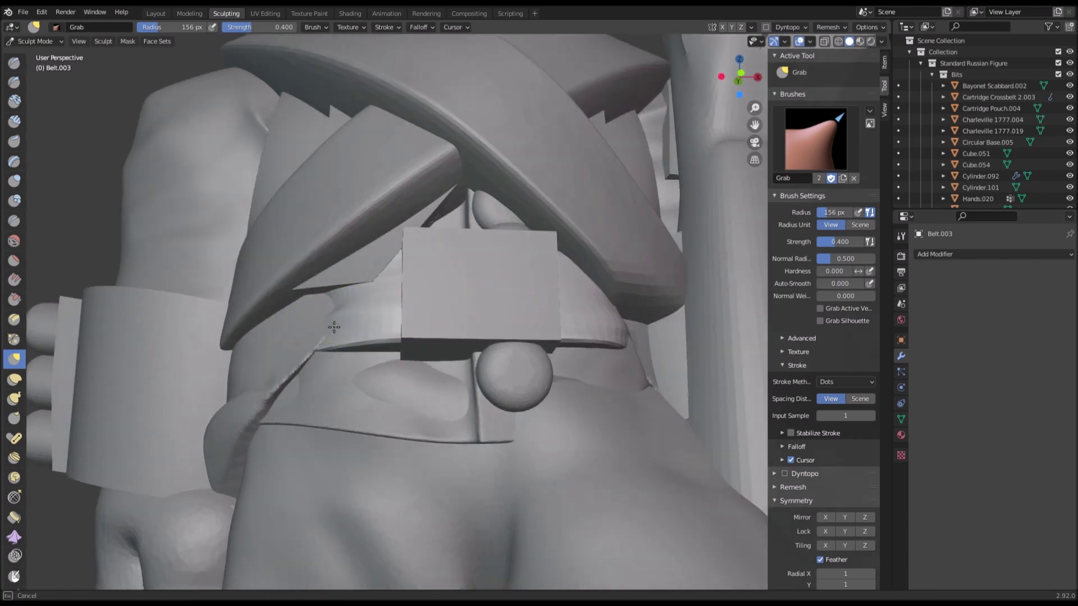
Step: Smooth the waist belt on both sides of the buckle with the Smooth brush, enlarging its radius to 197 px
{"action": "left_click", "coordinate": [14, 240]}
{"action": "middle_click_drag", "start_coordinate": [391, 326], "coordinate": [423, 343]}
{"action": "scroll", "coordinate": [425, 343], "scroll_direction": "up", "scroll_amount": 2}
{"action": "left_click_drag", "start_coordinate": [424, 344], "coordinate": [378, 364]}
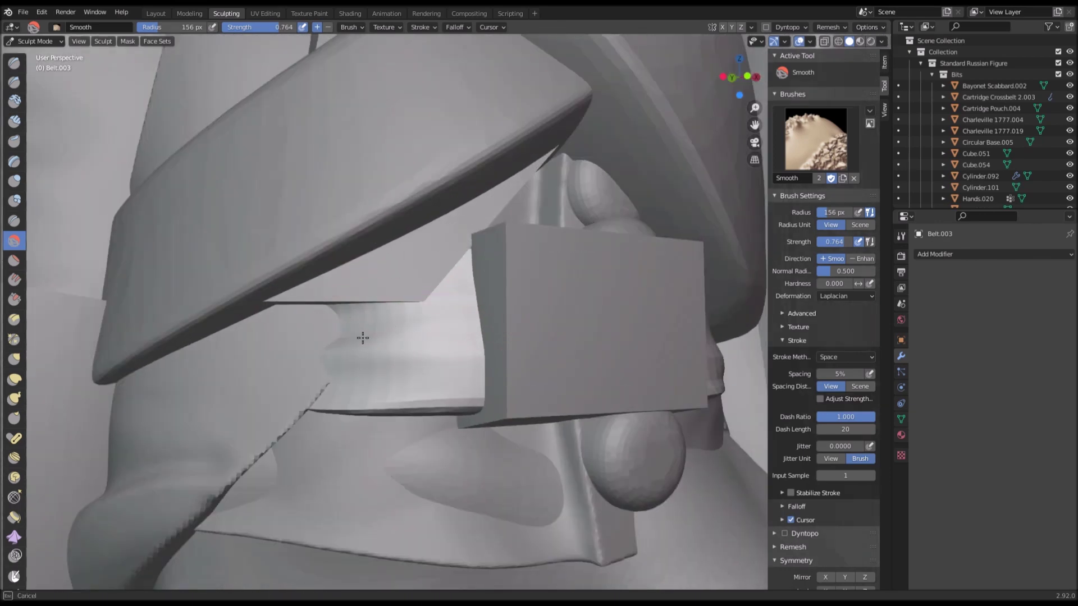
{"action": "right_click", "coordinate": [293, 345]}
{"action": "left_click_drag", "start_coordinate": [311, 336], "coordinate": [319, 336]}
{"action": "left_click_drag", "start_coordinate": [397, 306], "coordinate": [343, 386]}
{"action": "middle_click_drag", "start_coordinate": [403, 301], "coordinate": [560, 389]}
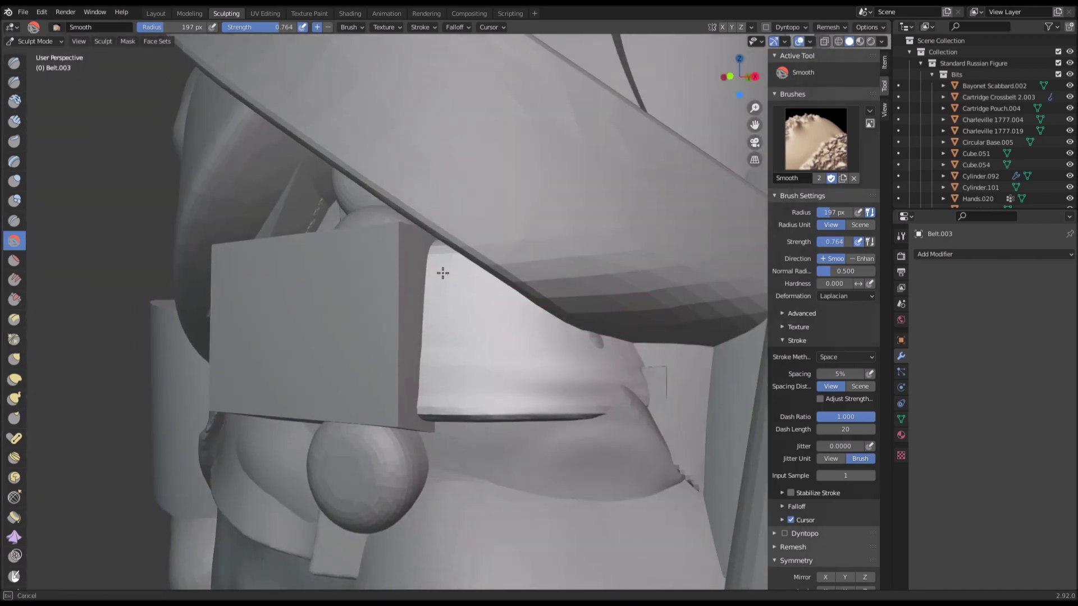
{"action": "middle_click_drag", "start_coordinate": [576, 357], "coordinate": [568, 303]}
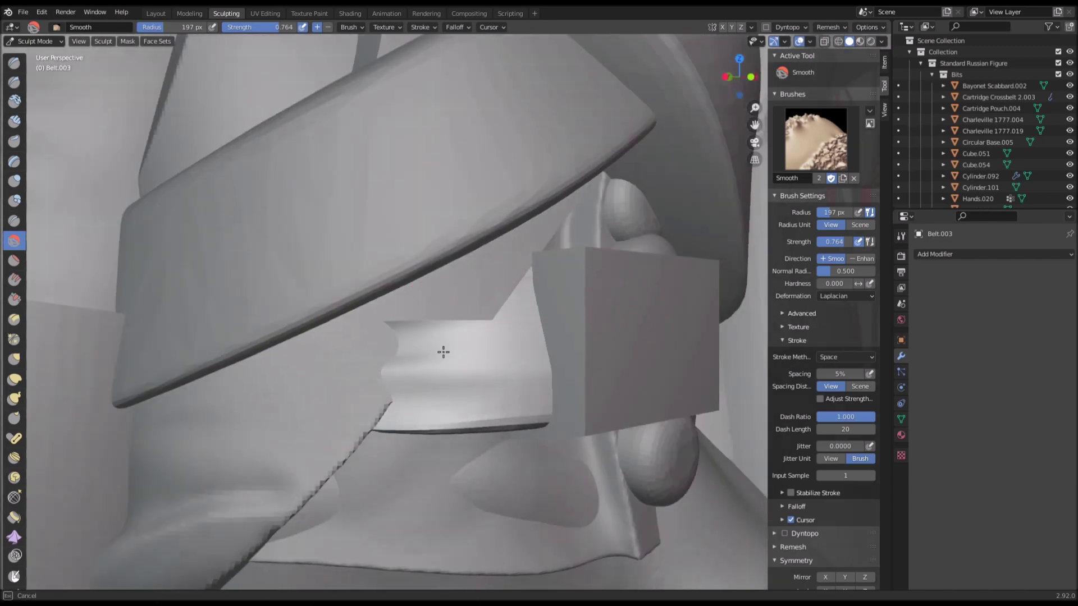
Step: Return to the Layout workspace, add a Decimate modifier to the waist belt, and apply it
{"action": "scroll", "coordinate": [544, 364], "scroll_direction": "down", "scroll_amount": 8}
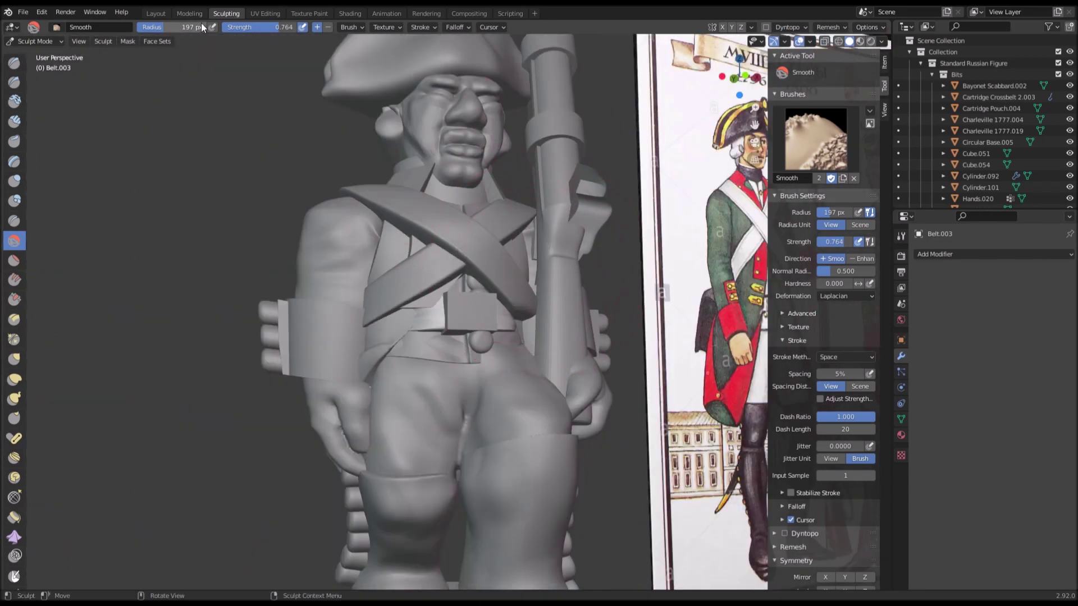
{"action": "left_click", "coordinate": [161, 12]}
{"action": "left_click", "coordinate": [945, 373]}
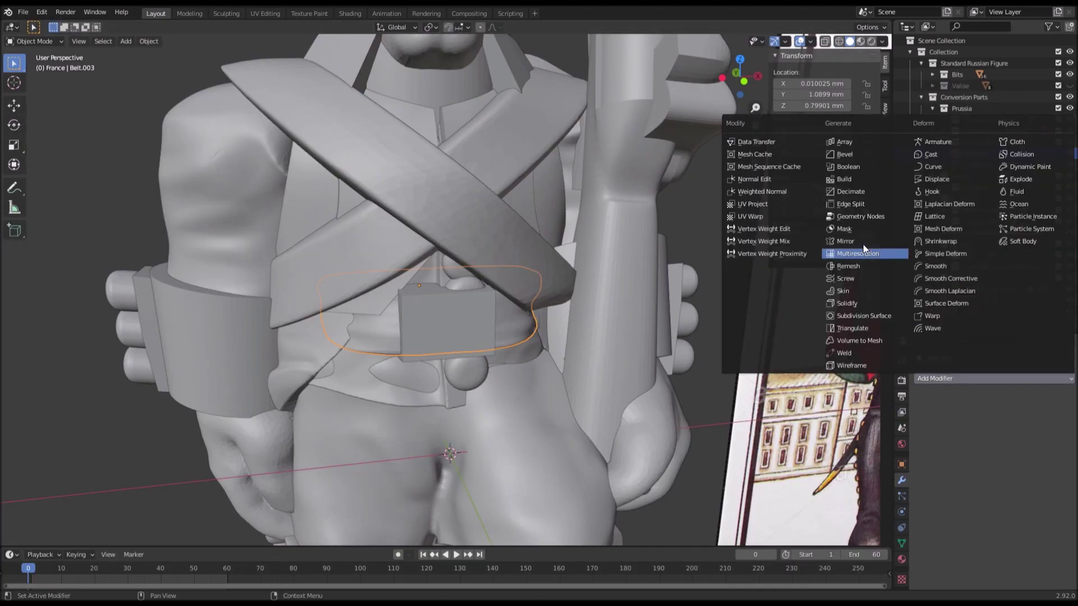
{"action": "left_click", "coordinate": [864, 189]}
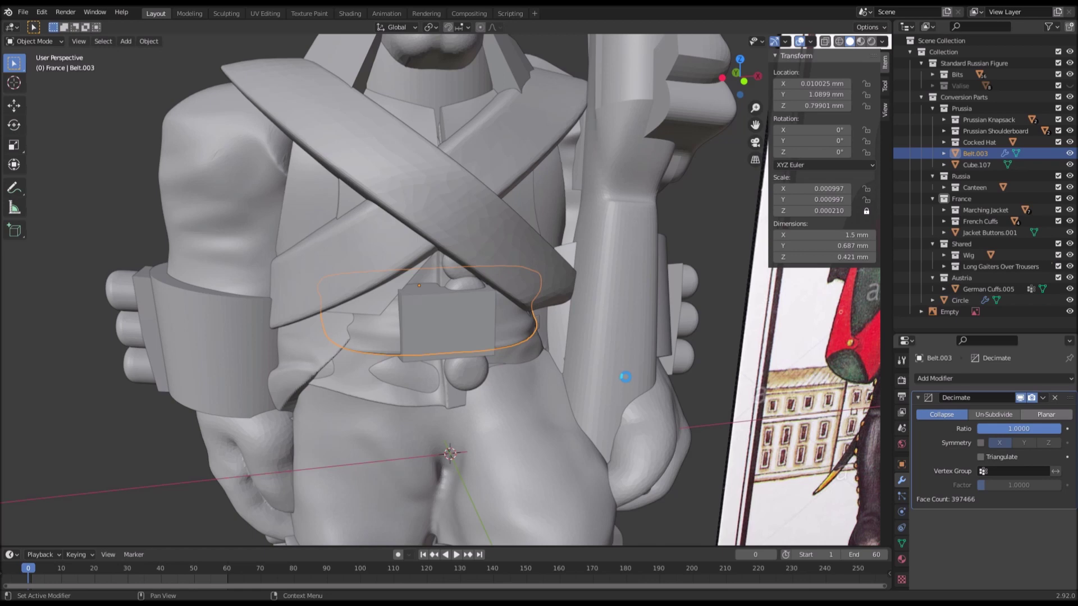
{"action": "mouse_move", "coordinate": [487, 266]}
{"action": "middle_mouse_down"}
{"action": "mouse_move", "coordinate": [483, 288]}
{"action": "mouse_move", "coordinate": [434, 247]}
{"action": "middle_mouse_up"}
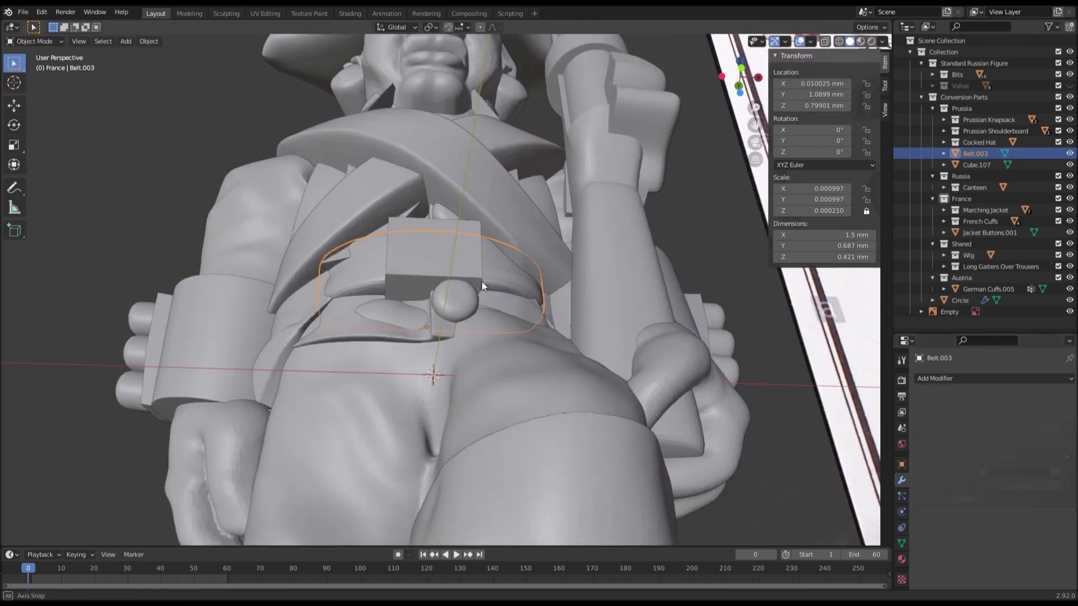
{"action": "scroll", "coordinate": [482, 288], "scroll_direction": "up", "scroll_amount": 2}
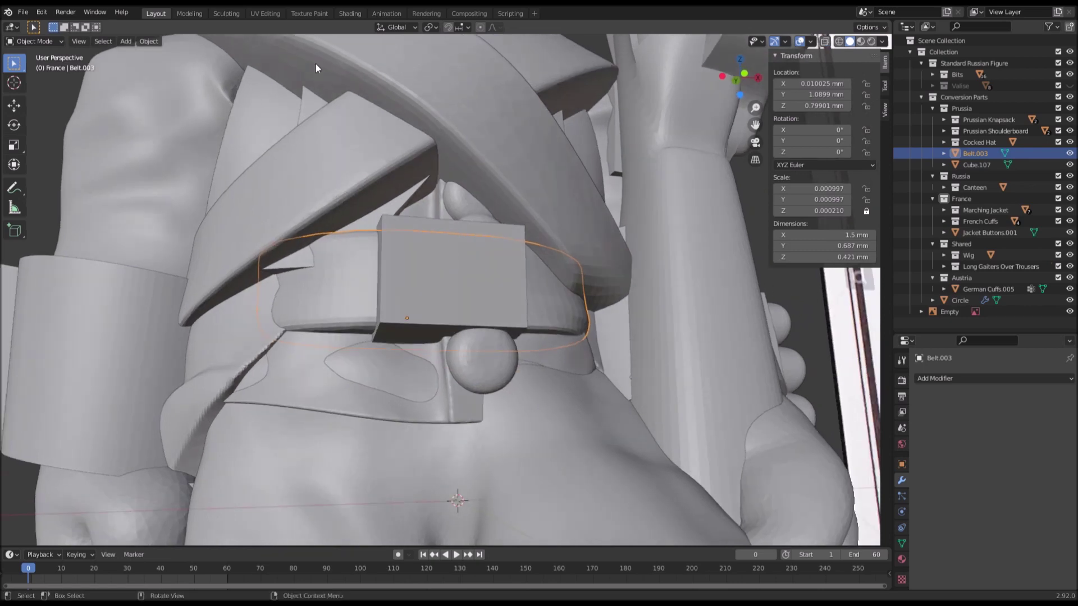
Step: Switch to sculpting the waist belt and remesh it with a voxel size of 25 mm
{"action": "left_click", "coordinate": [229, 12]}
{"action": "scroll", "coordinate": [373, 144], "scroll_direction": "up", "scroll_amount": 5}
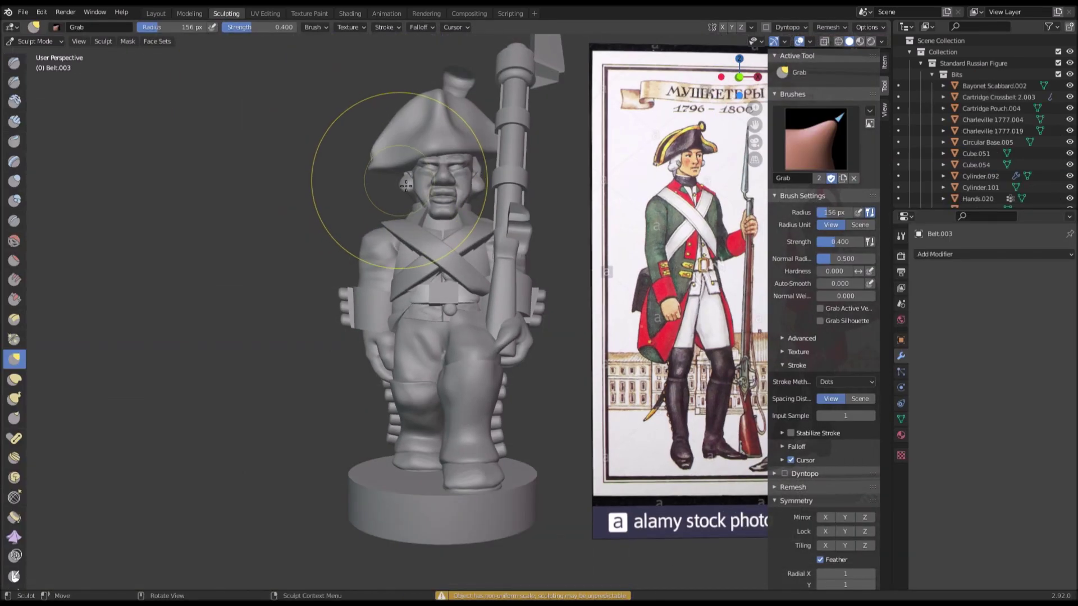
{"action": "left_click", "coordinate": [826, 26]}
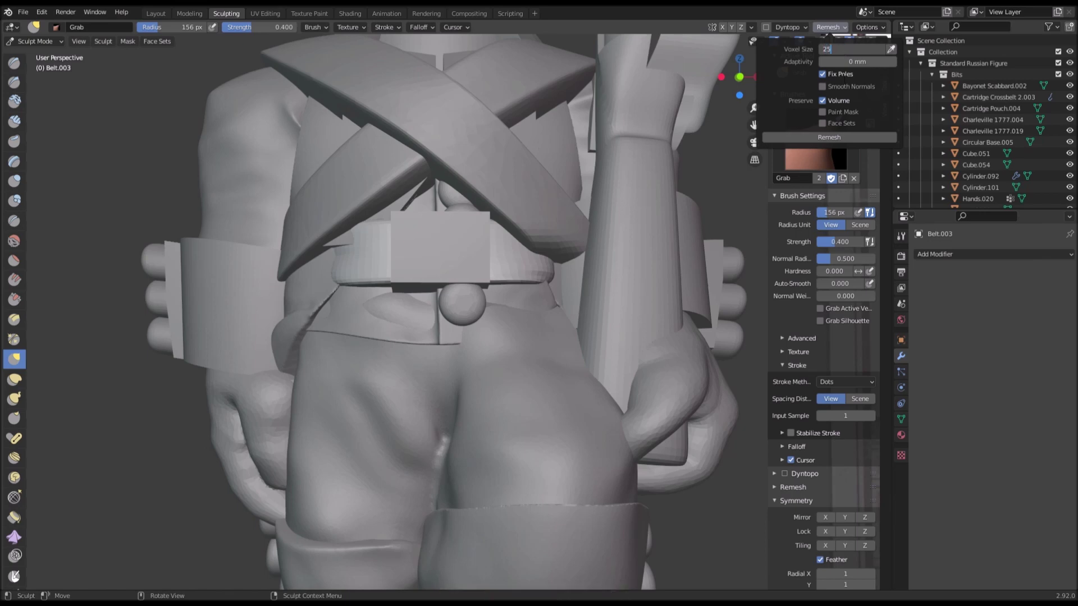
{"action": "left_click", "coordinate": [843, 135]}
Step: Reshape the end and edges of the waist belt on the figure's right side of the buckle with the Grab brush
{"action": "middle_click_drag", "start_coordinate": [551, 153], "coordinate": [467, 155]}
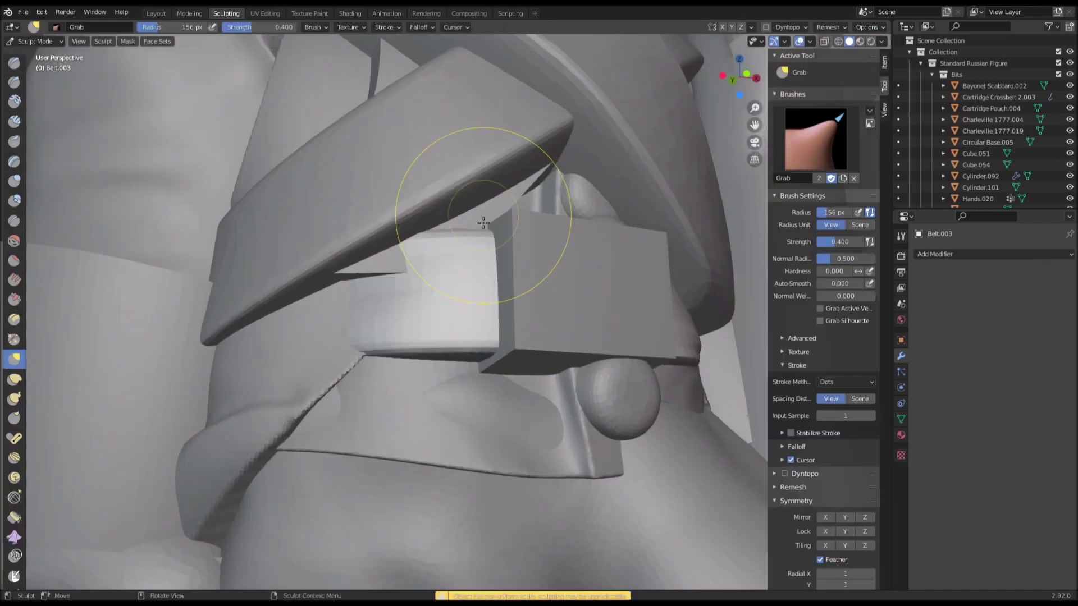
{"action": "middle_click_drag", "start_coordinate": [493, 217], "coordinate": [366, 243]}
{"action": "mouse_move", "coordinate": [355, 250]}
{"action": "left_mouse_down"}
{"action": "mouse_move", "coordinate": [386, 256]}
{"action": "mouse_move", "coordinate": [381, 306]}
{"action": "left_mouse_up"}
{"action": "scroll", "coordinate": [333, 329], "scroll_direction": "down", "scroll_amount": 2}
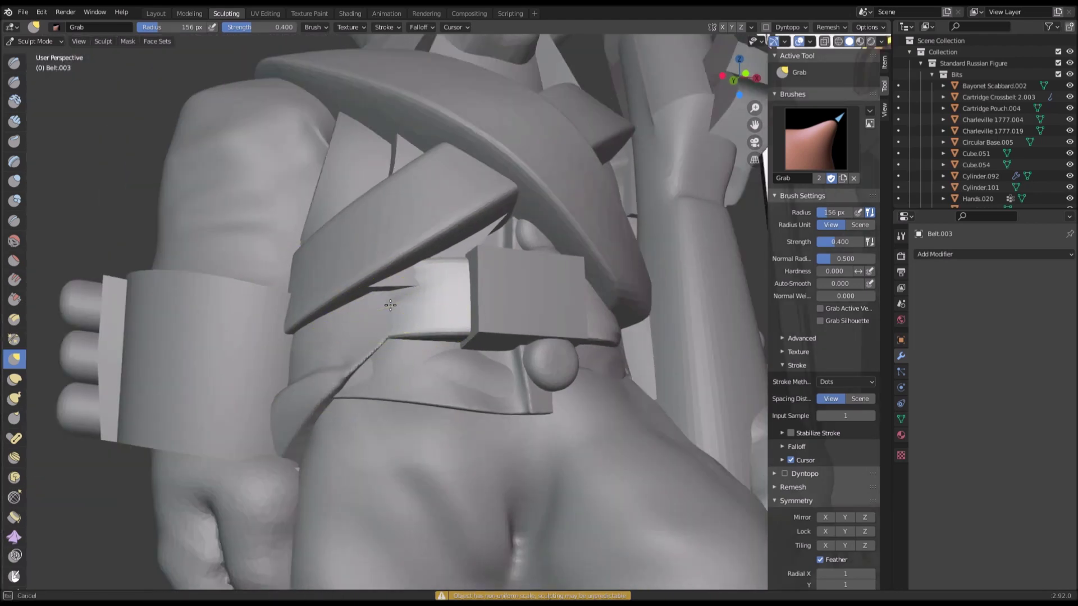
{"action": "left_click_drag", "start_coordinate": [398, 310], "coordinate": [404, 315]}
{"action": "mouse_move", "coordinate": [400, 277]}
{"action": "left_mouse_down"}
{"action": "mouse_move", "coordinate": [423, 286]}
{"action": "mouse_move", "coordinate": [435, 259]}
{"action": "left_mouse_up"}
{"action": "scroll", "coordinate": [423, 286], "scroll_direction": "up", "scroll_amount": 1}
{"action": "scroll", "coordinate": [434, 259], "scroll_direction": "up", "scroll_amount": 1}
{"action": "middle_click_drag", "start_coordinate": [433, 257], "coordinate": [412, 282]}
{"action": "left_click_drag", "start_coordinate": [412, 282], "coordinate": [408, 288]}
{"action": "middle_click_drag", "start_coordinate": [408, 288], "coordinate": [370, 321]}
{"action": "left_click_drag", "start_coordinate": [352, 319], "coordinate": [374, 314]}
{"action": "scroll", "coordinate": [393, 314], "scroll_direction": "down", "scroll_amount": 4}
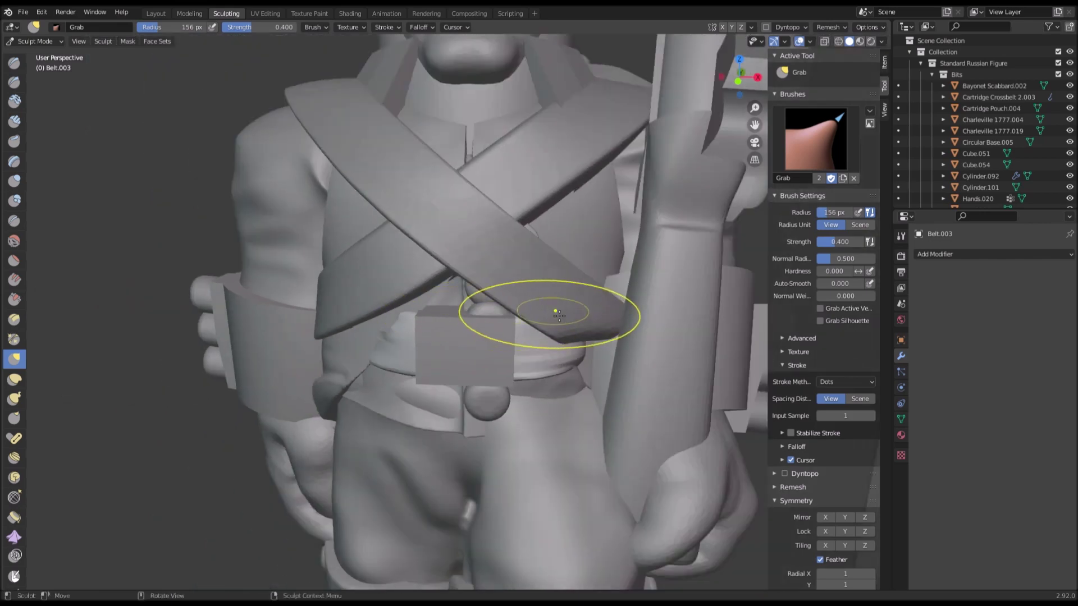
Step: Pull in the waist belt on the figure's left side of the buckle, beneath the crossbelt, with the Grab brush
{"action": "middle_click_drag", "start_coordinate": [555, 312], "coordinate": [561, 276]}
{"action": "scroll", "coordinate": [481, 320], "scroll_direction": "up", "scroll_amount": 3}
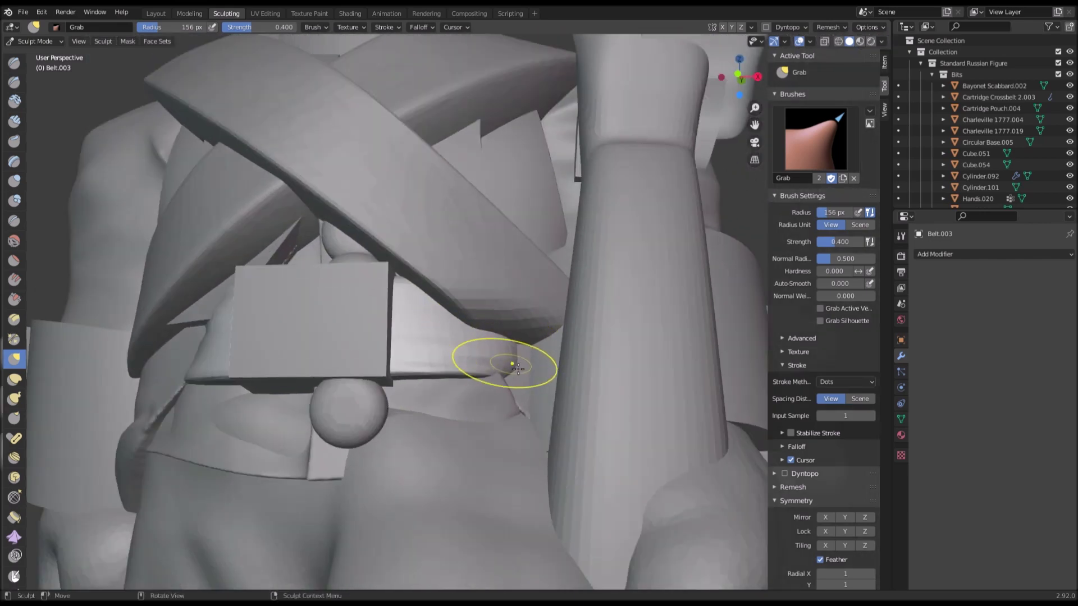
{"action": "left_click_drag", "start_coordinate": [517, 340], "coordinate": [505, 354]}
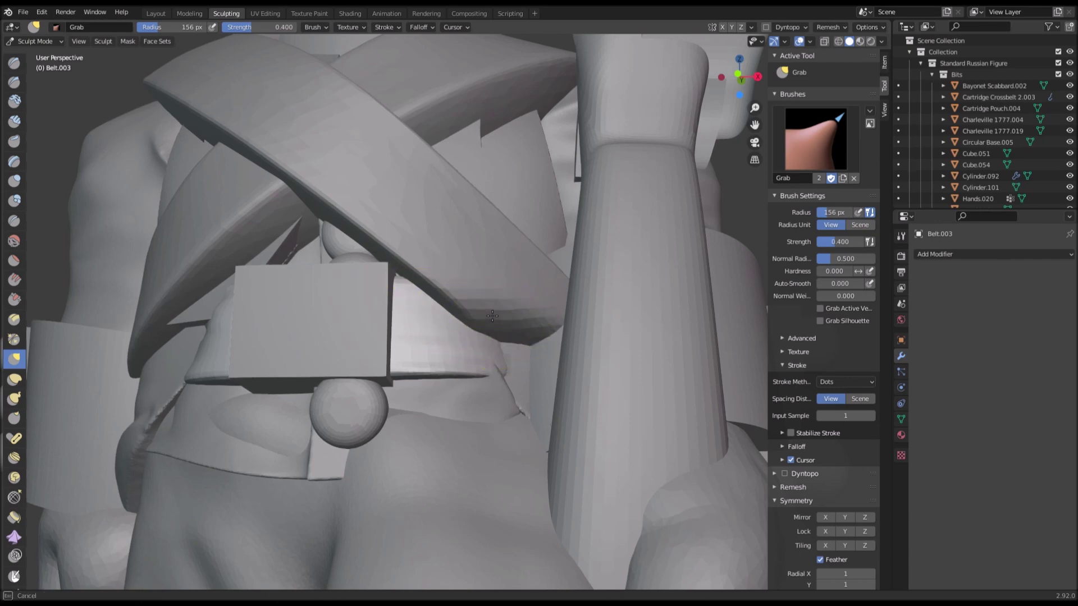
{"action": "left_click_drag", "start_coordinate": [491, 339], "coordinate": [489, 340]}
{"action": "mouse_move", "coordinate": [489, 340]}
{"action": "middle_mouse_down"}
{"action": "mouse_move", "coordinate": [533, 299]}
{"action": "mouse_move", "coordinate": [507, 314]}
{"action": "mouse_move", "coordinate": [529, 319]}
{"action": "mouse_move", "coordinate": [477, 331]}
{"action": "middle_mouse_up"}
Step: Refine the waist belt's upper part on the figure's right side of the buckle with the Grab brush
{"action": "scroll", "coordinate": [507, 315], "scroll_direction": "down", "scroll_amount": 3}
{"action": "scroll", "coordinate": [362, 314], "scroll_direction": "up", "scroll_amount": 2}
{"action": "middle_click_drag", "start_coordinate": [362, 314], "coordinate": [409, 351]}
{"action": "scroll", "coordinate": [404, 345], "scroll_direction": "up", "scroll_amount": 1}
{"action": "left_click_drag", "start_coordinate": [402, 354], "coordinate": [399, 354]}
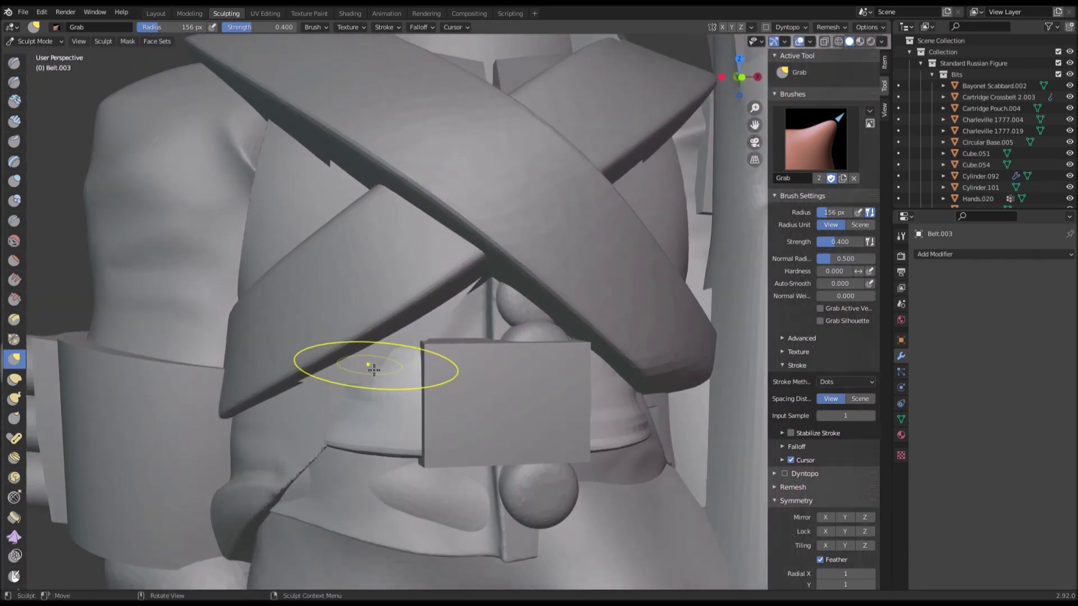
{"action": "scroll", "coordinate": [372, 366], "scroll_direction": "down", "scroll_amount": 4}
{"action": "middle_click_drag", "start_coordinate": [373, 366], "coordinate": [356, 347]}
{"action": "scroll", "coordinate": [359, 341], "scroll_direction": "up", "scroll_amount": 1}
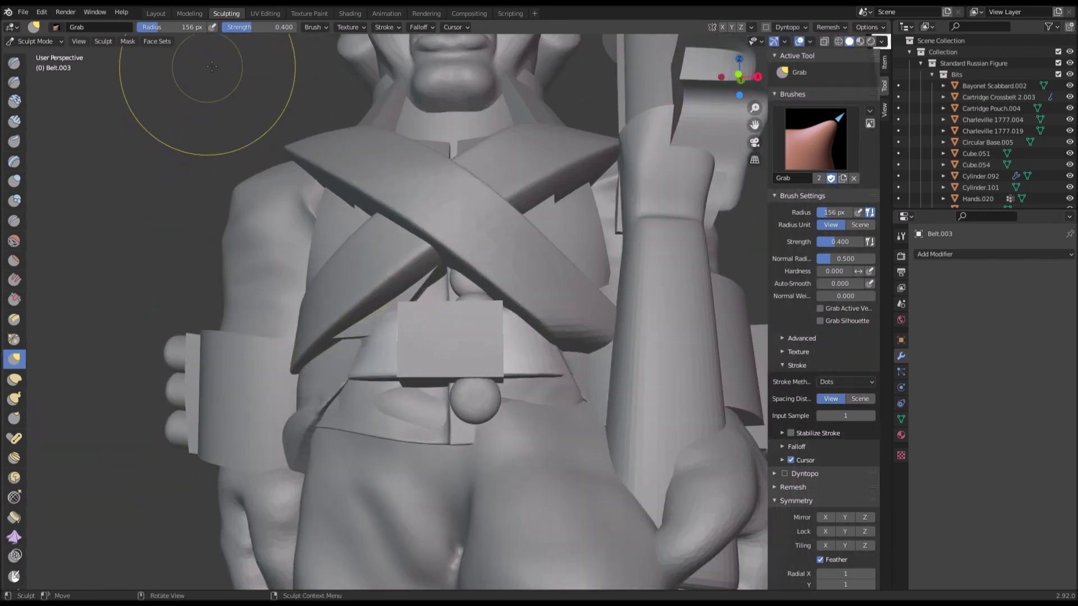
Step: Adjust the waist belt's outer end on the figure's left side with the Grab brush
{"action": "scroll", "coordinate": [220, 124], "scroll_direction": "down", "scroll_amount": 1}
{"action": "middle_click_drag", "start_coordinate": [220, 124], "coordinate": [192, 129]}
{"action": "scroll", "coordinate": [426, 257], "scroll_direction": "up", "scroll_amount": 2}
{"action": "middle_click_drag", "start_coordinate": [426, 257], "coordinate": [464, 265]}
{"action": "scroll", "coordinate": [541, 331], "scroll_direction": "up", "scroll_amount": 1}
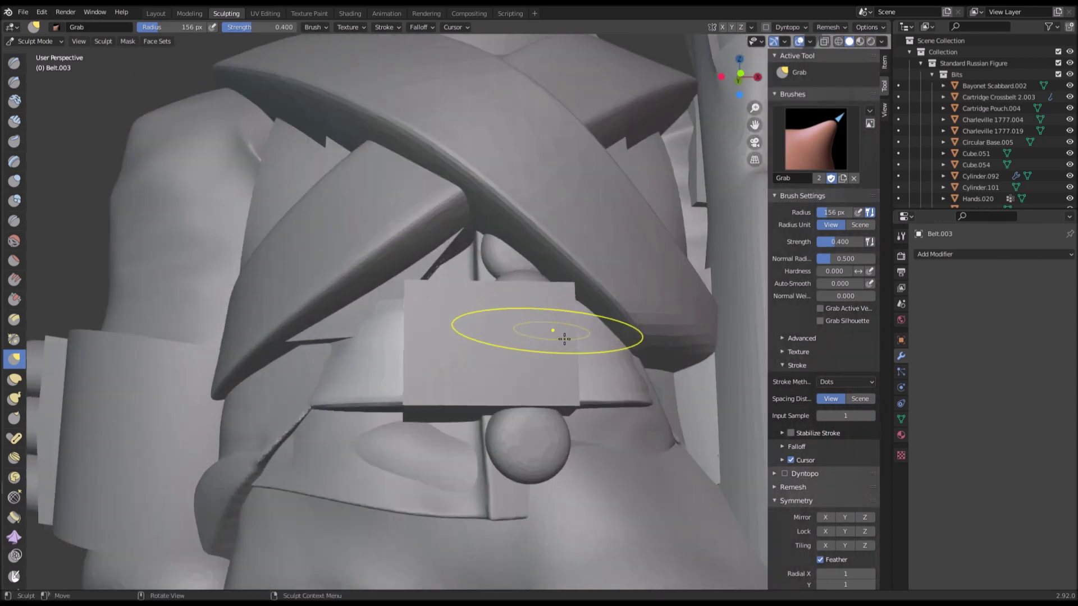
{"action": "mouse_move", "coordinate": [630, 360]}
{"action": "left_mouse_down"}
{"action": "mouse_move", "coordinate": [645, 367]}
{"action": "mouse_move", "coordinate": [630, 351]}
{"action": "left_mouse_up"}
{"action": "scroll", "coordinate": [630, 351], "scroll_direction": "down", "scroll_amount": 4}
{"action": "mouse_move", "coordinate": [543, 309]}
{"action": "middle_mouse_down"}
{"action": "mouse_move", "coordinate": [593, 305]}
{"action": "mouse_move", "coordinate": [525, 271]}
{"action": "middle_mouse_up"}
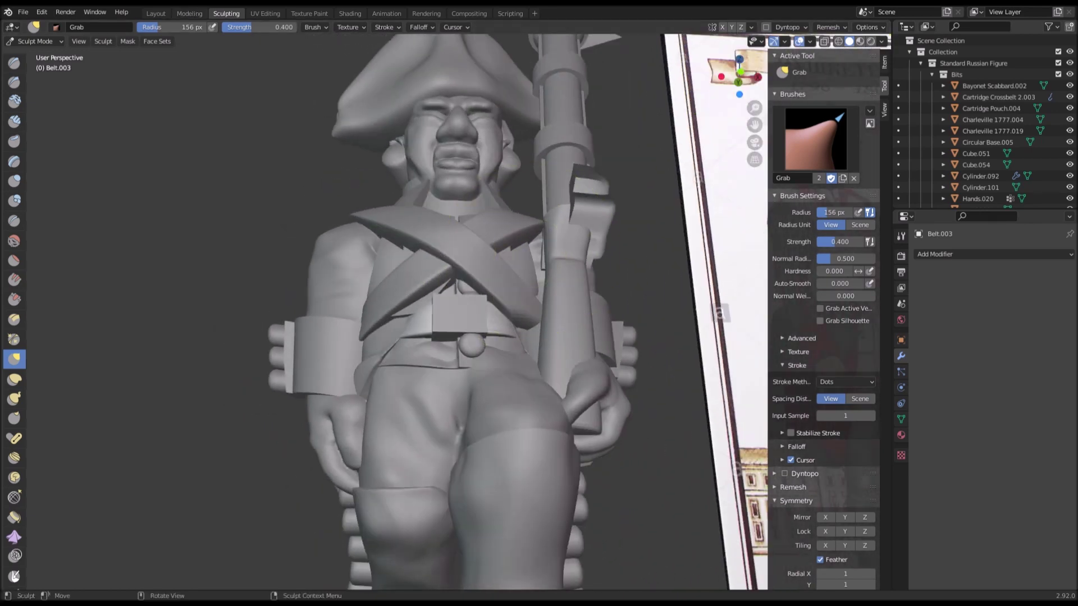
Step: Return to the Layout workspace and add a Decimate modifier in Planar mode to the waist belt
{"action": "left_click", "coordinate": [156, 12]}
{"action": "scroll", "coordinate": [348, 277], "scroll_direction": "up", "scroll_amount": 2}
{"action": "scroll", "coordinate": [335, 273], "scroll_direction": "down", "scroll_amount": 2}
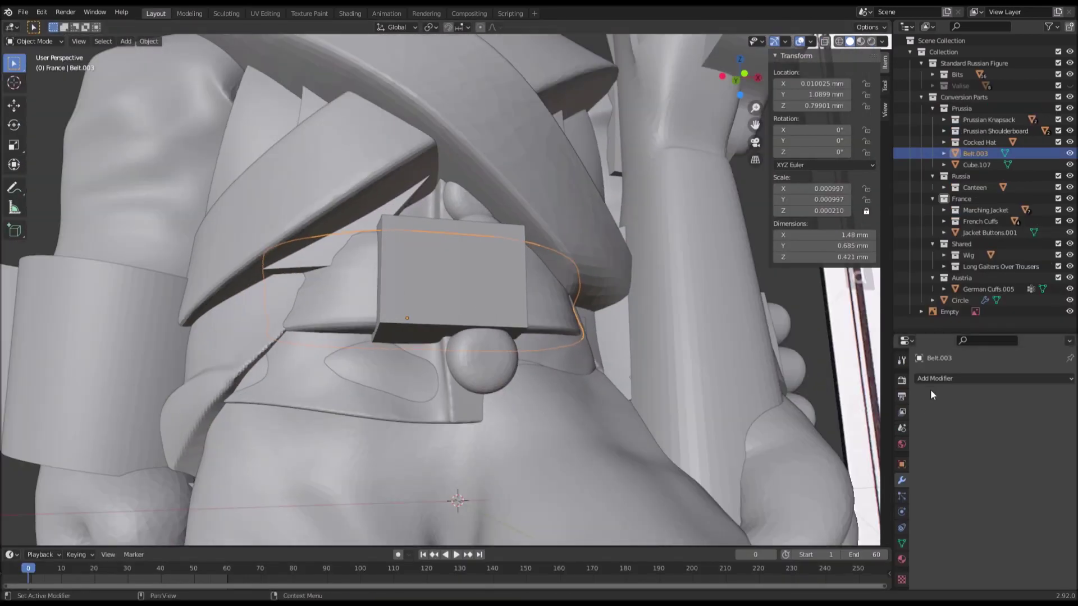
{"action": "left_click", "coordinate": [939, 379]}
{"action": "left_click", "coordinate": [849, 190]}
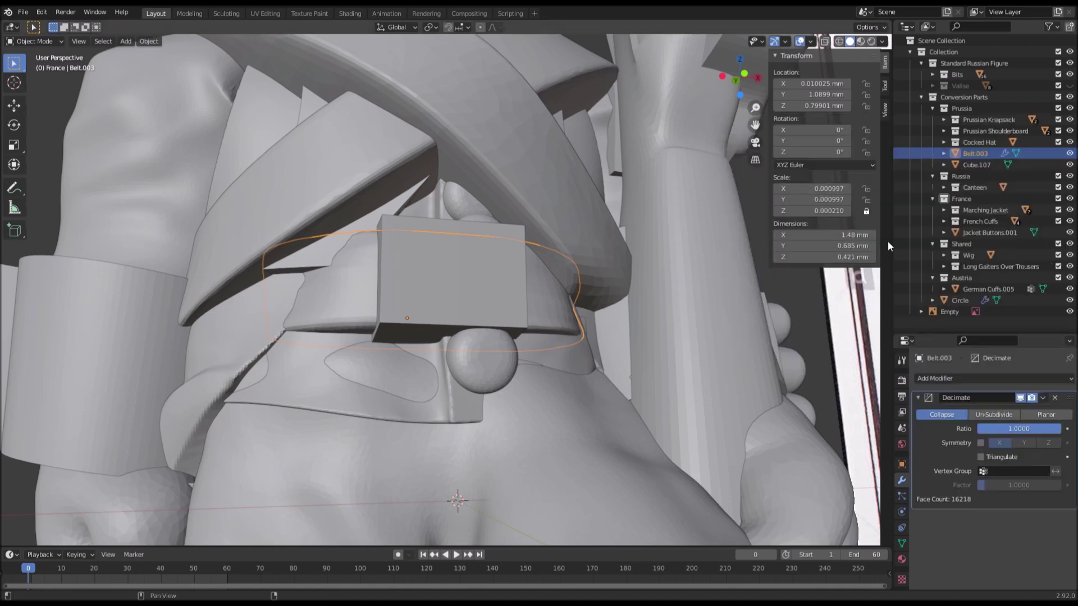
{"action": "left_click", "coordinate": [1045, 415]}
{"action": "scroll", "coordinate": [283, 285], "scroll_direction": "down", "scroll_amount": 5}
{"action": "left_click", "coordinate": [190, 265]}
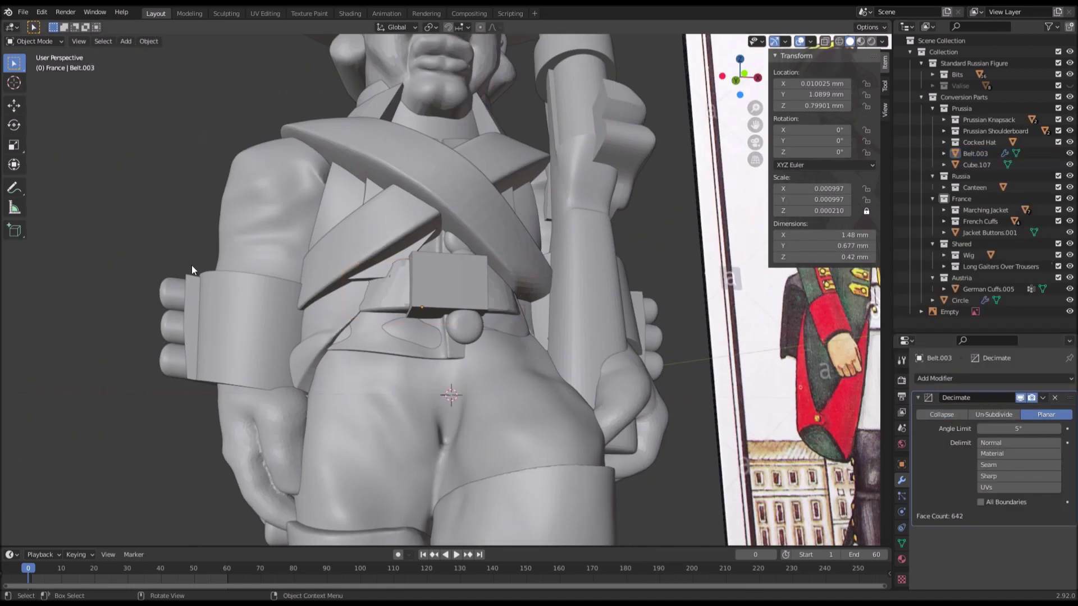
{"action": "scroll", "coordinate": [494, 293], "scroll_direction": "up", "scroll_amount": 4}
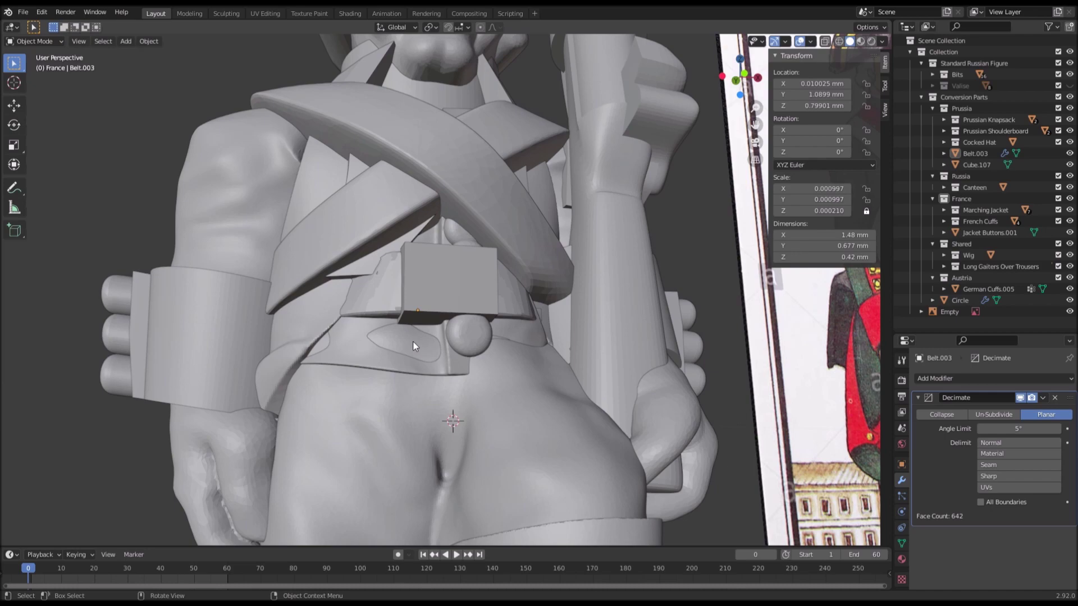
Step: Select the tunic, open it for sculpting, and check its mesh in Edit Mode
{"action": "left_click", "coordinate": [368, 347]}
{"action": "middle_click_drag", "start_coordinate": [369, 347], "coordinate": [426, 348]}
{"action": "scroll", "coordinate": [514, 379], "scroll_direction": "up", "scroll_amount": 2}
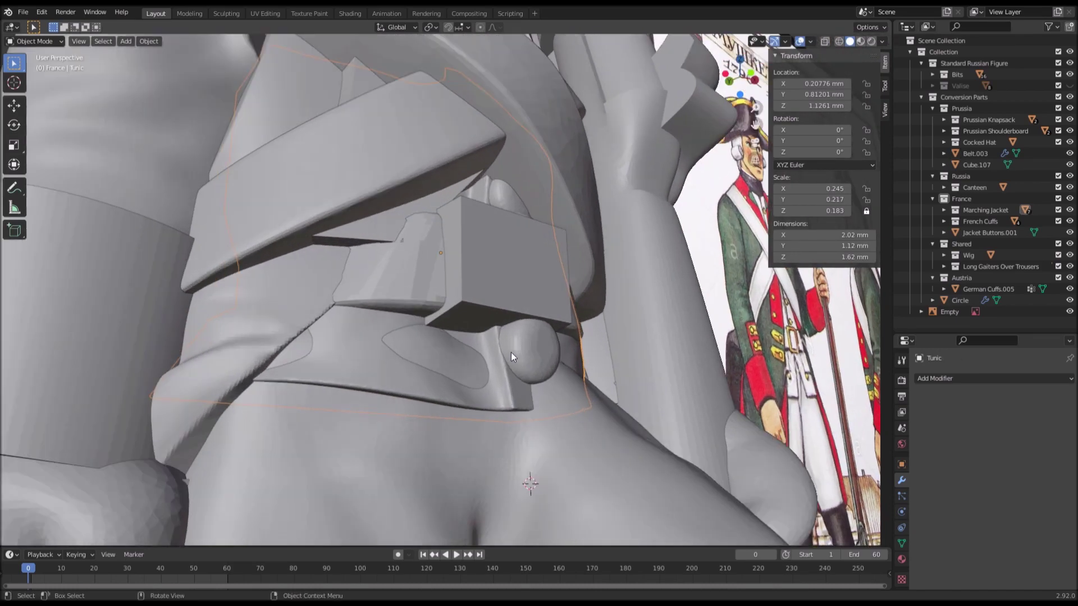
{"action": "middle_click_drag", "start_coordinate": [511, 352], "coordinate": [524, 352]}
{"action": "left_click", "coordinate": [224, 13]}
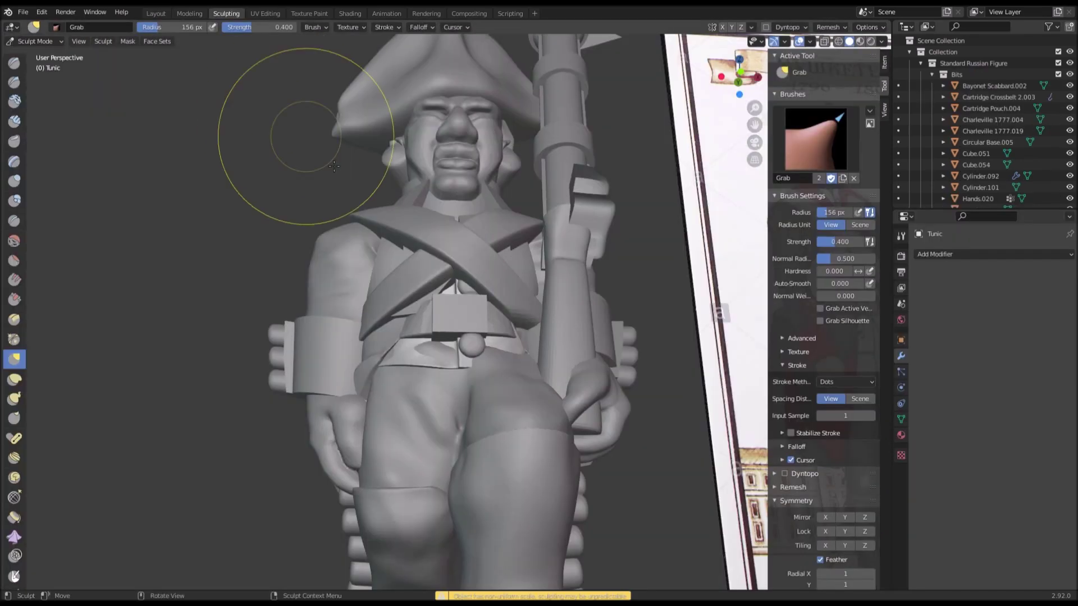
{"action": "scroll", "coordinate": [441, 271], "scroll_direction": "up", "scroll_amount": 5}
{"action": "key", "text": "Tab"}
{"action": "scroll", "coordinate": [442, 331], "scroll_direction": "up", "scroll_amount": 4}
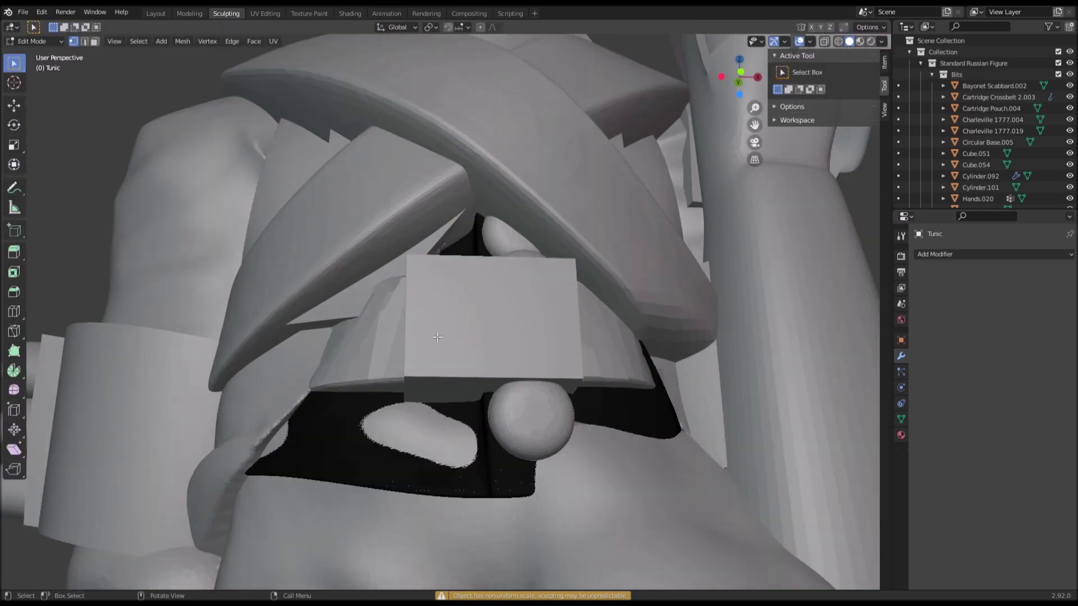
{"action": "middle_click_drag", "start_coordinate": [440, 337], "coordinate": [445, 310]}
{"action": "scroll", "coordinate": [447, 331], "scroll_direction": "down", "scroll_amount": 2}
{"action": "key", "text": "Tab"}
Step: Pull the tunic's lower front below the belt outward over the trousers on the figure's right side with the Grab brush
{"action": "middle_click_drag", "start_coordinate": [465, 393], "coordinate": [573, 405]}
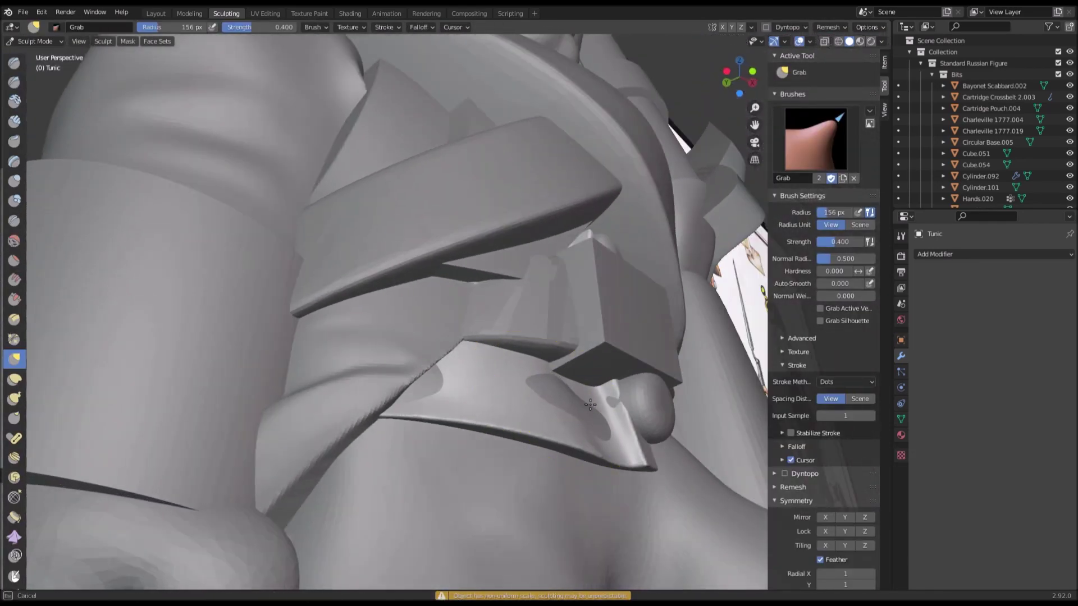
{"action": "middle_click_drag", "start_coordinate": [553, 387], "coordinate": [435, 385]}
{"action": "left_click_drag", "start_coordinate": [328, 373], "coordinate": [271, 364]}
{"action": "scroll", "coordinate": [612, 415], "scroll_direction": "down", "scroll_amount": 4}
{"action": "middle_click_drag", "start_coordinate": [615, 416], "coordinate": [660, 414]}
{"action": "left_click_drag", "start_coordinate": [546, 365], "coordinate": [584, 372]}
{"action": "middle_click_drag", "start_coordinate": [595, 382], "coordinate": [553, 370]}
{"action": "left_click_drag", "start_coordinate": [551, 363], "coordinate": [578, 368]}
{"action": "middle_click_drag", "start_coordinate": [581, 367], "coordinate": [629, 362]}
{"action": "scroll", "coordinate": [426, 373], "scroll_direction": "up", "scroll_amount": 4}
{"action": "middle_click_drag", "start_coordinate": [409, 382], "coordinate": [423, 303]}
{"action": "mouse_move", "coordinate": [460, 312]}
{"action": "left_mouse_down"}
{"action": "mouse_move", "coordinate": [524, 213]}
{"action": "mouse_move", "coordinate": [512, 284]}
{"action": "left_mouse_up"}
{"action": "mouse_move", "coordinate": [512, 284]}
{"action": "middle_mouse_down"}
{"action": "mouse_move", "coordinate": [578, 301]}
{"action": "mouse_move", "coordinate": [545, 310]}
{"action": "middle_mouse_up"}
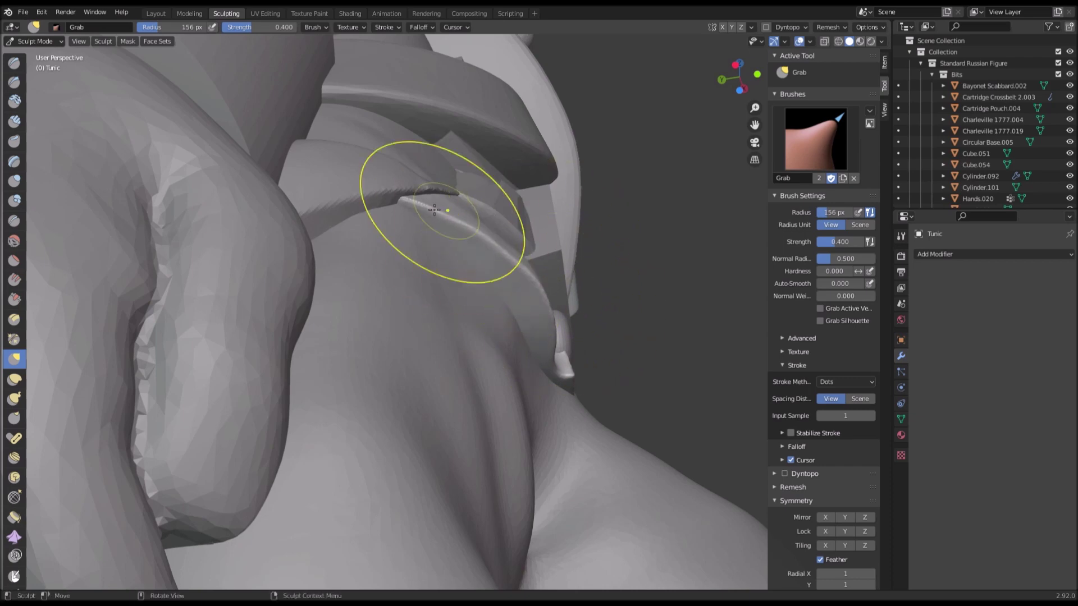
Step: Pull the tunic's hem out over the trousers at the front opening and the figure's left side with the Grab brush
{"action": "mouse_move", "coordinate": [563, 334]}
{"action": "middle_mouse_down", "text": "shift"}
{"action": "mouse_move", "coordinate": [439, 294]}
{"action": "mouse_move", "coordinate": [361, 337]}
{"action": "mouse_move", "coordinate": [371, 340]}
{"action": "middle_mouse_up", "text": "shift"}
{"action": "mouse_move", "coordinate": [453, 361]}
{"action": "middle_mouse_down"}
{"action": "mouse_move", "coordinate": [441, 388]}
{"action": "mouse_move", "coordinate": [533, 402]}
{"action": "mouse_move", "coordinate": [472, 378]}
{"action": "mouse_move", "coordinate": [398, 382]}
{"action": "mouse_move", "coordinate": [488, 348]}
{"action": "mouse_move", "coordinate": [503, 368]}
{"action": "middle_mouse_up"}
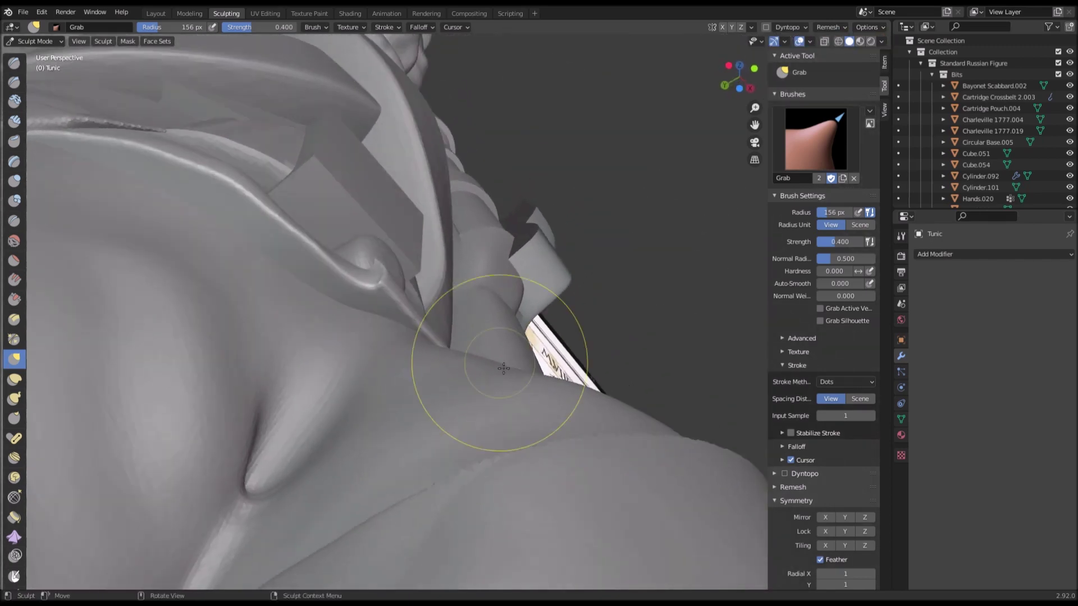
{"action": "mouse_move", "coordinate": [440, 351]}
{"action": "left_mouse_down"}
{"action": "mouse_move", "coordinate": [479, 347]}
{"action": "mouse_move", "coordinate": [432, 326]}
{"action": "mouse_move", "coordinate": [435, 308]}
{"action": "left_mouse_up"}
{"action": "mouse_move", "coordinate": [432, 308]}
{"action": "middle_mouse_down"}
{"action": "mouse_move", "coordinate": [409, 356]}
{"action": "mouse_move", "coordinate": [383, 360]}
{"action": "middle_mouse_up"}
{"action": "left_click_drag", "start_coordinate": [358, 327], "coordinate": [362, 321]}
{"action": "mouse_move", "coordinate": [398, 312]}
{"action": "middle_mouse_down"}
{"action": "mouse_move", "coordinate": [405, 368]}
{"action": "mouse_move", "coordinate": [423, 374]}
{"action": "middle_mouse_up"}
{"action": "left_click_drag", "start_coordinate": [424, 374], "coordinate": [406, 384]}
{"action": "middle_click_drag", "start_coordinate": [406, 385], "coordinate": [429, 364]}
{"action": "left_click_drag", "start_coordinate": [429, 364], "coordinate": [459, 350]}
{"action": "middle_click_drag", "start_coordinate": [458, 350], "coordinate": [339, 368]}
{"action": "left_click_drag", "start_coordinate": [339, 368], "coordinate": [349, 365]}
{"action": "mouse_move", "coordinate": [349, 365]}
{"action": "middle_mouse_down"}
{"action": "mouse_move", "coordinate": [465, 342]}
{"action": "mouse_move", "coordinate": [389, 377]}
{"action": "middle_mouse_up"}
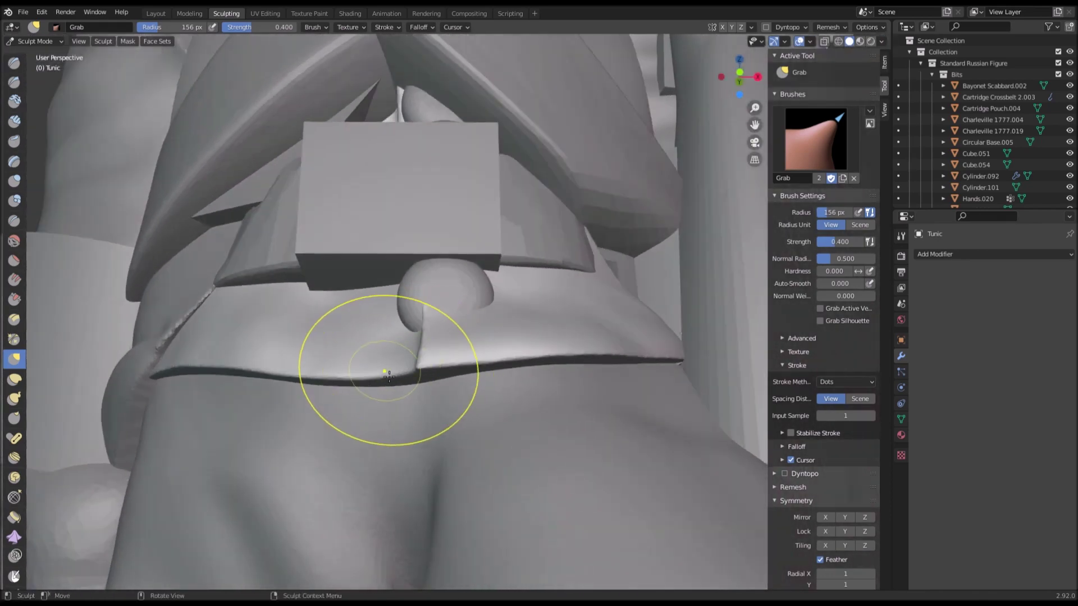
Step: Straighten the tunic's front hem on the figure's right side of the opening with the Grab brush
{"action": "left_click_drag", "start_coordinate": [372, 376], "coordinate": [306, 376]}
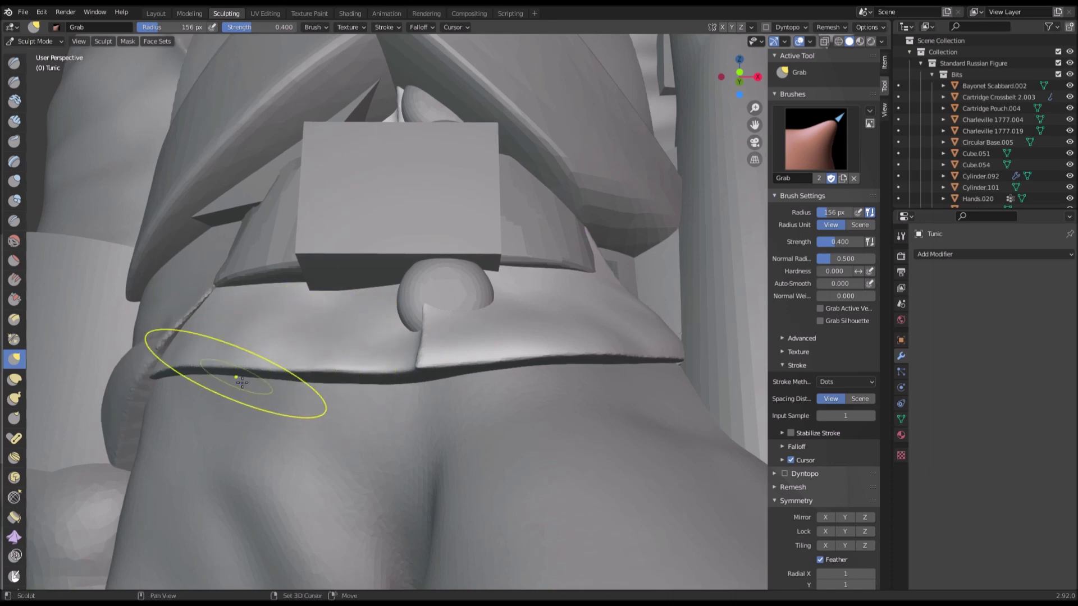
{"action": "middle_click_drag", "start_coordinate": [243, 383], "coordinate": [387, 320], "text": "shift"}
{"action": "scroll", "coordinate": [387, 320], "scroll_direction": "up", "scroll_amount": 1}
{"action": "middle_click_drag", "start_coordinate": [292, 330], "coordinate": [306, 315]}
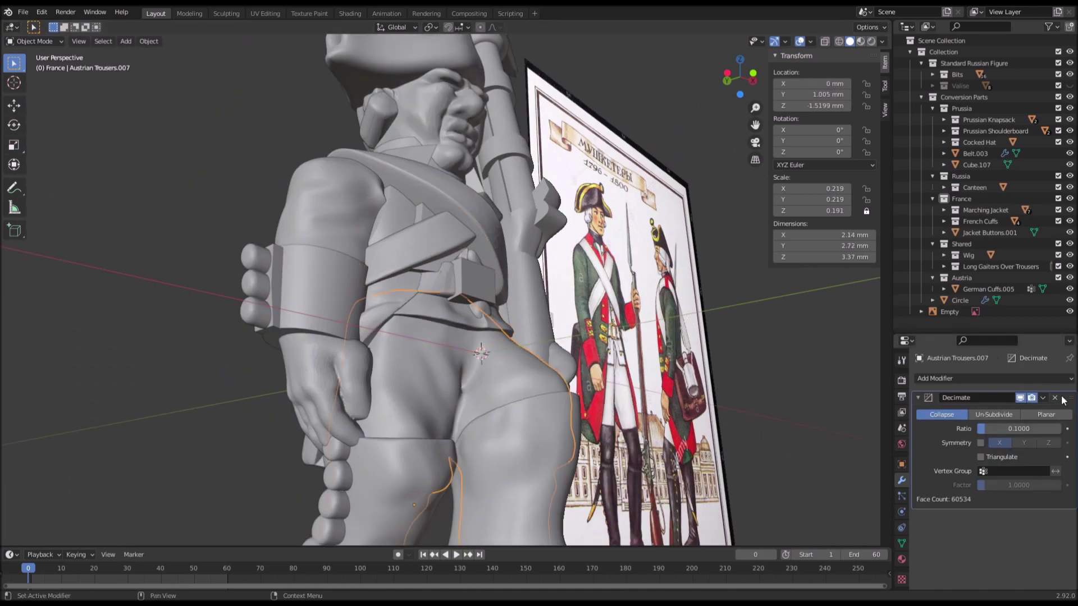
Step: Remove the Decimate modifier from the trousers and reshape their waist below the tunic hem with the Grab brush
{"action": "left_click", "coordinate": [1054, 397]}
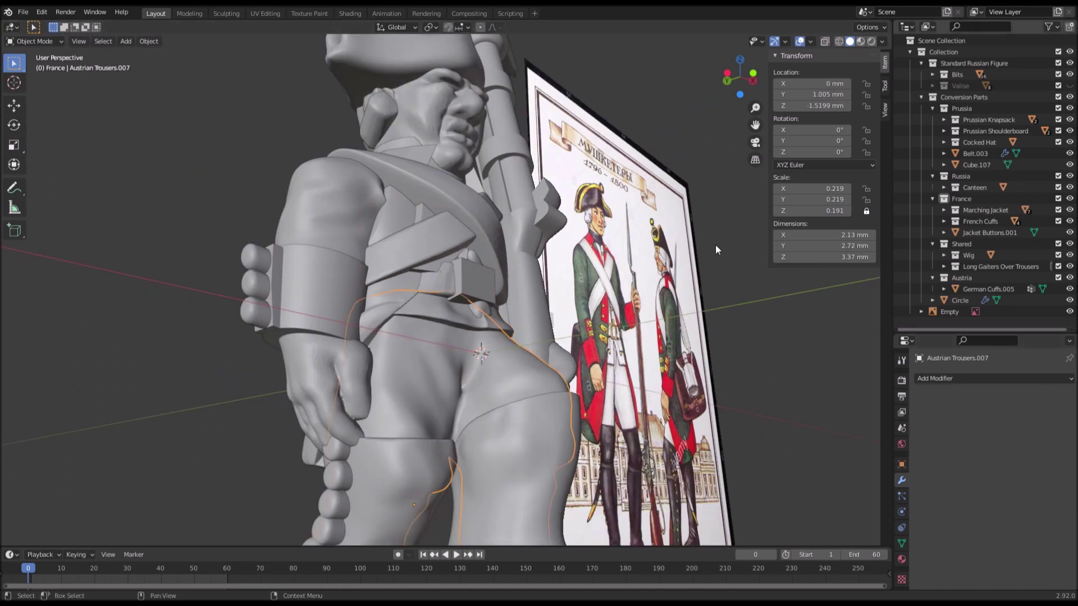
{"action": "left_click", "coordinate": [226, 14]}
{"action": "mouse_move", "coordinate": [278, 113]}
{"action": "middle_mouse_down"}
{"action": "mouse_move", "coordinate": [457, 301]}
{"action": "mouse_move", "coordinate": [553, 301]}
{"action": "mouse_move", "coordinate": [435, 313]}
{"action": "middle_mouse_up"}
{"action": "left_click_drag", "start_coordinate": [435, 314], "coordinate": [402, 312]}
{"action": "mouse_move", "coordinate": [402, 313]}
{"action": "middle_mouse_down"}
{"action": "mouse_move", "coordinate": [409, 301]}
{"action": "mouse_move", "coordinate": [574, 342]}
{"action": "mouse_move", "coordinate": [564, 337]}
{"action": "middle_mouse_up"}
{"action": "left_click_drag", "start_coordinate": [517, 319], "coordinate": [508, 319]}
{"action": "middle_click_drag", "start_coordinate": [414, 331], "coordinate": [490, 352]}
{"action": "left_click_drag", "start_coordinate": [508, 350], "coordinate": [526, 347]}
Step: Refine the trousers' front and sides along the tunic hem with further Grab strokes
{"action": "mouse_move", "coordinate": [535, 341]}
{"action": "middle_mouse_down"}
{"action": "mouse_move", "coordinate": [469, 337]}
{"action": "mouse_move", "coordinate": [385, 277]}
{"action": "mouse_move", "coordinate": [293, 253]}
{"action": "middle_mouse_up"}
{"action": "left_click_drag", "start_coordinate": [318, 277], "coordinate": [337, 277]}
{"action": "middle_click_drag", "start_coordinate": [337, 277], "coordinate": [373, 248]}
{"action": "mouse_move", "coordinate": [373, 247]}
{"action": "left_mouse_down"}
{"action": "mouse_move", "coordinate": [349, 257]}
{"action": "mouse_move", "coordinate": [359, 267]}
{"action": "left_mouse_up"}
{"action": "left_click_drag", "start_coordinate": [508, 241], "coordinate": [508, 252]}
{"action": "middle_click_drag", "start_coordinate": [381, 262], "coordinate": [432, 281]}
{"action": "scroll", "coordinate": [432, 280], "scroll_direction": "up", "scroll_amount": 3}
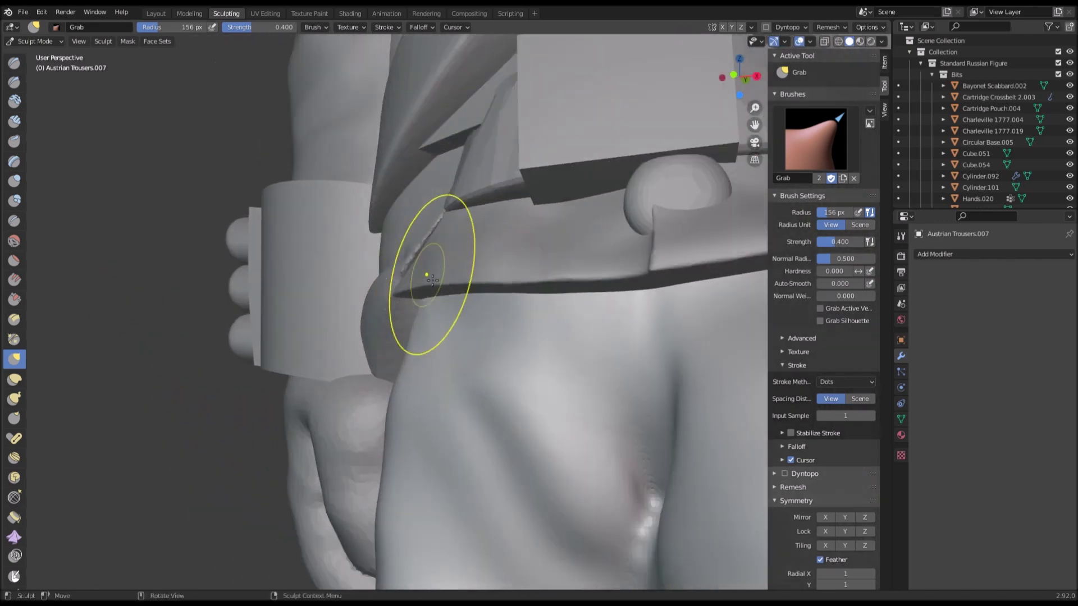
{"action": "scroll", "coordinate": [432, 280], "scroll_direction": "down", "scroll_amount": 3}
Step: Return to the Layout workspace and add a Decimate modifier with a ratio of 0.1 to the trousers
{"action": "left_click", "coordinate": [156, 13]}
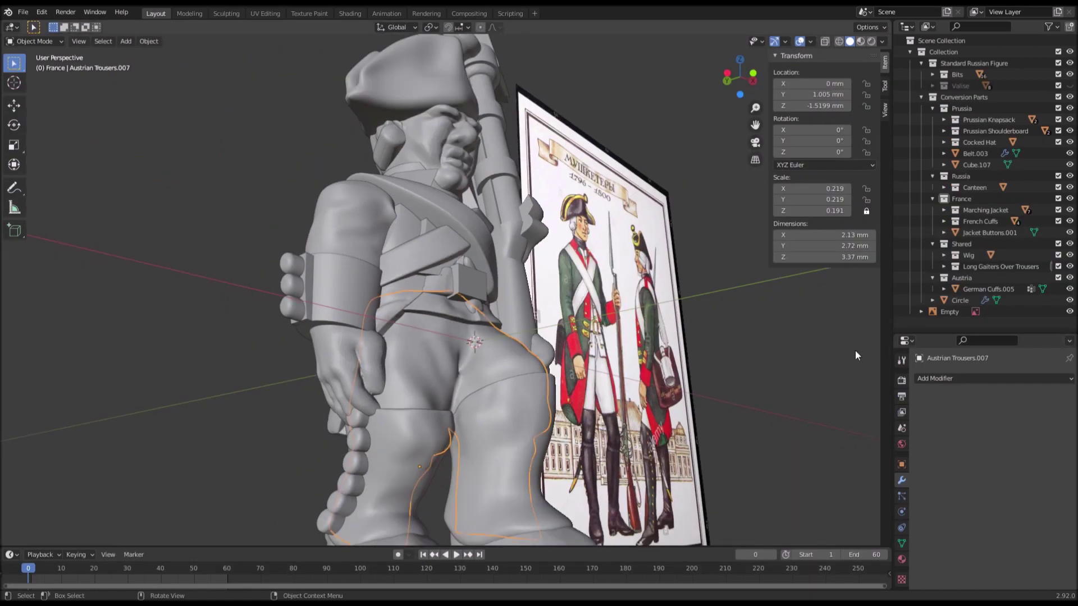
{"action": "left_click", "coordinate": [948, 378]}
{"action": "left_click", "coordinate": [889, 191]}
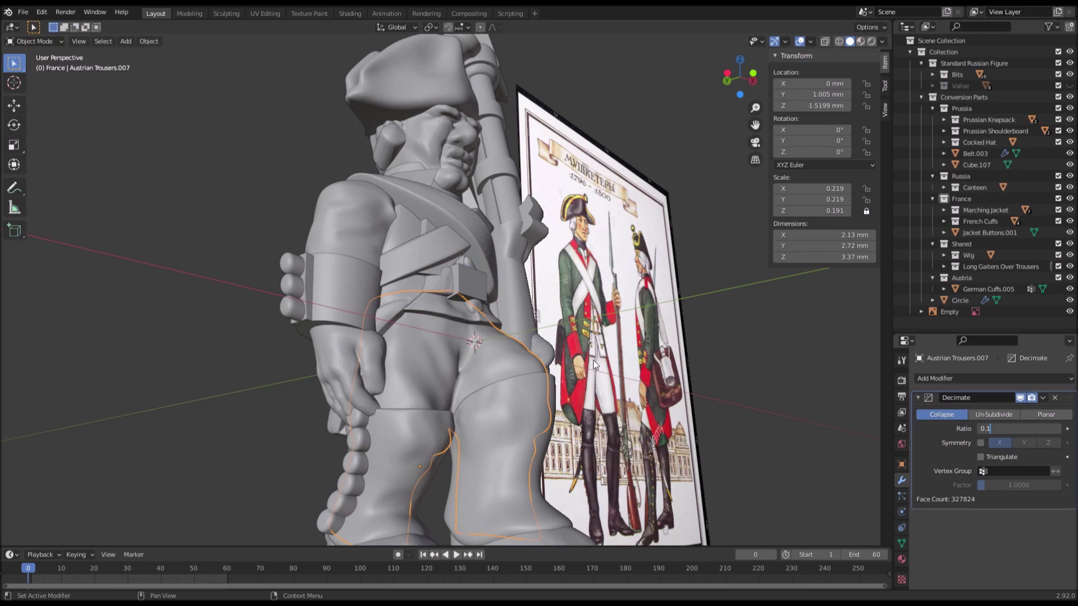
{"action": "key", "text": "Return"}
Step: Select the whole jacket button below the buckle in Edit Mode and move it along the Y axis
{"action": "scroll", "coordinate": [475, 348], "scroll_direction": "up", "scroll_amount": 10}
{"action": "left_click", "coordinate": [485, 335]}
{"action": "middle_click_drag", "start_coordinate": [484, 331], "coordinate": [574, 332]}
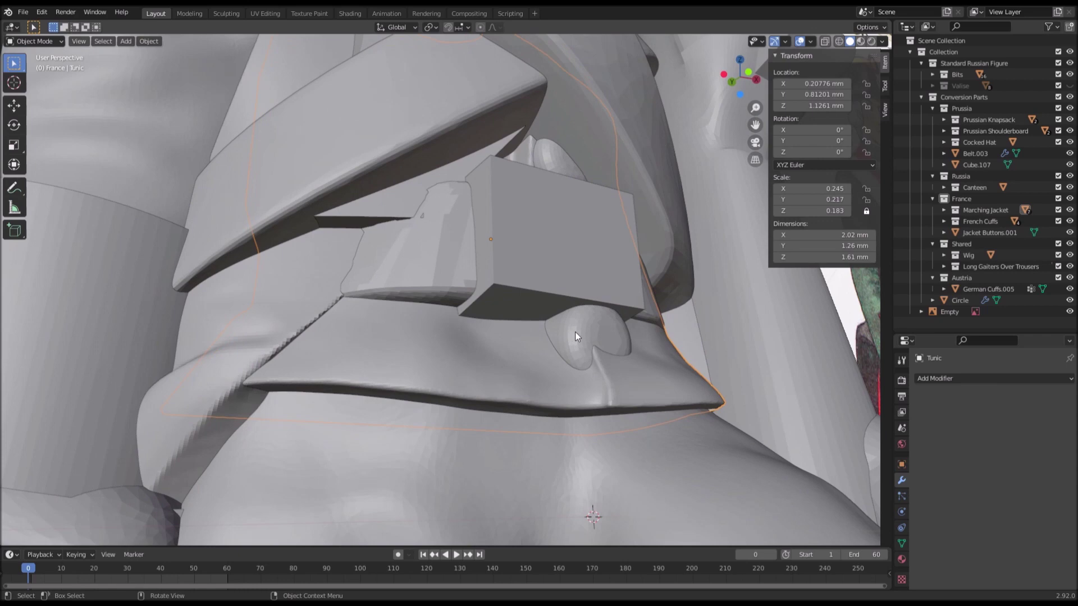
{"action": "left_click", "coordinate": [553, 328]}
{"action": "key", "text": "Tab"}
{"action": "left_click", "coordinate": [551, 318]}
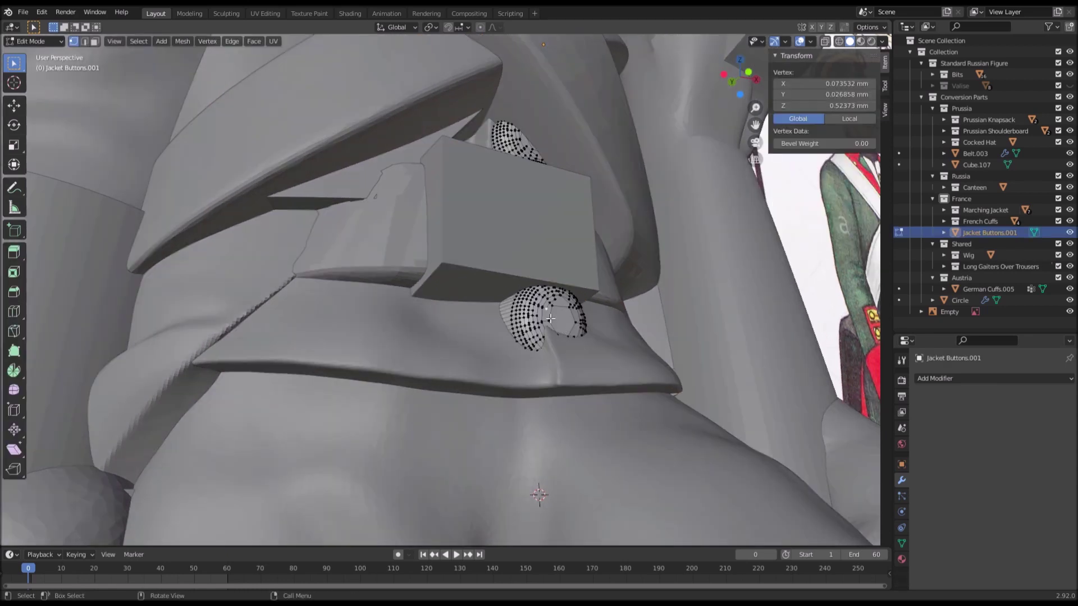
{"action": "key", "text": "l"}
{"action": "middle_click_drag", "start_coordinate": [549, 306], "coordinate": [676, 325]}
{"action": "key", "text": "g"}
{"action": "key", "text": "y"}
{"action": "left_click", "coordinate": [702, 323]}
Step: Rotate the lower jacket button about -20° around X, shift it about 0.014 mm along Y, and leave Edit Mode
{"action": "key", "text": "r"}
{"action": "key", "text": "x"}
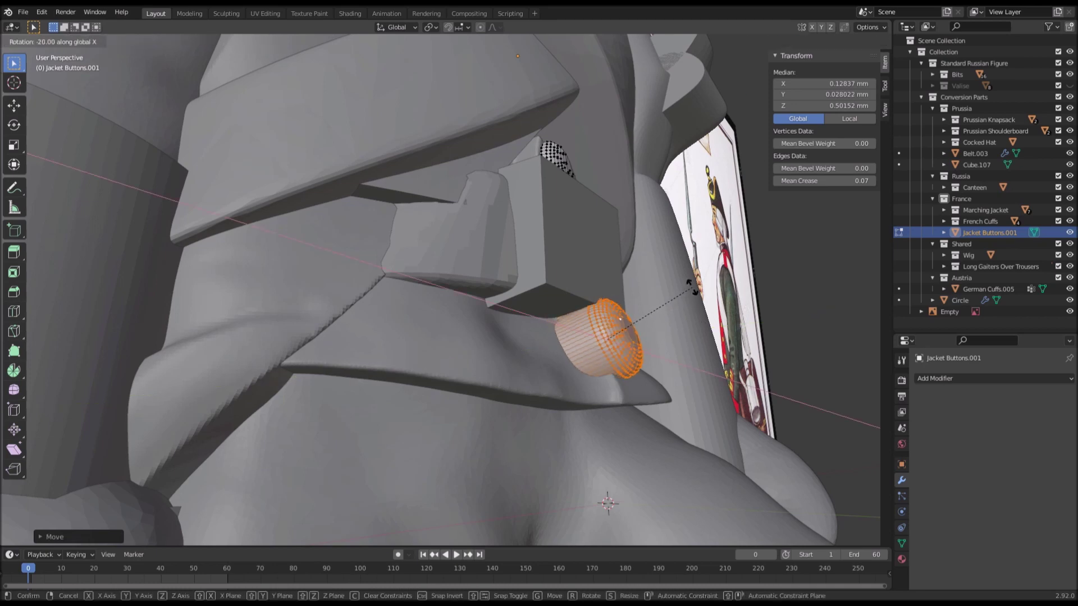
{"action": "left_click", "coordinate": [692, 288]}
{"action": "key", "text": "g"}
{"action": "key", "text": "y"}
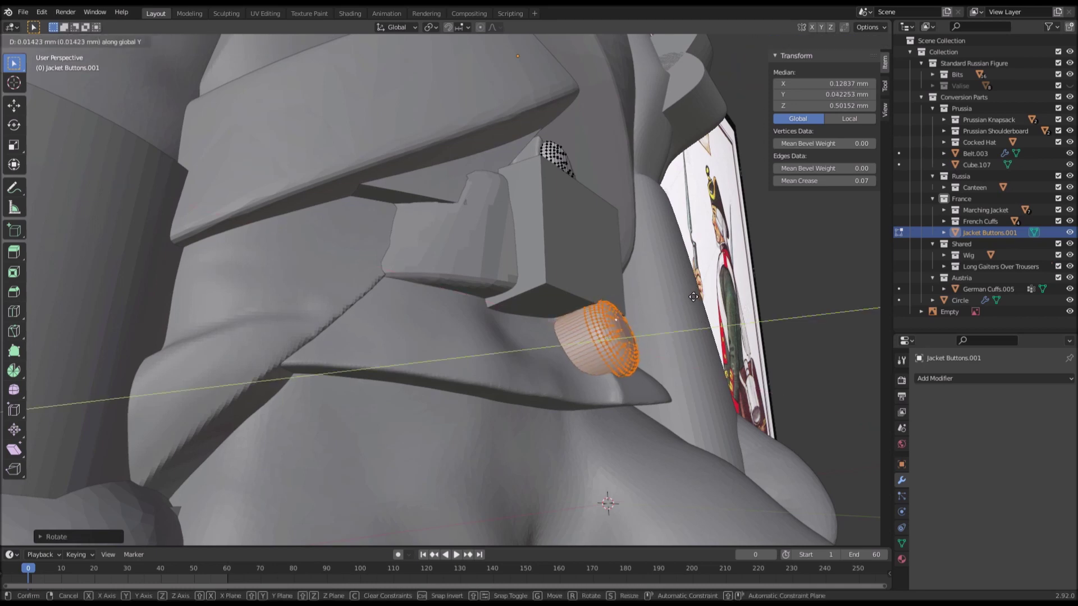
{"action": "left_click", "coordinate": [691, 297]}
{"action": "key", "text": "Tab"}
{"action": "middle_click_drag", "start_coordinate": [682, 294], "coordinate": [571, 323]}
{"action": "scroll", "coordinate": [570, 323], "scroll_direction": "down", "scroll_amount": 7}
{"action": "scroll", "coordinate": [571, 323], "scroll_direction": "up", "scroll_amount": 6}
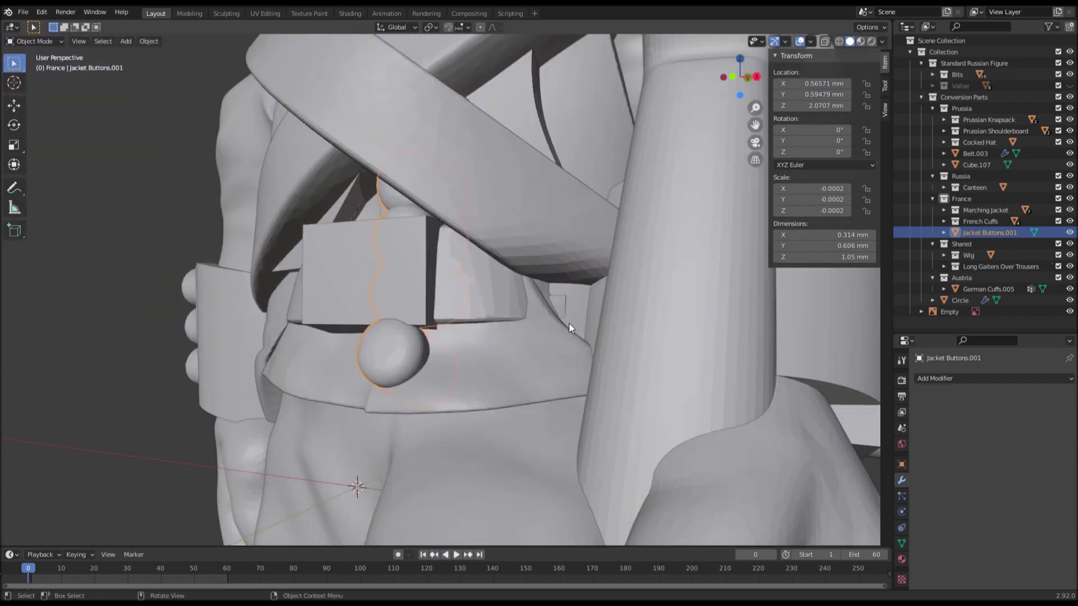
Step: Move the belt buckle block along the Y axis, then deselect it
{"action": "left_click", "coordinate": [389, 308]}
{"action": "middle_click_drag", "start_coordinate": [453, 294], "coordinate": [497, 284]}
{"action": "key", "text": "g"}
{"action": "key", "text": "y"}
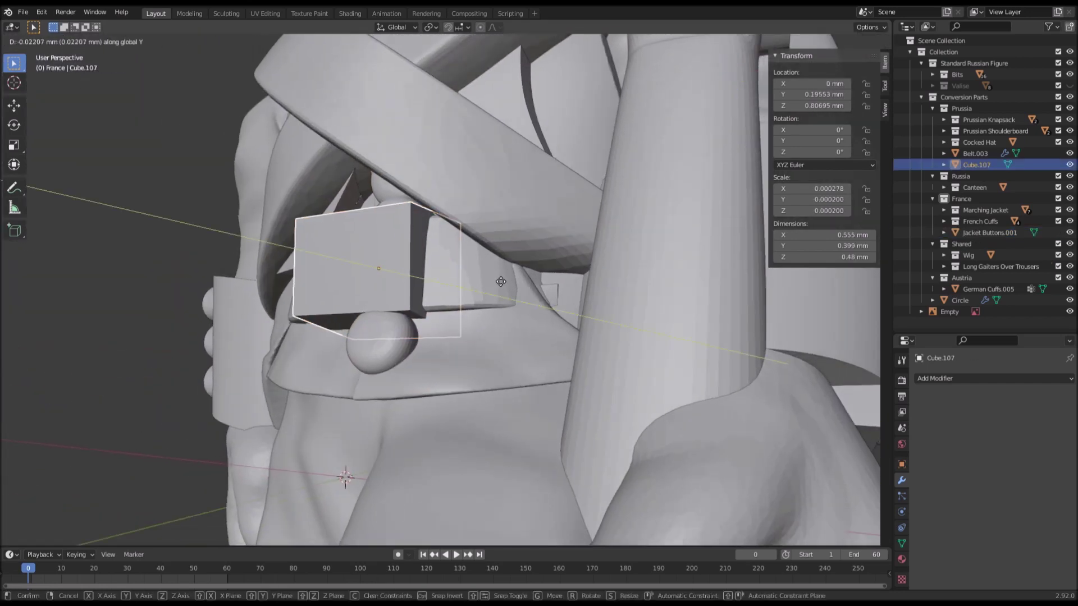
{"action": "left_click", "coordinate": [486, 275]}
{"action": "left_click", "coordinate": [38, 376]}
Step: Select the tunic and adjust its hem at the hip beside the belt with the Grab brush in the Sculpting workspace
{"action": "middle_click_drag", "start_coordinate": [38, 376], "coordinate": [408, 355]}
{"action": "scroll", "coordinate": [369, 363], "scroll_direction": "up", "scroll_amount": 2}
{"action": "left_click", "coordinate": [370, 363]}
{"action": "left_click", "coordinate": [468, 354]}
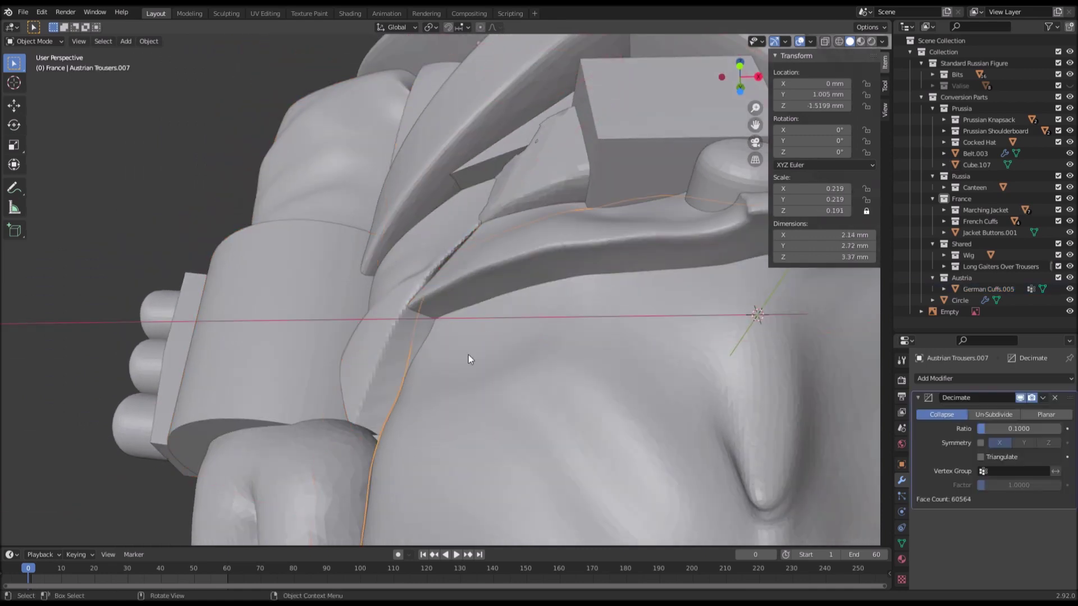
{"action": "left_click", "coordinate": [502, 292]}
{"action": "left_click", "coordinate": [493, 251]}
{"action": "scroll", "coordinate": [494, 275], "scroll_direction": "up", "scroll_amount": 1}
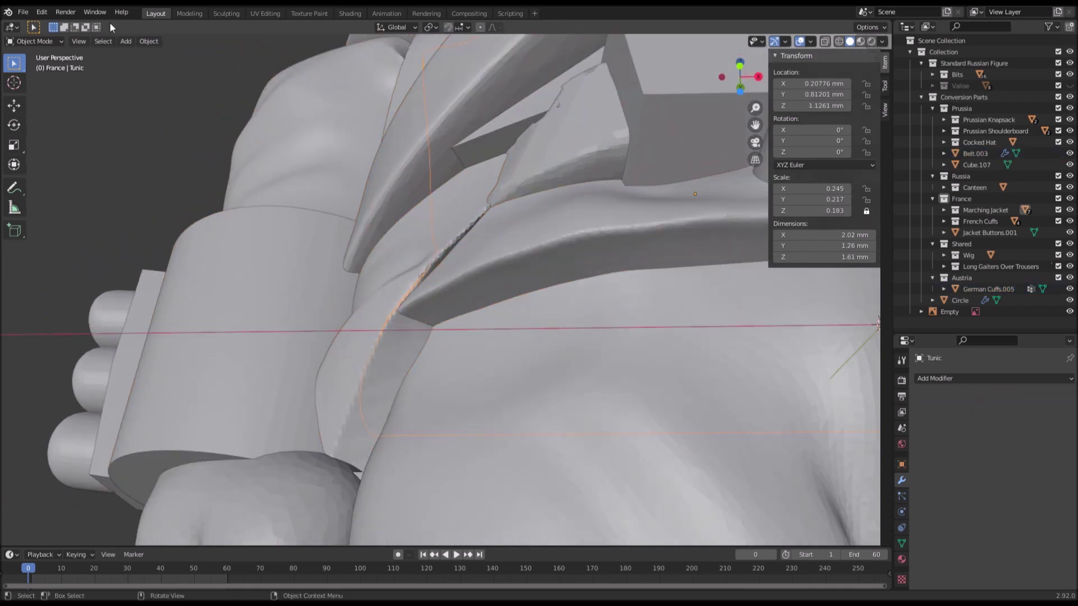
{"action": "left_click", "coordinate": [227, 13]}
{"action": "middle_click_drag", "start_coordinate": [450, 280], "coordinate": [409, 277]}
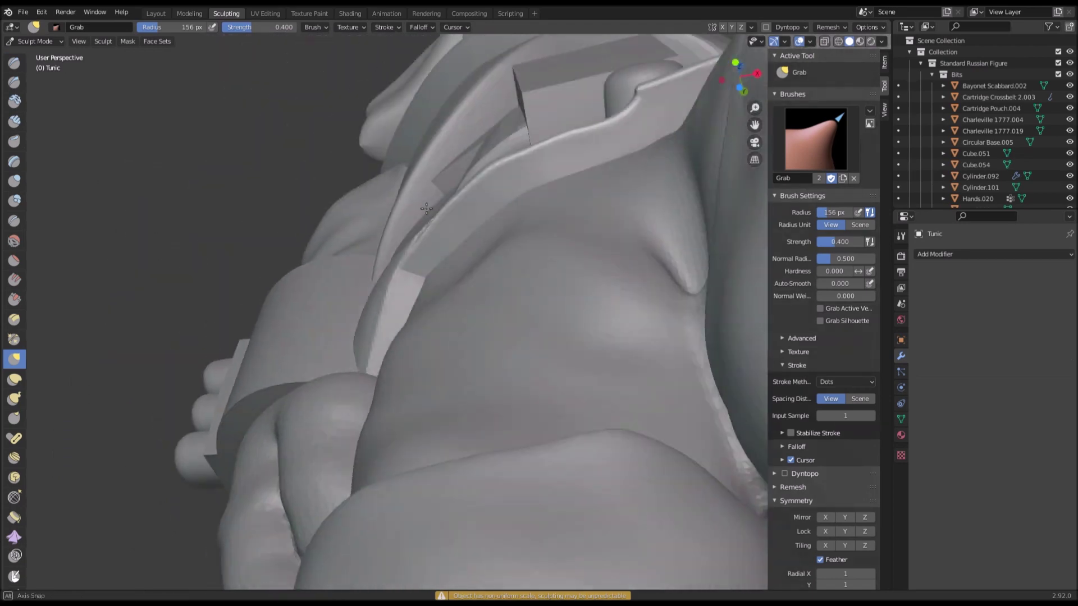
{"action": "left_click_drag", "start_coordinate": [409, 277], "coordinate": [429, 274]}
{"action": "left_click_drag", "start_coordinate": [476, 191], "coordinate": [486, 191]}
Step: Return to the Layout workspace and save the file
{"action": "mouse_move", "coordinate": [487, 191]}
{"action": "middle_mouse_down"}
{"action": "mouse_move", "coordinate": [544, 234]}
{"action": "mouse_move", "coordinate": [552, 264]}
{"action": "mouse_move", "coordinate": [348, 286]}
{"action": "middle_mouse_up"}
{"action": "scroll", "coordinate": [544, 234], "scroll_direction": "down", "scroll_amount": 4}
{"action": "scroll", "coordinate": [307, 186], "scroll_direction": "down", "scroll_amount": 4}
{"action": "scroll", "coordinate": [238, 84], "scroll_direction": "down", "scroll_amount": 3}
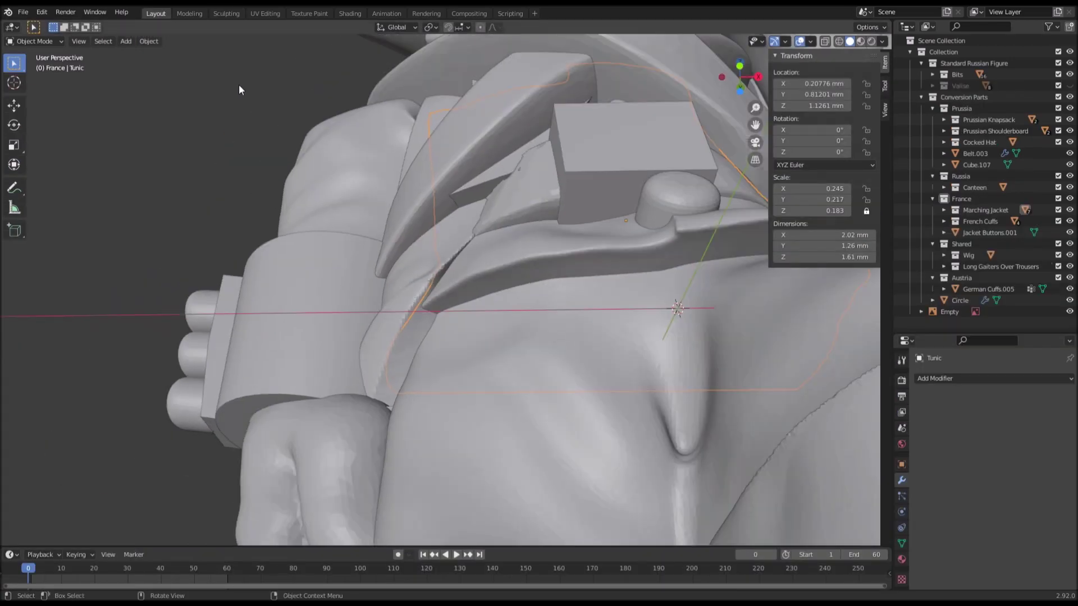
{"action": "middle_click_drag", "start_coordinate": [238, 84], "coordinate": [262, 123]}
{"action": "key", "text": "ctrl+s"}
Step: Compare the figure's jacket front and crossbelts with the 1796–1800 musketeer reference illustration
{"action": "scroll", "coordinate": [293, 116], "scroll_direction": "down", "scroll_amount": 7}
{"action": "middle_click_drag", "start_coordinate": [423, 130], "coordinate": [426, 165]}
{"action": "middle_click_drag", "start_coordinate": [243, 231], "coordinate": [277, 267]}
{"action": "left_click", "coordinate": [278, 267]}
{"action": "left_click", "coordinate": [288, 269]}
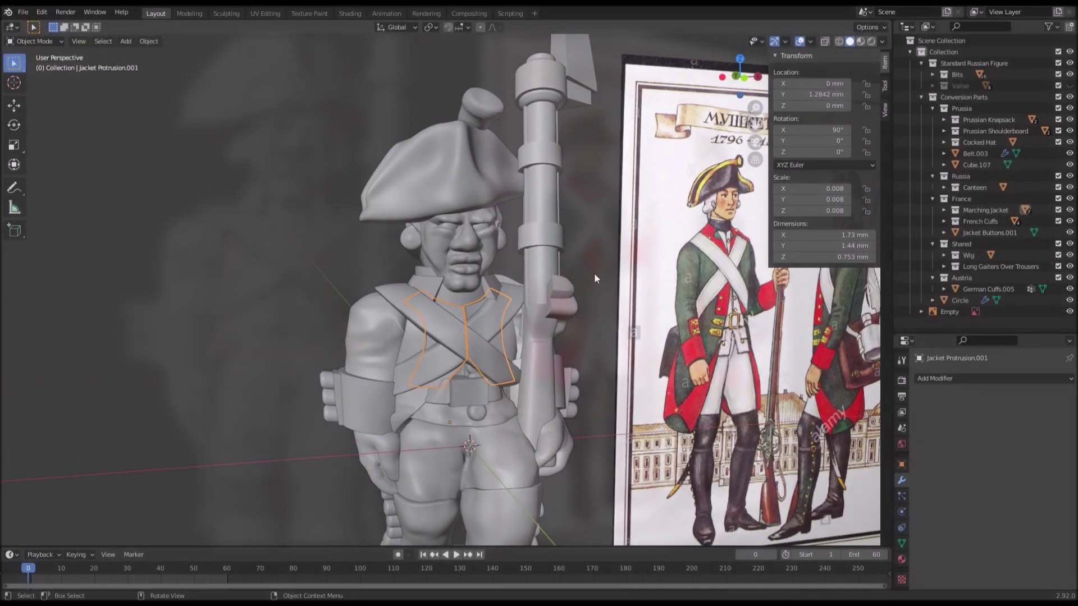
{"action": "middle_click_drag", "start_coordinate": [594, 272], "coordinate": [460, 278], "text": "shift"}
{"action": "middle_click_drag", "start_coordinate": [696, 268], "coordinate": [178, 302]}
{"action": "scroll", "coordinate": [520, 270], "scroll_direction": "up", "scroll_amount": 1}
{"action": "scroll", "coordinate": [272, 294], "scroll_direction": "up", "scroll_amount": 2}
{"action": "middle_click_drag", "start_coordinate": [547, 221], "coordinate": [517, 274]}
{"action": "scroll", "coordinate": [524, 274], "scroll_direction": "up", "scroll_amount": 1}
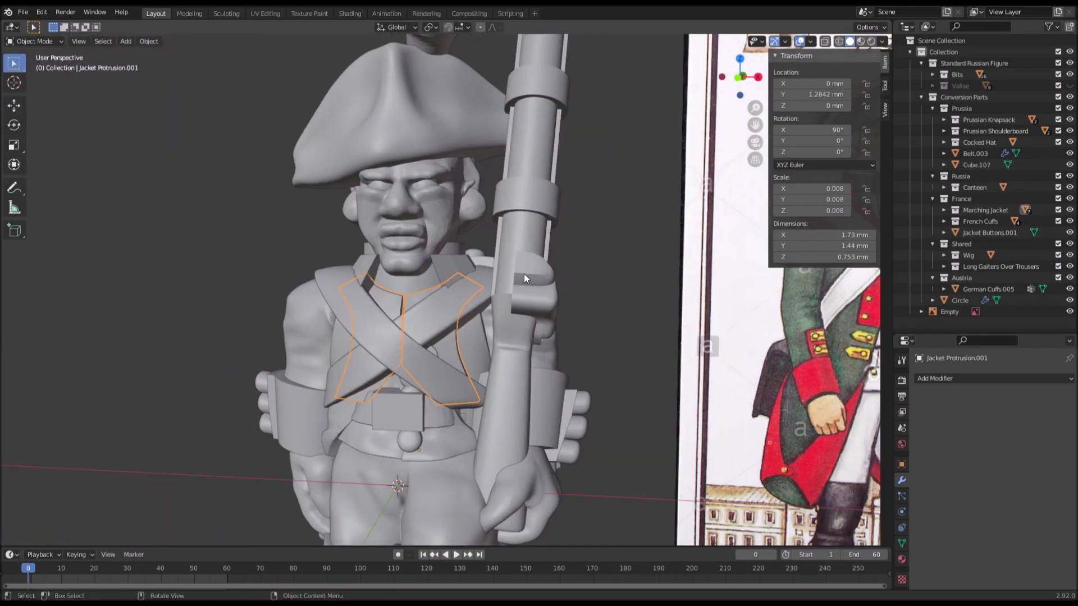
{"action": "middle_click_drag", "start_coordinate": [612, 246], "coordinate": [418, 277]}
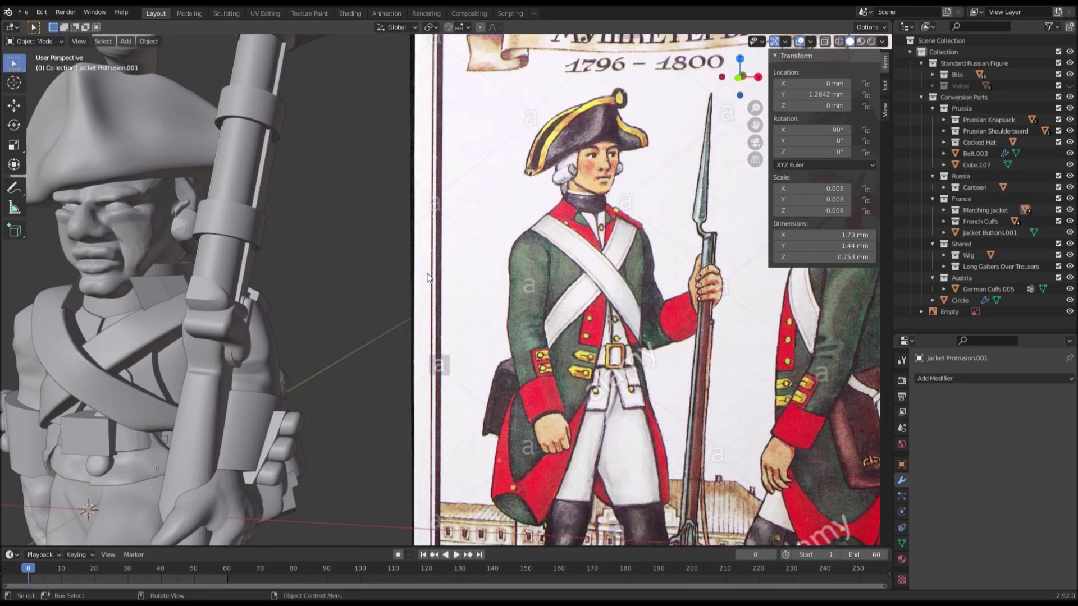
{"action": "scroll", "coordinate": [432, 309], "scroll_direction": "down", "scroll_amount": 4}
{"action": "scroll", "coordinate": [431, 308], "scroll_direction": "down", "scroll_amount": 12}
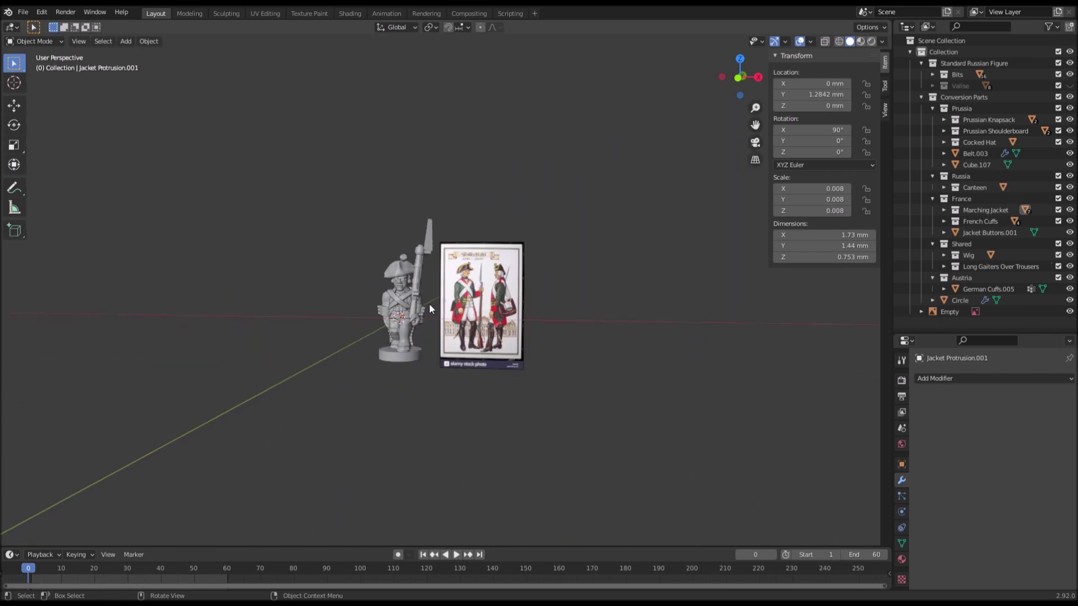
{"action": "mouse_move", "coordinate": [439, 316]}
{"action": "middle_mouse_down"}
{"action": "mouse_move", "coordinate": [520, 316]}
{"action": "mouse_move", "coordinate": [443, 322]}
{"action": "middle_mouse_up"}
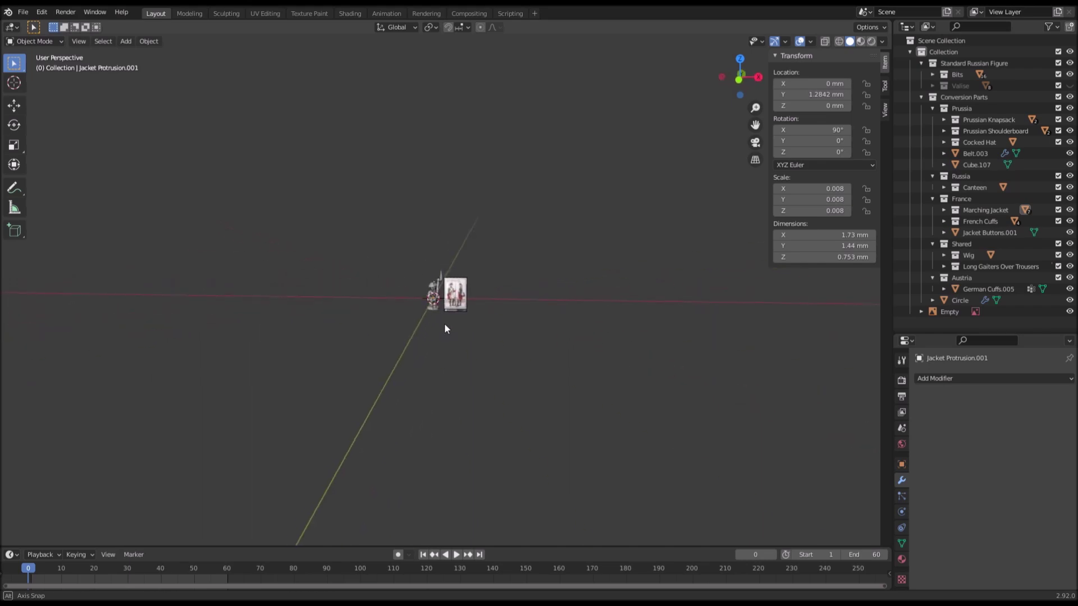
{"action": "scroll", "coordinate": [443, 322], "scroll_direction": "up", "scroll_amount": 12}
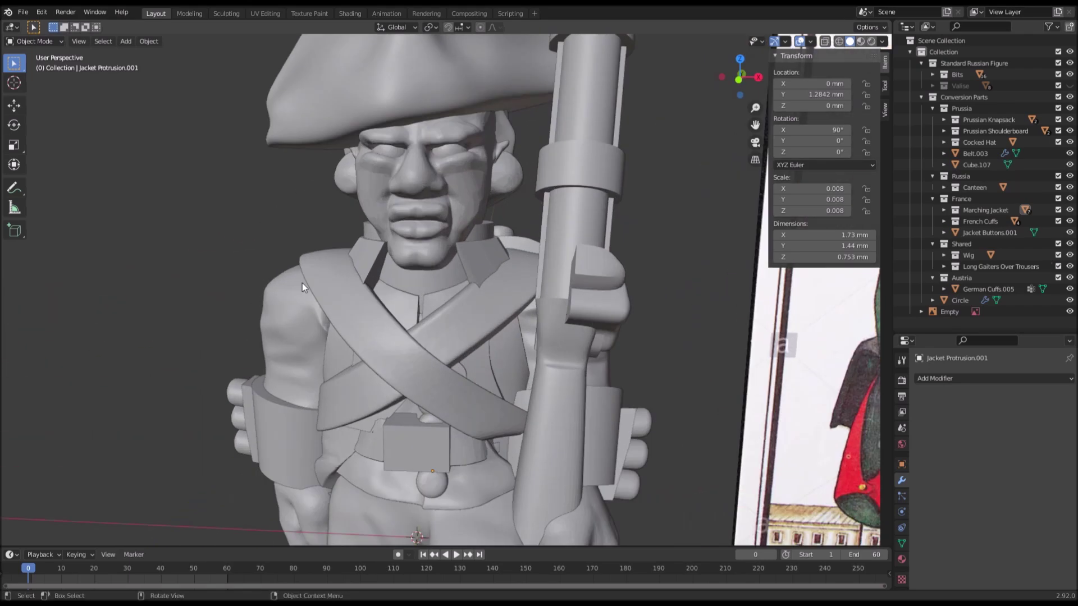
Step: Select the Longer Jacket object and open it in the Sculpting workspace
{"action": "left_click", "coordinate": [297, 281]}
{"action": "middle_click_drag", "start_coordinate": [406, 271], "coordinate": [443, 268]}
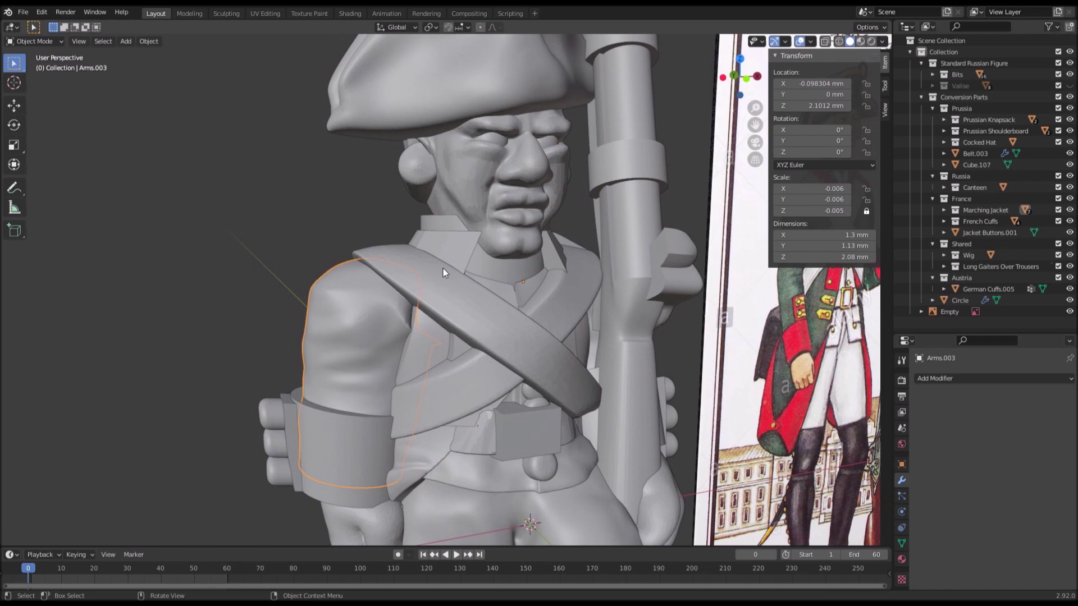
{"action": "left_click", "coordinate": [428, 332]}
{"action": "middle_click_drag", "start_coordinate": [428, 332], "coordinate": [401, 328]}
{"action": "scroll", "coordinate": [393, 329], "scroll_direction": "up", "scroll_amount": 5}
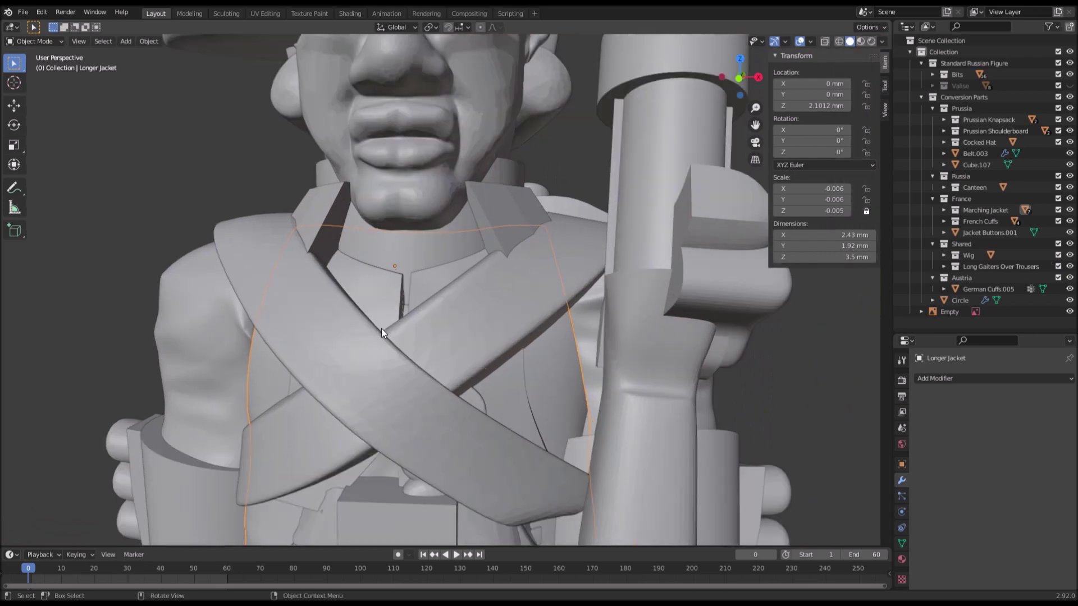
{"action": "scroll", "coordinate": [382, 333], "scroll_direction": "down", "scroll_amount": 3}
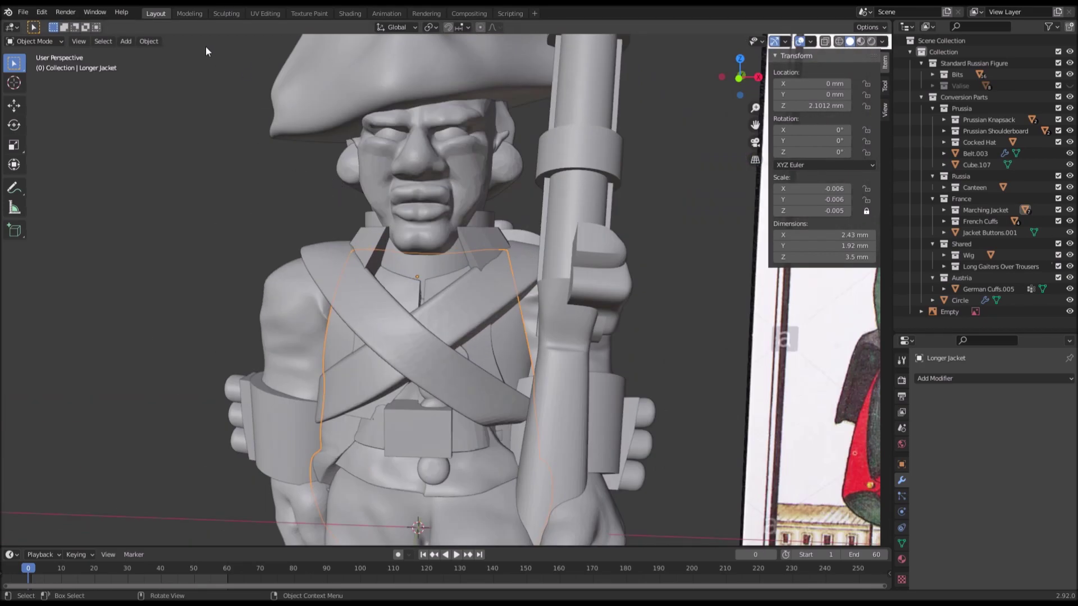
{"action": "left_click", "coordinate": [221, 14]}
Step: Reshape the jacket's neckline around the throat with the Grab brush mirrored on X, checking it against the reference illustration
{"action": "mouse_move", "coordinate": [303, 65]}
{"action": "middle_mouse_down"}
{"action": "mouse_move", "coordinate": [493, 188]}
{"action": "mouse_move", "coordinate": [564, 180]}
{"action": "mouse_move", "coordinate": [324, 214]}
{"action": "mouse_move", "coordinate": [416, 284]}
{"action": "mouse_move", "coordinate": [393, 294]}
{"action": "mouse_move", "coordinate": [377, 286]}
{"action": "mouse_move", "coordinate": [363, 312]}
{"action": "middle_mouse_up"}
{"action": "scroll", "coordinate": [370, 303], "scroll_direction": "up", "scroll_amount": 3}
{"action": "middle_click_drag", "start_coordinate": [364, 264], "coordinate": [382, 304]}
{"action": "scroll", "coordinate": [461, 255], "scroll_direction": "down", "scroll_amount": 3}
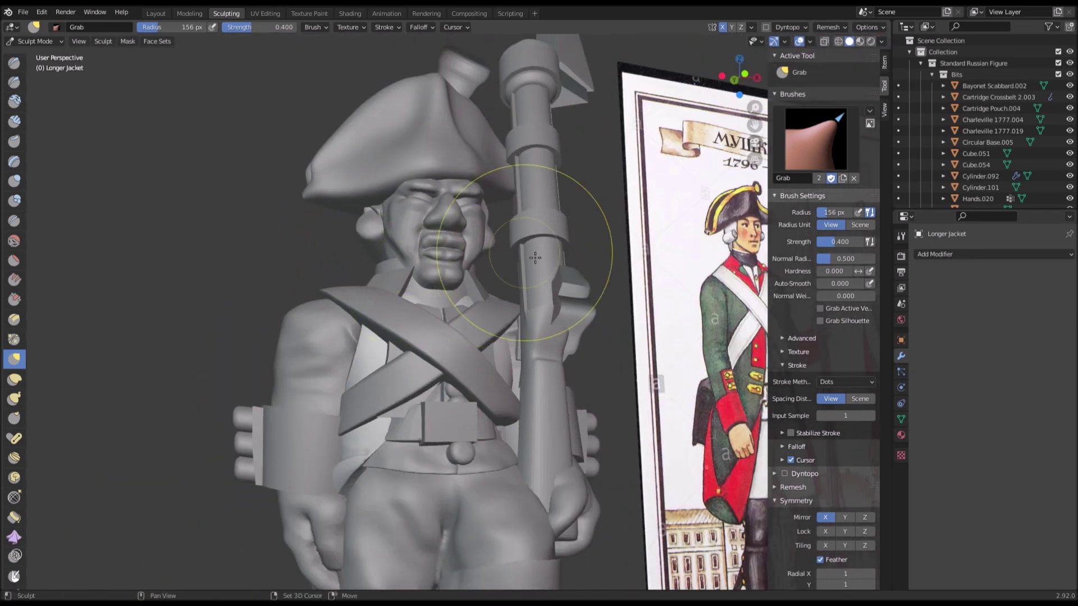
{"action": "middle_click_drag", "start_coordinate": [752, 251], "coordinate": [536, 321], "text": "shift"}
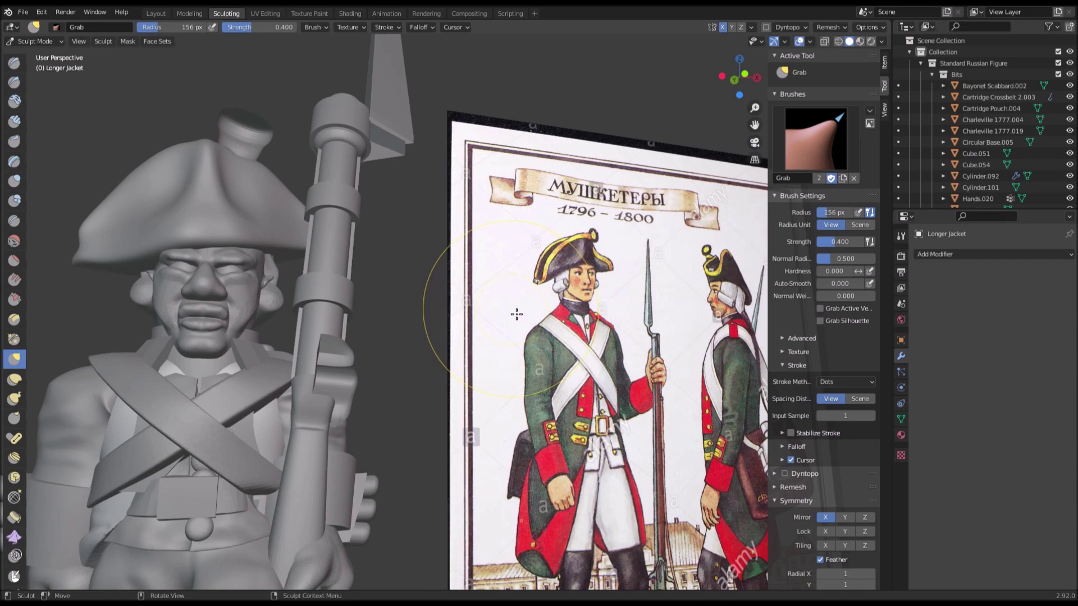
{"action": "middle_click_drag", "start_coordinate": [514, 310], "coordinate": [500, 337]}
{"action": "middle_click_drag", "start_coordinate": [342, 381], "coordinate": [466, 313], "text": "shift"}
{"action": "scroll", "coordinate": [466, 313], "scroll_direction": "up", "scroll_amount": 2}
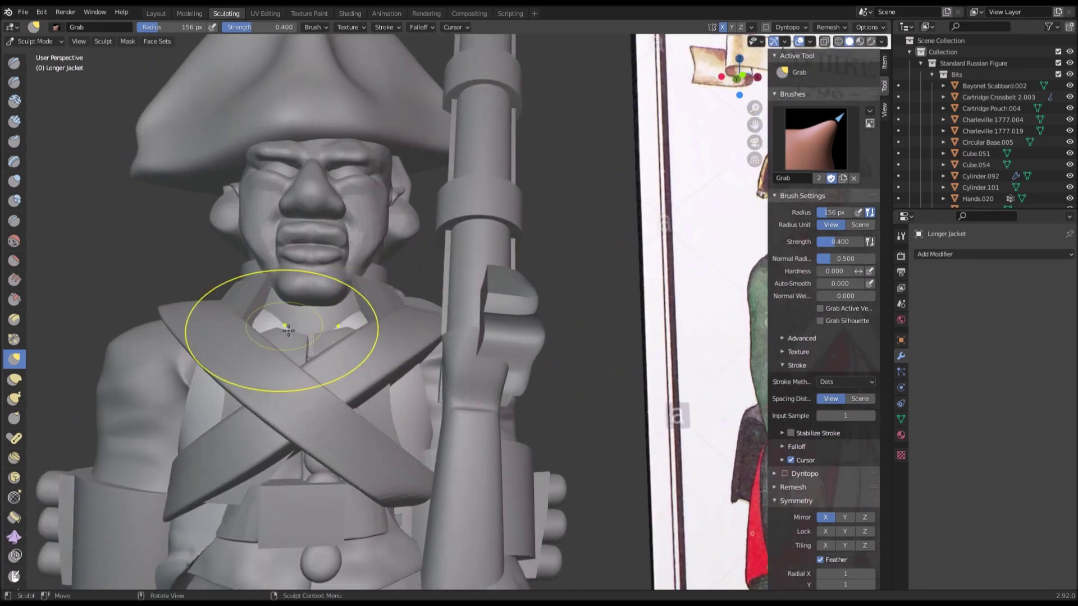
{"action": "middle_click_drag", "start_coordinate": [282, 336], "coordinate": [321, 317]}
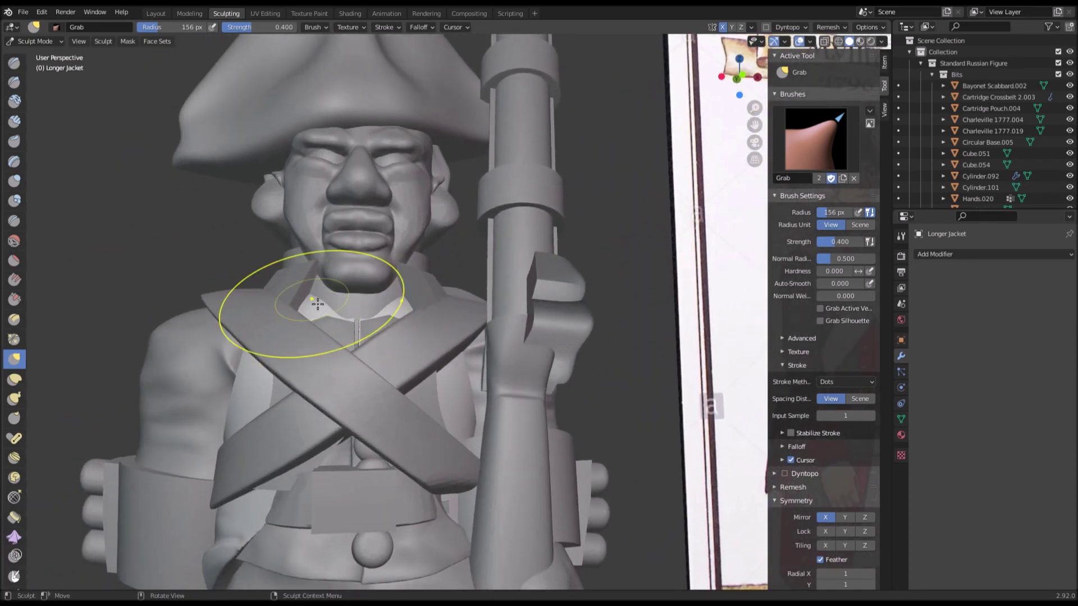
{"action": "scroll", "coordinate": [318, 309], "scroll_direction": "down", "scroll_amount": 1}
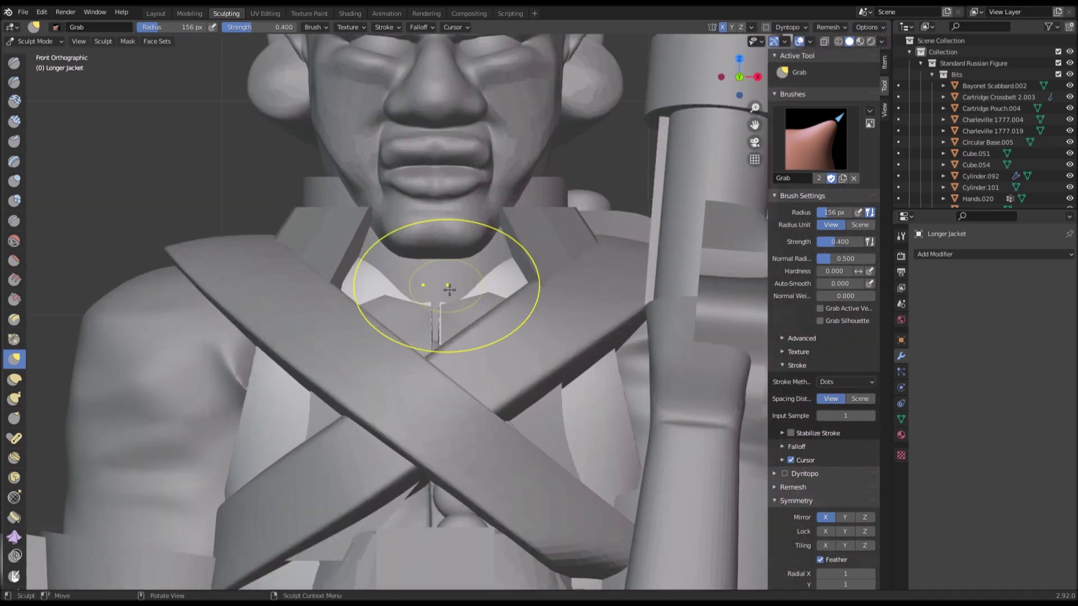
{"action": "middle_click_drag", "start_coordinate": [438, 286], "coordinate": [421, 321]}
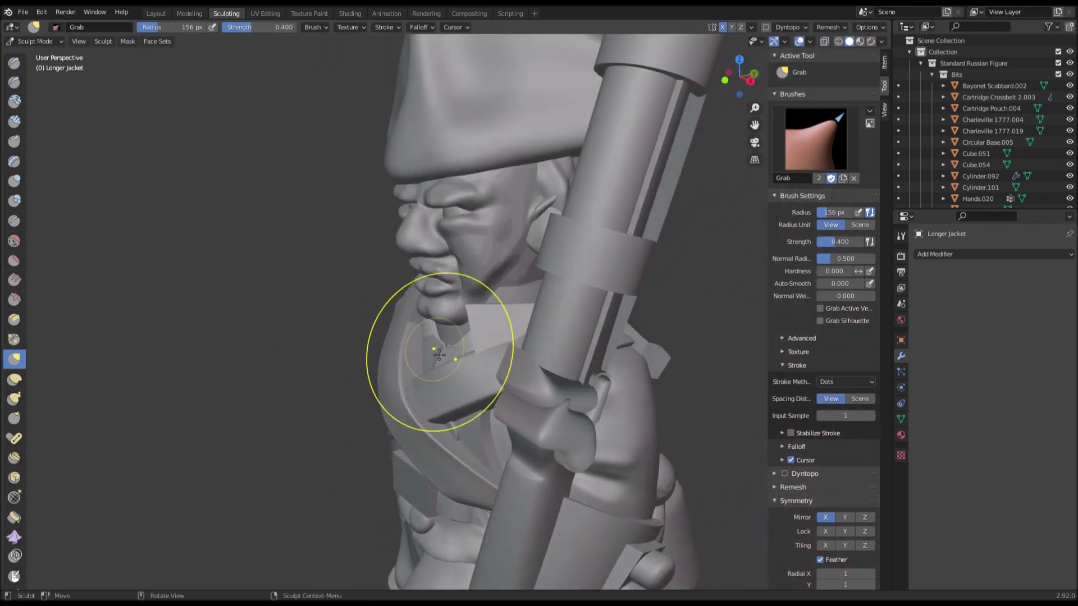
{"action": "scroll", "coordinate": [410, 375], "scroll_direction": "up", "scroll_amount": 5}
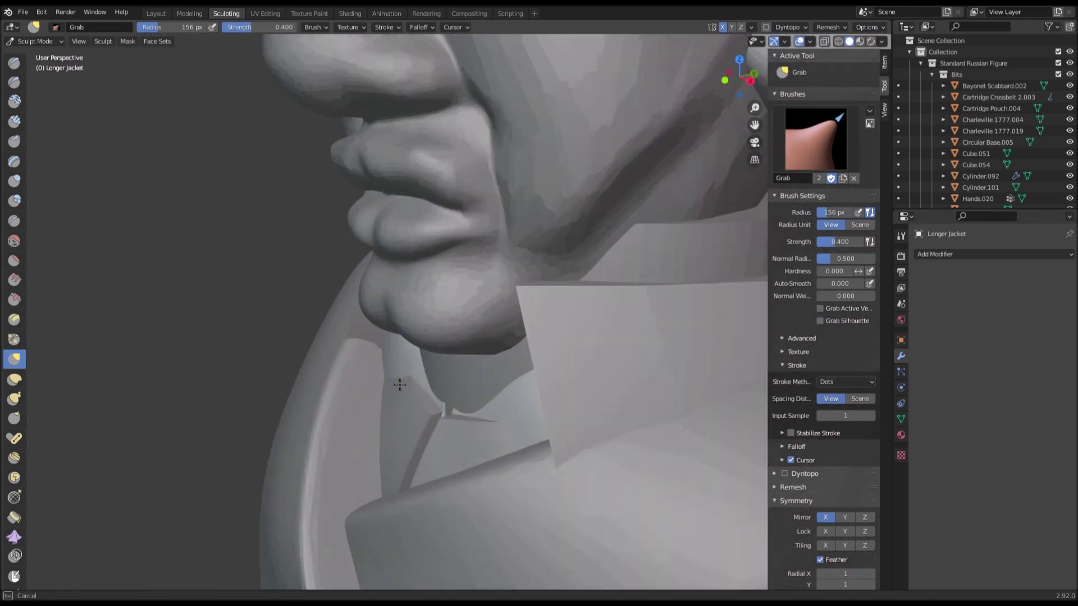
{"action": "middle_click_drag", "start_coordinate": [398, 357], "coordinate": [383, 393]}
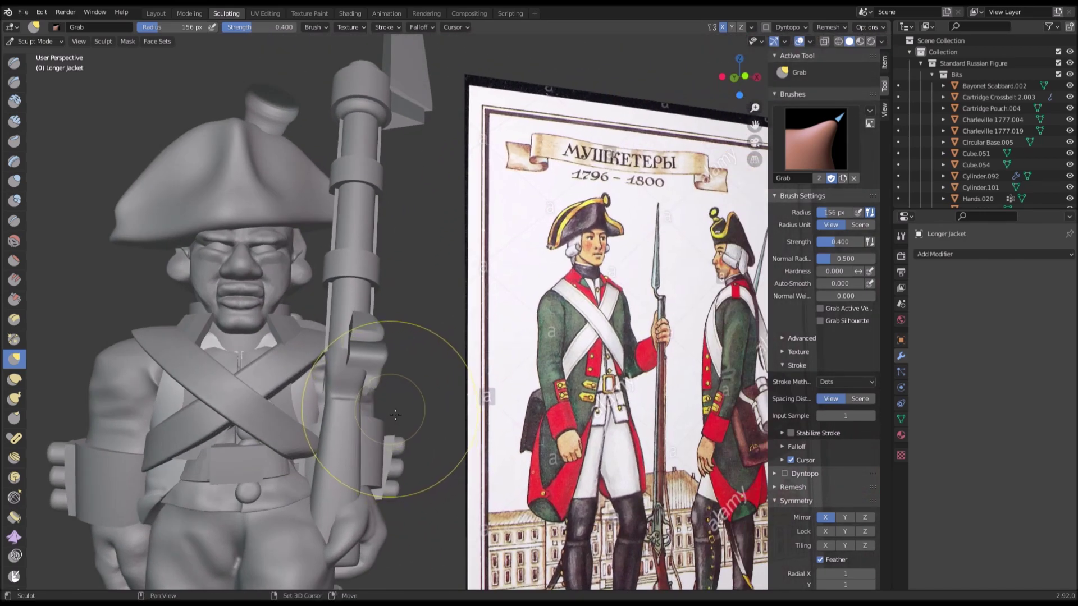
{"action": "middle_click_drag", "start_coordinate": [396, 414], "coordinate": [519, 395], "text": "shift"}
{"action": "scroll", "coordinate": [518, 458], "scroll_direction": "up", "scroll_amount": 2}
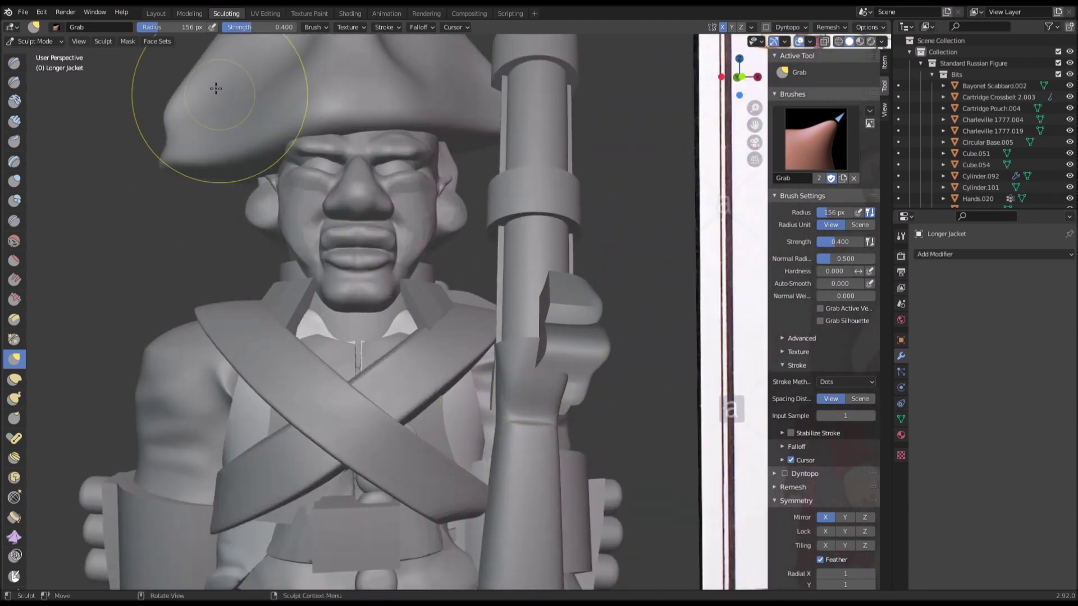
Step: Return to the Layout workspace and select the inner collar around the neck
{"action": "left_click", "coordinate": [156, 13]}
{"action": "scroll", "coordinate": [365, 157], "scroll_direction": "down", "scroll_amount": 5}
{"action": "mouse_move", "coordinate": [393, 178]}
{"action": "middle_mouse_down"}
{"action": "mouse_move", "coordinate": [407, 177]}
{"action": "mouse_move", "coordinate": [399, 164]}
{"action": "middle_mouse_up"}
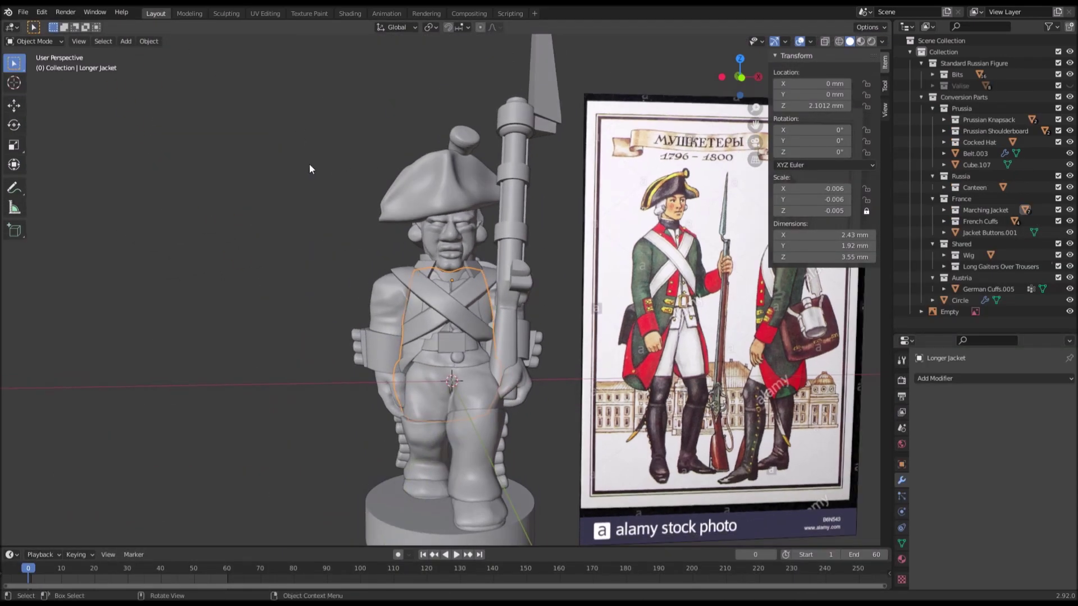
{"action": "left_click", "coordinate": [309, 163]}
{"action": "scroll", "coordinate": [449, 247], "scroll_direction": "up", "scroll_amount": 5}
{"action": "left_click", "coordinate": [466, 253]}
{"action": "key", "text": "Tab"}
{"action": "key", "text": "Tab"}
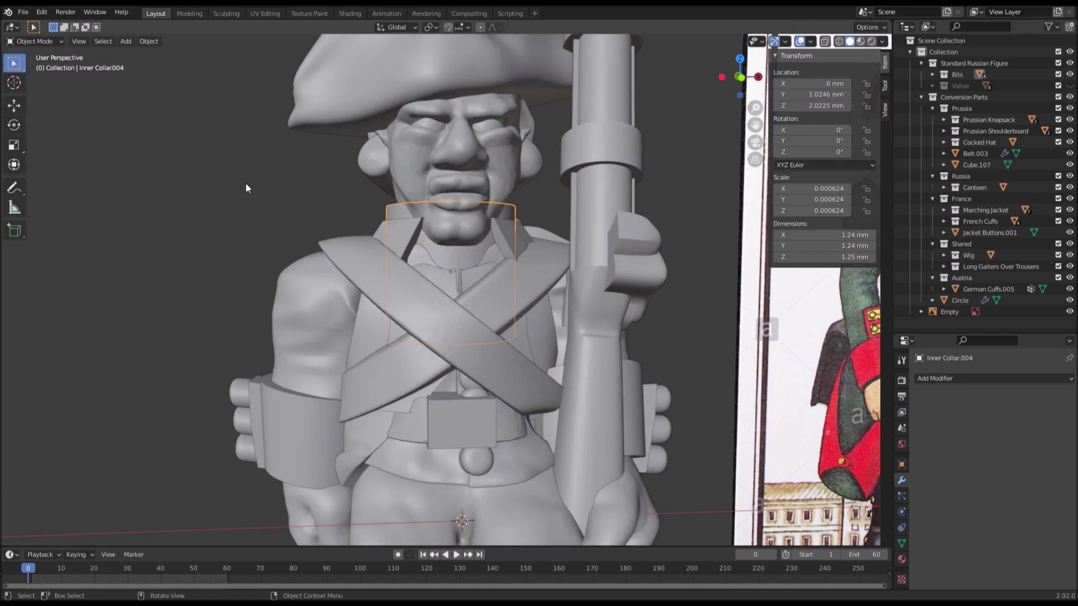
Step: Add a cube in front view and scale it down to about 0.85 mm
{"action": "scroll", "coordinate": [247, 181], "scroll_direction": "down", "scroll_amount": 4}
{"action": "key", "text": "KP_1"}
{"action": "key", "text": "shift+a"}
{"action": "mouse_move", "coordinate": [352, 204]}
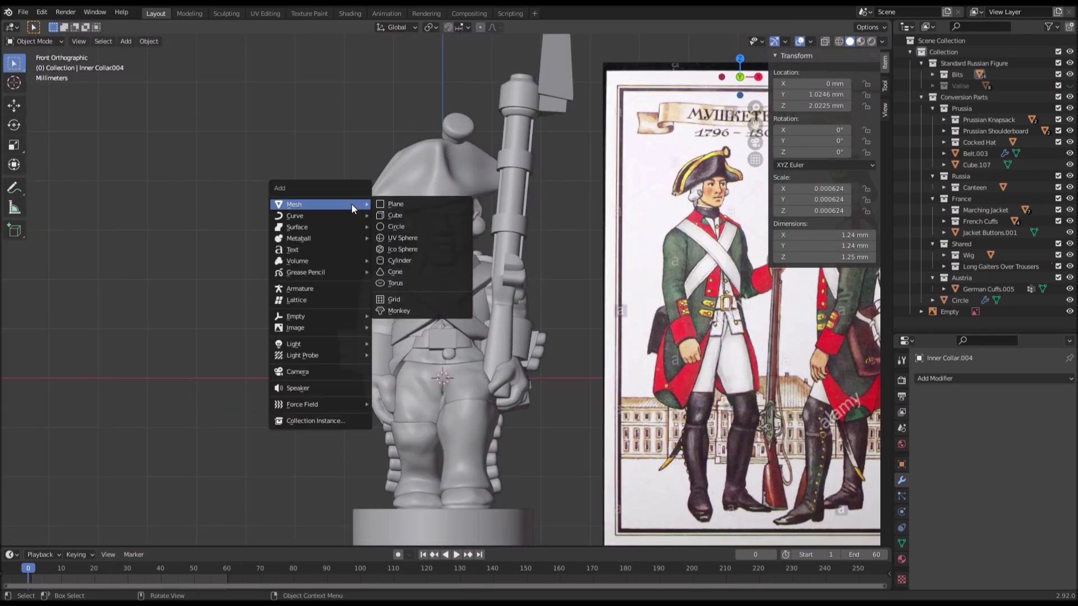
{"action": "left_click", "coordinate": [416, 205]}
{"action": "key", "text": "s"}
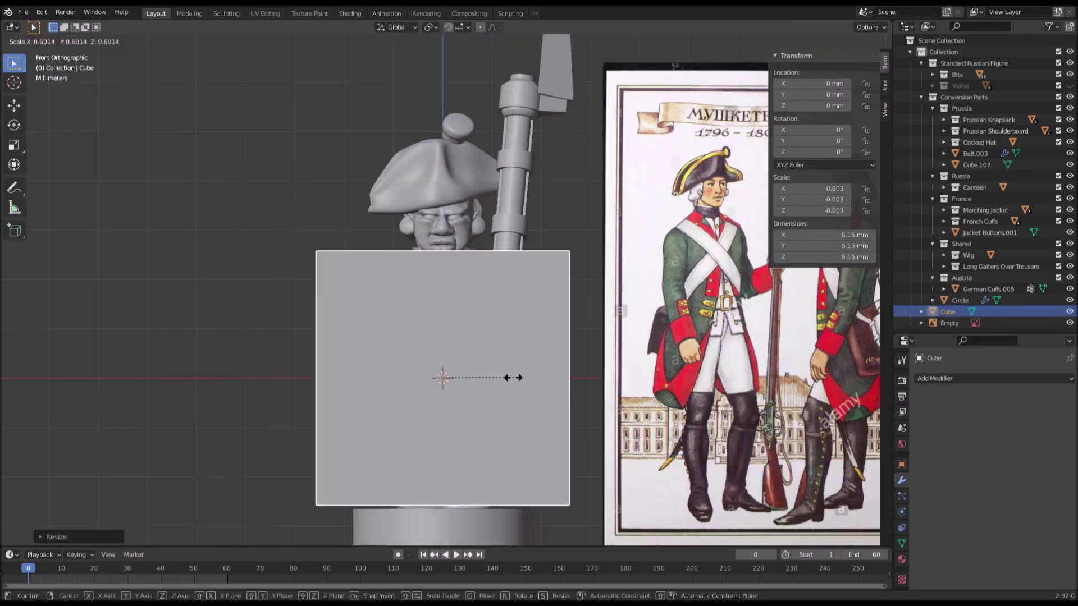
{"action": "left_click", "coordinate": [485, 377]}
{"action": "key", "text": "s"}
{"action": "left_click", "coordinate": [492, 373]}
{"action": "key", "text": "s"}
{"action": "left_click", "coordinate": [518, 372]}
Step: Raise the cube along Z to about 2.08 mm, in line with the throat
{"action": "key", "text": "g"}
{"action": "key", "text": "z"}
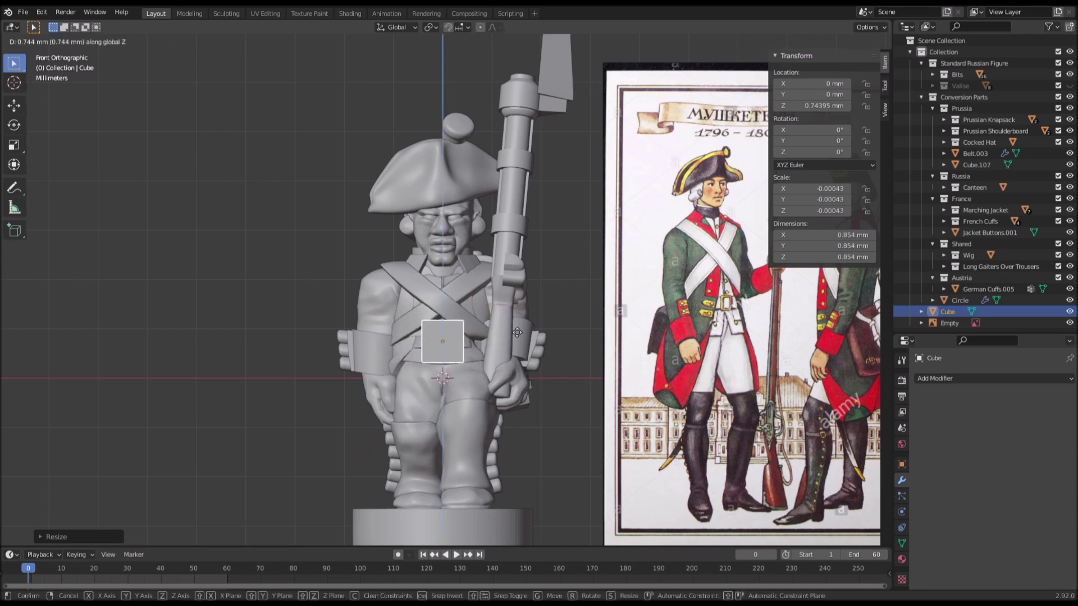
{"action": "left_click", "coordinate": [520, 285]}
Step: Scale the cube's bottom vertices inward along X in Edit Mode to taper it downward
{"action": "key", "text": "Tab"}
{"action": "key", "text": "alt+z"}
{"action": "scroll", "coordinate": [322, 252], "scroll_direction": "up", "scroll_amount": 1}
{"action": "middle_click_drag", "start_coordinate": [667, 182], "coordinate": [453, 204], "text": "shift"}
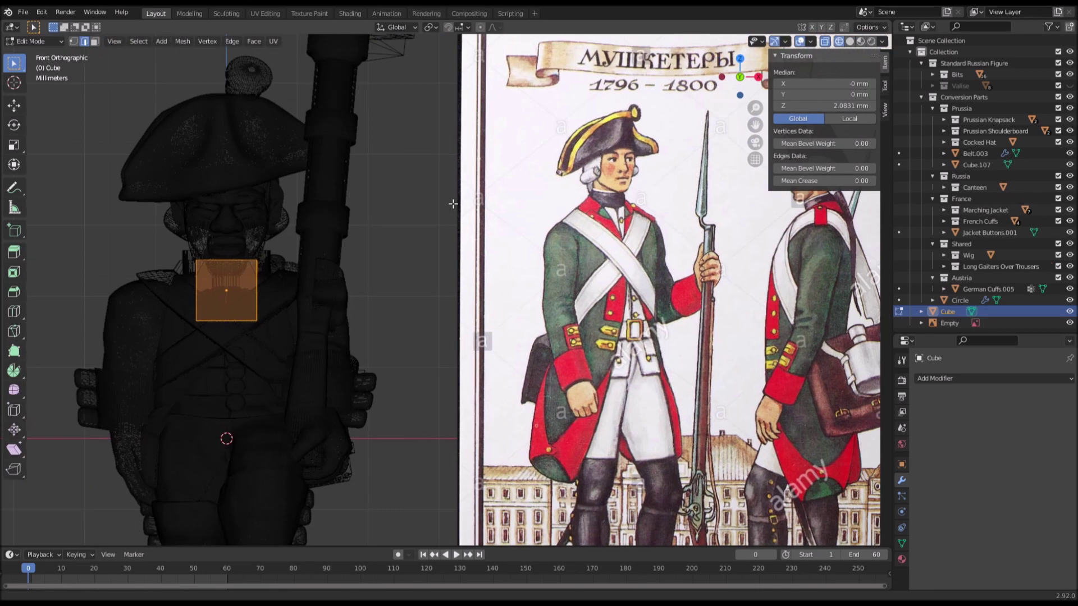
{"action": "left_click", "coordinate": [74, 41]}
{"action": "middle_click_drag", "start_coordinate": [169, 236], "coordinate": [292, 211], "text": "shift"}
{"action": "scroll", "coordinate": [291, 210], "scroll_direction": "up", "scroll_amount": 1}
{"action": "left_click_drag", "start_coordinate": [241, 274], "coordinate": [460, 332]}
{"action": "key", "text": "s"}
{"action": "key", "text": "x"}
{"action": "left_click", "coordinate": [336, 321]}
Step: Narrow the tapered cube's top vertices along X and lower them slightly along Z
{"action": "left_click_drag", "start_coordinate": [236, 168], "coordinate": [438, 240]}
{"action": "key", "text": "alt+z"}
{"action": "scroll", "coordinate": [564, 235], "scroll_direction": "down", "scroll_amount": 2}
{"action": "key", "text": "s"}
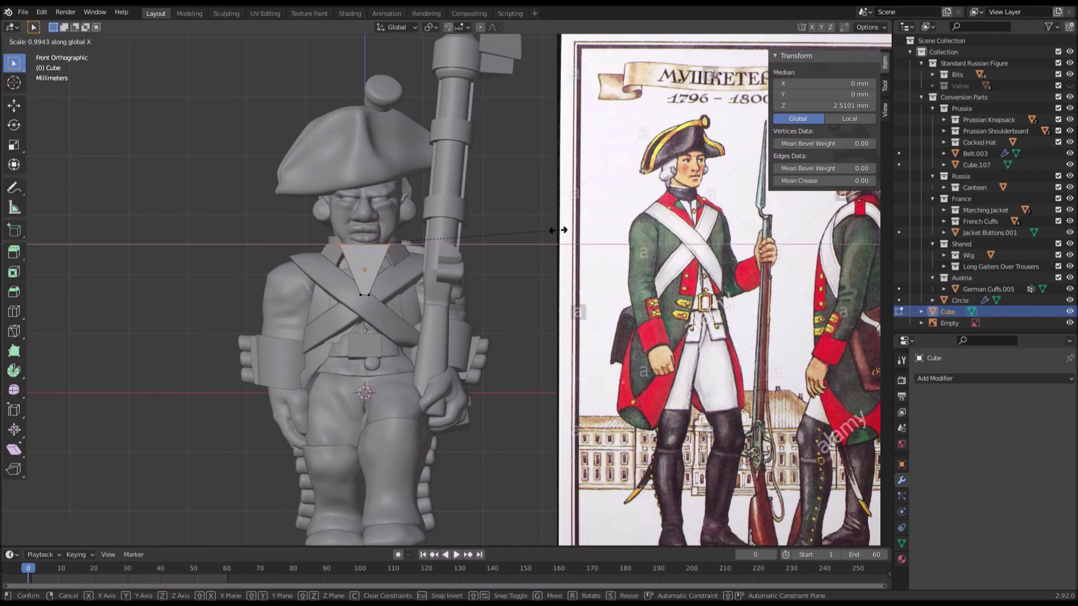
{"action": "left_click", "coordinate": [470, 233]}
{"action": "key", "text": "alt+z"}
{"action": "key", "text": "alt+z"}
{"action": "key", "text": "z"}
{"action": "left_click", "coordinate": [476, 235]}
Step: Raise the tapered cube's bottom vertices along Z by about 0.3 mm to shorten the wedge
{"action": "key", "text": "alt+z"}
{"action": "left_click_drag", "start_coordinate": [293, 280], "coordinate": [409, 324]}
{"action": "key", "text": "alt+z"}
{"action": "key", "text": "g"}
{"action": "key", "text": "z"}
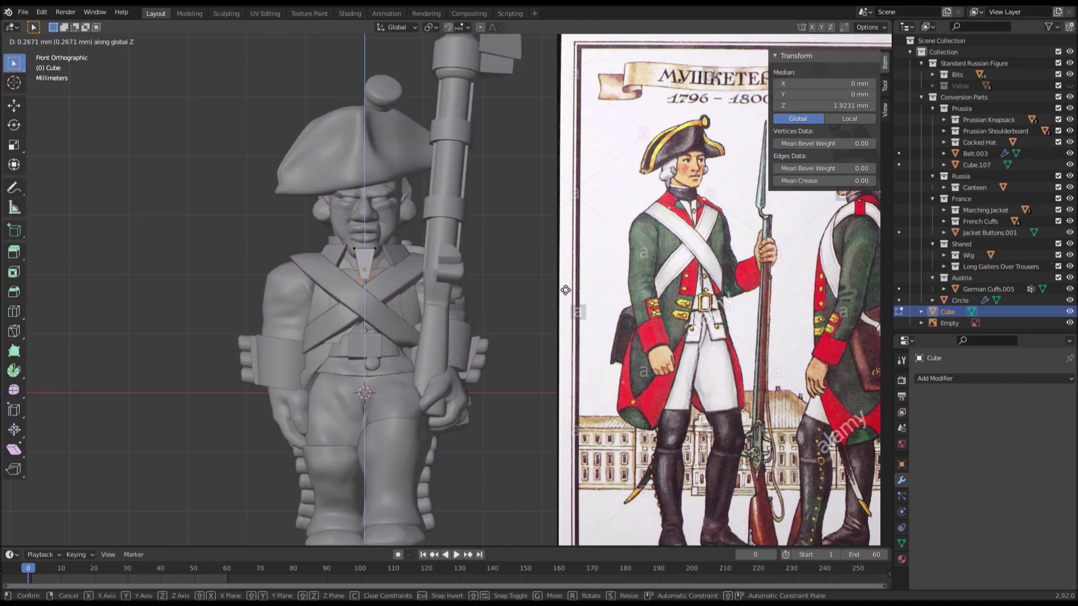
{"action": "left_click", "coordinate": [544, 283]}
Step: Move the whole wedge about 0.25 mm along Y relative to the collar and leave Edit Mode
{"action": "key", "text": "a"}
{"action": "scroll", "coordinate": [631, 286], "scroll_direction": "up", "scroll_amount": 2}
{"action": "middle_click_drag", "start_coordinate": [543, 283], "coordinate": [505, 311]}
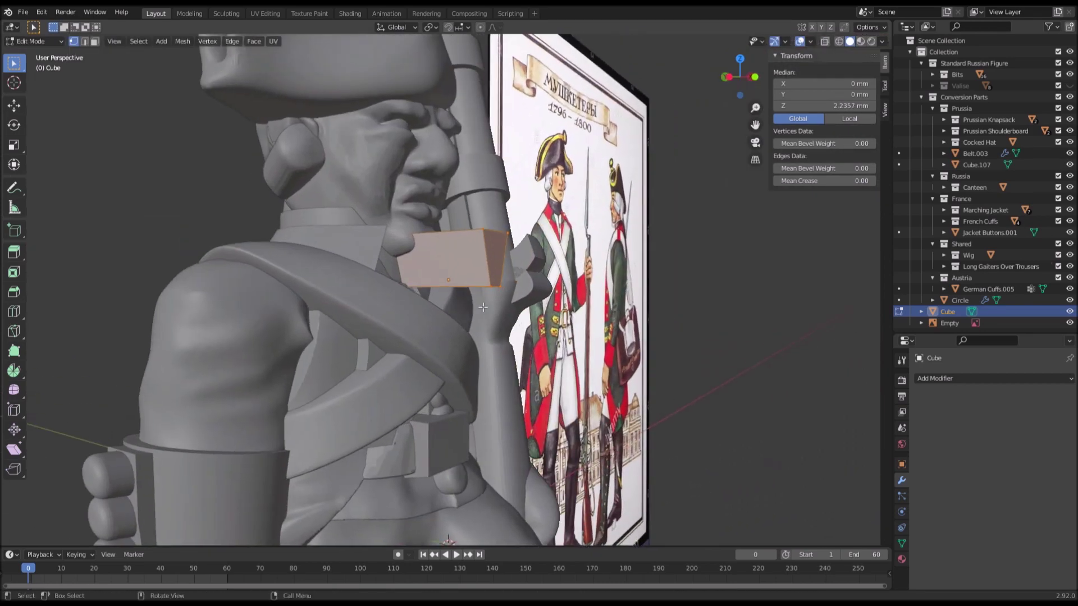
{"action": "key", "text": "g"}
{"action": "key", "text": "y"}
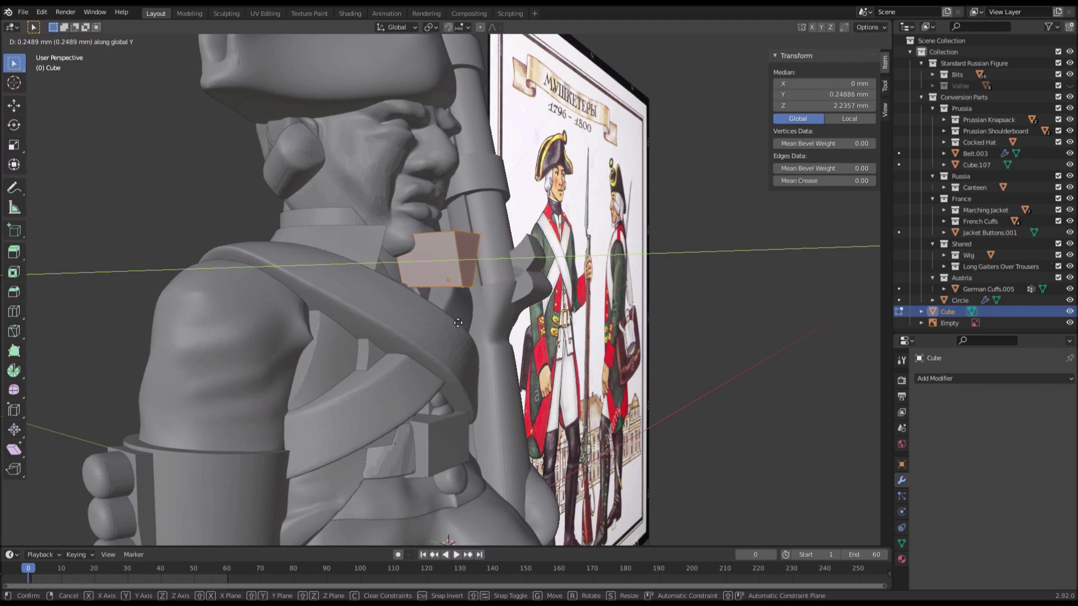
{"action": "left_click", "coordinate": [458, 323]}
{"action": "key", "text": "Tab"}
Step: Add a Boolean Difference modifier to the inner collar with the wedge-shaped Cube as its object
{"action": "middle_click_drag", "start_coordinate": [458, 323], "coordinate": [439, 272]}
{"action": "left_click", "coordinate": [282, 272]}
{"action": "left_click", "coordinate": [969, 379]}
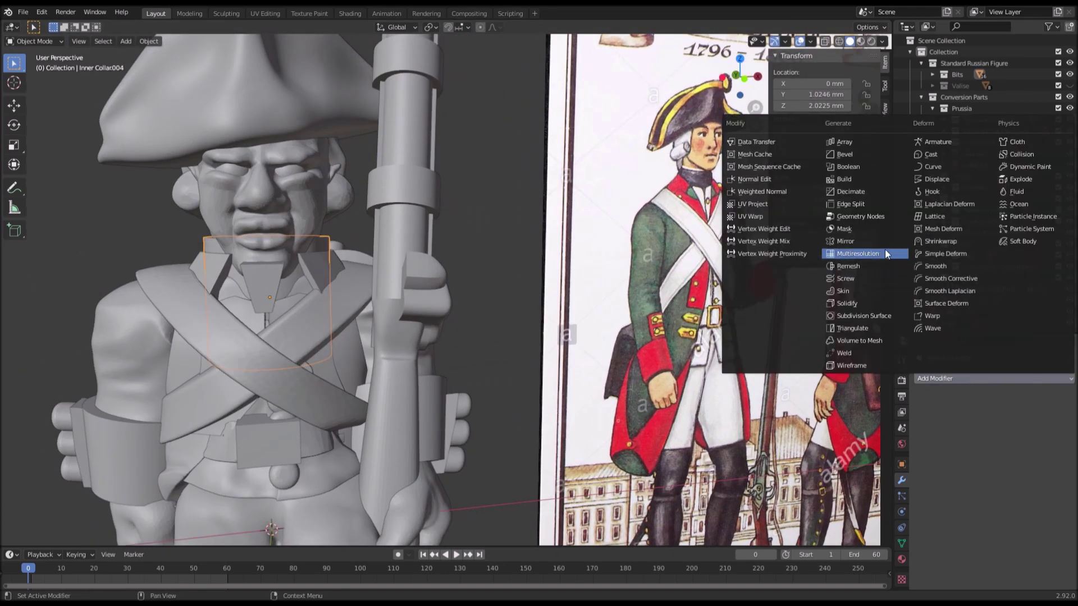
{"action": "left_click", "coordinate": [858, 167]}
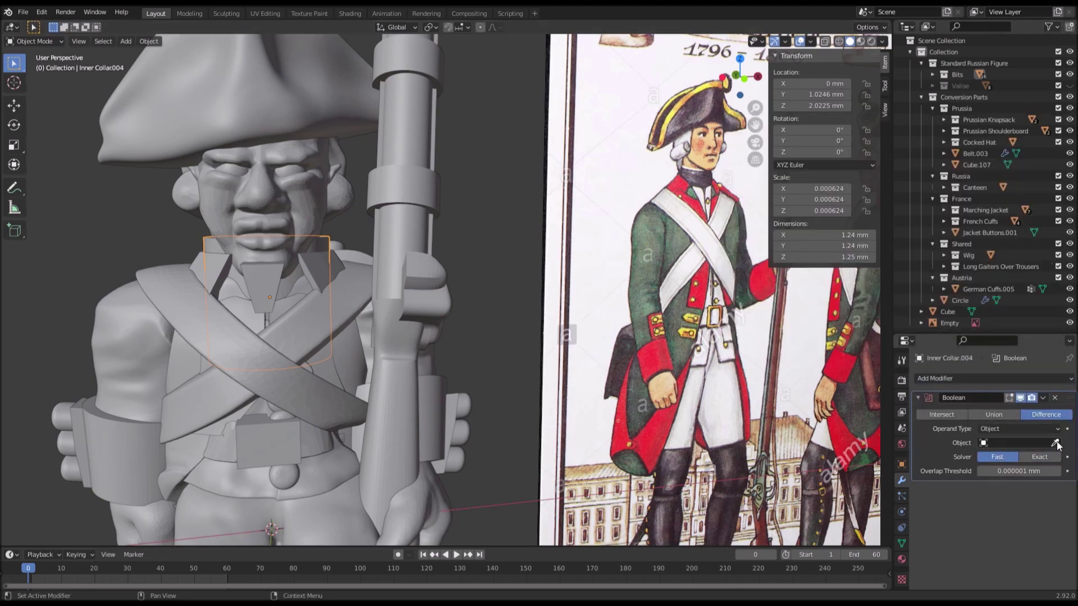
{"action": "left_click", "coordinate": [281, 292]}
{"action": "middle_click_drag", "start_coordinate": [478, 280], "coordinate": [518, 278]}
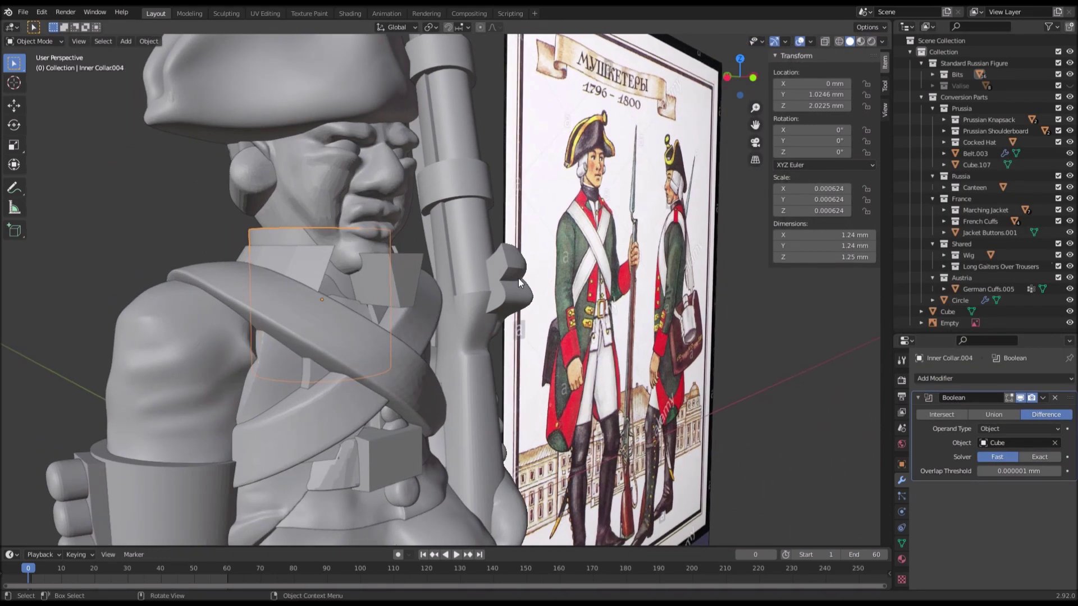
Step: Apply the Boolean modifier on the inner collar and delete the wedge-shaped cutter cube
{"action": "left_click", "coordinate": [1043, 397]}
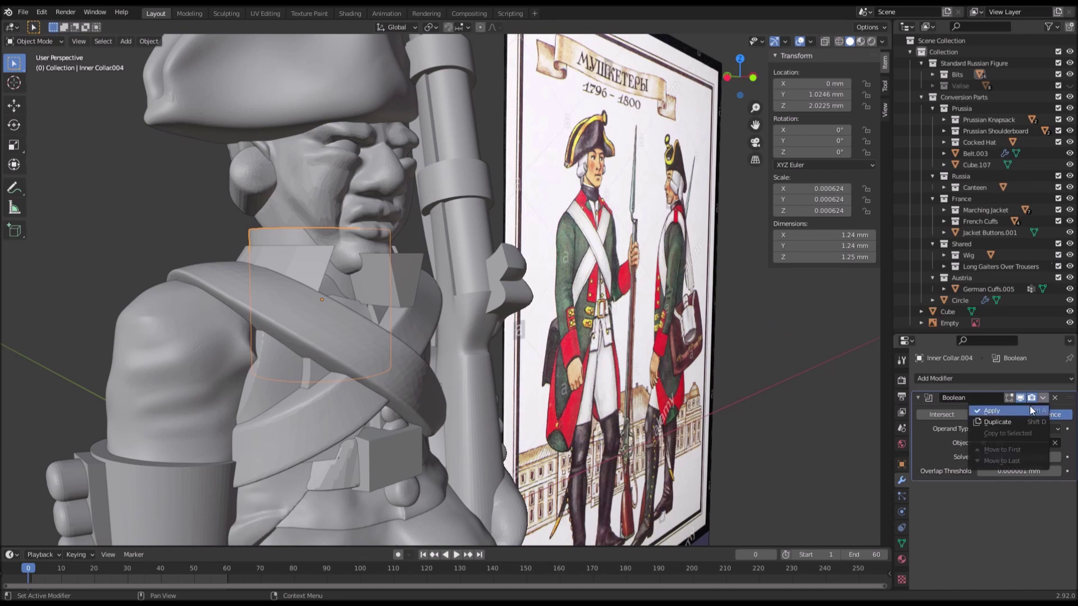
{"action": "left_click", "coordinate": [1029, 408]}
{"action": "left_click", "coordinate": [397, 281]}
{"action": "key", "text": "x"}
{"action": "left_click", "coordinate": [397, 280]}
{"action": "middle_click_drag", "start_coordinate": [397, 281], "coordinate": [358, 278]}
{"action": "scroll", "coordinate": [358, 277], "scroll_direction": "down", "scroll_amount": 8}
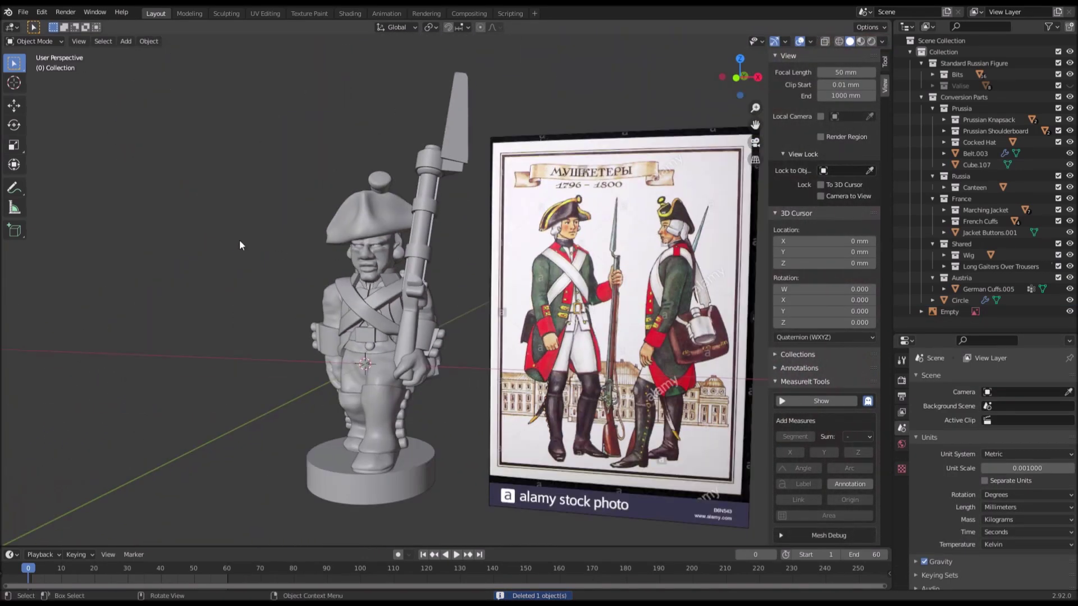
Step: Put the Prussian bicorne hat into Sculpt Mode and reshape the brim corner above the ear with the Grab brush
{"action": "mouse_move", "coordinate": [239, 242]}
{"action": "middle_mouse_down"}
{"action": "mouse_move", "coordinate": [272, 250]}
{"action": "mouse_move", "coordinate": [250, 250]}
{"action": "middle_mouse_up"}
{"action": "scroll", "coordinate": [406, 243], "scroll_direction": "up", "scroll_amount": 5}
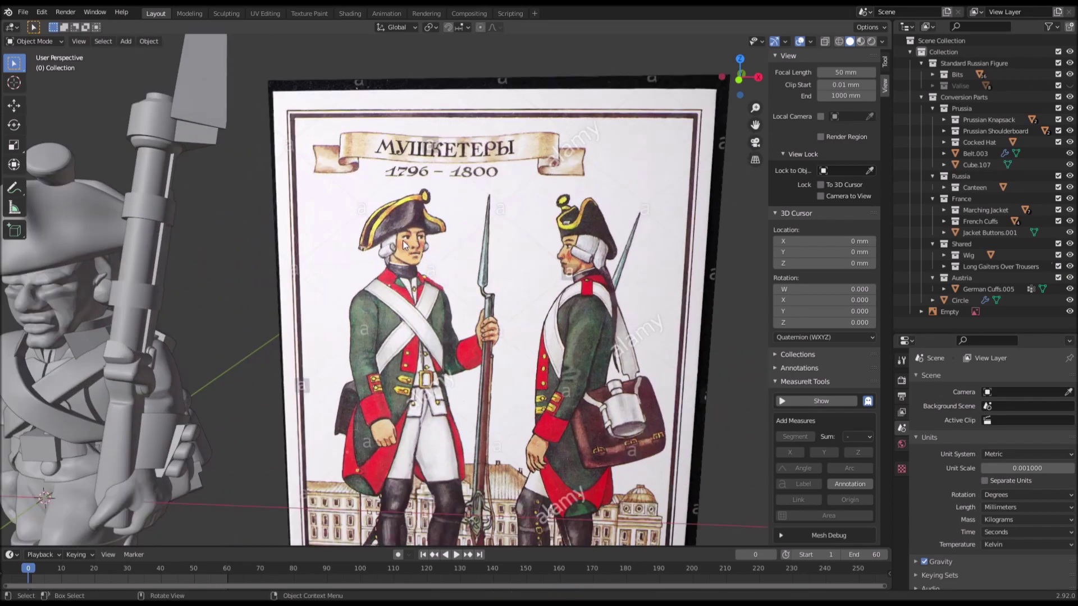
{"action": "middle_click_drag", "start_coordinate": [402, 240], "coordinate": [752, 229], "text": "shift"}
{"action": "left_click", "coordinate": [438, 231]}
{"action": "middle_click_drag", "start_coordinate": [438, 230], "coordinate": [483, 222]}
{"action": "scroll", "coordinate": [482, 221], "scroll_direction": "up", "scroll_amount": 1}
{"action": "scroll", "coordinate": [252, 132], "scroll_direction": "up", "scroll_amount": 3}
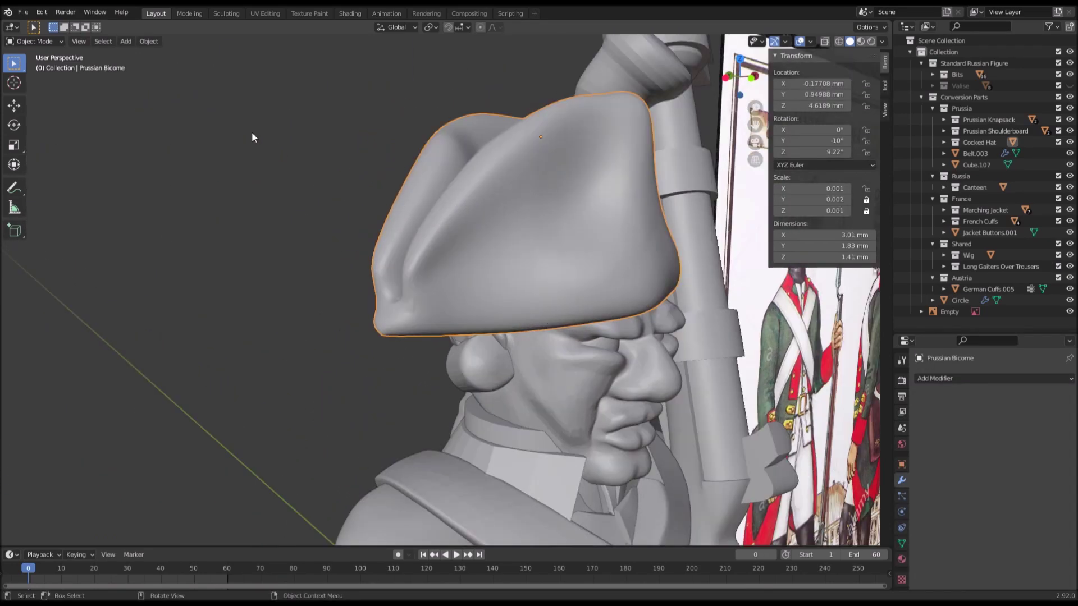
{"action": "left_click", "coordinate": [228, 14]}
{"action": "middle_click_drag", "start_coordinate": [335, 130], "coordinate": [477, 186]}
{"action": "scroll", "coordinate": [477, 303], "scroll_direction": "up", "scroll_amount": 2}
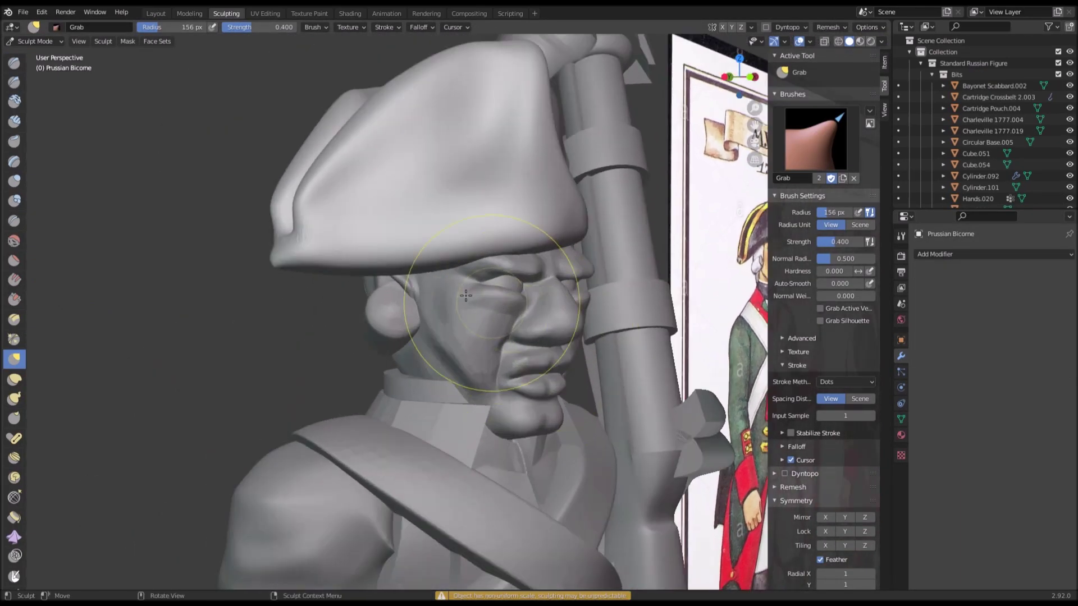
{"action": "middle_click_drag", "start_coordinate": [317, 238], "coordinate": [450, 298], "text": "shift"}
{"action": "scroll", "coordinate": [450, 297], "scroll_direction": "up", "scroll_amount": 3}
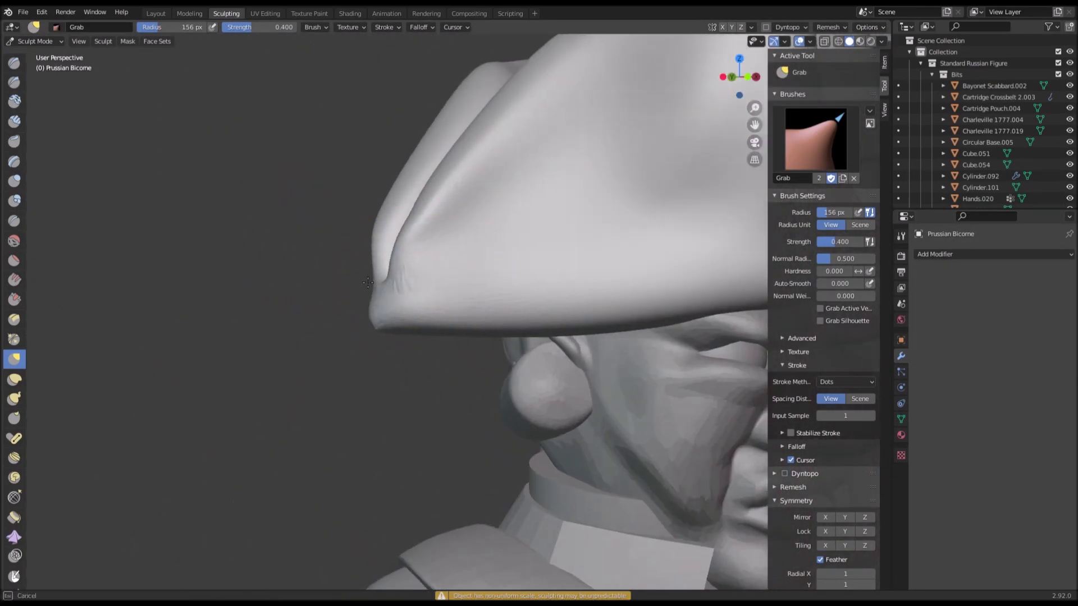
Step: Pull out the bicorne's brim corner on the musket side with the Grab brush
{"action": "scroll", "coordinate": [420, 284], "scroll_direction": "down", "scroll_amount": 3}
{"action": "middle_click_drag", "start_coordinate": [421, 282], "coordinate": [646, 283]}
{"action": "scroll", "coordinate": [385, 281], "scroll_direction": "down", "scroll_amount": 1}
{"action": "middle_click_drag", "start_coordinate": [385, 281], "coordinate": [510, 319], "text": "shift"}
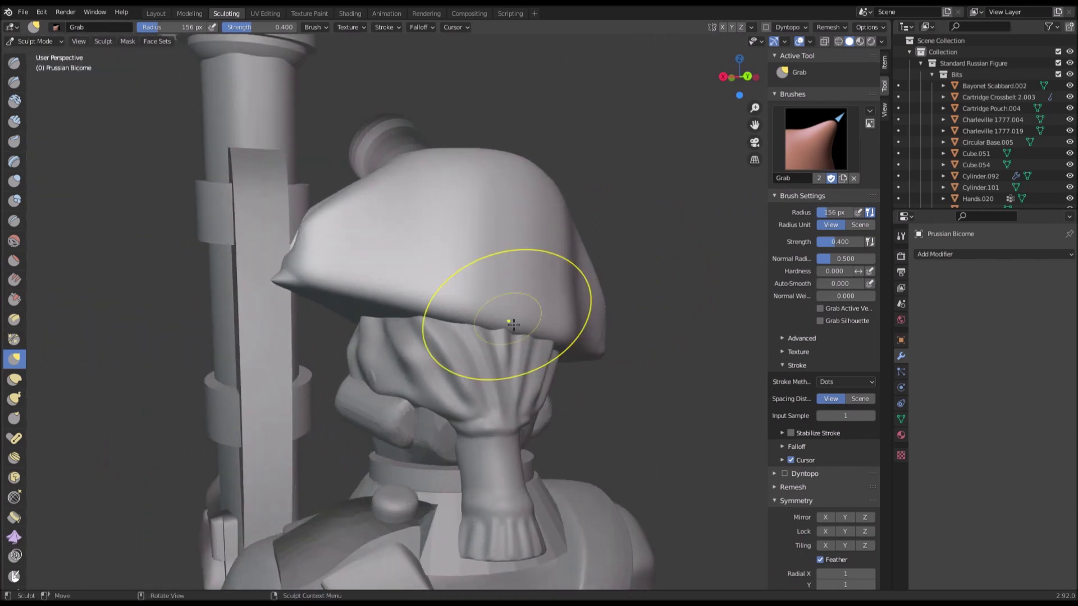
{"action": "scroll", "coordinate": [393, 289], "scroll_direction": "up", "scroll_amount": 1}
{"action": "mouse_move", "coordinate": [341, 283]}
{"action": "middle_mouse_down"}
{"action": "mouse_move", "coordinate": [421, 301]}
{"action": "mouse_move", "coordinate": [356, 296]}
{"action": "middle_mouse_up"}
{"action": "scroll", "coordinate": [294, 312], "scroll_direction": "up", "scroll_amount": 2}
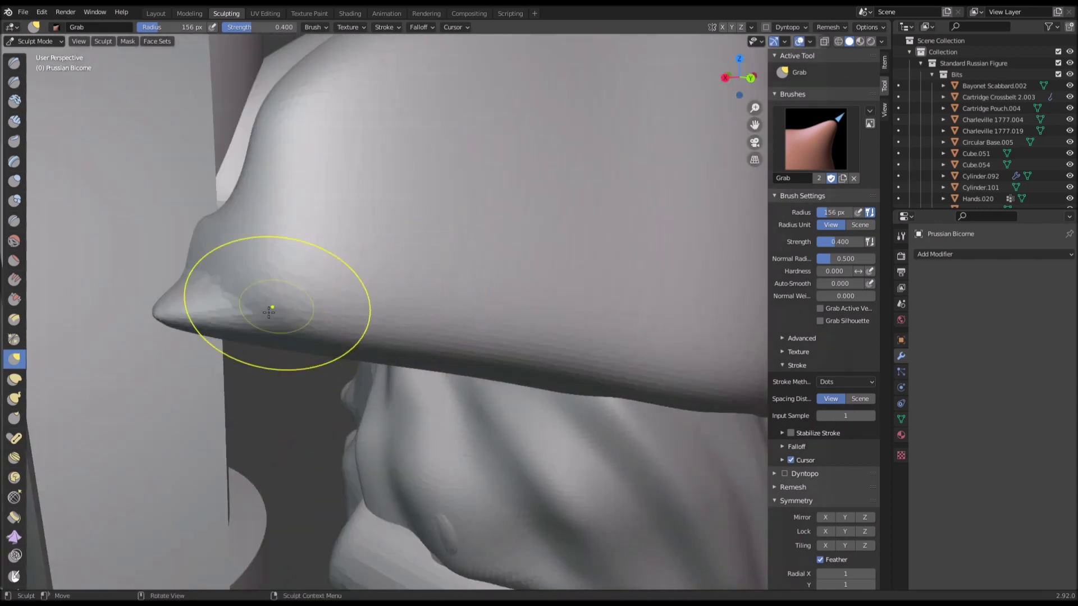
{"action": "left_click_drag", "start_coordinate": [208, 282], "coordinate": [175, 289]}
Step: Smooth the creased side corner of the bicorne's brim with the Smooth brush
{"action": "left_click", "coordinate": [14, 240]}
{"action": "mouse_move", "coordinate": [330, 298]}
{"action": "middle_mouse_down"}
{"action": "mouse_move", "coordinate": [390, 300]}
{"action": "mouse_move", "coordinate": [490, 346]}
{"action": "mouse_move", "coordinate": [440, 358]}
{"action": "middle_mouse_up"}
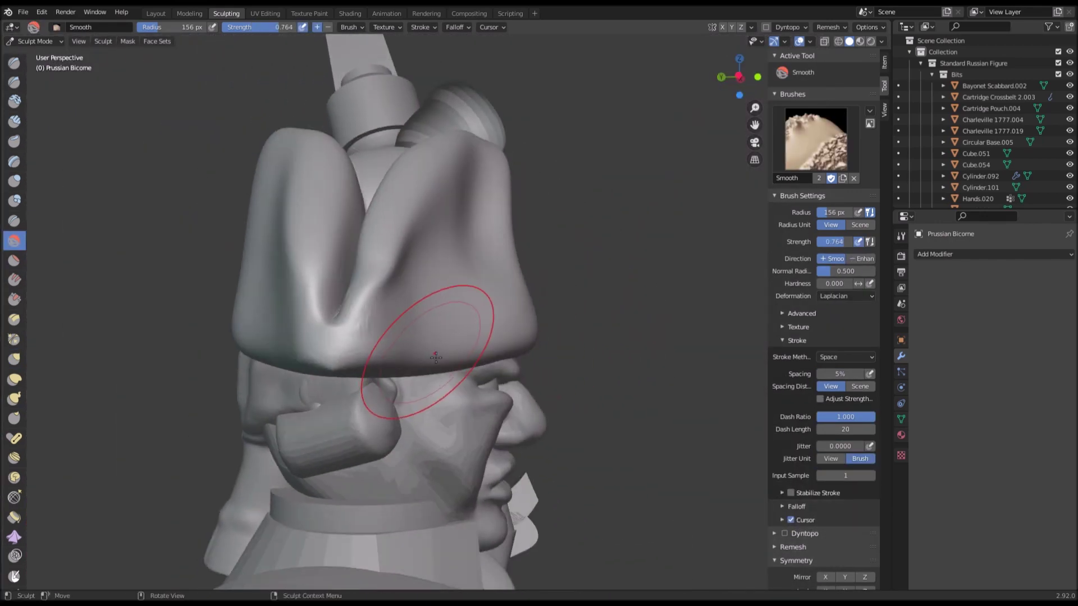
{"action": "left_click_drag", "start_coordinate": [375, 336], "coordinate": [387, 335]}
{"action": "mouse_move", "coordinate": [494, 314]}
{"action": "middle_mouse_down"}
{"action": "mouse_move", "coordinate": [344, 334]}
{"action": "mouse_move", "coordinate": [300, 320]}
{"action": "middle_mouse_up"}
{"action": "scroll", "coordinate": [361, 329], "scroll_direction": "down", "scroll_amount": 2}
{"action": "scroll", "coordinate": [385, 320], "scroll_direction": "down", "scroll_amount": 2}
{"action": "middle_click_drag", "start_coordinate": [301, 320], "coordinate": [225, 305]}
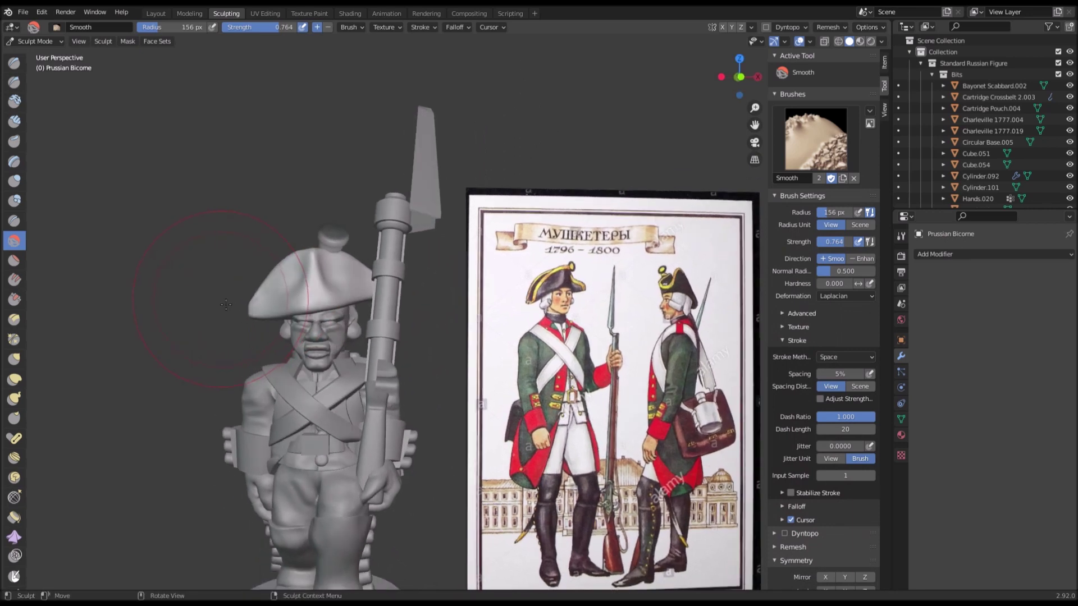
Step: Return to the Layout workspace and add a Decimate modifier to the bicorne with a ratio of 0.1
{"action": "left_click", "coordinate": [160, 13]}
{"action": "scroll", "coordinate": [264, 134], "scroll_direction": "down", "scroll_amount": 6}
{"action": "left_click", "coordinate": [937, 377]}
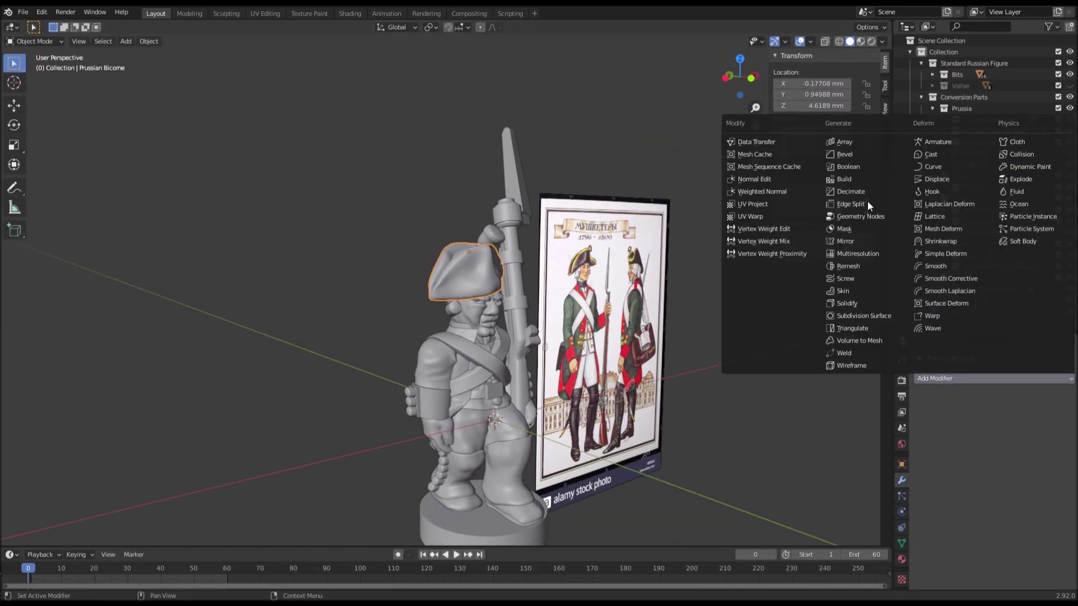
{"action": "left_click", "coordinate": [868, 191]}
{"action": "left_click", "coordinate": [1041, 429]}
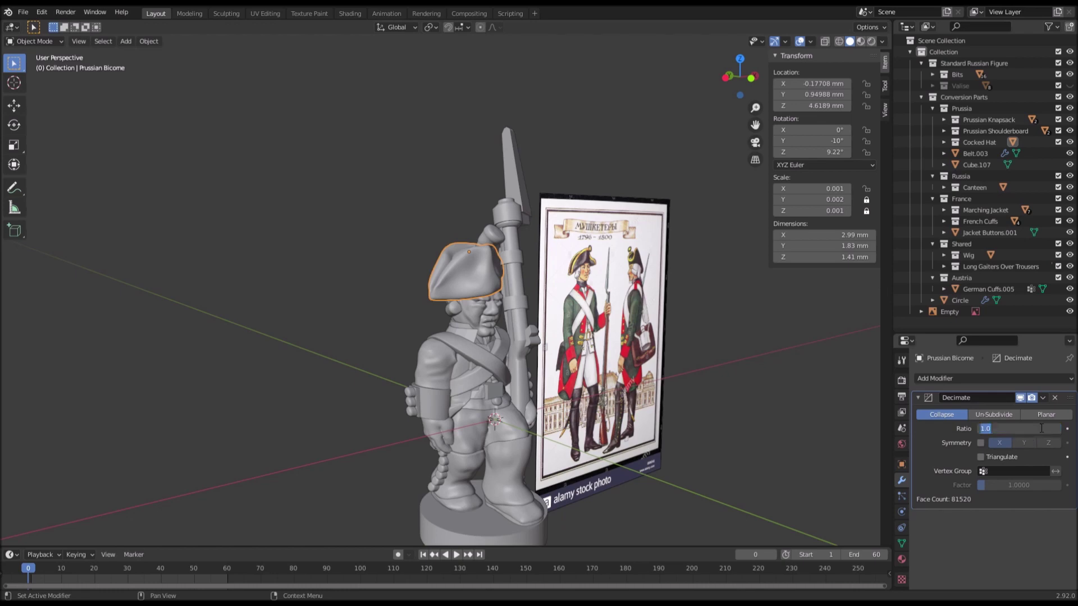
{"action": "key", "text": "Return"}
Step: Add a cube, scale it to about 0.85 mm and move it along Y in front of the figure
{"action": "middle_click_drag", "start_coordinate": [547, 224], "coordinate": [271, 185]}
{"action": "scroll", "coordinate": [271, 185], "scroll_direction": "up", "scroll_amount": 4}
{"action": "middle_click_drag", "start_coordinate": [560, 241], "coordinate": [638, 186], "text": "shift"}
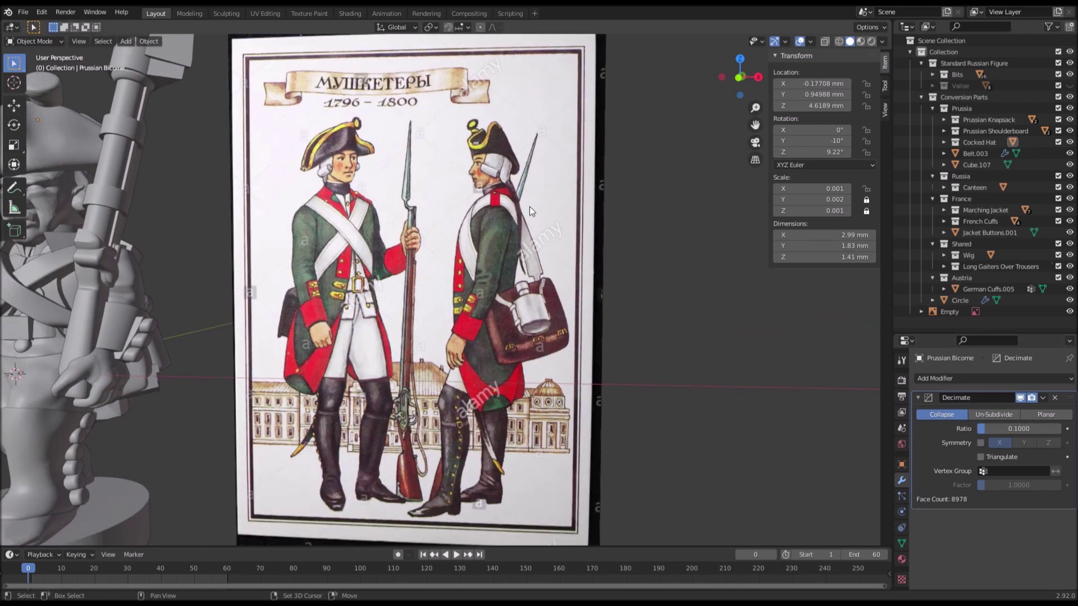
{"action": "middle_click_drag", "start_coordinate": [530, 207], "coordinate": [474, 268]}
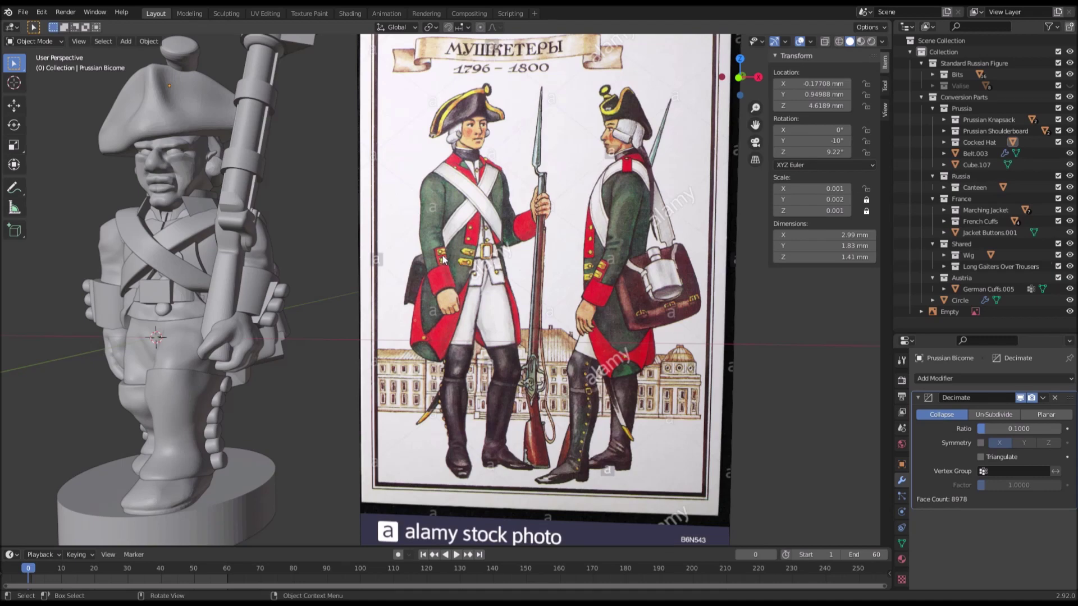
{"action": "key", "text": "KP_1"}
{"action": "key", "text": "shift+a"}
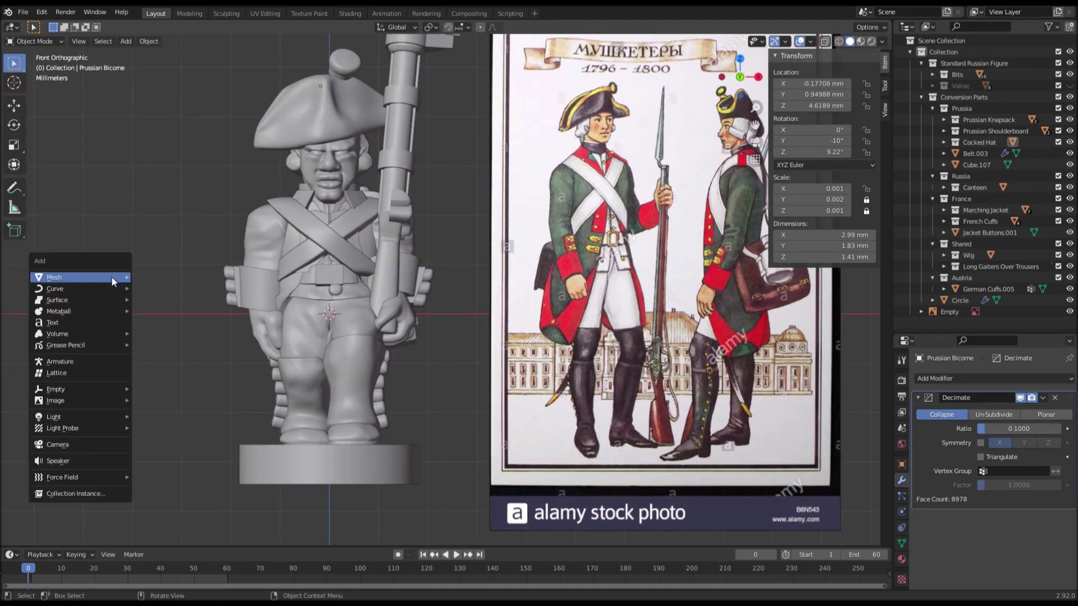
{"action": "mouse_move", "coordinate": [111, 277]}
{"action": "left_click", "coordinate": [220, 288]}
{"action": "key", "text": "s"}
{"action": "left_click", "coordinate": [388, 336]}
{"action": "key", "text": "s"}
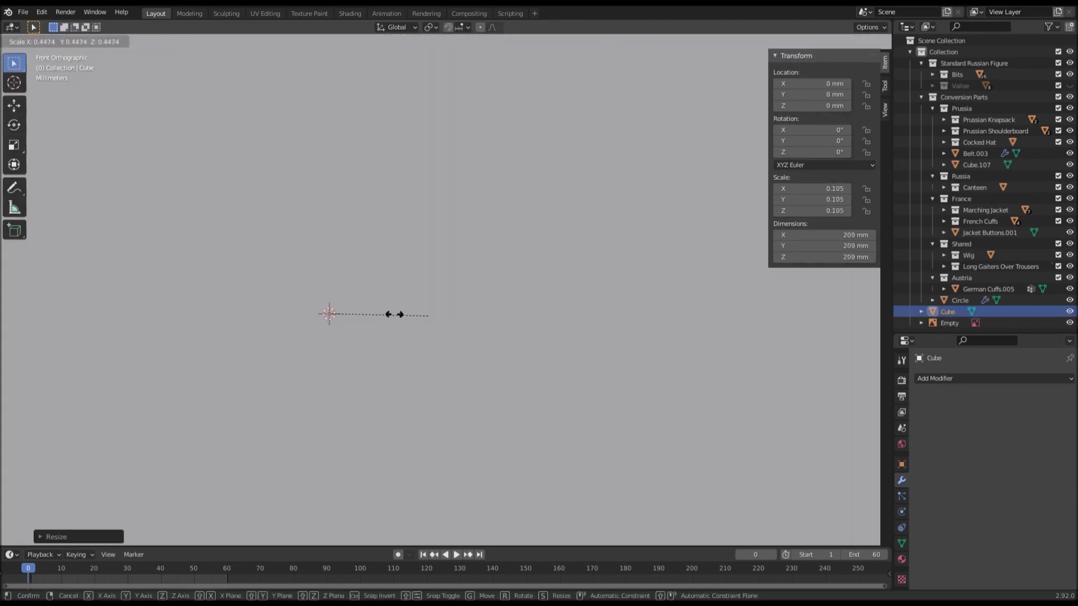
{"action": "left_click", "coordinate": [394, 314]}
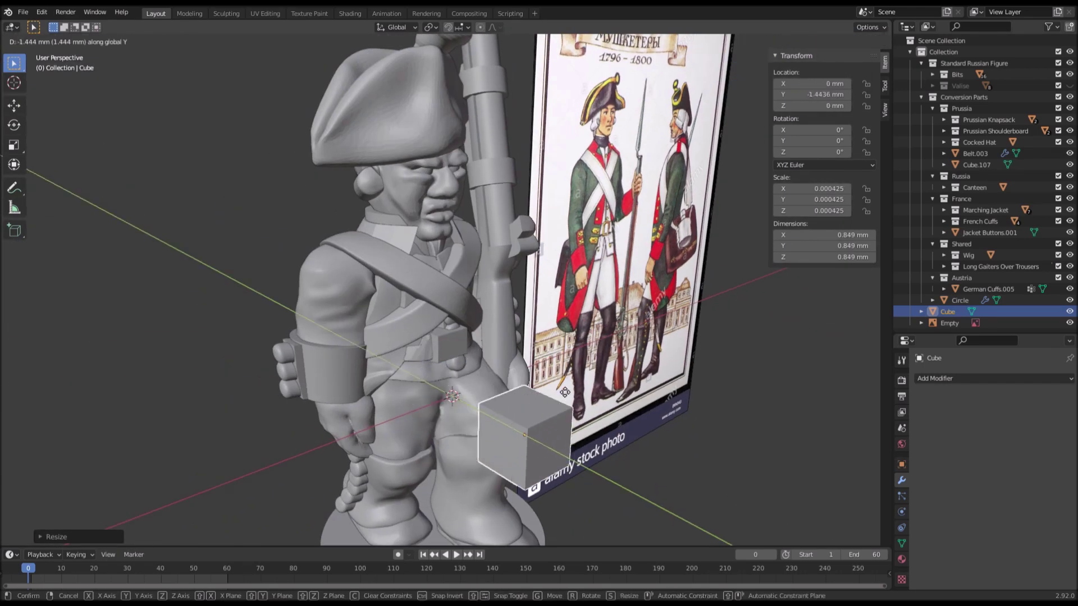
{"action": "left_click", "coordinate": [589, 407]}
Step: Add a horizontal loop cut to the cube and move its middle side vertices outward along X into a point
{"action": "middle_click_drag", "start_coordinate": [590, 406], "coordinate": [531, 359]}
{"action": "key", "text": "KP_1"}
{"action": "key", "text": "Tab"}
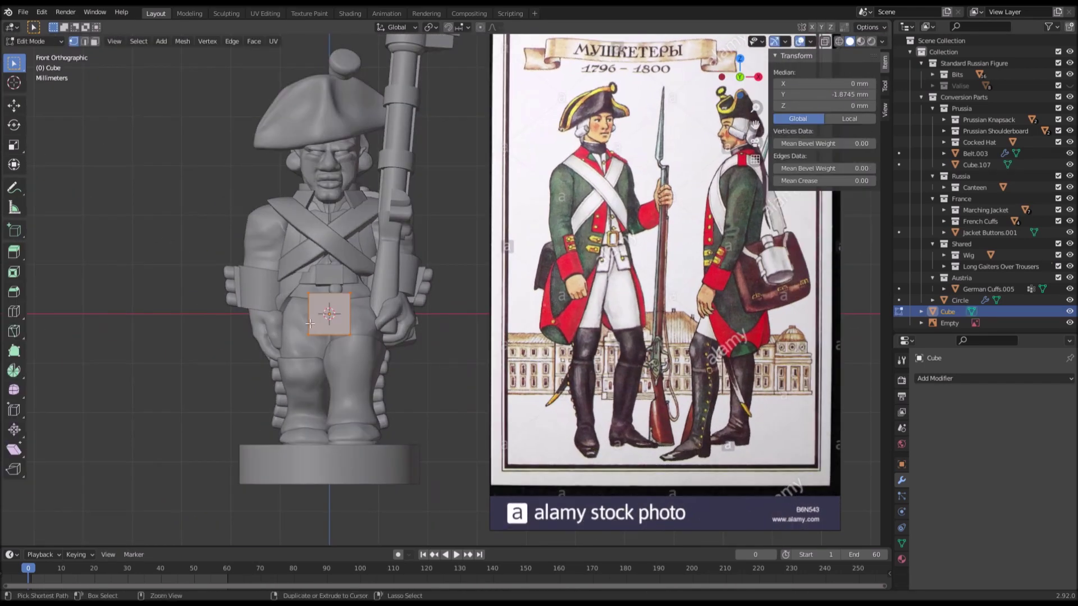
{"action": "left_click", "coordinate": [281, 327]}
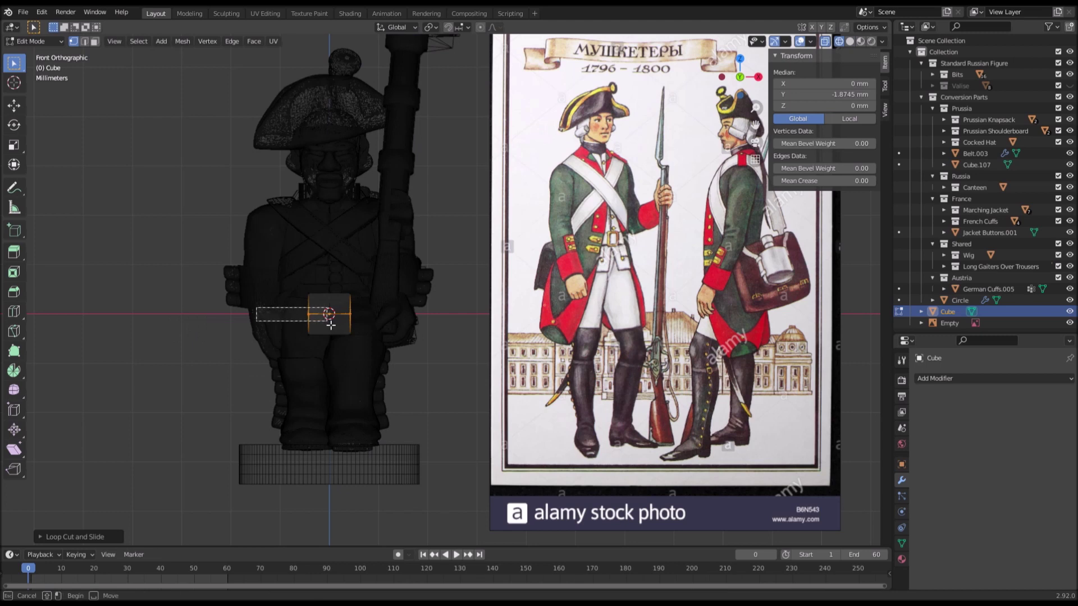
{"action": "key", "text": "shift+z"}
{"action": "key", "text": "g"}
{"action": "key", "text": "x"}
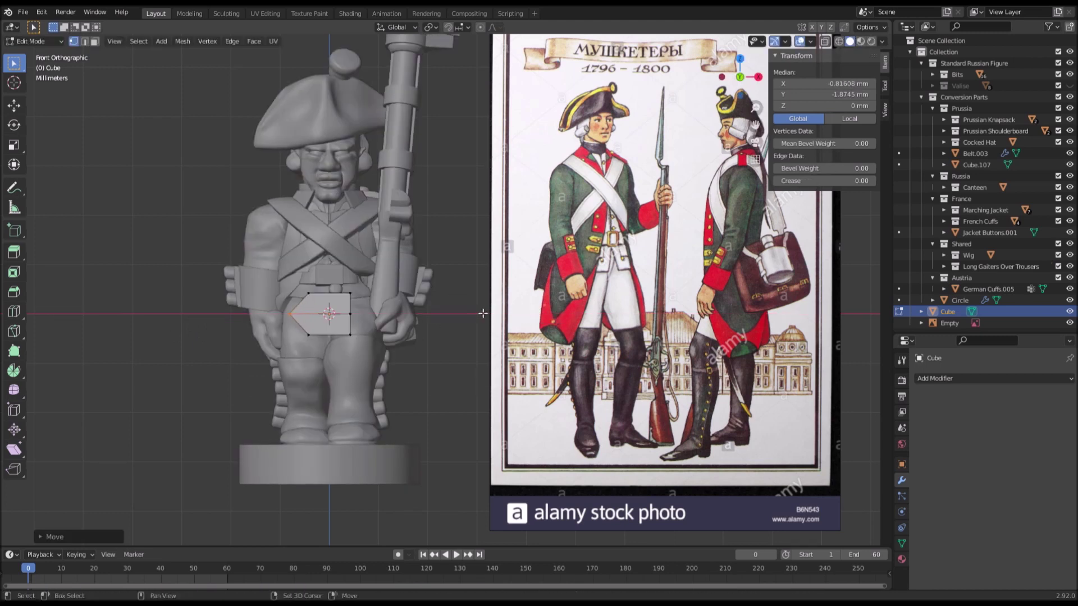
{"action": "left_click", "coordinate": [483, 313]}
{"action": "key", "text": "Tab"}
Step: Scale the pointed block down to about 0.24 mm tall and place it over the waist lace on the reference picture
{"action": "key", "text": "s"}
{"action": "left_click", "coordinate": [400, 319]}
{"action": "key", "text": "g"}
{"action": "left_click", "coordinate": [388, 288]}
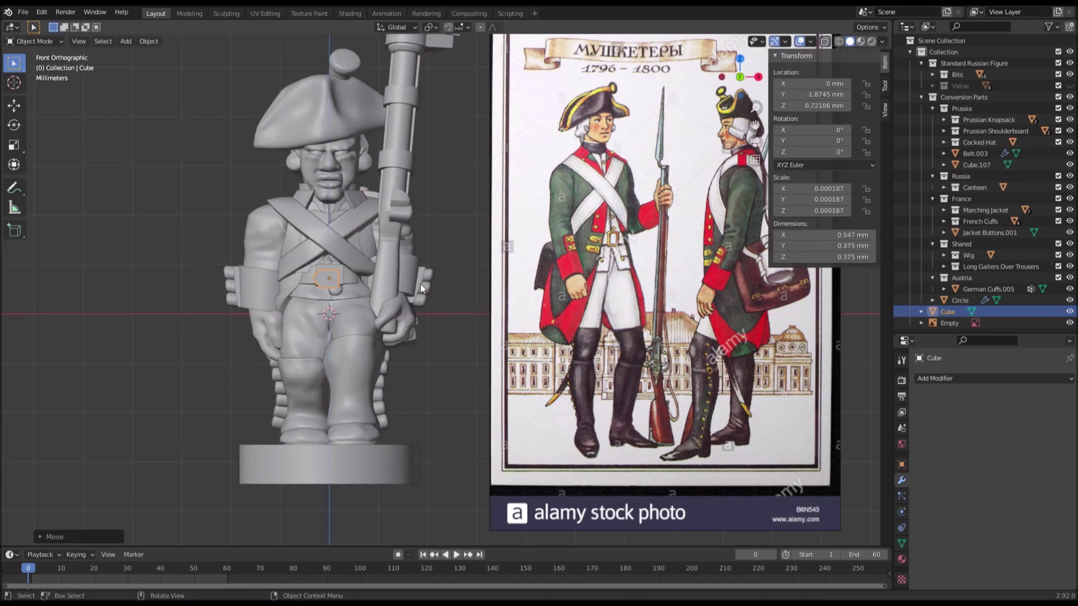
{"action": "key", "text": "g"}
{"action": "left_click", "coordinate": [596, 268]}
{"action": "key", "text": "s"}
{"action": "left_click", "coordinate": [598, 271]}
Step: Stretch the pointed block's vertices along X to about 0.51 mm long, matching the reference lace, and leave Edit Mode
{"action": "key", "text": "Tab"}
{"action": "key", "text": "z"}
{"action": "left_click", "coordinate": [527, 261]}
{"action": "key", "text": "z"}
{"action": "left_click", "coordinate": [591, 278]}
{"action": "key", "text": "g"}
{"action": "key", "text": "x"}
{"action": "left_click", "coordinate": [583, 276]}
{"action": "key", "text": "Tab"}
Step: Move the pointed block back onto the miniature beside the belt buckle and shift it along Y against the jacket
{"action": "key", "text": "g"}
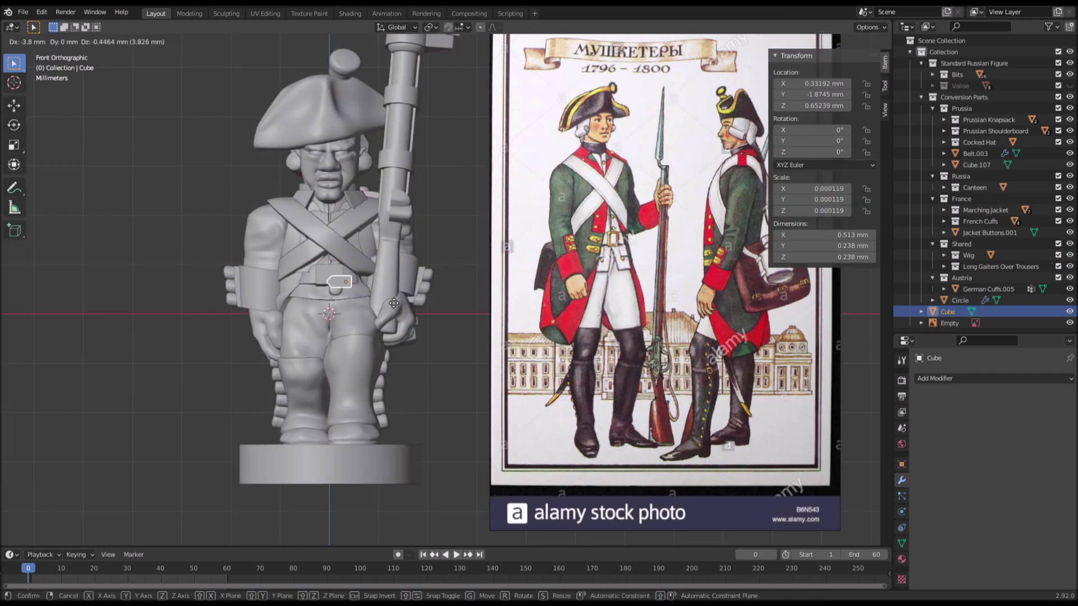
{"action": "left_click", "coordinate": [345, 287]}
{"action": "middle_click_drag", "start_coordinate": [345, 287], "coordinate": [404, 326]}
{"action": "key", "text": "g"}
{"action": "key", "text": "y"}
{"action": "left_click", "coordinate": [358, 300]}
{"action": "middle_click_drag", "start_coordinate": [358, 300], "coordinate": [390, 251], "text": "shift"}
{"action": "scroll", "coordinate": [437, 277], "scroll_direction": "up", "scroll_amount": 1}
{"action": "key", "text": "g"}
{"action": "key", "text": "y"}
{"action": "left_click", "coordinate": [392, 272]}
Step: Rotate the pointed block to -25° about Z and shift it along Y to follow the curve of the torso
{"action": "key", "text": "r"}
{"action": "key", "text": "z"}
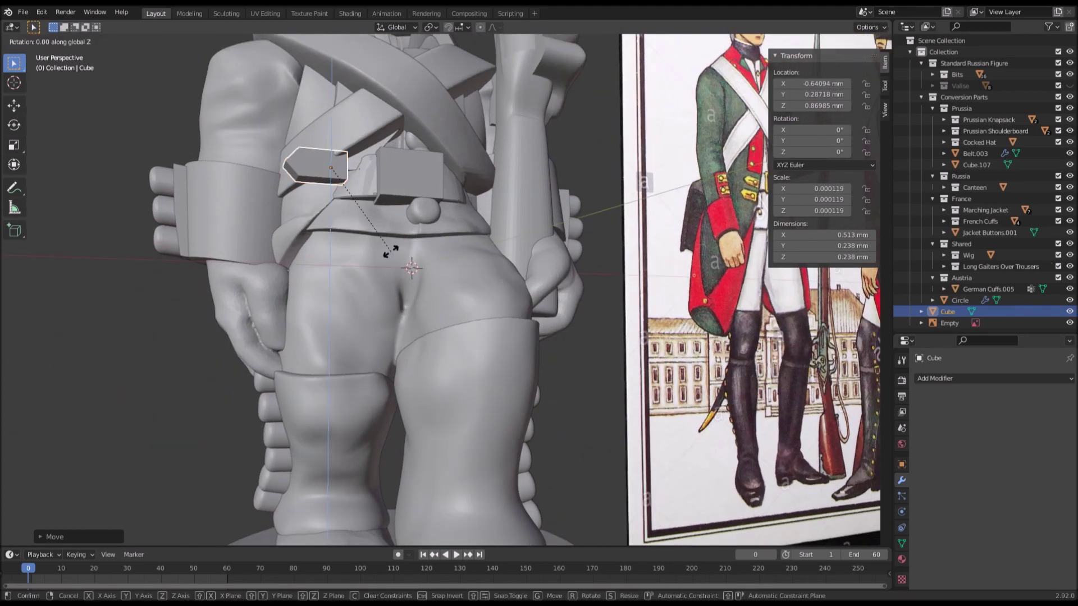
{"action": "left_click", "coordinate": [371, 189], "text": "ctrl"}
{"action": "middle_click_drag", "start_coordinate": [371, 189], "coordinate": [392, 244], "text": "shift"}
{"action": "scroll", "coordinate": [390, 250], "scroll_direction": "up", "scroll_amount": 1}
{"action": "key", "text": "g"}
{"action": "key", "text": "y"}
{"action": "left_click", "coordinate": [395, 254]}
{"action": "type", "text": "rz-5"}
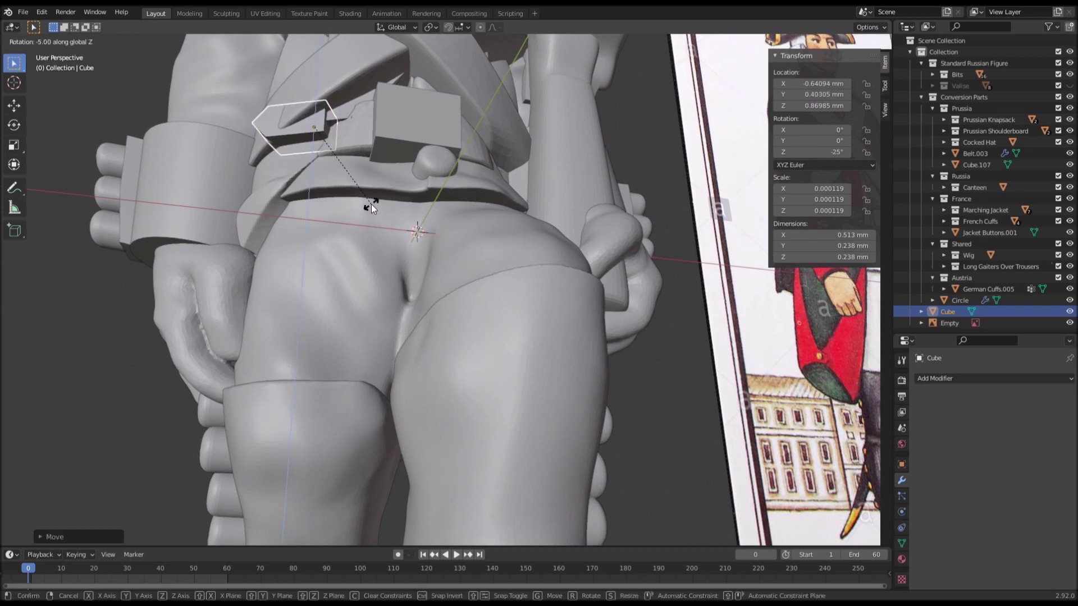
{"action": "left_click", "coordinate": [372, 204], "text": "ctrl"}
Step: Fine-tune the pointed block's position along X, Y and Z so it sits on the jacket next to the buckle
{"action": "key", "text": "g"}
{"action": "key", "text": "x"}
{"action": "left_click", "coordinate": [394, 211]}
{"action": "key", "text": "g"}
{"action": "key", "text": "y"}
{"action": "left_click", "coordinate": [390, 208]}
{"action": "key", "text": "g"}
{"action": "key", "text": "z"}
{"action": "left_click", "coordinate": [391, 218]}
{"action": "middle_click_drag", "start_coordinate": [391, 219], "coordinate": [393, 229]}
Step: Raise the pointed block slightly along Z and scale its height to about 0.19 mm
{"action": "key", "text": "g"}
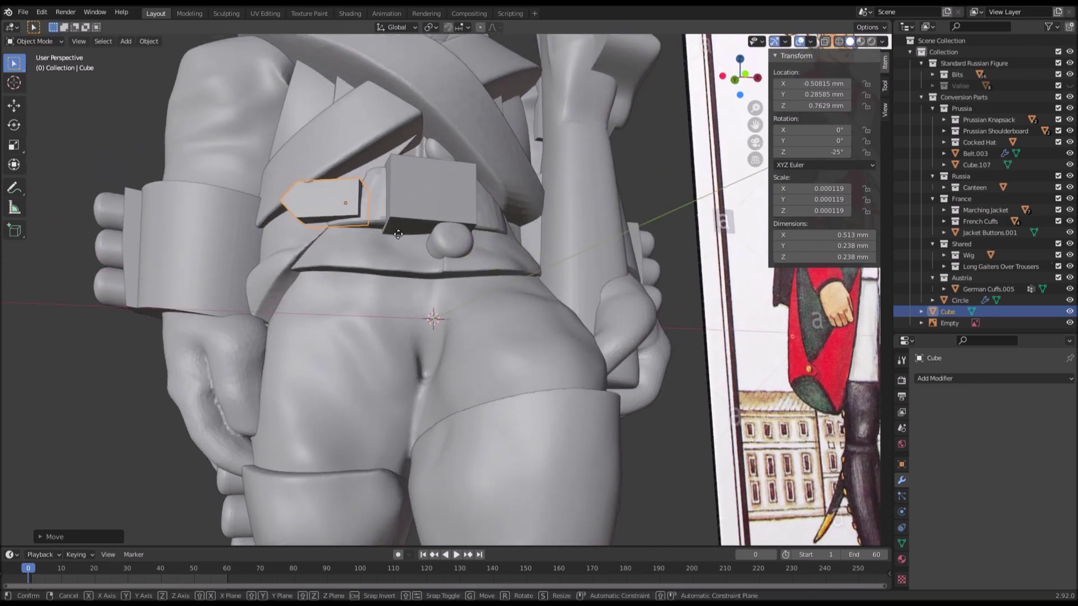
{"action": "key", "text": "z"}
{"action": "left_click", "coordinate": [387, 238]}
{"action": "key", "text": "s"}
{"action": "key", "text": "z"}
{"action": "left_click", "coordinate": [379, 234]}
{"action": "key", "text": "shift+d"}
{"action": "key", "text": "z"}
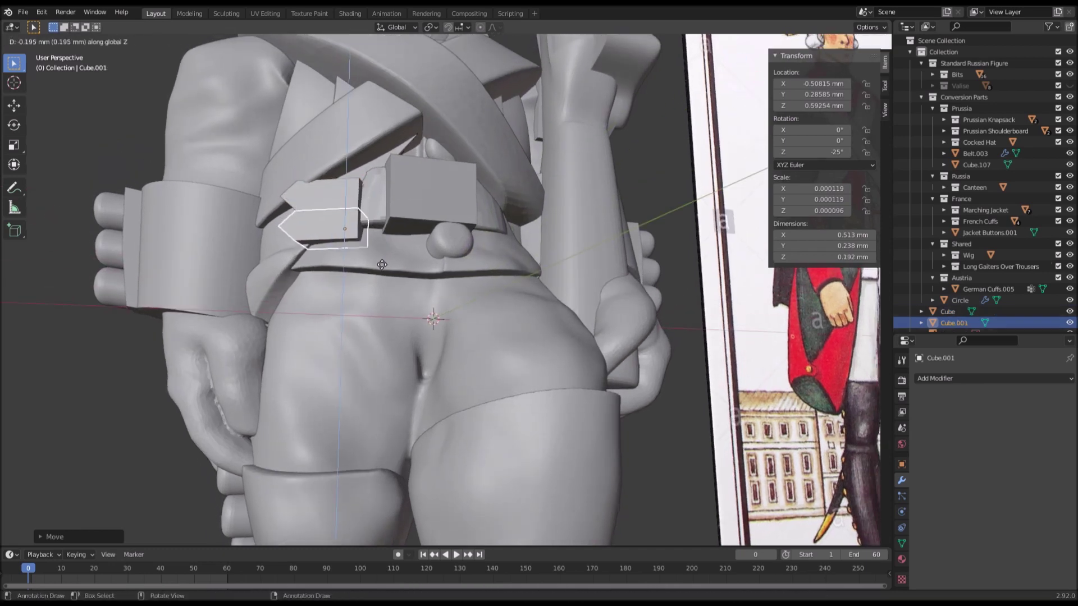
{"action": "key", "text": "Escape"}
{"action": "key", "text": "ctrl+z"}
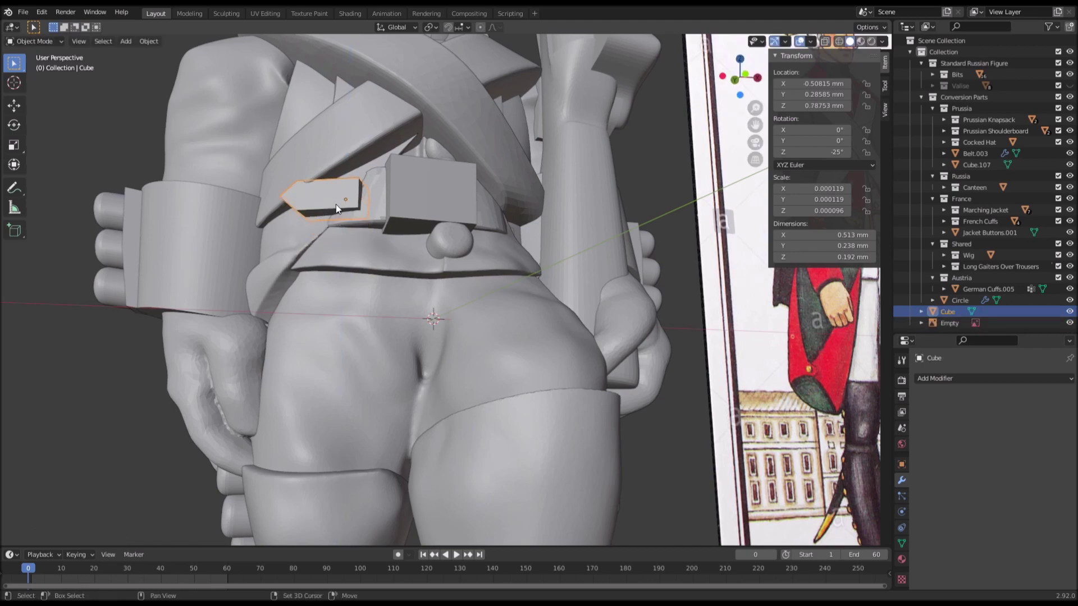
Step: Duplicate the pointed block downward along Z and offset the copy along X and Z
{"action": "key", "text": "shift+d"}
{"action": "key", "text": "z"}
{"action": "key", "text": "g"}
{"action": "key", "text": "x"}
{"action": "left_click", "coordinate": [421, 234]}
{"action": "key", "text": "g"}
{"action": "key", "text": "z"}
{"action": "left_click", "coordinate": [450, 234]}
Step: Shift the lower pointed block along Y and rotate it to fit the jacket surface
{"action": "middle_click_drag", "start_coordinate": [450, 234], "coordinate": [476, 247]}
{"action": "key", "text": "g"}
{"action": "key", "text": "y"}
{"action": "left_click", "coordinate": [471, 251]}
{"action": "key", "text": "r"}
{"action": "left_click", "coordinate": [480, 243]}
{"action": "key", "text": "g"}
{"action": "key", "text": "y"}
{"action": "right_click", "coordinate": [481, 243]}
Step: Join the two pointed blocks and add an X-axis Mirror modifier using Circular Base.005 as the mirror object
{"action": "left_click", "coordinate": [389, 140], "text": "shift"}
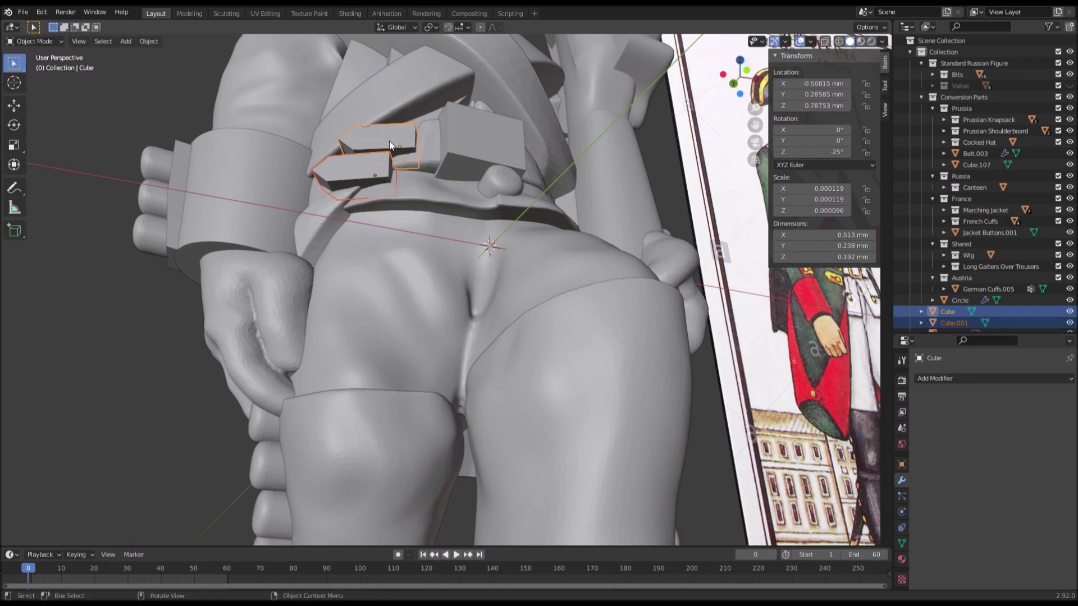
{"action": "scroll", "coordinate": [392, 149], "scroll_direction": "down", "scroll_amount": 3}
{"action": "middle_click_drag", "start_coordinate": [391, 149], "coordinate": [548, 318]}
{"action": "left_click", "coordinate": [938, 381]}
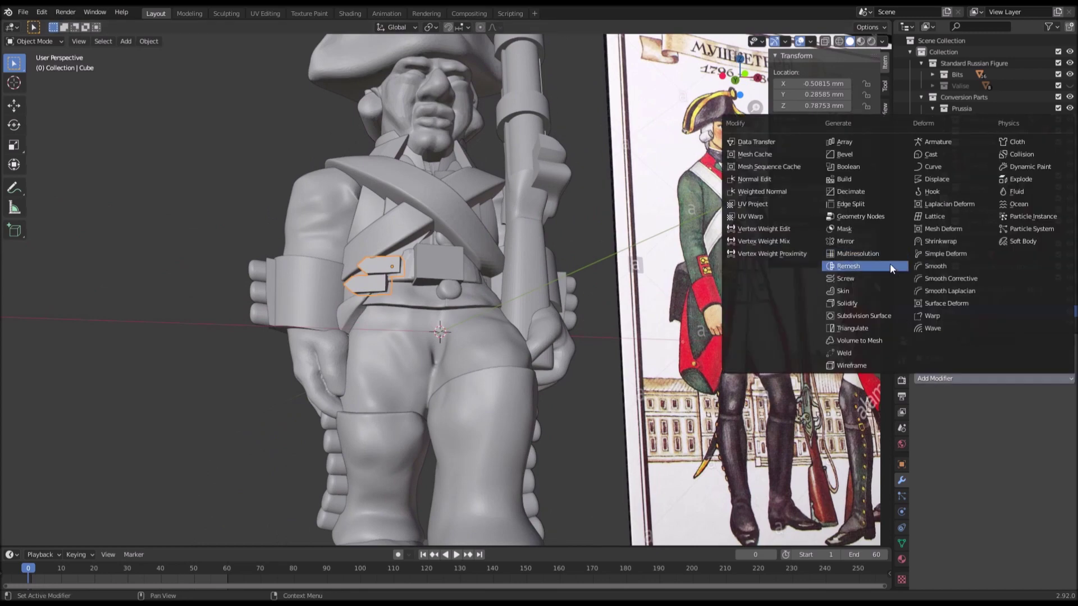
{"action": "left_click", "coordinate": [863, 241]}
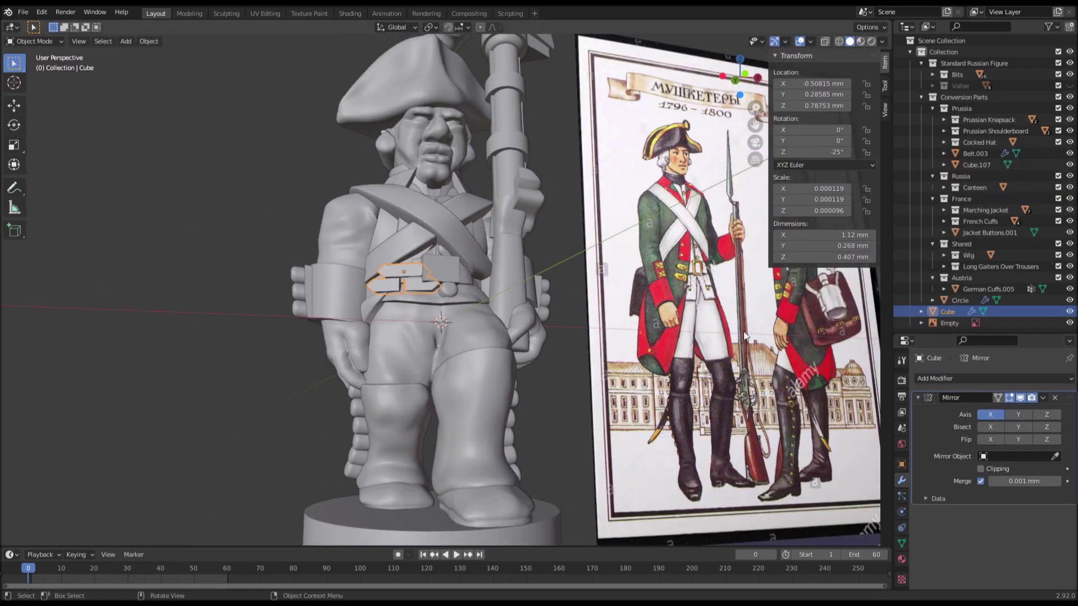
{"action": "scroll", "coordinate": [582, 282], "scroll_direction": "up", "scroll_amount": 2}
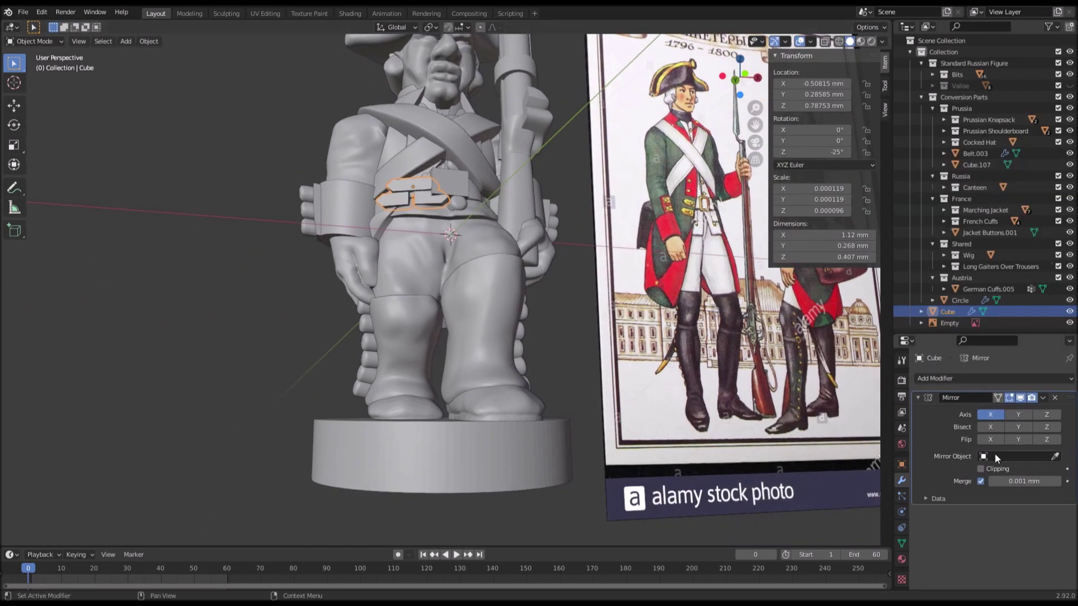
{"action": "left_click", "coordinate": [518, 455]}
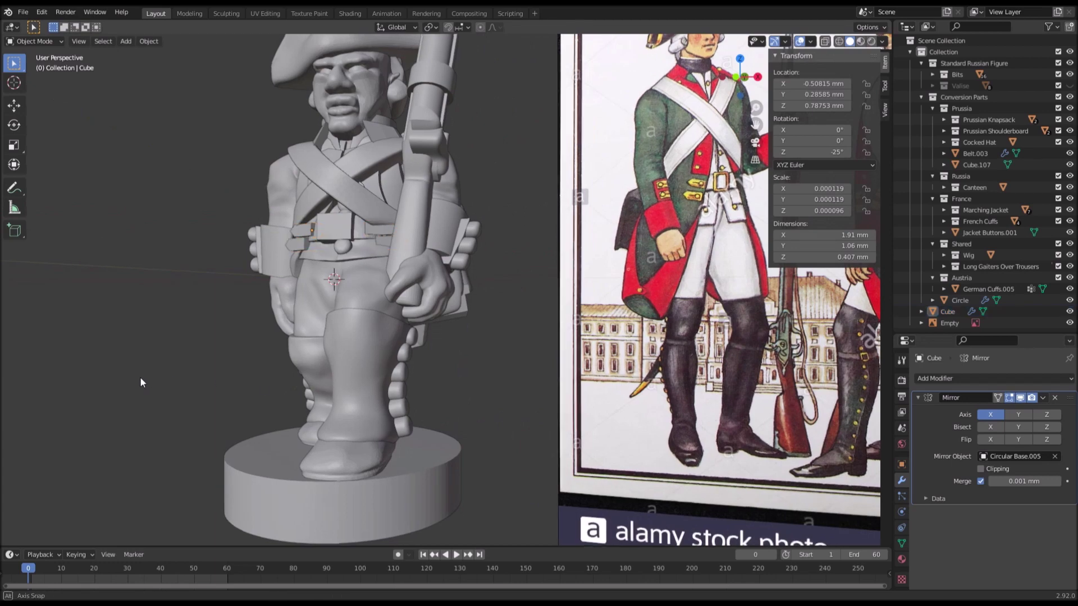
{"action": "scroll", "coordinate": [403, 260], "scroll_direction": "up", "scroll_amount": 4}
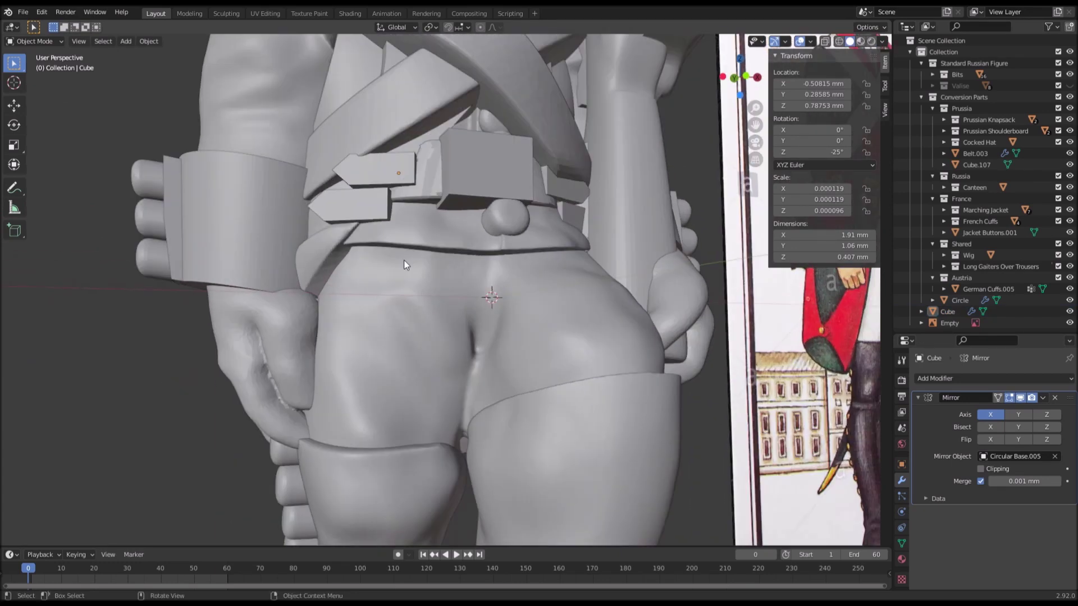
{"action": "scroll", "coordinate": [630, 270], "scroll_direction": "up", "scroll_amount": 3}
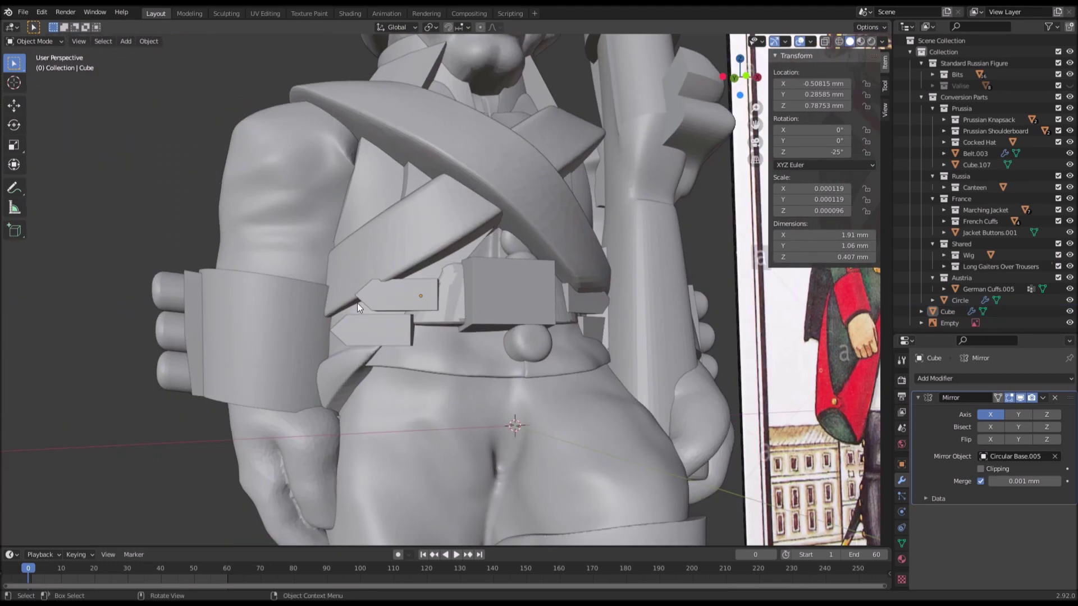
Step: Edit the waist lace mesh and shift one pointed block along X and Y while rotating it about Z toward the jacket
{"action": "left_click", "coordinate": [1042, 397]}
{"action": "key", "text": "Tab"}
{"action": "scroll", "coordinate": [436, 312], "scroll_direction": "up", "scroll_amount": 3}
{"action": "key", "text": "l"}
{"action": "middle_click_drag", "start_coordinate": [471, 303], "coordinate": [452, 234]}
{"action": "key", "text": "g"}
{"action": "key", "text": "x"}
{"action": "left_click", "coordinate": [479, 291]}
{"action": "key", "text": "g"}
{"action": "key", "text": "y"}
{"action": "left_click", "coordinate": [473, 265]}
{"action": "key", "text": "r"}
{"action": "key", "text": "z"}
{"action": "left_click", "coordinate": [479, 272]}
{"action": "key", "text": "g"}
{"action": "key", "text": "y"}
{"action": "left_click", "coordinate": [477, 273]}
Step: Rotate the pointed block about Z again and adjust its position along Y and Z against the jacket front
{"action": "key", "text": "r"}
{"action": "key", "text": "z"}
{"action": "left_click", "coordinate": [467, 279]}
{"action": "key", "text": "g"}
{"action": "key", "text": "y"}
{"action": "left_click", "coordinate": [416, 239]}
{"action": "key", "text": "g"}
{"action": "key", "text": "y"}
{"action": "left_click", "coordinate": [440, 207]}
{"action": "key", "text": "g"}
{"action": "key", "text": "z"}
{"action": "left_click", "coordinate": [446, 252]}
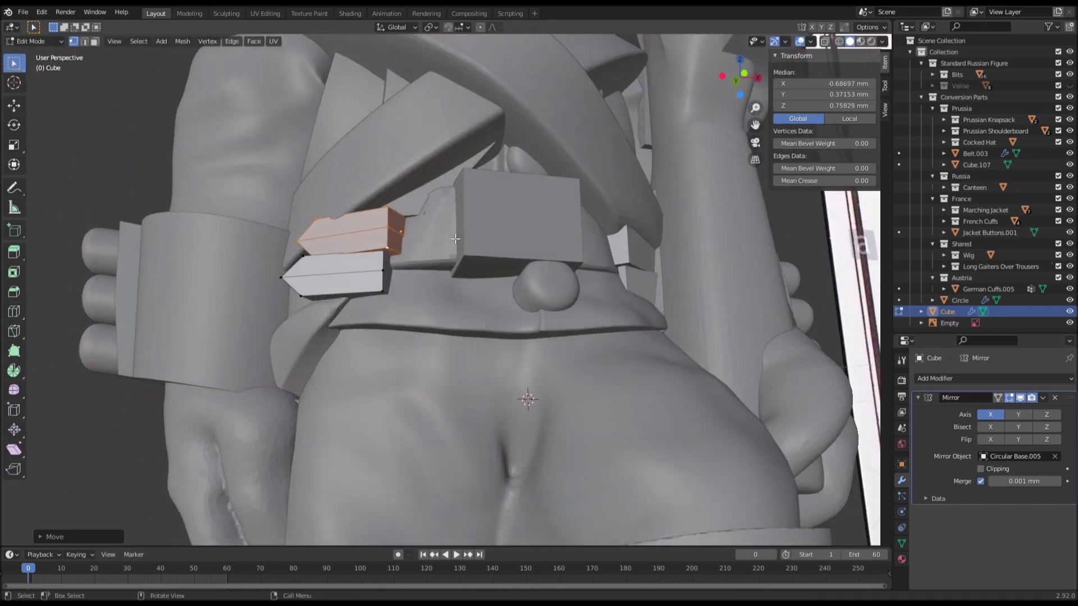
Step: Shift the upper pointed block, rotate it slightly about Z and move it along Y to seat it
{"action": "key", "text": "g"}
{"action": "left_click", "coordinate": [452, 234]}
{"action": "key", "text": "r"}
{"action": "key", "text": "x"}
{"action": "key", "text": "z"}
{"action": "left_click", "coordinate": [446, 239]}
{"action": "key", "text": "g"}
{"action": "key", "text": "y"}
{"action": "left_click", "coordinate": [447, 246]}
Step: Select the whole lower pointed block and reposition it along Z, X and Y beneath the upper one
{"action": "left_click", "coordinate": [395, 272]}
{"action": "key", "text": "l"}
{"action": "key", "text": "g"}
{"action": "key", "text": "z"}
{"action": "left_click", "coordinate": [465, 309]}
{"action": "key", "text": "g"}
{"action": "key", "text": "x"}
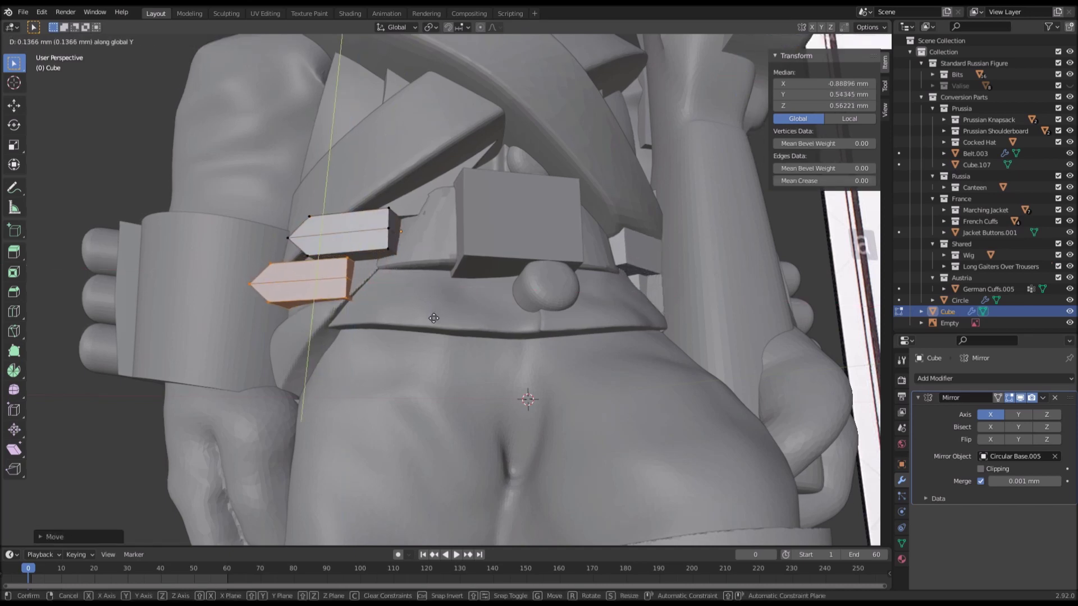
Step: Select the whole upper pointed block and slide it outward horizontally, away from the belt buckle
{"action": "left_click", "coordinate": [387, 230]}
{"action": "left_click", "coordinate": [388, 230]}
{"action": "key", "text": "ctrl+l"}
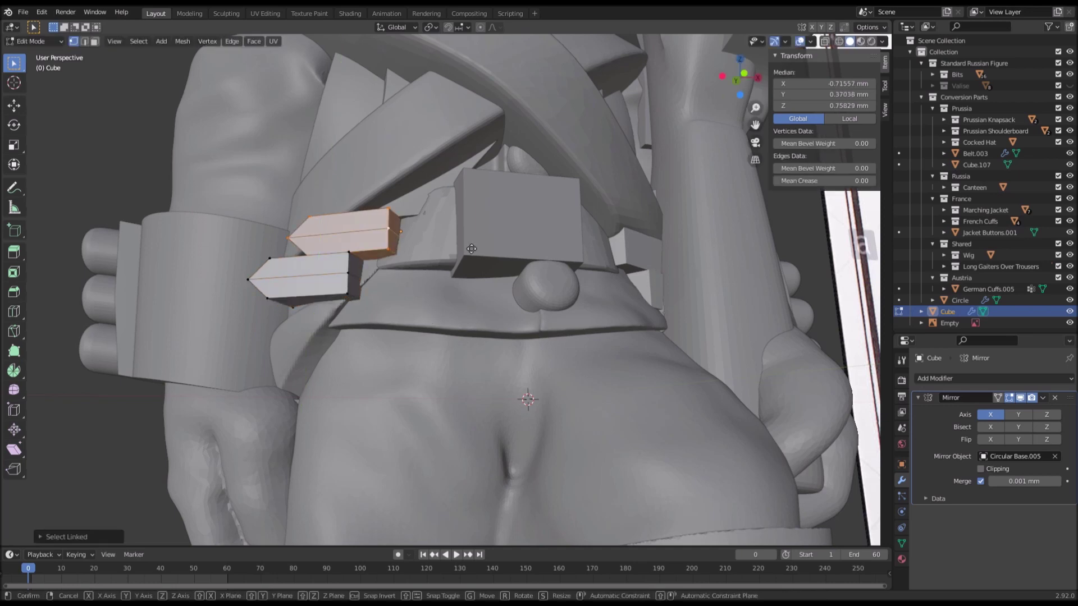
{"action": "key", "text": "g"}
{"action": "left_click", "coordinate": [454, 251]}
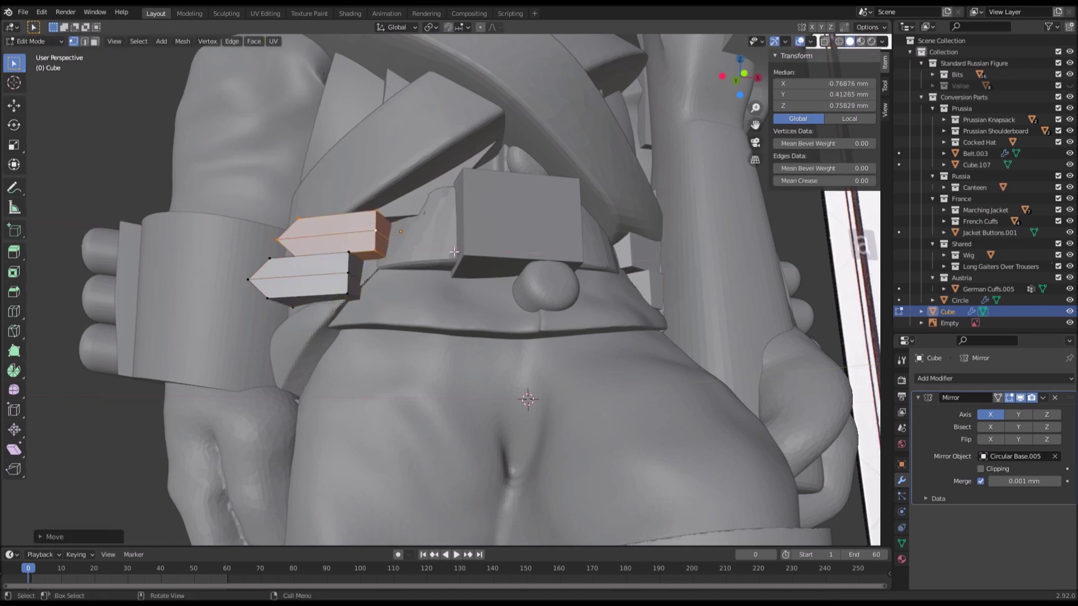
Step: Rotate the lower pointed block about Z and shift it along X and Y to line up with the upper block
{"action": "left_click", "coordinate": [346, 280]}
{"action": "key", "text": "ctrl+l"}
{"action": "middle_click_drag", "start_coordinate": [417, 280], "coordinate": [435, 281]}
{"action": "key", "text": "r"}
{"action": "key", "text": "z"}
{"action": "left_click", "coordinate": [443, 284]}
{"action": "key", "text": "g"}
{"action": "key", "text": "x"}
{"action": "left_click", "coordinate": [452, 285]}
{"action": "key", "text": "g"}
{"action": "key", "text": "y"}
{"action": "left_click", "coordinate": [462, 282]}
{"action": "key", "text": "g"}
{"action": "key", "text": "x"}
{"action": "left_click", "coordinate": [464, 284]}
{"action": "key", "text": "g"}
{"action": "key", "text": "x"}
{"action": "left_click", "coordinate": [470, 284]}
Step: Give the lower pointed block a final Z rotation and Y and X offset, and finish editing the lace mesh
{"action": "middle_click_drag", "start_coordinate": [469, 285], "coordinate": [440, 308]}
{"action": "key", "text": "r"}
{"action": "key", "text": "z"}
{"action": "left_click", "coordinate": [444, 322]}
{"action": "key", "text": "g"}
{"action": "key", "text": "y"}
{"action": "left_click", "coordinate": [456, 343]}
{"action": "key", "text": "g"}
{"action": "key", "text": "x"}
{"action": "left_click", "coordinate": [469, 341]}
{"action": "key", "text": "Tab"}
{"action": "scroll", "coordinate": [469, 340], "scroll_direction": "down", "scroll_amount": 5}
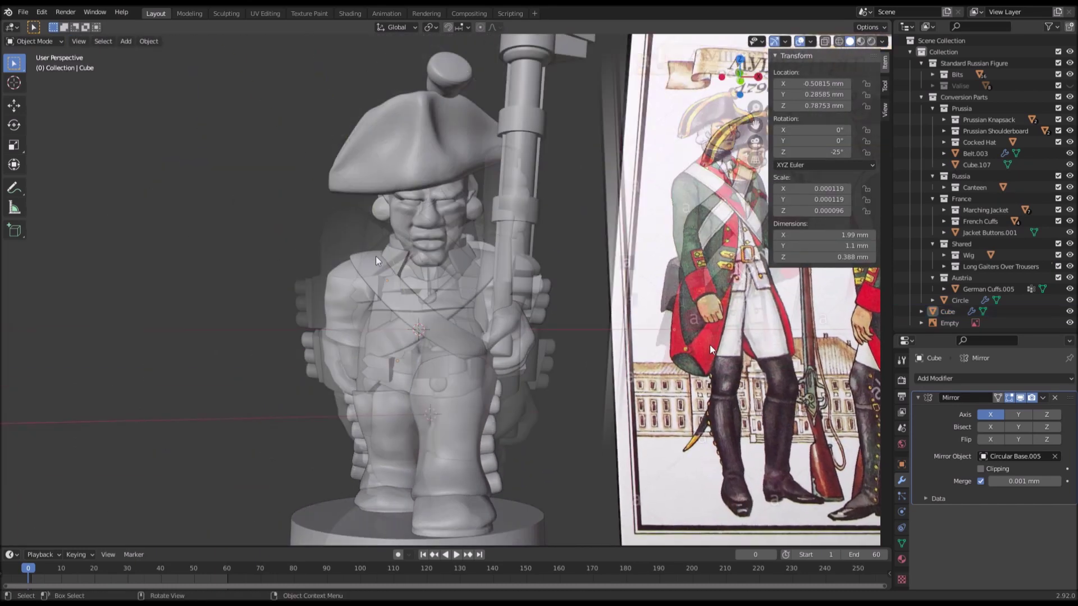
Step: Open the collar mesh for editing and select the vertex at its front upper corner
{"action": "left_click", "coordinate": [392, 259]}
{"action": "mouse_move", "coordinate": [392, 258]}
{"action": "middle_mouse_down"}
{"action": "mouse_move", "coordinate": [427, 257]}
{"action": "mouse_move", "coordinate": [440, 243]}
{"action": "mouse_move", "coordinate": [382, 247]}
{"action": "middle_mouse_up"}
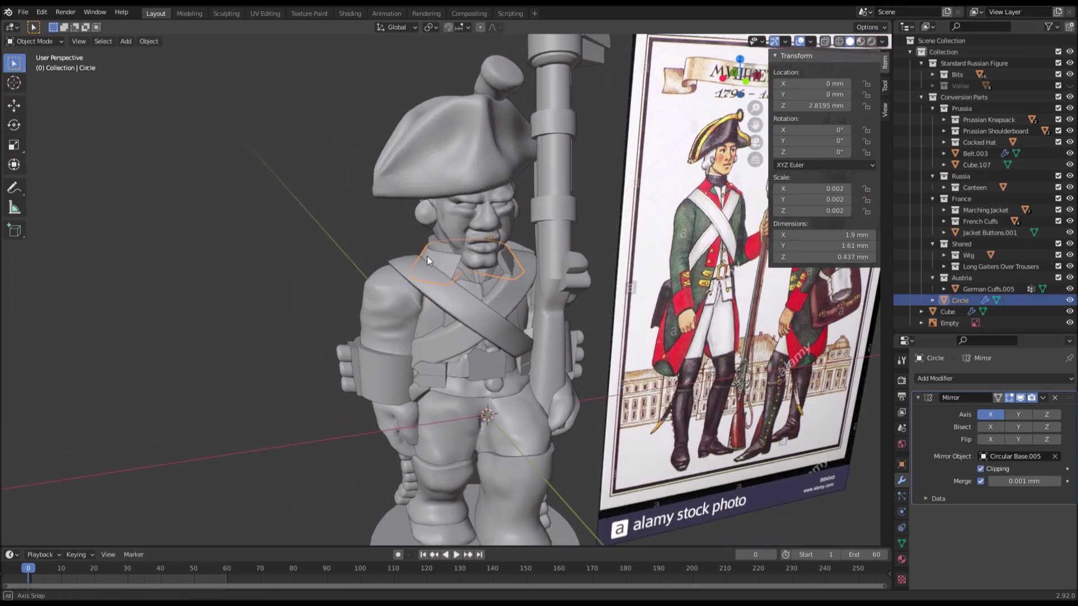
{"action": "scroll", "coordinate": [440, 243], "scroll_direction": "up", "scroll_amount": 3}
{"action": "key", "text": "Tab"}
{"action": "key", "text": "shift+z"}
{"action": "left_click_drag", "start_coordinate": [276, 143], "coordinate": [470, 209]}
{"action": "key", "text": "alt+z"}
{"action": "scroll", "coordinate": [581, 230], "scroll_direction": "up", "scroll_amount": 5}
{"action": "middle_click_drag", "start_coordinate": [545, 216], "coordinate": [543, 230]}
{"action": "key", "text": "Tab"}
{"action": "key", "text": "Tab"}
{"action": "middle_click_drag", "start_coordinate": [433, 259], "coordinate": [417, 268]}
{"action": "left_click", "coordinate": [238, 262]}
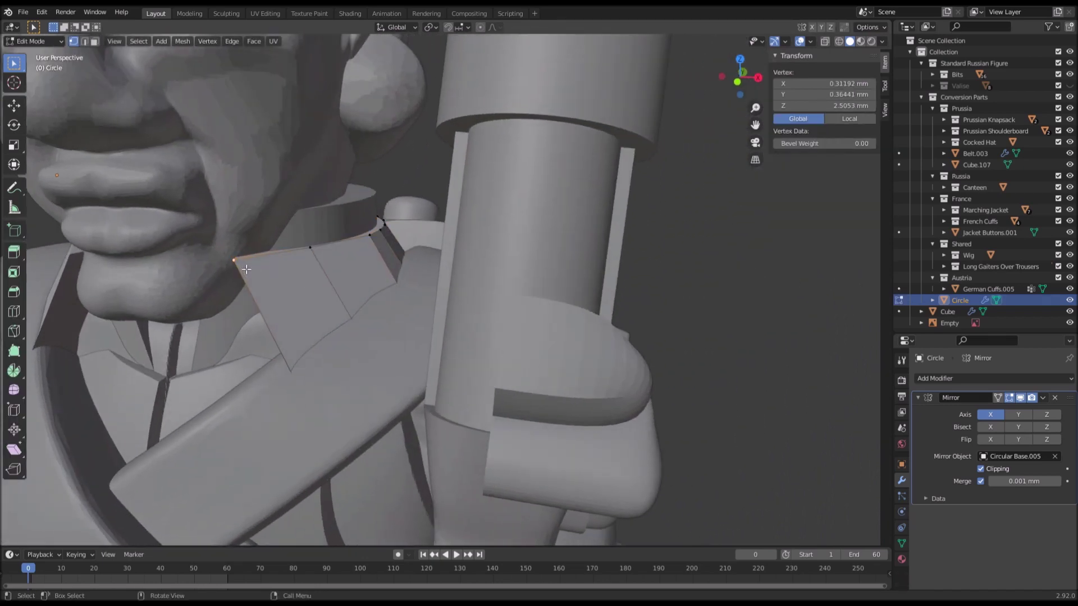
Step: Try to select the collar's upper edge vertices as a shortest path in wireframe view
{"action": "key", "text": "shift+z"}
{"action": "key", "text": "a"}
{"action": "middle_click_drag", "start_coordinate": [240, 252], "coordinate": [272, 253]}
{"action": "left_click", "coordinate": [276, 253]}
{"action": "left_click", "coordinate": [294, 300], "text": "ctrl"}
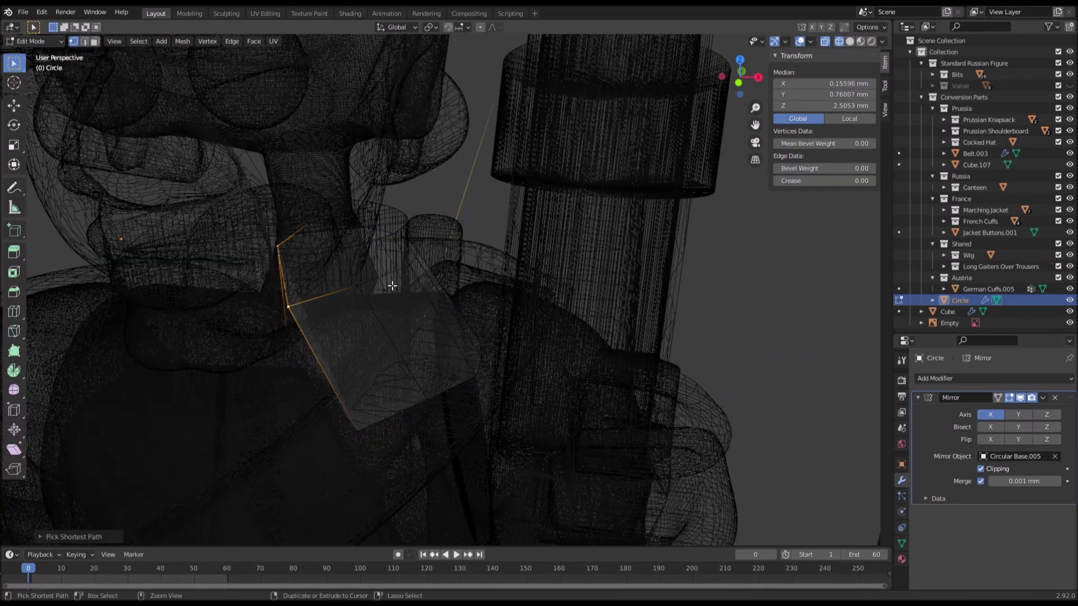
{"action": "left_click", "coordinate": [402, 241], "text": "ctrl"}
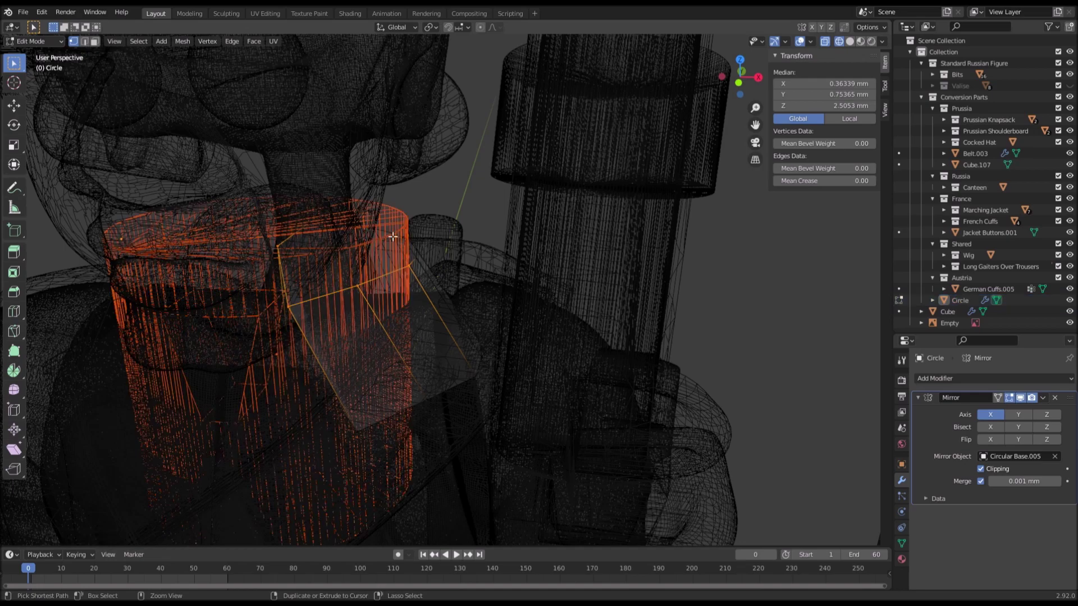
{"action": "key", "text": "shift+z"}
{"action": "scroll", "coordinate": [561, 245], "scroll_direction": "down", "scroll_amount": 4}
{"action": "key", "text": "Tab"}
{"action": "left_click", "coordinate": [404, 318]}
{"action": "key", "text": "Tab"}
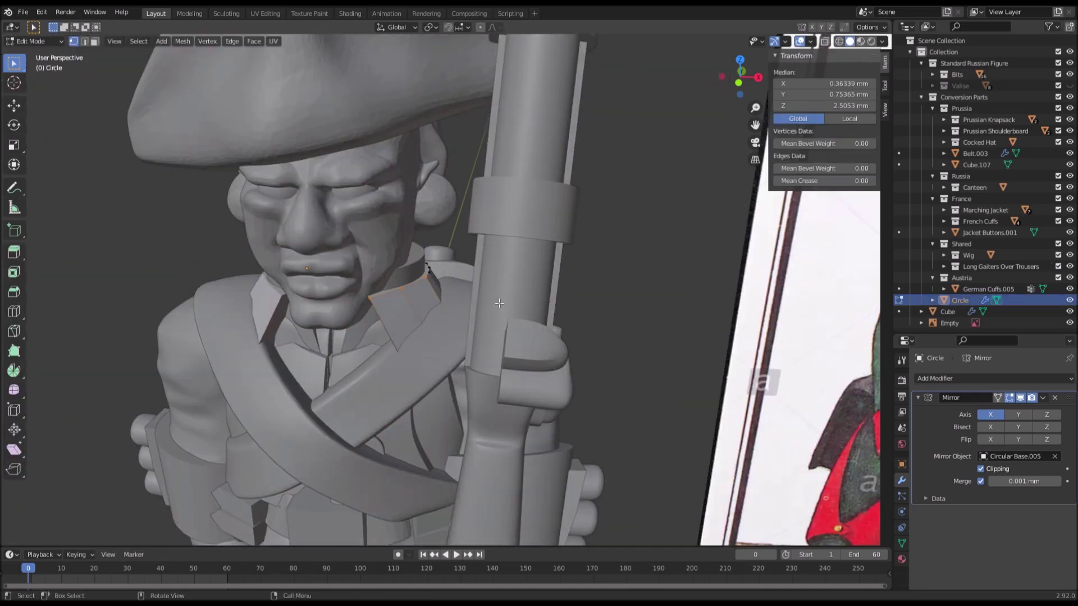
Step: Use edge selection to pick the collar's whole upper edge and apply full crease to it
{"action": "key", "text": "shift+z"}
{"action": "scroll", "coordinate": [308, 308], "scroll_direction": "up", "scroll_amount": 2}
{"action": "scroll", "coordinate": [325, 281], "scroll_direction": "up", "scroll_amount": 4}
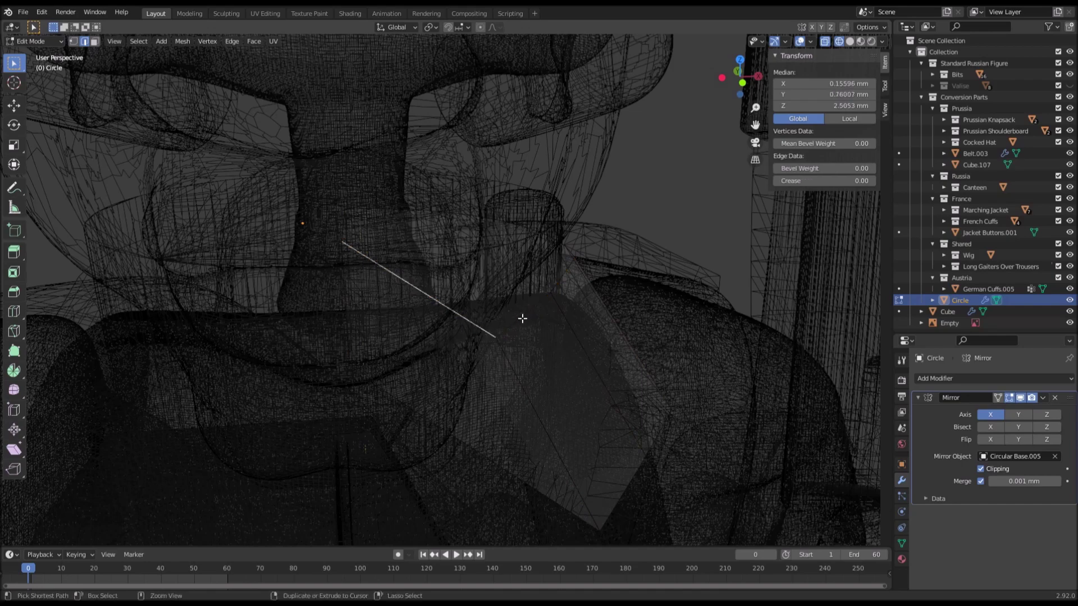
{"action": "key", "text": "shift+z"}
{"action": "left_click", "coordinate": [544, 315]}
{"action": "left_click", "coordinate": [536, 318], "text": "ctrl"}
{"action": "middle_click_drag", "start_coordinate": [536, 318], "coordinate": [558, 325]}
{"action": "middle_click_drag", "start_coordinate": [559, 326], "coordinate": [507, 344]}
{"action": "scroll", "coordinate": [419, 326], "scroll_direction": "up", "scroll_amount": 3}
{"action": "mouse_move", "coordinate": [296, 246]}
{"action": "middle_mouse_down", "text": "shift"}
{"action": "mouse_move", "coordinate": [419, 326]}
{"action": "mouse_move", "coordinate": [410, 259]}
{"action": "middle_mouse_up", "text": "shift"}
{"action": "left_click", "coordinate": [289, 301], "text": "ctrl"}
{"action": "left_click", "coordinate": [409, 243], "text": "ctrl"}
{"action": "key", "text": "z"}
{"action": "left_click", "coordinate": [253, 262]}
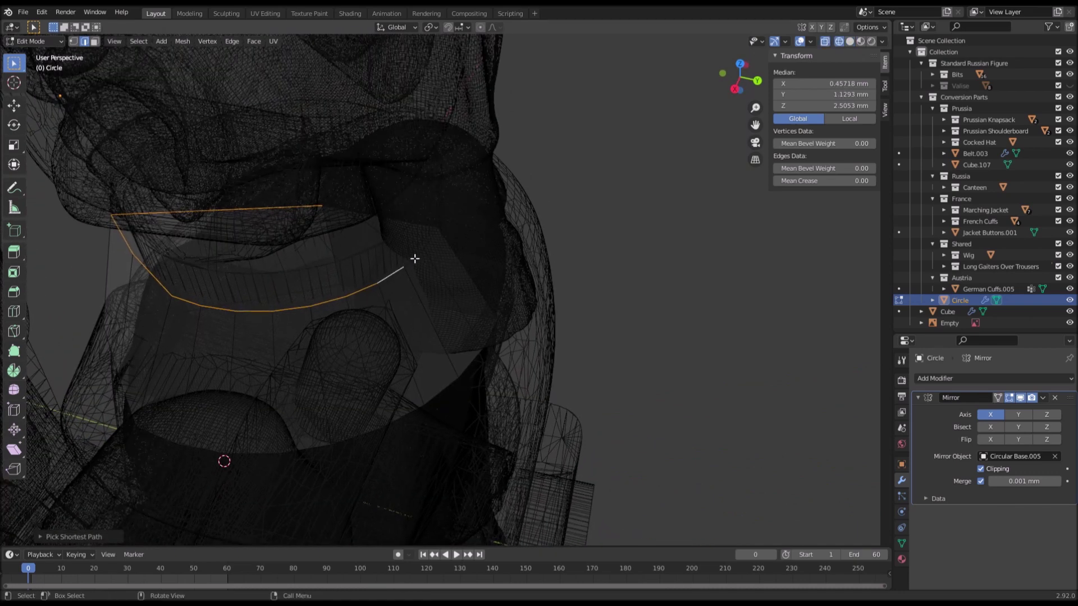
{"action": "key", "text": "z"}
{"action": "left_click", "coordinate": [325, 221]}
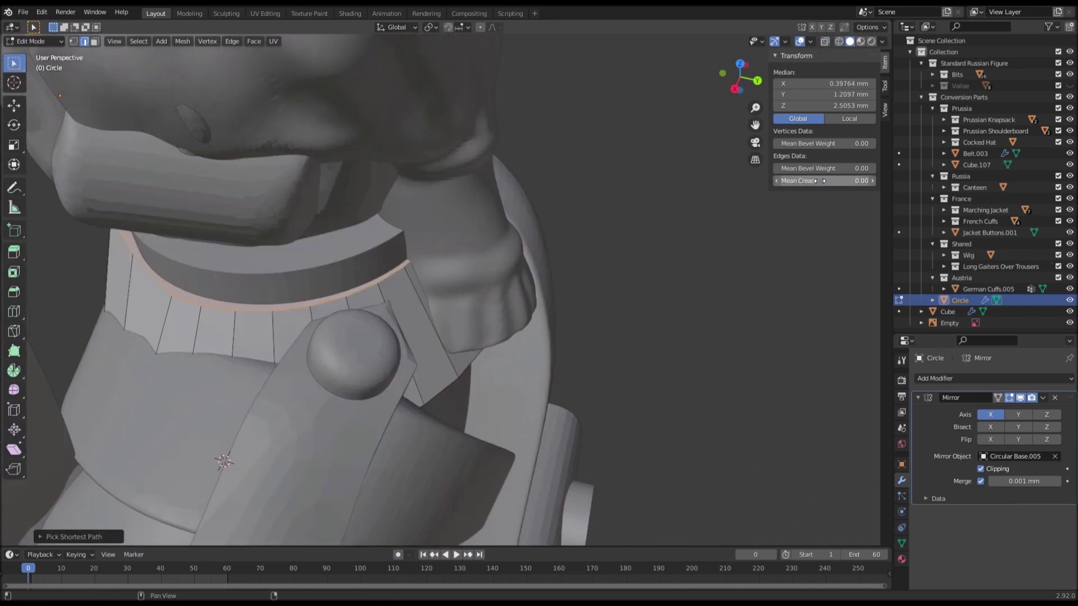
{"action": "key", "text": "Return"}
Step: Select the collar's lower edge and front edge and set their Mean Crease to 1.00
{"action": "middle_click_drag", "start_coordinate": [528, 332], "coordinate": [493, 313]}
{"action": "key", "text": "z"}
{"action": "left_click", "coordinate": [433, 325]}
{"action": "left_click", "coordinate": [463, 326]}
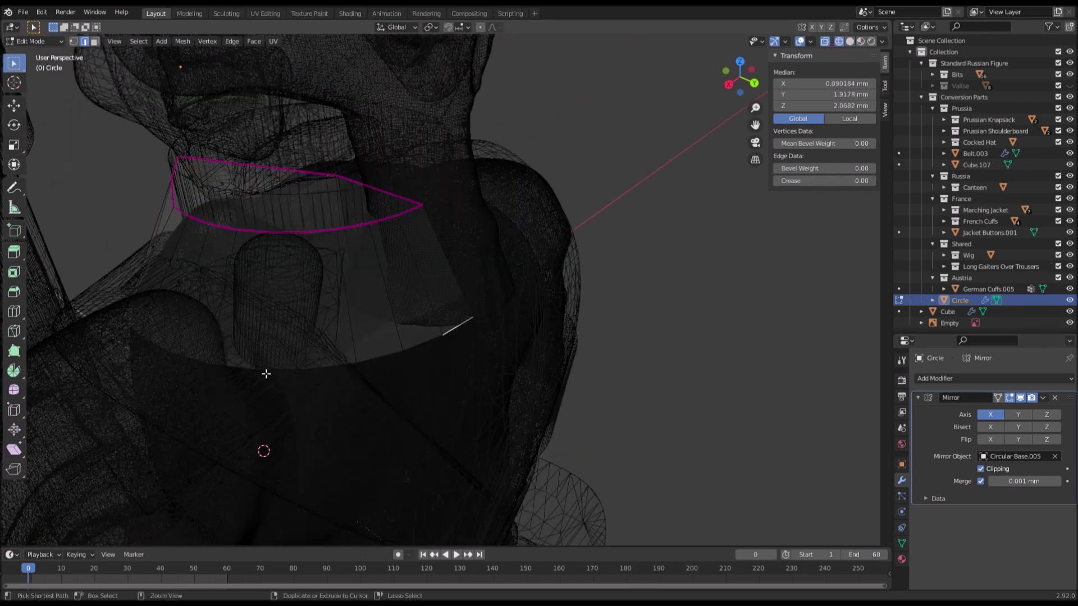
{"action": "key", "text": "z"}
{"action": "left_click", "coordinate": [343, 372]}
{"action": "middle_click_drag", "start_coordinate": [393, 359], "coordinate": [528, 348]}
{"action": "scroll", "coordinate": [539, 345], "scroll_direction": "down", "scroll_amount": 4}
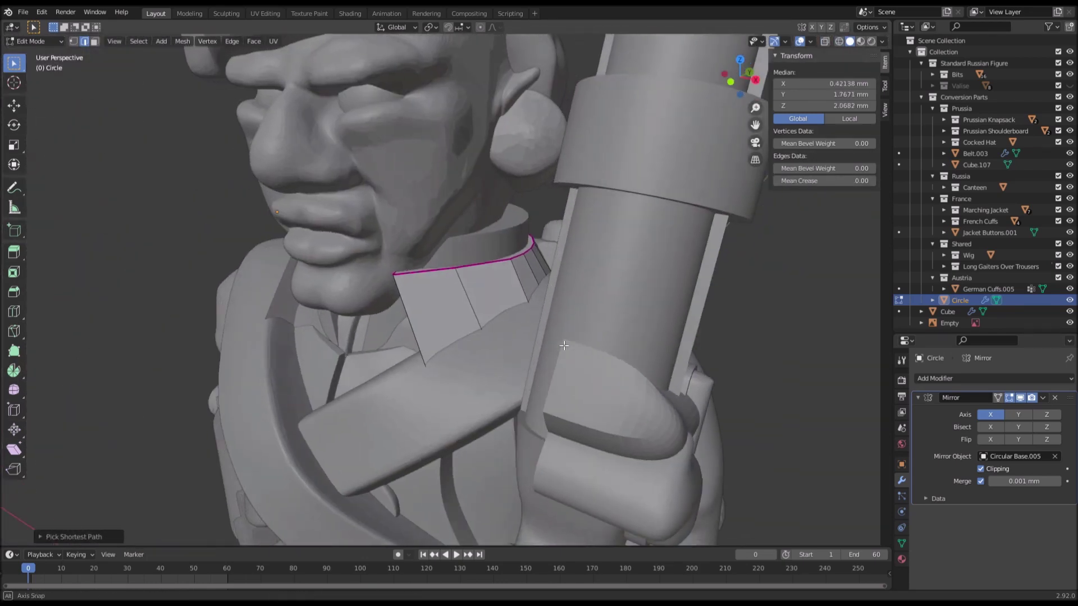
{"action": "key", "text": "z"}
{"action": "left_click", "coordinate": [471, 348]}
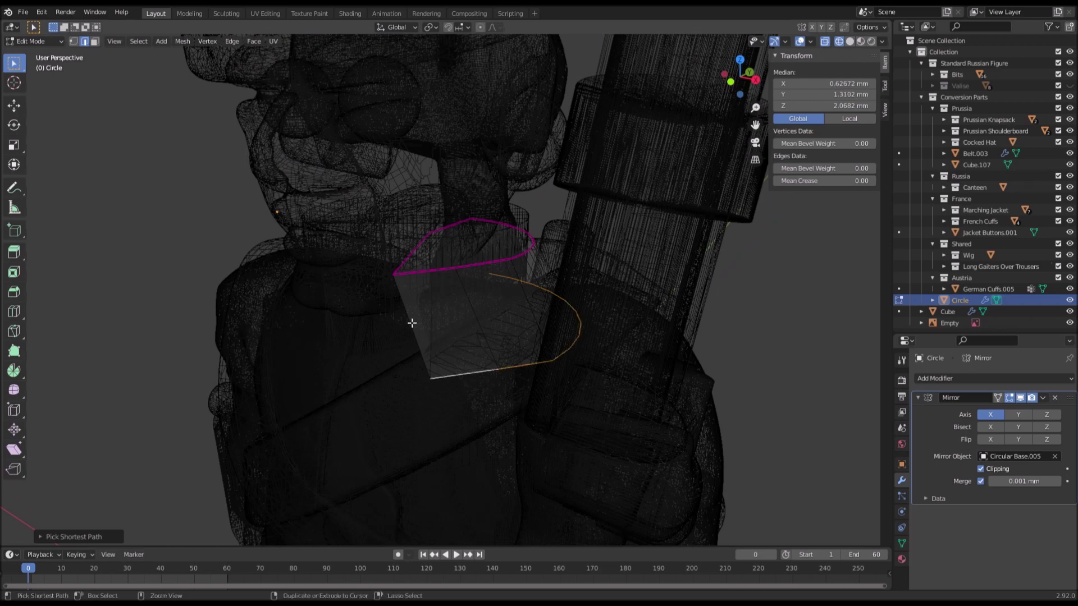
{"action": "key", "text": "shift+z"}
{"action": "middle_click_drag", "start_coordinate": [411, 322], "coordinate": [605, 328]}
{"action": "key", "text": "shift+z"}
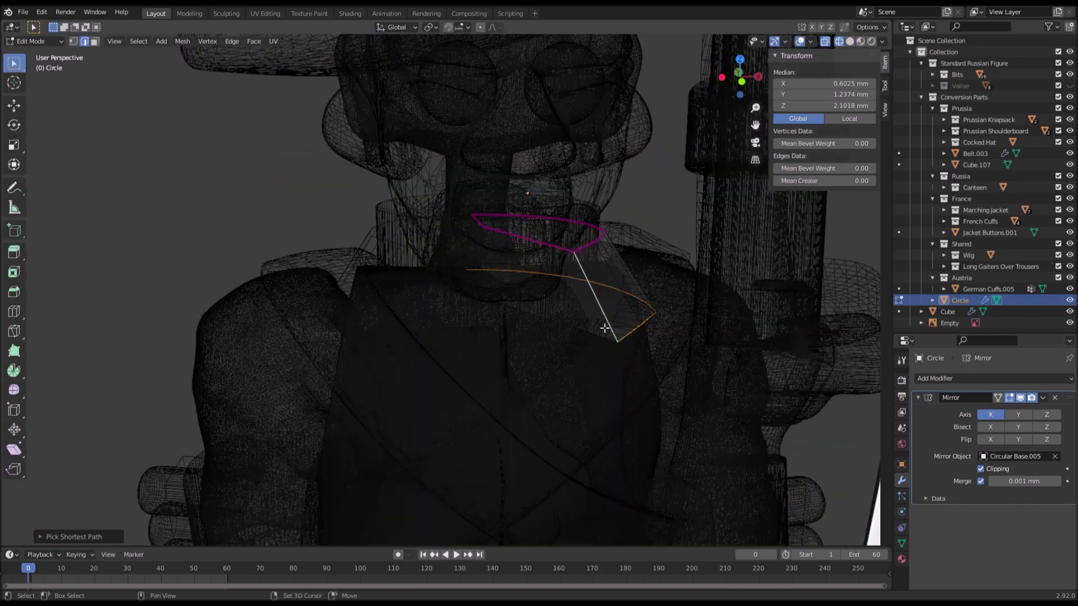
{"action": "key", "text": "shift+z"}
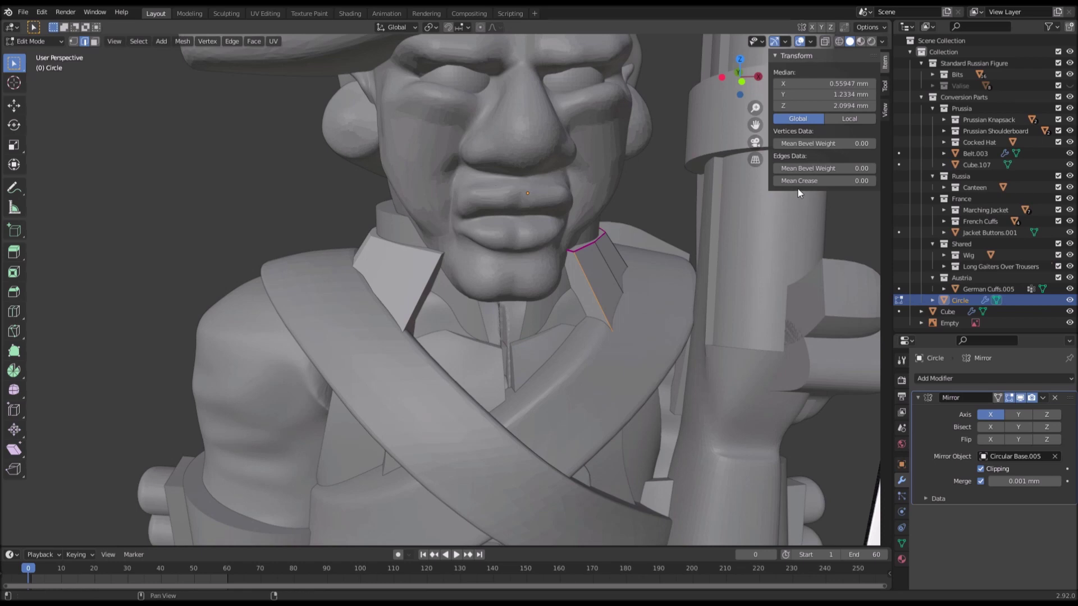
{"action": "middle_click_drag", "start_coordinate": [691, 235], "coordinate": [676, 239], "text": "shift"}
{"action": "scroll", "coordinate": [577, 257], "scroll_direction": "up", "scroll_amount": 4}
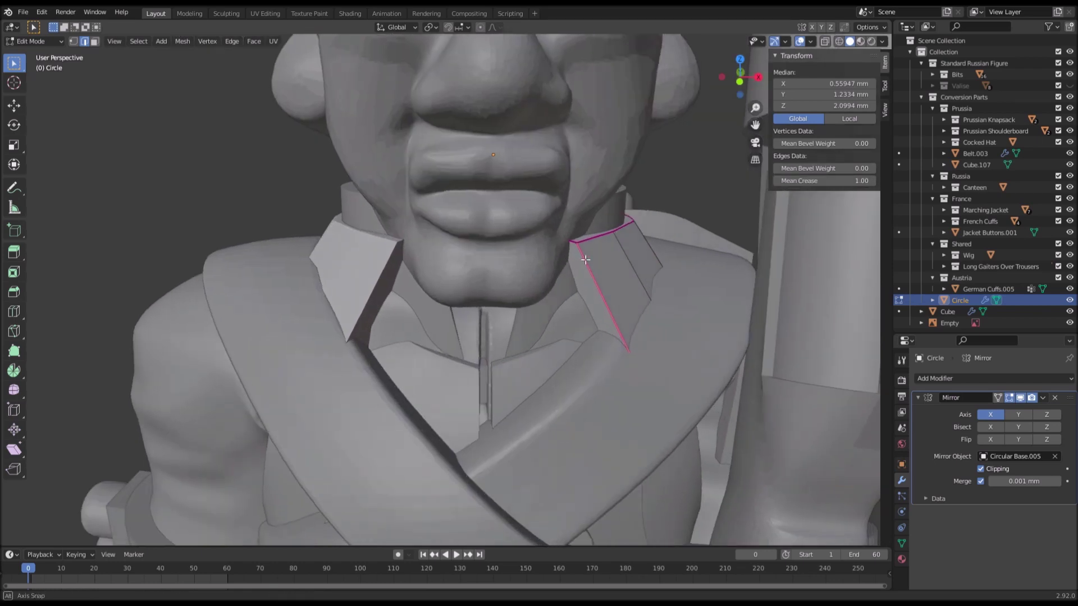
Step: Return to Object Mode and add a level 2 Subdivision modifier to the collar
{"action": "scroll", "coordinate": [577, 257], "scroll_direction": "up", "scroll_amount": 1}
{"action": "key", "text": "Tab"}
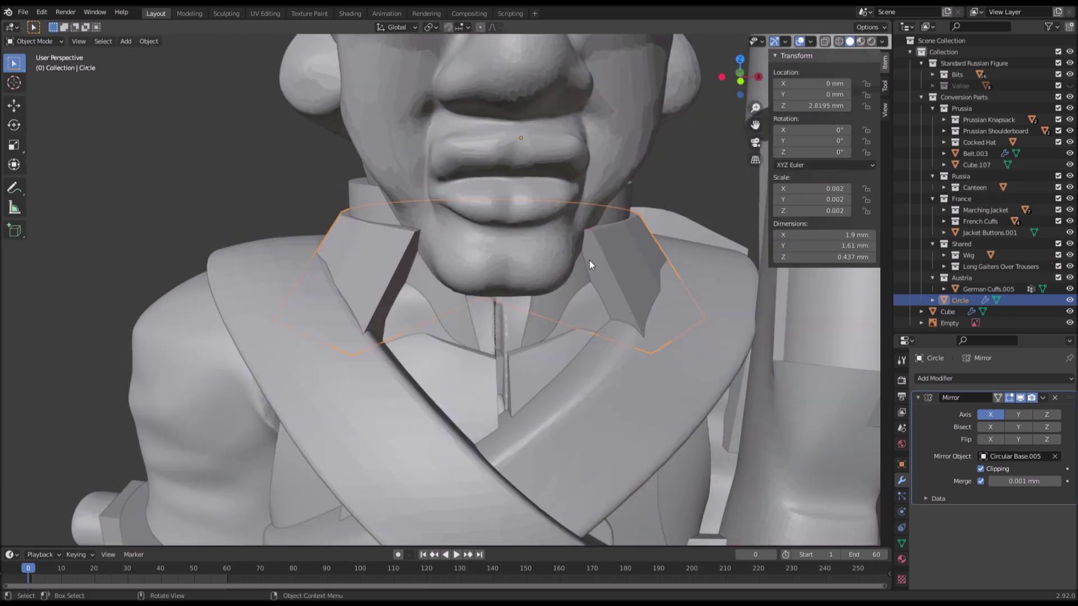
{"action": "scroll", "coordinate": [461, 292], "scroll_direction": "up", "scroll_amount": 5}
{"action": "scroll", "coordinate": [460, 296], "scroll_direction": "down", "scroll_amount": 3}
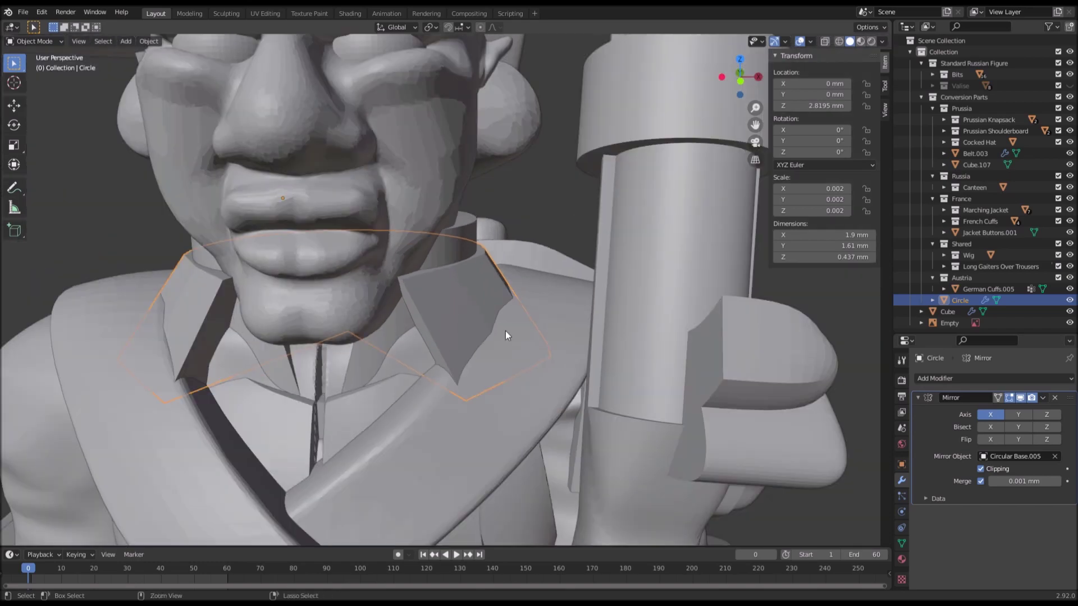
{"action": "key", "text": "ctrl+2"}
{"action": "mouse_move", "coordinate": [505, 331]}
{"action": "middle_mouse_down"}
{"action": "mouse_move", "coordinate": [409, 356]}
{"action": "mouse_move", "coordinate": [335, 356]}
{"action": "mouse_move", "coordinate": [393, 368]}
{"action": "mouse_move", "coordinate": [335, 349]}
{"action": "mouse_move", "coordinate": [523, 332]}
{"action": "mouse_move", "coordinate": [735, 350]}
{"action": "mouse_move", "coordinate": [772, 308]}
{"action": "mouse_move", "coordinate": [512, 332]}
{"action": "middle_mouse_up"}
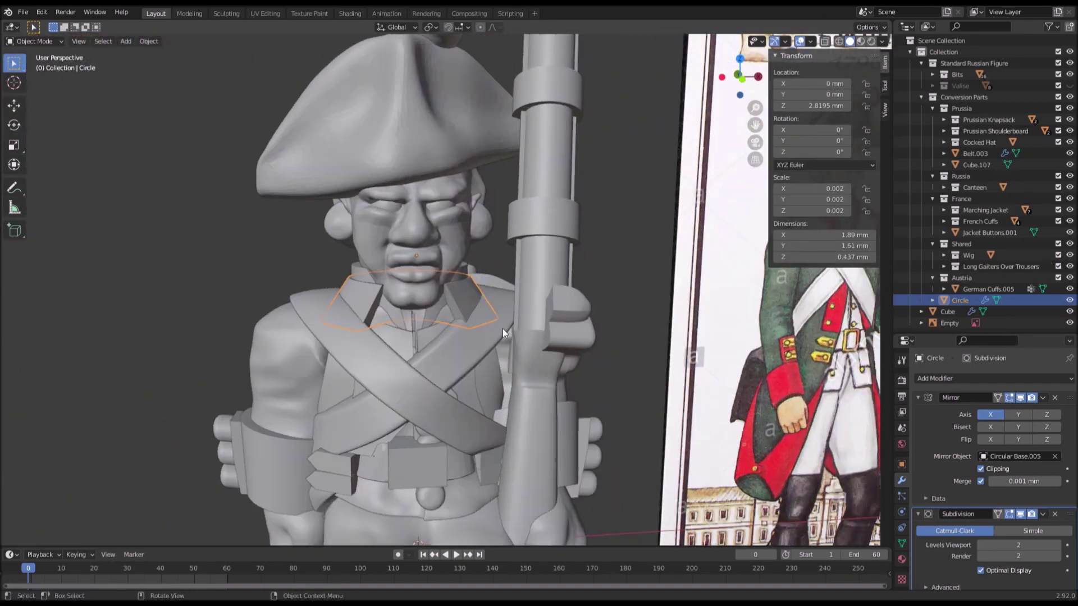
Step: Select the collar and convert it to a mesh, making its Mirror and Subdivision modifiers permanent
{"action": "scroll", "coordinate": [512, 332], "scroll_direction": "down", "scroll_amount": 4}
{"action": "left_click", "coordinate": [288, 260]}
{"action": "middle_click_drag", "start_coordinate": [288, 259], "coordinate": [272, 241]}
{"action": "scroll", "coordinate": [272, 241], "scroll_direction": "up", "scroll_amount": 4}
{"action": "left_click", "coordinate": [458, 268]}
{"action": "middle_click_drag", "start_coordinate": [458, 269], "coordinate": [623, 292]}
{"action": "scroll", "coordinate": [502, 277], "scroll_direction": "up", "scroll_amount": 1}
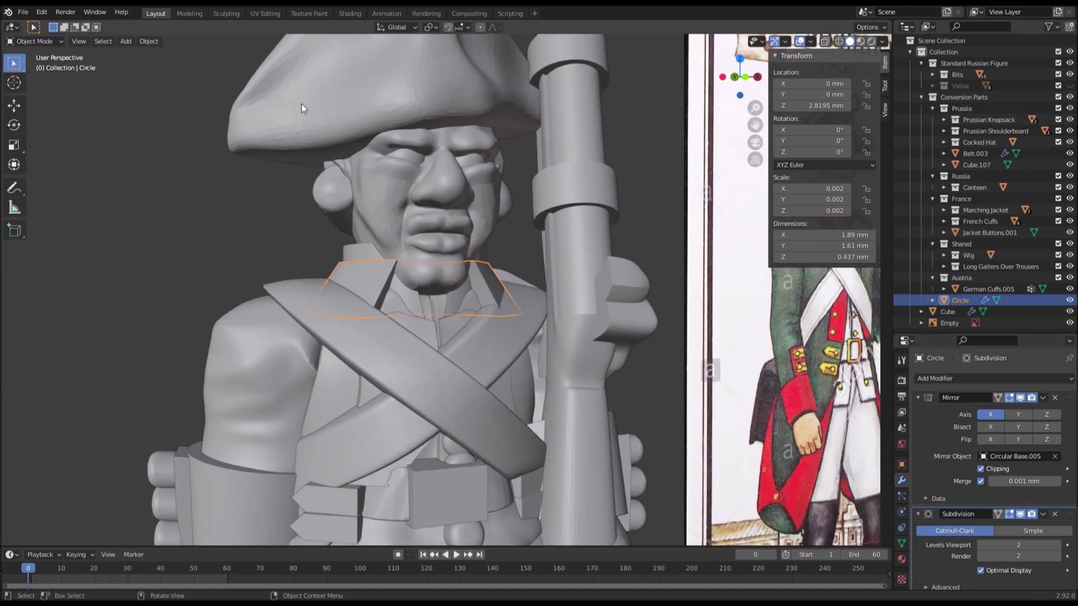
{"action": "left_click", "coordinate": [157, 43]}
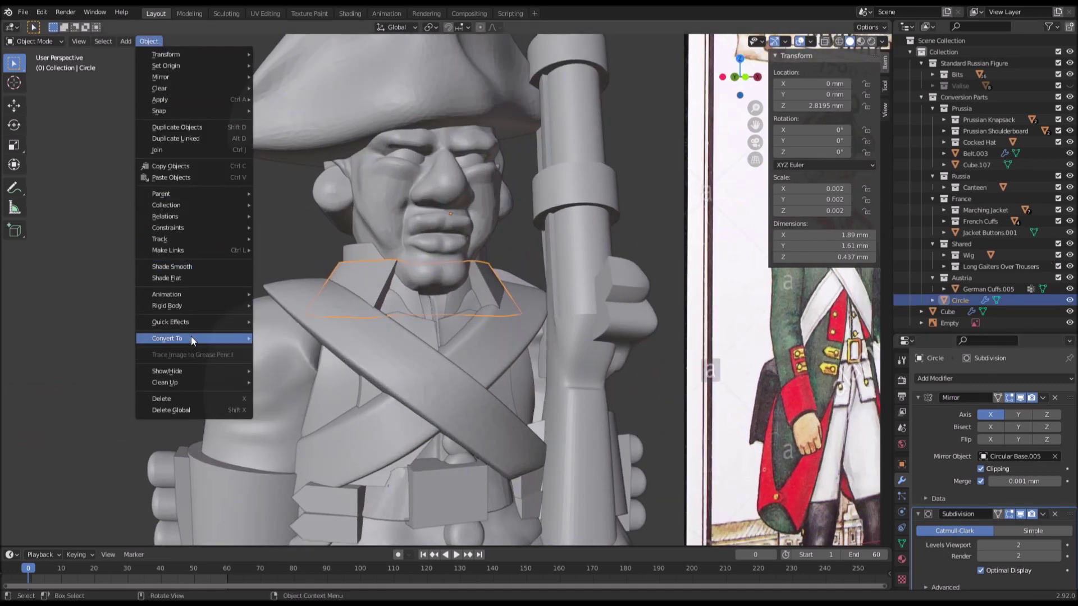
{"action": "mouse_move", "coordinate": [190, 340]}
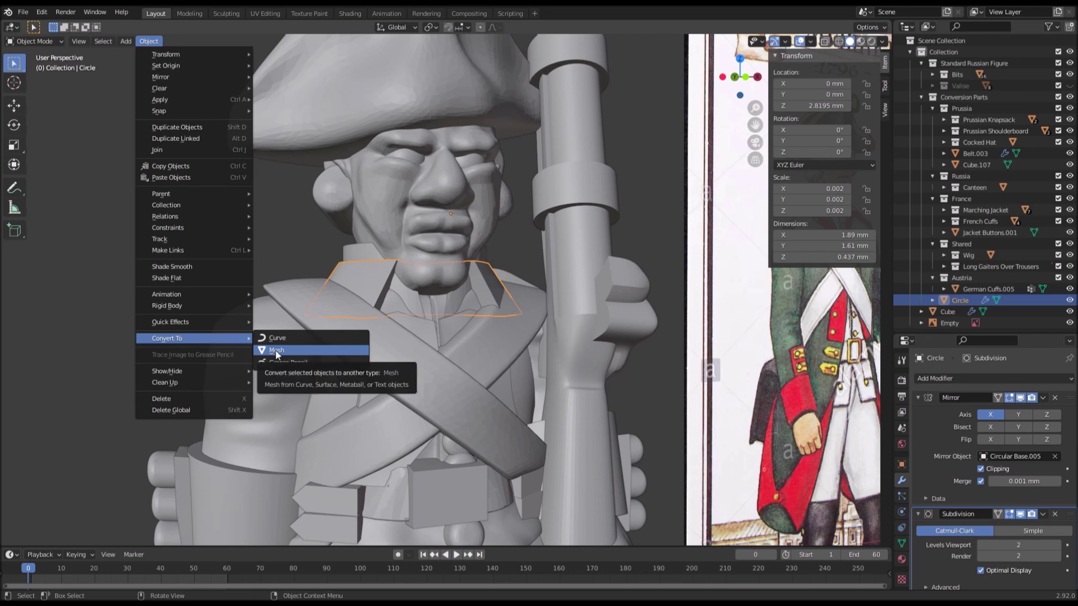
{"action": "left_click", "coordinate": [155, 44]}
{"action": "mouse_move", "coordinate": [189, 341]}
{"action": "left_click", "coordinate": [309, 356]}
Step: Switch to the Sculpting workspace with the converted collar selected
{"action": "middle_click_drag", "start_coordinate": [312, 357], "coordinate": [391, 235]}
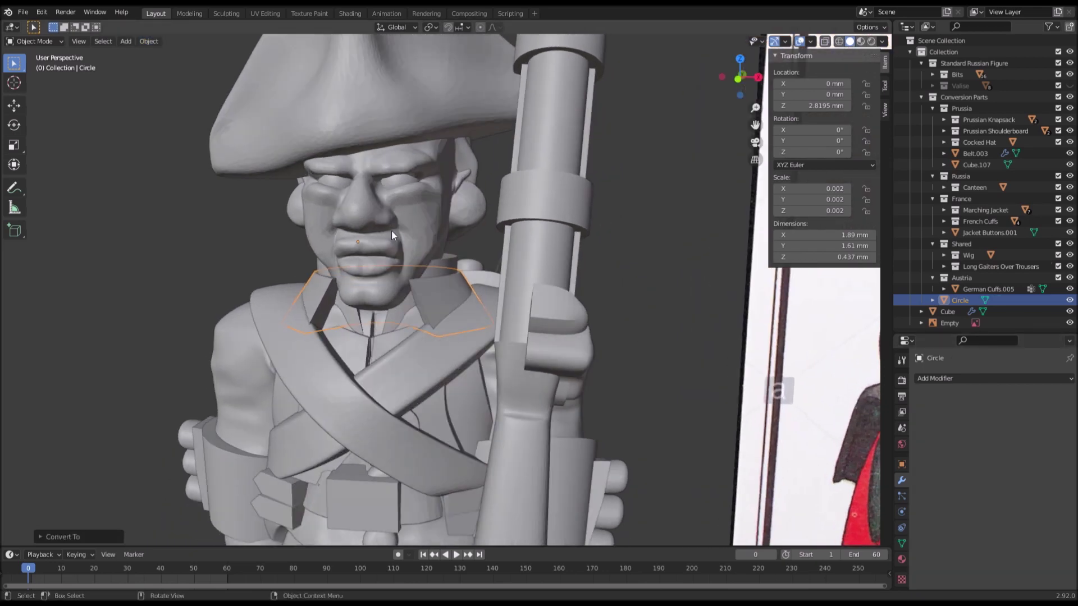
{"action": "left_click", "coordinate": [226, 14]}
{"action": "scroll", "coordinate": [429, 301], "scroll_direction": "up", "scroll_amount": 5}
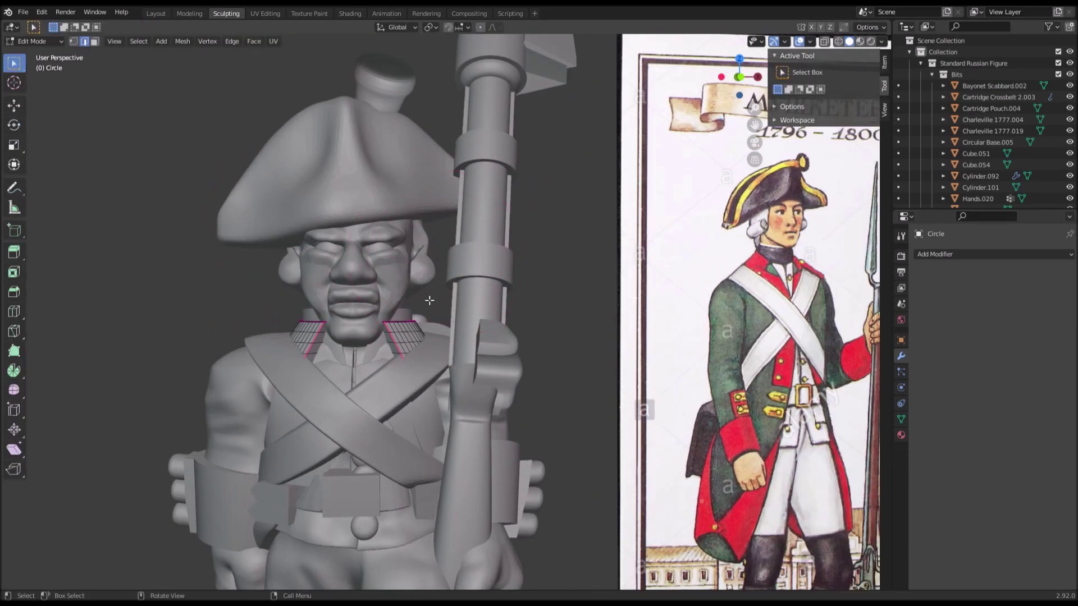
Step: Enter Sculpt Mode on the collar and try a voxel remesh with a 25 mm voxel size
{"action": "scroll", "coordinate": [430, 301], "scroll_direction": "up", "scroll_amount": 4}
{"action": "key", "text": "Tab"}
{"action": "left_click", "coordinate": [830, 27]}
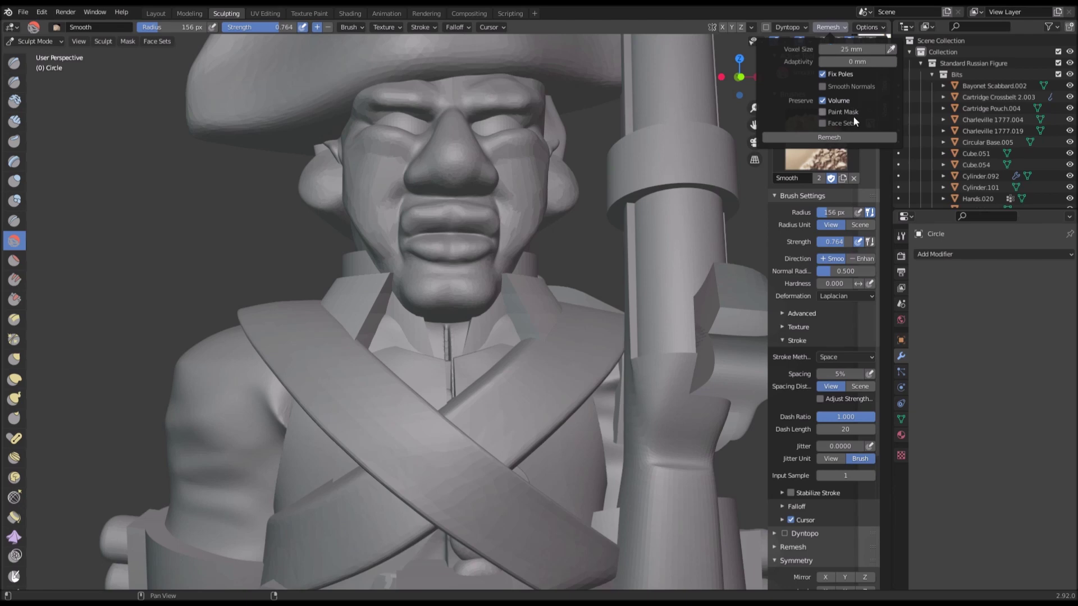
{"action": "left_click", "coordinate": [855, 138]}
{"action": "scroll", "coordinate": [399, 296], "scroll_direction": "up", "scroll_amount": 6}
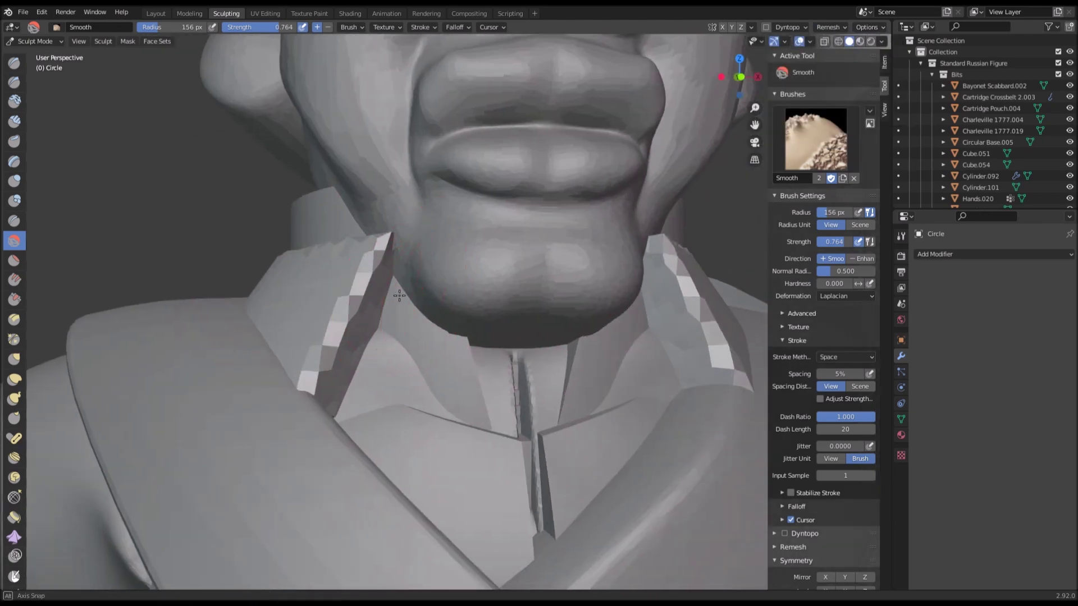
{"action": "middle_click_drag", "start_coordinate": [399, 296], "coordinate": [492, 290]}
{"action": "left_click_drag", "start_coordinate": [491, 291], "coordinate": [584, 232]}
Step: Remesh the collar with a finer voxel size of 5 mm
{"action": "left_click", "coordinate": [832, 27]}
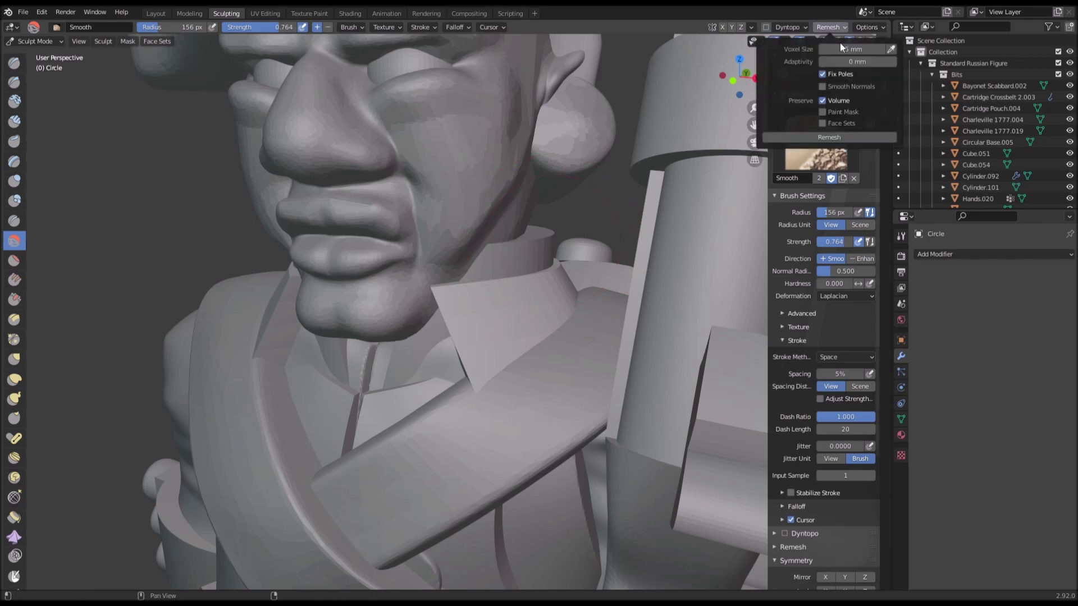
{"action": "left_click", "coordinate": [851, 138]}
{"action": "middle_click_drag", "start_coordinate": [561, 252], "coordinate": [391, 298]}
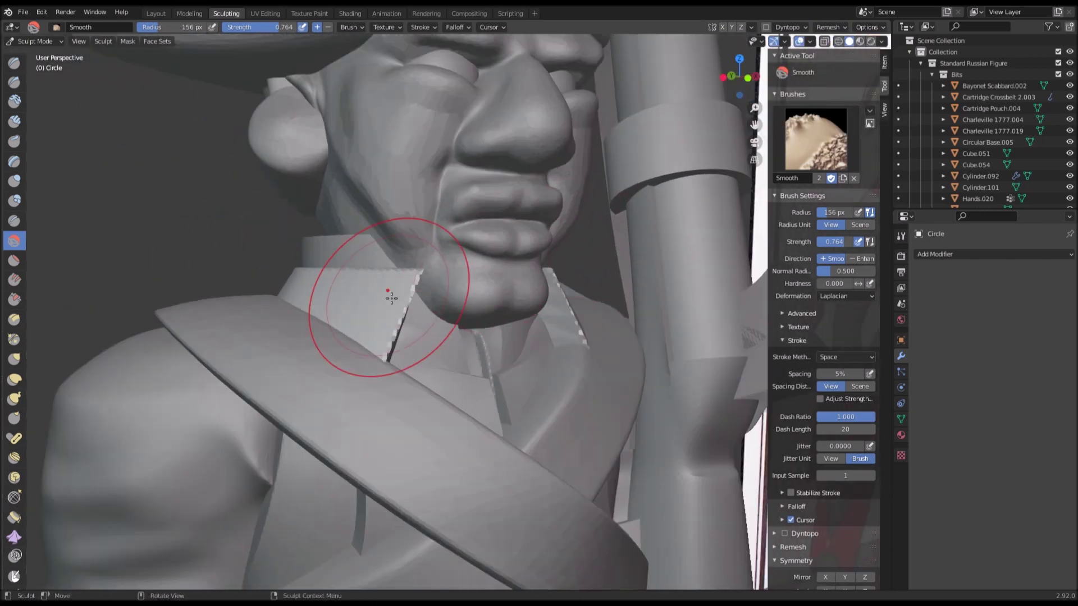
{"action": "left_click", "coordinate": [830, 27]}
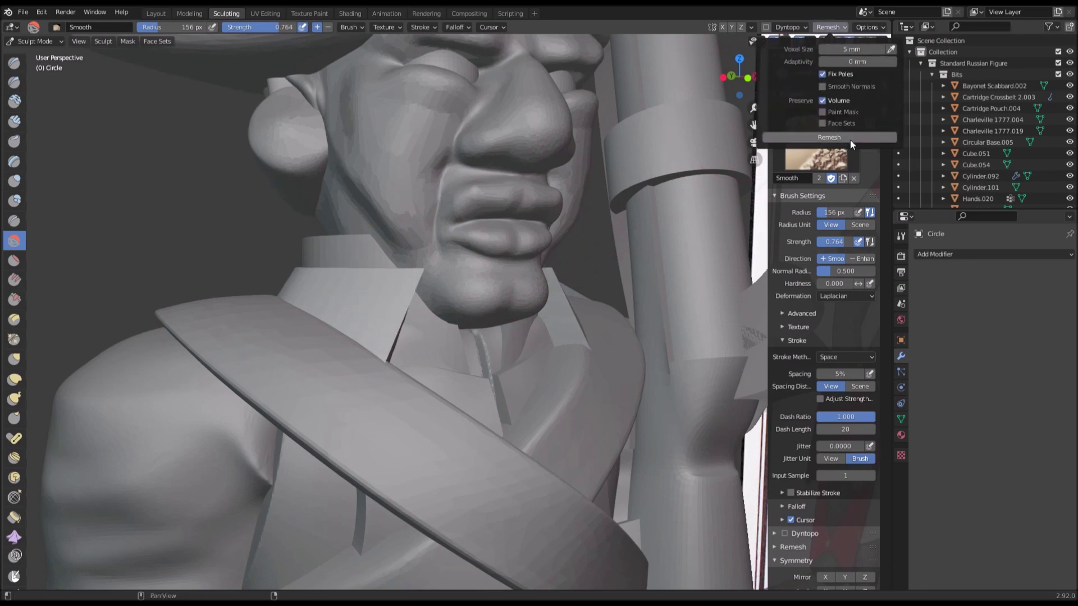
{"action": "left_click", "coordinate": [827, 138]}
{"action": "middle_click_drag", "start_coordinate": [373, 289], "coordinate": [477, 302]}
{"action": "scroll", "coordinate": [477, 302], "scroll_direction": "up", "scroll_amount": 4}
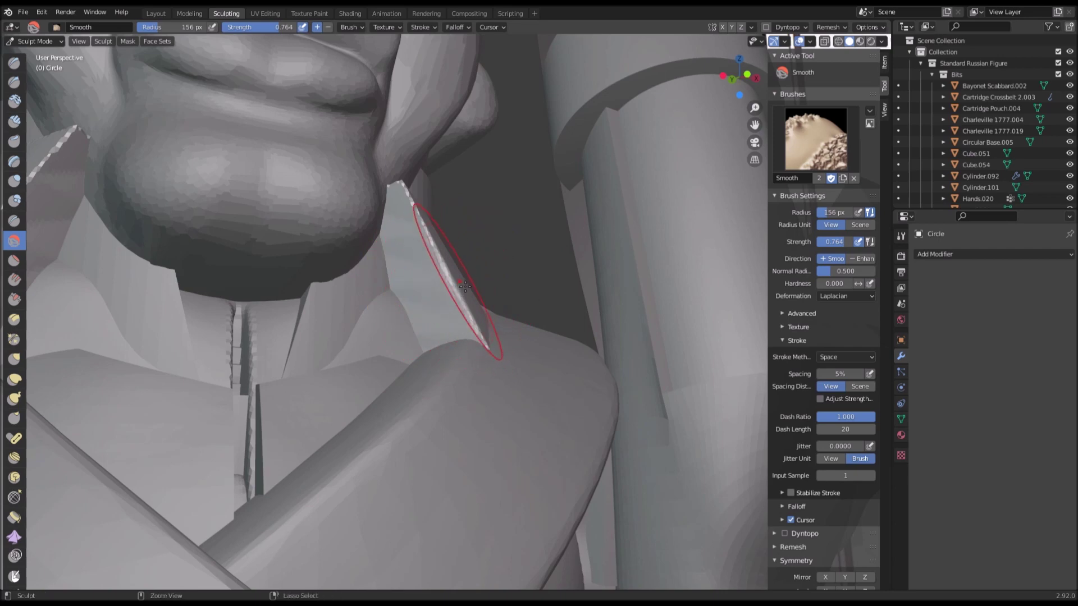
Step: Switch to the Grab brush and shape the remeshed collar at its front edge and across the back of the neck
{"action": "key", "text": "g"}
{"action": "middle_click_drag", "start_coordinate": [432, 270], "coordinate": [504, 319]}
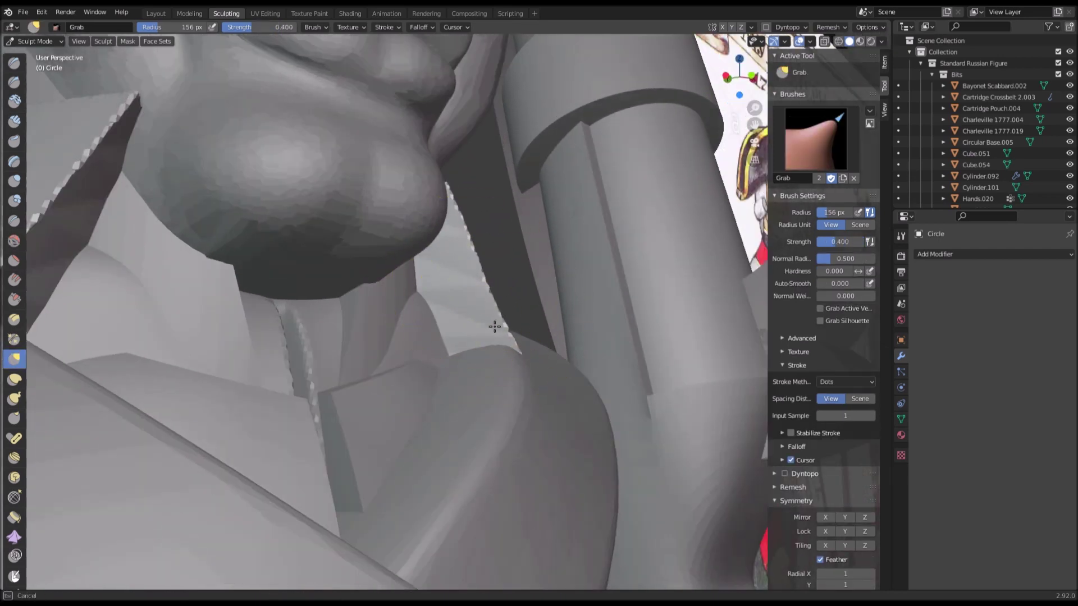
{"action": "scroll", "coordinate": [472, 253], "scroll_direction": "down", "scroll_amount": 1}
{"action": "middle_click_drag", "start_coordinate": [457, 252], "coordinate": [519, 298]}
{"action": "scroll", "coordinate": [423, 245], "scroll_direction": "up", "scroll_amount": 1}
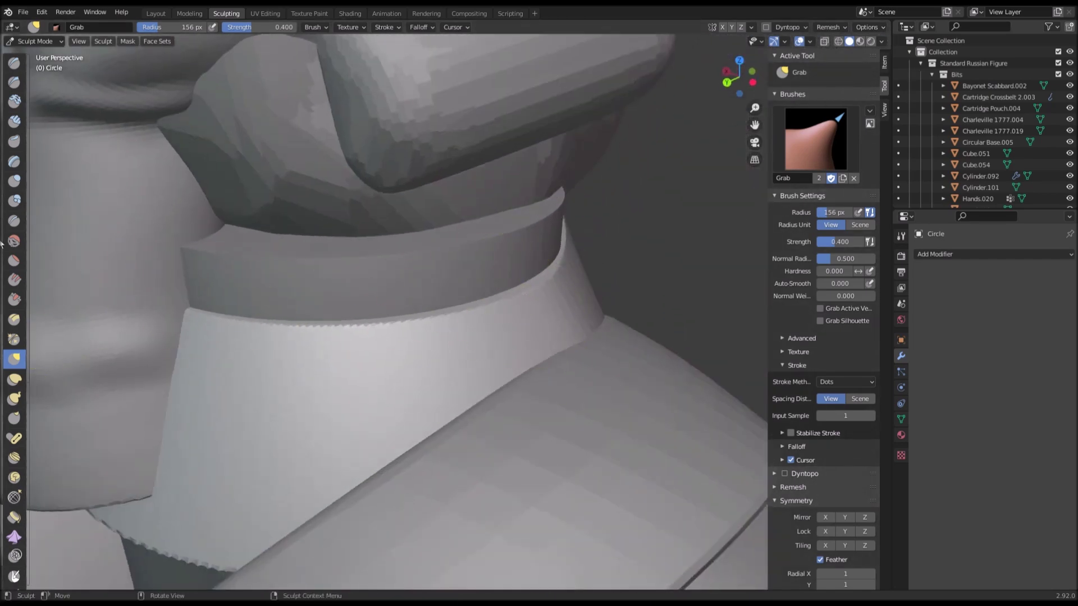
{"action": "middle_click_drag", "start_coordinate": [257, 385], "coordinate": [312, 331]}
{"action": "scroll", "coordinate": [284, 294], "scroll_direction": "down", "scroll_amount": 3}
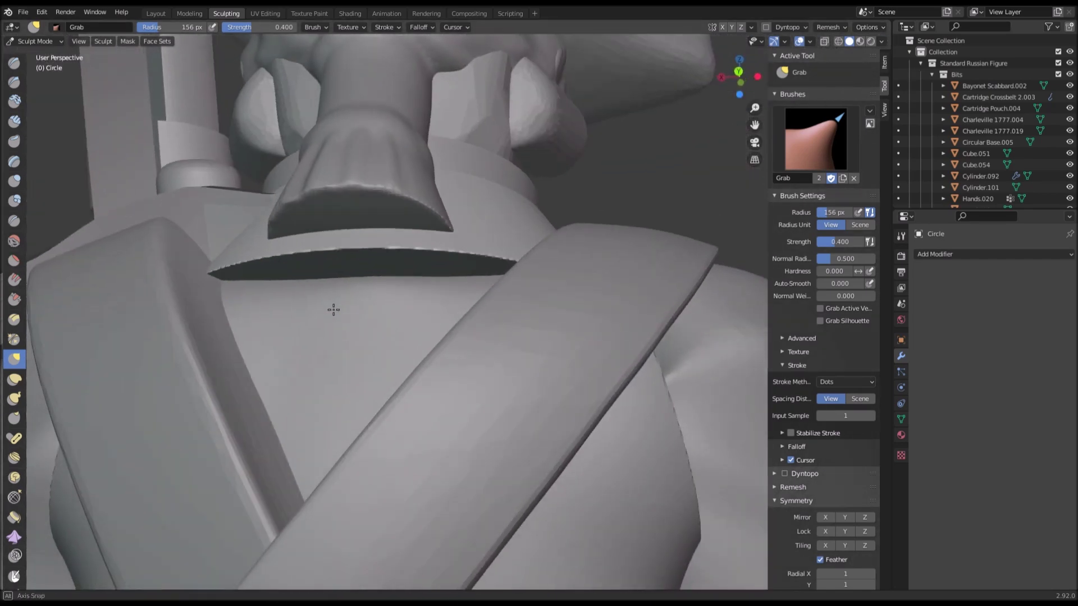
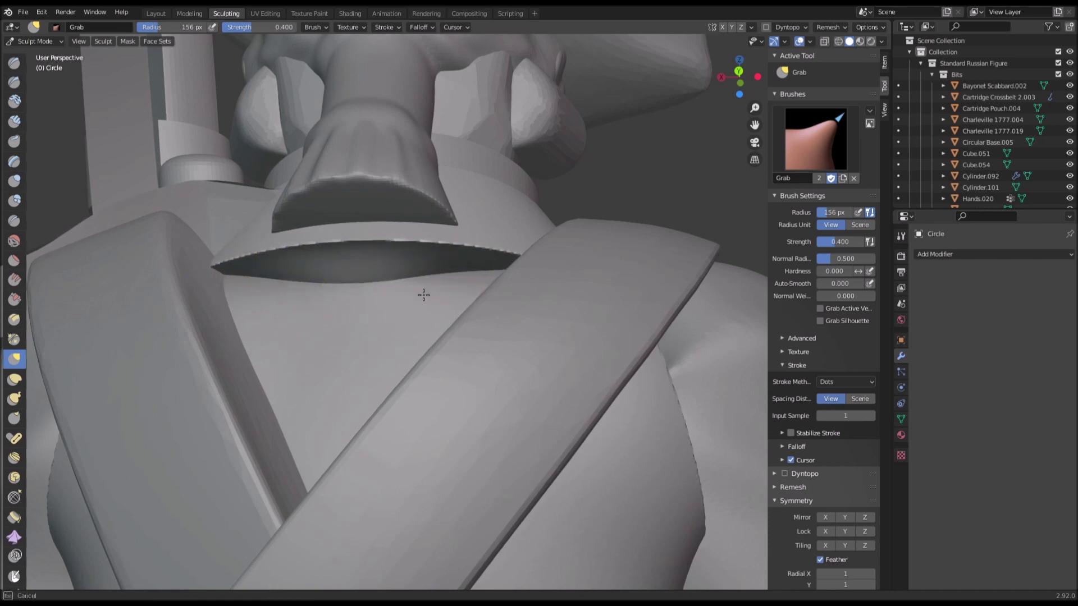
{"action": "mouse_move", "coordinate": [389, 313]}
{"action": "middle_mouse_down"}
{"action": "mouse_move", "coordinate": [394, 338]}
{"action": "mouse_move", "coordinate": [405, 332]}
{"action": "mouse_move", "coordinate": [249, 314]}
{"action": "mouse_move", "coordinate": [337, 269]}
{"action": "middle_mouse_up"}
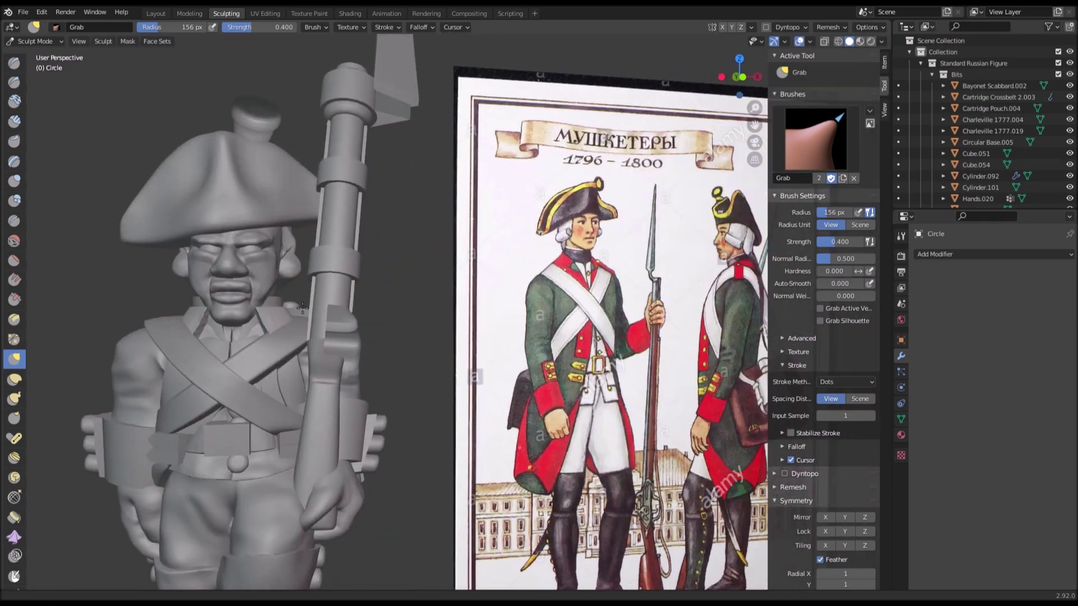
Step: Compare the collar with the uniform reference, enable X mirror symmetry for sculpting and work from the right orthographic view
{"action": "scroll", "coordinate": [349, 265], "scroll_direction": "up", "scroll_amount": 5}
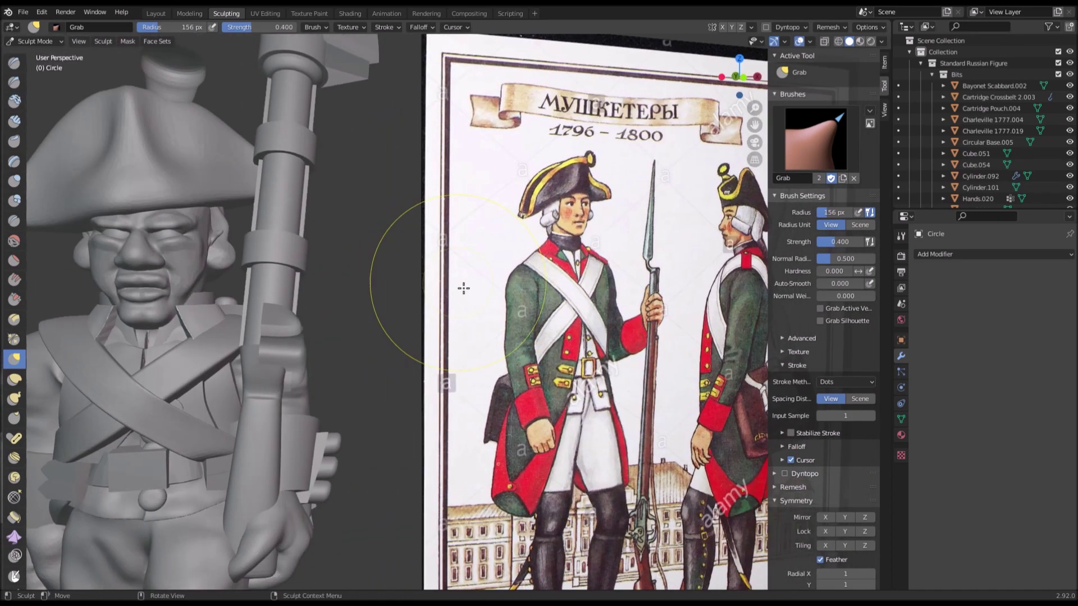
{"action": "middle_click_drag", "start_coordinate": [724, 259], "coordinate": [481, 281], "text": "shift"}
{"action": "scroll", "coordinate": [481, 281], "scroll_direction": "up", "scroll_amount": 3}
{"action": "scroll", "coordinate": [472, 292], "scroll_direction": "down", "scroll_amount": 4}
{"action": "key", "text": "KP_3"}
{"action": "scroll", "coordinate": [385, 336], "scroll_direction": "up", "scroll_amount": 6}
{"action": "scroll", "coordinate": [362, 372], "scroll_direction": "down", "scroll_amount": 1}
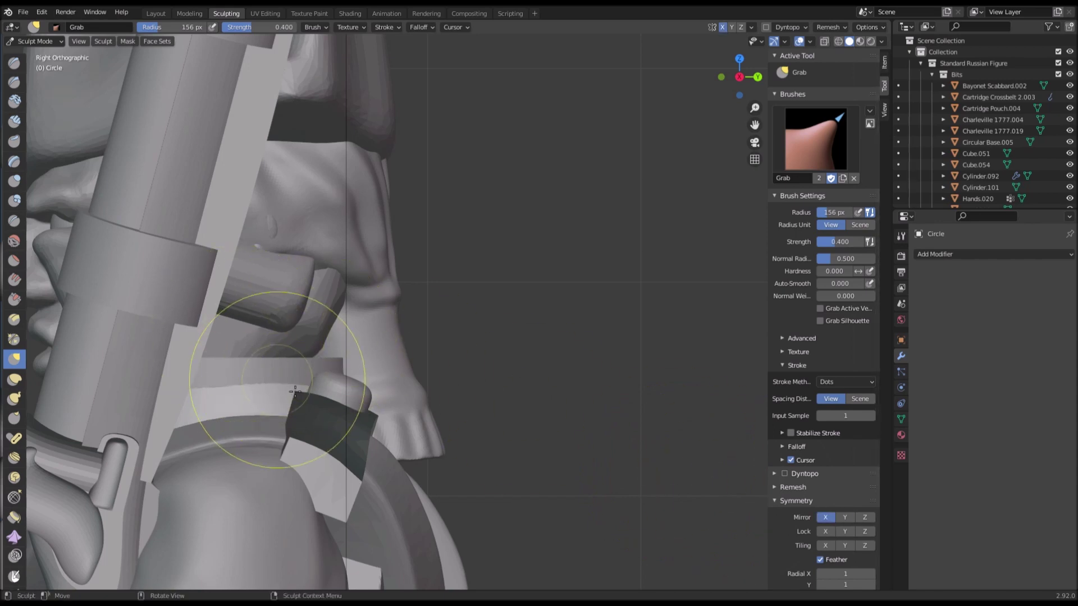
Step: Refine the collar's sides and front points symmetrically with the Grab brush so they fit around the neck
{"action": "middle_click_drag", "start_coordinate": [433, 385], "coordinate": [356, 378]}
{"action": "scroll", "coordinate": [356, 378], "scroll_direction": "down", "scroll_amount": 2}
{"action": "middle_click_drag", "start_coordinate": [438, 338], "coordinate": [216, 349], "text": "shift"}
{"action": "middle_click_drag", "start_coordinate": [458, 319], "coordinate": [101, 305]}
{"action": "scroll", "coordinate": [378, 306], "scroll_direction": "up", "scroll_amount": 4}
{"action": "middle_click_drag", "start_coordinate": [377, 305], "coordinate": [477, 355]}
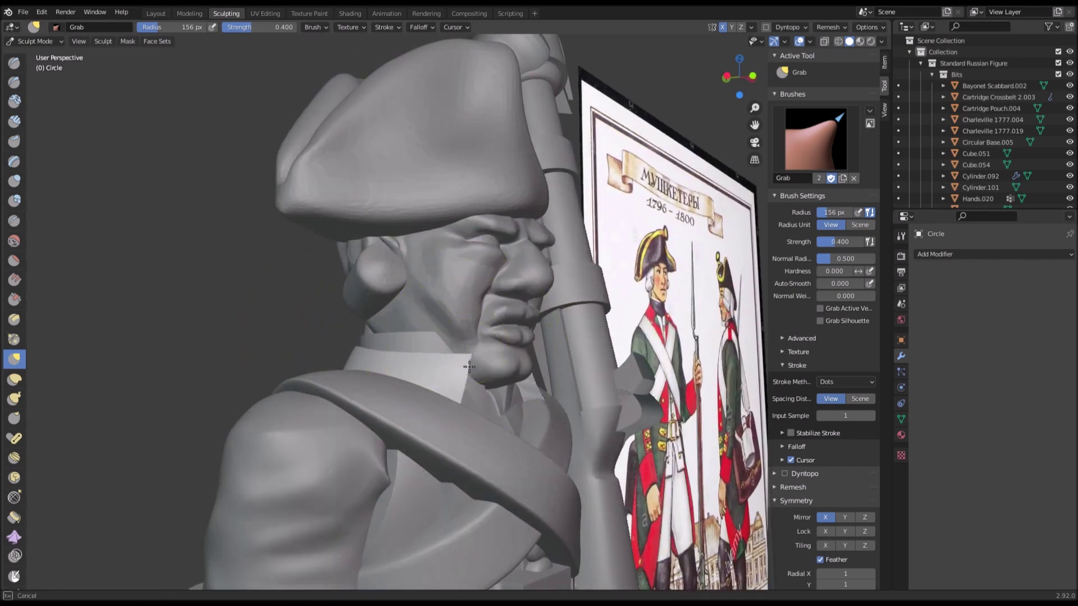
{"action": "middle_click_drag", "start_coordinate": [458, 394], "coordinate": [385, 337]}
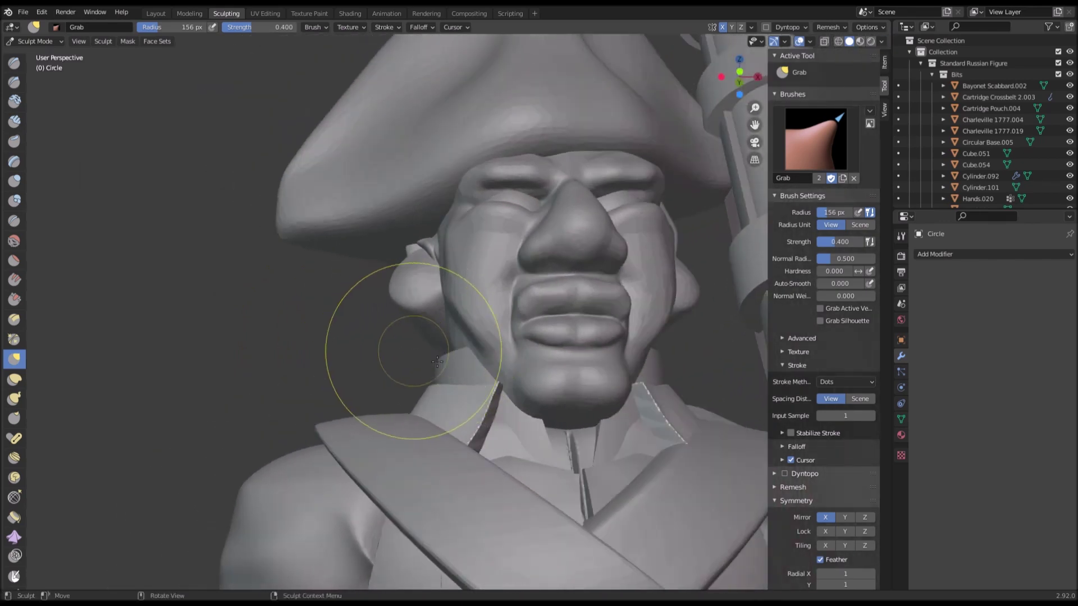
{"action": "scroll", "coordinate": [410, 365], "scroll_direction": "up", "scroll_amount": 5}
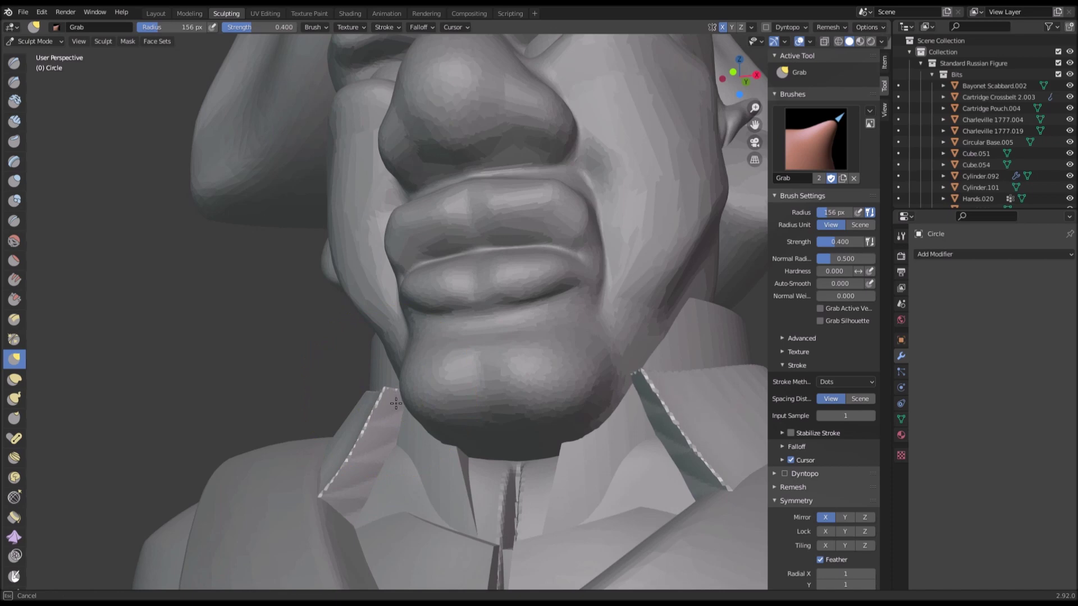
{"action": "scroll", "coordinate": [396, 403], "scroll_direction": "down", "scroll_amount": 8}
{"action": "scroll", "coordinate": [418, 343], "scroll_direction": "up", "scroll_amount": 2}
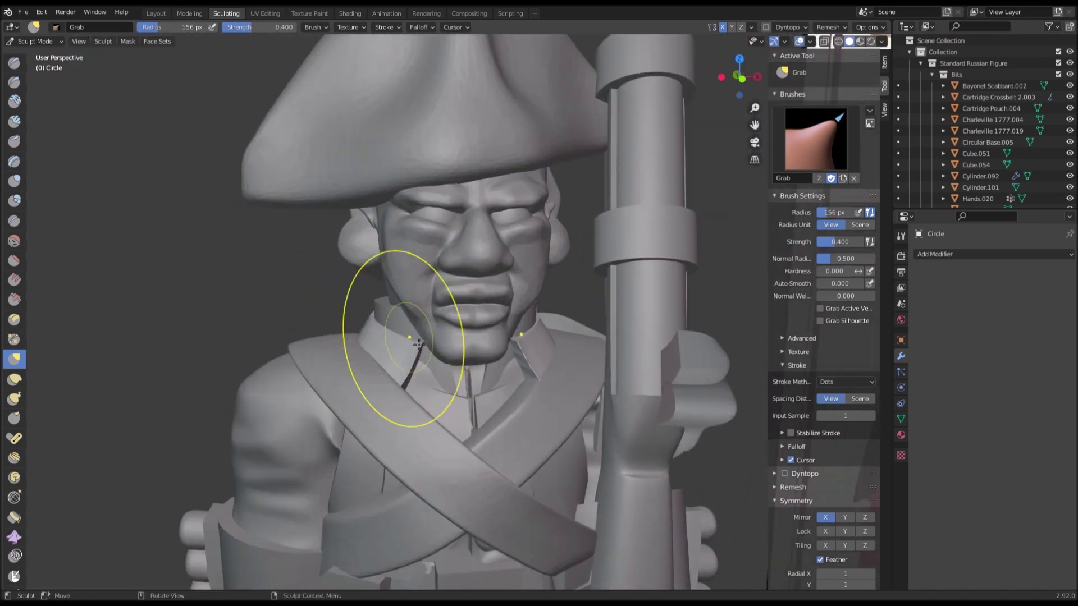
{"action": "scroll", "coordinate": [419, 343], "scroll_direction": "up", "scroll_amount": 2}
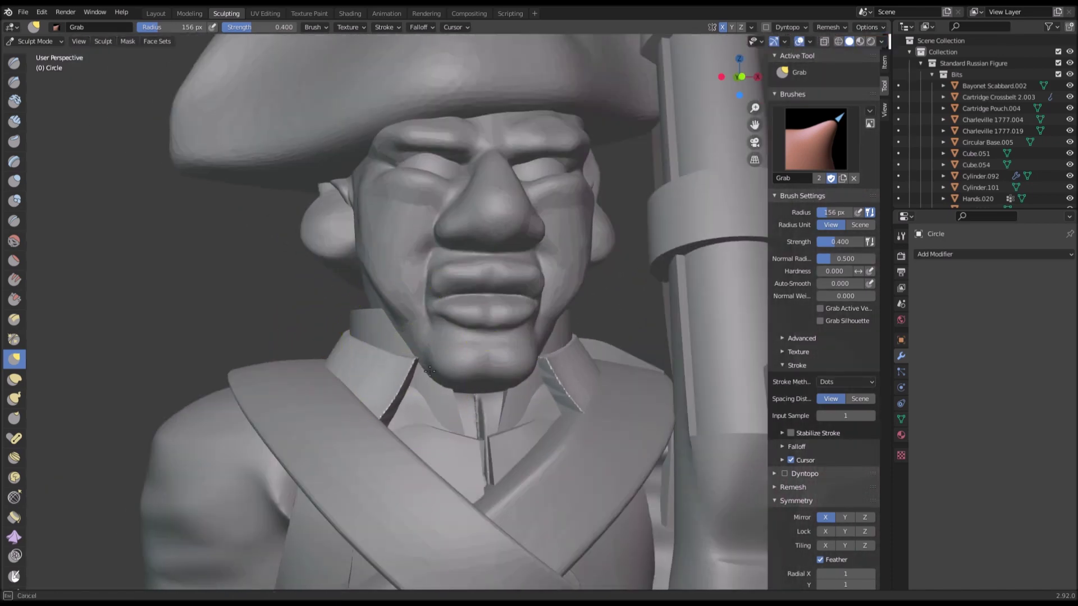
{"action": "scroll", "coordinate": [426, 367], "scroll_direction": "down", "scroll_amount": 8}
Step: Return to the Layout workspace and add a Planar Decimate modifier with a 5° angle limit to the collar
{"action": "left_click", "coordinate": [156, 14]}
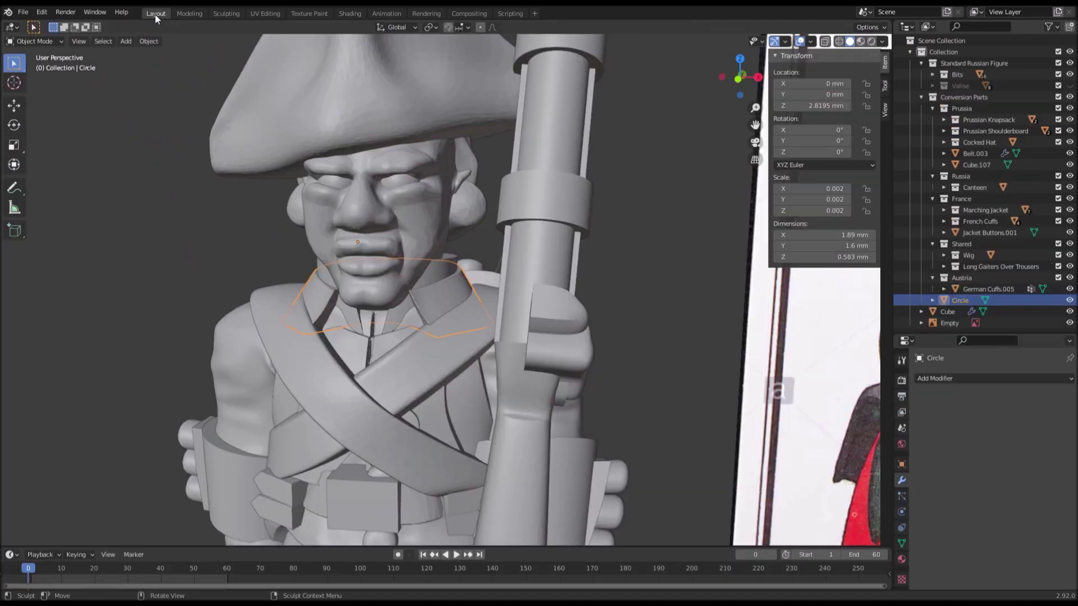
{"action": "scroll", "coordinate": [558, 360], "scroll_direction": "down", "scroll_amount": 4}
{"action": "left_click", "coordinate": [946, 377]}
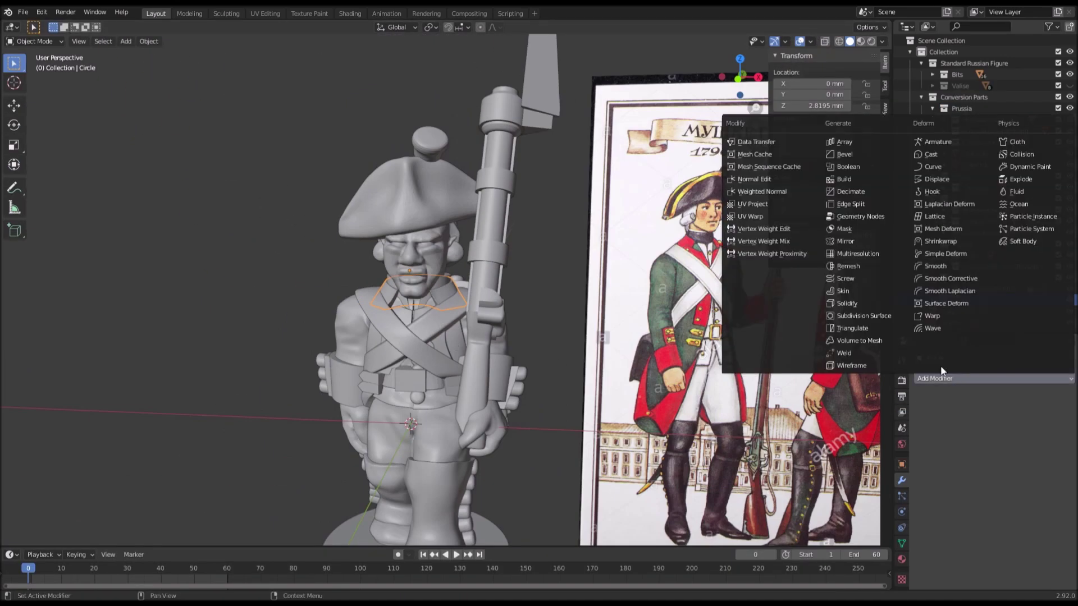
{"action": "left_click", "coordinate": [849, 190]}
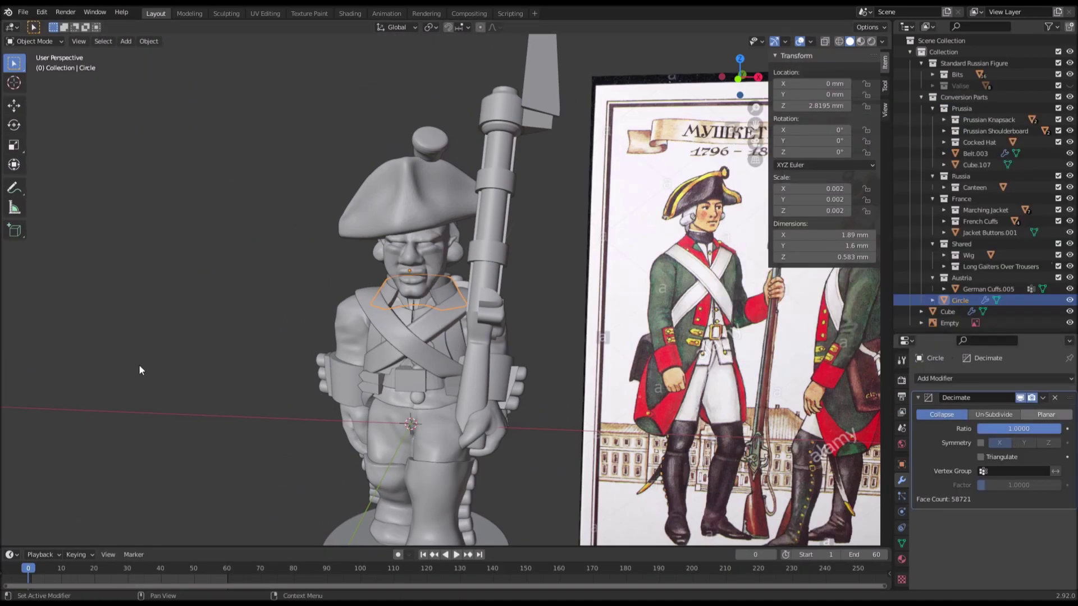
{"action": "middle_click_drag", "start_coordinate": [139, 366], "coordinate": [250, 355]}
{"action": "scroll", "coordinate": [140, 322], "scroll_direction": "up", "scroll_amount": 6}
{"action": "scroll", "coordinate": [139, 327], "scroll_direction": "down", "scroll_amount": 5}
{"action": "middle_click_drag", "start_coordinate": [139, 327], "coordinate": [264, 262]}
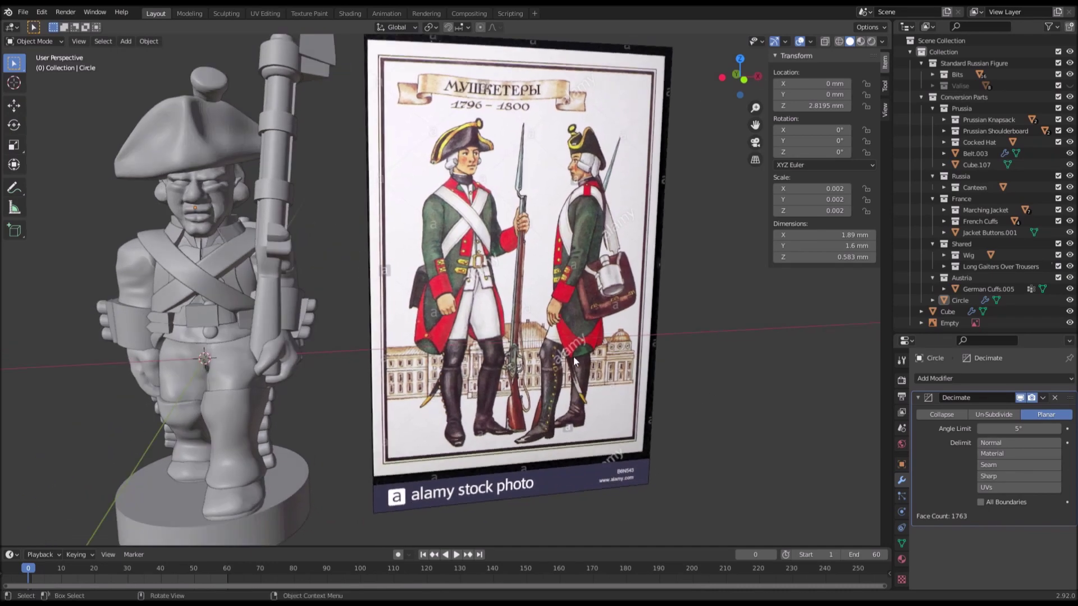
Step: Select the button and flap pieces on the figure's left and right cuffs and delete them
{"action": "middle_click_drag", "start_coordinate": [560, 365], "coordinate": [609, 323]}
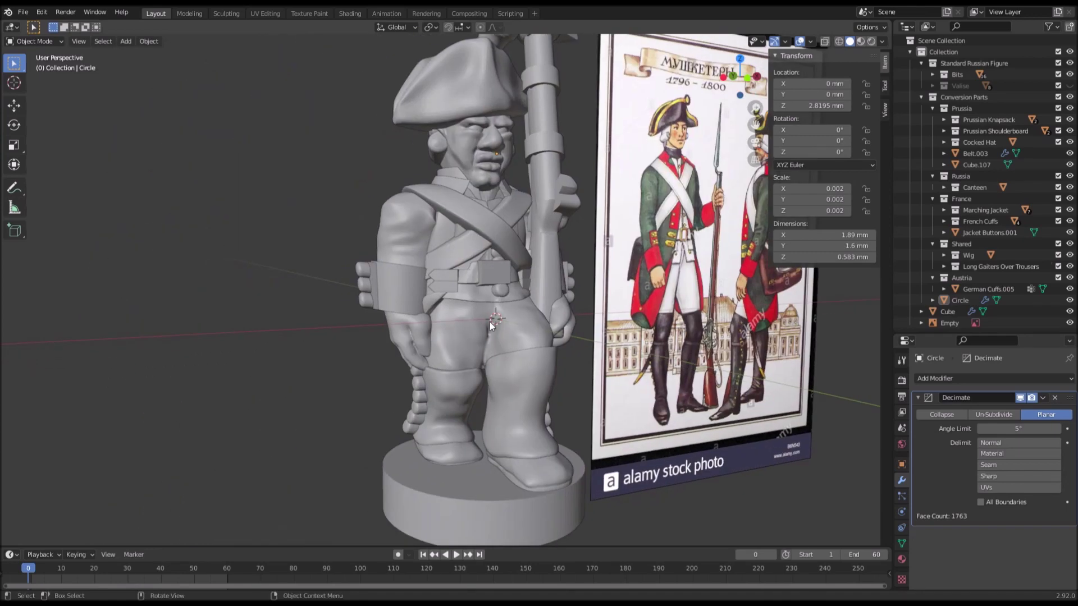
{"action": "scroll", "coordinate": [493, 321], "scroll_direction": "up", "scroll_amount": 3}
{"action": "left_click", "coordinate": [313, 265]}
{"action": "left_click", "coordinate": [332, 267]}
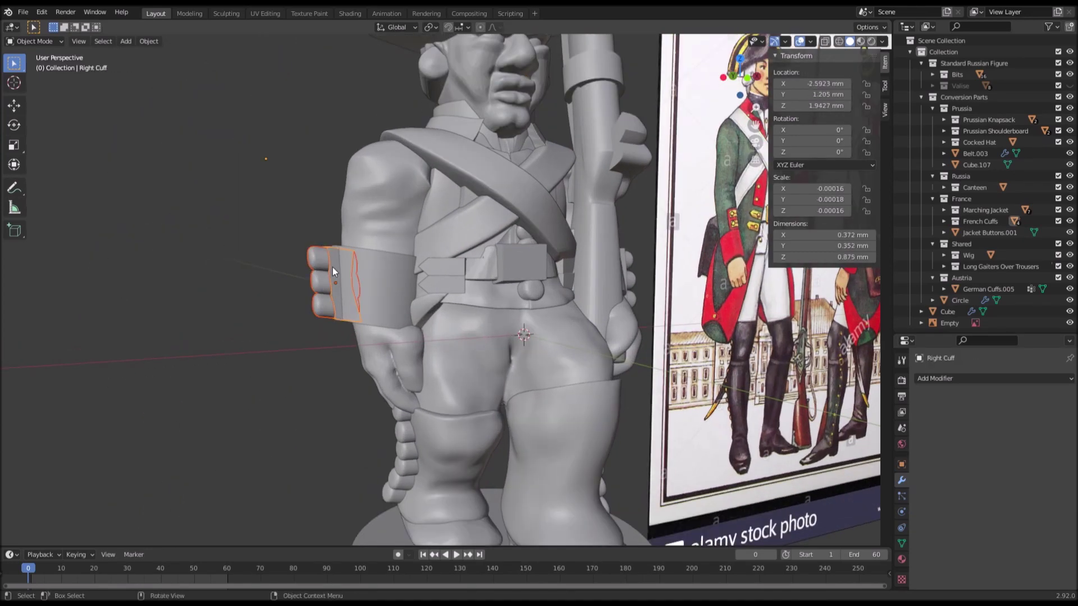
{"action": "middle_click_drag", "start_coordinate": [651, 280], "coordinate": [616, 270]}
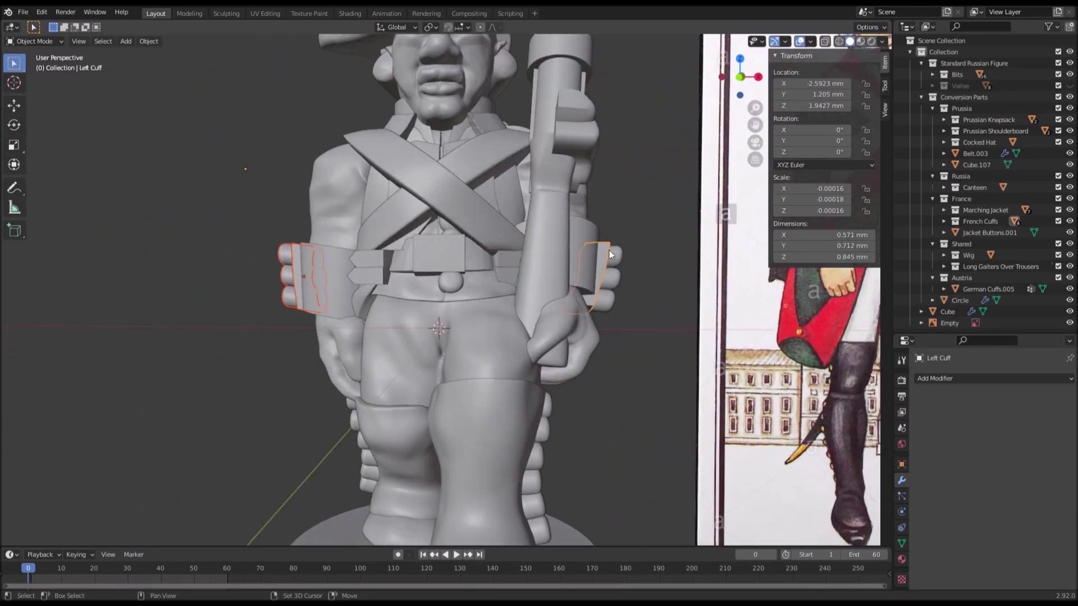
{"action": "key", "text": "Delete"}
Step: Make the top-level Collection active and add a cube mesh
{"action": "middle_click_drag", "start_coordinate": [547, 298], "coordinate": [770, 268]}
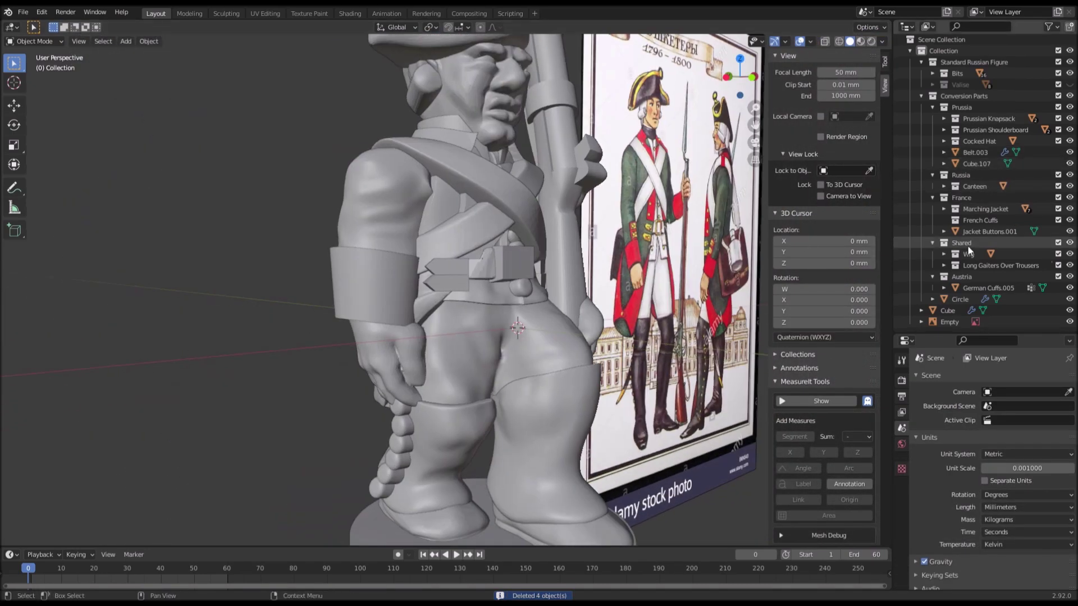
{"action": "left_click", "coordinate": [943, 52]}
{"action": "key", "text": "shift+a"}
{"action": "mouse_move", "coordinate": [389, 230]}
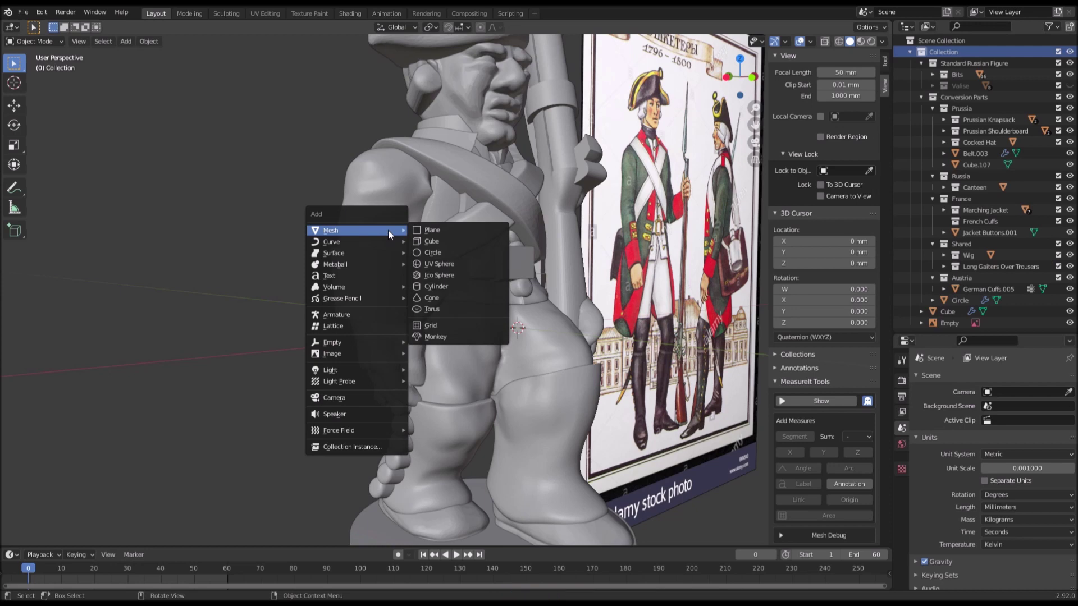
{"action": "left_click", "coordinate": [432, 241]}
Step: Scale the cube down to about 0.88 mm and move it along X to about -1.79 mm, beside the figure
{"action": "scroll", "coordinate": [529, 276], "scroll_direction": "down", "scroll_amount": 5}
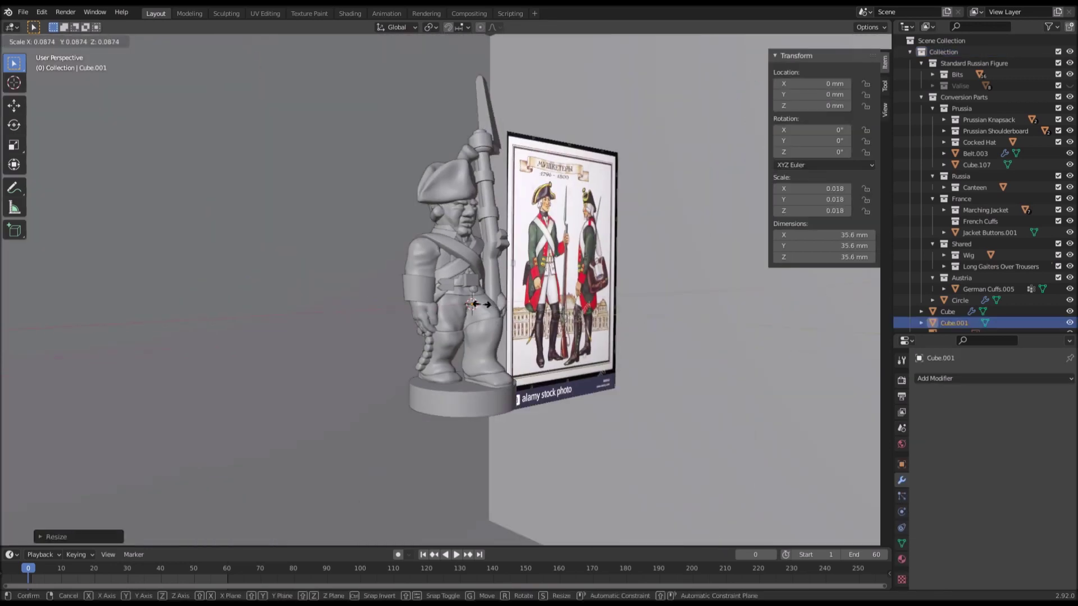
{"action": "key", "text": "s"}
{"action": "left_click", "coordinate": [527, 306]}
{"action": "middle_click_drag", "start_coordinate": [668, 312], "coordinate": [626, 322]}
{"action": "key", "text": "g"}
{"action": "key", "text": "x"}
{"action": "left_click", "coordinate": [578, 324]}
{"action": "key", "text": "s"}
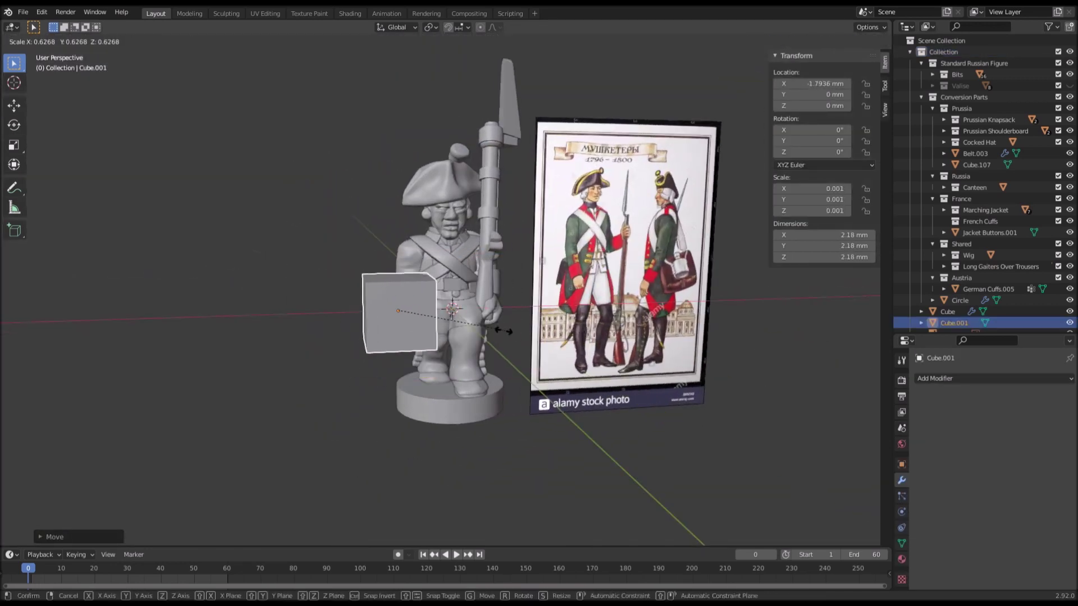
{"action": "left_click", "coordinate": [442, 325]}
Step: Raise the cube to the right cuff, turned -10° about Z, and scale it to about 0.53 mm
{"action": "scroll", "coordinate": [441, 322], "scroll_direction": "up", "scroll_amount": 4}
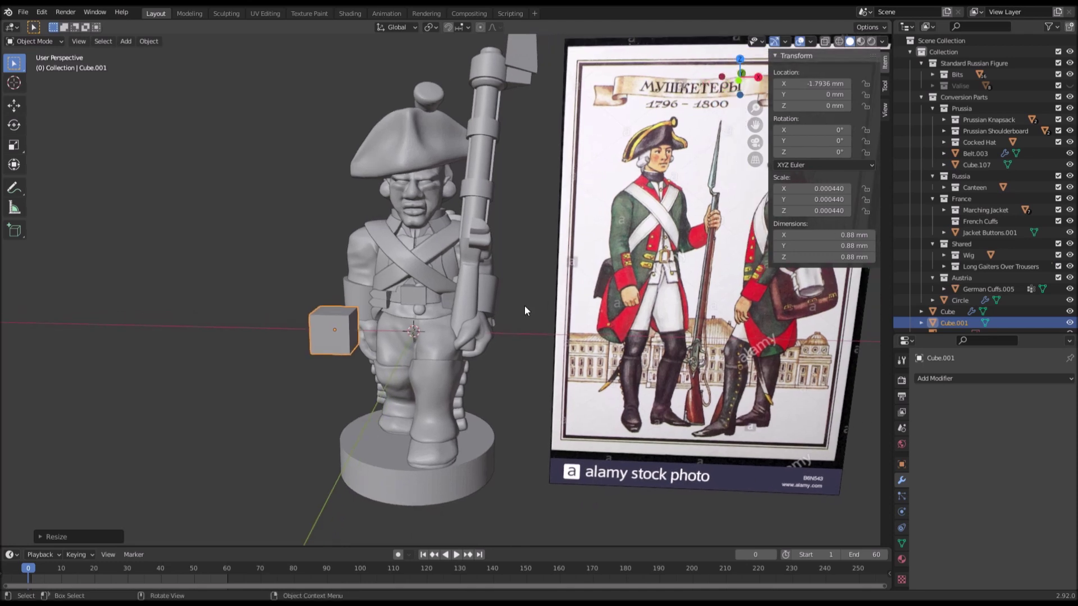
{"action": "key", "text": "g"}
{"action": "key", "text": "z"}
{"action": "left_click", "coordinate": [516, 292]}
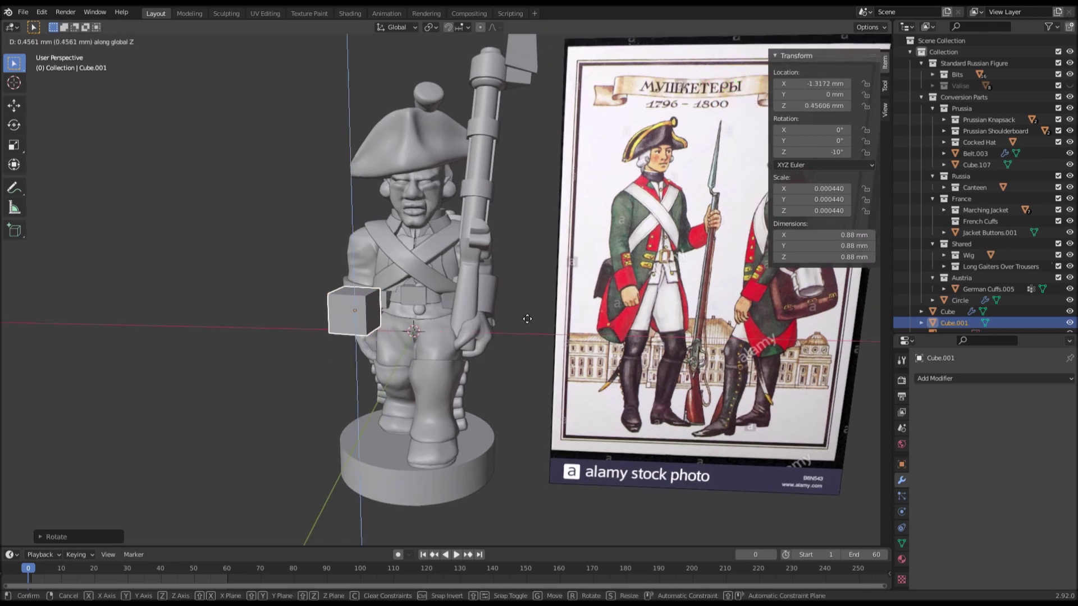
{"action": "key", "text": "s"}
{"action": "left_click", "coordinate": [449, 294]}
{"action": "scroll", "coordinate": [506, 353], "scroll_direction": "up", "scroll_amount": 3}
{"action": "middle_click_drag", "start_coordinate": [506, 353], "coordinate": [515, 343]}
{"action": "key", "text": "g"}
{"action": "key", "text": "x"}
{"action": "key", "text": "6"}
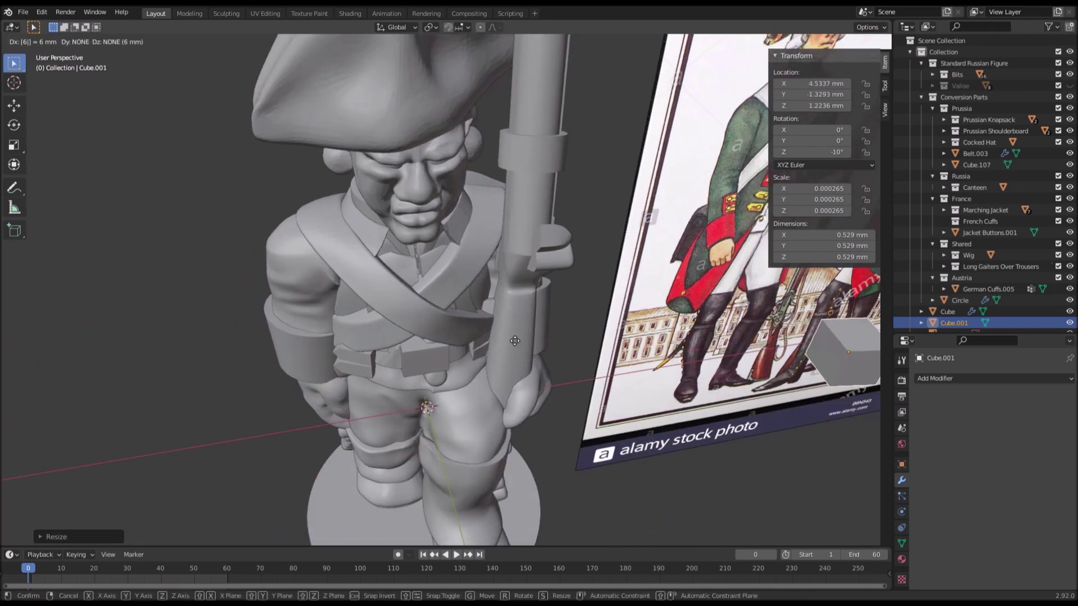
{"action": "key", "text": "Return"}
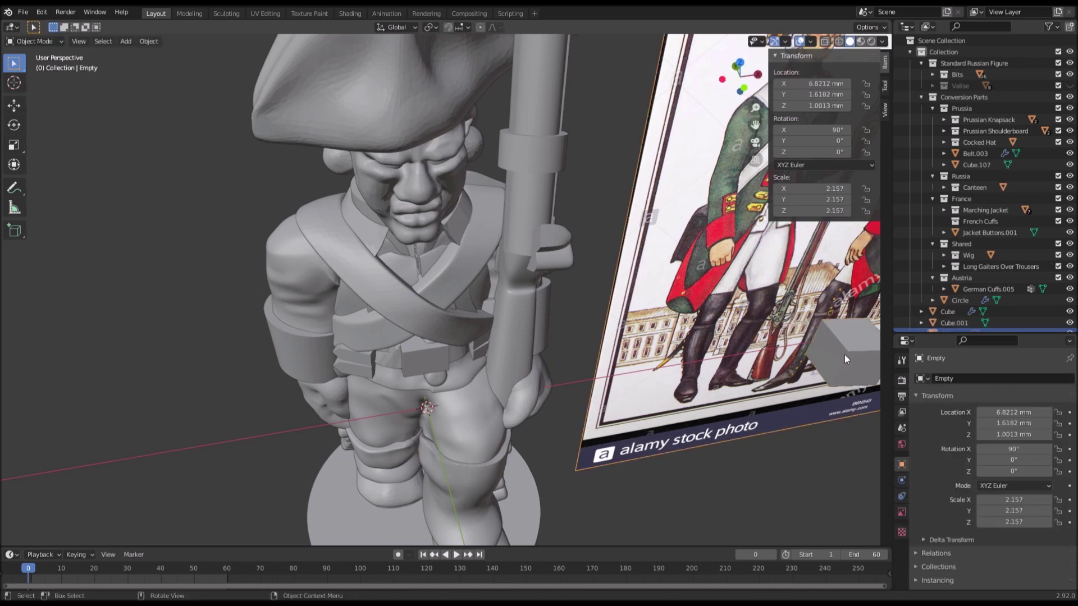
{"action": "key", "text": "ctrl+z"}
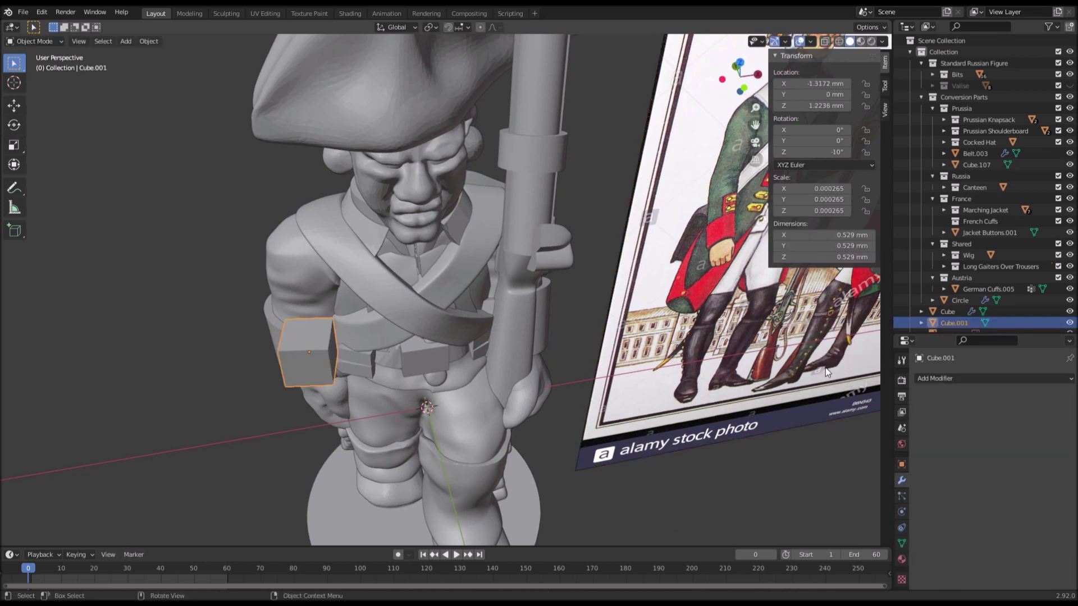
Step: Move the cube along Y to about 0.36 mm and along X to about -1.56 mm, at the right forearm
{"action": "key", "text": "g"}
{"action": "key", "text": "y"}
{"action": "left_click", "coordinate": [476, 348]}
{"action": "key", "text": "g"}
{"action": "key", "text": "x"}
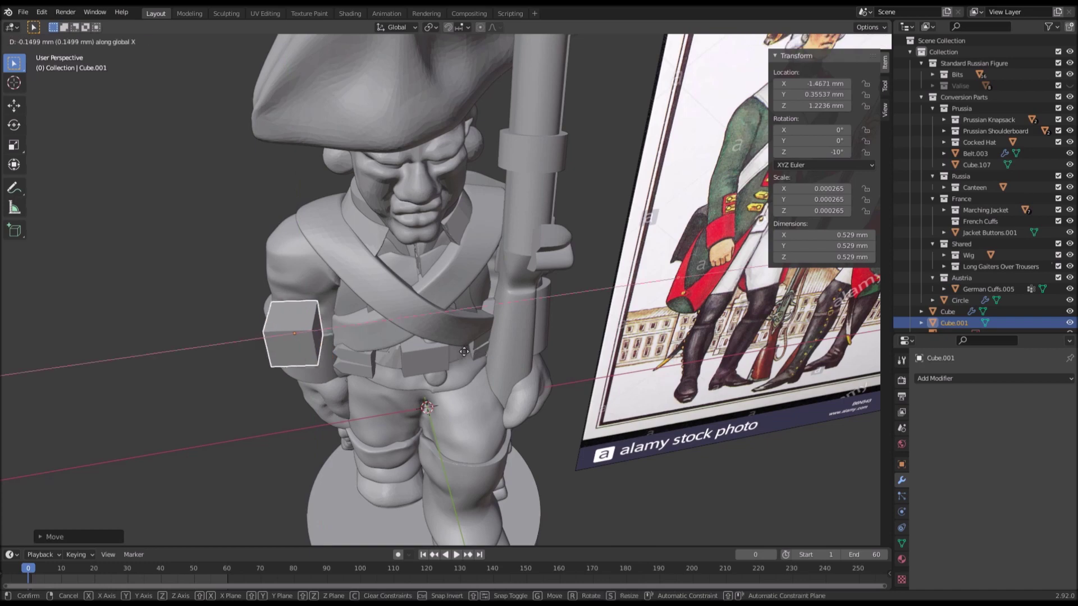
{"action": "left_click", "coordinate": [454, 347]}
{"action": "scroll", "coordinate": [454, 347], "scroll_direction": "down", "scroll_amount": 3}
{"action": "scroll", "coordinate": [453, 346], "scroll_direction": "up", "scroll_amount": 2}
{"action": "middle_click_drag", "start_coordinate": [453, 347], "coordinate": [494, 292], "text": "shift"}
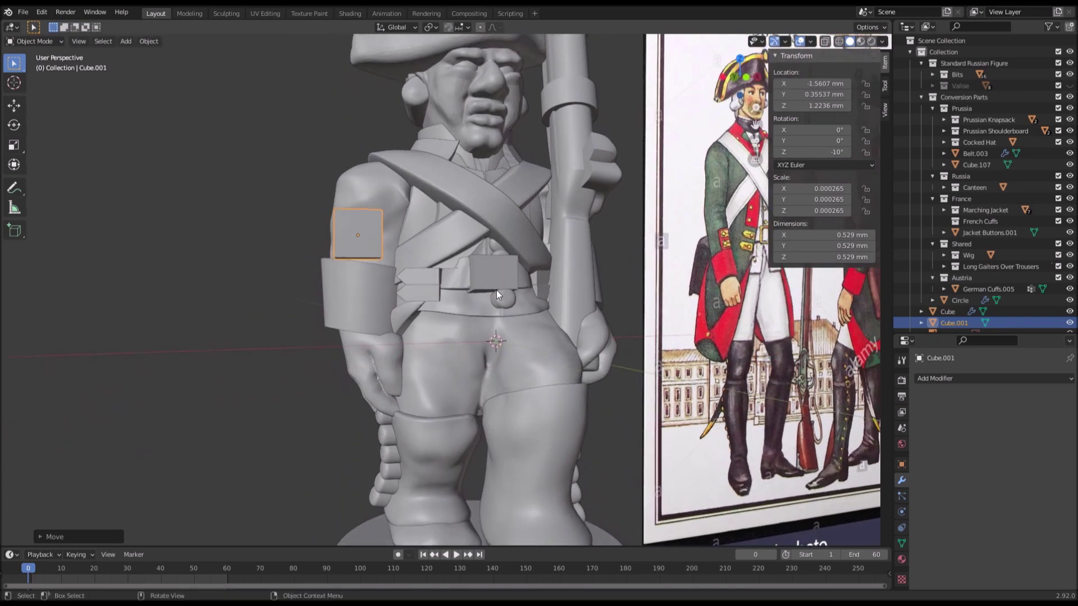
Step: Tilt the cube to about -4.67°, 12.1°, -11.4°, scale it to 0.46 mm and position it above the right cuff
{"action": "key", "text": "r"}
{"action": "left_click", "coordinate": [430, 286]}
{"action": "middle_click_drag", "start_coordinate": [430, 286], "coordinate": [500, 320]}
{"action": "key", "text": "r"}
{"action": "left_click", "coordinate": [369, 336]}
{"action": "key", "text": "g"}
{"action": "left_click", "coordinate": [506, 355]}
{"action": "key", "text": "s"}
{"action": "key", "text": "Escape"}
{"action": "key", "text": "g"}
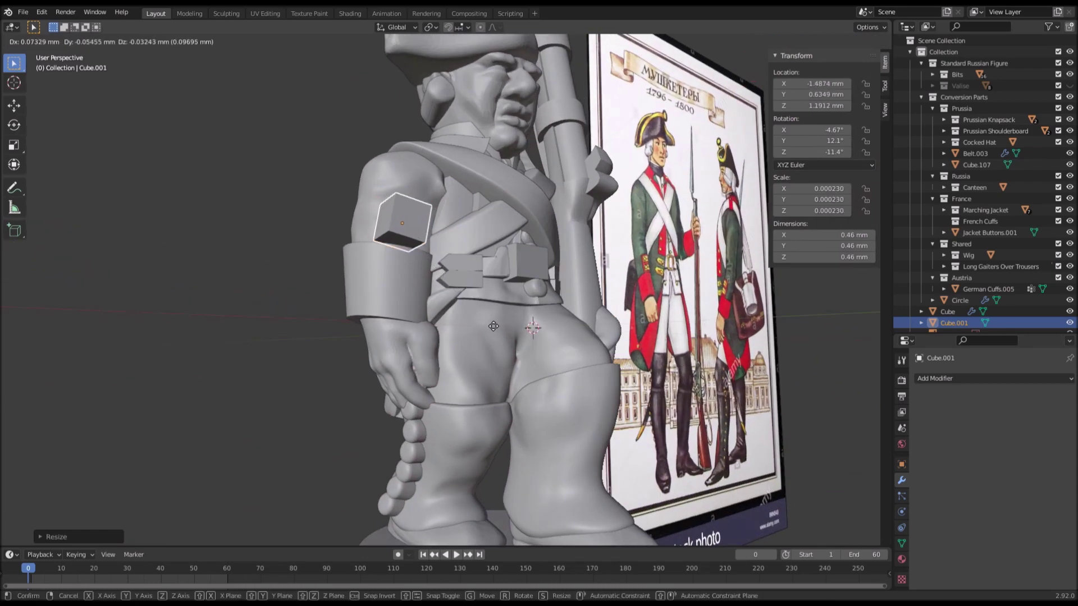
{"action": "left_click", "coordinate": [431, 338]}
Step: Edit the German Cuffs mesh and lower the upper rim of the figure's right cuff to shorten it
{"action": "left_click", "coordinate": [376, 310]}
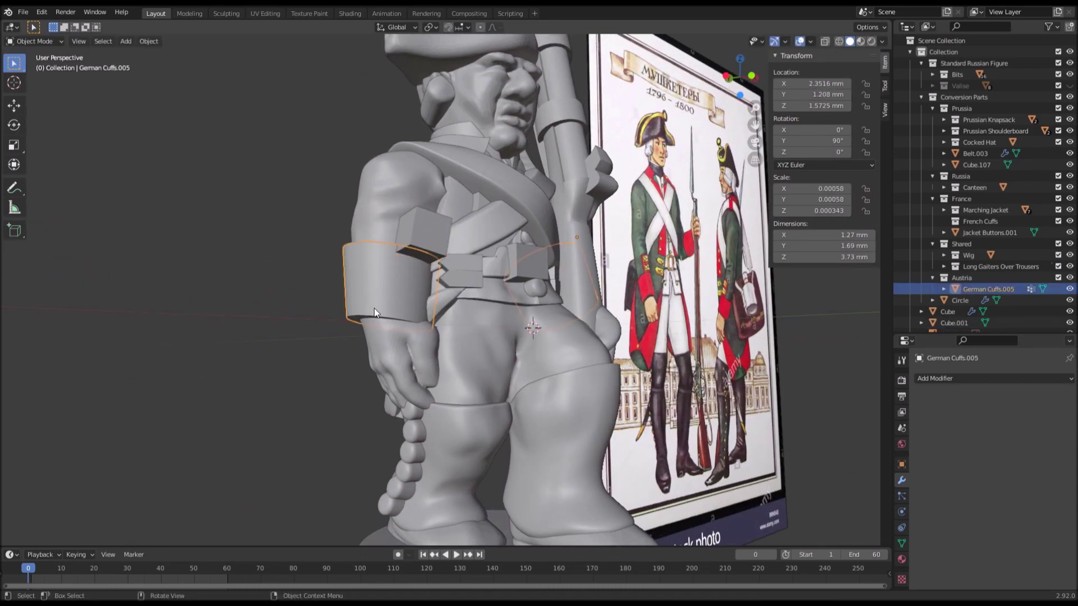
{"action": "key", "text": "Tab"}
{"action": "key", "text": "Tab"}
{"action": "key", "text": "Tab"}
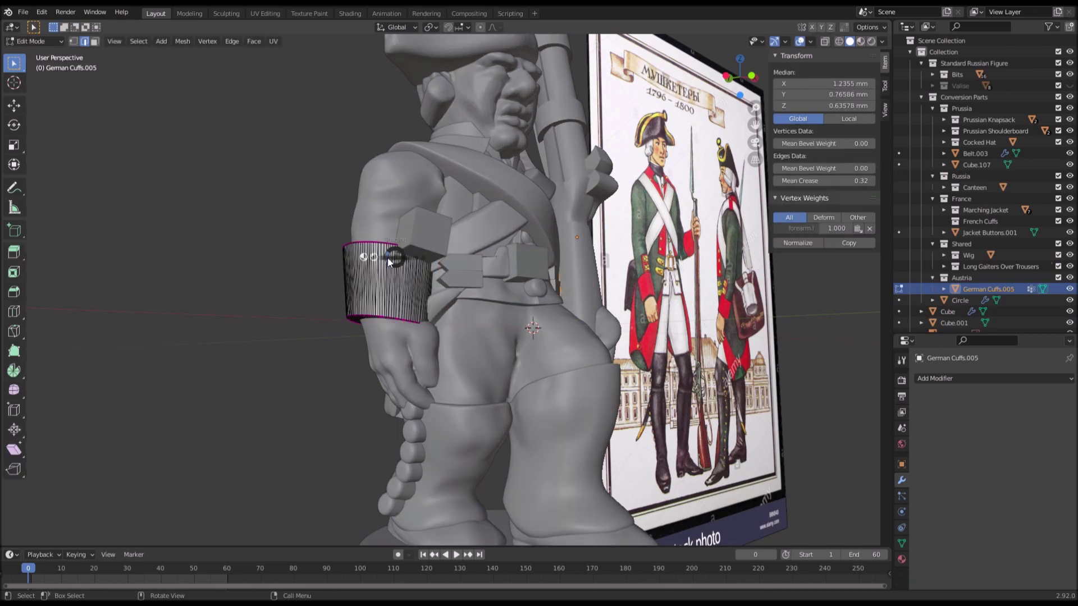
{"action": "key", "text": "alt+z"}
{"action": "key", "text": "KP_1"}
{"action": "left_click_drag", "start_coordinate": [286, 234], "coordinate": [421, 286]}
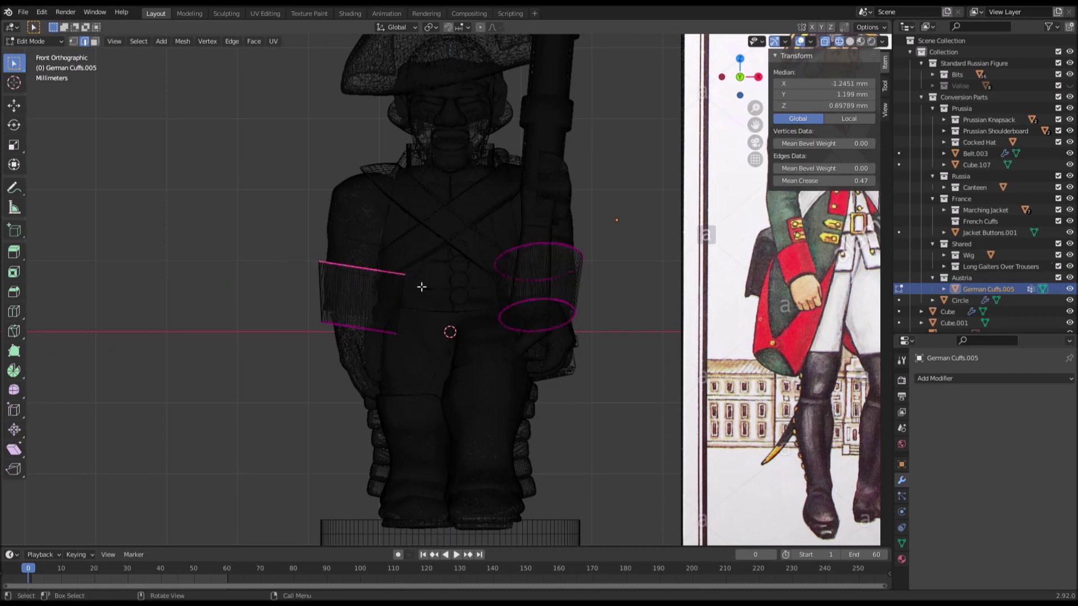
{"action": "left_click_drag", "start_coordinate": [223, 161], "coordinate": [441, 297]}
{"action": "key", "text": "g"}
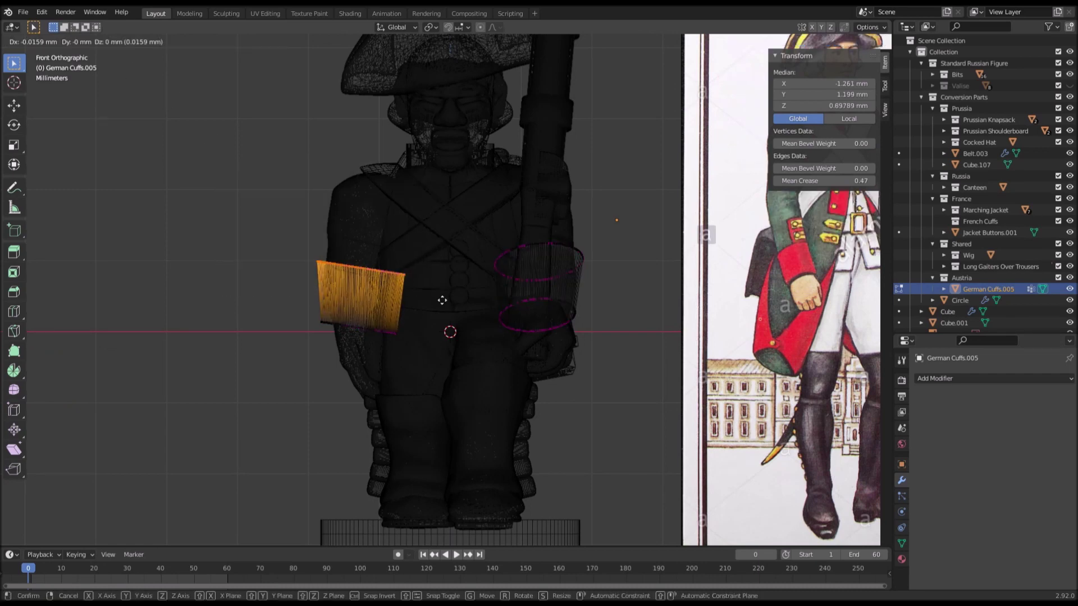
{"action": "right_click", "coordinate": [453, 391]}
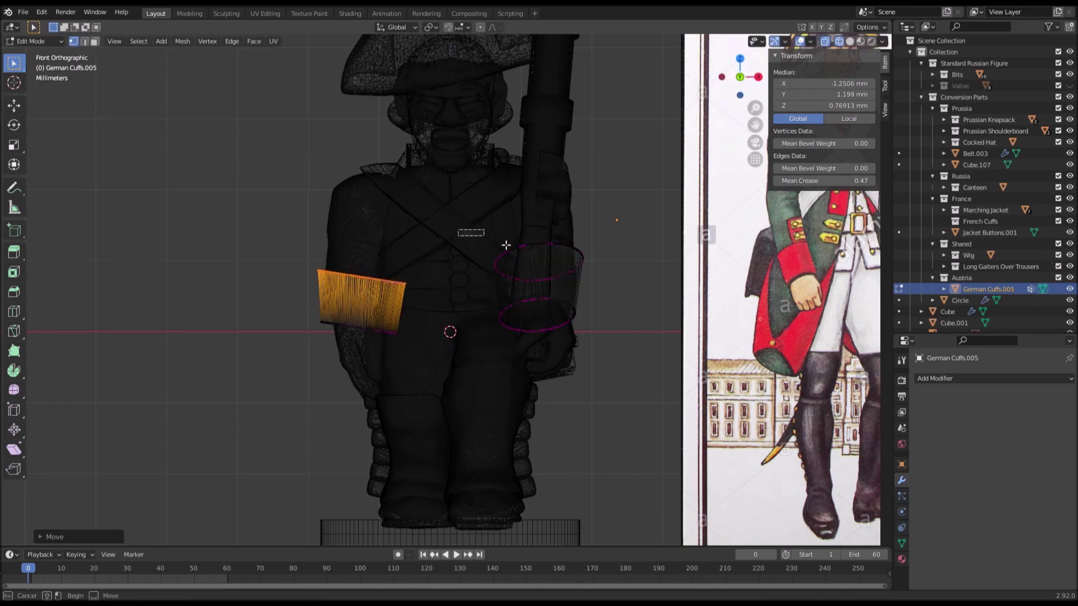
Step: Shorten the figure's left cuff by shifting its upper rim toward the hand
{"action": "left_click_drag", "start_coordinate": [458, 230], "coordinate": [618, 294]}
{"action": "key", "text": "KP_3"}
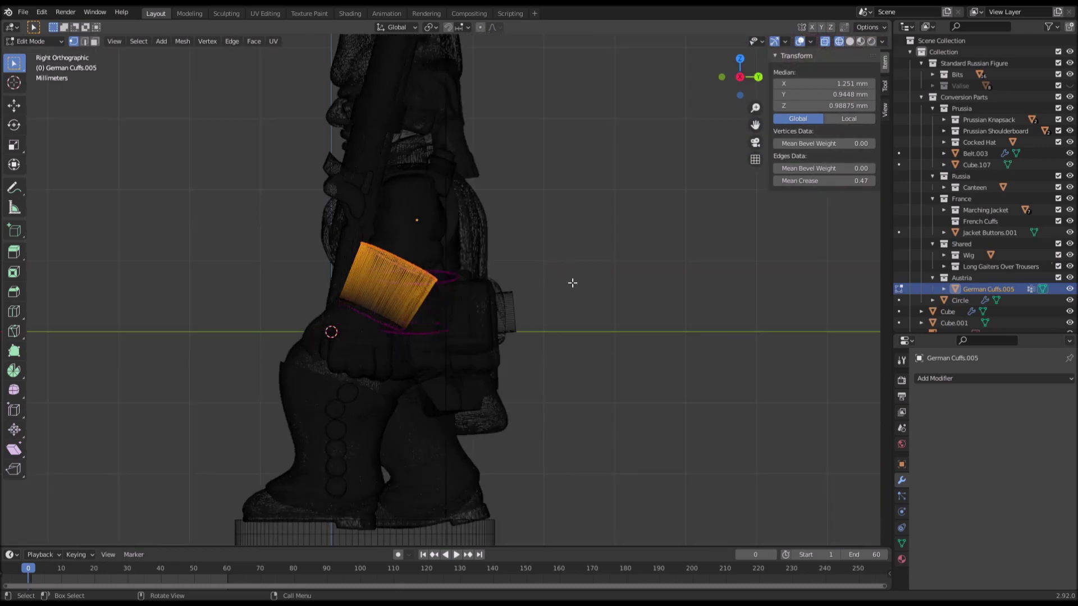
{"action": "key", "text": "g"}
{"action": "left_click", "coordinate": [537, 346]}
{"action": "key", "text": "z"}
{"action": "left_click", "coordinate": [593, 346]}
{"action": "mouse_move", "coordinate": [435, 292]}
{"action": "middle_mouse_down"}
{"action": "mouse_move", "coordinate": [513, 319]}
{"action": "mouse_move", "coordinate": [543, 310]}
{"action": "middle_mouse_up"}
{"action": "key", "text": "Tab"}
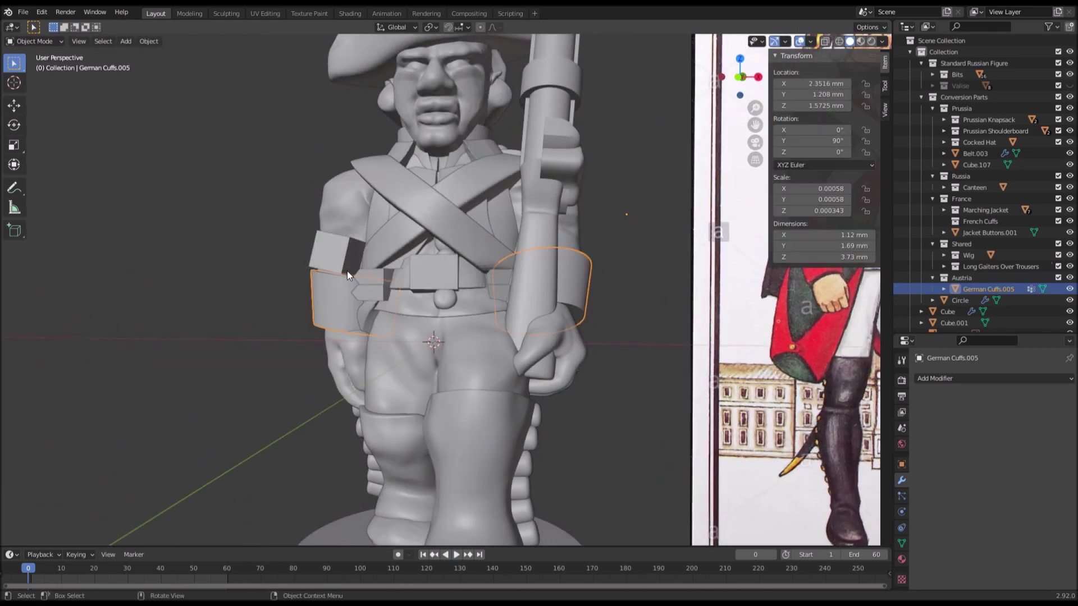
Step: Shrink the mesh of the cube at the right cuff and move it along Y to about 0.72 mm
{"action": "left_click", "coordinate": [343, 264]}
{"action": "middle_click_drag", "start_coordinate": [343, 264], "coordinate": [415, 283]}
{"action": "key", "text": "Tab"}
{"action": "key", "text": "s"}
{"action": "left_click", "coordinate": [433, 269]}
{"action": "key", "text": "g"}
{"action": "key", "text": "y"}
{"action": "left_click", "coordinate": [411, 286]}
Step: Rotate the cube's mesh to follow the forearm and shift it to about X -1.18 mm, Y 0.75 mm
{"action": "key", "text": "r"}
{"action": "left_click", "coordinate": [422, 290]}
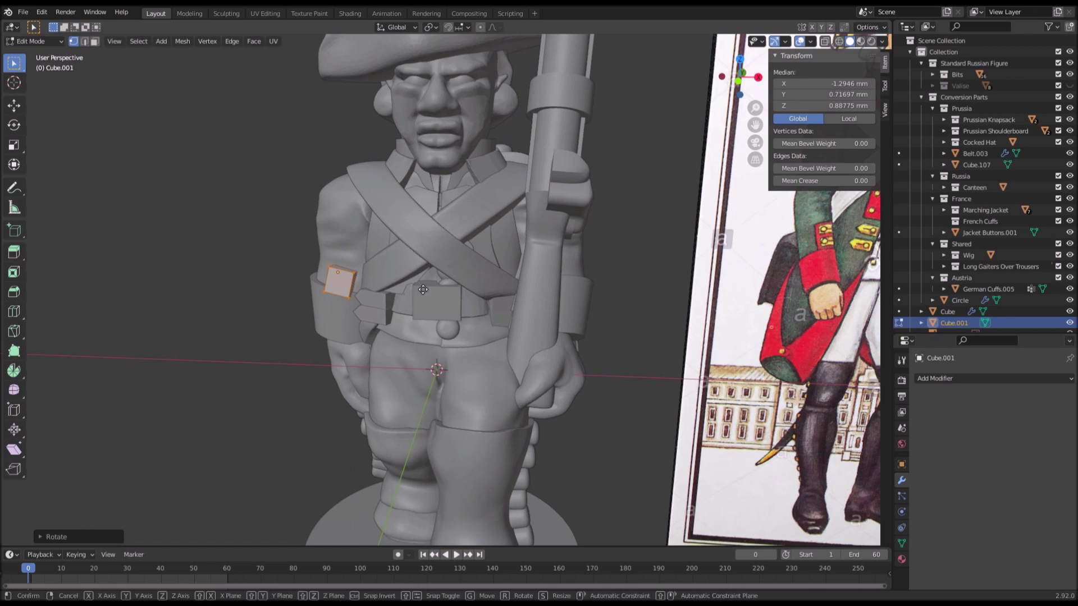
{"action": "key", "text": "x"}
{"action": "left_click", "coordinate": [431, 289]}
{"action": "middle_click_drag", "start_coordinate": [431, 290], "coordinate": [652, 276]}
{"action": "scroll", "coordinate": [426, 325], "scroll_direction": "up", "scroll_amount": 2}
{"action": "key", "text": "r"}
{"action": "left_click", "coordinate": [630, 306]}
{"action": "key", "text": "g"}
{"action": "key", "text": "y"}
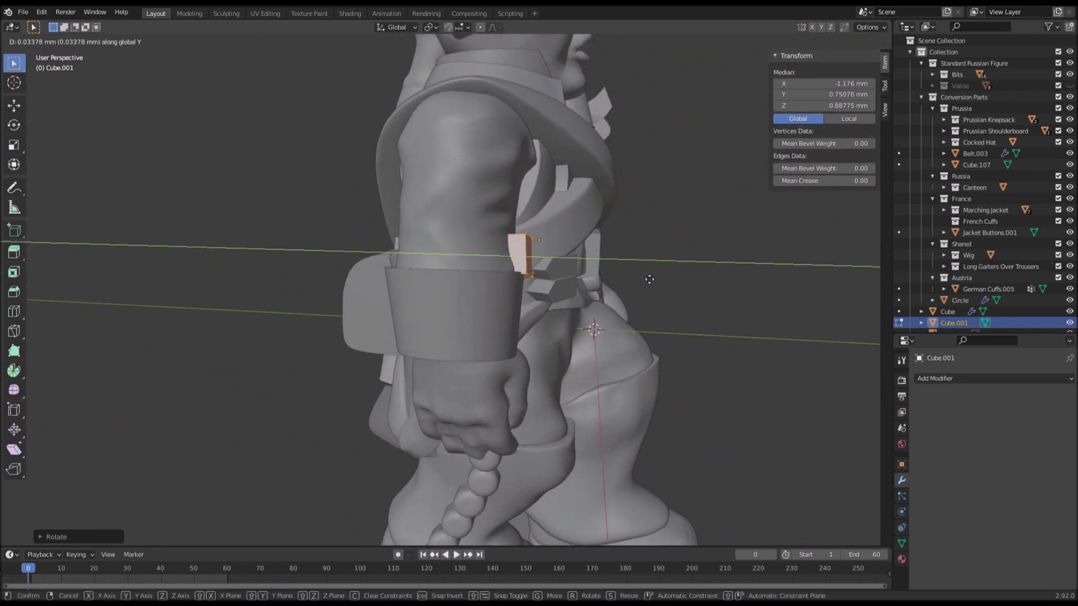
{"action": "left_click", "coordinate": [647, 279]}
Step: Raise the cube's top vertices by about 0.06 mm and move its outer-side vertices inward by about 0.04 mm
{"action": "key", "text": "KP_1"}
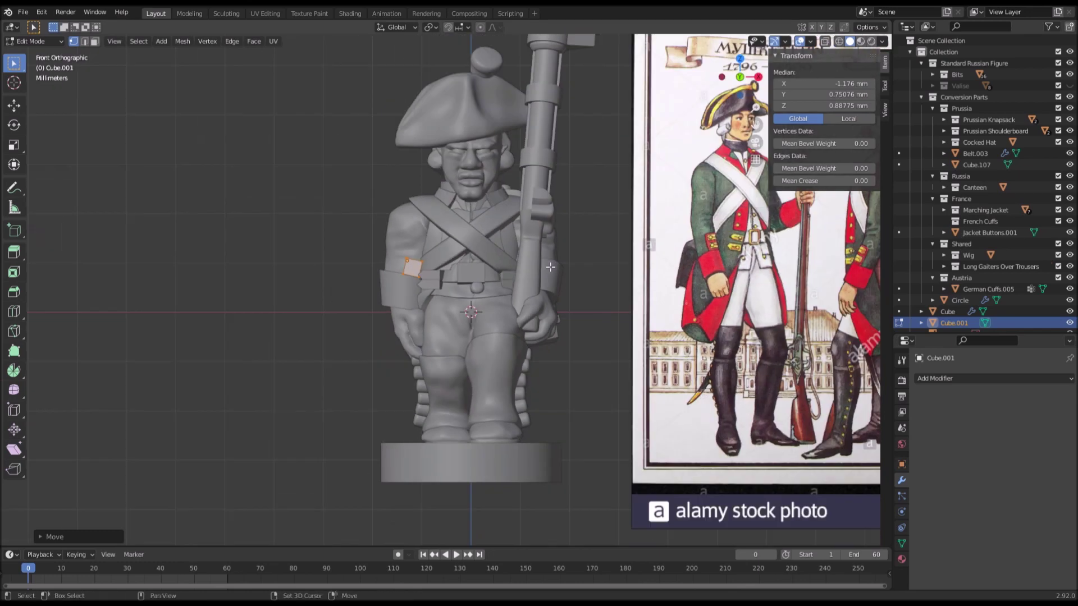
{"action": "scroll", "coordinate": [550, 267], "scroll_direction": "up", "scroll_amount": 3}
{"action": "key", "text": "alt+z"}
{"action": "left_click_drag", "start_coordinate": [344, 204], "coordinate": [434, 252]}
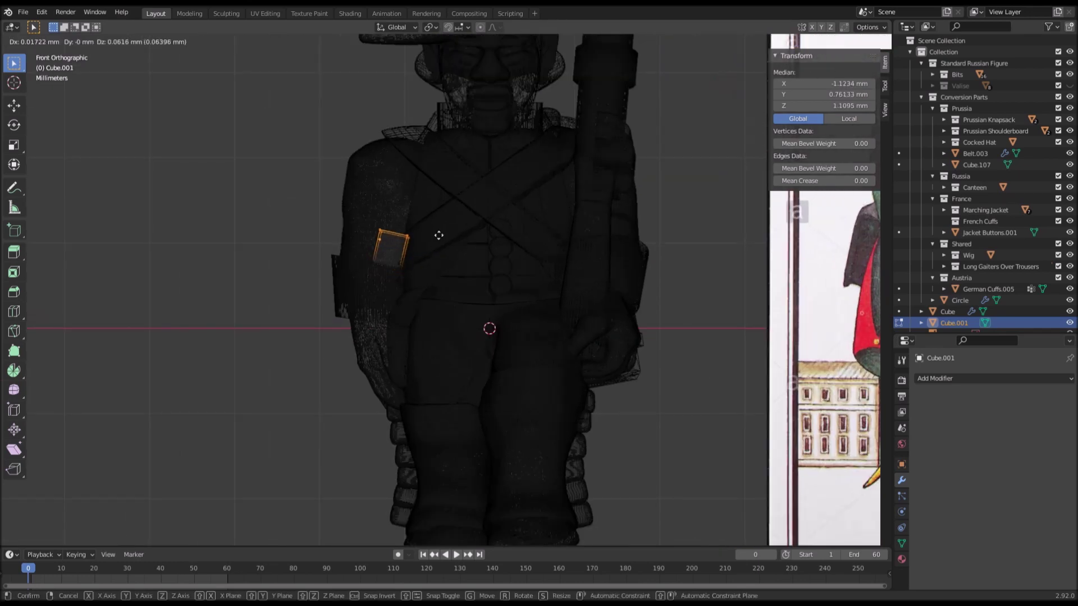
{"action": "left_click_drag", "start_coordinate": [342, 202], "coordinate": [391, 287]}
{"action": "key", "text": "g"}
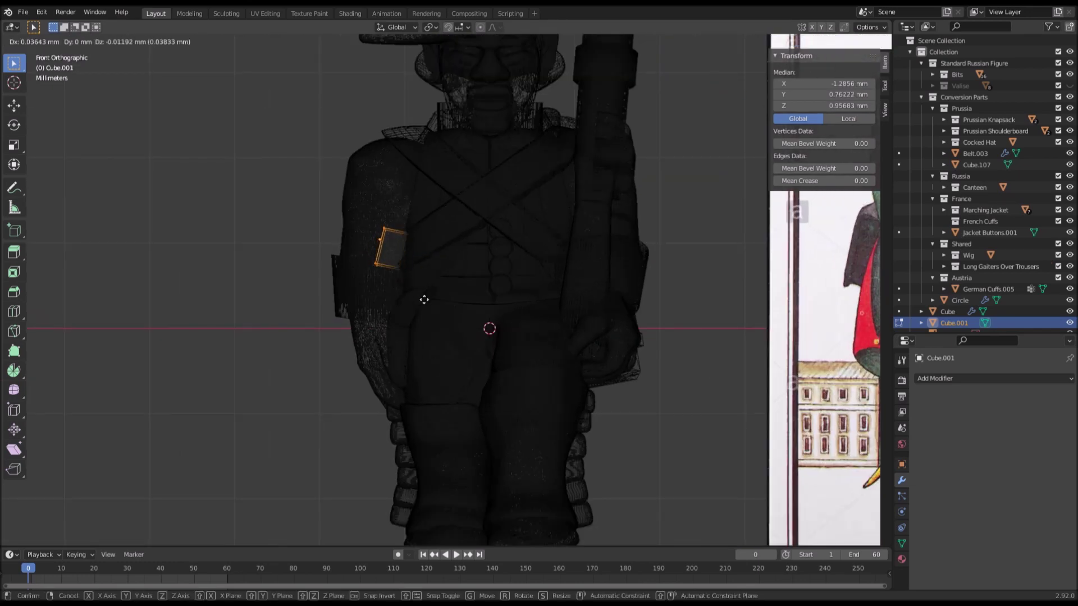
{"action": "left_click", "coordinate": [423, 299]}
{"action": "key", "text": "alt+z"}
{"action": "scroll", "coordinate": [528, 319], "scroll_direction": "down", "scroll_amount": 4}
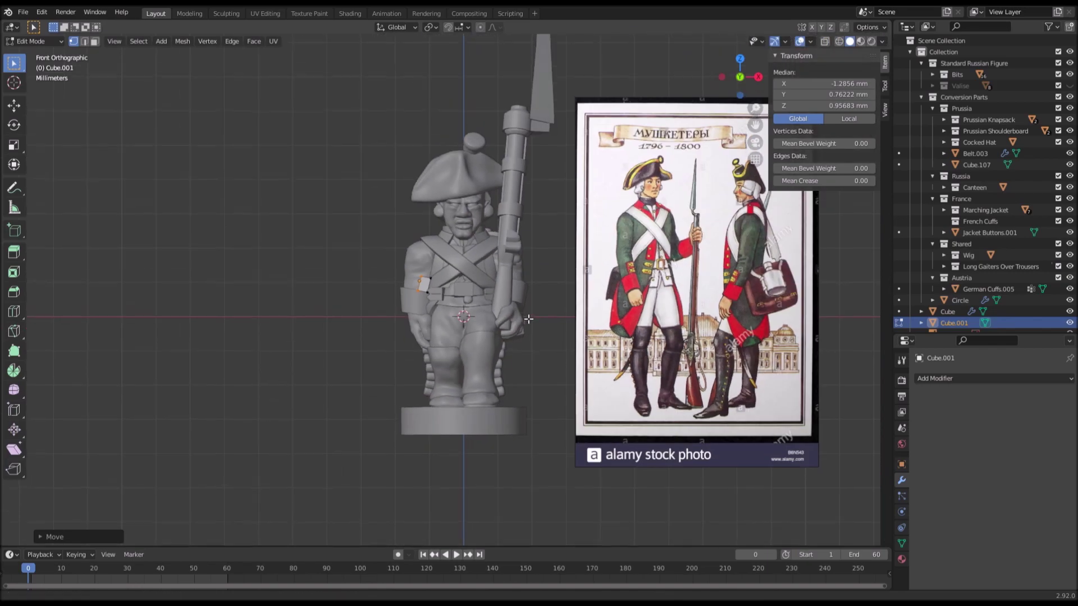
Step: Shift the cube's outer-side vertices outward to about X -1.32 mm, Z 0.97 mm, and finish the mesh edit
{"action": "scroll", "coordinate": [528, 319], "scroll_direction": "up", "scroll_amount": 5}
{"action": "key", "text": "z"}
{"action": "left_click", "coordinate": [393, 304]}
{"action": "key", "text": "g"}
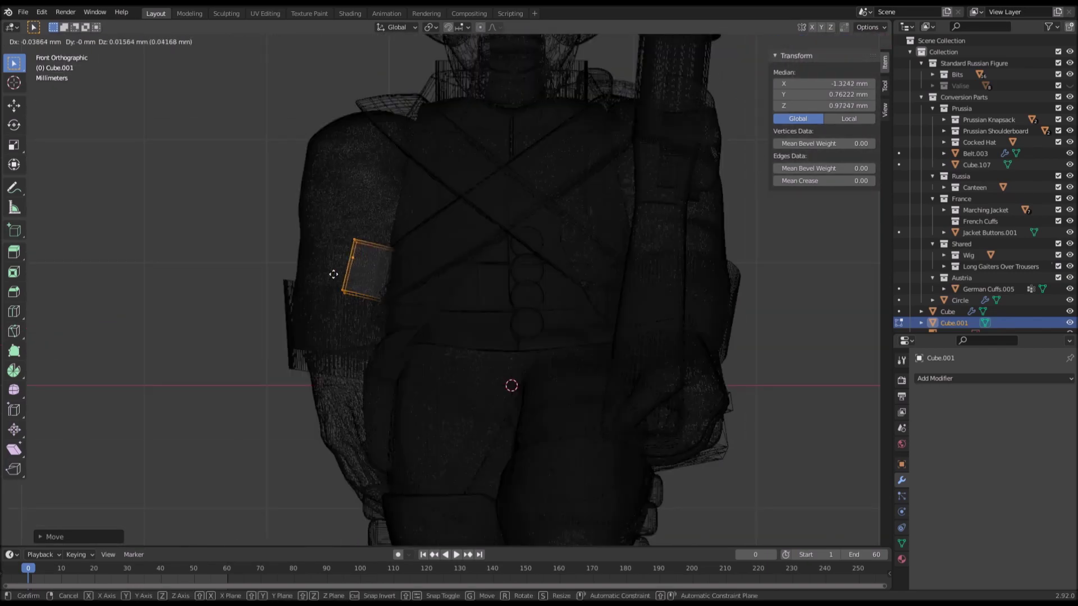
{"action": "left_click", "coordinate": [334, 274]}
{"action": "key", "text": "z"}
{"action": "left_click", "coordinate": [540, 283]}
{"action": "key", "text": "Tab"}
Step: Move the cube object to about X -1.37 mm, Y 0.54 mm so it sits in the right cuff
{"action": "scroll", "coordinate": [539, 283], "scroll_direction": "down", "scroll_amount": 1}
{"action": "mouse_move", "coordinate": [540, 283]}
{"action": "middle_mouse_down"}
{"action": "mouse_move", "coordinate": [580, 321]}
{"action": "mouse_move", "coordinate": [593, 357]}
{"action": "middle_mouse_up"}
{"action": "key", "text": "g"}
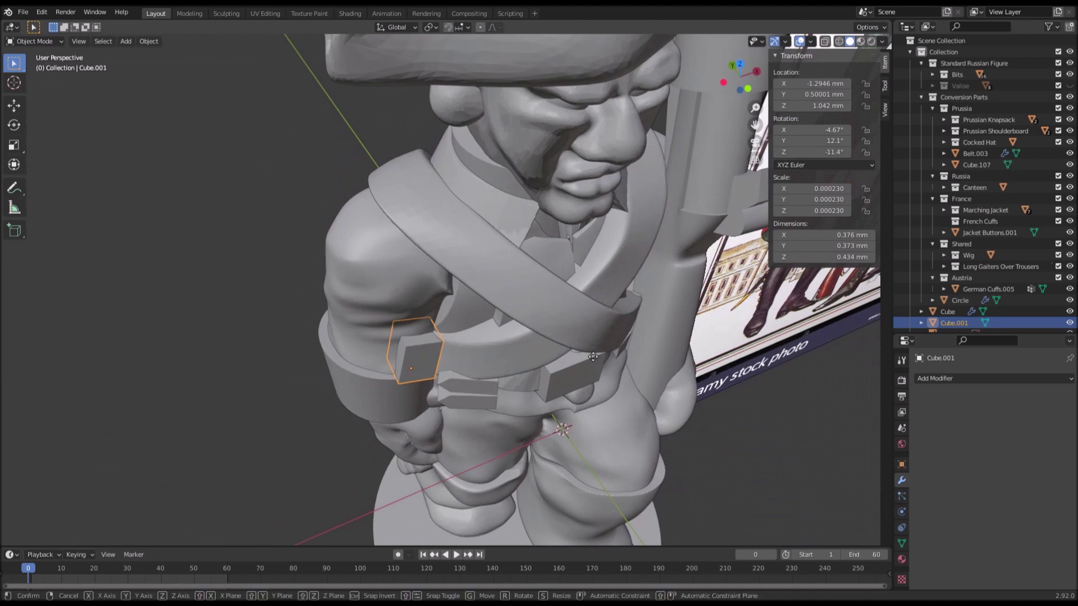
{"action": "left_click", "coordinate": [584, 358]}
{"action": "key", "text": "g"}
{"action": "key", "text": "y"}
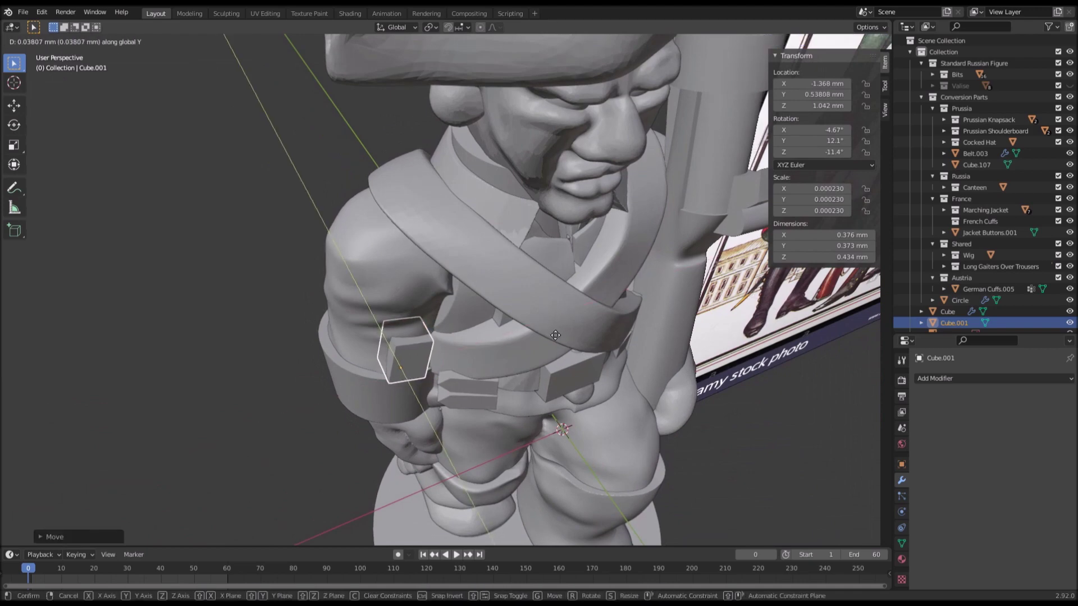
{"action": "left_click", "coordinate": [555, 330]}
Step: Select the complete right cuff within the German Cuffs mesh and shift it along Y
{"action": "middle_click_drag", "start_coordinate": [554, 327], "coordinate": [603, 305]}
{"action": "left_click", "coordinate": [401, 396]}
{"action": "middle_click_drag", "start_coordinate": [402, 396], "coordinate": [447, 397]}
{"action": "key", "text": "Tab"}
{"action": "key", "text": "alt+a"}
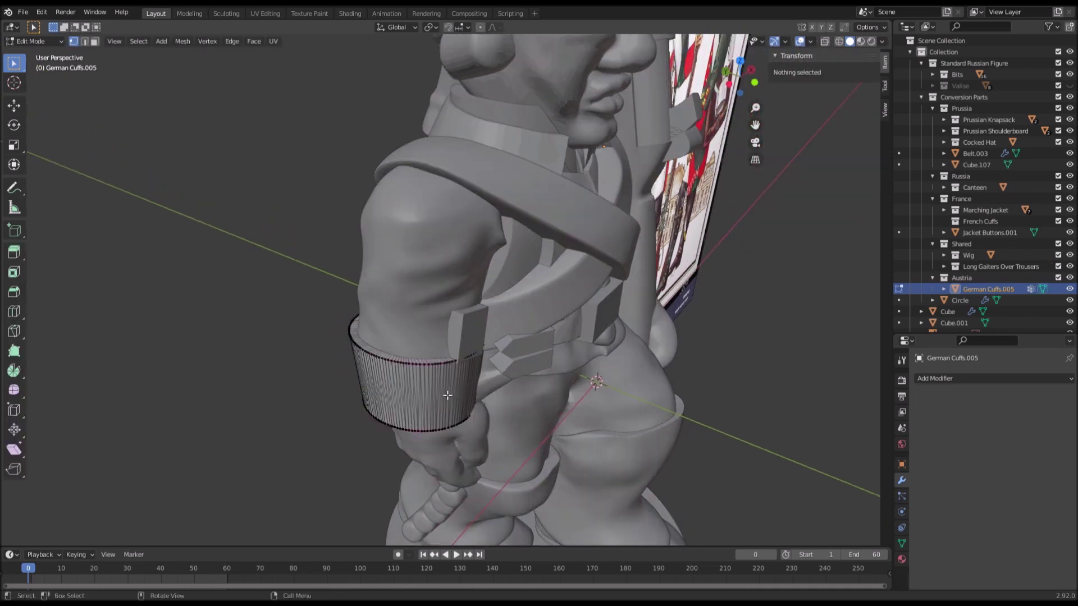
{"action": "key", "text": "ctrl+l"}
{"action": "key", "text": "g"}
{"action": "key", "text": "y"}
{"action": "left_click", "coordinate": [455, 385]}
Step: Move the right cuff's lower rim along Y by about 0.03 mm and finish editing the cuffs
{"action": "mouse_move", "coordinate": [456, 384]}
{"action": "middle_mouse_down"}
{"action": "mouse_move", "coordinate": [523, 375]}
{"action": "mouse_move", "coordinate": [514, 341]}
{"action": "middle_mouse_up"}
{"action": "key", "text": "z"}
{"action": "left_click", "coordinate": [428, 339]}
{"action": "left_click_drag", "start_coordinate": [393, 342], "coordinate": [589, 415]}
{"action": "key", "text": "z"}
{"action": "left_click", "coordinate": [672, 417]}
{"action": "key", "text": "g"}
{"action": "key", "text": "y"}
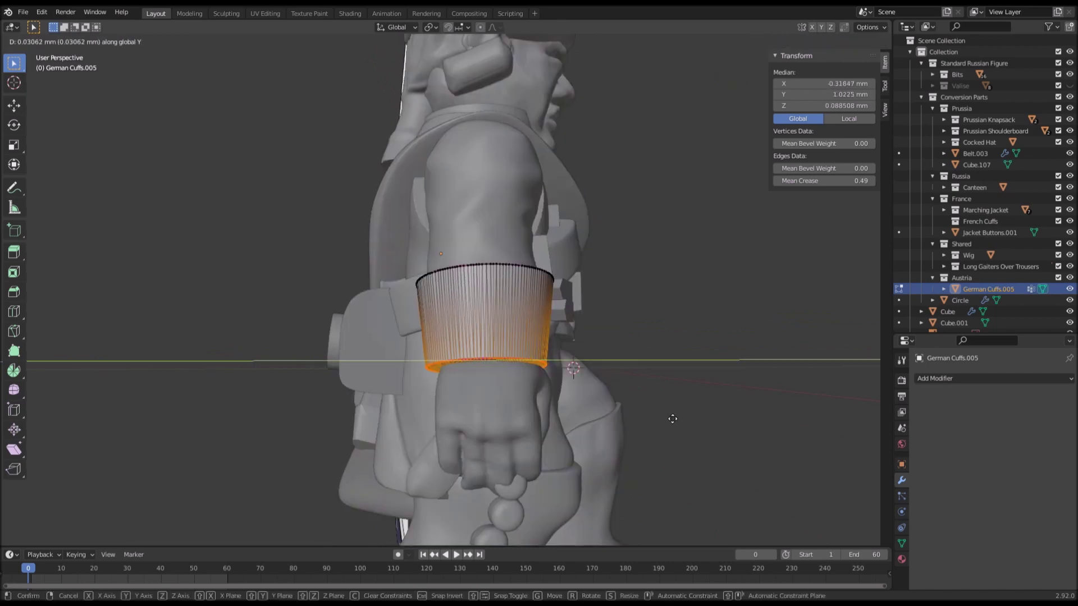
{"action": "left_click", "coordinate": [672, 419]}
{"action": "middle_click_drag", "start_coordinate": [673, 419], "coordinate": [523, 395]}
{"action": "key", "text": "Tab"}
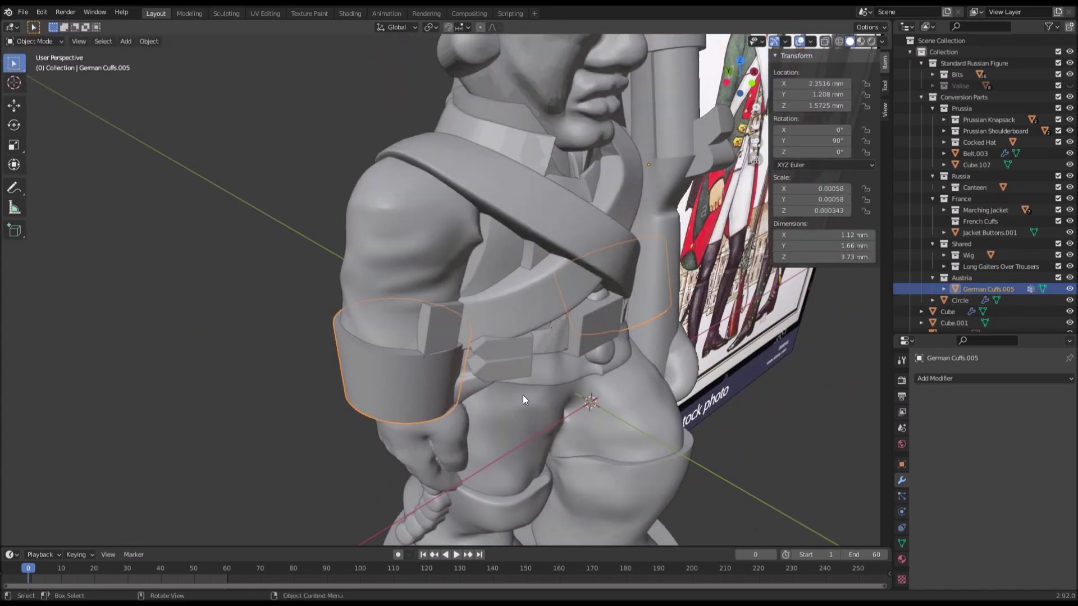
Step: Select the cube on the right cuff, examine its fit and compare the figure with the uniform illustration
{"action": "left_click", "coordinate": [457, 344]}
{"action": "scroll", "coordinate": [453, 337], "scroll_direction": "up", "scroll_amount": 6}
{"action": "key", "text": "Tab"}
{"action": "key", "text": "Tab"}
{"action": "key", "text": "Tab"}
{"action": "scroll", "coordinate": [441, 329], "scroll_direction": "down", "scroll_amount": 5}
{"action": "mouse_move", "coordinate": [441, 329]}
{"action": "middle_mouse_down"}
{"action": "mouse_move", "coordinate": [445, 308]}
{"action": "mouse_move", "coordinate": [430, 327]}
{"action": "middle_mouse_up"}
{"action": "key", "text": "Tab"}
{"action": "scroll", "coordinate": [430, 328], "scroll_direction": "down", "scroll_amount": 3}
{"action": "middle_click_drag", "start_coordinate": [583, 344], "coordinate": [474, 347], "text": "shift"}
{"action": "scroll", "coordinate": [475, 347], "scroll_direction": "down", "scroll_amount": 2}
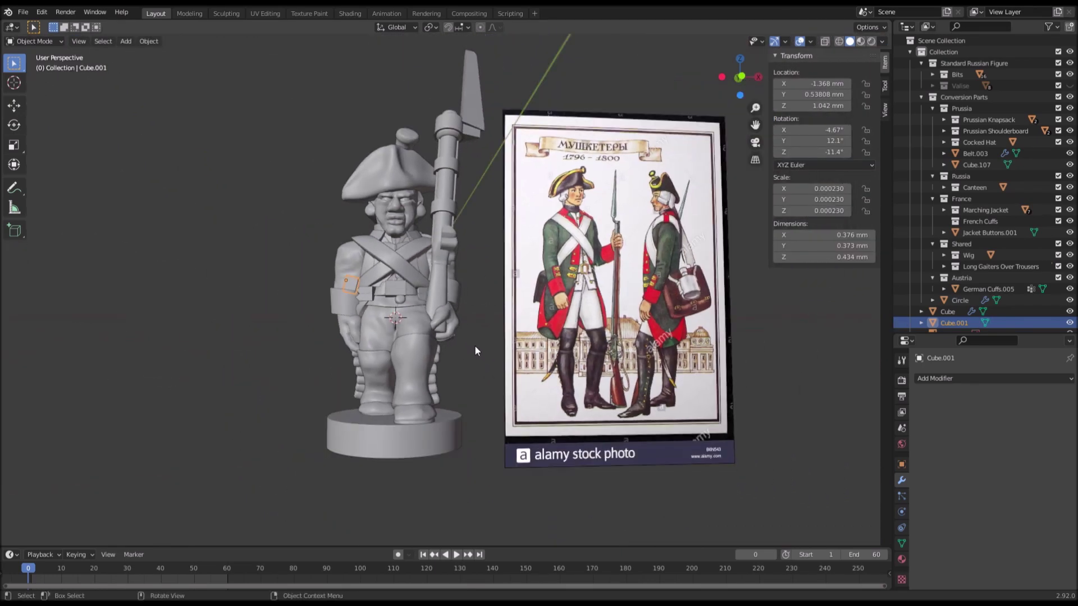
{"action": "scroll", "coordinate": [475, 346], "scroll_direction": "up", "scroll_amount": 4}
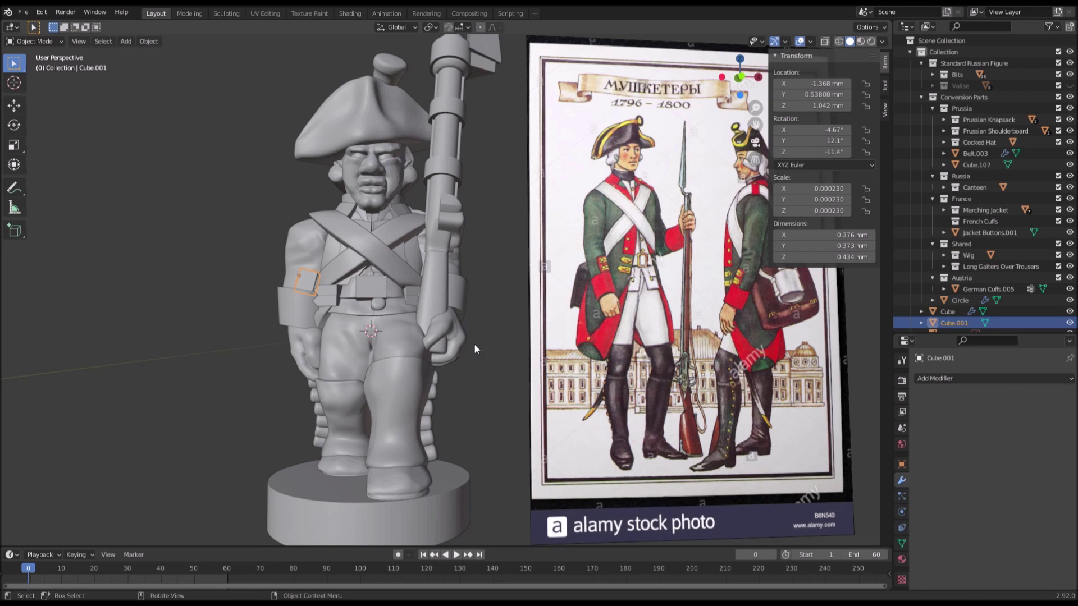
Step: Rotate the mesh of the cube slightly so it stands straighter on the right cuff
{"action": "key", "text": "Tab"}
{"action": "key", "text": "KP_Decimal"}
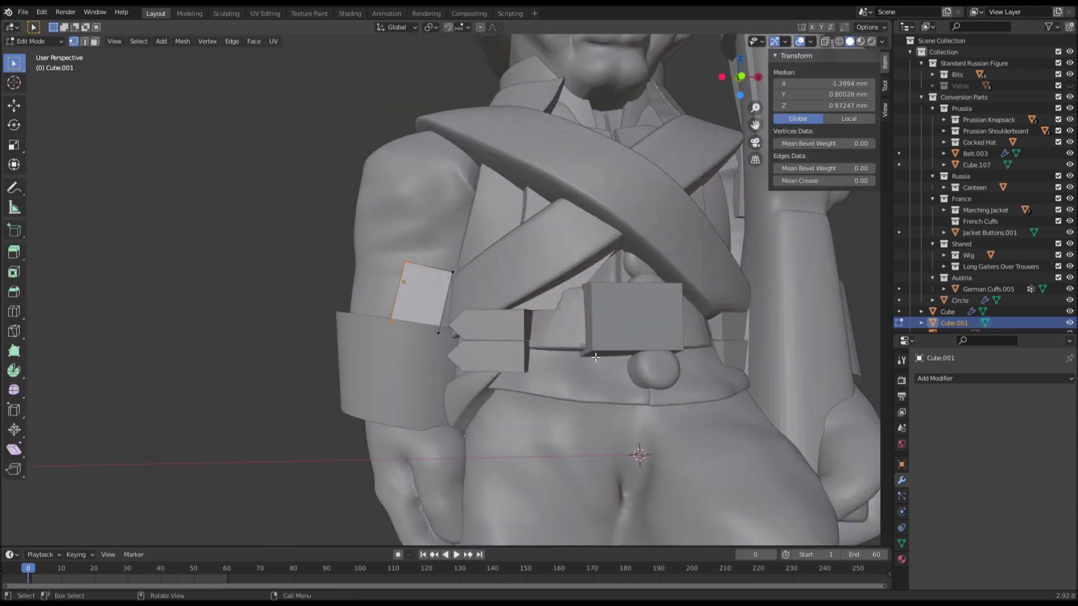
{"action": "key", "text": "r"}
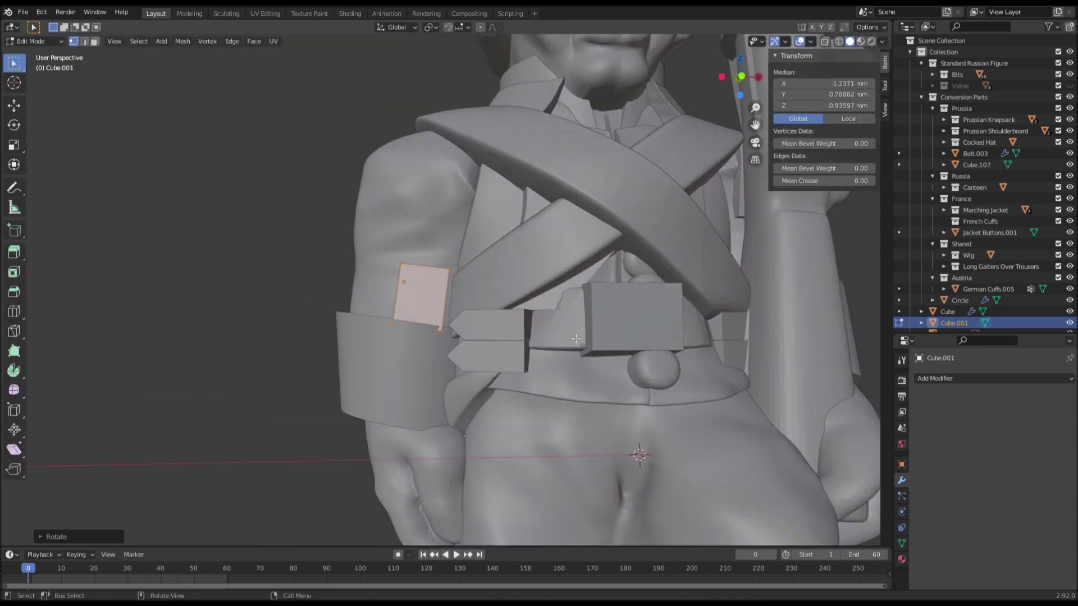
{"action": "left_click", "coordinate": [575, 339]}
Step: Widen the cube by moving its inner-side vertices to about X -1.03 mm, Y 0.80 mm
{"action": "key", "text": "shift+z"}
{"action": "left_click_drag", "start_coordinate": [409, 245], "coordinate": [525, 412]}
{"action": "key", "text": "shift+z"}
{"action": "key", "text": "g"}
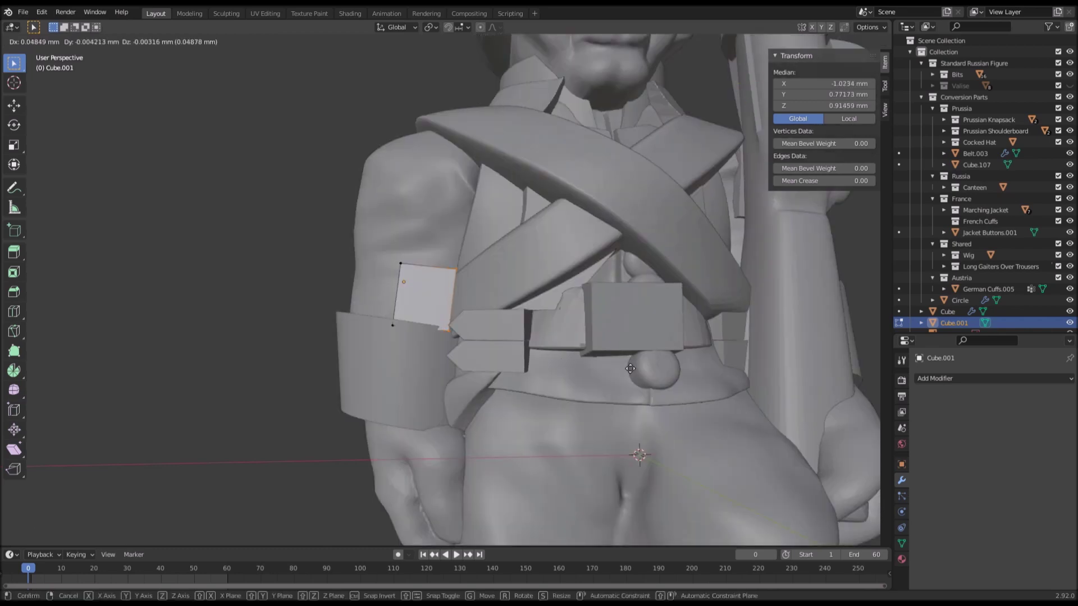
{"action": "left_click", "coordinate": [622, 369]}
{"action": "middle_click_drag", "start_coordinate": [621, 368], "coordinate": [619, 408]}
{"action": "key", "text": "g"}
{"action": "key", "text": "y"}
{"action": "left_click", "coordinate": [622, 408]}
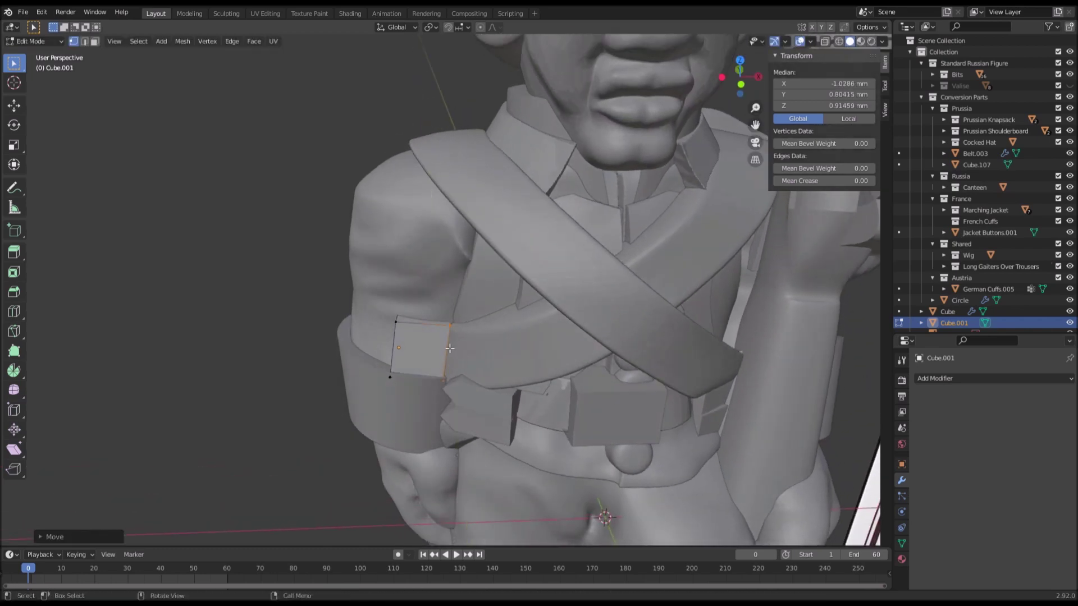
Step: Add a vertical loop cut through the cube's middle and move it along Y to about 0.77 mm
{"action": "left_click", "coordinate": [434, 335]}
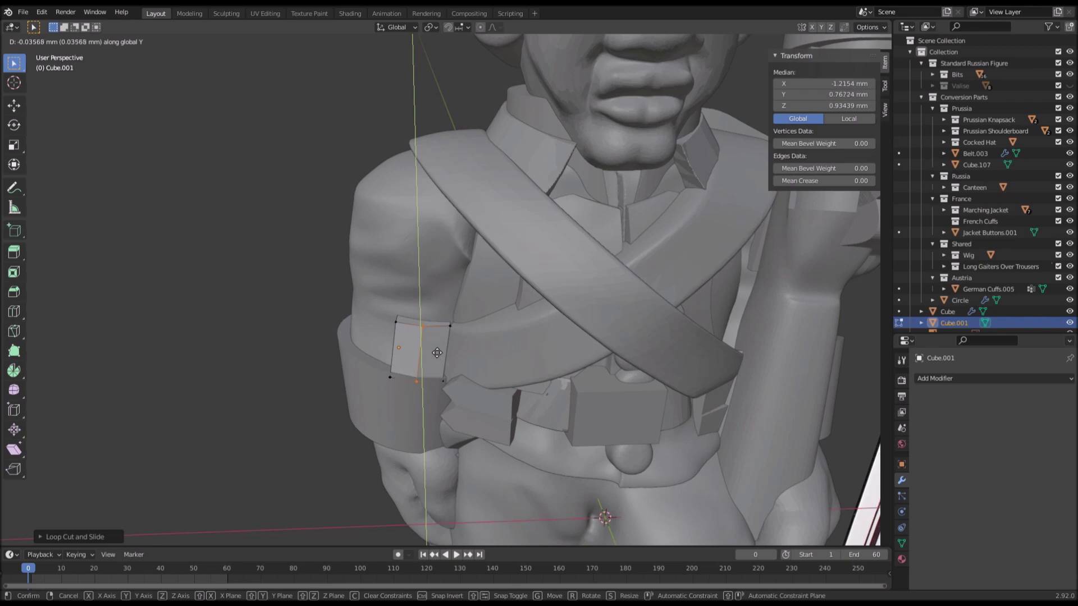
{"action": "left_click", "coordinate": [433, 343]}
{"action": "key", "text": "Tab"}
{"action": "key", "text": "Tab"}
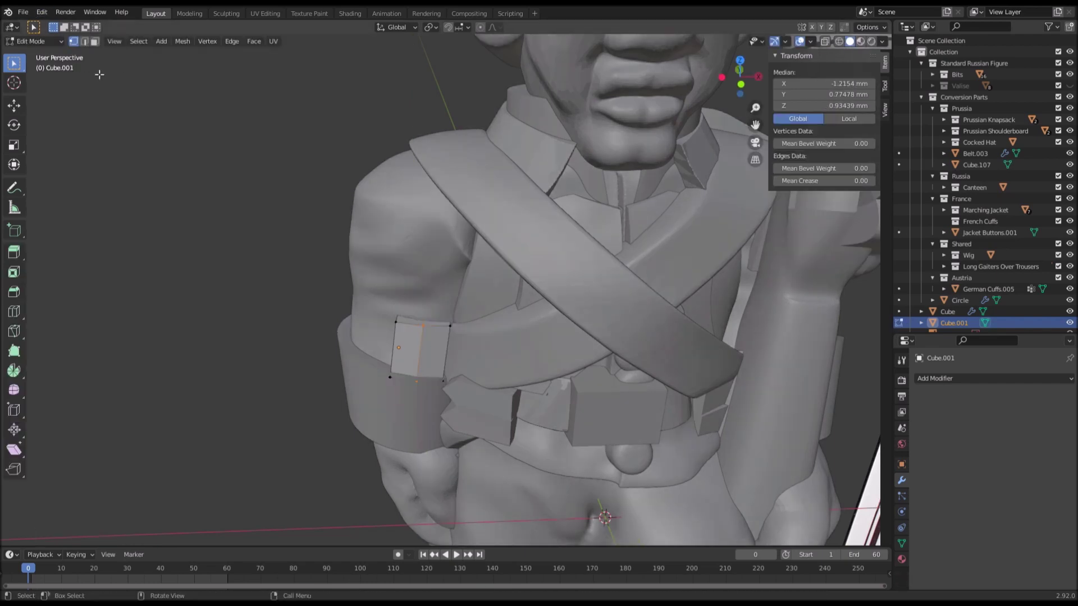
Step: Select the cube's top edge loop in wireframe and apply an edge crease to it
{"action": "key", "text": "shift+z"}
{"action": "key", "text": "a"}
{"action": "key", "text": "b"}
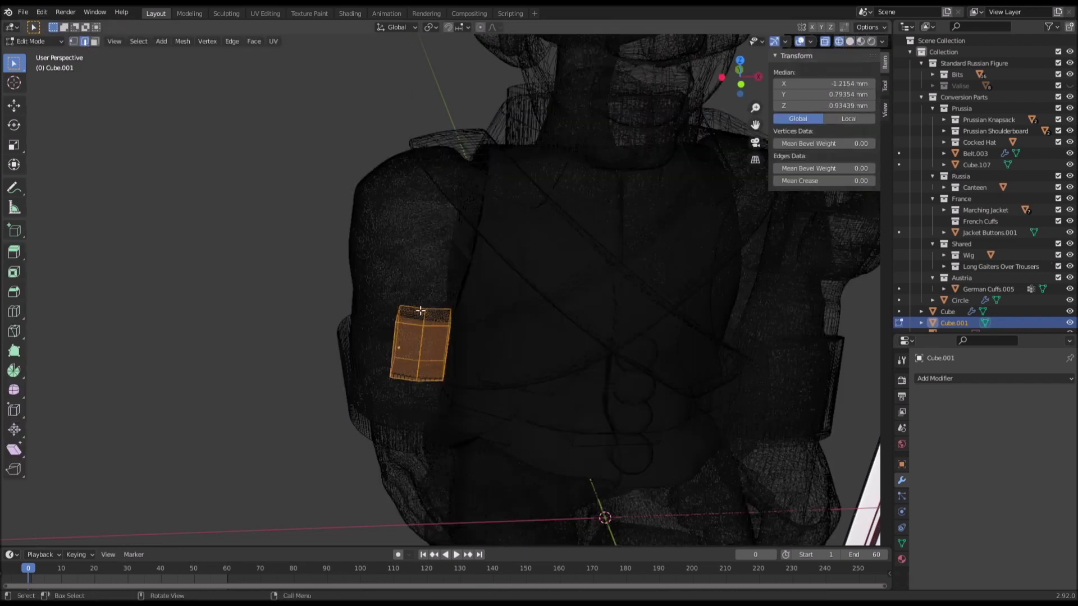
{"action": "left_click", "coordinate": [452, 313], "text": "ctrl"}
{"action": "middle_click_drag", "start_coordinate": [454, 320], "coordinate": [421, 319]}
{"action": "key", "text": "ctrl+z"}
{"action": "left_click", "coordinate": [421, 323], "text": "ctrl"}
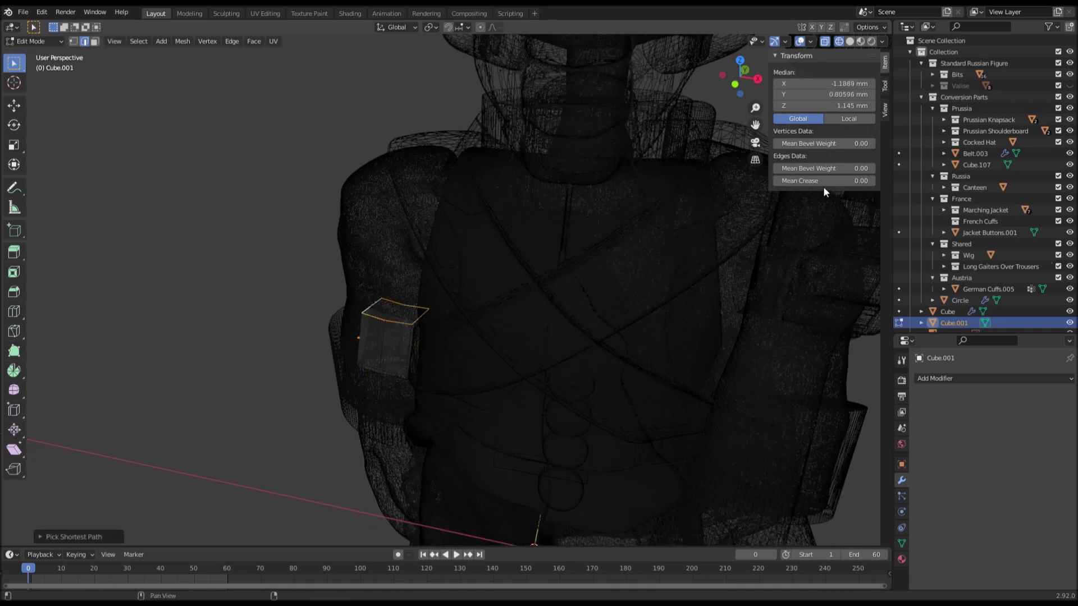
Step: Select the cube's four vertical corner edges and apply an edge crease to them
{"action": "middle_click_drag", "start_coordinate": [397, 347], "coordinate": [382, 337]}
{"action": "key", "text": "a"}
{"action": "left_click", "coordinate": [401, 332]}
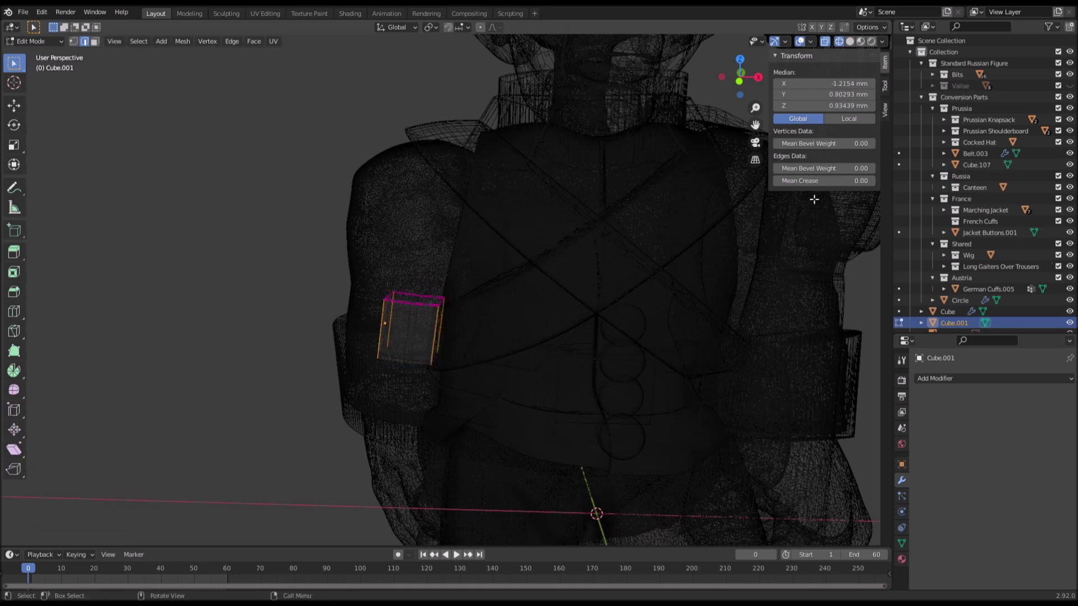
{"action": "left_click", "coordinate": [815, 181]}
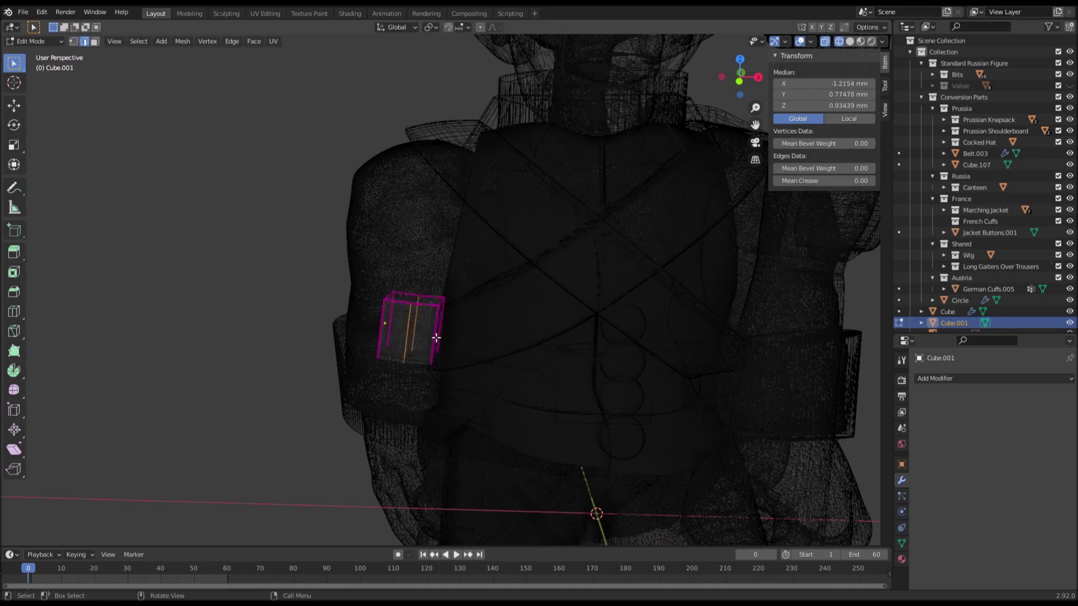
Step: Select the cube's bottom edge loop and set its mean crease to 1.00
{"action": "key", "text": "ctrl+z"}
{"action": "middle_click_drag", "start_coordinate": [386, 351], "coordinate": [399, 352]}
{"action": "left_click", "coordinate": [394, 349]}
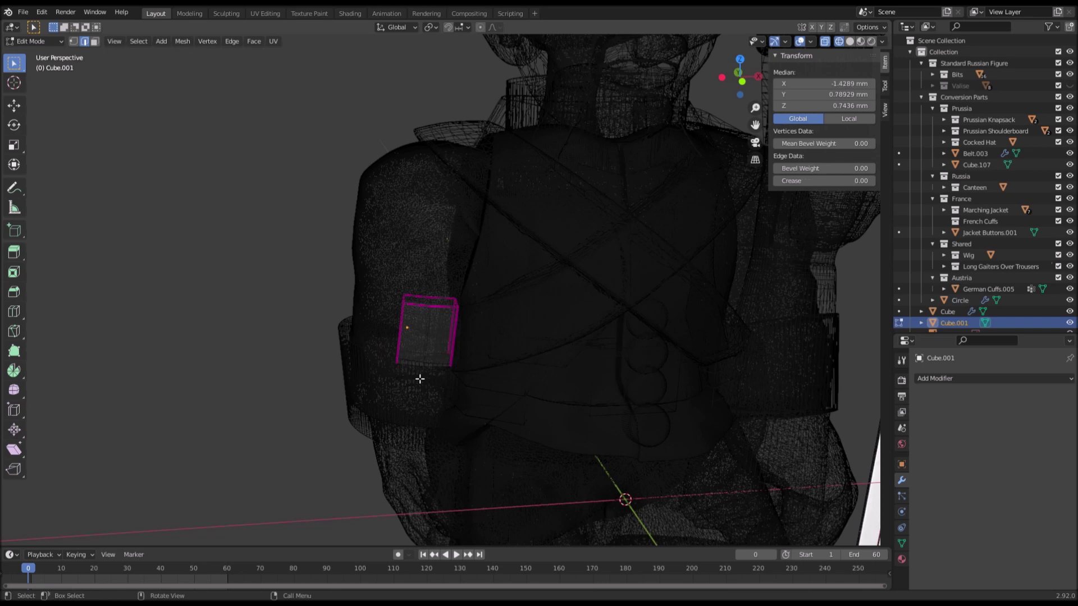
{"action": "middle_click_drag", "start_coordinate": [440, 351], "coordinate": [443, 354]}
{"action": "left_click_drag", "start_coordinate": [432, 349], "coordinate": [458, 392]}
{"action": "middle_click_drag", "start_coordinate": [402, 362], "coordinate": [626, 339]}
{"action": "left_click_drag", "start_coordinate": [826, 180], "coordinate": [818, 180]}
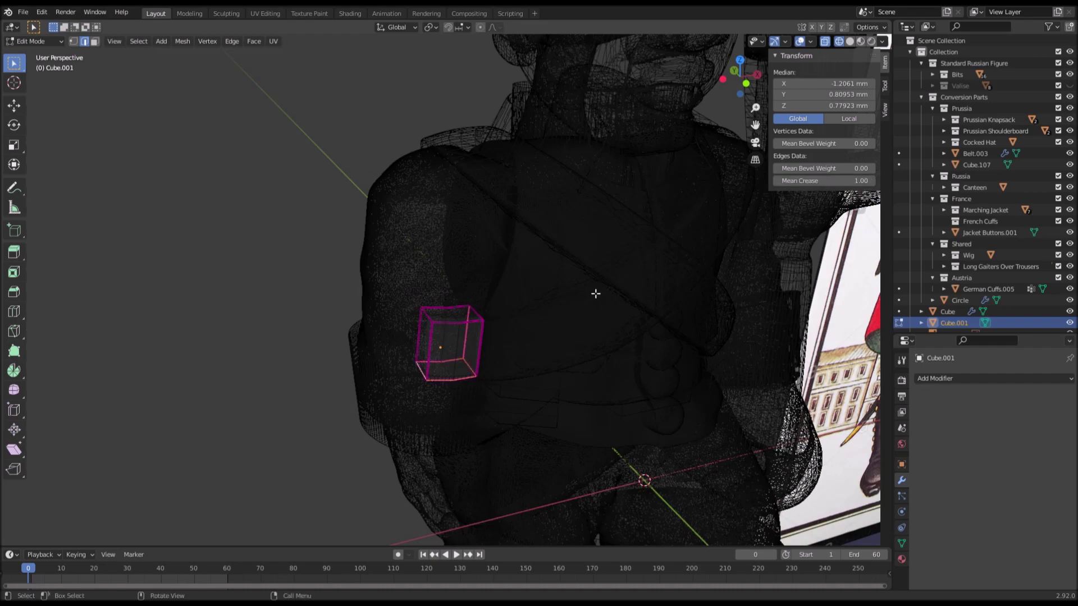
Step: Return the cube to object mode in solid shading and give it a level 2 Catmull-Clark Subdivision modifier
{"action": "key", "text": "shift+z"}
{"action": "key", "text": "Tab"}
{"action": "key", "text": "ctrl+2"}
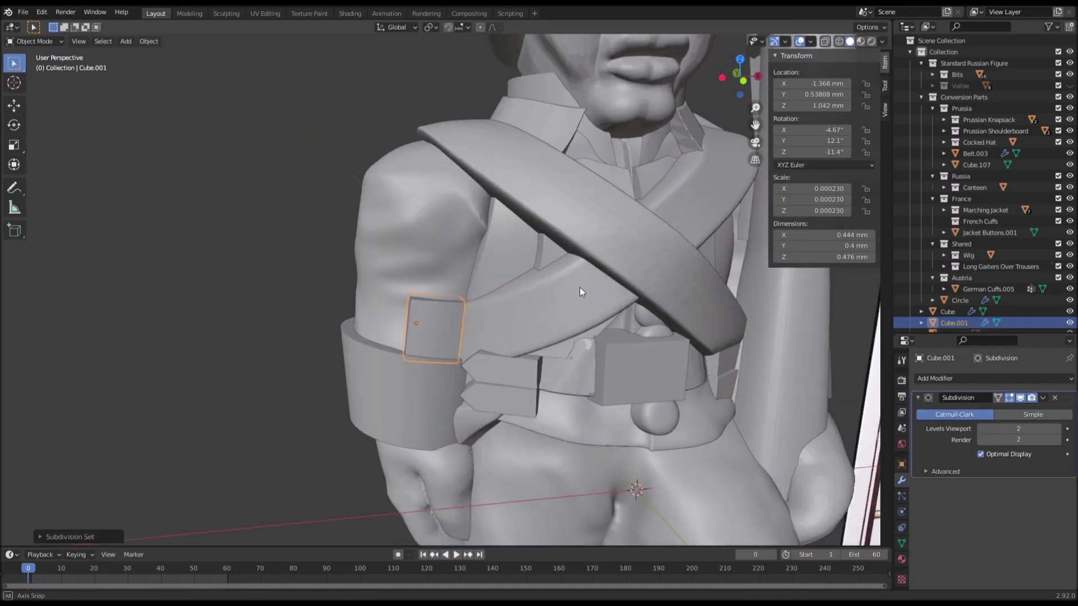
{"action": "scroll", "coordinate": [556, 271], "scroll_direction": "down", "scroll_amount": 6}
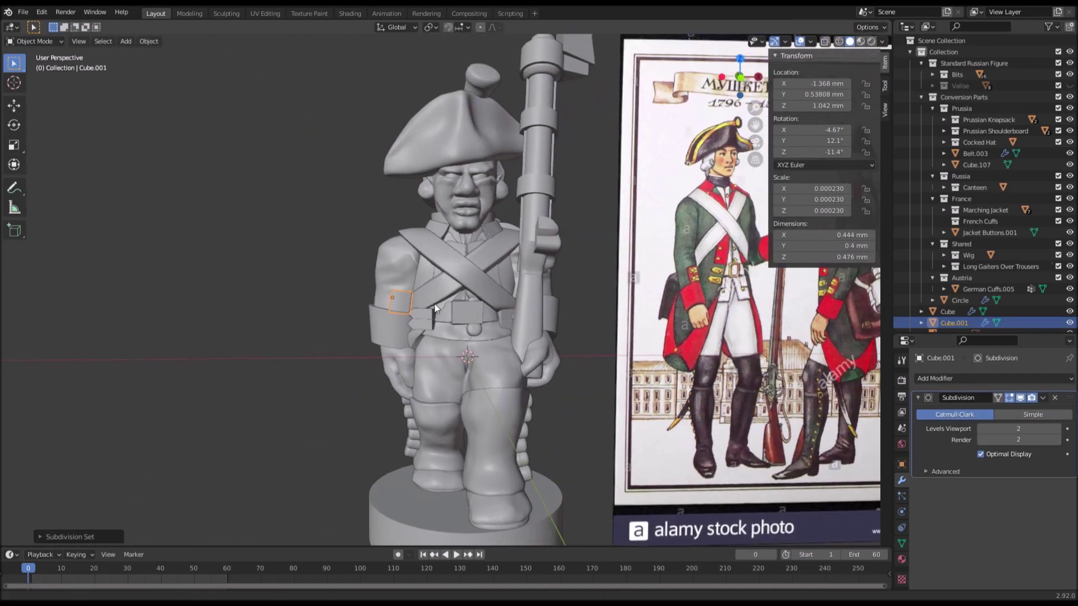
{"action": "scroll", "coordinate": [353, 307], "scroll_direction": "up", "scroll_amount": 5}
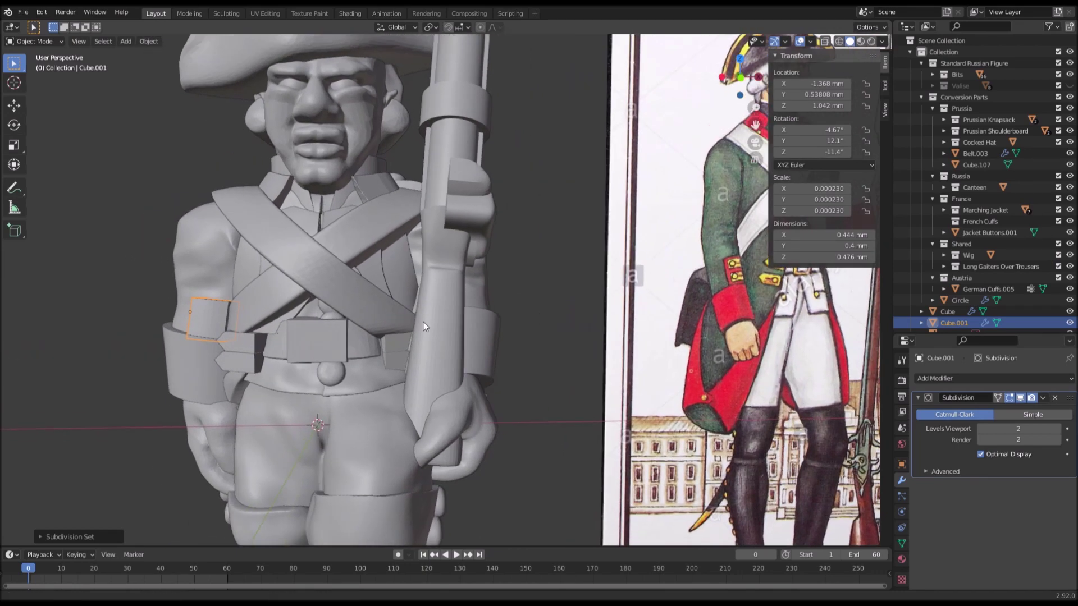
{"action": "middle_click_drag", "start_coordinate": [423, 326], "coordinate": [492, 303], "text": "shift"}
Step: Scale the cuff flap up by about 1.12, move it outward to about X -1.45 mm, and set its origin to the surface centre of mass
{"action": "key", "text": "s"}
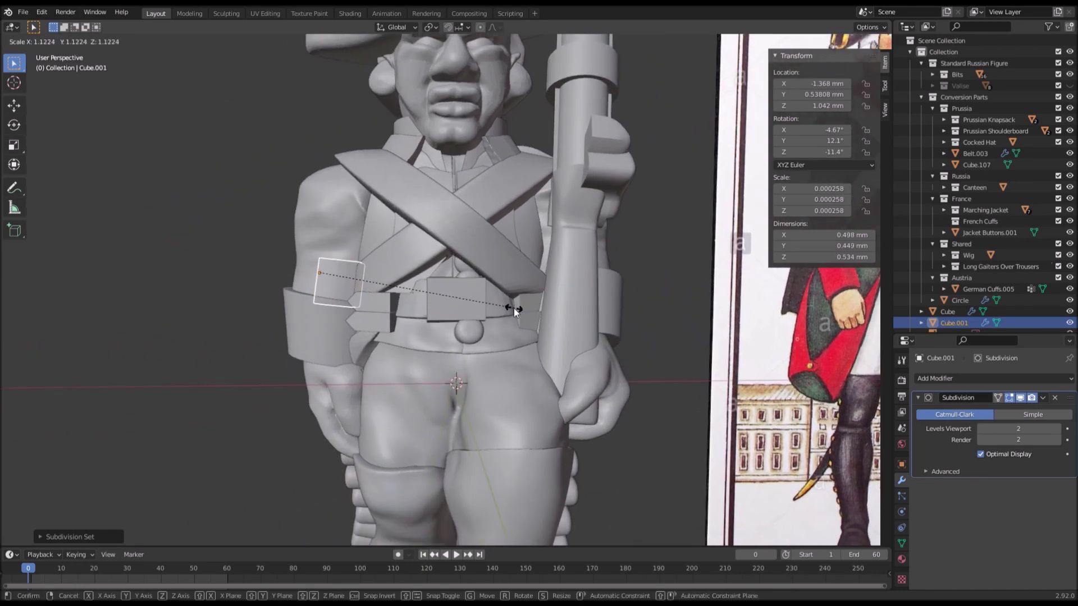
{"action": "key", "text": "g"}
{"action": "left_click", "coordinate": [505, 305]}
{"action": "left_click", "coordinate": [160, 44]}
{"action": "mouse_move", "coordinate": [181, 68]}
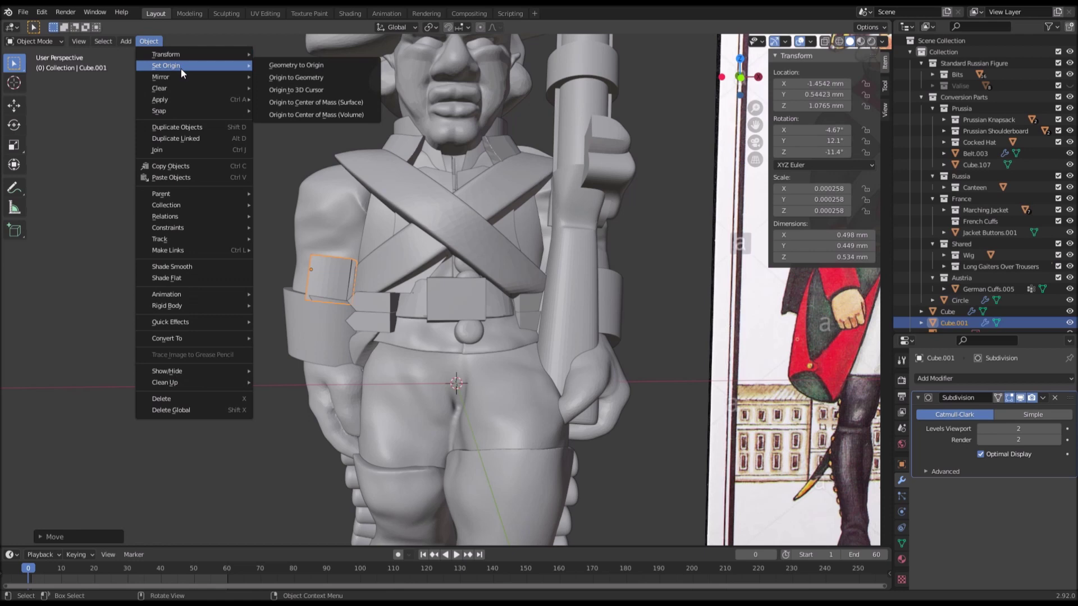
{"action": "left_click", "coordinate": [346, 102]}
Step: Enlarge the cuff flap and stretch it along Z to about 0.67 mm
{"action": "key", "text": "s"}
{"action": "left_click", "coordinate": [407, 298]}
{"action": "middle_click_drag", "start_coordinate": [408, 298], "coordinate": [442, 294]}
{"action": "key", "text": "s"}
{"action": "key", "text": "z"}
{"action": "left_click", "coordinate": [439, 335]}
Step: Rotate the cuff flap about Z to about -19.9° and move it onto the sleeve at about X -1.24, Y 0.86, Z 0.96 mm
{"action": "key", "text": "r"}
{"action": "key", "text": "z"}
{"action": "left_click", "coordinate": [468, 281]}
{"action": "key", "text": "g"}
{"action": "left_click", "coordinate": [473, 281]}
{"action": "key", "text": "g"}
{"action": "middle_click_drag", "start_coordinate": [473, 281], "coordinate": [401, 310]}
{"action": "key", "text": "y"}
{"action": "left_click", "coordinate": [470, 324]}
Step: Move the flap's front middle, outer and inner vertical edges along Y to about 0.62, 0.69 and 0.63 mm respectively
{"action": "key", "text": "Tab"}
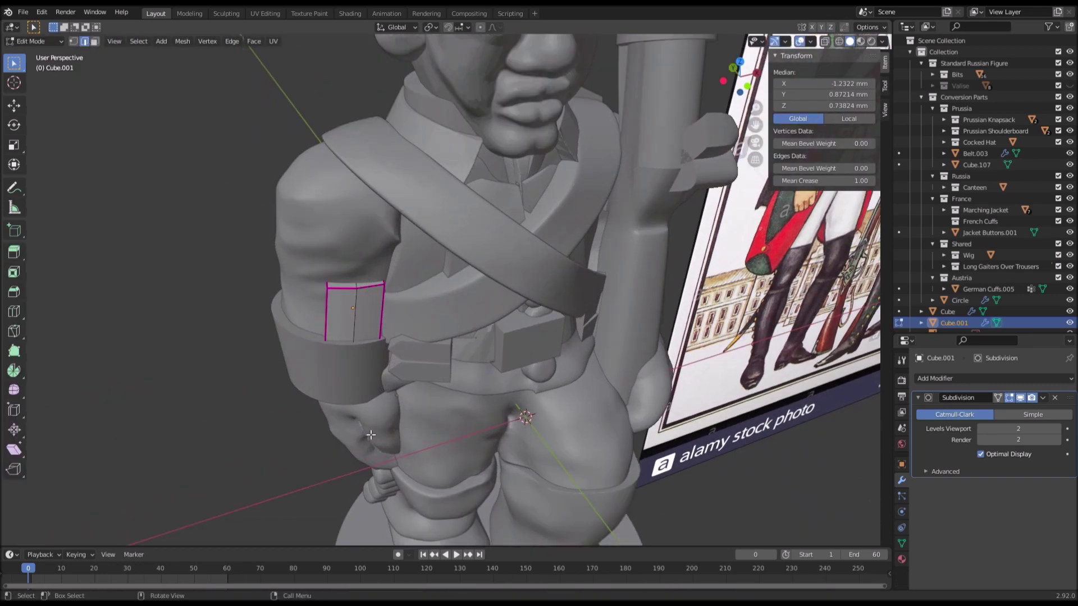
{"action": "left_click", "coordinate": [355, 335]}
{"action": "key", "text": "g"}
{"action": "key", "text": "y"}
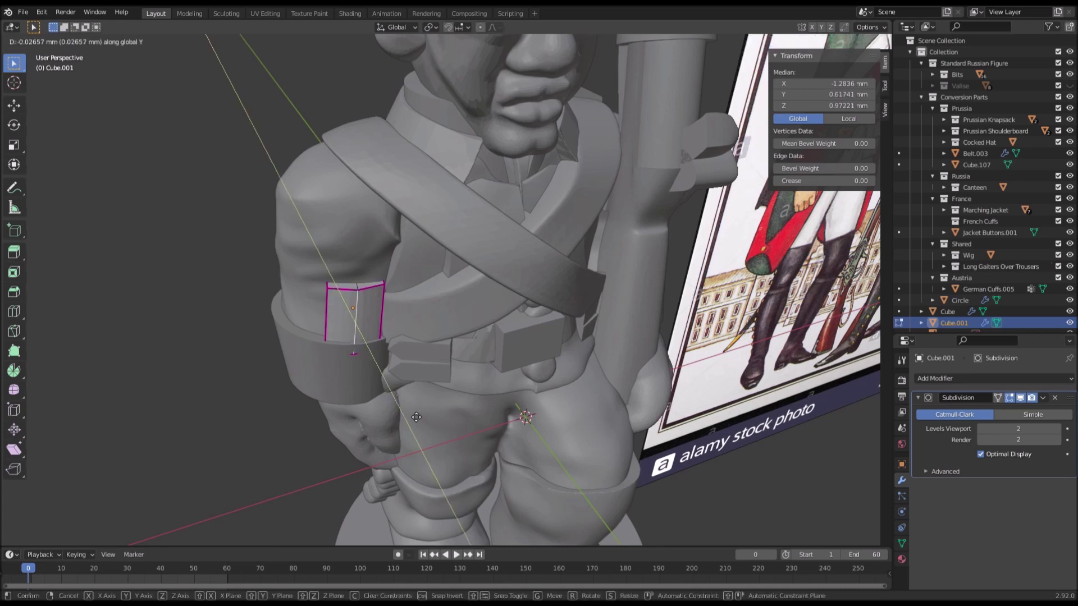
{"action": "left_click", "coordinate": [410, 413]}
{"action": "key", "text": "g"}
{"action": "key", "text": "y"}
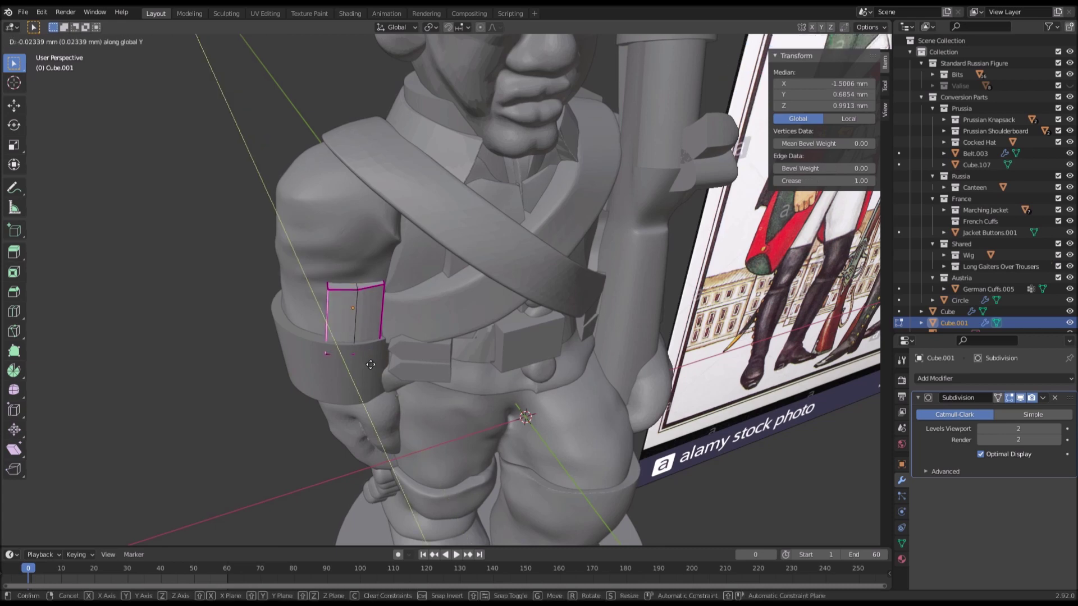
{"action": "left_click", "coordinate": [367, 360]}
{"action": "left_click", "coordinate": [384, 332]}
{"action": "key", "text": "g"}
{"action": "key", "text": "y"}
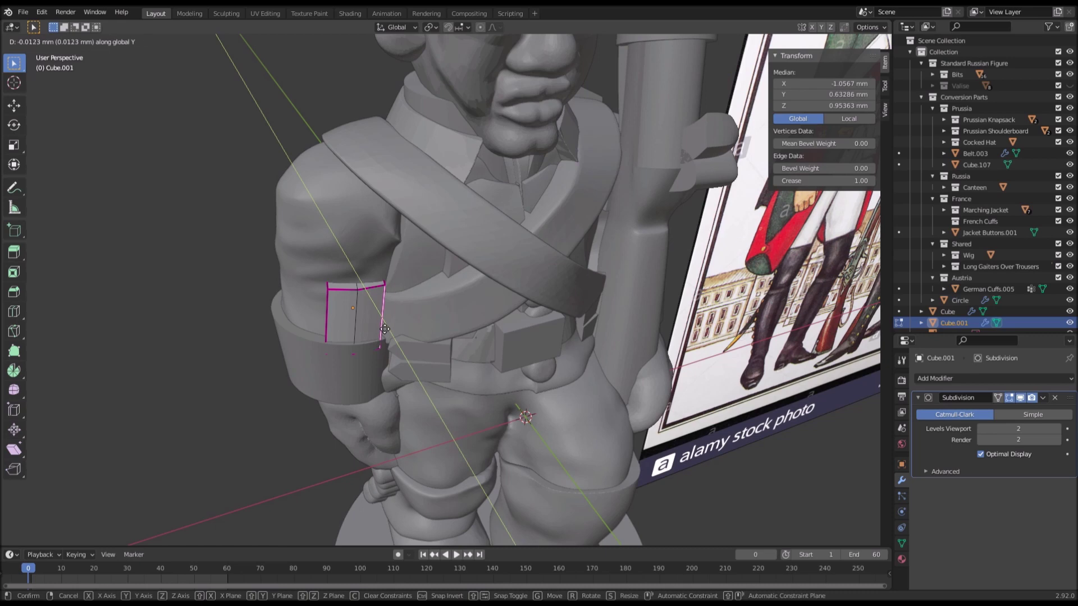
{"action": "left_click", "coordinate": [384, 329]}
Step: Move the flap's front top edges along Y to about 0.61 mm
{"action": "middle_click_drag", "start_coordinate": [384, 329], "coordinate": [390, 321]}
{"action": "key", "text": "g"}
{"action": "key", "text": "y"}
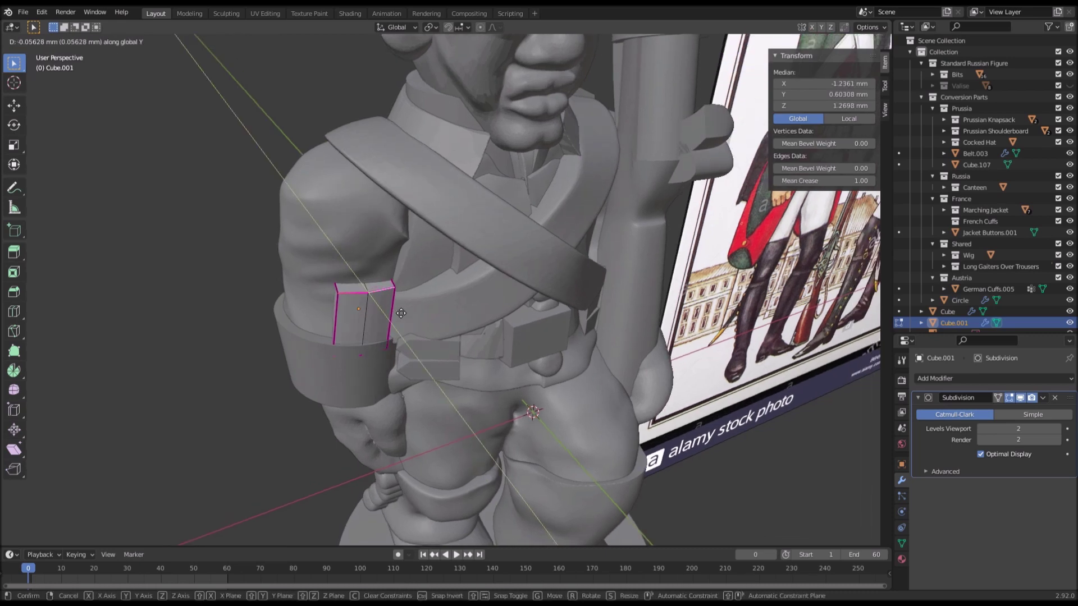
{"action": "left_click", "coordinate": [402, 325]}
{"action": "middle_click_drag", "start_coordinate": [402, 325], "coordinate": [348, 298]}
{"action": "key", "text": "g"}
{"action": "key", "text": "y"}
{"action": "left_click", "coordinate": [467, 290]}
Step: Compare the reshaped cuff flap with the sleeves in the 1796–1800 uniform reference
{"action": "key", "text": "Tab"}
{"action": "scroll", "coordinate": [276, 308], "scroll_direction": "down", "scroll_amount": 6}
{"action": "left_click", "coordinate": [275, 308]}
{"action": "middle_click_drag", "start_coordinate": [275, 308], "coordinate": [245, 308]}
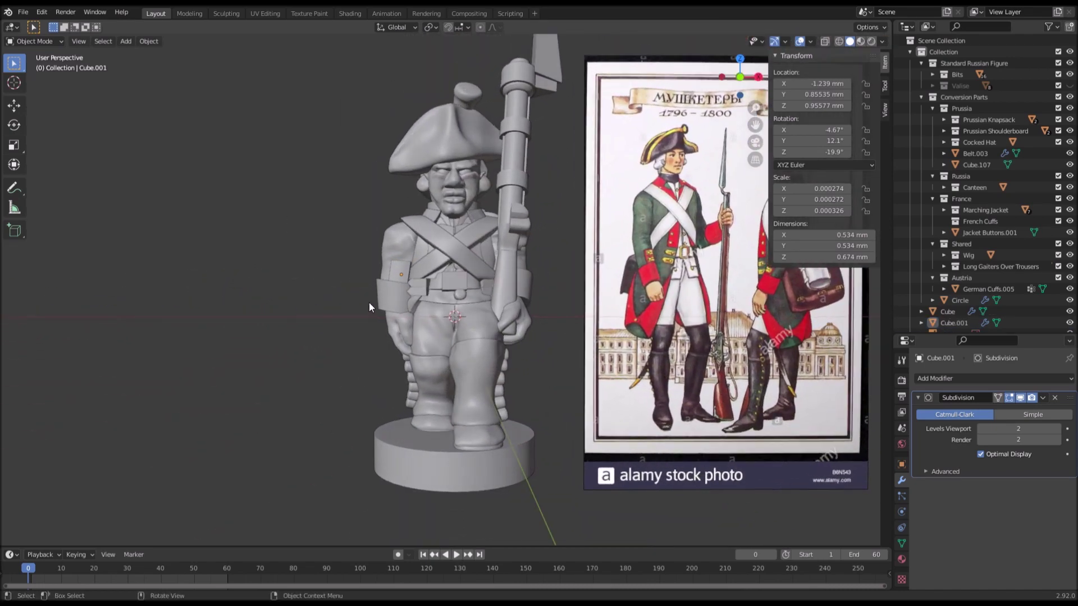
{"action": "scroll", "coordinate": [393, 287], "scroll_direction": "up", "scroll_amount": 1}
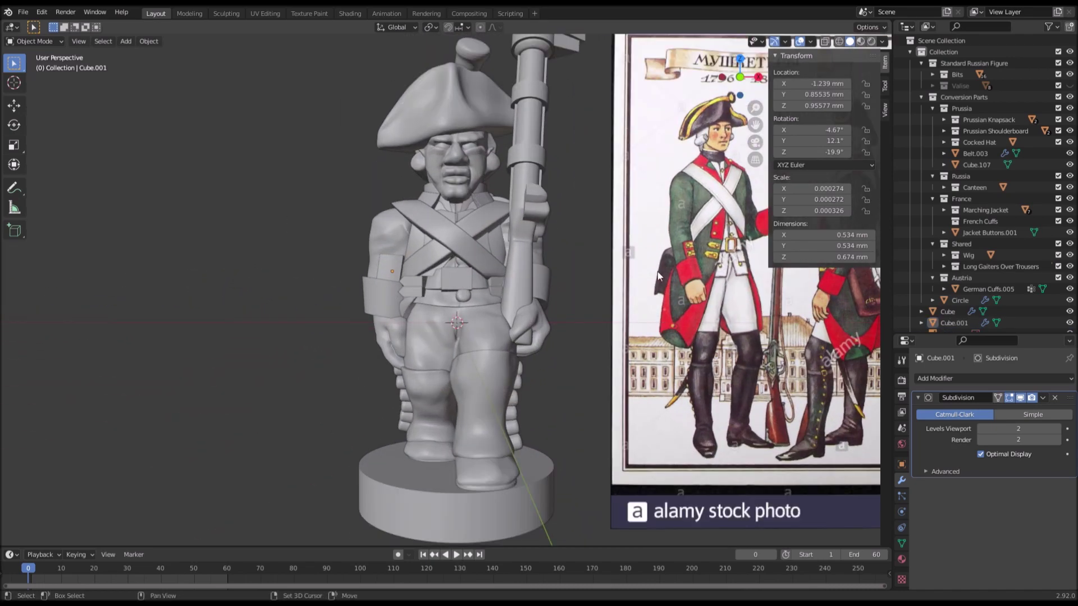
{"action": "scroll", "coordinate": [503, 290], "scroll_direction": "up", "scroll_amount": 3}
{"action": "middle_click_drag", "start_coordinate": [410, 296], "coordinate": [501, 292], "text": "shift"}
{"action": "scroll", "coordinate": [501, 292], "scroll_direction": "up", "scroll_amount": 2}
{"action": "scroll", "coordinate": [408, 318], "scroll_direction": "down", "scroll_amount": 3}
Step: Try a copy of the mirrored pointed waist tabs raised along Z to about 1.35 mm, and delete the copy
{"action": "left_click", "coordinate": [513, 318]}
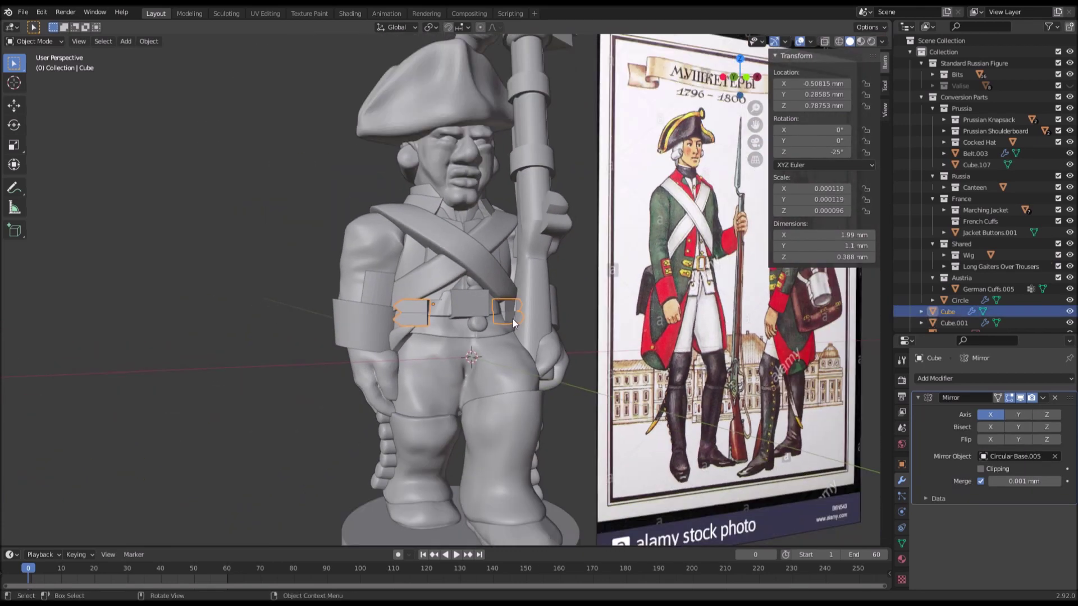
{"action": "key", "text": "shift+d"}
{"action": "key", "text": "z"}
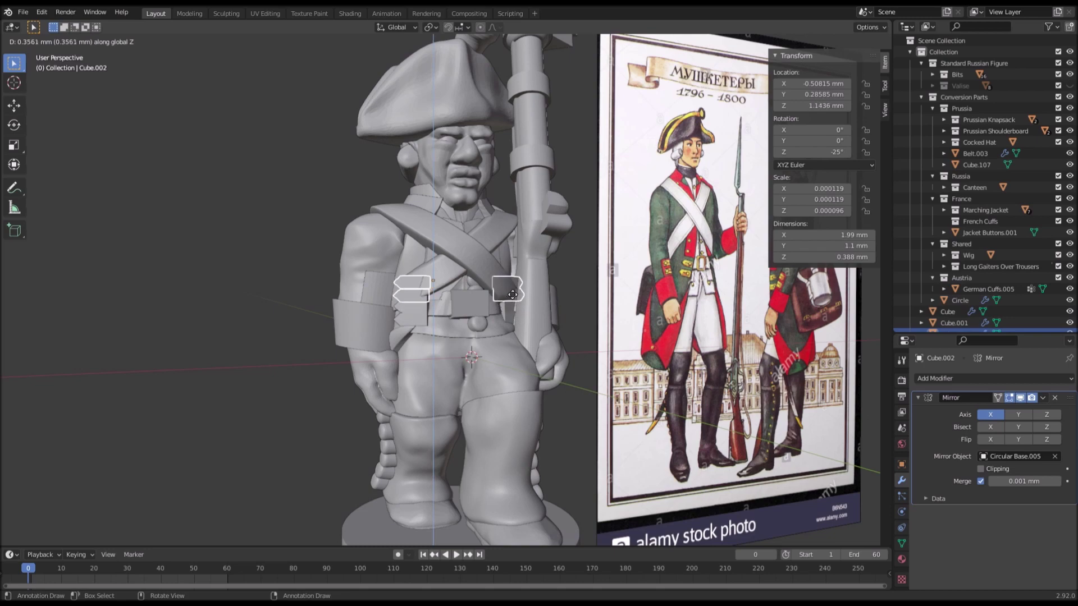
{"action": "left_click", "coordinate": [509, 283]}
{"action": "scroll", "coordinate": [402, 332], "scroll_direction": "up", "scroll_amount": 4}
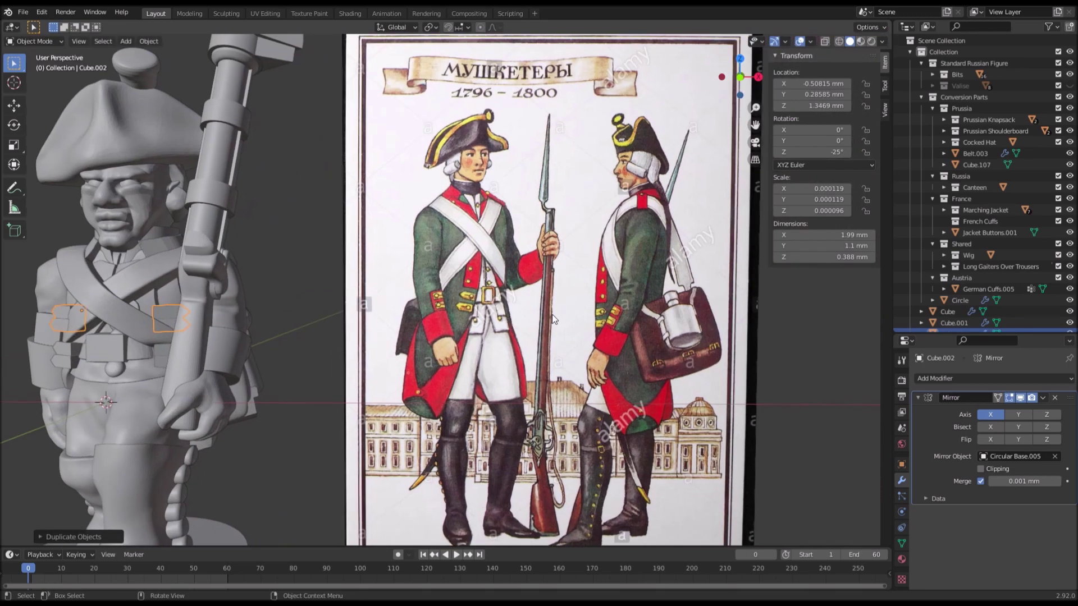
{"action": "middle_click_drag", "start_coordinate": [317, 323], "coordinate": [524, 317], "text": "shift"}
{"action": "key", "text": "Delete"}
{"action": "scroll", "coordinate": [359, 318], "scroll_direction": "up", "scroll_amount": 2}
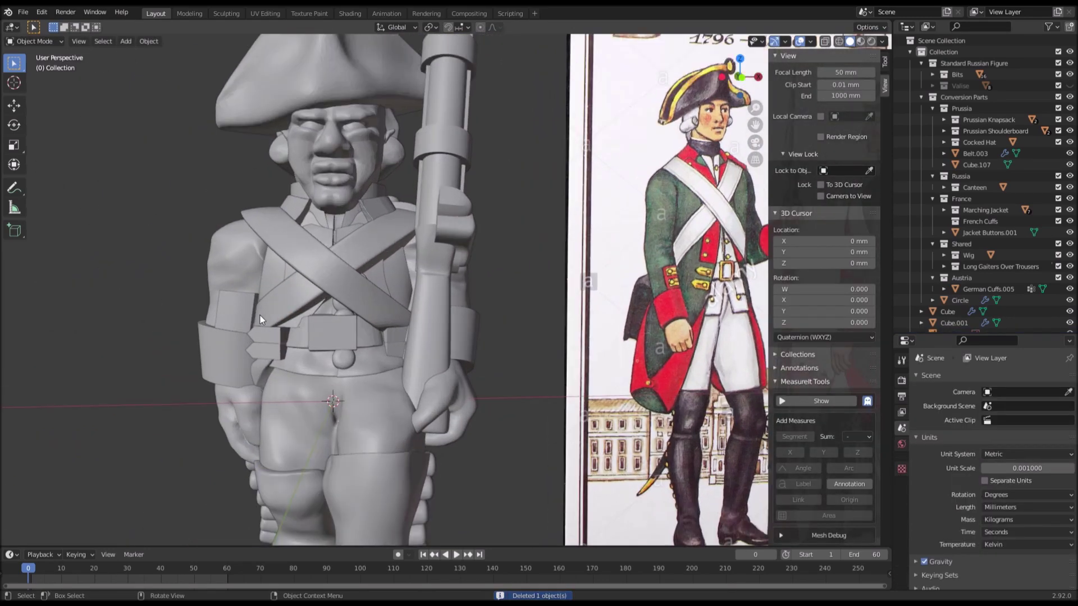
Step: Open the cuff flap's mesh for editing and check the flap in the uniform reference
{"action": "left_click", "coordinate": [261, 316]}
{"action": "left_click", "coordinate": [230, 322]}
{"action": "key", "text": "Tab"}
{"action": "scroll", "coordinate": [230, 322], "scroll_direction": "up", "scroll_amount": 4}
{"action": "key", "text": "ctrl+r"}
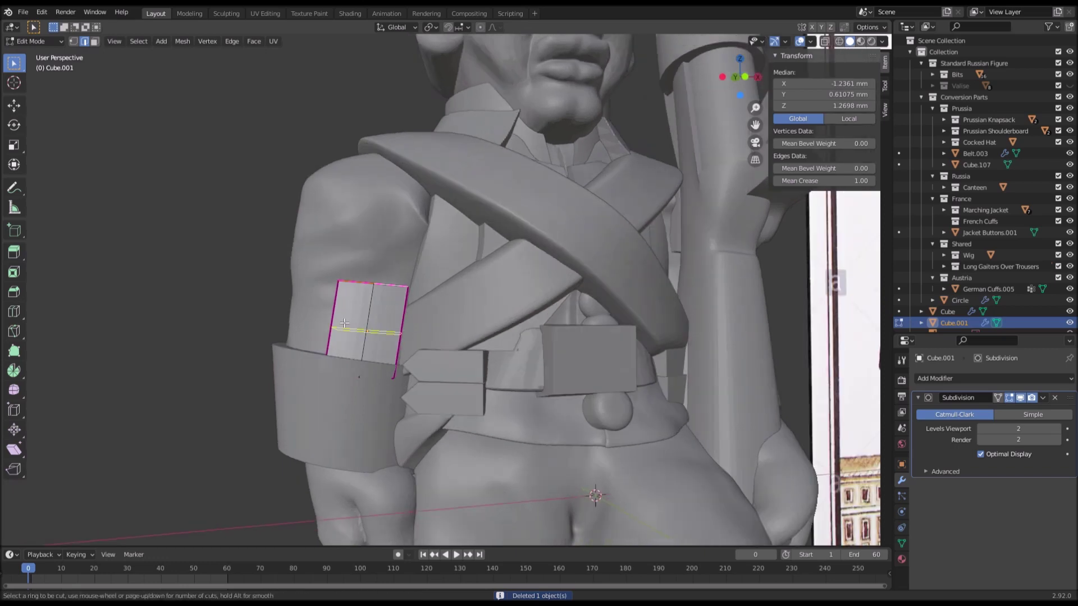
{"action": "right_click", "coordinate": [342, 323]}
{"action": "scroll", "coordinate": [342, 323], "scroll_direction": "down", "scroll_amount": 4}
{"action": "middle_click_drag", "start_coordinate": [716, 301], "coordinate": [612, 310], "text": "shift"}
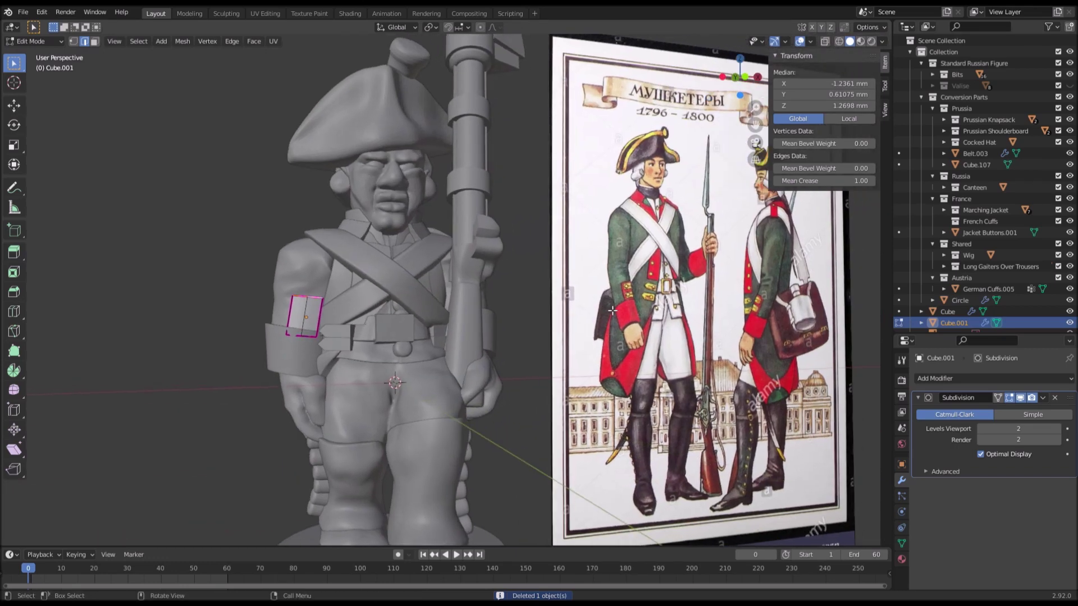
Step: Add five evenly spaced horizontal loop cuts across the cuff flap
{"action": "scroll", "coordinate": [286, 316], "scroll_direction": "up", "scroll_amount": 4}
{"action": "key", "text": "ctrl+r"}
{"action": "scroll", "coordinate": [335, 317], "scroll_direction": "up", "scroll_amount": 1}
{"action": "scroll", "coordinate": [335, 317], "scroll_direction": "up", "scroll_amount": 1}
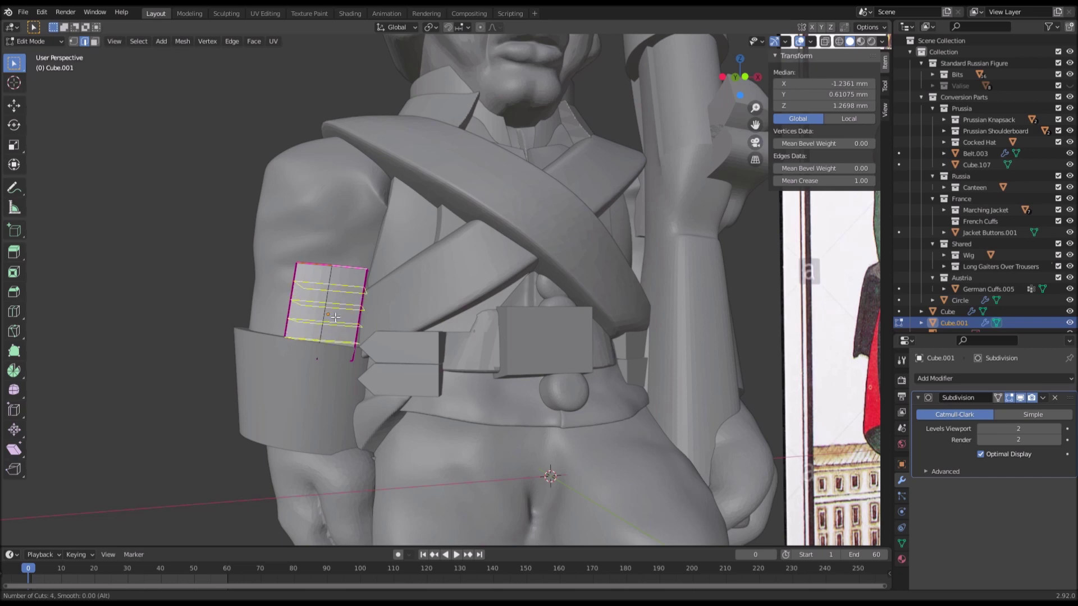
{"action": "key", "text": "Escape"}
{"action": "scroll", "coordinate": [335, 316], "scroll_direction": "up", "scroll_amount": 1}
{"action": "scroll", "coordinate": [335, 316], "scroll_direction": "up", "scroll_amount": 1}
{"action": "scroll", "coordinate": [335, 316], "scroll_direction": "up", "scroll_amount": 2}
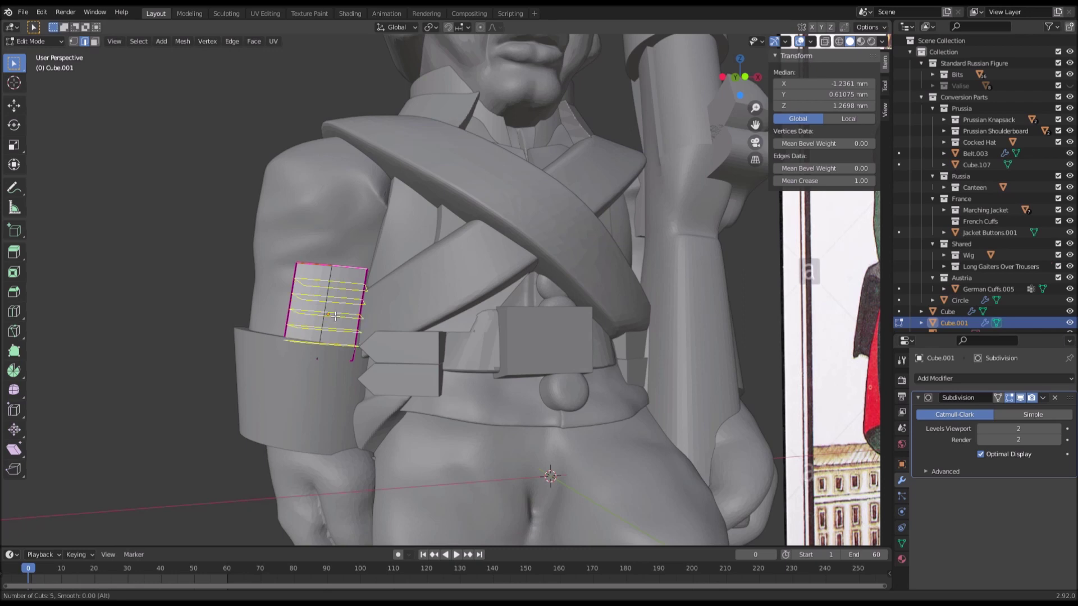
{"action": "left_click", "coordinate": [335, 316]}
{"action": "right_click", "coordinate": [335, 316]}
Step: Select the flap's front faces above and below the fourth row and extrude them outward about 0.1 mm as two raised bands
{"action": "left_click", "coordinate": [94, 43]}
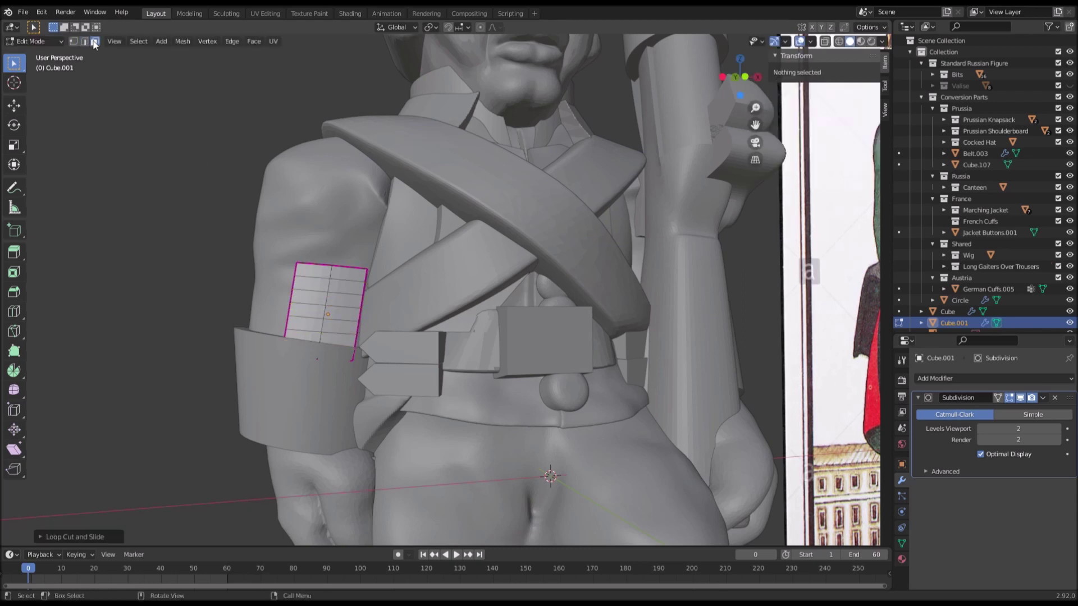
{"action": "left_click_drag", "start_coordinate": [350, 293], "coordinate": [349, 301]}
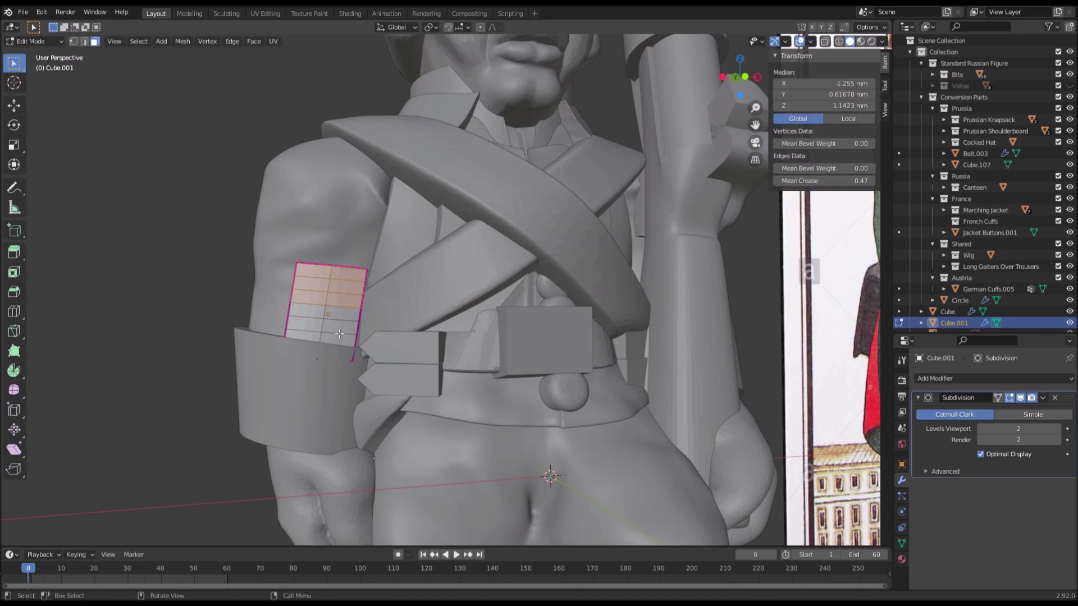
{"action": "left_click_drag", "start_coordinate": [345, 353], "coordinate": [345, 355], "text": "shift"}
{"action": "middle_click_drag", "start_coordinate": [345, 355], "coordinate": [636, 351]}
{"action": "key", "text": "e"}
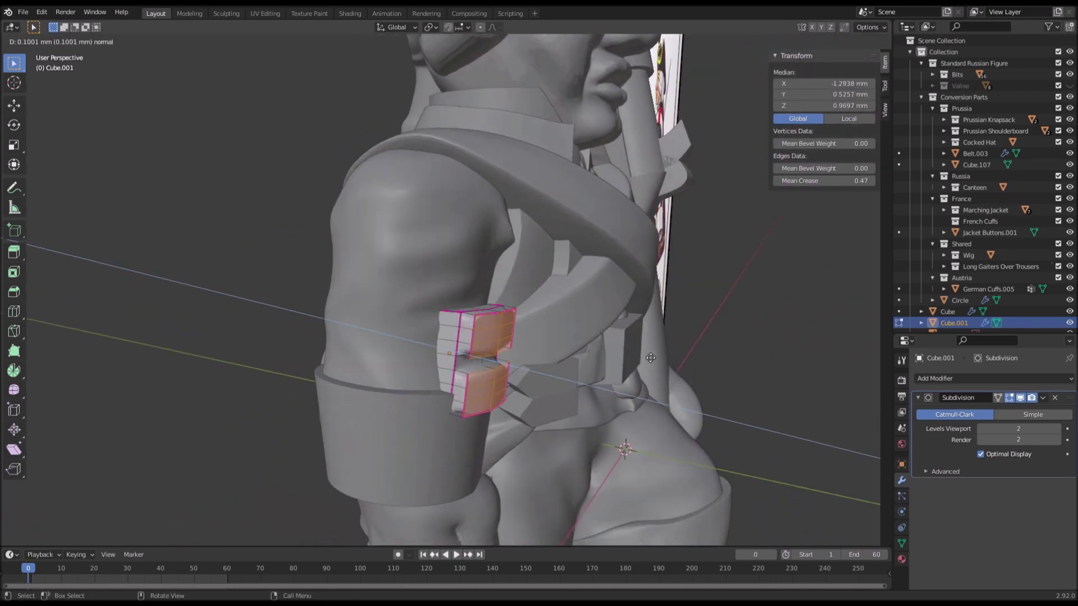
{"action": "left_click", "coordinate": [650, 357]}
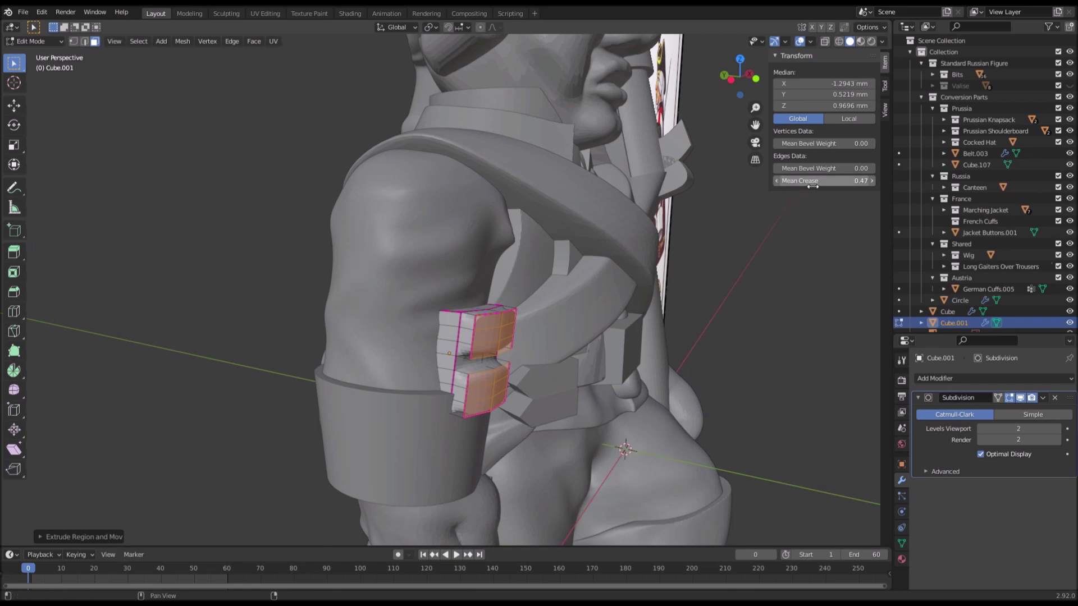
Step: Examine the flap's two raised bands on the whole figure against the uniform reference
{"action": "key", "text": "Return"}
{"action": "middle_click_drag", "start_coordinate": [682, 268], "coordinate": [629, 247]}
{"action": "key", "text": "Tab"}
{"action": "scroll", "coordinate": [629, 247], "scroll_direction": "down", "scroll_amount": 9}
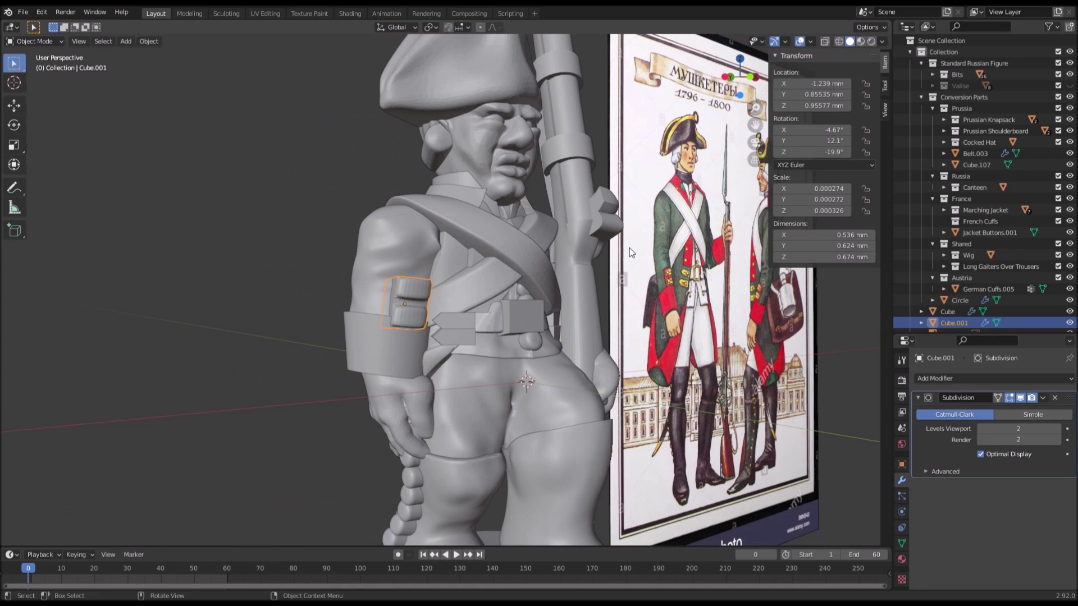
{"action": "middle_click_drag", "start_coordinate": [295, 265], "coordinate": [261, 254]}
{"action": "scroll", "coordinate": [250, 265], "scroll_direction": "down", "scroll_amount": 5}
{"action": "scroll", "coordinate": [261, 255], "scroll_direction": "up", "scroll_amount": 2}
{"action": "scroll", "coordinate": [263, 255], "scroll_direction": "up", "scroll_amount": 10}
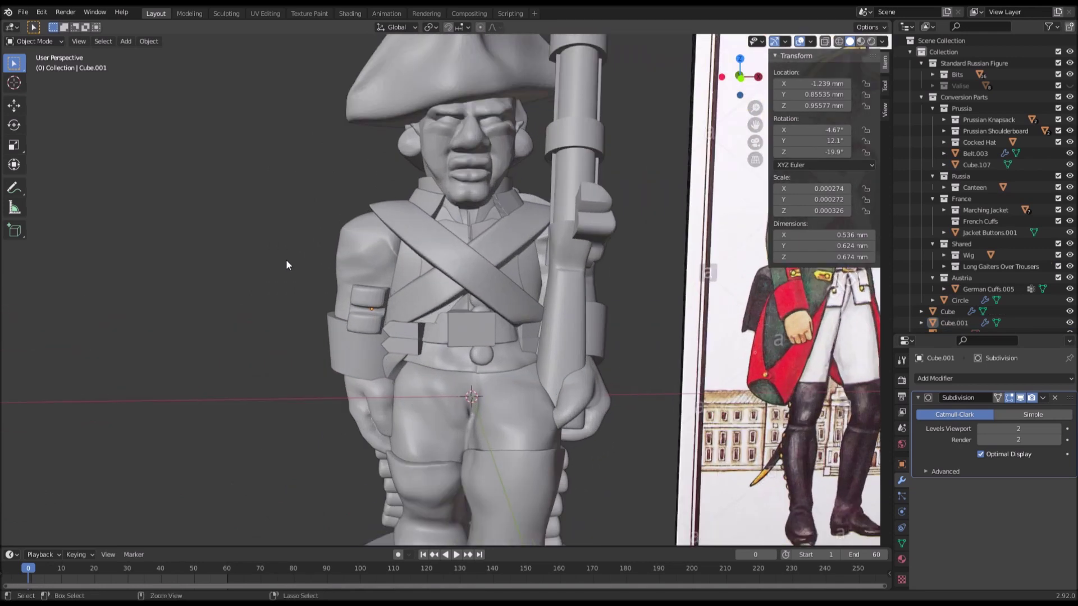
Step: Reopen the flap's mesh and undo the extrusion of the two bands
{"action": "left_click", "coordinate": [383, 318]}
{"action": "key", "text": "Tab"}
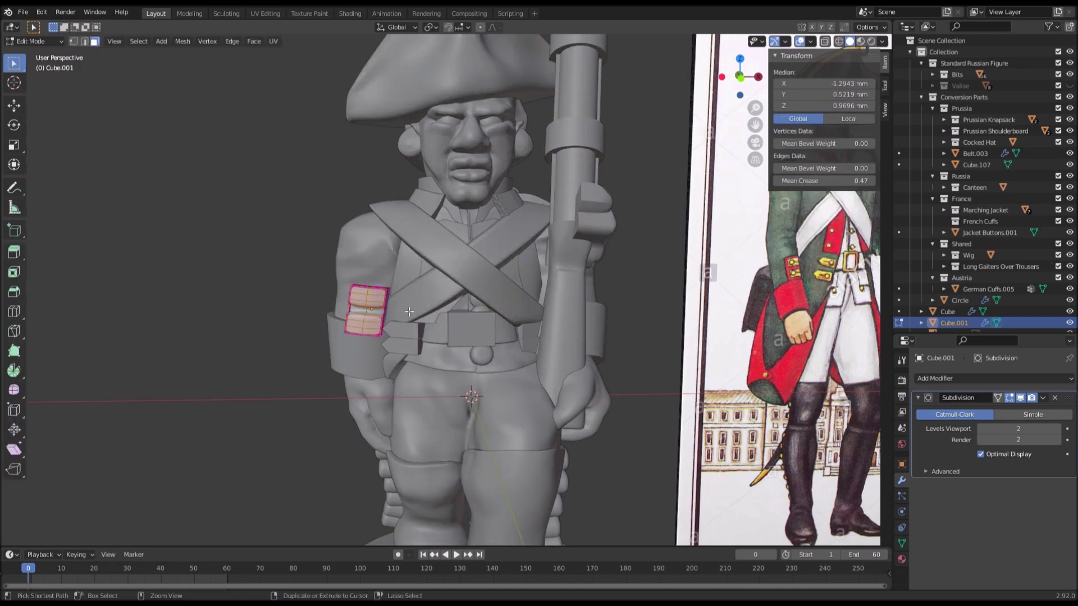
{"action": "middle_click_drag", "start_coordinate": [409, 311], "coordinate": [441, 302]}
{"action": "scroll", "coordinate": [441, 302], "scroll_direction": "up", "scroll_amount": 1}
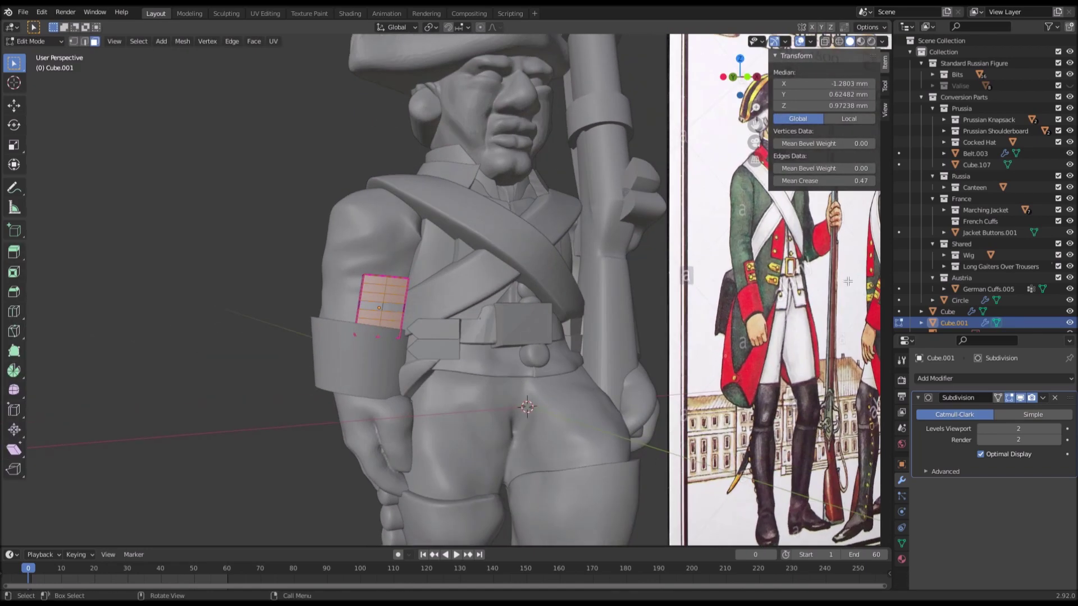
{"action": "scroll", "coordinate": [364, 281], "scroll_direction": "up", "scroll_amount": 3}
{"action": "key", "text": "ctrl+r"}
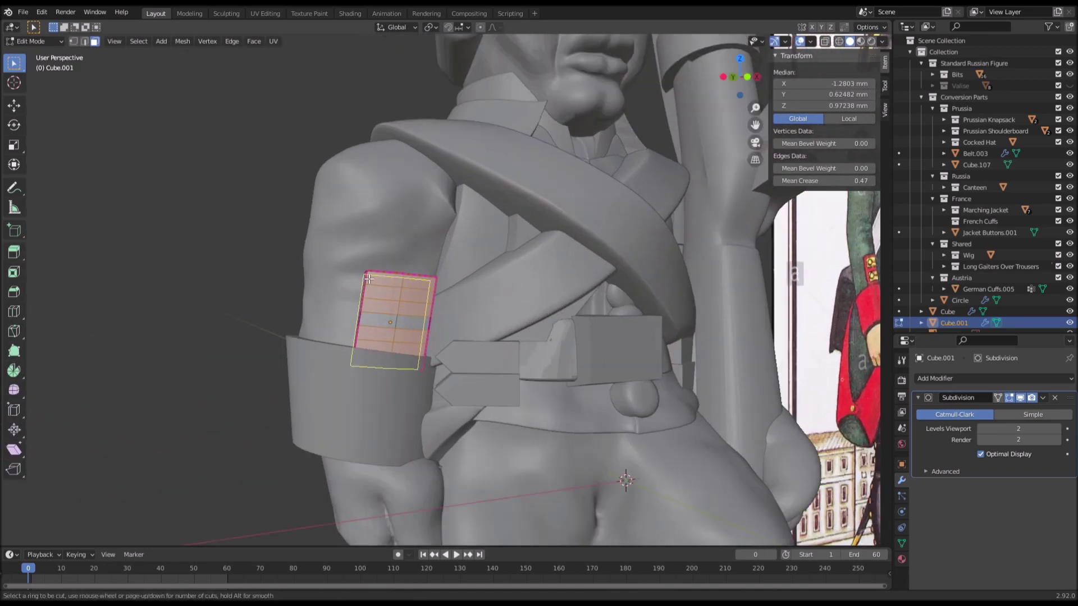
{"action": "left_click", "coordinate": [380, 277]}
{"action": "right_click", "coordinate": [380, 277]}
{"action": "key", "text": "ctrl+z"}
Step: Add vertical loop cuts close to the flap's outer and inner side edges
{"action": "key", "text": "ctrl+r"}
{"action": "left_click", "coordinate": [383, 276]}
{"action": "left_click", "coordinate": [366, 273]}
{"action": "middle_click_drag", "start_coordinate": [366, 273], "coordinate": [346, 274]}
{"action": "key", "text": "ctrl+r"}
{"action": "left_click", "coordinate": [393, 274]}
{"action": "left_click", "coordinate": [446, 281]}
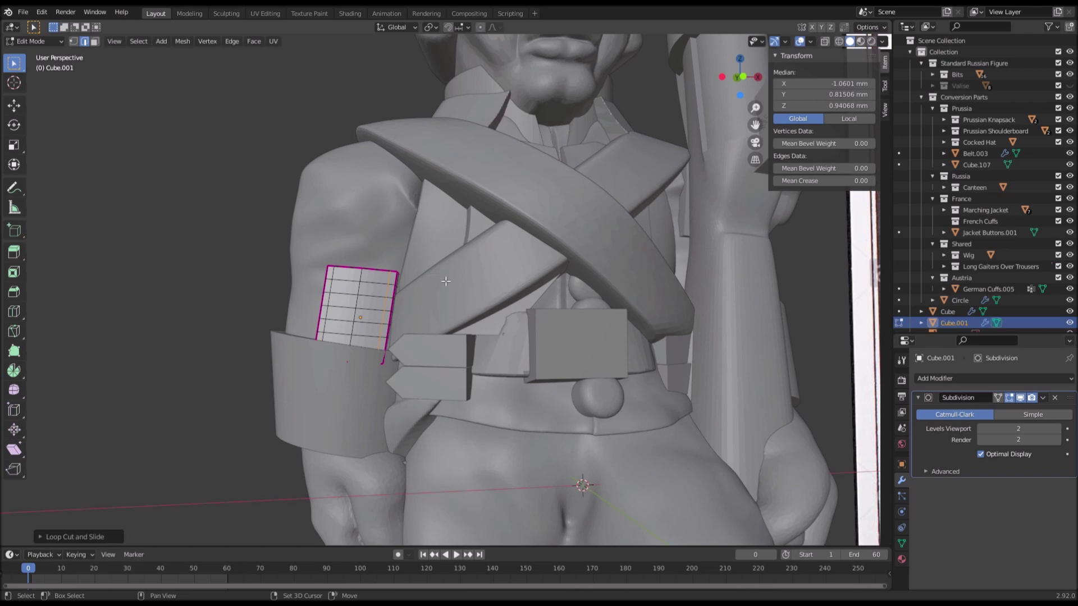
Step: Select the flap's front faces inside the side borders, skipping the fourth row, and extrude them outward to about Y 0.52 mm
{"action": "left_click", "coordinate": [95, 42]}
{"action": "left_click", "coordinate": [355, 275]}
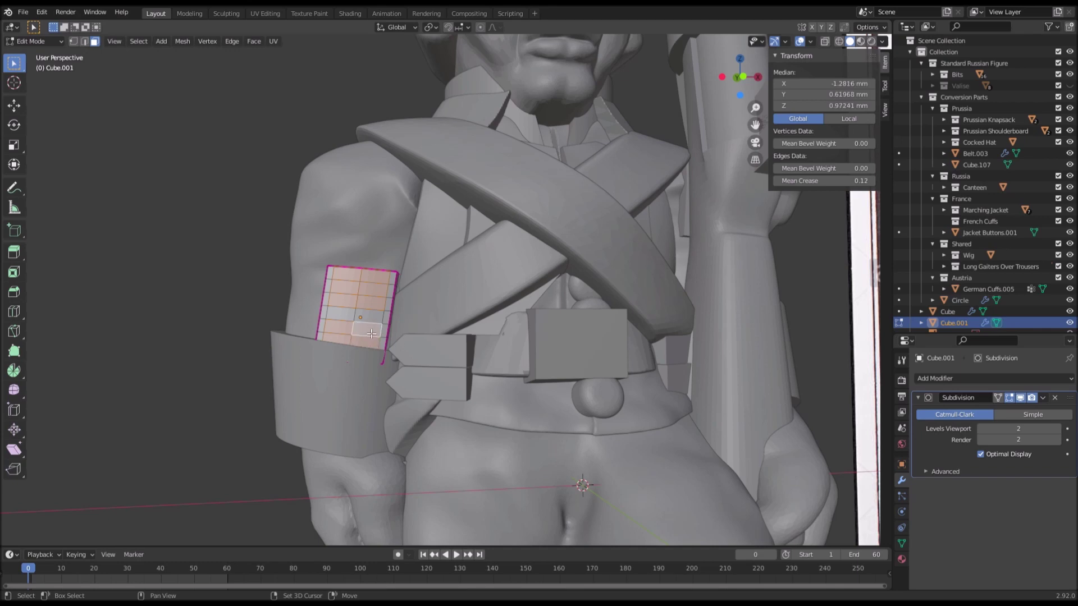
{"action": "middle_click_drag", "start_coordinate": [370, 333], "coordinate": [477, 382]}
{"action": "key", "text": "e"}
{"action": "left_click", "coordinate": [524, 396]}
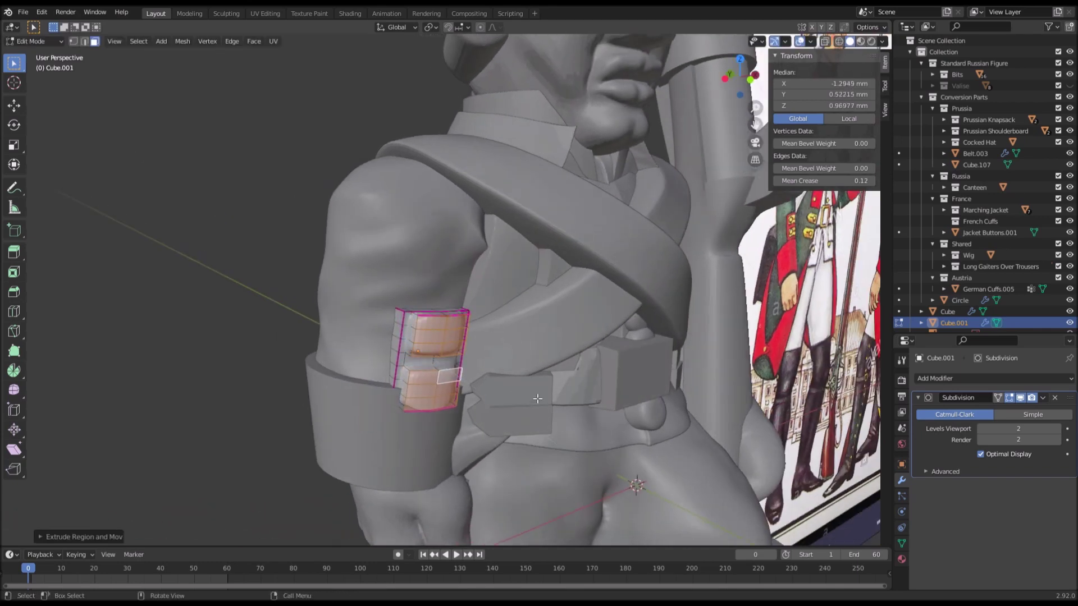
{"action": "key", "text": "Return"}
Step: Leave mesh editing and raise the cuff flap along Z to about 0.97 mm
{"action": "key", "text": "Tab"}
{"action": "mouse_move", "coordinate": [628, 293]}
{"action": "middle_mouse_down"}
{"action": "mouse_move", "coordinate": [530, 286]}
{"action": "mouse_move", "coordinate": [624, 285]}
{"action": "middle_mouse_up"}
{"action": "scroll", "coordinate": [559, 311], "scroll_direction": "down", "scroll_amount": 5}
{"action": "middle_click_drag", "start_coordinate": [559, 311], "coordinate": [482, 309]}
{"action": "key", "text": "g"}
{"action": "key", "text": "z"}
{"action": "left_click", "coordinate": [481, 304]}
{"action": "scroll", "coordinate": [316, 311], "scroll_direction": "down", "scroll_amount": 3}
{"action": "left_click", "coordinate": [315, 313]}
{"action": "scroll", "coordinate": [282, 314], "scroll_direction": "down", "scroll_amount": 10}
{"action": "scroll", "coordinate": [281, 315], "scroll_direction": "up", "scroll_amount": 3}
{"action": "scroll", "coordinate": [282, 317], "scroll_direction": "up", "scroll_amount": 8}
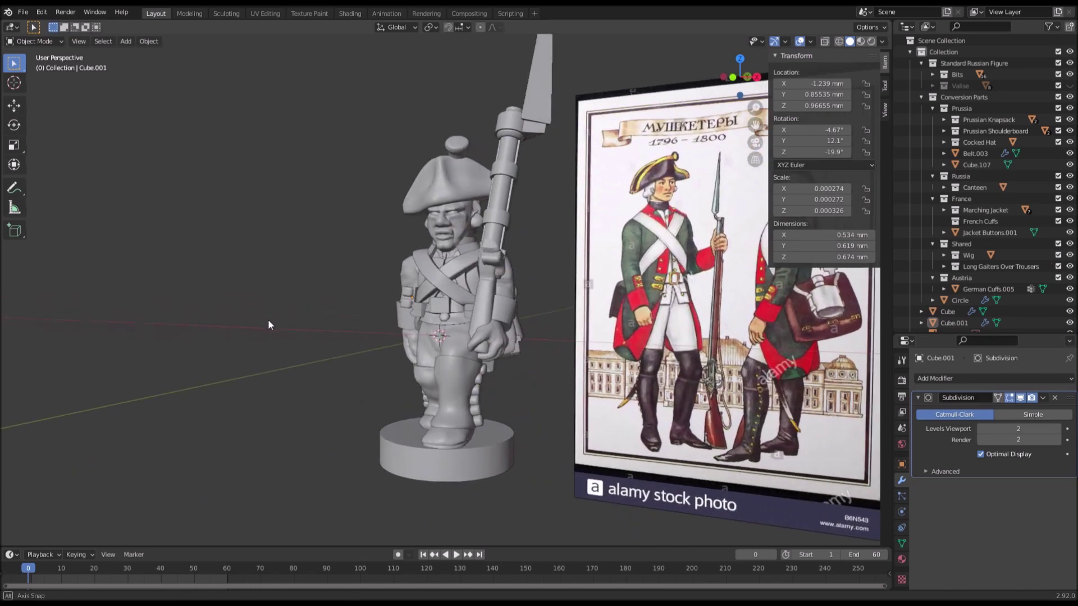
Step: Mirror the cuff flap across X using the circular base as mirror object, ordering the Mirror modifier before Subdivision, and apply it
{"action": "left_click", "coordinate": [408, 303]}
{"action": "scroll", "coordinate": [547, 282], "scroll_direction": "up", "scroll_amount": 3}
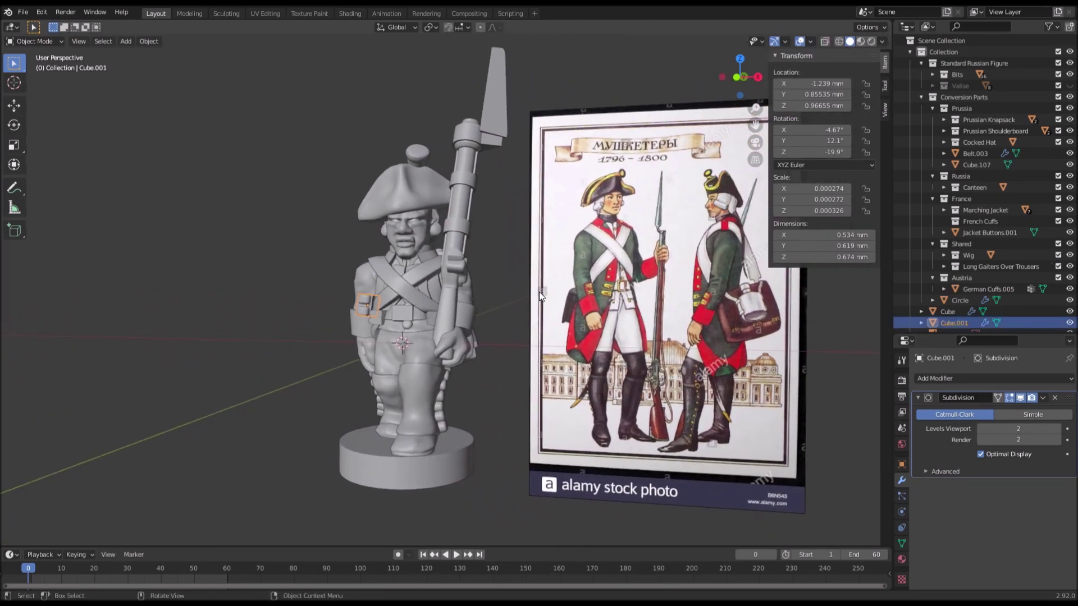
{"action": "left_click", "coordinate": [973, 381]}
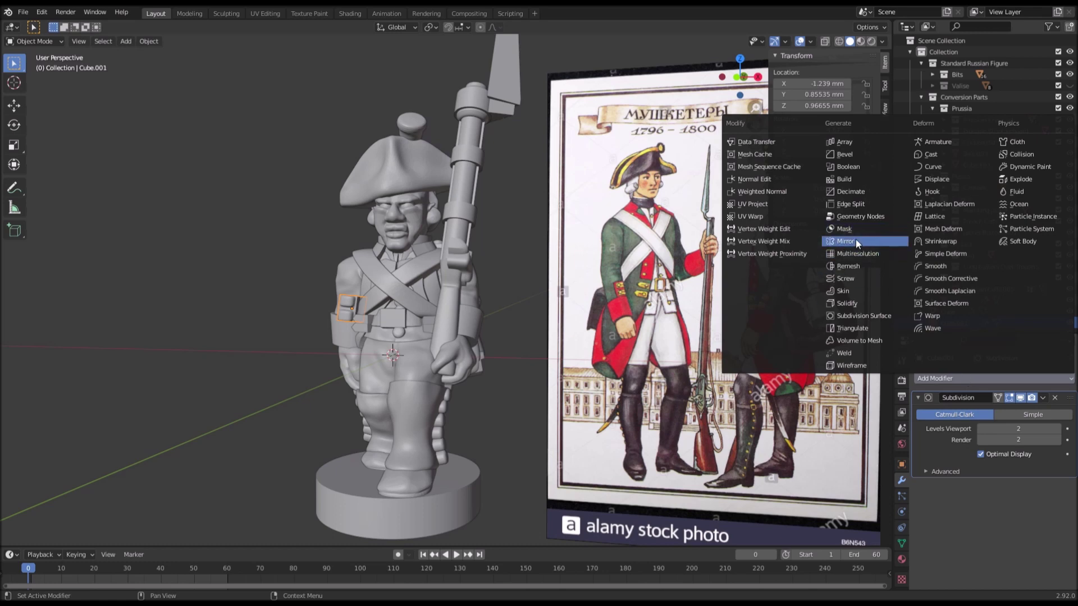
{"action": "left_click", "coordinate": [856, 240]}
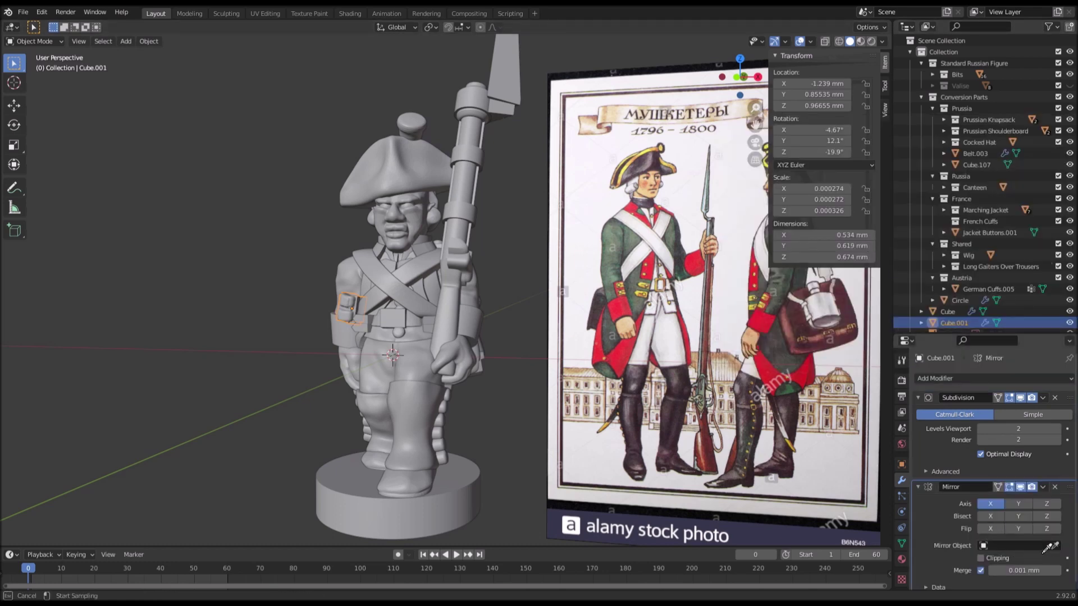
{"action": "left_click", "coordinate": [400, 495]}
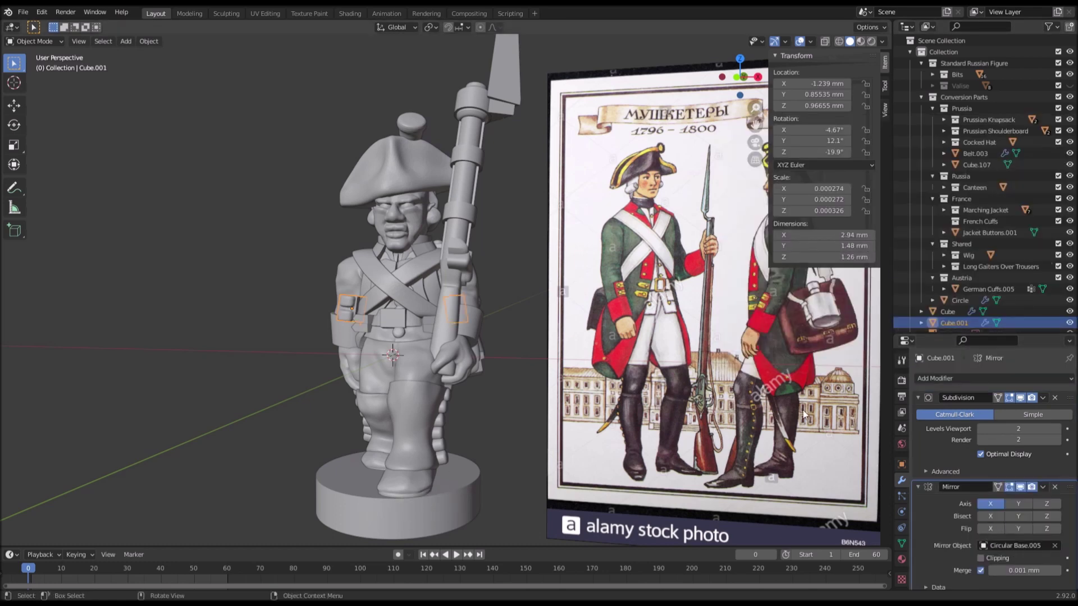
{"action": "left_click_drag", "start_coordinate": [1069, 487], "coordinate": [1069, 388]}
{"action": "left_click", "coordinate": [1042, 397]}
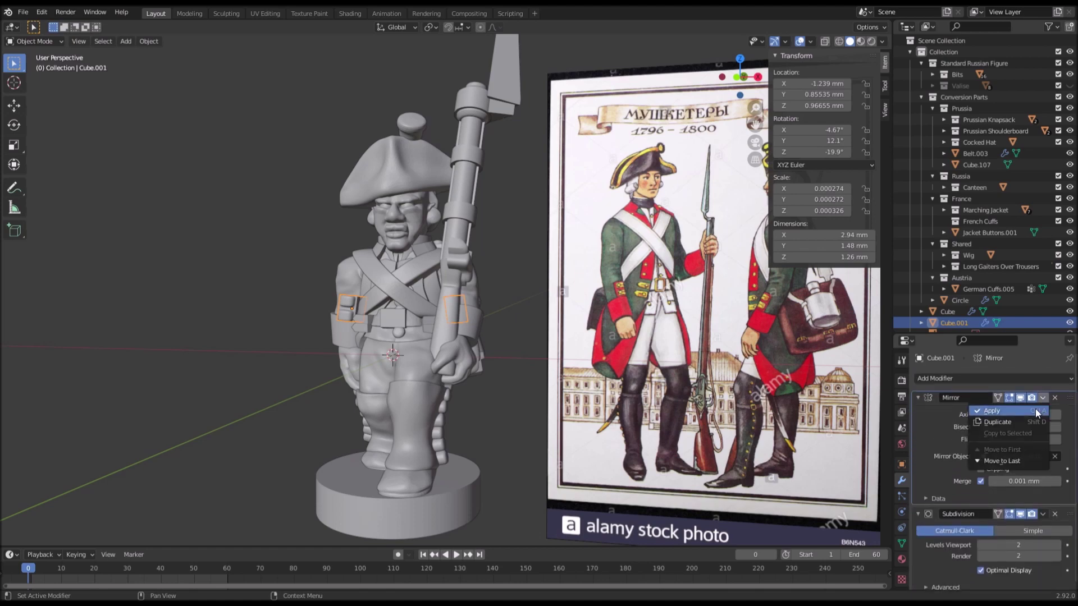
{"action": "left_click", "coordinate": [1035, 409]}
Step: Nest the Russia collection containing the canteen inside the Prussian Knapsack collection and hide that collection
{"action": "middle_click_drag", "start_coordinate": [656, 344], "coordinate": [492, 316]}
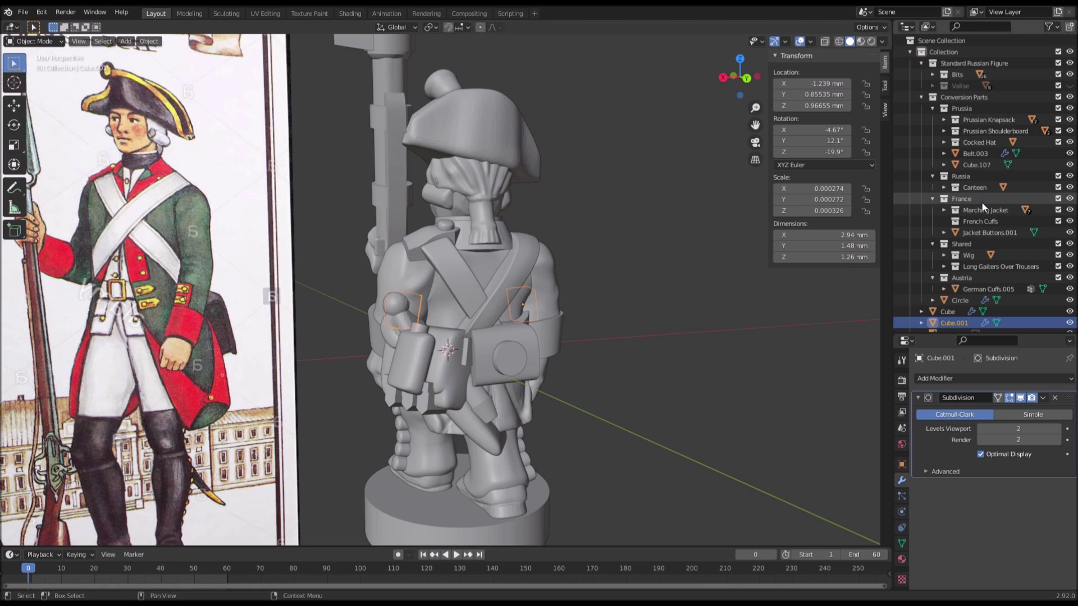
{"action": "left_click_drag", "start_coordinate": [979, 178], "coordinate": [1007, 114]}
{"action": "left_click", "coordinate": [1070, 108]}
{"action": "left_click", "coordinate": [1069, 108]}
{"action": "left_click", "coordinate": [1069, 108]}
{"action": "left_click", "coordinate": [1069, 109]}
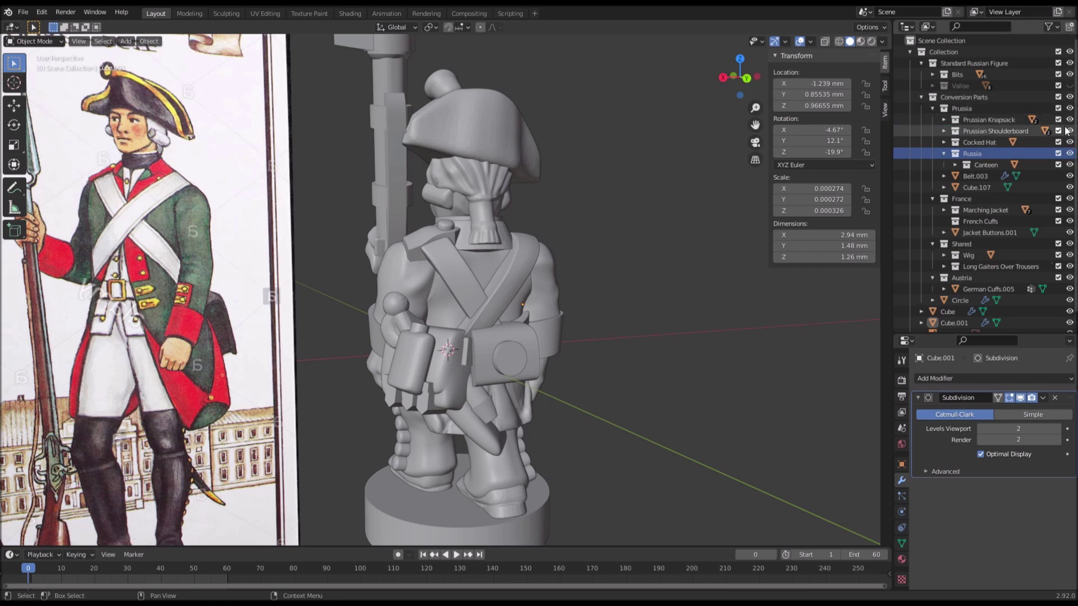
{"action": "left_click", "coordinate": [1069, 120]}
{"action": "left_click", "coordinate": [1069, 120]}
{"action": "left_click_drag", "start_coordinate": [979, 154], "coordinate": [997, 121]}
{"action": "left_click", "coordinate": [1069, 120]}
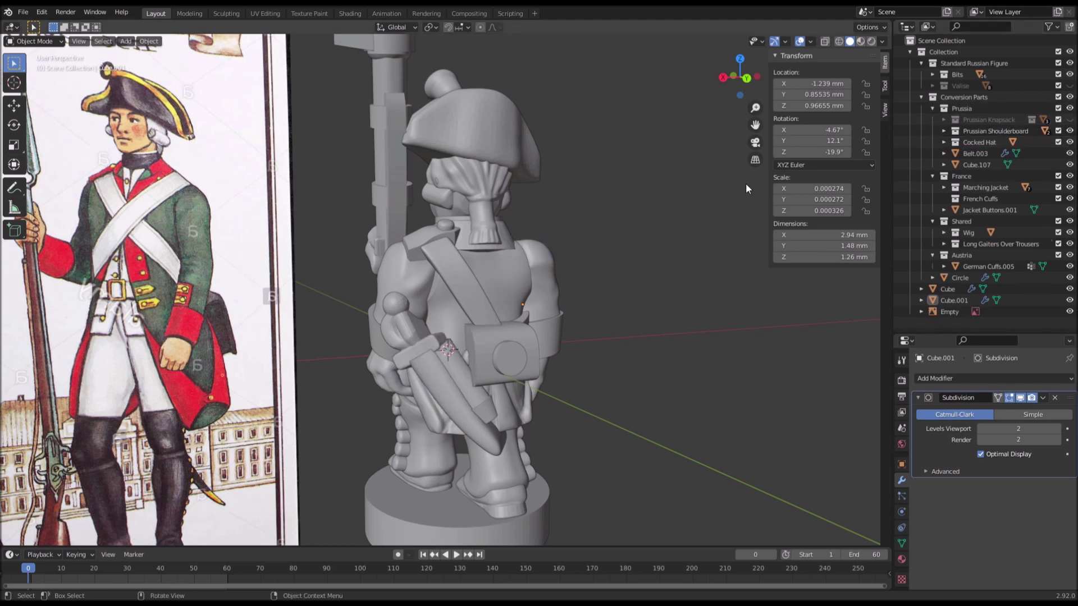
Step: Toggle the visibility of the Valise and Bits collections to compare the figure with and without them
{"action": "left_click", "coordinate": [1069, 85]}
{"action": "middle_click_drag", "start_coordinate": [645, 236], "coordinate": [393, 241]}
{"action": "left_click", "coordinate": [1069, 74]}
{"action": "left_click", "coordinate": [1071, 74]}
{"action": "left_click", "coordinate": [1072, 85]}
{"action": "left_click", "coordinate": [1072, 86]}
{"action": "left_click", "coordinate": [1072, 86]}
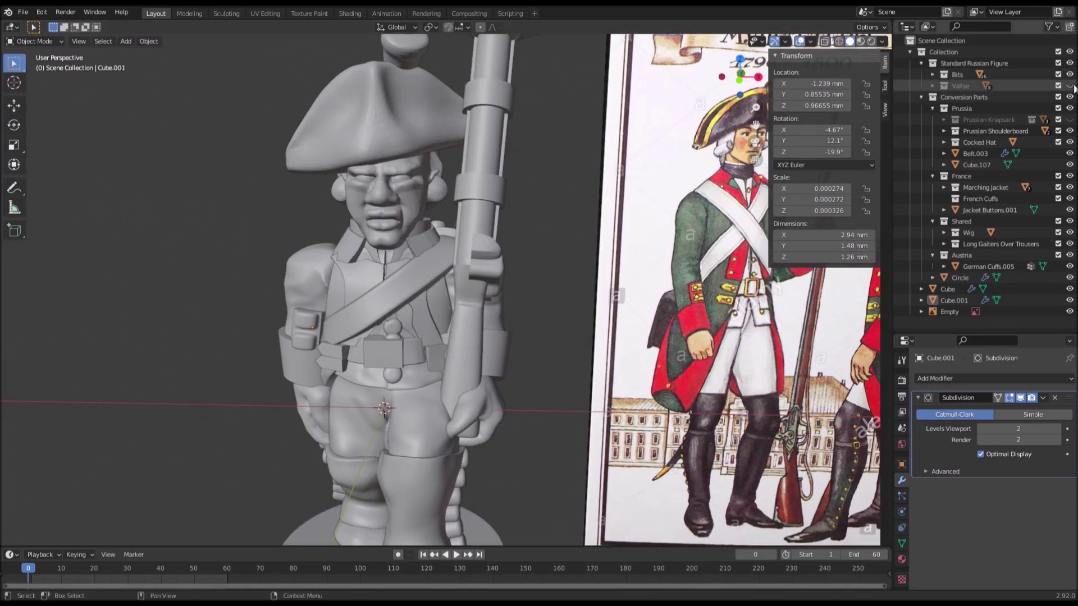
Step: Select the figure's right sleeve, inspect its shoulder gap, and open the sleeve for sculpting
{"action": "middle_click_drag", "start_coordinate": [521, 311], "coordinate": [429, 275]}
{"action": "left_click", "coordinate": [628, 275]}
{"action": "scroll", "coordinate": [469, 291], "scroll_direction": "up", "scroll_amount": 2}
{"action": "scroll", "coordinate": [428, 275], "scroll_direction": "up", "scroll_amount": 1}
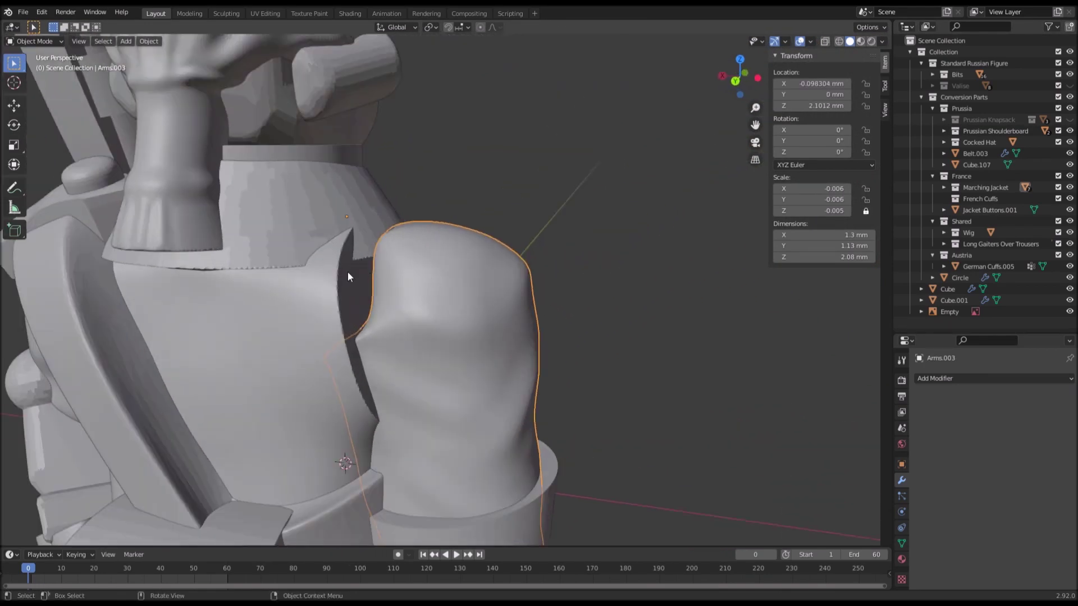
{"action": "mouse_move", "coordinate": [367, 295]}
{"action": "middle_mouse_down"}
{"action": "mouse_move", "coordinate": [351, 275]}
{"action": "mouse_move", "coordinate": [311, 261]}
{"action": "mouse_move", "coordinate": [386, 271]}
{"action": "mouse_move", "coordinate": [371, 285]}
{"action": "middle_mouse_up"}
{"action": "scroll", "coordinate": [371, 287], "scroll_direction": "down", "scroll_amount": 3}
{"action": "scroll", "coordinate": [372, 286], "scroll_direction": "down", "scroll_amount": 1}
{"action": "left_click", "coordinate": [432, 294]}
{"action": "left_click", "coordinate": [432, 294]}
{"action": "left_click", "coordinate": [409, 299]}
{"action": "left_click", "coordinate": [463, 293]}
{"action": "middle_click_drag", "start_coordinate": [483, 291], "coordinate": [471, 292]}
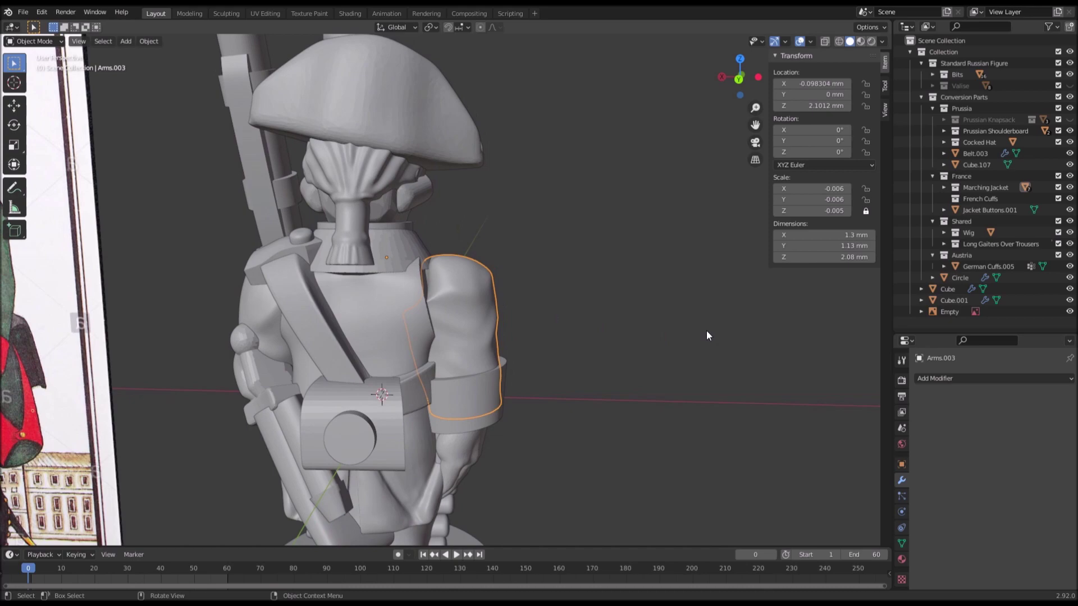
{"action": "left_click", "coordinate": [226, 13]}
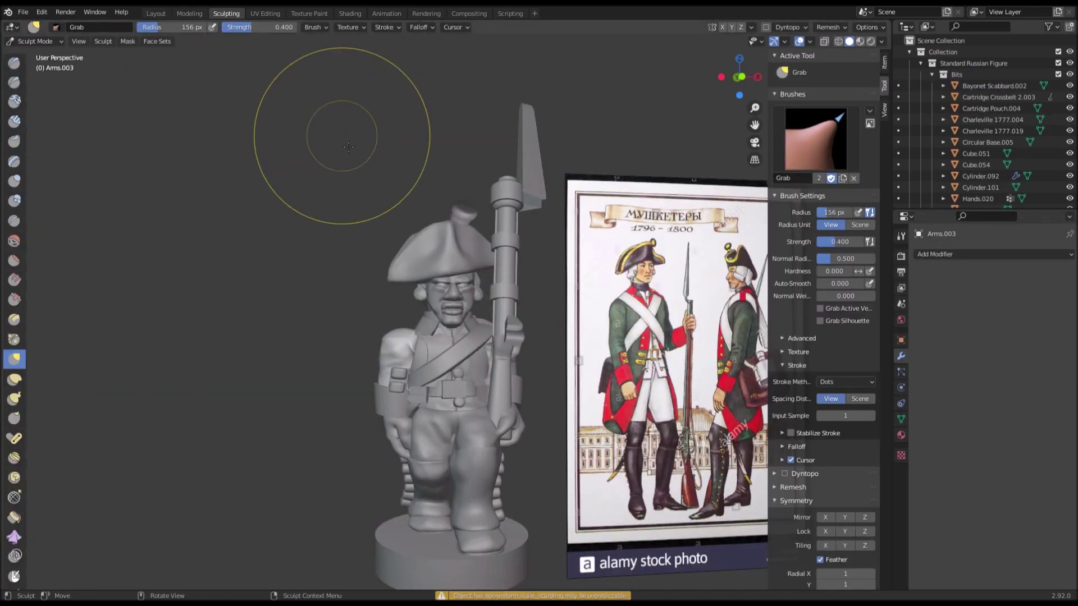
Step: Pull the back edge of the right sleeve inward against the coat's shoulder with the Grab brush
{"action": "middle_click_drag", "start_coordinate": [289, 109], "coordinate": [552, 219]}
{"action": "scroll", "coordinate": [421, 380], "scroll_direction": "up", "scroll_amount": 2}
{"action": "mouse_move", "coordinate": [465, 377]}
{"action": "middle_mouse_down"}
{"action": "mouse_move", "coordinate": [514, 375]}
{"action": "mouse_move", "coordinate": [481, 363]}
{"action": "mouse_move", "coordinate": [470, 376]}
{"action": "mouse_move", "coordinate": [486, 372]}
{"action": "middle_mouse_up"}
{"action": "scroll", "coordinate": [503, 357], "scroll_direction": "up", "scroll_amount": 4}
{"action": "scroll", "coordinate": [486, 372], "scroll_direction": "down", "scroll_amount": 3}
{"action": "scroll", "coordinate": [486, 373], "scroll_direction": "up", "scroll_amount": 3}
{"action": "left_click_drag", "start_coordinate": [483, 372], "coordinate": [413, 322]}
{"action": "middle_click_drag", "start_coordinate": [412, 322], "coordinate": [367, 339]}
{"action": "mouse_move", "coordinate": [369, 335]}
{"action": "left_mouse_down"}
{"action": "mouse_move", "coordinate": [372, 348]}
{"action": "mouse_move", "coordinate": [347, 337]}
{"action": "left_mouse_up"}
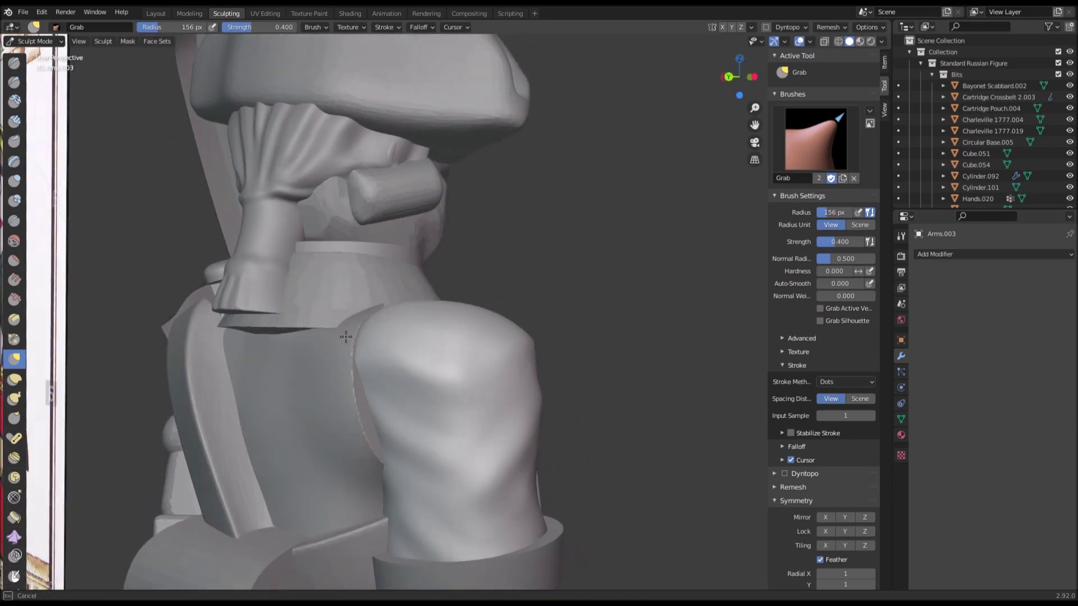
{"action": "left_click_drag", "start_coordinate": [353, 430], "coordinate": [357, 421]}
{"action": "middle_click_drag", "start_coordinate": [357, 421], "coordinate": [389, 361]}
{"action": "scroll", "coordinate": [390, 361], "scroll_direction": "up", "scroll_amount": 1}
{"action": "mouse_move", "coordinate": [389, 361]}
{"action": "left_mouse_down"}
{"action": "mouse_move", "coordinate": [372, 356]}
{"action": "mouse_move", "coordinate": [393, 416]}
{"action": "mouse_move", "coordinate": [372, 421]}
{"action": "left_mouse_up"}
Step: Grab the front edge of the right shoulder toward the chest to close the gap beside the coat
{"action": "middle_click_drag", "start_coordinate": [411, 371], "coordinate": [429, 424]}
{"action": "mouse_move", "coordinate": [414, 343]}
{"action": "middle_mouse_down"}
{"action": "mouse_move", "coordinate": [421, 395]}
{"action": "mouse_move", "coordinate": [252, 337]}
{"action": "mouse_move", "coordinate": [348, 338]}
{"action": "mouse_move", "coordinate": [354, 395]}
{"action": "middle_mouse_up"}
{"action": "left_click_drag", "start_coordinate": [372, 415], "coordinate": [372, 416]}
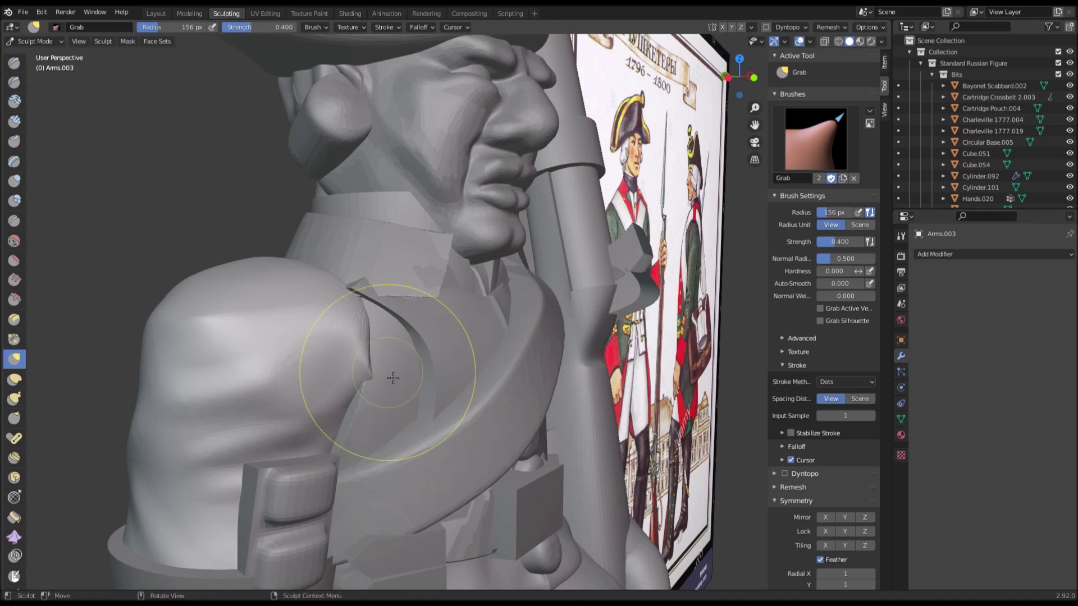
{"action": "middle_click_drag", "start_coordinate": [392, 377], "coordinate": [429, 310], "text": "shift"}
{"action": "scroll", "coordinate": [429, 310], "scroll_direction": "up", "scroll_amount": 2}
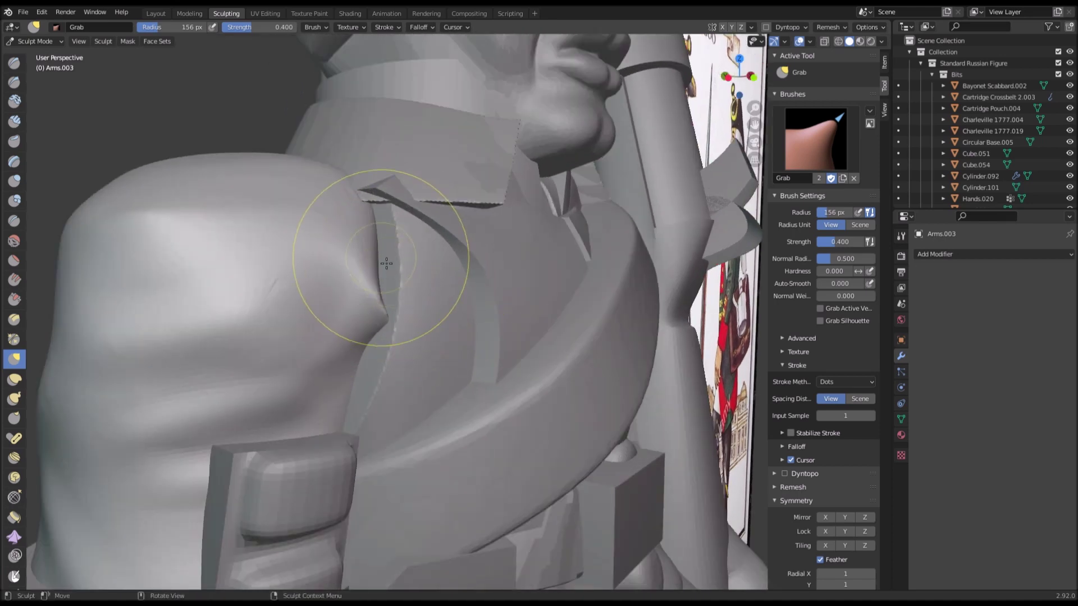
{"action": "left_click_drag", "start_coordinate": [418, 258], "coordinate": [444, 253]}
{"action": "middle_click_drag", "start_coordinate": [442, 249], "coordinate": [432, 275]}
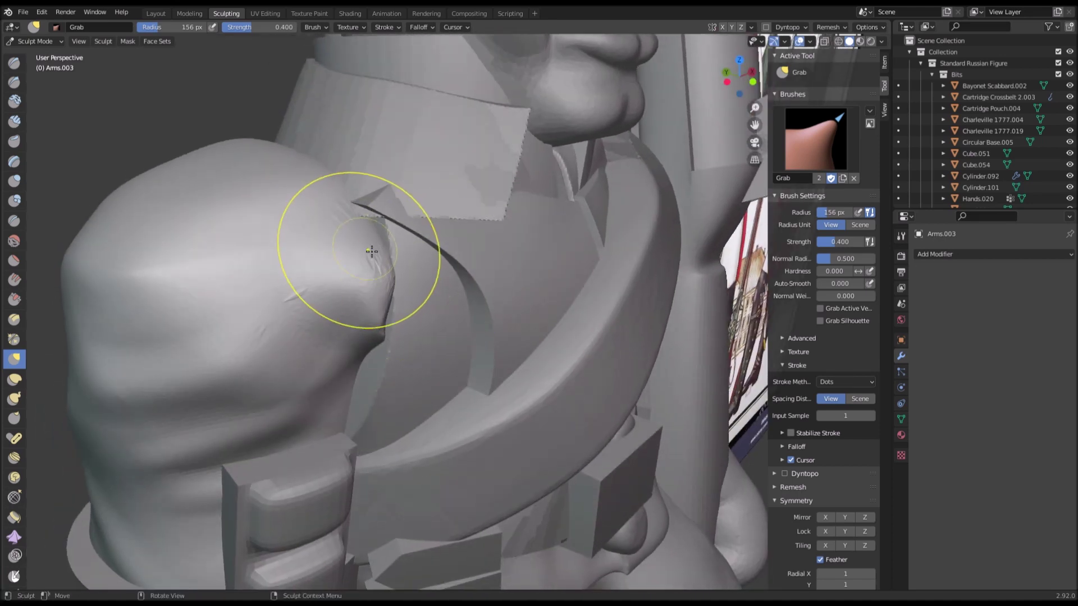
{"action": "left_click_drag", "start_coordinate": [372, 249], "coordinate": [397, 215]}
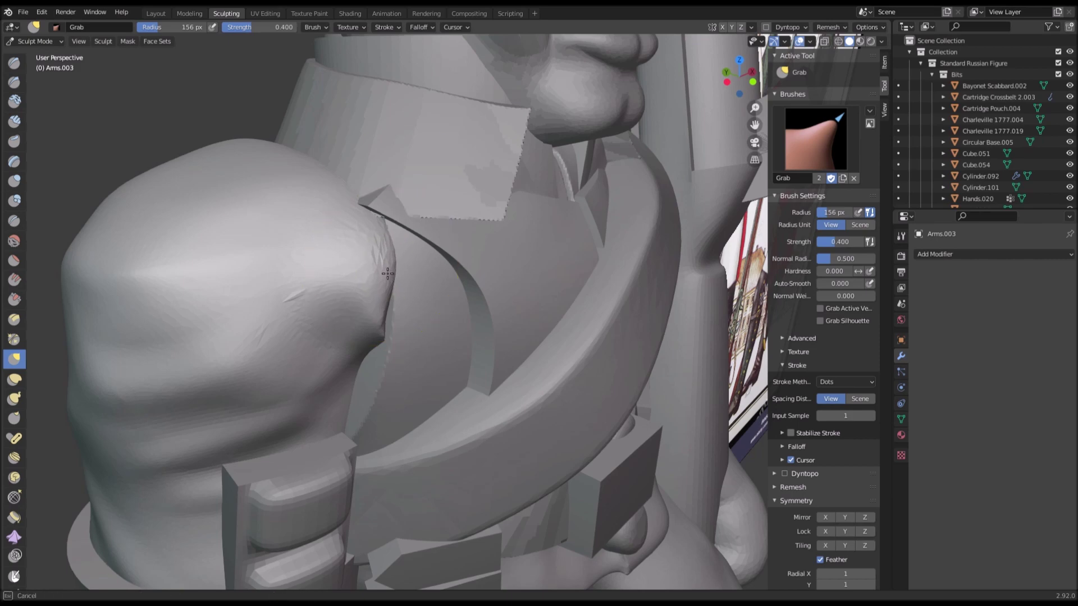
{"action": "left_click_drag", "start_coordinate": [387, 273], "coordinate": [386, 270]}
Step: Pull the lower front of the right sleeve near the armpit toward the torso
{"action": "scroll", "coordinate": [378, 280], "scroll_direction": "down", "scroll_amount": 2}
{"action": "middle_click_drag", "start_coordinate": [377, 298], "coordinate": [365, 285]}
{"action": "scroll", "coordinate": [359, 365], "scroll_direction": "up", "scroll_amount": 2}
{"action": "middle_click_drag", "start_coordinate": [349, 375], "coordinate": [386, 378]}
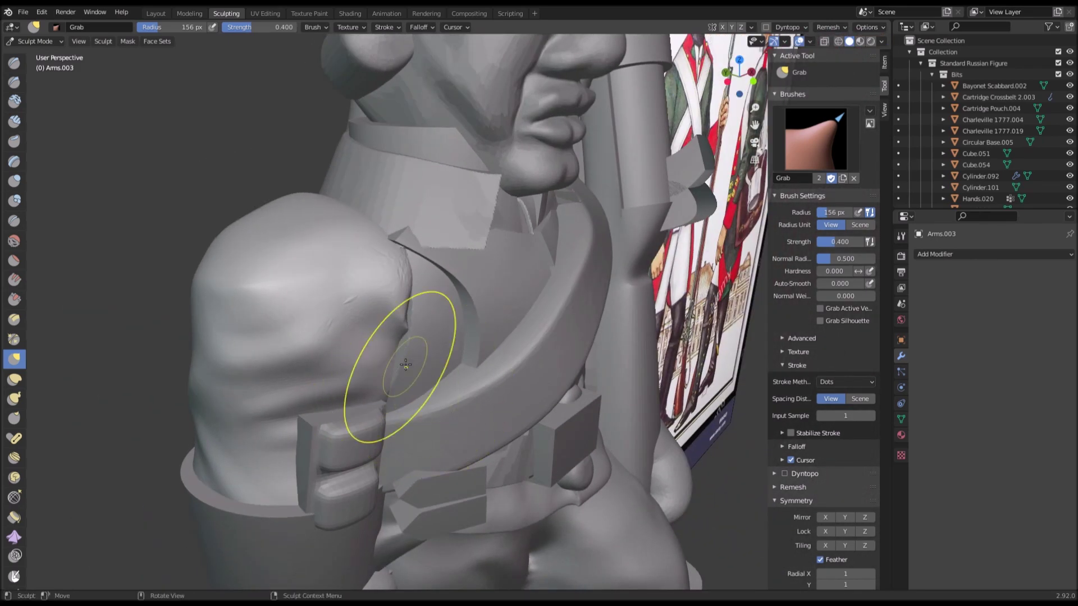
{"action": "scroll", "coordinate": [431, 363], "scroll_direction": "up", "scroll_amount": 2}
{"action": "left_click_drag", "start_coordinate": [388, 335], "coordinate": [391, 335]}
Step: Smooth the creased front shoulder area of the right sleeve with the Smooth brush at a 103 px radius
{"action": "left_click", "coordinate": [13, 241]}
{"action": "right_click", "coordinate": [377, 289]}
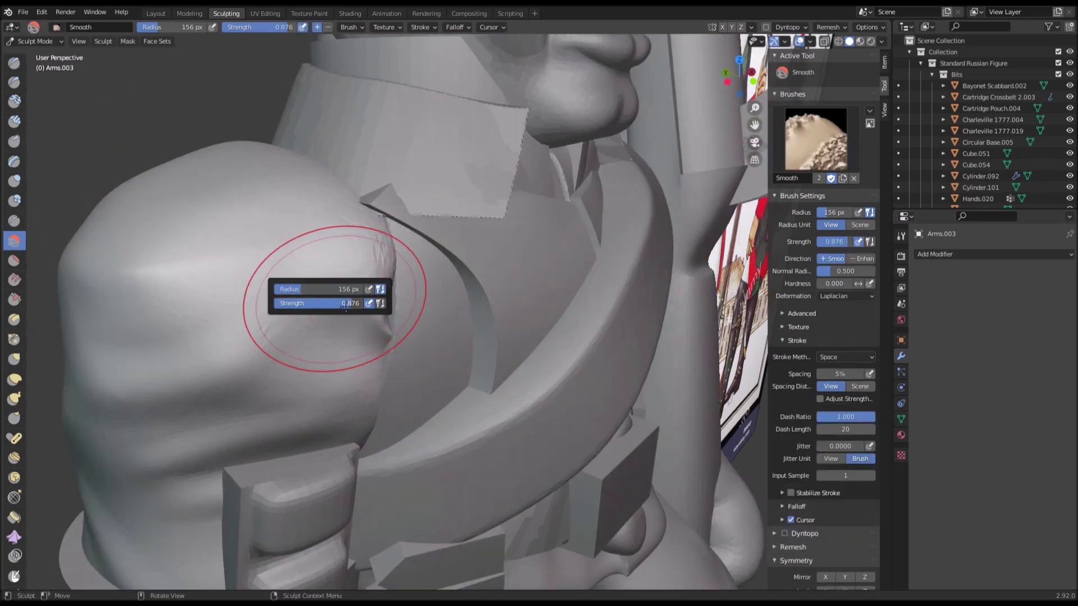
{"action": "left_click_drag", "start_coordinate": [354, 289], "coordinate": [345, 289]}
{"action": "middle_click_drag", "start_coordinate": [449, 252], "coordinate": [422, 229]}
{"action": "scroll", "coordinate": [375, 313], "scroll_direction": "up", "scroll_amount": 3}
{"action": "mouse_move", "coordinate": [278, 313]}
{"action": "left_mouse_down"}
{"action": "mouse_move", "coordinate": [291, 353]}
{"action": "mouse_move", "coordinate": [299, 310]}
{"action": "left_mouse_up"}
{"action": "mouse_move", "coordinate": [330, 261]}
{"action": "middle_mouse_down"}
{"action": "mouse_move", "coordinate": [361, 262]}
{"action": "mouse_move", "coordinate": [370, 296]}
{"action": "middle_mouse_up"}
{"action": "scroll", "coordinate": [377, 314], "scroll_direction": "down", "scroll_amount": 2}
Step: Refine the right shoulder seam with further Grab strokes at a 103 px radius and leave sculpting
{"action": "key", "text": "g"}
{"action": "mouse_move", "coordinate": [382, 318]}
{"action": "left_mouse_down"}
{"action": "mouse_move", "coordinate": [399, 323]}
{"action": "mouse_move", "coordinate": [415, 359]}
{"action": "left_mouse_up"}
{"action": "middle_click_drag", "start_coordinate": [399, 277], "coordinate": [375, 265]}
{"action": "left_click_drag", "start_coordinate": [381, 271], "coordinate": [395, 276]}
{"action": "mouse_move", "coordinate": [410, 276]}
{"action": "middle_mouse_down"}
{"action": "mouse_move", "coordinate": [344, 260]}
{"action": "mouse_move", "coordinate": [351, 246]}
{"action": "middle_mouse_up"}
{"action": "left_click_drag", "start_coordinate": [351, 246], "coordinate": [375, 251]}
{"action": "scroll", "coordinate": [404, 255], "scroll_direction": "down", "scroll_amount": 3}
{"action": "scroll", "coordinate": [349, 277], "scroll_direction": "up", "scroll_amount": 2}
{"action": "mouse_move", "coordinate": [242, 264]}
{"action": "middle_mouse_down"}
{"action": "mouse_move", "coordinate": [348, 277]}
{"action": "mouse_move", "coordinate": [443, 264]}
{"action": "mouse_move", "coordinate": [431, 309]}
{"action": "middle_mouse_up"}
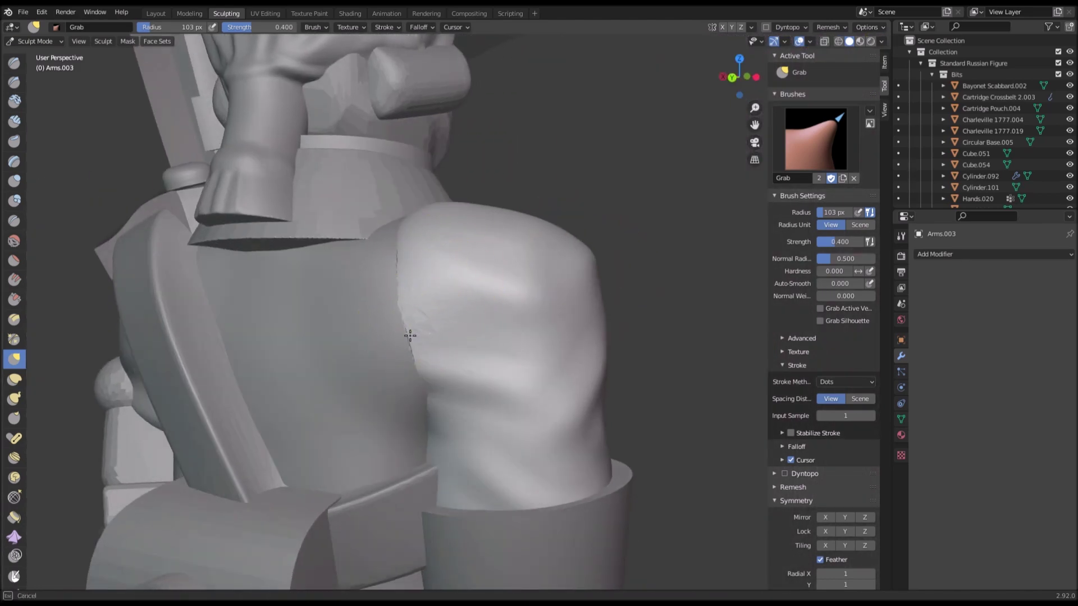
{"action": "middle_click_drag", "start_coordinate": [389, 268], "coordinate": [351, 305]}
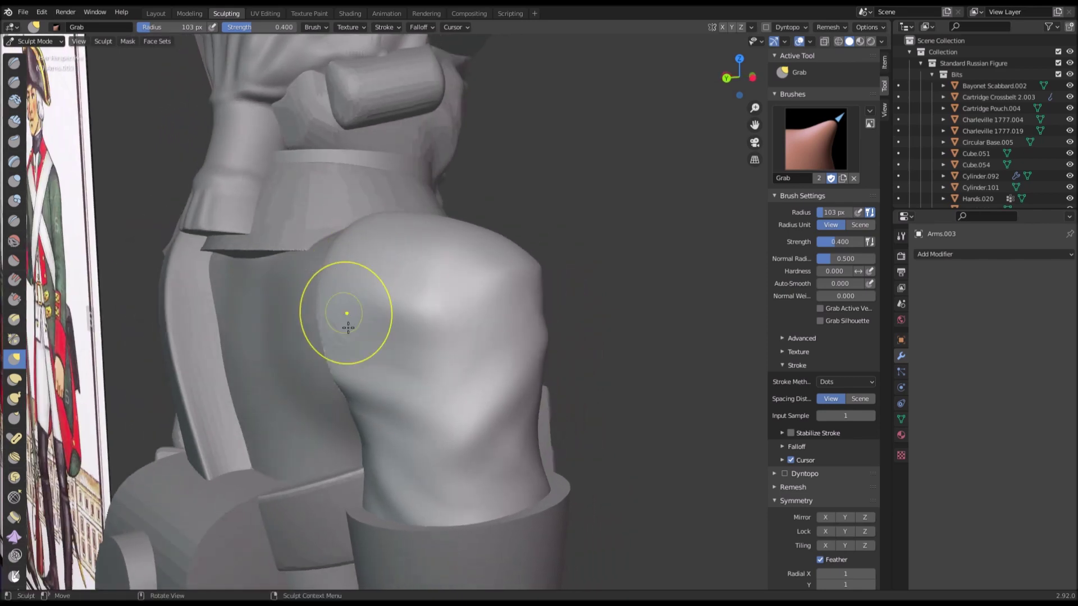
{"action": "mouse_move", "coordinate": [354, 385]}
{"action": "middle_mouse_down"}
{"action": "mouse_move", "coordinate": [455, 366]}
{"action": "mouse_move", "coordinate": [357, 309]}
{"action": "middle_mouse_up"}
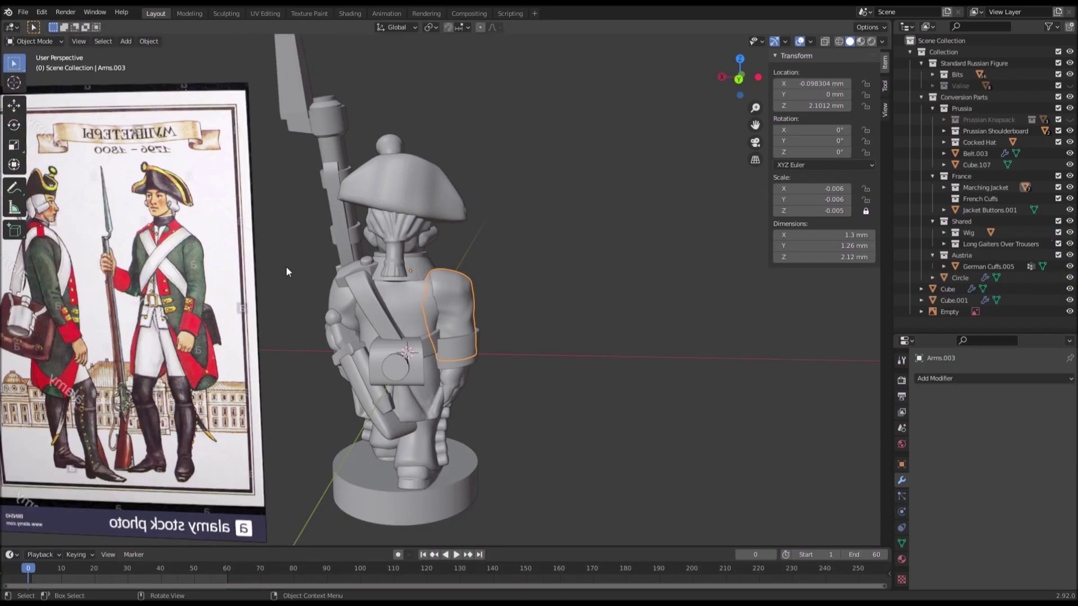
Step: Open the figure's left sleeve for sculpting and set the Grab brush to a 159 px radius with 0.240 auto-smooth
{"action": "middle_click_drag", "start_coordinate": [285, 266], "coordinate": [357, 301]}
{"action": "scroll", "coordinate": [382, 393], "scroll_direction": "up", "scroll_amount": 2}
{"action": "left_click", "coordinate": [226, 13]}
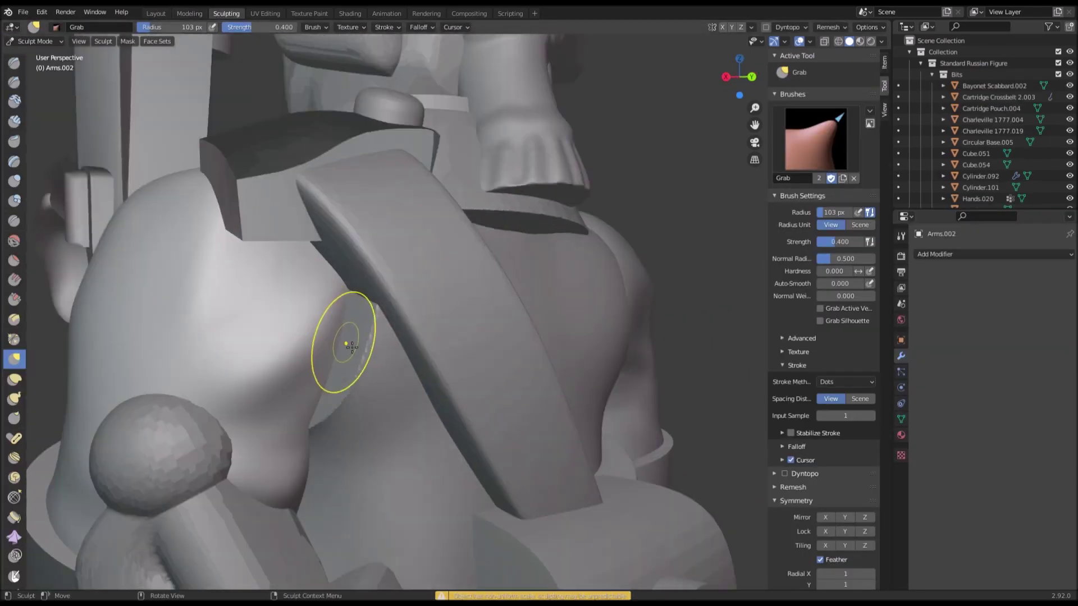
{"action": "scroll", "coordinate": [351, 340], "scroll_direction": "down", "scroll_amount": 4}
{"action": "right_click", "coordinate": [362, 326]}
{"action": "left_click_drag", "start_coordinate": [362, 325], "coordinate": [393, 325]}
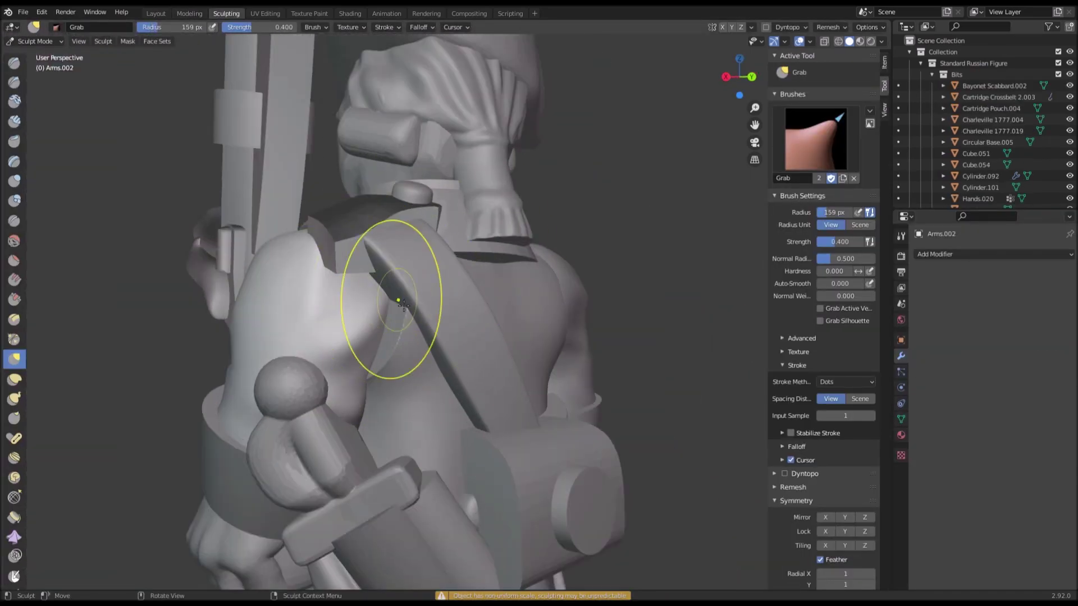
{"action": "right_click", "coordinate": [337, 352]}
{"action": "left_click_drag", "start_coordinate": [331, 380], "coordinate": [353, 386]}
Step: Pull the back and top of the left sleeve inward to meet the coat beneath the crossbelt
{"action": "middle_click_drag", "start_coordinate": [392, 337], "coordinate": [396, 330]}
{"action": "left_click_drag", "start_coordinate": [382, 305], "coordinate": [428, 301]}
{"action": "mouse_move", "coordinate": [428, 301]}
{"action": "middle_mouse_down"}
{"action": "mouse_move", "coordinate": [421, 279]}
{"action": "mouse_move", "coordinate": [394, 308]}
{"action": "mouse_move", "coordinate": [445, 281]}
{"action": "middle_mouse_up"}
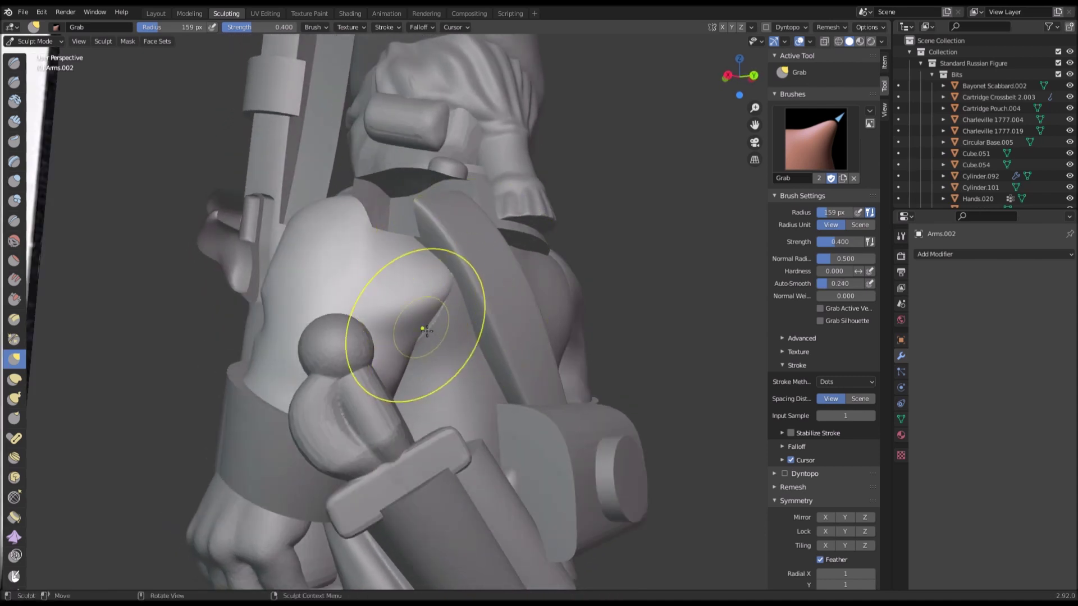
{"action": "left_click_drag", "start_coordinate": [421, 328], "coordinate": [438, 322]}
{"action": "left_click_drag", "start_coordinate": [416, 242], "coordinate": [449, 209]}
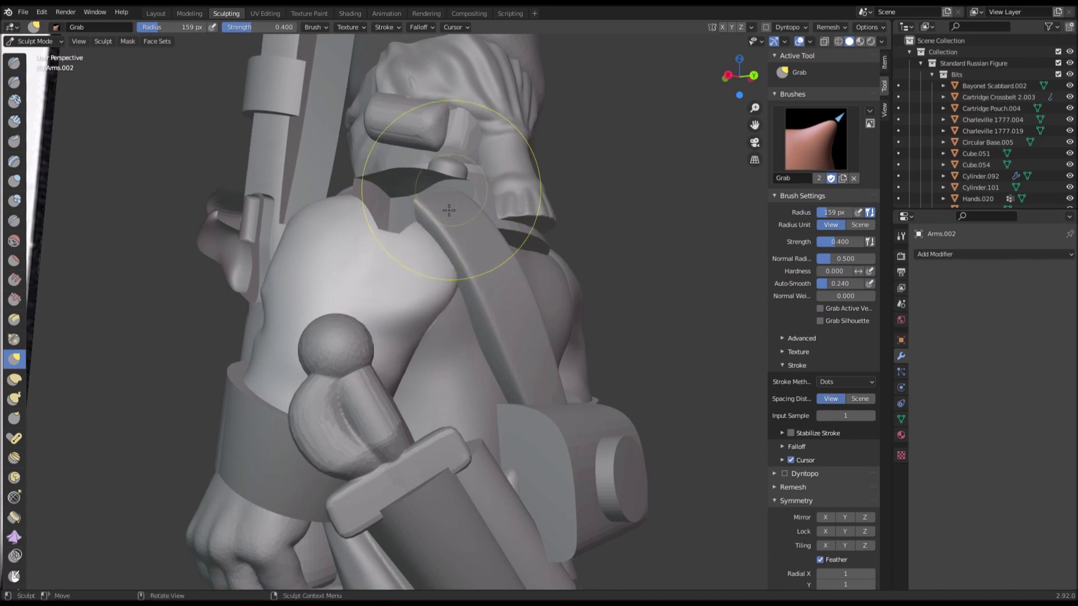
{"action": "middle_click_drag", "start_coordinate": [395, 241], "coordinate": [448, 180]}
{"action": "left_click_drag", "start_coordinate": [457, 173], "coordinate": [503, 147]}
Step: Make a final small Grab adjustment on the left sleeve and return to the Layout workspace
{"action": "scroll", "coordinate": [437, 173], "scroll_direction": "down", "scroll_amount": 4}
{"action": "middle_click_drag", "start_coordinate": [504, 147], "coordinate": [359, 206]}
{"action": "middle_click_drag", "start_coordinate": [269, 247], "coordinate": [440, 267], "text": "shift"}
{"action": "scroll", "coordinate": [441, 267], "scroll_direction": "up", "scroll_amount": 3}
{"action": "mouse_move", "coordinate": [440, 268]}
{"action": "middle_mouse_down"}
{"action": "mouse_move", "coordinate": [493, 222]}
{"action": "mouse_move", "coordinate": [450, 269]}
{"action": "middle_mouse_up"}
{"action": "left_click_drag", "start_coordinate": [452, 266], "coordinate": [450, 255]}
{"action": "middle_click_drag", "start_coordinate": [451, 255], "coordinate": [311, 230]}
{"action": "scroll", "coordinate": [510, 306], "scroll_direction": "down", "scroll_amount": 3}
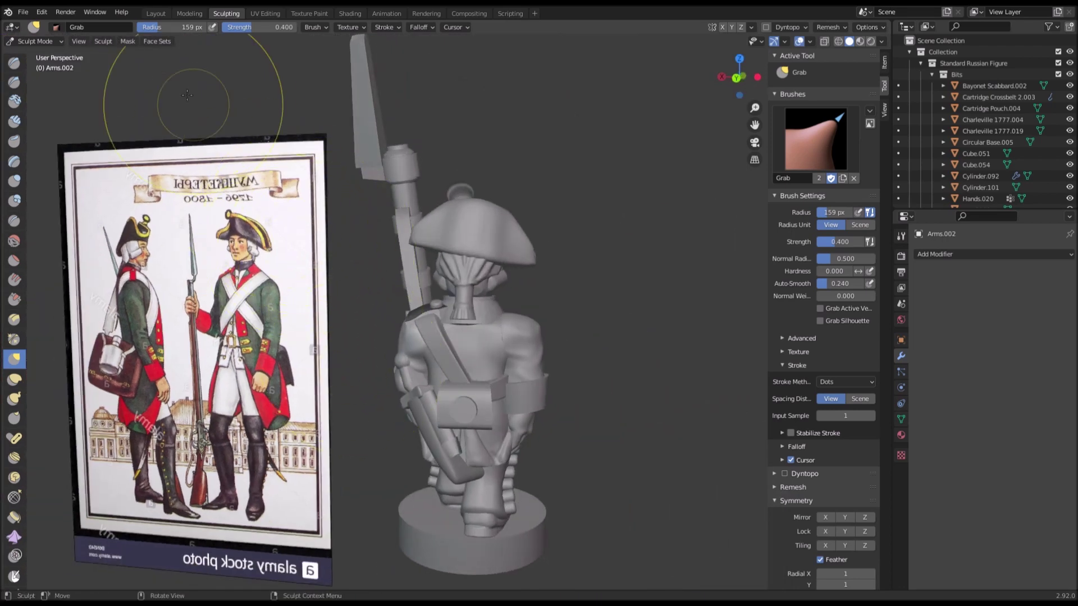
{"action": "left_click", "coordinate": [155, 13]}
Step: Paste the copied coat skirt part into the main Collection
{"action": "scroll", "coordinate": [449, 199], "scroll_direction": "down", "scroll_amount": 3}
{"action": "middle_click_drag", "start_coordinate": [382, 279], "coordinate": [460, 207], "text": "shift"}
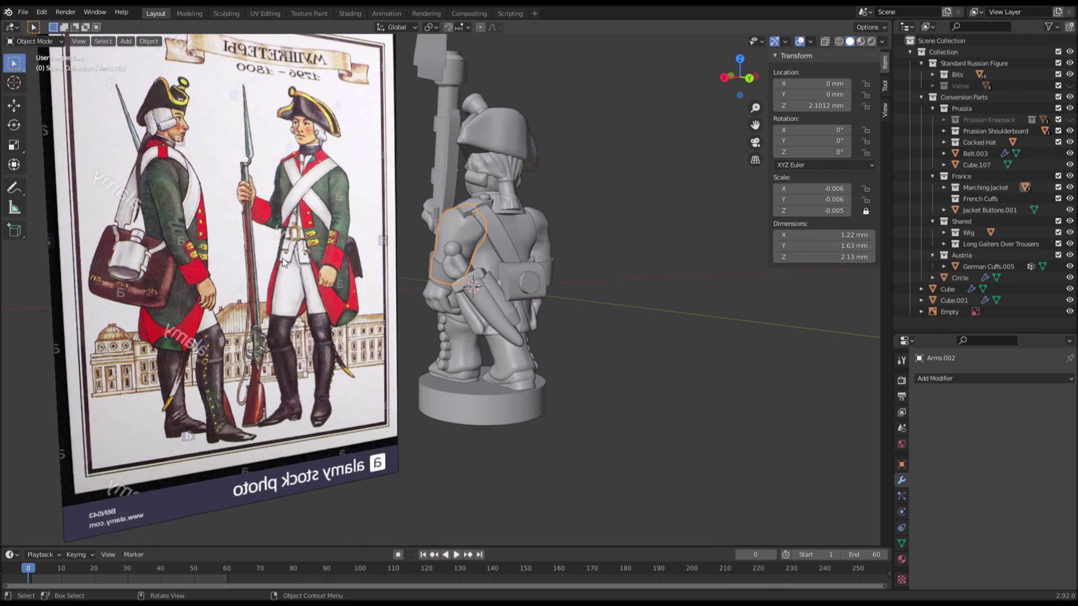
{"action": "middle_click_drag", "start_coordinate": [283, 250], "coordinate": [492, 264]}
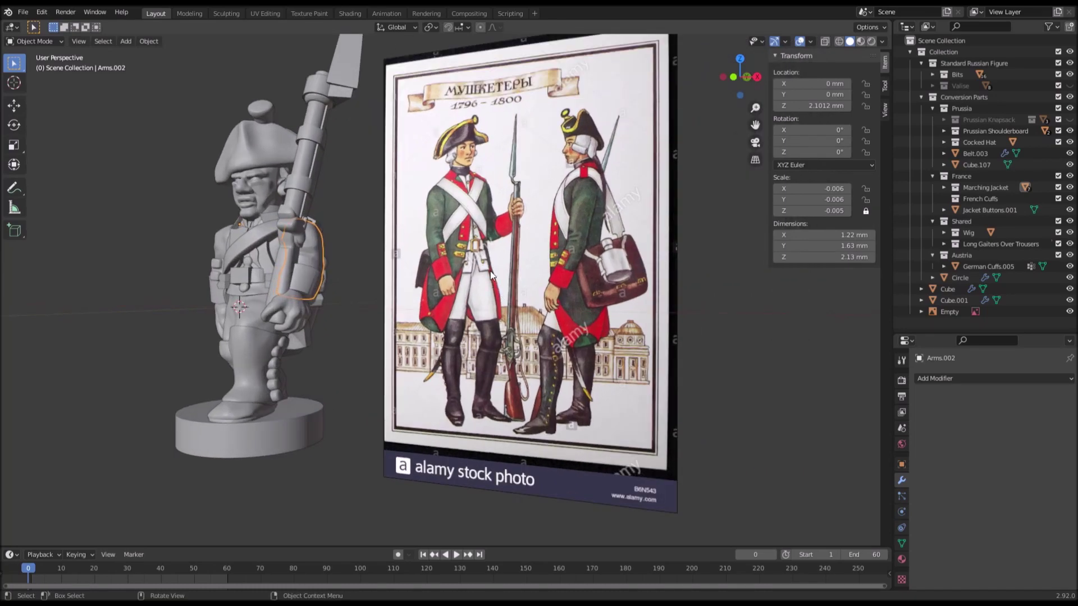
{"action": "middle_click_drag", "start_coordinate": [547, 327], "coordinate": [600, 296]}
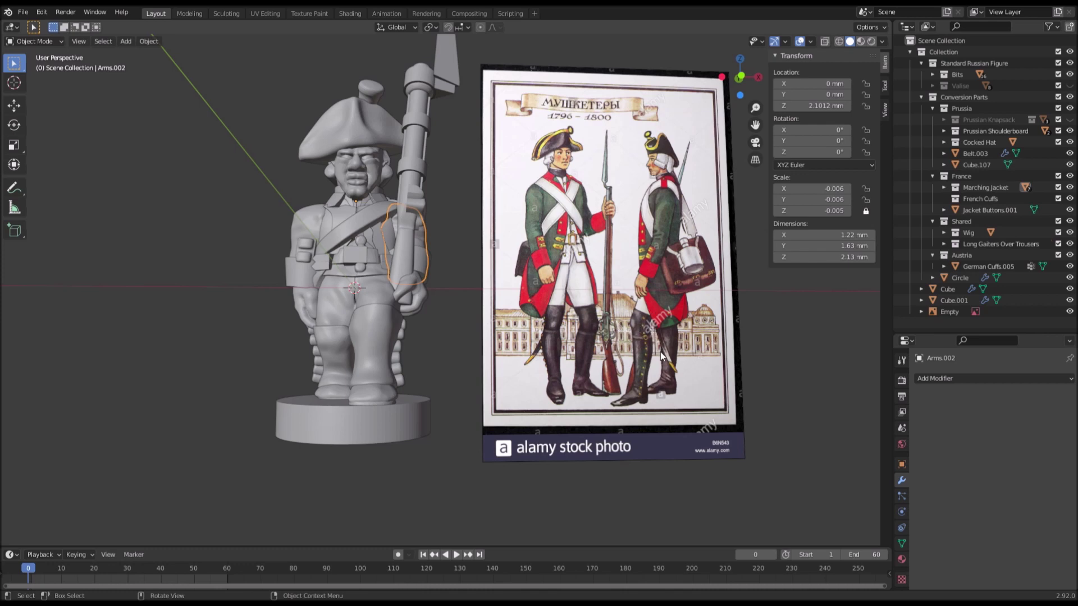
{"action": "middle_click_drag", "start_coordinate": [460, 365], "coordinate": [462, 302]}
{"action": "left_click", "coordinate": [970, 52]}
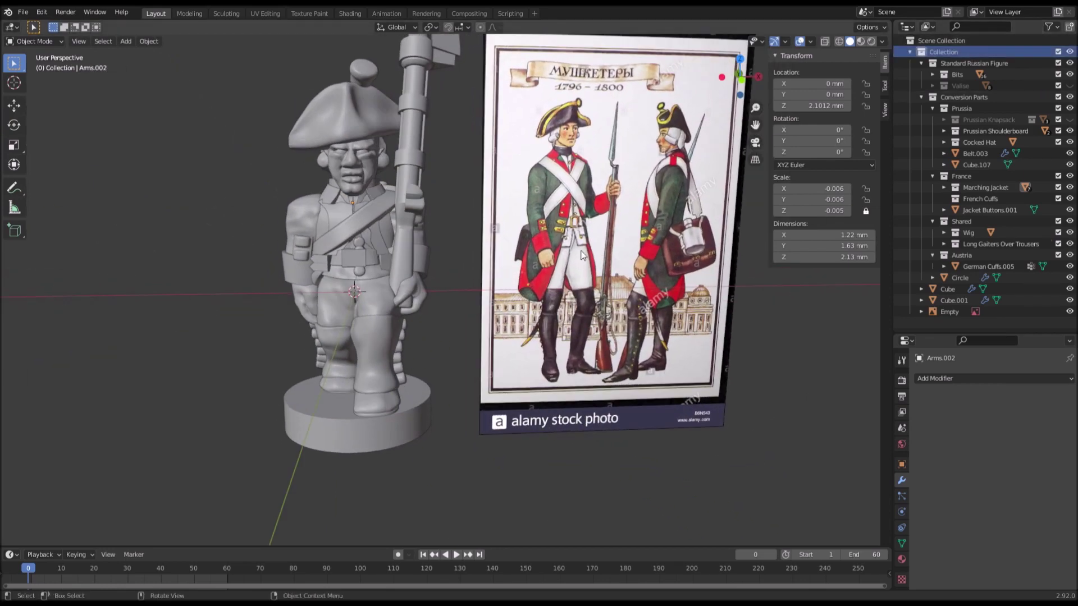
{"action": "key", "text": "ctrl+v"}
Step: Delete the sword pieces hanging at the figure's left hip
{"action": "middle_click_drag", "start_coordinate": [526, 267], "coordinate": [348, 280]}
{"action": "middle_click_drag", "start_coordinate": [491, 359], "coordinate": [568, 244], "text": "ctrl"}
{"action": "scroll", "coordinate": [492, 291], "scroll_direction": "up", "scroll_amount": 3}
{"action": "left_click", "coordinate": [601, 231]}
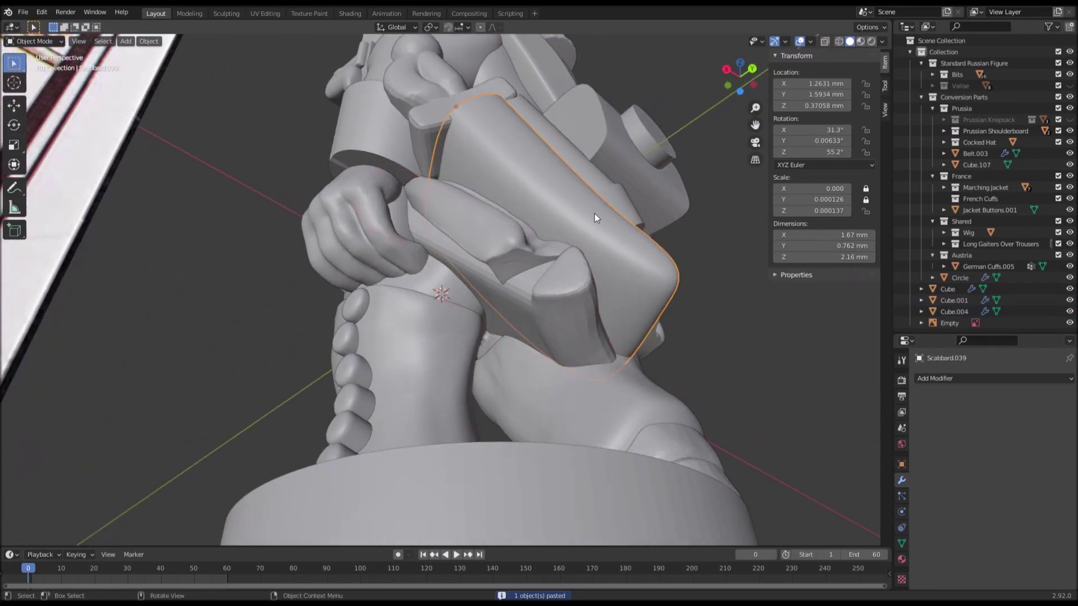
{"action": "middle_click_drag", "start_coordinate": [576, 166], "coordinate": [511, 249]}
{"action": "left_click", "coordinate": [450, 153]}
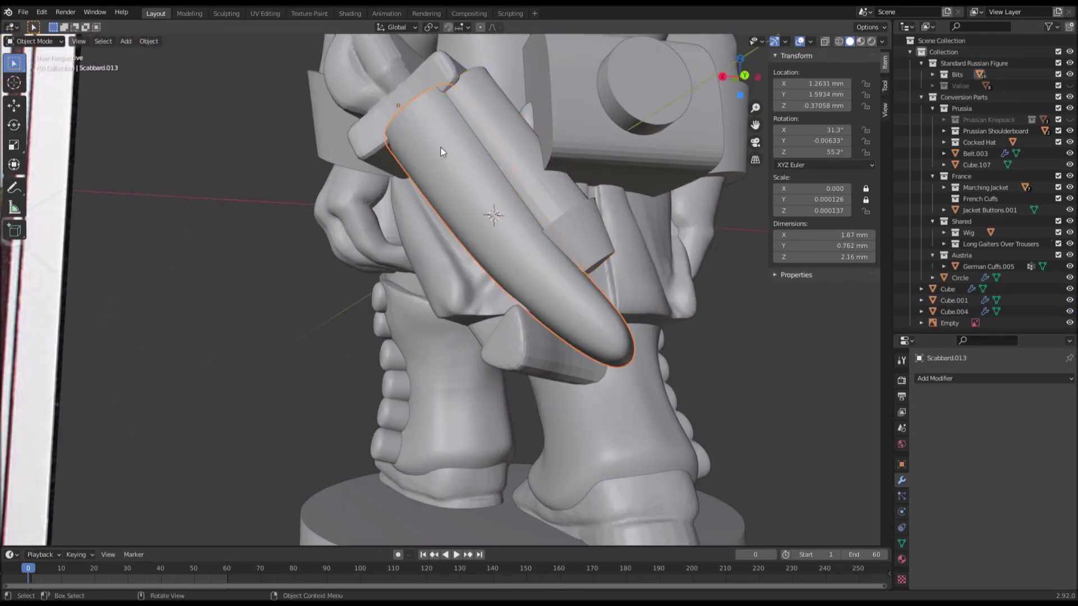
{"action": "left_click", "coordinate": [381, 87], "text": "shift"}
{"action": "key", "text": "x"}
{"action": "left_click", "coordinate": [335, 89]}
Step: Rotate the pasted coat skirt part about the global X axis and shift it along Z against the left hip
{"action": "middle_click_drag", "start_coordinate": [418, 178], "coordinate": [427, 378]}
{"action": "scroll", "coordinate": [650, 276], "scroll_direction": "down", "scroll_amount": 6}
{"action": "scroll", "coordinate": [460, 290], "scroll_direction": "up", "scroll_amount": 4}
{"action": "left_click", "coordinate": [396, 484]}
{"action": "middle_click_drag", "start_coordinate": [396, 485], "coordinate": [554, 237], "text": "shift"}
{"action": "key", "text": "r"}
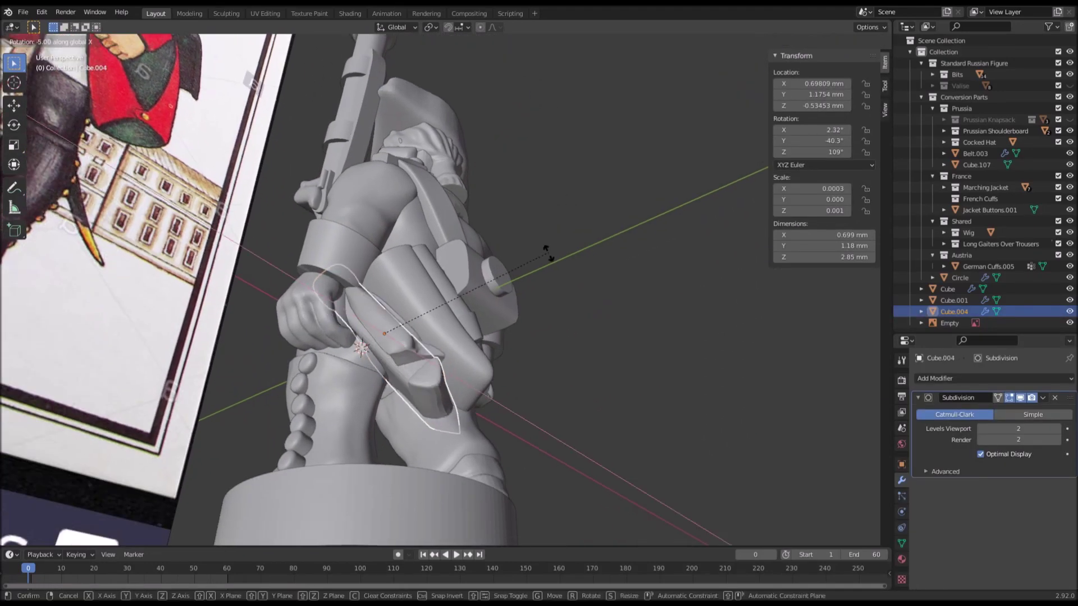
{"action": "left_click", "coordinate": [527, 285]}
{"action": "key", "text": "g"}
{"action": "key", "text": "z"}
{"action": "left_click", "coordinate": [487, 303]}
Step: Delete the remaining scabbard parts behind the left hip and select the musketeer reference image
{"action": "middle_click_drag", "start_coordinate": [488, 303], "coordinate": [301, 305]}
{"action": "middle_click_drag", "start_coordinate": [572, 257], "coordinate": [547, 285]}
{"action": "key", "text": "Delete"}
{"action": "left_click", "coordinate": [559, 277]}
{"action": "key", "text": "x"}
{"action": "left_click", "coordinate": [515, 278]}
{"action": "left_click", "coordinate": [274, 299]}
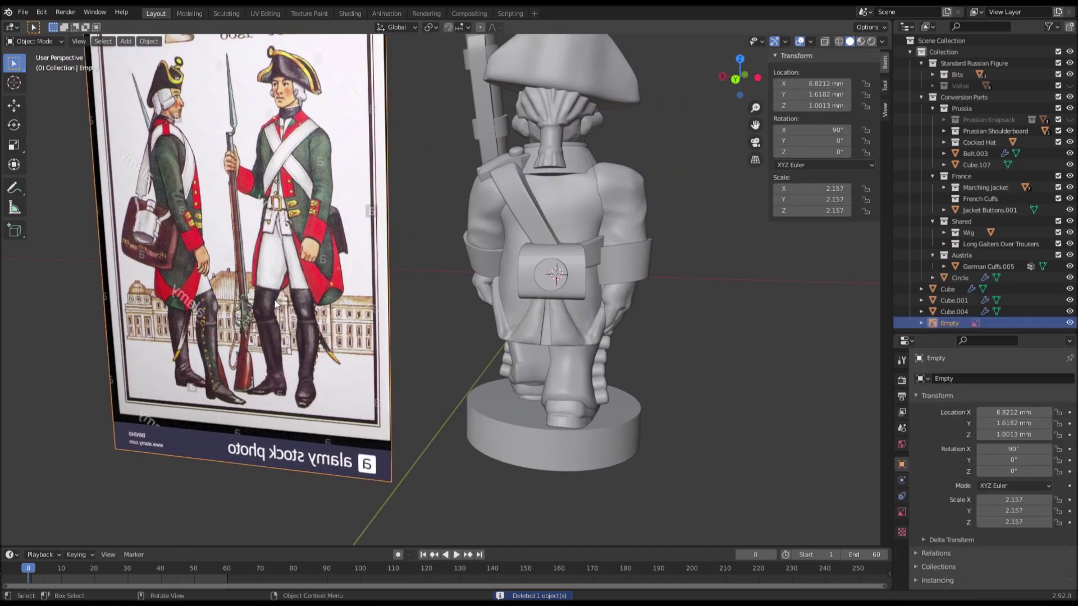
Step: Unhide the Prussian Knapsack collection and compare the figure's hip gear with the musketeer reference image
{"action": "key", "text": "h"}
{"action": "middle_click_drag", "start_coordinate": [284, 295], "coordinate": [466, 277]}
{"action": "left_click", "coordinate": [1069, 119]}
{"action": "middle_click_drag", "start_coordinate": [702, 213], "coordinate": [638, 272]}
{"action": "scroll", "coordinate": [1001, 286], "scroll_direction": "up", "scroll_amount": 1}
{"action": "left_click", "coordinate": [1069, 323]}
{"action": "scroll", "coordinate": [701, 268], "scroll_direction": "down", "scroll_amount": 2}
{"action": "middle_click_drag", "start_coordinate": [669, 268], "coordinate": [405, 286]}
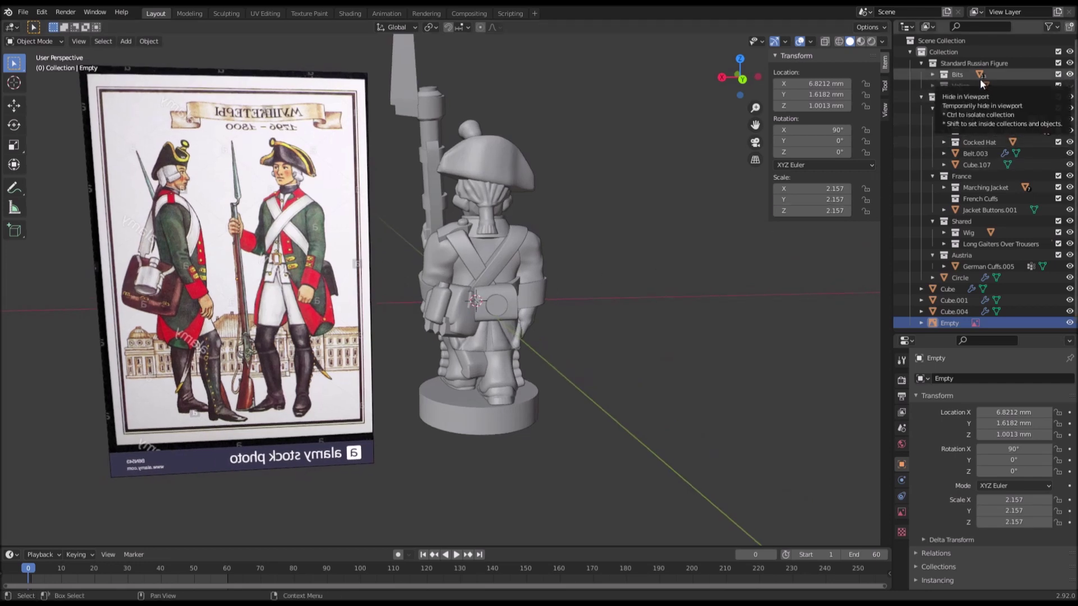
Step: Copy the ring-shaped strap around the Valise collection's canteen and paste it into the Prussian Knapsack collection, with Valise hidden
{"action": "left_click", "coordinate": [1069, 85]}
{"action": "scroll", "coordinate": [593, 237], "scroll_direction": "up", "scroll_amount": 2}
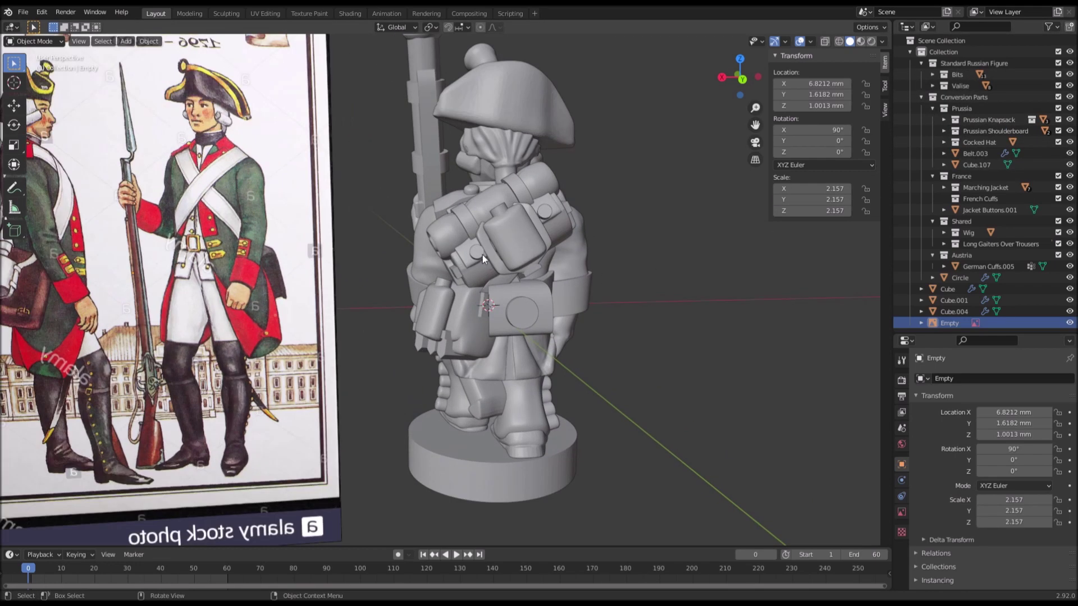
{"action": "left_click", "coordinate": [490, 252]}
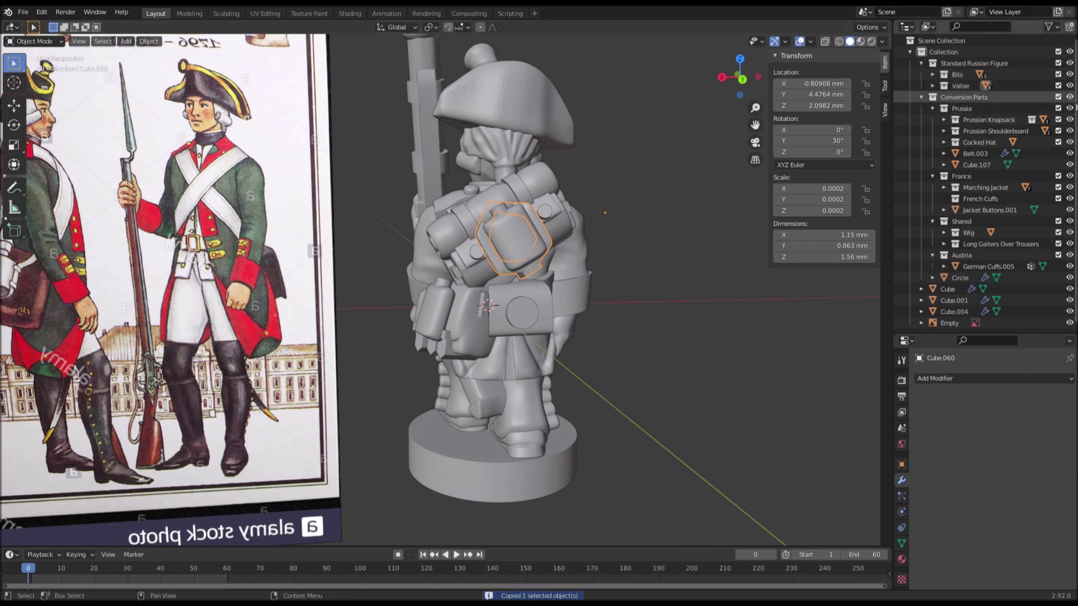
{"action": "left_click", "coordinate": [1069, 85]}
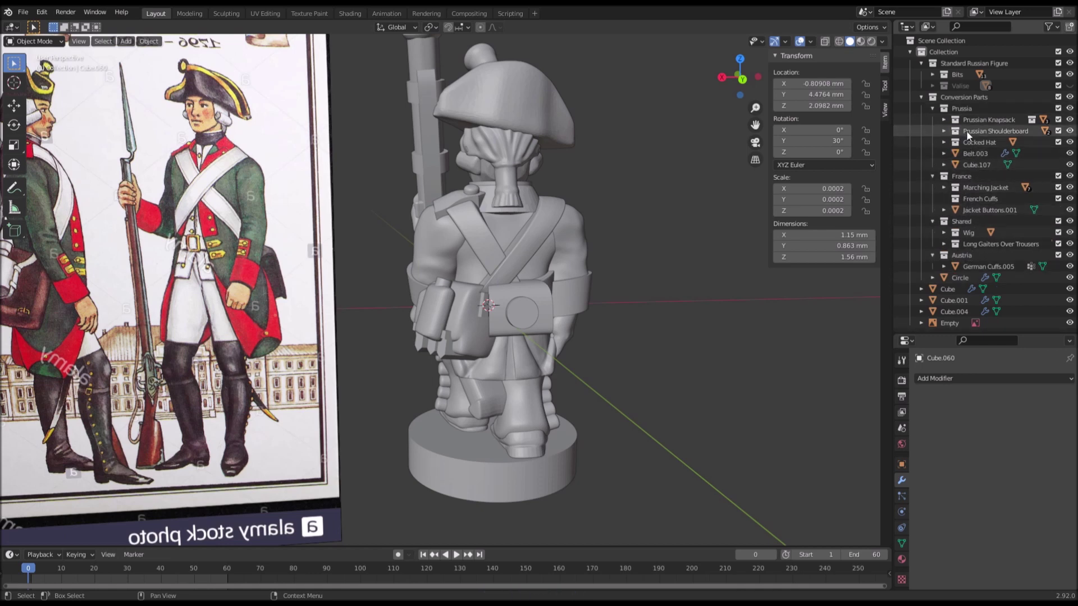
{"action": "left_click", "coordinate": [978, 119]}
{"action": "key", "text": "ctrl+v"}
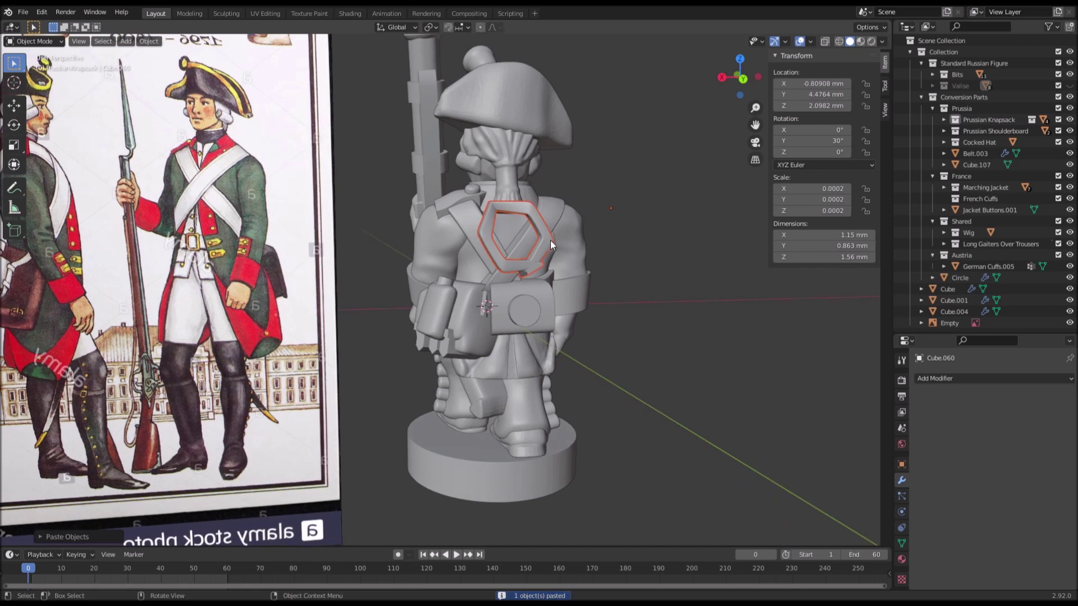
Step: Set the pasted strap's origin to its center of mass (surface), clear its rotation and move it to the left hip
{"action": "left_click", "coordinate": [149, 41]}
{"action": "mouse_move", "coordinate": [169, 65]}
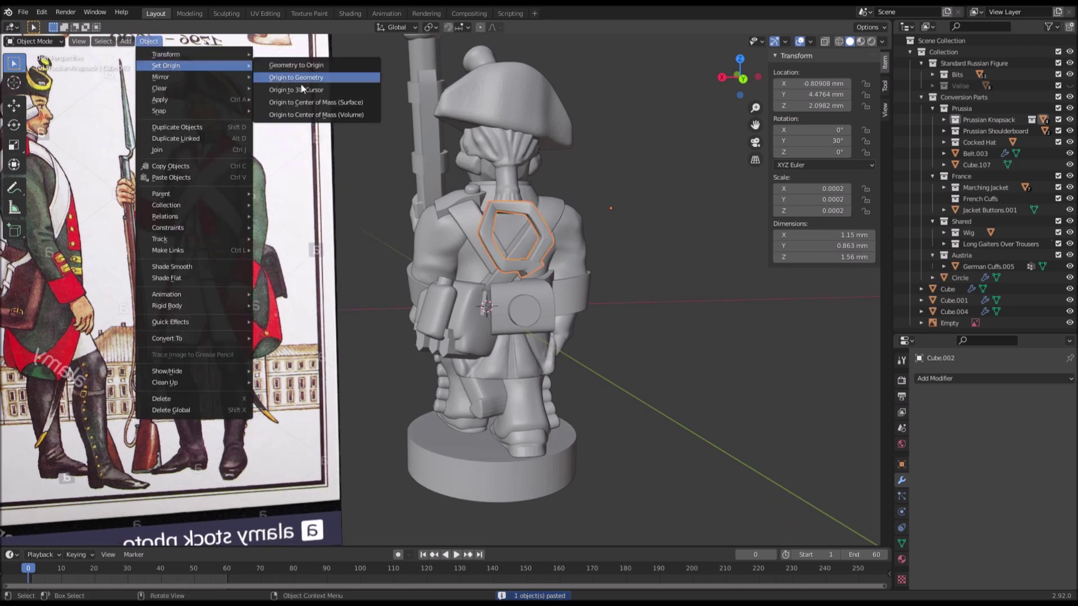
{"action": "left_click", "coordinate": [329, 102]}
{"action": "key", "text": "alt+r"}
{"action": "key", "text": "g"}
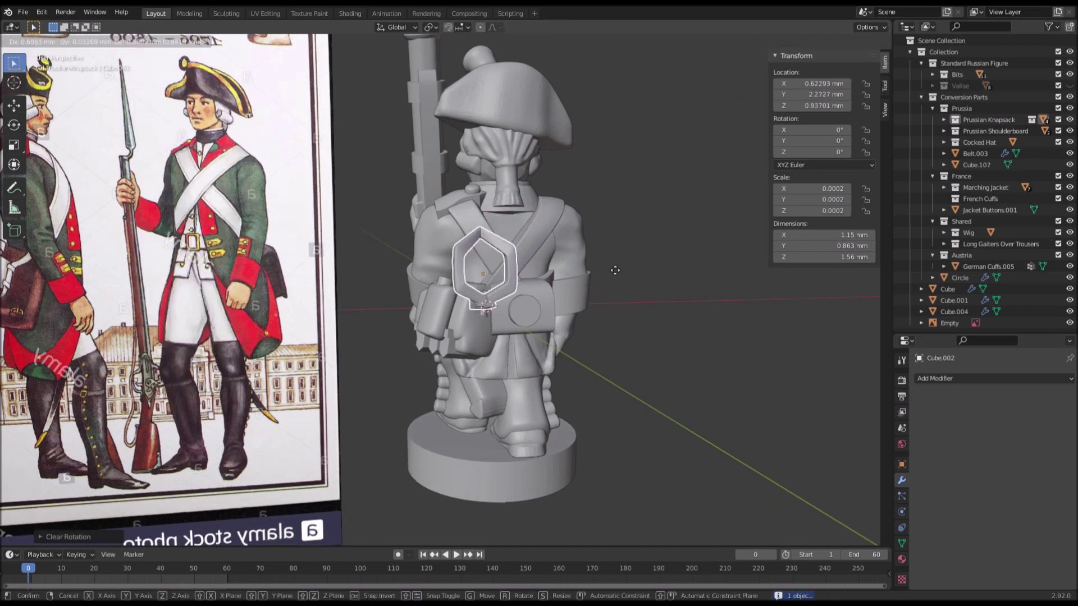
{"action": "left_click", "coordinate": [524, 341]}
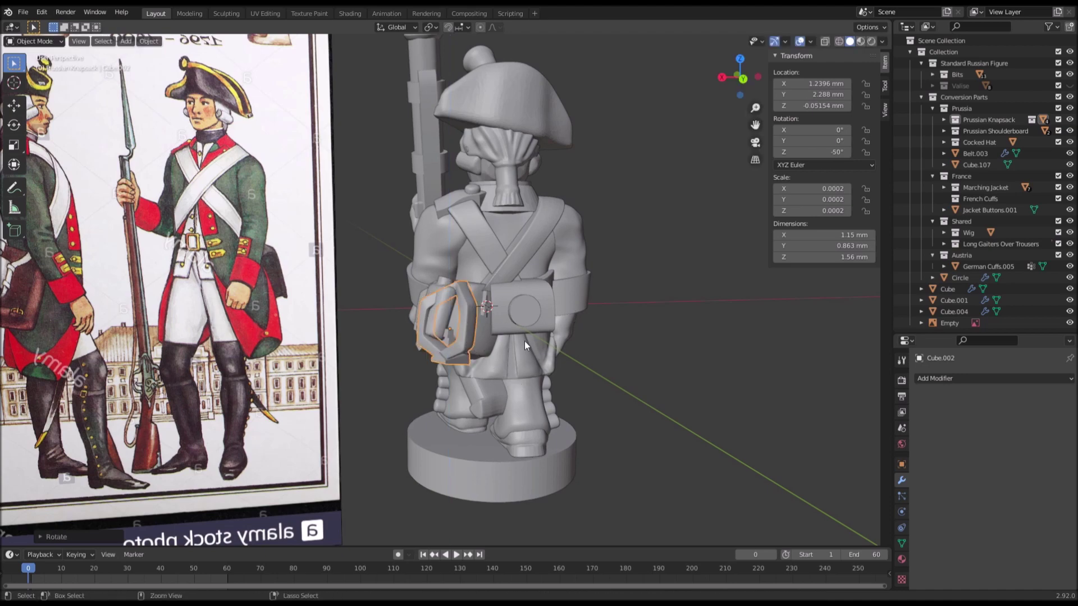
Step: Rotate the strap to 17.9° on X, -0.425° on Y and -74.3° on Z, and move it close to the hip canteen
{"action": "middle_click_drag", "start_coordinate": [524, 341], "coordinate": [462, 379]}
{"action": "left_click", "coordinate": [385, 335]}
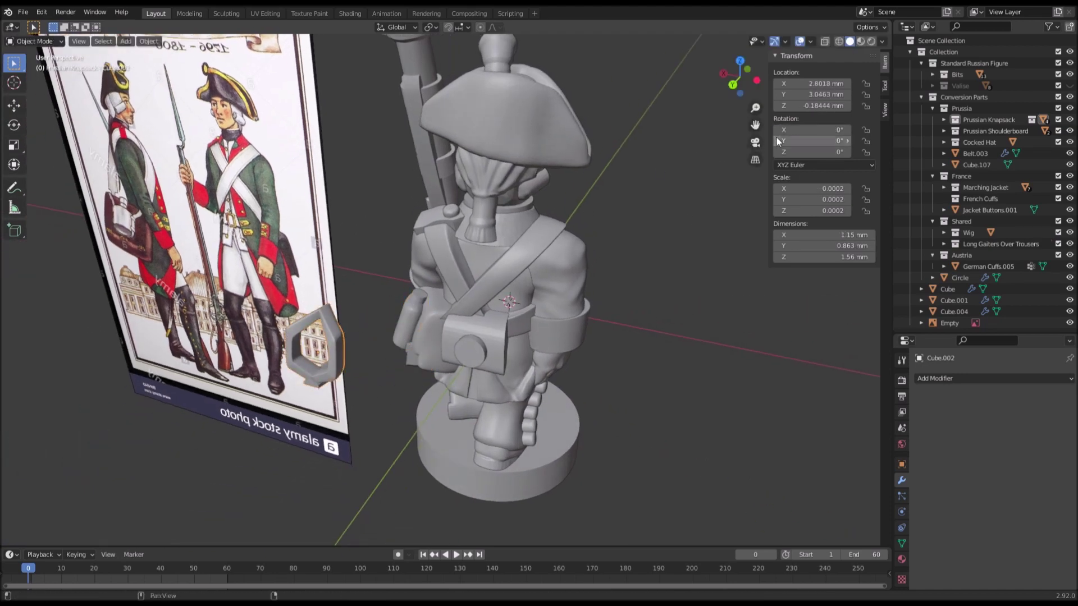
{"action": "key", "text": "Return"}
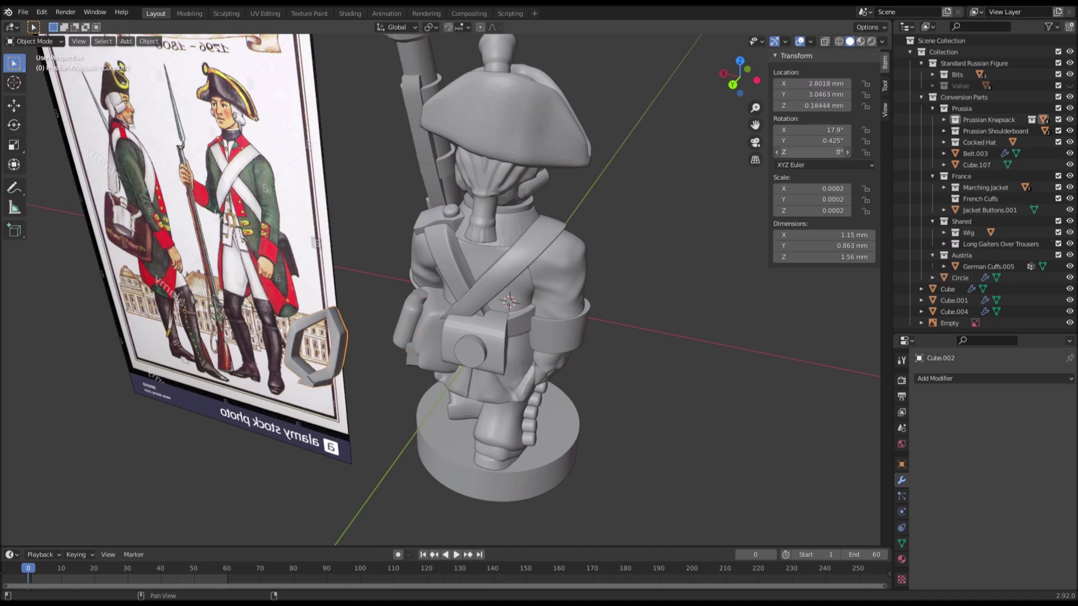
{"action": "left_click_drag", "start_coordinate": [811, 151], "coordinate": [770, 152]}
{"action": "key", "text": "g"}
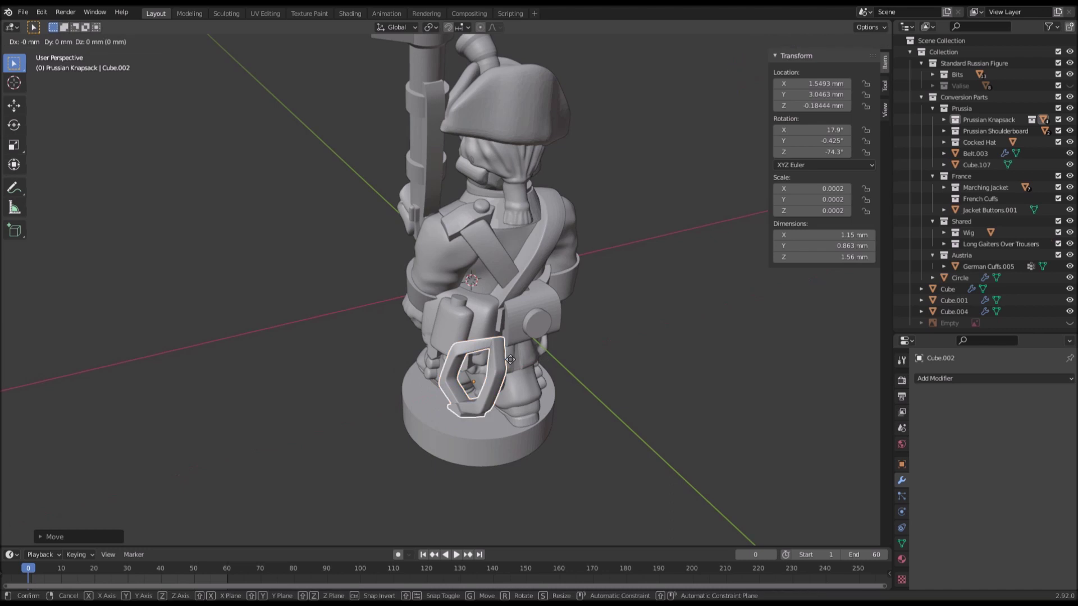
{"action": "left_click", "coordinate": [449, 337]}
Step: Move and rotate the strap so it wraps around the canteen at the figure's left hip
{"action": "middle_click_drag", "start_coordinate": [449, 336], "coordinate": [543, 295]}
{"action": "key", "text": "g"}
{"action": "left_click", "coordinate": [564, 274]}
{"action": "middle_click_drag", "start_coordinate": [568, 257], "coordinate": [662, 216]}
{"action": "key", "text": "g"}
{"action": "left_click", "coordinate": [531, 273]}
{"action": "key", "text": "r"}
{"action": "left_click", "coordinate": [560, 312]}
{"action": "key", "text": "r"}
{"action": "key", "text": "z"}
{"action": "middle_click_drag", "start_coordinate": [642, 315], "coordinate": [682, 303]}
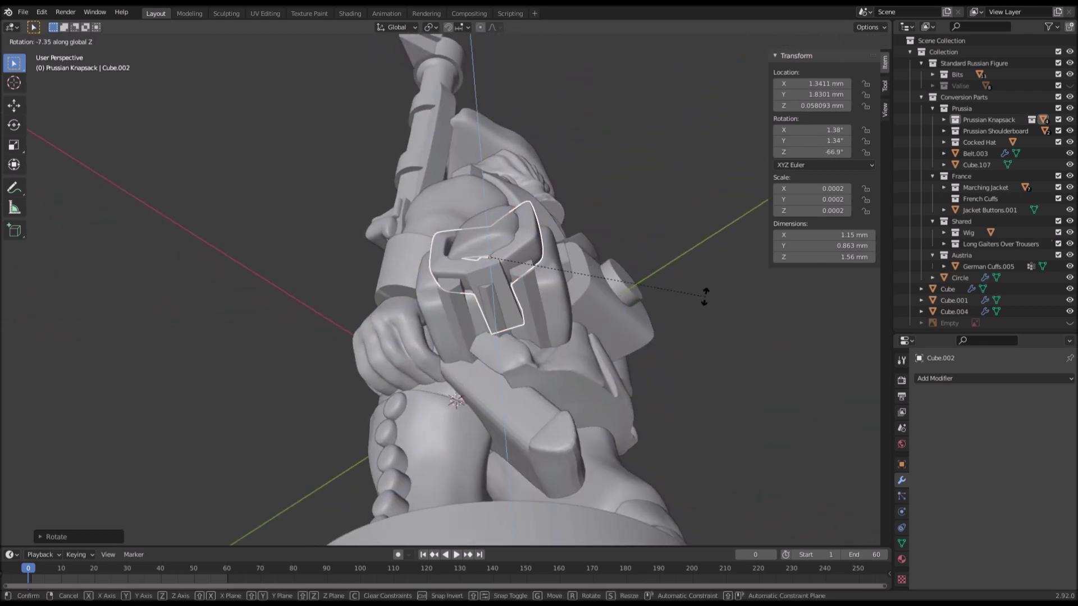
{"action": "middle_click_drag", "start_coordinate": [690, 311], "coordinate": [629, 366]}
{"action": "right_click", "coordinate": [699, 304]}
Step: Shift the strap along the Z axis to line it up with the hip canteen
{"action": "key", "text": "g"}
{"action": "key", "text": "z"}
{"action": "left_click", "coordinate": [633, 339]}
{"action": "middle_click_drag", "start_coordinate": [625, 329], "coordinate": [654, 354]}
Step: Tilt and move the hip canteen so it sits inside its strap against the bag
{"action": "left_click", "coordinate": [514, 312]}
{"action": "key", "text": "r"}
{"action": "left_click", "coordinate": [588, 294]}
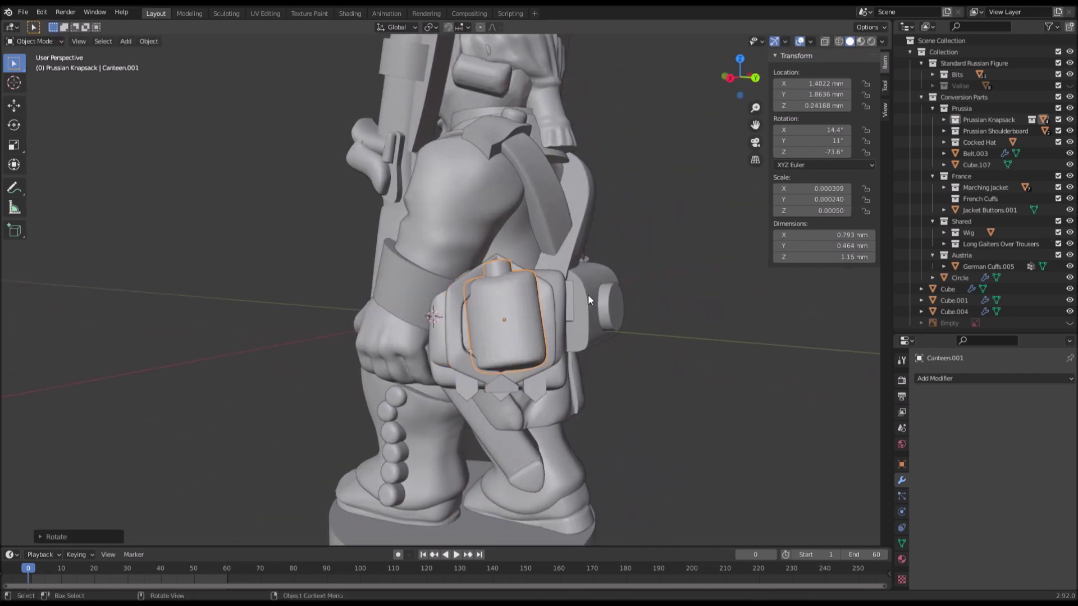
{"action": "key", "text": "g"}
{"action": "left_click", "coordinate": [591, 312]}
{"action": "key", "text": "g"}
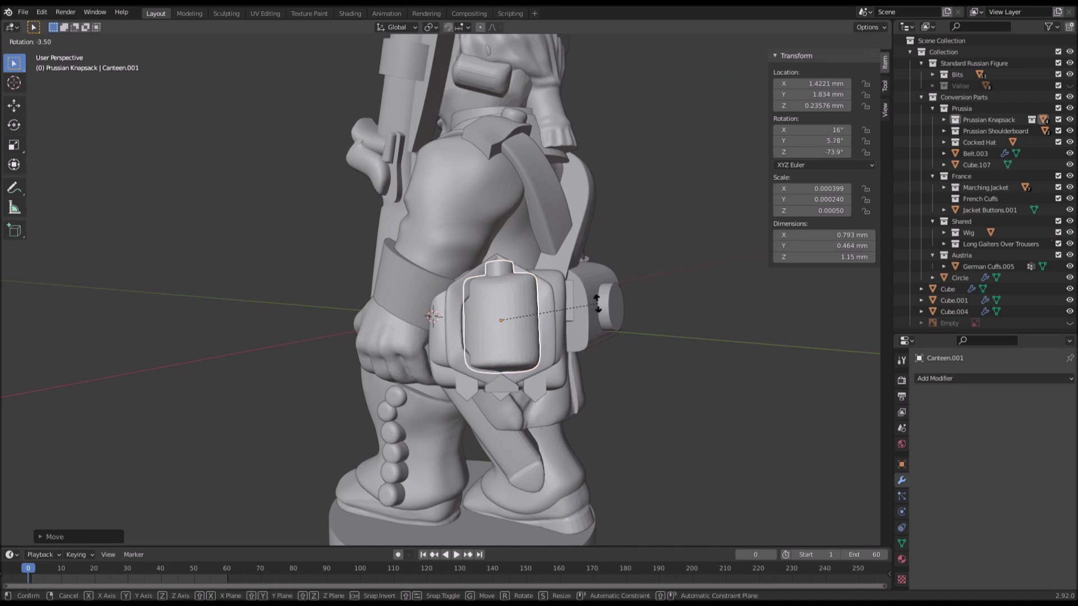
{"action": "left_click", "coordinate": [648, 355]}
Step: Turn the canteen about the global Z axis and refine its tilt to 16.2° X, 2.26° Y and -59.4° Z
{"action": "middle_click_drag", "start_coordinate": [648, 355], "coordinate": [650, 432]}
{"action": "key", "text": "r"}
{"action": "key", "text": "z"}
{"action": "left_click", "coordinate": [659, 394]}
{"action": "middle_click_drag", "start_coordinate": [659, 394], "coordinate": [729, 331]}
{"action": "key", "text": "r"}
{"action": "left_click", "coordinate": [667, 398]}
Step: Unhide the musketeer reference image, compare the figure with it from the front, and hide it again
{"action": "scroll", "coordinate": [686, 309], "scroll_direction": "down", "scroll_amount": 4}
{"action": "scroll", "coordinate": [729, 332], "scroll_direction": "down", "scroll_amount": 2}
{"action": "middle_click_drag", "start_coordinate": [622, 333], "coordinate": [709, 346]}
{"action": "key", "text": "alt+h"}
{"action": "middle_click_drag", "start_coordinate": [627, 343], "coordinate": [537, 333], "text": "shift"}
{"action": "scroll", "coordinate": [518, 345], "scroll_direction": "up", "scroll_amount": 3}
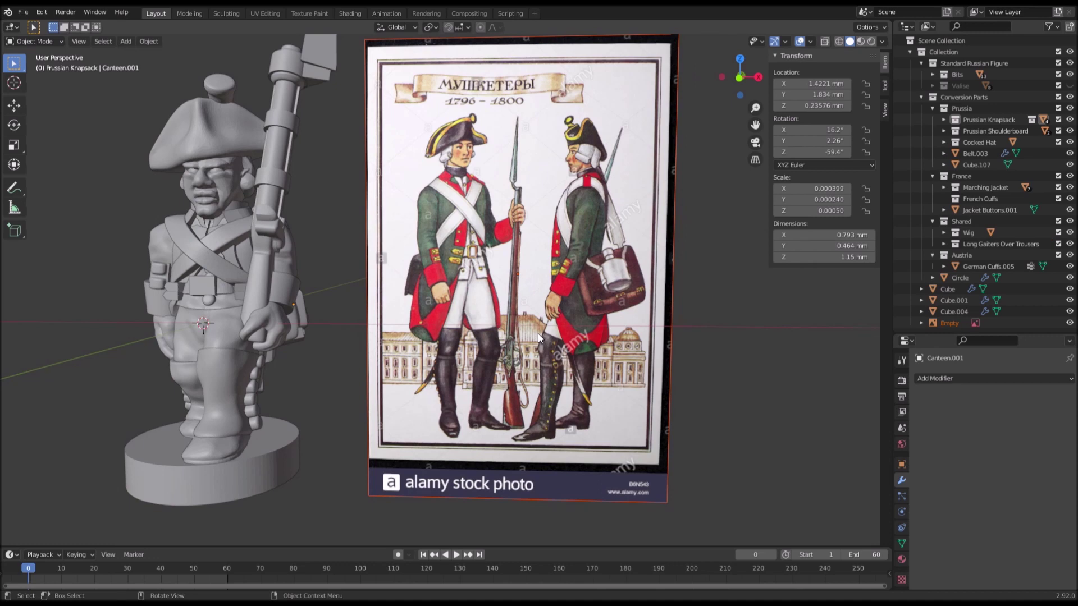
{"action": "left_click", "coordinate": [503, 139]}
{"action": "key", "text": "h"}
{"action": "scroll", "coordinate": [413, 291], "scroll_direction": "down", "scroll_amount": 3}
{"action": "middle_click_drag", "start_coordinate": [413, 291], "coordinate": [481, 320]}
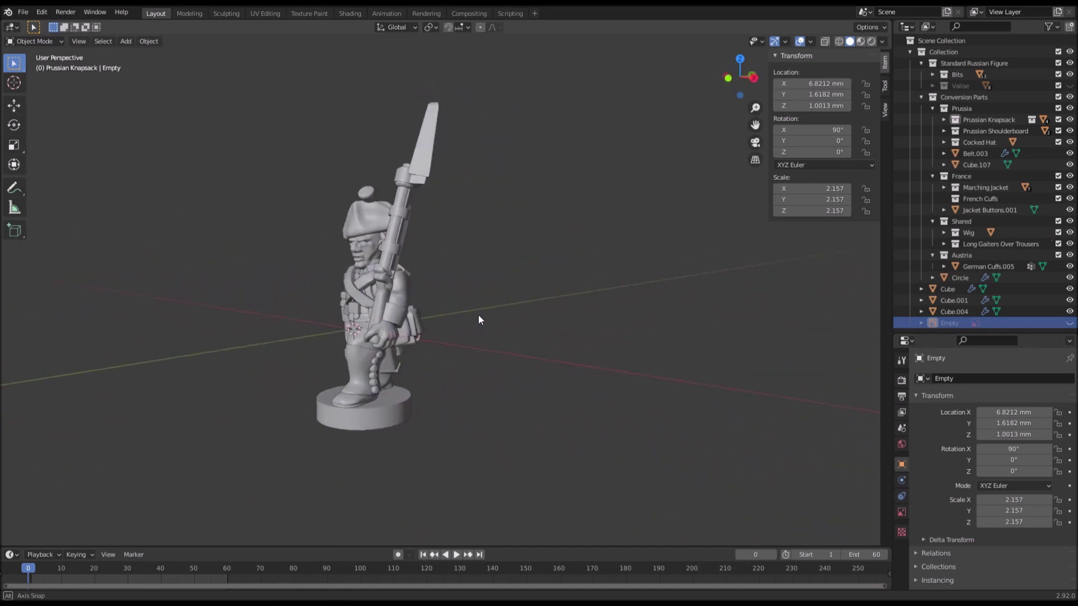
Step: Shift the wig's side curls along the Z axis beside the head
{"action": "scroll", "coordinate": [481, 320], "scroll_direction": "up", "scroll_amount": 6}
{"action": "middle_click_drag", "start_coordinate": [571, 335], "coordinate": [658, 322]}
{"action": "scroll", "coordinate": [368, 290], "scroll_direction": "up", "scroll_amount": 3}
{"action": "middle_click_drag", "start_coordinate": [584, 211], "coordinate": [399, 297], "text": "shift"}
{"action": "left_click", "coordinate": [370, 285]}
{"action": "scroll", "coordinate": [389, 331], "scroll_direction": "up", "scroll_amount": 3}
{"action": "key", "text": "g"}
{"action": "key", "text": "z"}
{"action": "left_click", "coordinate": [440, 324]}
{"action": "left_click", "coordinate": [332, 242]}
{"action": "middle_click_drag", "start_coordinate": [331, 242], "coordinate": [410, 264]}
Step: Switch the side curls' Decimate modifier from Planar to Collapse and apply it
{"action": "left_click", "coordinate": [544, 324]}
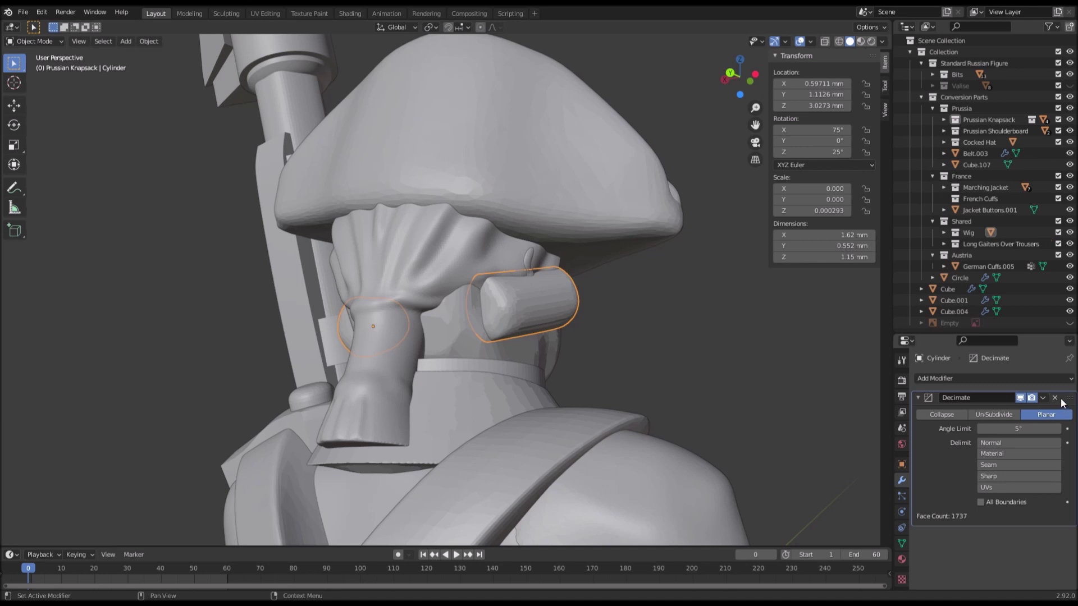
{"action": "left_click", "coordinate": [954, 416]}
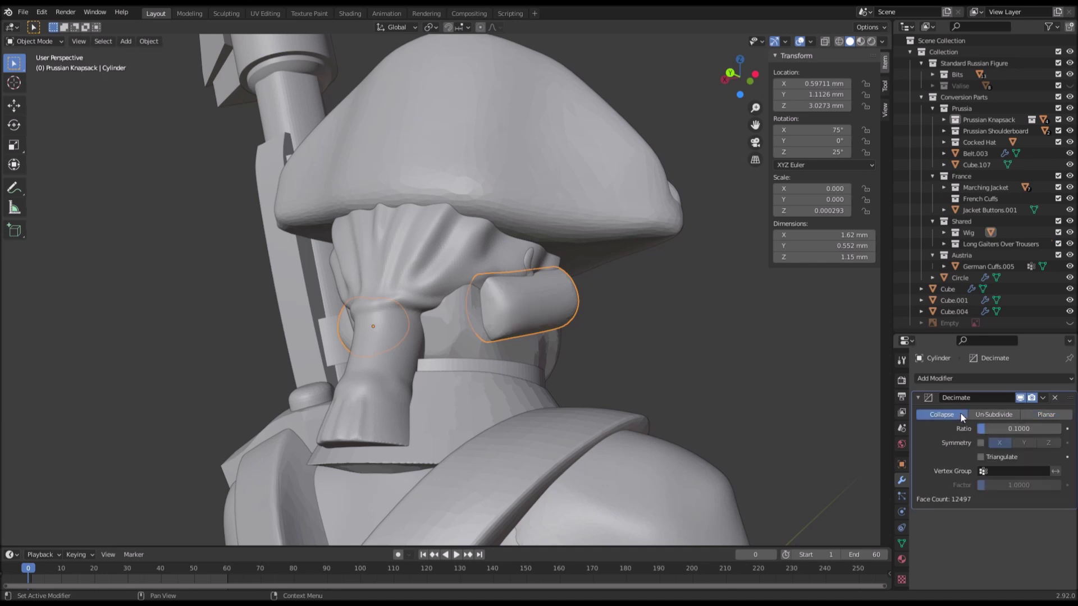
{"action": "left_click", "coordinate": [1031, 429]}
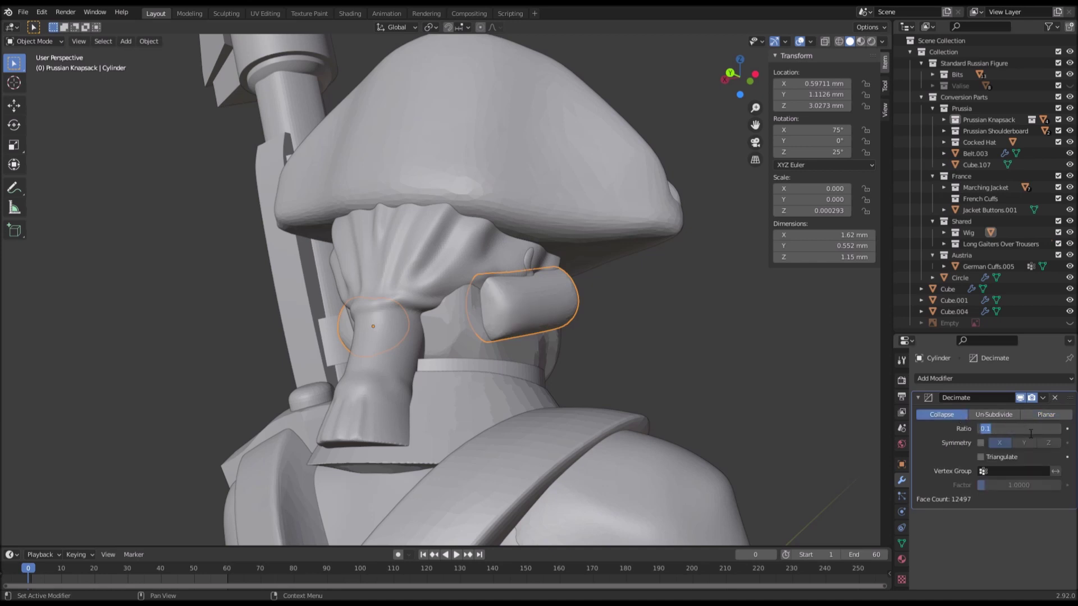
{"action": "left_click", "coordinate": [1042, 397]}
{"action": "key", "text": "ctrl+a"}
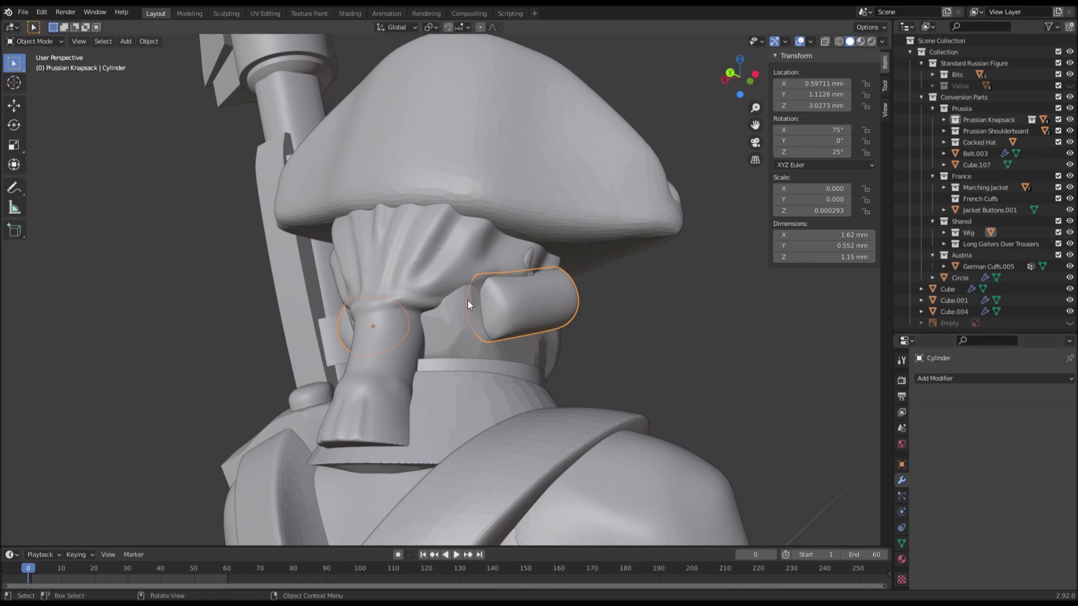
Step: Add a Boolean modifier to the pigtail wig, union it with the side curls using the Fast solver, and apply it
{"action": "left_click", "coordinate": [969, 381]}
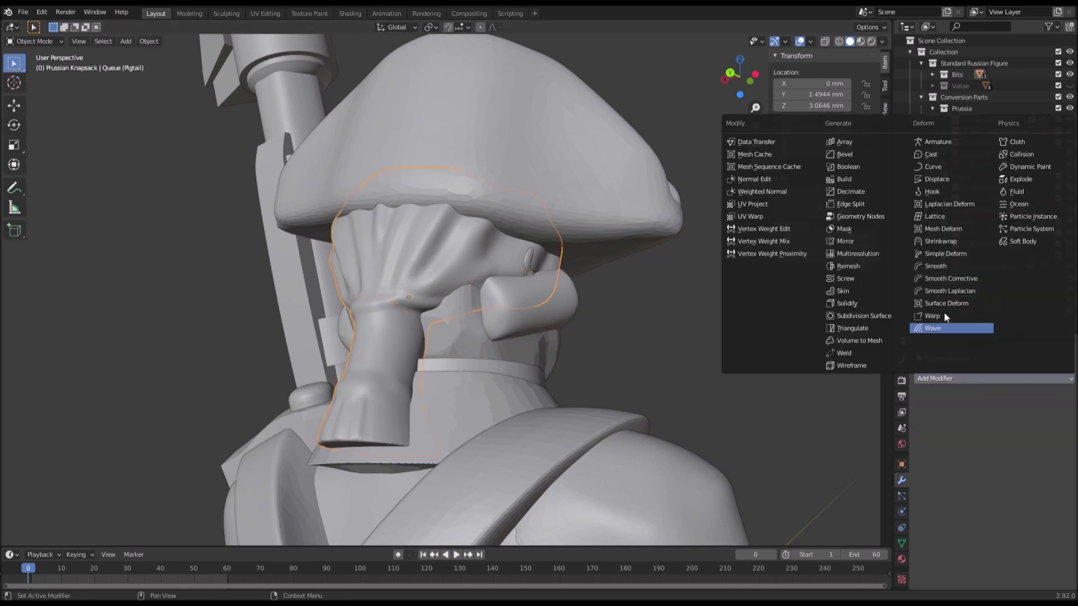
{"action": "left_click", "coordinate": [864, 164]}
{"action": "left_click", "coordinate": [1013, 455]}
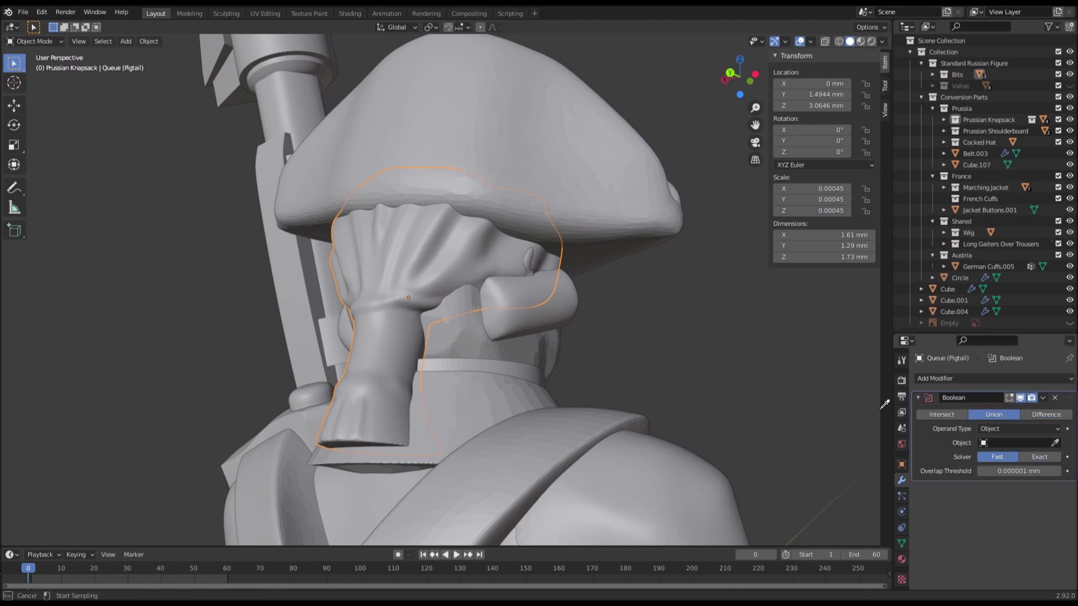
{"action": "left_click", "coordinate": [569, 308]}
{"action": "left_click", "coordinate": [1043, 397]}
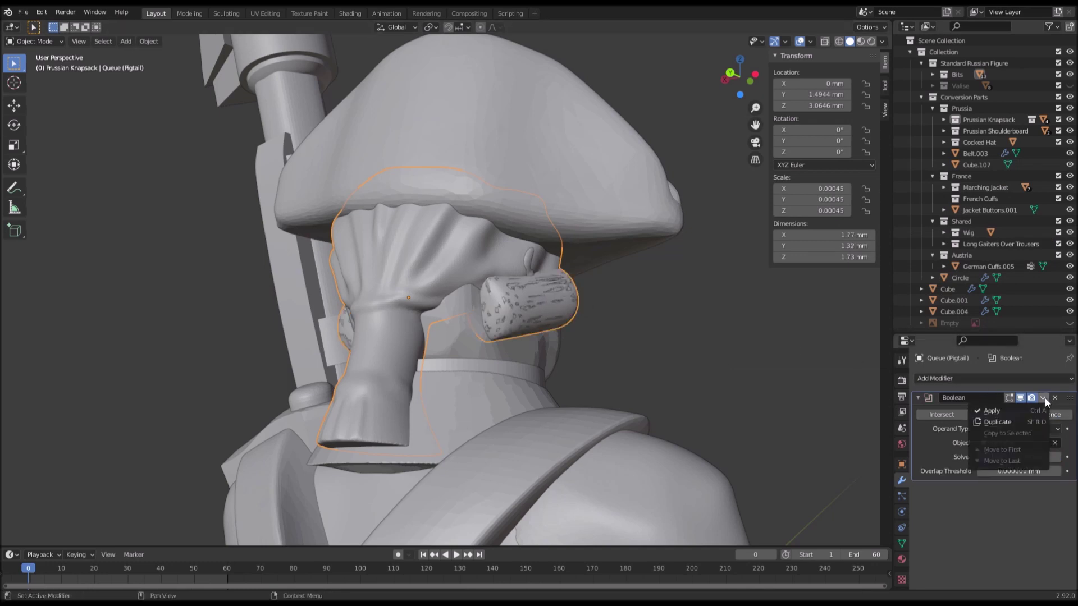
{"action": "key", "text": "ctrl+a"}
Step: Delete the separate side curl cylinder and select the merged pigtail wig
{"action": "left_click", "coordinate": [559, 304]}
{"action": "key", "text": "Delete"}
{"action": "middle_click_drag", "start_coordinate": [551, 308], "coordinate": [474, 309]}
{"action": "left_click", "coordinate": [399, 322]}
{"action": "middle_click_drag", "start_coordinate": [399, 323], "coordinate": [520, 357]}
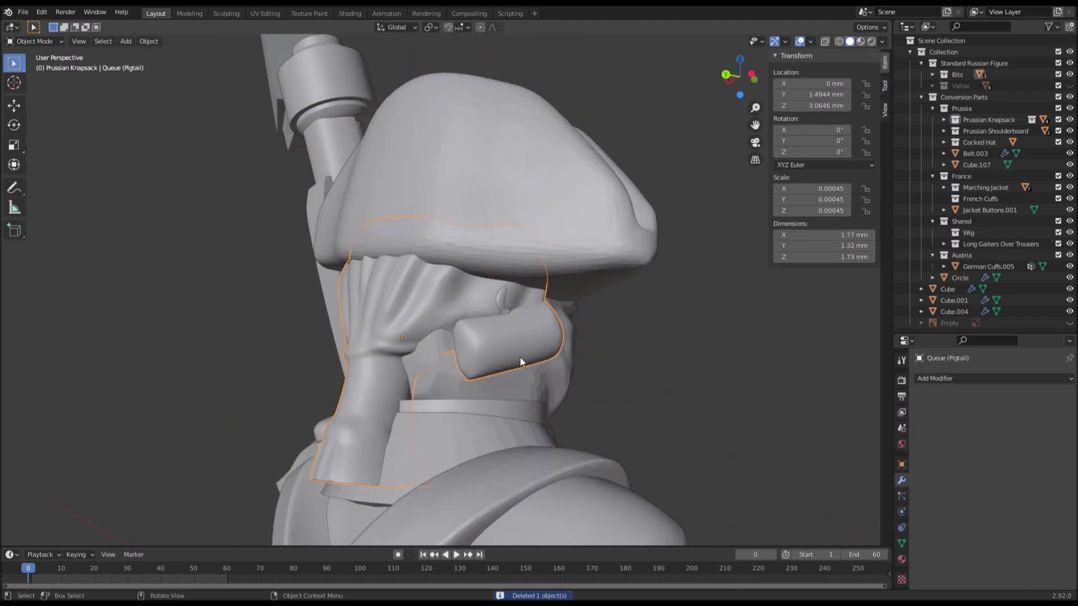
Step: Open the Sculpting workspace and remesh the merged wig with a 25 mm voxel size
{"action": "left_click", "coordinate": [219, 13]}
{"action": "scroll", "coordinate": [416, 295], "scroll_direction": "up", "scroll_amount": 6}
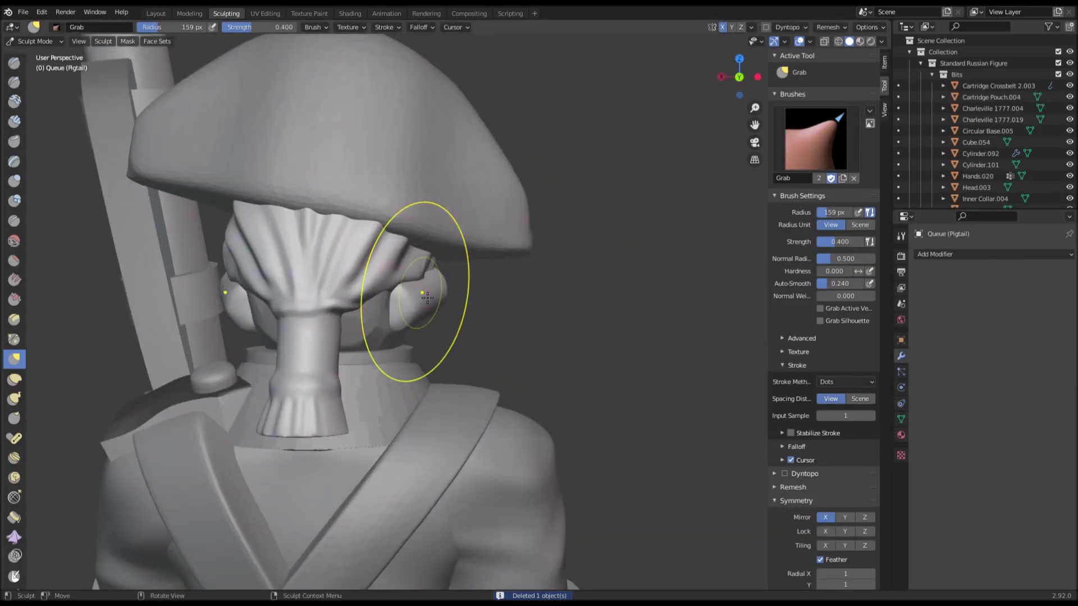
{"action": "scroll", "coordinate": [418, 291], "scroll_direction": "up", "scroll_amount": 3}
{"action": "left_click", "coordinate": [828, 27]}
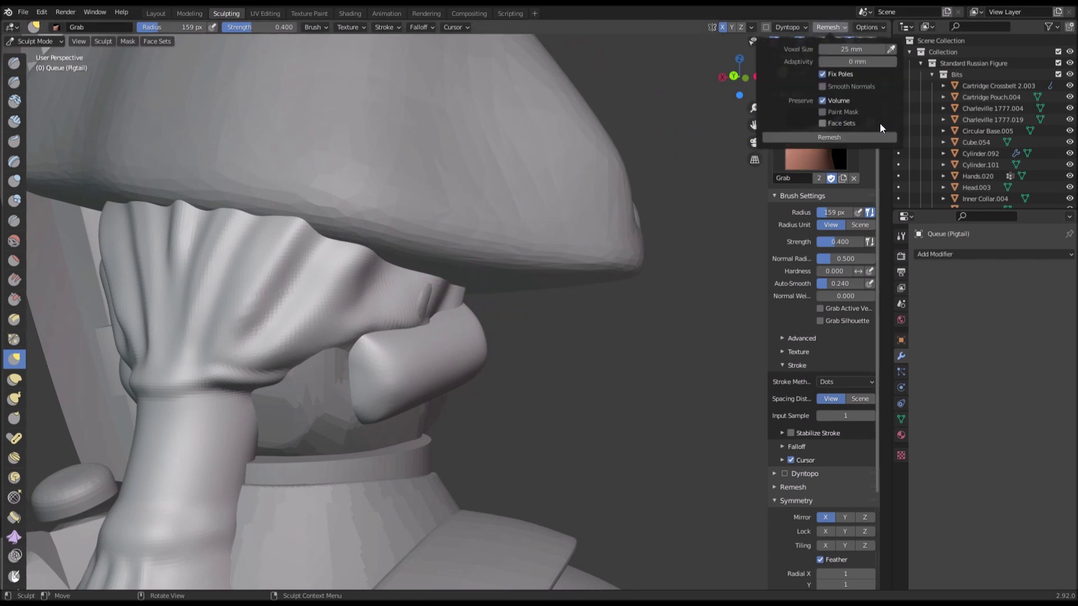
{"action": "left_click", "coordinate": [861, 137]}
{"action": "scroll", "coordinate": [417, 299], "scroll_direction": "up", "scroll_amount": 5}
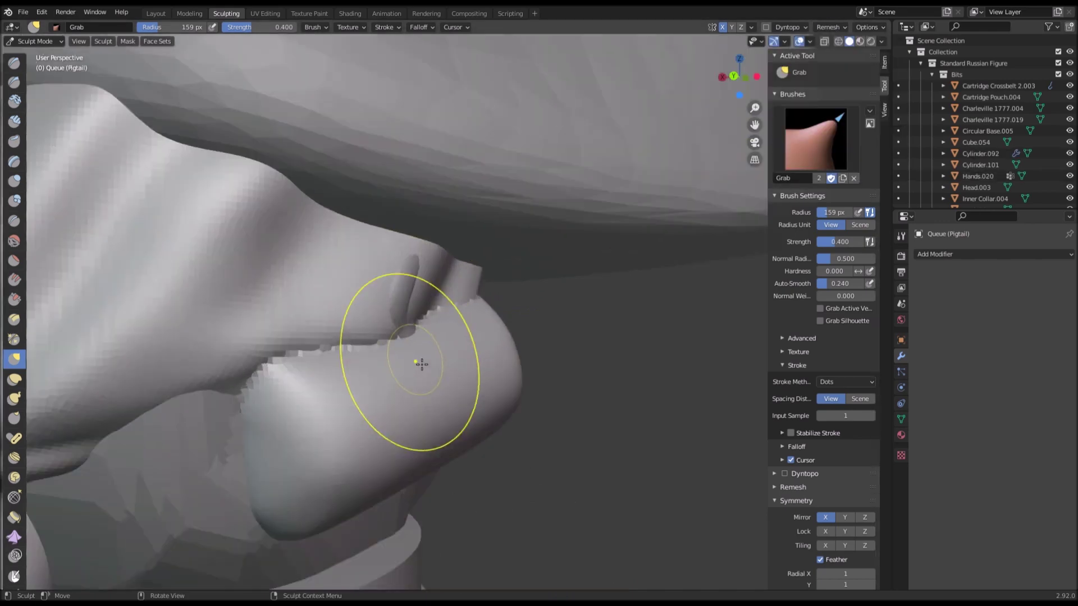
Step: Smooth the seam between the side curls and the wig hair with the Smooth brush, using X symmetry
{"action": "left_click", "coordinate": [14, 241]}
{"action": "mouse_move", "coordinate": [312, 361]}
{"action": "left_mouse_down"}
{"action": "mouse_move", "coordinate": [247, 337]}
{"action": "mouse_move", "coordinate": [440, 358]}
{"action": "mouse_move", "coordinate": [396, 363]}
{"action": "mouse_move", "coordinate": [376, 309]}
{"action": "left_mouse_up"}
{"action": "scroll", "coordinate": [376, 310], "scroll_direction": "down", "scroll_amount": 6}
{"action": "middle_click_drag", "start_coordinate": [337, 308], "coordinate": [505, 303]}
{"action": "scroll", "coordinate": [505, 303], "scroll_direction": "up", "scroll_amount": 3}
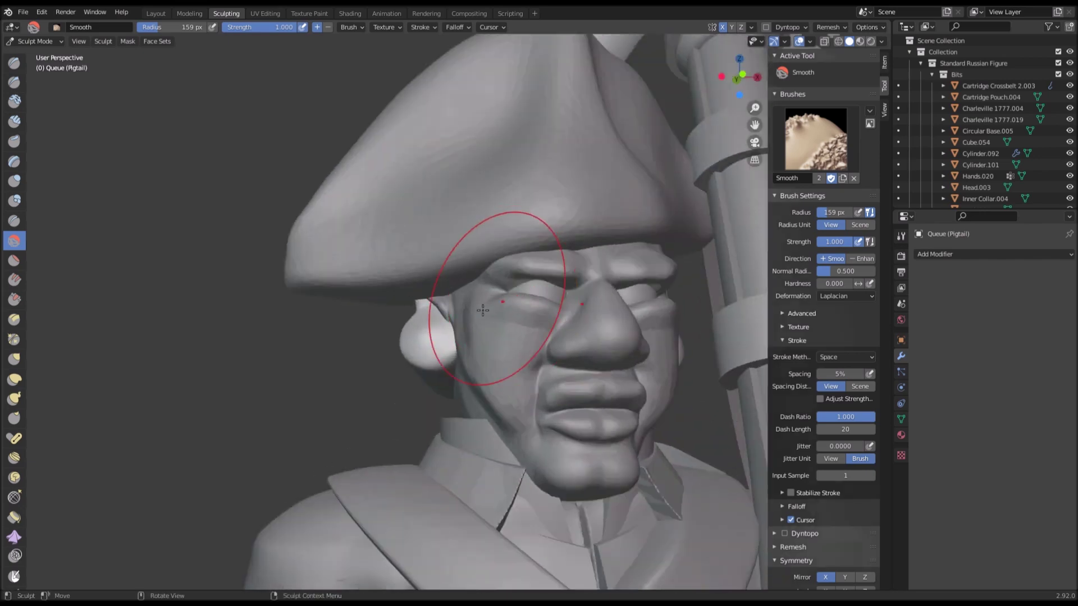
{"action": "middle_click_drag", "start_coordinate": [426, 301], "coordinate": [517, 298]}
{"action": "scroll", "coordinate": [425, 302], "scroll_direction": "up", "scroll_amount": 4}
{"action": "mouse_move", "coordinate": [387, 302]}
{"action": "middle_mouse_down"}
{"action": "mouse_move", "coordinate": [425, 302]}
{"action": "mouse_move", "coordinate": [407, 317]}
{"action": "mouse_move", "coordinate": [241, 337]}
{"action": "mouse_move", "coordinate": [276, 308]}
{"action": "mouse_move", "coordinate": [301, 351]}
{"action": "mouse_move", "coordinate": [433, 344]}
{"action": "mouse_move", "coordinate": [480, 354]}
{"action": "middle_mouse_up"}
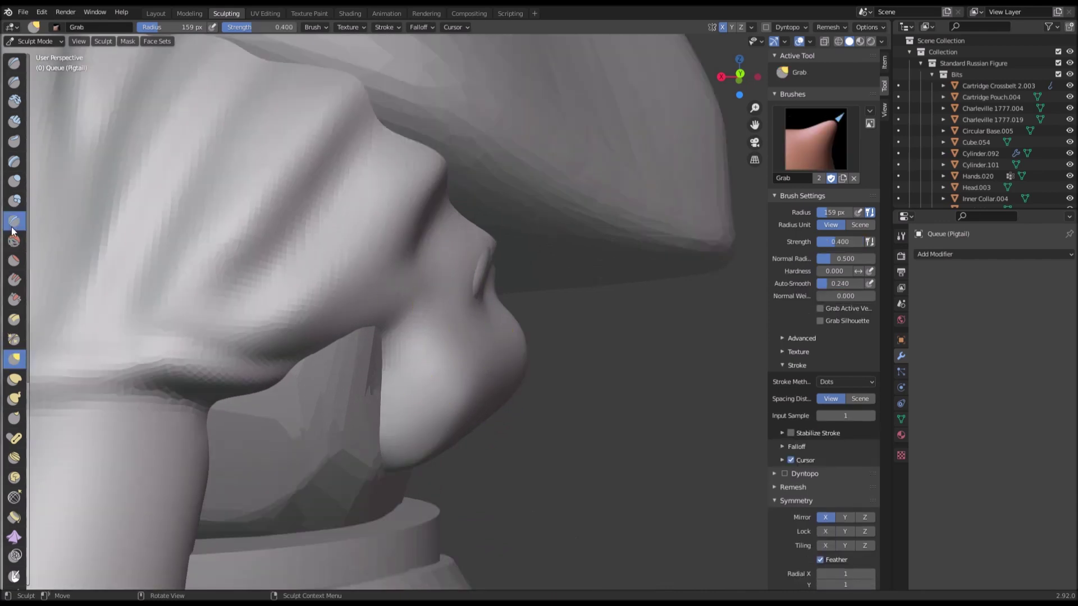
Step: Reduce the brush radius to 62 px and refine the side curl's shape with the Crease and Grab brushes
{"action": "left_click", "coordinate": [14, 220]}
{"action": "right_click", "coordinate": [446, 300]}
{"action": "middle_click_drag", "start_coordinate": [417, 299], "coordinate": [348, 338]}
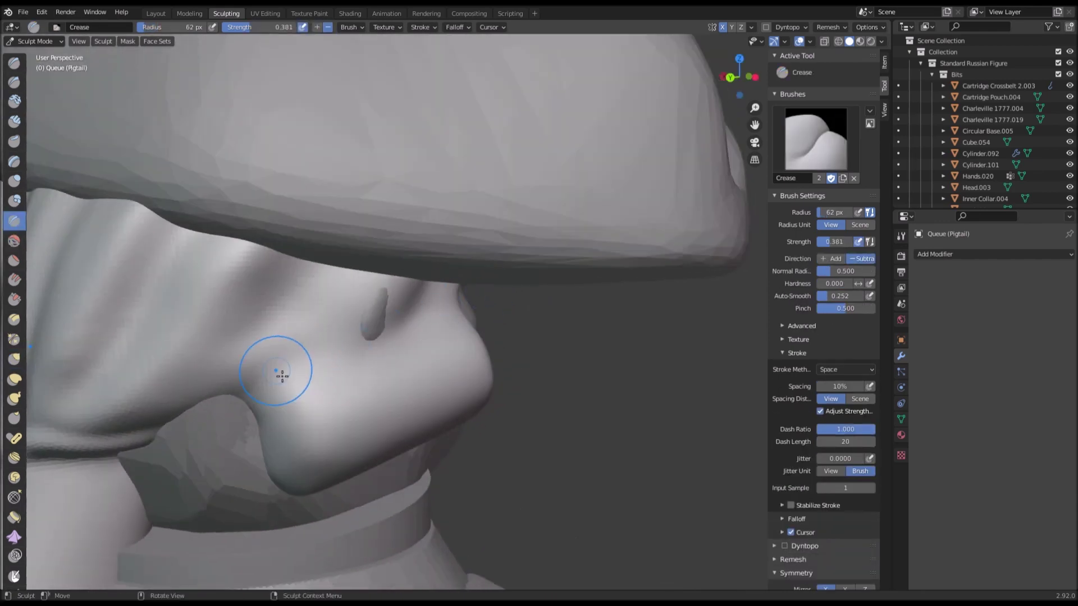
{"action": "mouse_move", "coordinate": [416, 348]}
{"action": "middle_mouse_down"}
{"action": "mouse_move", "coordinate": [436, 337]}
{"action": "mouse_move", "coordinate": [334, 327]}
{"action": "middle_mouse_up"}
{"action": "key", "text": "g"}
{"action": "left_click_drag", "start_coordinate": [333, 325], "coordinate": [331, 326]}
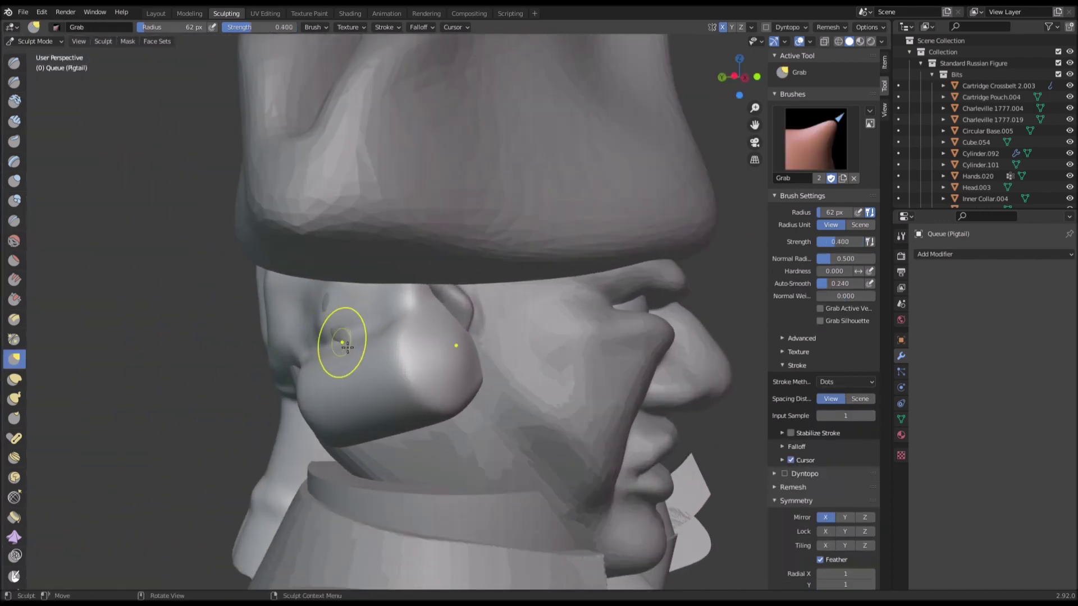
{"action": "mouse_move", "coordinate": [354, 340]}
{"action": "middle_mouse_down"}
{"action": "mouse_move", "coordinate": [341, 347]}
{"action": "mouse_move", "coordinate": [333, 313]}
{"action": "mouse_move", "coordinate": [557, 316]}
{"action": "mouse_move", "coordinate": [288, 332]}
{"action": "mouse_move", "coordinate": [273, 301]}
{"action": "middle_mouse_up"}
Step: Return to the Layout workspace and add a Decimate modifier in Planar mode to the pigtail wig
{"action": "left_click", "coordinate": [156, 14]}
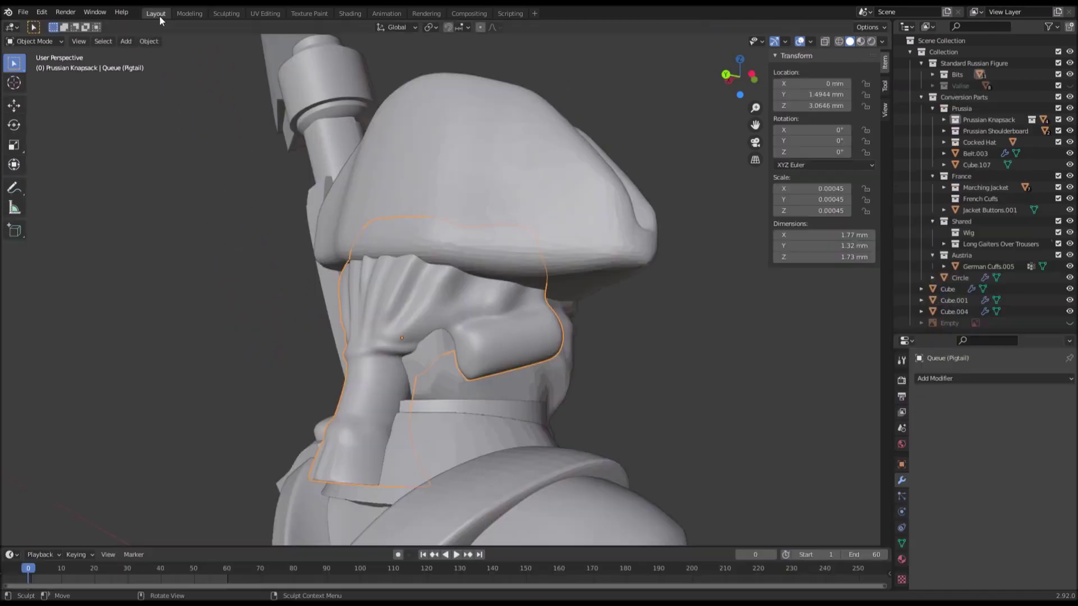
{"action": "scroll", "coordinate": [304, 239], "scroll_direction": "down", "scroll_amount": 7}
{"action": "middle_click_drag", "start_coordinate": [305, 239], "coordinate": [305, 284]}
{"action": "scroll", "coordinate": [304, 286], "scroll_direction": "down", "scroll_amount": 4}
{"action": "middle_click_drag", "start_coordinate": [434, 277], "coordinate": [505, 284]}
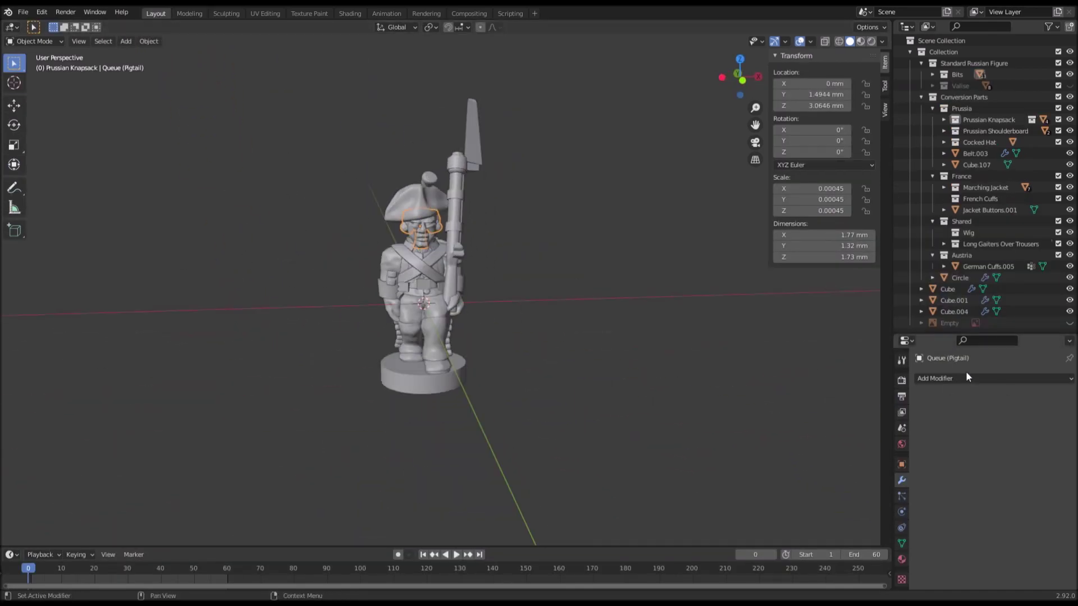
{"action": "left_click", "coordinate": [957, 380]}
{"action": "left_click", "coordinate": [859, 194]}
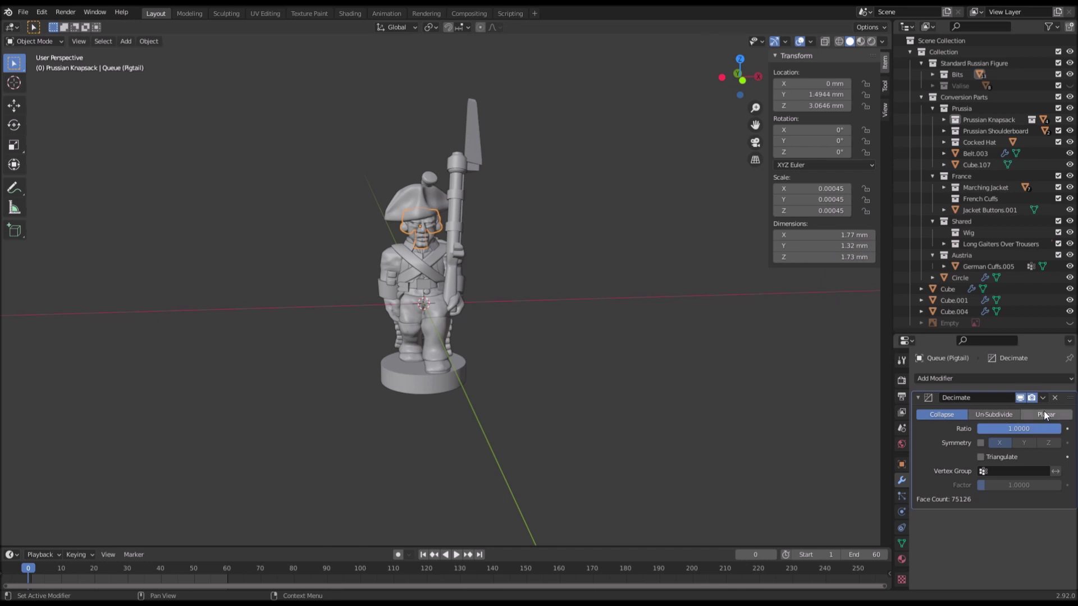
{"action": "scroll", "coordinate": [593, 310], "scroll_direction": "up", "scroll_amount": 4}
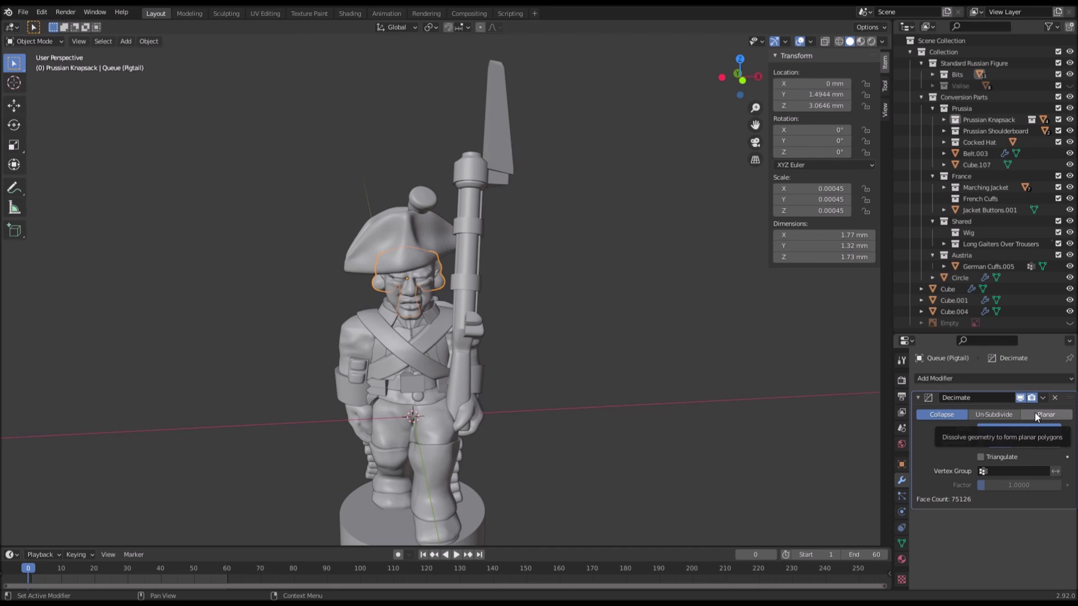
{"action": "middle_click_drag", "start_coordinate": [695, 386], "coordinate": [665, 386]}
{"action": "left_click", "coordinate": [1036, 413]}
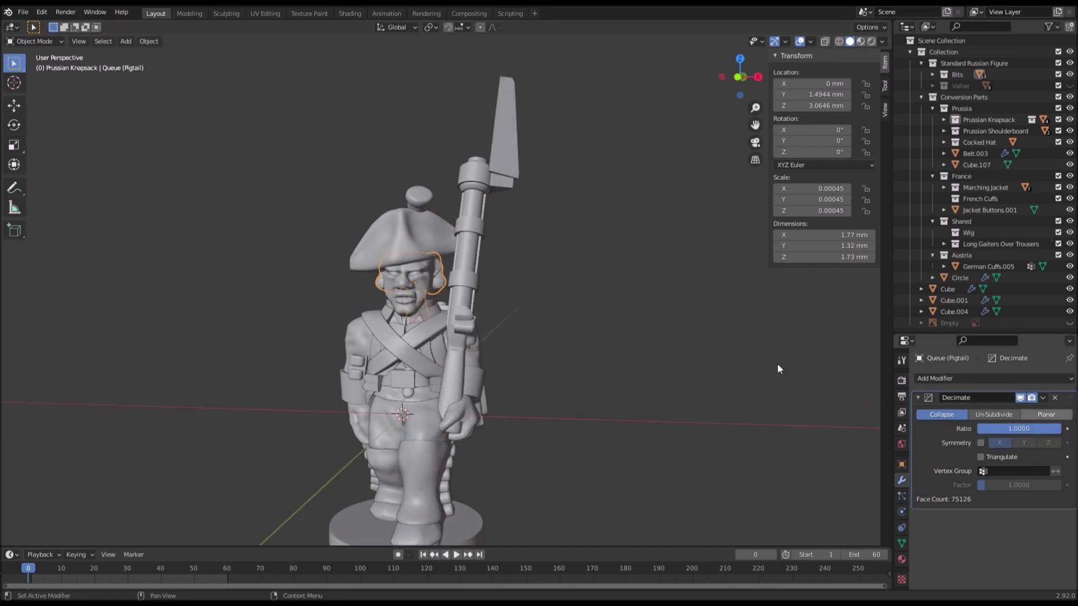
Step: Examine the decimated wig, face, belts and overall figure from several sides and distances
{"action": "middle_click_drag", "start_coordinate": [687, 343], "coordinate": [497, 342]}
{"action": "scroll", "coordinate": [661, 314], "scroll_direction": "up", "scroll_amount": 4}
{"action": "middle_click_drag", "start_coordinate": [662, 315], "coordinate": [780, 313]}
{"action": "scroll", "coordinate": [780, 312], "scroll_direction": "down", "scroll_amount": 5}
{"action": "middle_click_drag", "start_coordinate": [609, 325], "coordinate": [687, 317]}
{"action": "scroll", "coordinate": [679, 334], "scroll_direction": "down", "scroll_amount": 2}
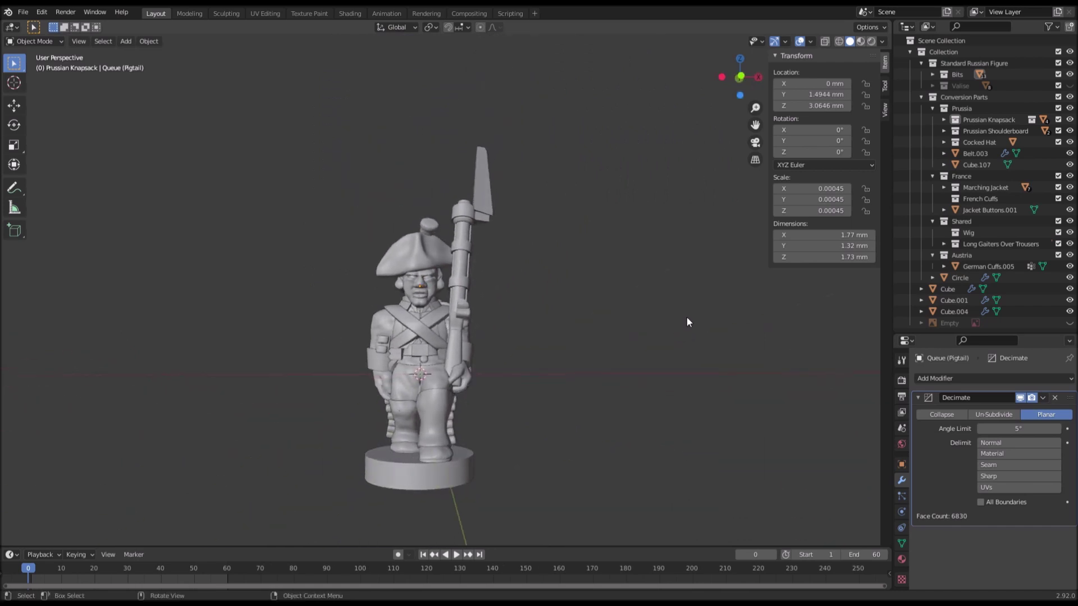
{"action": "middle_click_drag", "start_coordinate": [493, 341], "coordinate": [518, 358]}
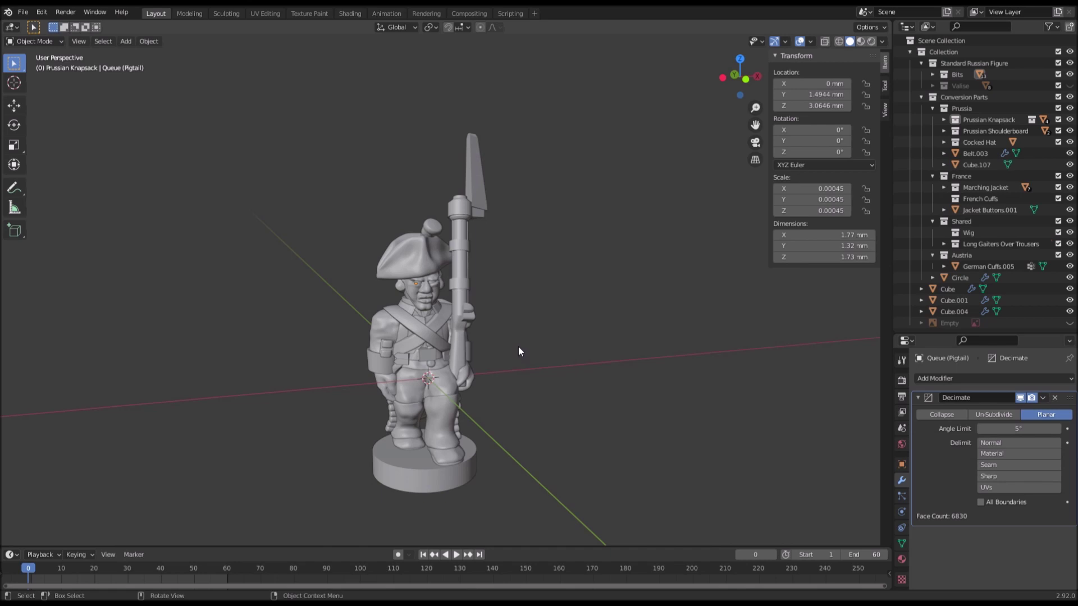
{"action": "middle_click_drag", "start_coordinate": [518, 345], "coordinate": [551, 340]}
{"action": "scroll", "coordinate": [551, 339], "scroll_direction": "up", "scroll_amount": 10}
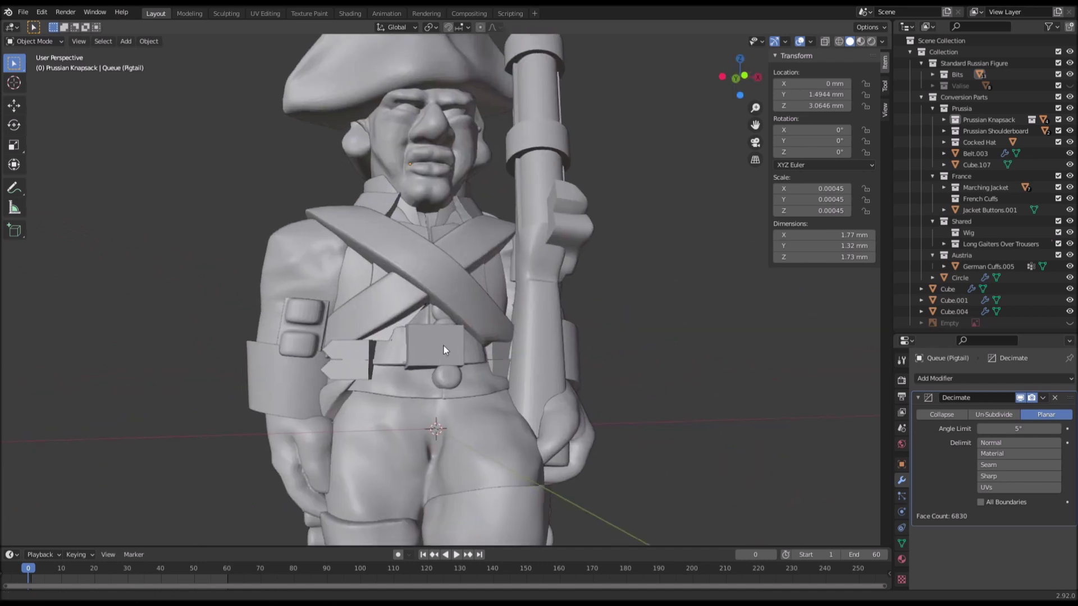
{"action": "scroll", "coordinate": [462, 331], "scroll_direction": "down", "scroll_amount": 10}
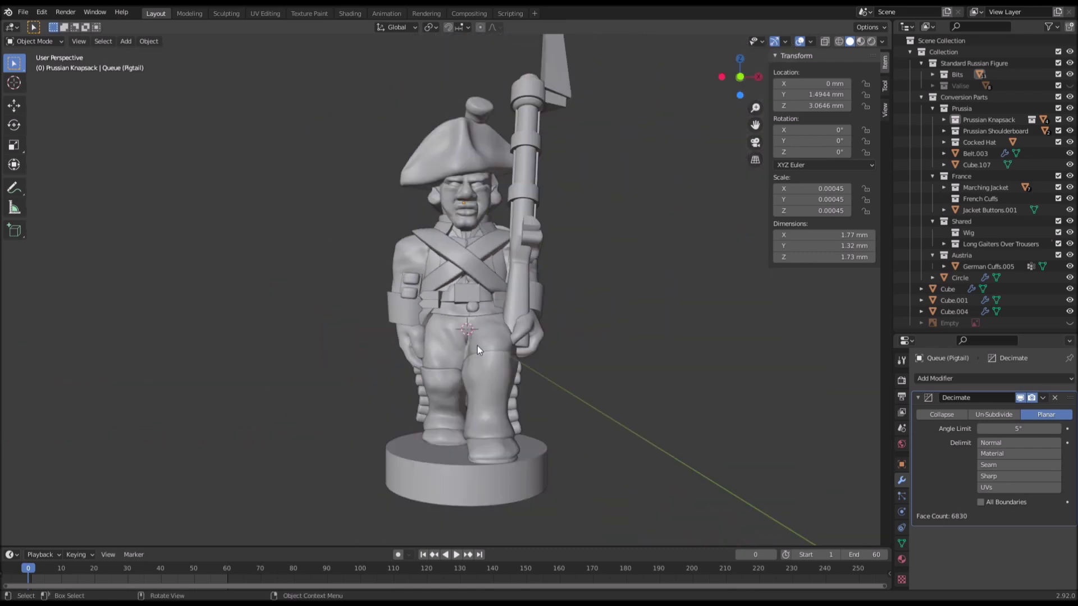
{"action": "middle_click_drag", "start_coordinate": [477, 350], "coordinate": [590, 356]}
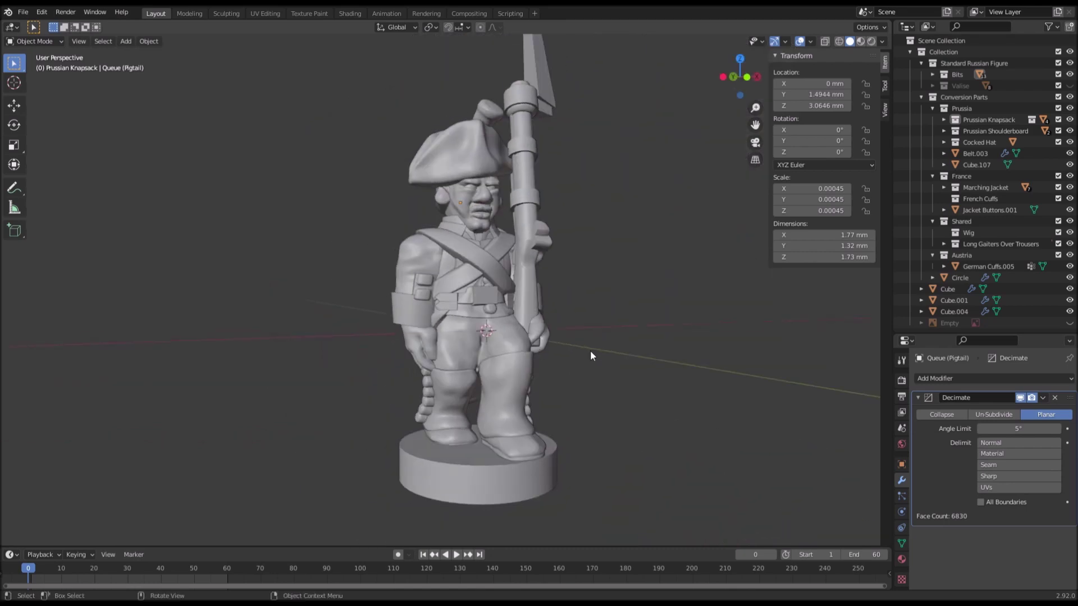
Step: Add a plane mesh, lower it along Z to the figure's feet, and hide the circular base
{"action": "right_click", "coordinate": [590, 348]}
{"action": "key", "text": "shift+a"}
{"action": "mouse_move", "coordinate": [608, 322]}
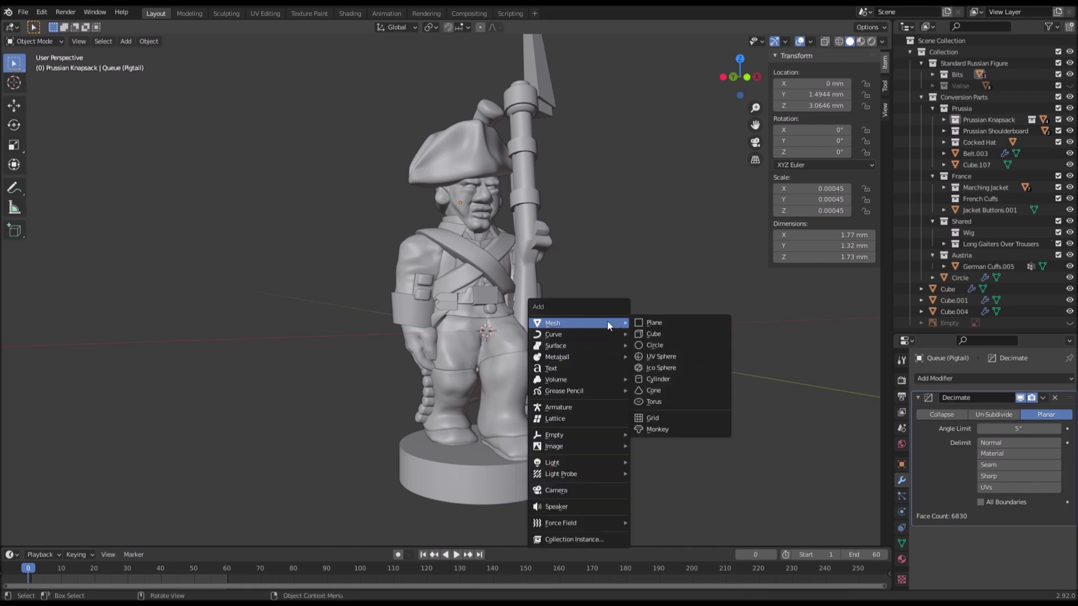
{"action": "left_click", "coordinate": [657, 323]}
{"action": "key", "text": "g"}
{"action": "key", "text": "z"}
{"action": "left_click", "coordinate": [439, 372]}
{"action": "left_click", "coordinate": [486, 374]}
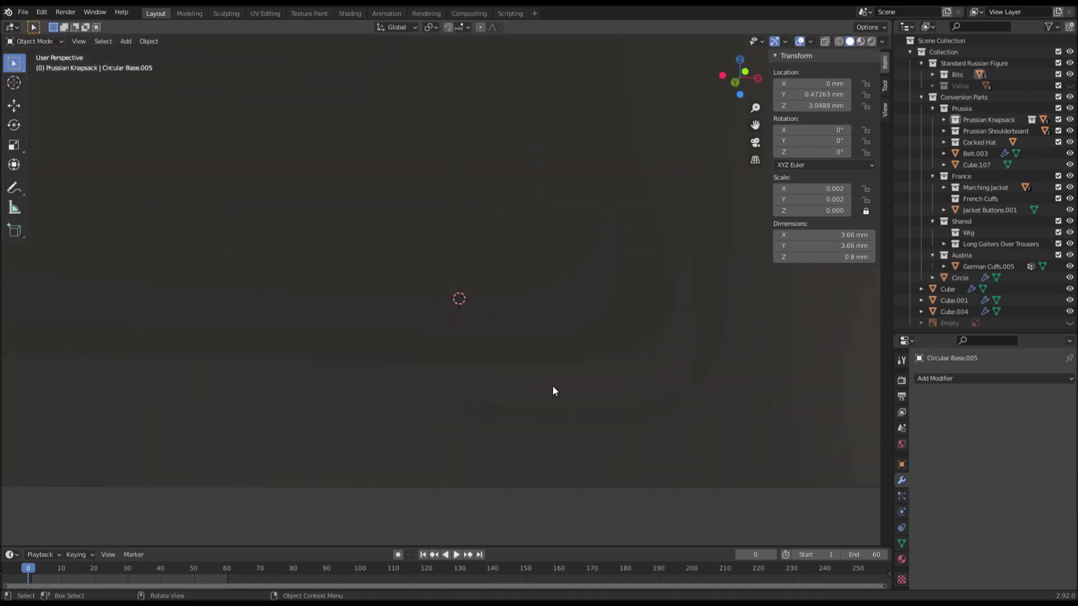
{"action": "key", "text": "ctrl+z"}
{"action": "key", "text": "g"}
{"action": "key", "text": "z"}
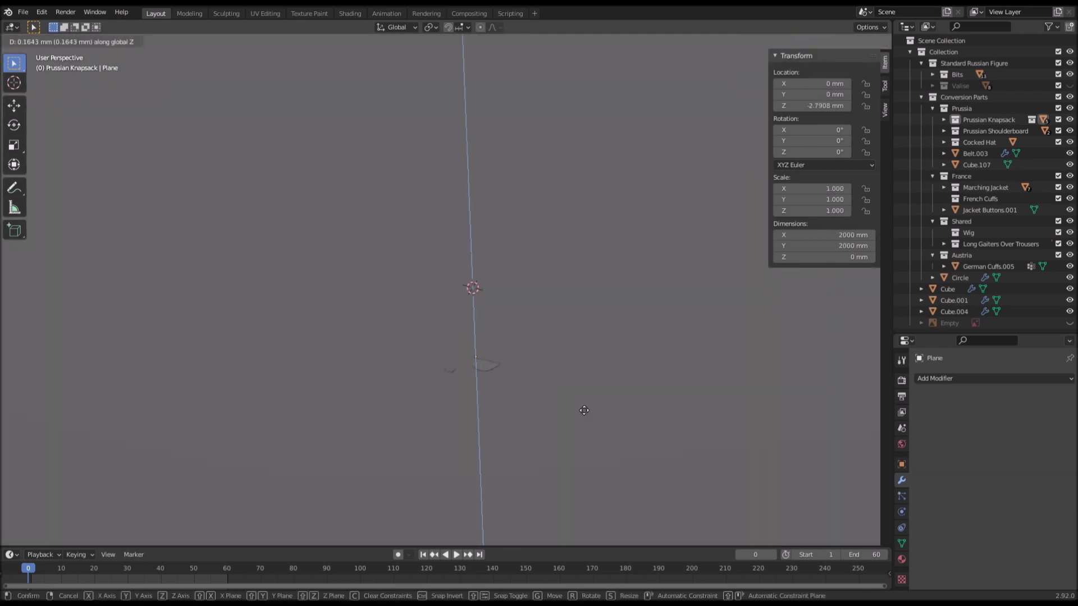
{"action": "left_click", "coordinate": [585, 375]}
Step: Raise the plane in stages to about Z -0.44 mm, examining the boots and gaiters cross-section by cross-section
{"action": "middle_click_drag", "start_coordinate": [586, 375], "coordinate": [516, 390]}
{"action": "scroll", "coordinate": [587, 405], "scroll_direction": "up", "scroll_amount": 2}
{"action": "key", "text": "g"}
{"action": "key", "text": "z"}
{"action": "left_click", "coordinate": [616, 410]}
{"action": "key", "text": "g"}
{"action": "key", "text": "z"}
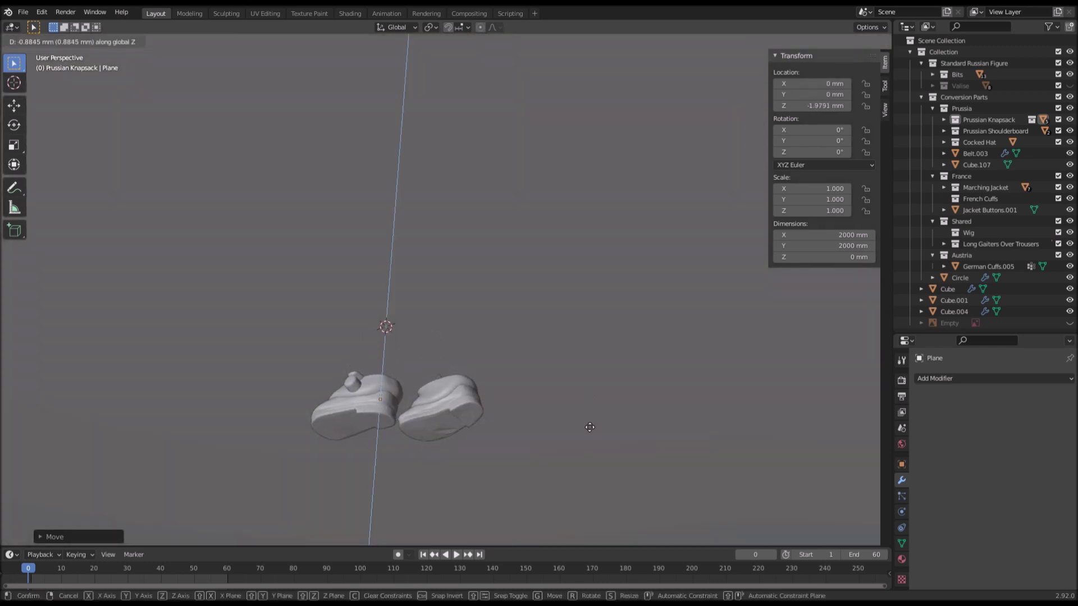
{"action": "left_click", "coordinate": [584, 368]}
{"action": "middle_click_drag", "start_coordinate": [584, 368], "coordinate": [596, 401]}
{"action": "middle_click_drag", "start_coordinate": [596, 402], "coordinate": [560, 368], "text": "shift"}
{"action": "key", "text": "g"}
{"action": "key", "text": "z"}
{"action": "left_click", "coordinate": [584, 364]}
{"action": "key", "text": "g"}
{"action": "key", "text": "z"}
{"action": "middle_click_drag", "start_coordinate": [557, 356], "coordinate": [597, 348]}
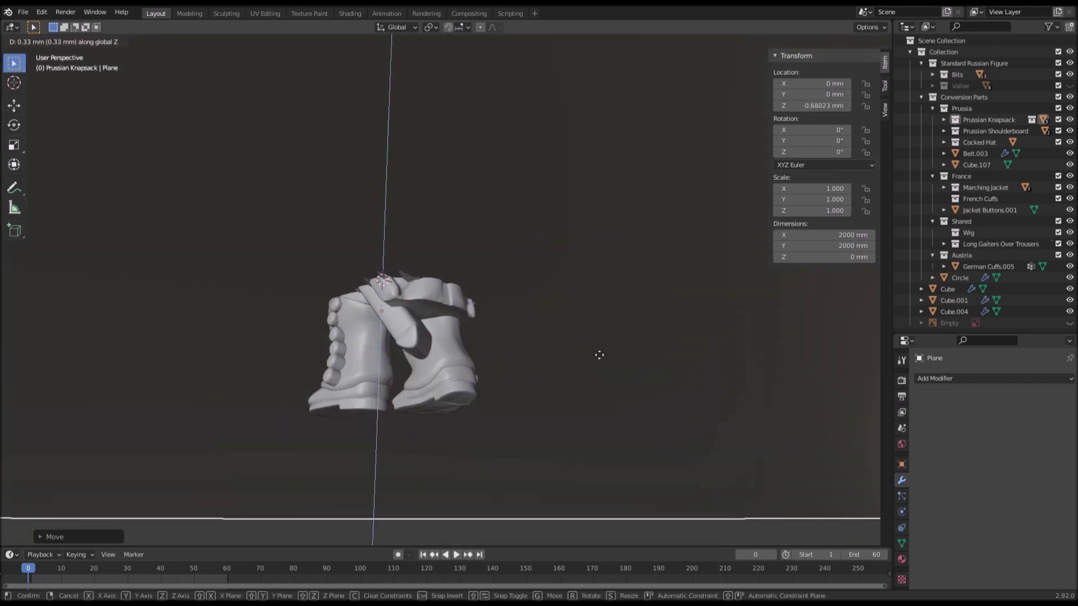
{"action": "left_click", "coordinate": [595, 348]}
Step: Sweep the plane along Z through the lower legs and thighs to about Z 0.29 mm, checking the sliced shapes
{"action": "middle_click_drag", "start_coordinate": [588, 339], "coordinate": [527, 368]}
{"action": "key", "text": "g"}
{"action": "key", "text": "z"}
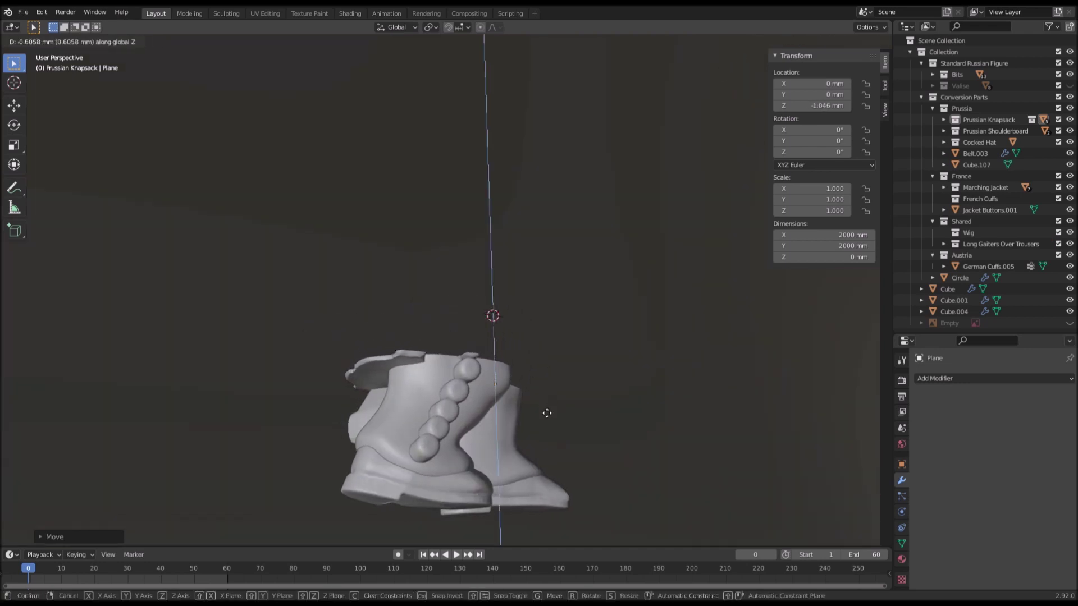
{"action": "left_click", "coordinate": [552, 369]}
{"action": "middle_click_drag", "start_coordinate": [553, 369], "coordinate": [478, 365]}
{"action": "key", "text": "g"}
{"action": "key", "text": "z"}
{"action": "left_click", "coordinate": [470, 318]}
{"action": "middle_click_drag", "start_coordinate": [469, 318], "coordinate": [617, 325]}
{"action": "key", "text": "g"}
{"action": "key", "text": "z"}
{"action": "left_click", "coordinate": [445, 330]}
{"action": "key", "text": "g"}
{"action": "key", "text": "z"}
{"action": "left_click", "coordinate": [379, 318]}
{"action": "key", "text": "g"}
{"action": "key", "text": "z"}
{"action": "left_click", "coordinate": [513, 347]}
Step: Move the plane up through the waist, cuffs and torso to about Z 3.32 mm to inspect those parts
{"action": "key", "text": "g"}
{"action": "key", "text": "z"}
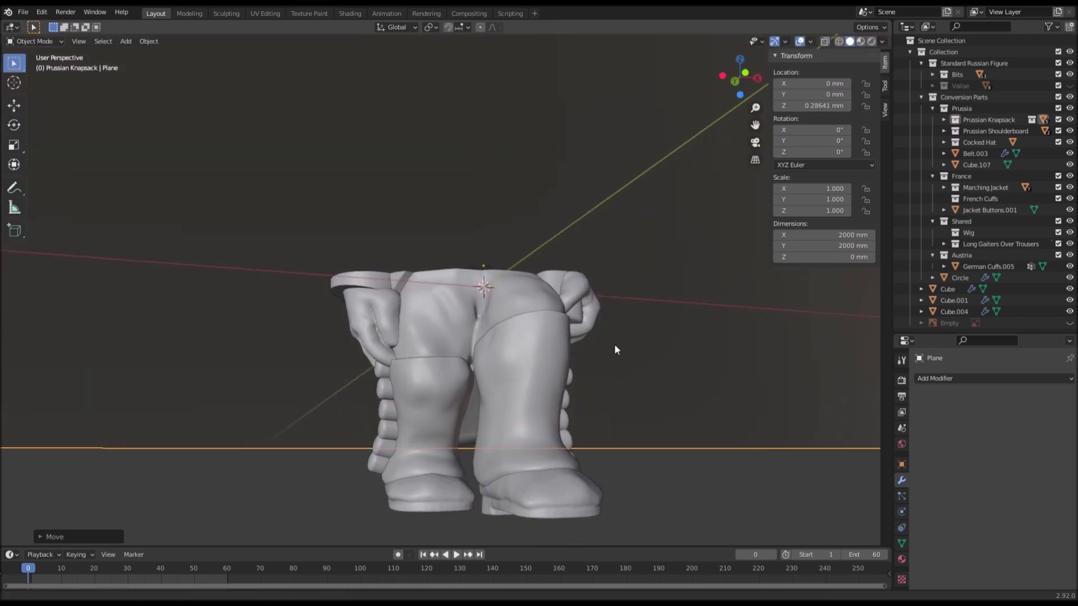
{"action": "scroll", "coordinate": [616, 341], "scroll_direction": "up", "scroll_amount": 5}
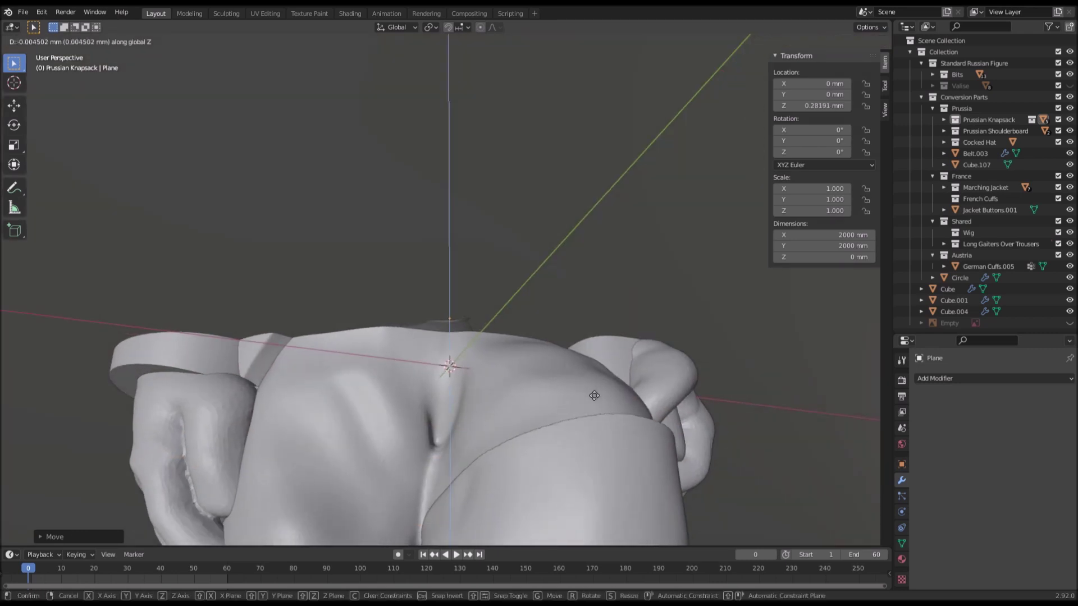
{"action": "scroll", "coordinate": [594, 396], "scroll_direction": "down", "scroll_amount": 4}
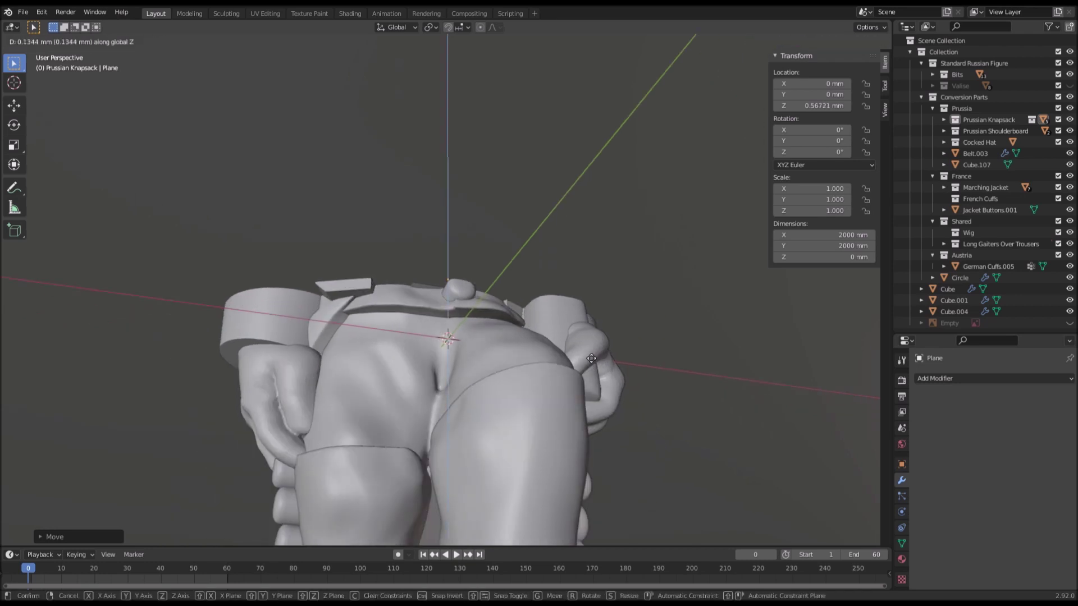
{"action": "left_click", "coordinate": [579, 285]}
{"action": "middle_click_drag", "start_coordinate": [579, 284], "coordinate": [531, 379]}
{"action": "key", "text": "g"}
{"action": "key", "text": "z"}
{"action": "left_click", "coordinate": [533, 325]}
{"action": "key", "text": "g"}
{"action": "key", "text": "z"}
{"action": "middle_click_drag", "start_coordinate": [533, 326], "coordinate": [713, 443]}
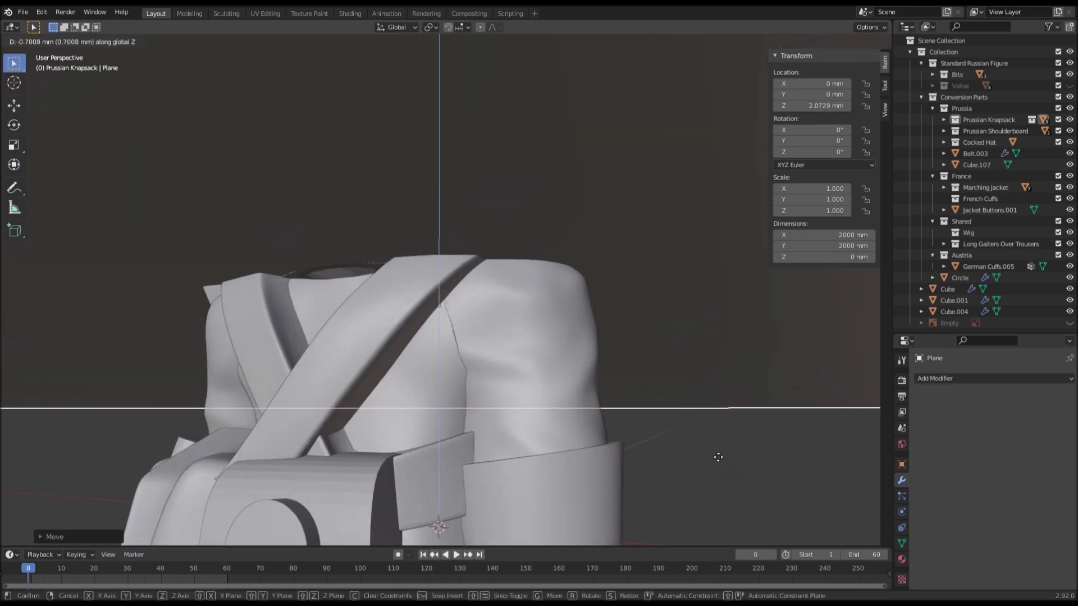
{"action": "left_click", "coordinate": [665, 306]}
Step: Raise the plane past the side curls into the hat to about Z 4.12 mm and examine the head
{"action": "middle_click_drag", "start_coordinate": [666, 342], "coordinate": [614, 365]}
{"action": "key", "text": "g"}
{"action": "key", "text": "z"}
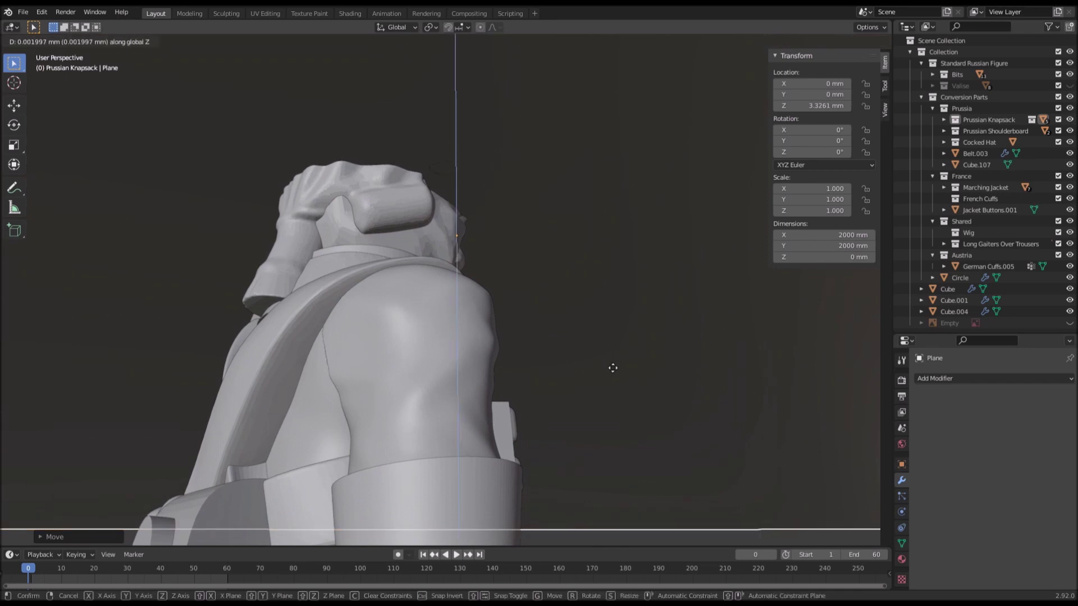
{"action": "left_click", "coordinate": [608, 362]}
{"action": "key", "text": "g"}
{"action": "key", "text": "z"}
{"action": "left_click", "coordinate": [603, 295]}
{"action": "middle_click_drag", "start_coordinate": [603, 295], "coordinate": [522, 314]}
Step: Remove the bicorne's modifier and inspect its underside in the Sculpting workspace with the Grab brush radius at 118 px
{"action": "left_click", "coordinate": [397, 186]}
{"action": "middle_click_drag", "start_coordinate": [435, 215], "coordinate": [497, 273], "text": "shift"}
{"action": "left_click", "coordinate": [1054, 398]}
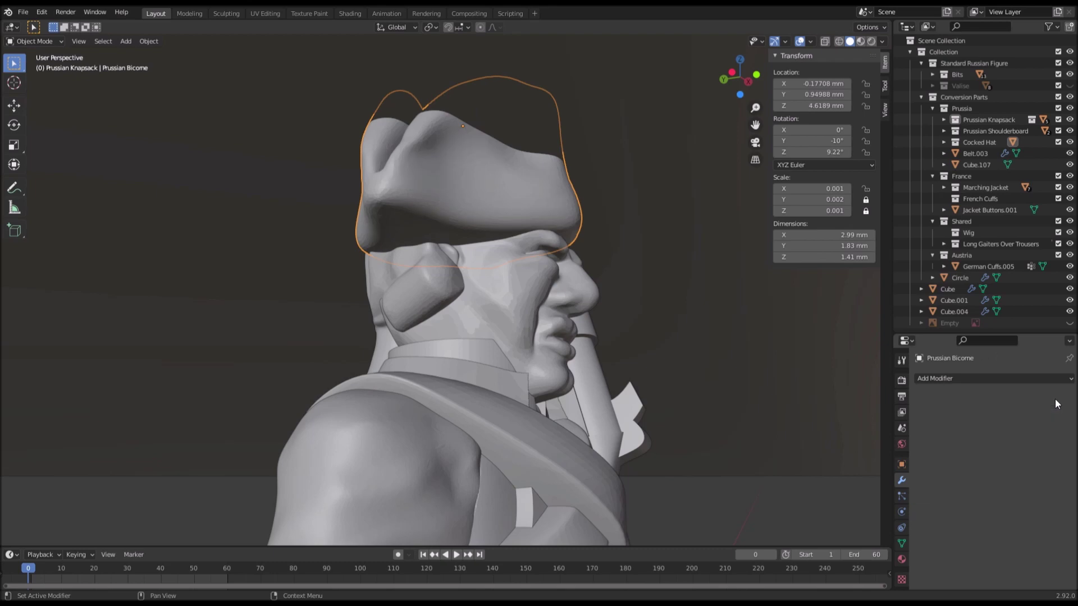
{"action": "left_click", "coordinate": [226, 13]}
{"action": "scroll", "coordinate": [452, 298], "scroll_direction": "up", "scroll_amount": 3}
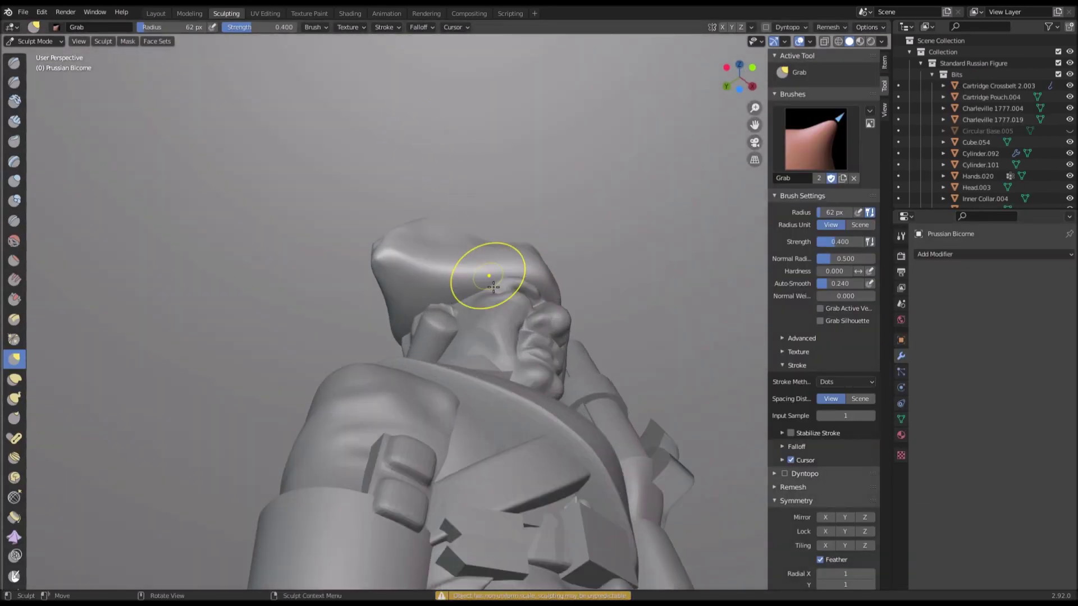
{"action": "middle_click_drag", "start_coordinate": [493, 282], "coordinate": [477, 343]}
{"action": "middle_click_drag", "start_coordinate": [467, 218], "coordinate": [462, 356], "text": "shift"}
{"action": "scroll", "coordinate": [455, 317], "scroll_direction": "up", "scroll_amount": 4}
{"action": "right_click", "coordinate": [448, 319]}
{"action": "middle_click_drag", "start_coordinate": [488, 300], "coordinate": [500, 295]}
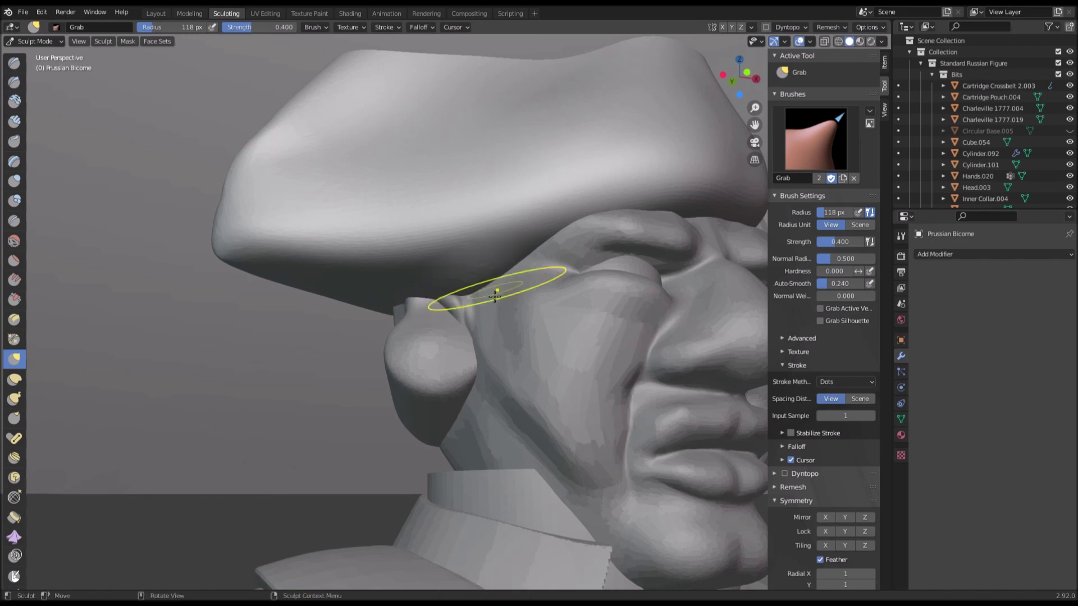
{"action": "scroll", "coordinate": [461, 302], "scroll_direction": "down", "scroll_amount": 10}
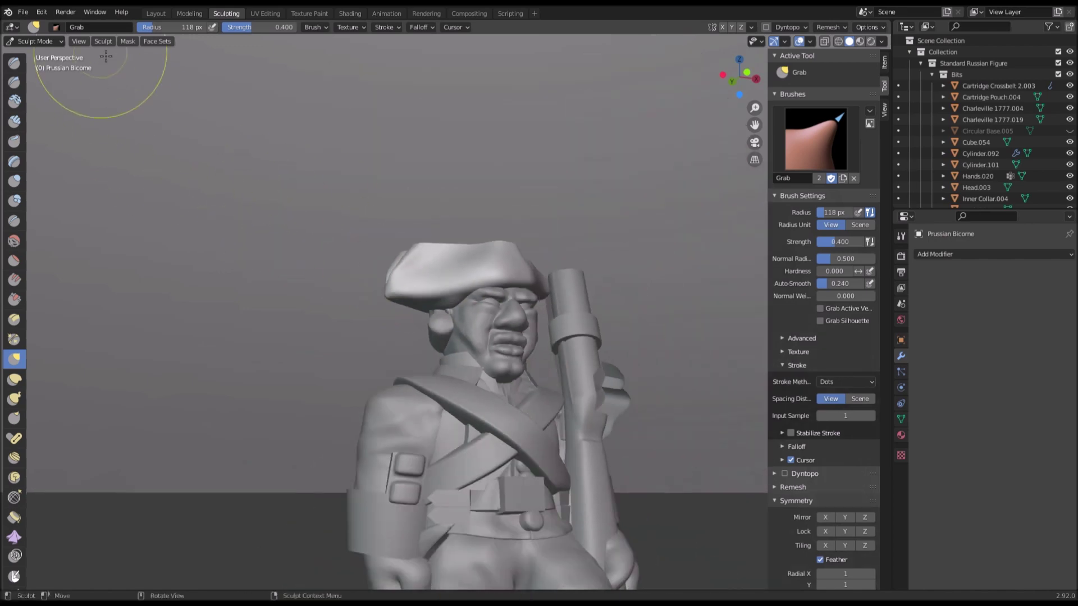
Step: Return to the Layout workspace and scale the plane down to about 2.57 mm square
{"action": "left_click", "coordinate": [155, 14]}
{"action": "scroll", "coordinate": [307, 199], "scroll_direction": "down", "scroll_amount": 10}
{"action": "left_click", "coordinate": [608, 271]}
{"action": "key", "text": "s"}
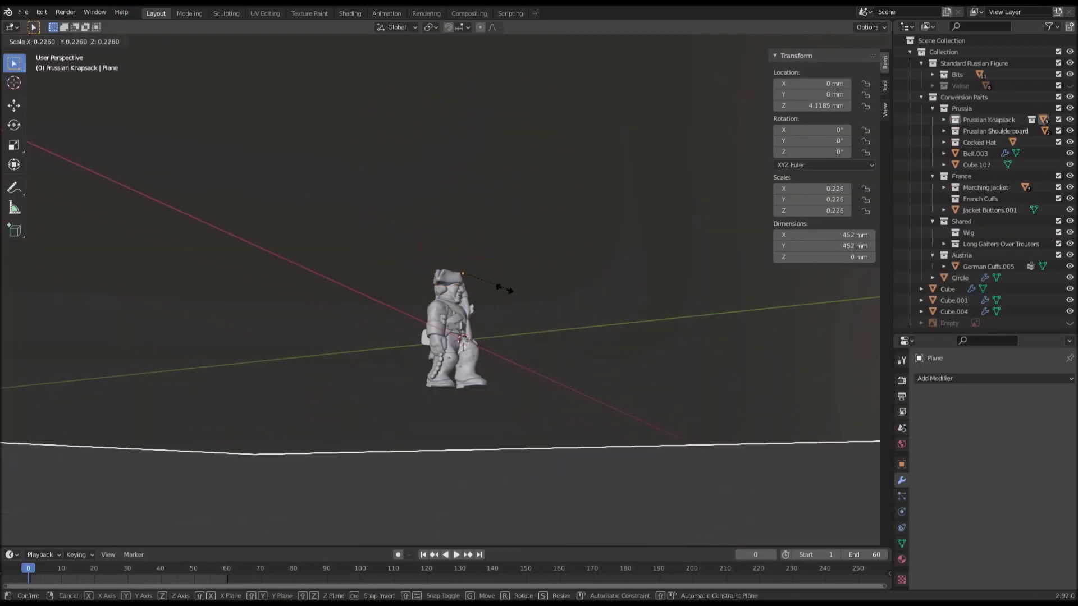
{"action": "left_click", "coordinate": [500, 285]}
{"action": "key", "text": "s"}
{"action": "left_click", "coordinate": [505, 273]}
{"action": "key", "text": "shift+r"}
Step: From the front view, move the plane to the bicorne's lower brim and tilt it about 3° around Y
{"action": "key", "text": "KP_1"}
{"action": "scroll", "coordinate": [579, 297], "scroll_direction": "up", "scroll_amount": 10}
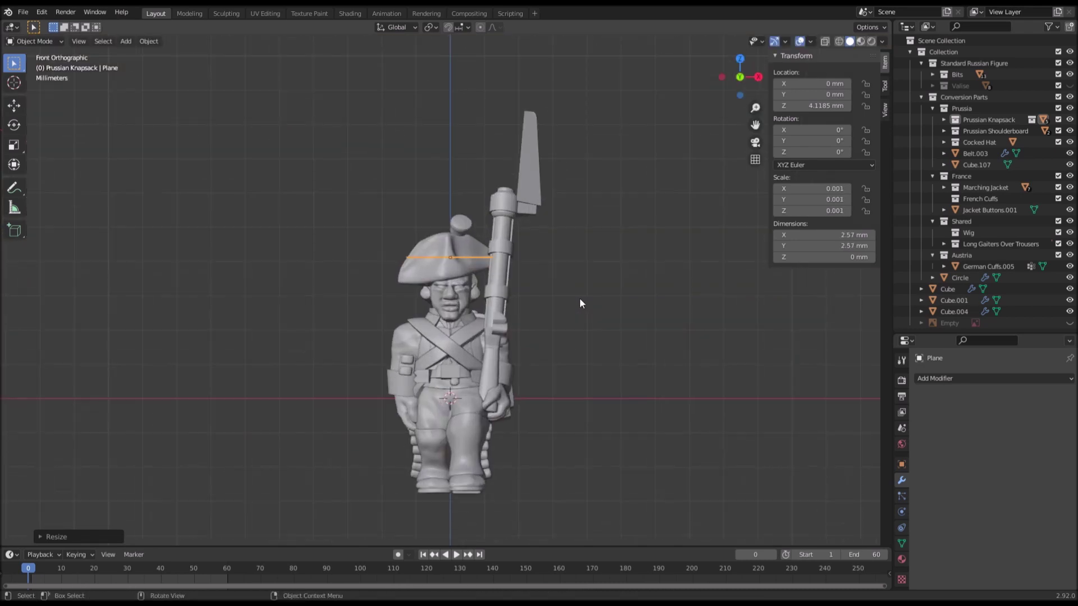
{"action": "key", "text": "g"}
{"action": "left_click", "coordinate": [530, 331]}
{"action": "key", "text": "r"}
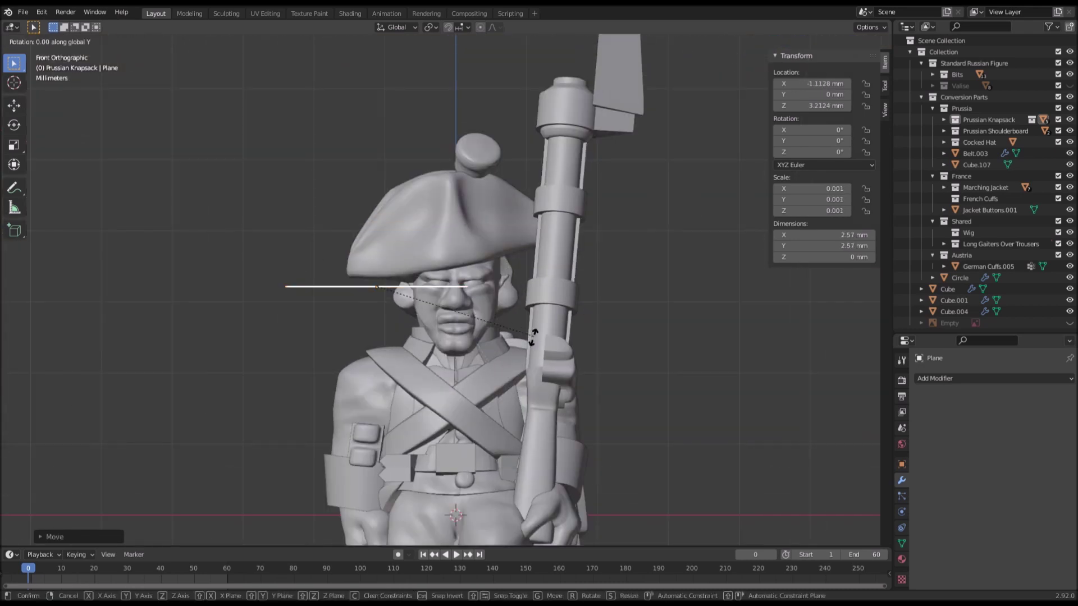
{"action": "left_click", "coordinate": [535, 345]}
{"action": "key", "text": "g"}
{"action": "left_click", "coordinate": [544, 339]}
{"action": "key", "text": "r"}
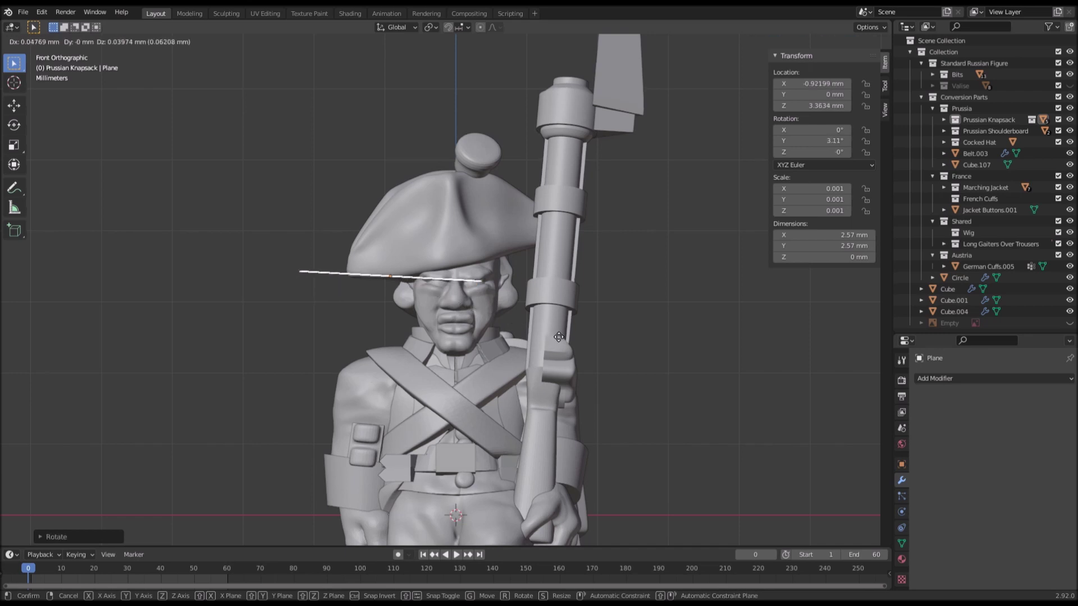
{"action": "left_click", "coordinate": [556, 332]}
{"action": "middle_click_drag", "start_coordinate": [555, 332], "coordinate": [508, 332]}
Step: Shift the plane's face along Y under the hat brim and extrude it downward into a cutting block
{"action": "key", "text": "Tab"}
{"action": "key", "text": "g"}
{"action": "key", "text": "y"}
{"action": "left_click", "coordinate": [609, 343]}
{"action": "key", "text": "e"}
{"action": "left_click", "coordinate": [503, 373]}
{"action": "left_click", "coordinate": [501, 409]}
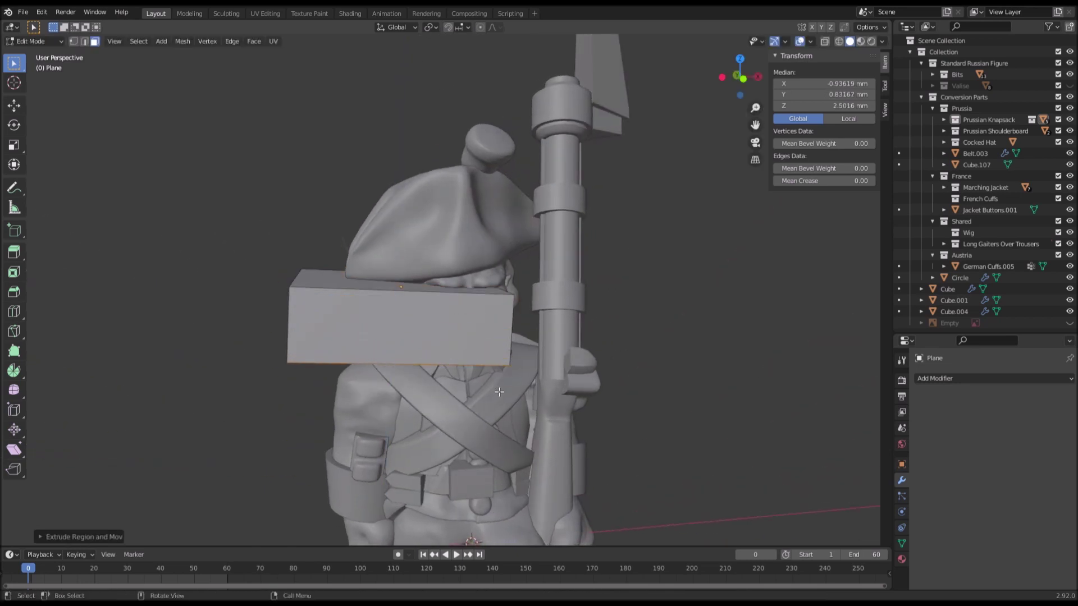
{"action": "key", "text": "Tab"}
Step: Cut the bicorne's underside with a Boolean modifier targeting the block, apply the modifier, and delete the block
{"action": "left_click", "coordinate": [478, 247]}
{"action": "left_click", "coordinate": [940, 382]}
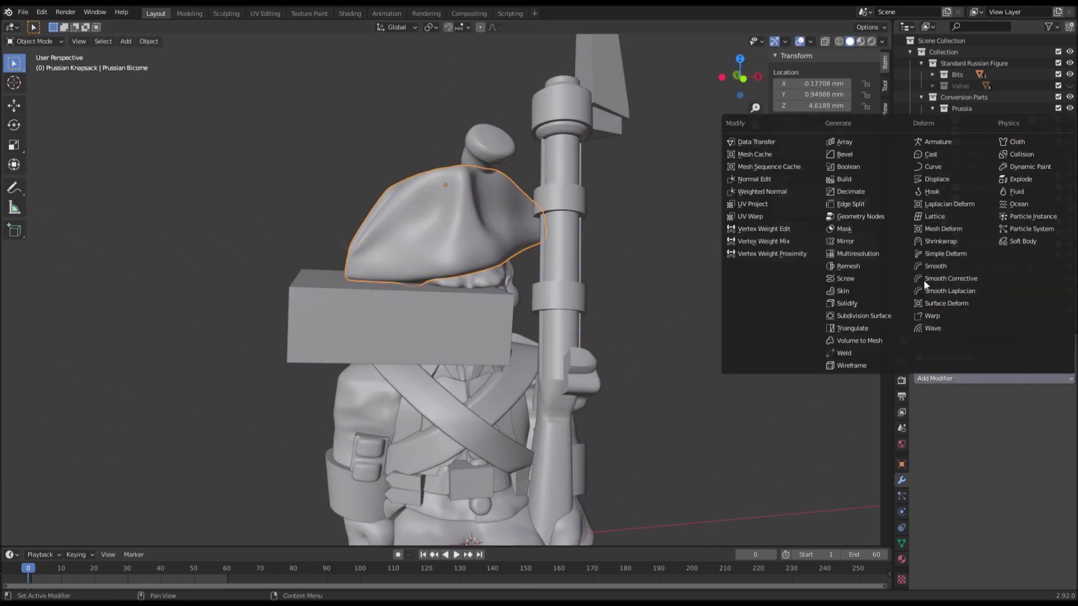
{"action": "left_click", "coordinate": [860, 167]}
{"action": "left_click", "coordinate": [1055, 443]}
{"action": "left_click", "coordinate": [429, 315]}
{"action": "left_click", "coordinate": [1042, 397]}
{"action": "left_click", "coordinate": [985, 411]}
{"action": "left_click", "coordinate": [382, 324]}
{"action": "key", "text": "x"}
{"action": "left_click", "coordinate": [380, 324]}
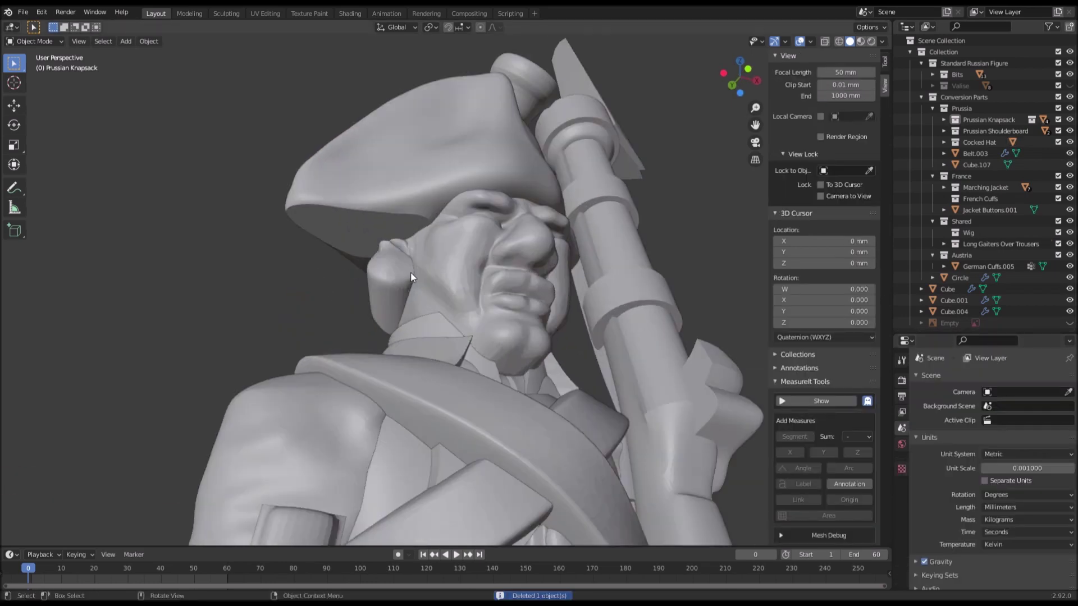
Step: Inspect the bicorne's trimmed underside, select the hat, switch to the Sculpting workspace, and open the voxel remesh settings
{"action": "scroll", "coordinate": [411, 276], "scroll_direction": "up", "scroll_amount": 5}
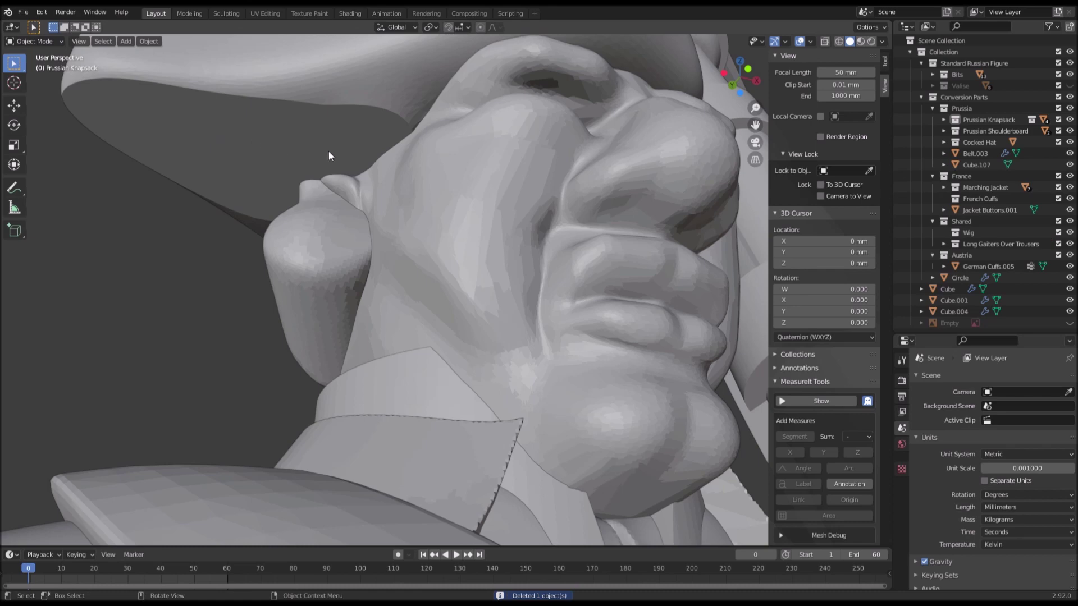
{"action": "scroll", "coordinate": [453, 189], "scroll_direction": "down", "scroll_amount": 5}
{"action": "mouse_move", "coordinate": [453, 189]}
{"action": "middle_mouse_down"}
{"action": "mouse_move", "coordinate": [403, 234]}
{"action": "mouse_move", "coordinate": [403, 249]}
{"action": "mouse_move", "coordinate": [463, 238]}
{"action": "middle_mouse_up"}
{"action": "scroll", "coordinate": [403, 236], "scroll_direction": "down", "scroll_amount": 2}
{"action": "left_click", "coordinate": [454, 224]}
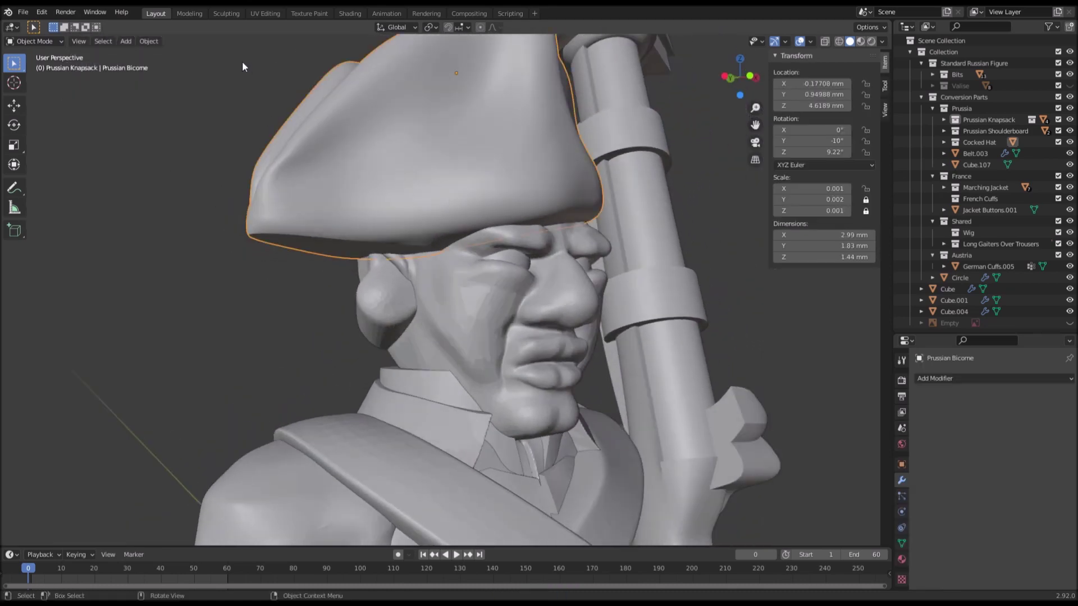
{"action": "left_click", "coordinate": [226, 14]}
{"action": "left_click", "coordinate": [830, 27]}
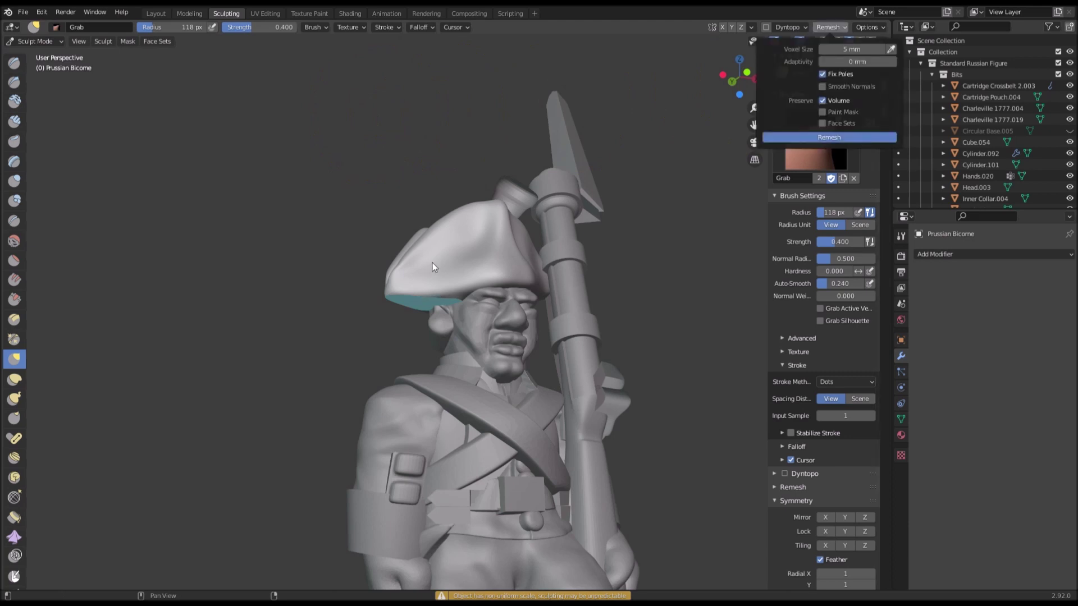
Step: Smooth the bicorne's cut lower edge around both sides using the Smooth brush with a 118 px radius and strength 1.000
{"action": "scroll", "coordinate": [395, 286], "scroll_direction": "up", "scroll_amount": 5}
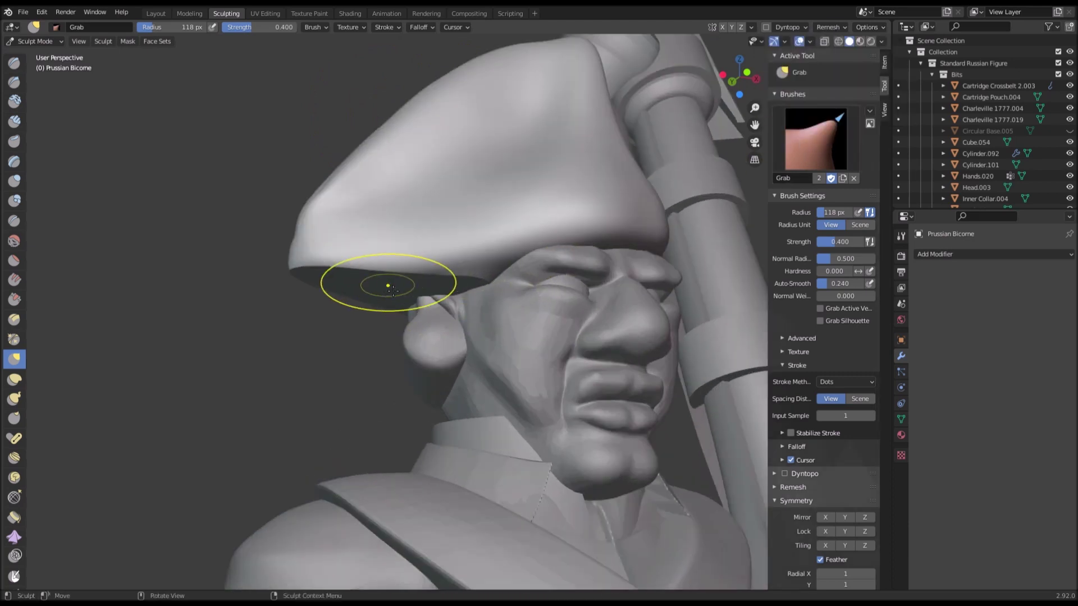
{"action": "middle_click_drag", "start_coordinate": [395, 286], "coordinate": [408, 259]}
{"action": "scroll", "coordinate": [146, 289], "scroll_direction": "up", "scroll_amount": 1}
{"action": "left_click", "coordinate": [14, 241]}
{"action": "left_click_drag", "start_coordinate": [511, 273], "coordinate": [506, 271]}
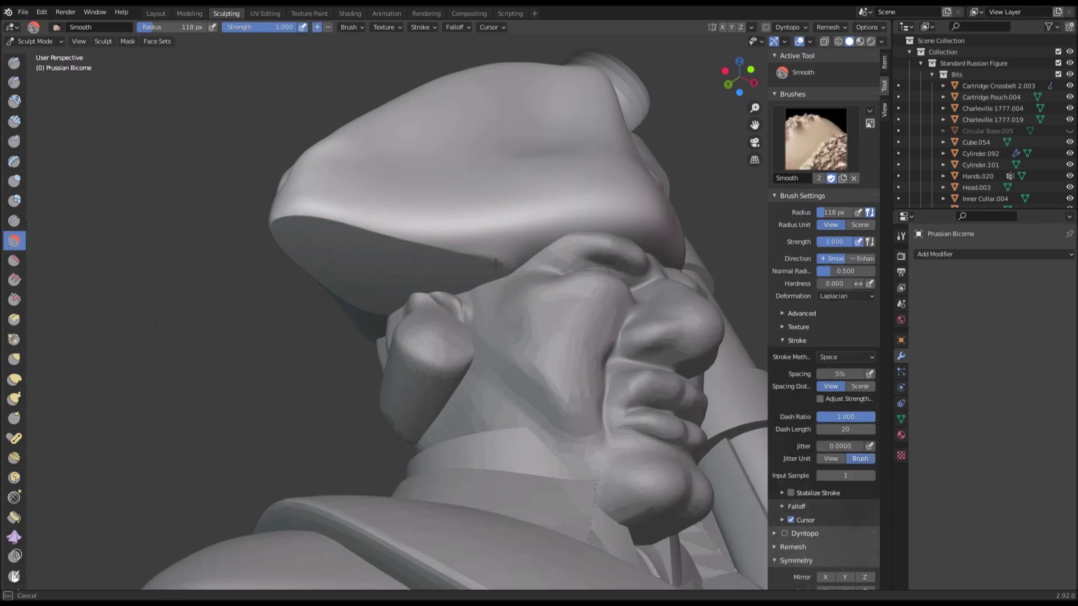
{"action": "left_click_drag", "start_coordinate": [367, 232], "coordinate": [373, 212]}
{"action": "mouse_move", "coordinate": [372, 212]}
{"action": "middle_mouse_down"}
{"action": "mouse_move", "coordinate": [411, 243]}
{"action": "mouse_move", "coordinate": [421, 230]}
{"action": "mouse_move", "coordinate": [464, 247]}
{"action": "middle_mouse_up"}
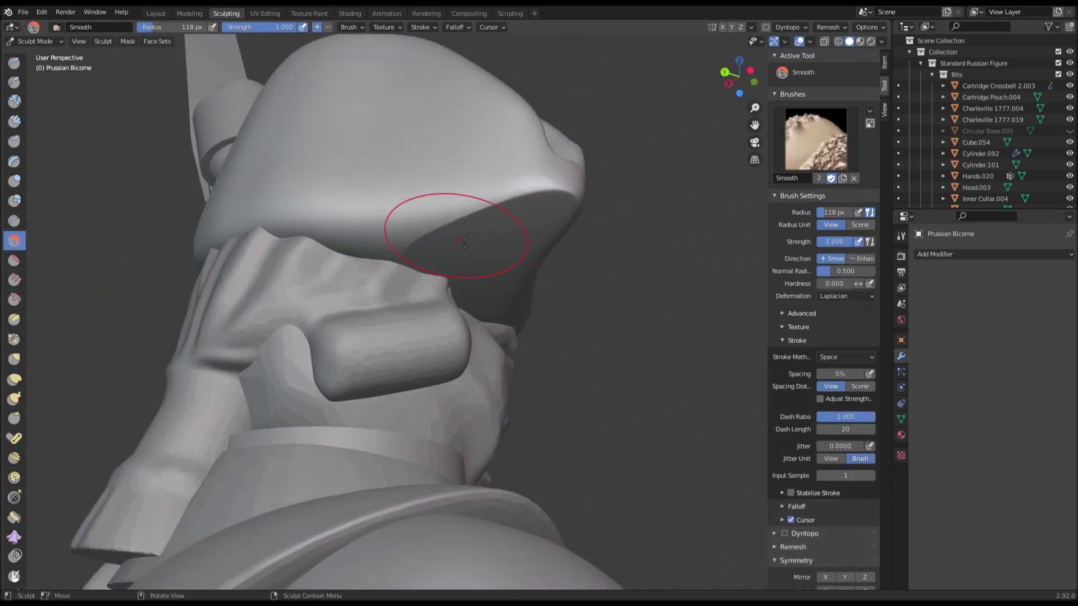
{"action": "left_click_drag", "start_coordinate": [391, 285], "coordinate": [512, 193]}
{"action": "scroll", "coordinate": [455, 274], "scroll_direction": "down", "scroll_amount": 2}
{"action": "mouse_move", "coordinate": [512, 193]}
{"action": "middle_mouse_down"}
{"action": "mouse_move", "coordinate": [455, 274]}
{"action": "mouse_move", "coordinate": [394, 279]}
{"action": "middle_mouse_up"}
{"action": "scroll", "coordinate": [395, 279], "scroll_direction": "down", "scroll_amount": 3}
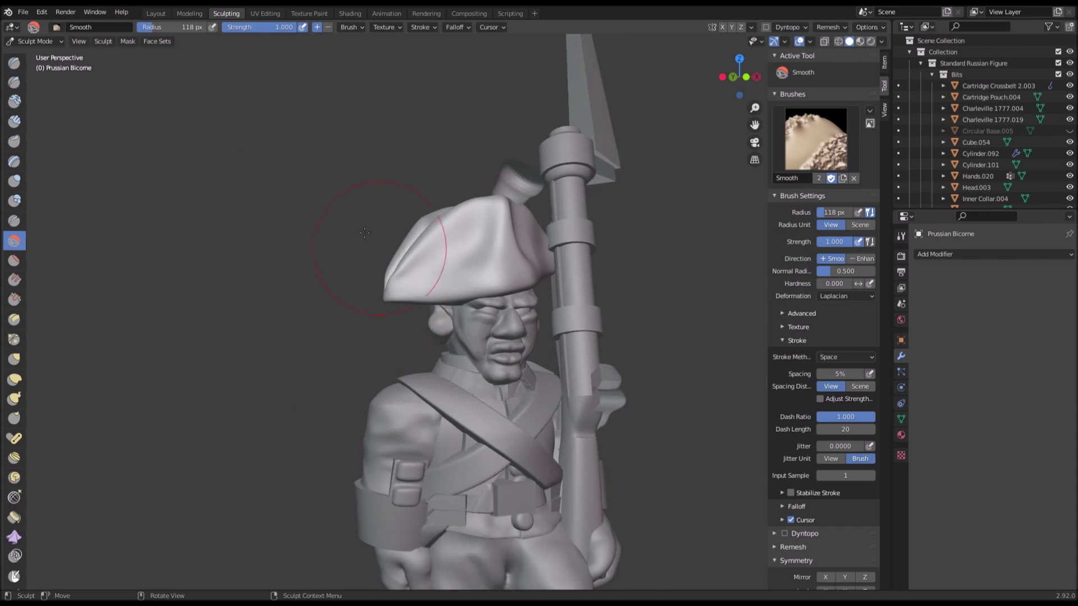
Step: Return to the Layout workspace and examine the mesh density of the figure's sleeve in Edit Mode
{"action": "left_click", "coordinate": [156, 13]}
{"action": "scroll", "coordinate": [228, 124], "scroll_direction": "down", "scroll_amount": 6}
{"action": "left_click", "coordinate": [228, 124]}
{"action": "middle_click_drag", "start_coordinate": [228, 125], "coordinate": [175, 129]}
{"action": "scroll", "coordinate": [252, 174], "scroll_direction": "down", "scroll_amount": 1}
{"action": "middle_click_drag", "start_coordinate": [315, 222], "coordinate": [355, 296]}
{"action": "left_click", "coordinate": [377, 276]}
{"action": "scroll", "coordinate": [393, 292], "scroll_direction": "up", "scroll_amount": 5}
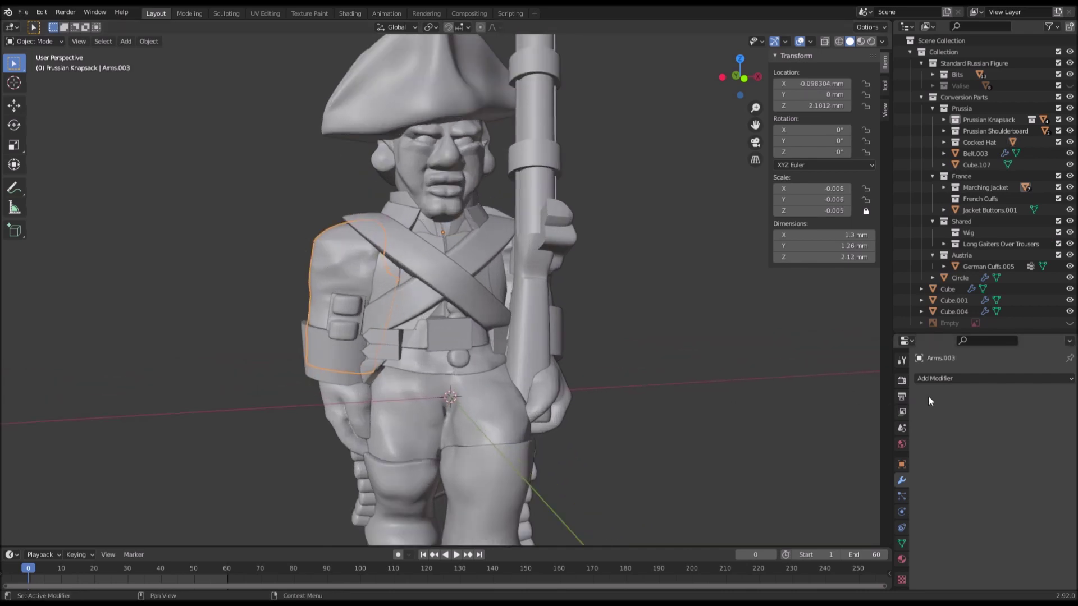
{"action": "key", "text": "Tab"}
{"action": "scroll", "coordinate": [301, 271], "scroll_direction": "up", "scroll_amount": 6}
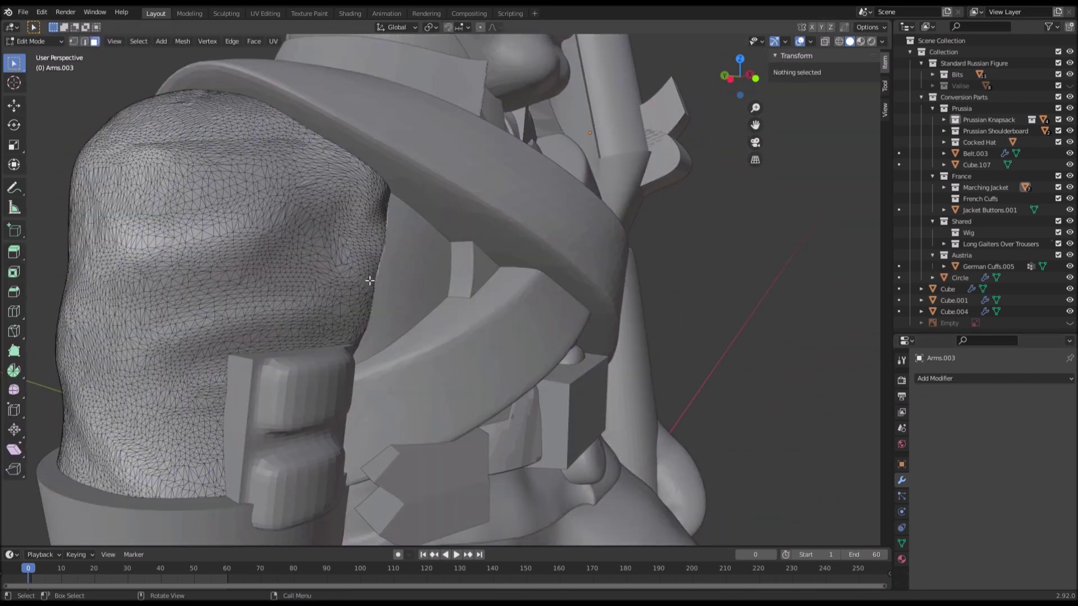
{"action": "key", "text": "Tab"}
{"action": "scroll", "coordinate": [413, 278], "scroll_direction": "down", "scroll_amount": 6}
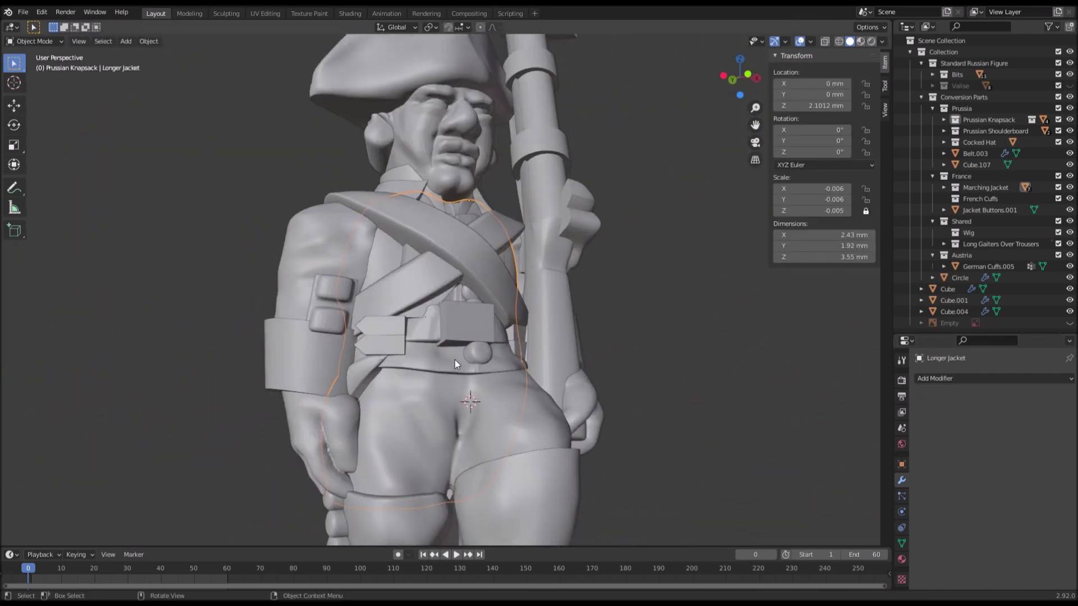
Step: Select the tunic below the belt and examine its vertex density up close in Edit Mode with vertex selection
{"action": "left_click", "coordinate": [454, 359]}
{"action": "scroll", "coordinate": [493, 382], "scroll_direction": "up", "scroll_amount": 4}
{"action": "key", "text": "Tab"}
{"action": "scroll", "coordinate": [515, 399], "scroll_direction": "up", "scroll_amount": 5}
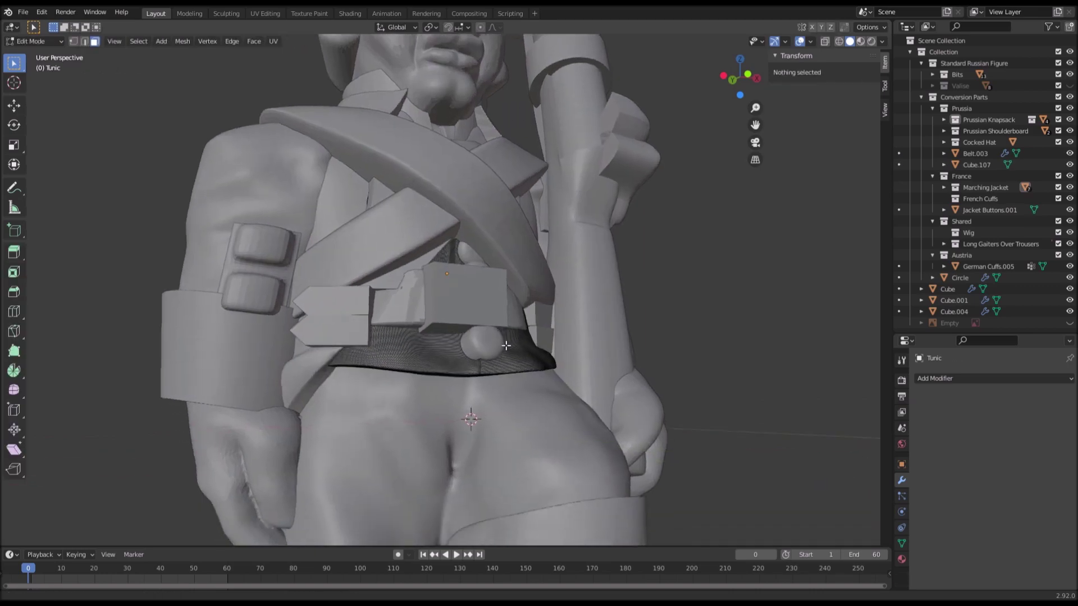
{"action": "left_click", "coordinate": [73, 42]}
{"action": "middle_click_drag", "start_coordinate": [386, 359], "coordinate": [417, 298]}
{"action": "left_click", "coordinate": [376, 394]}
{"action": "scroll", "coordinate": [419, 308], "scroll_direction": "up", "scroll_amount": 7}
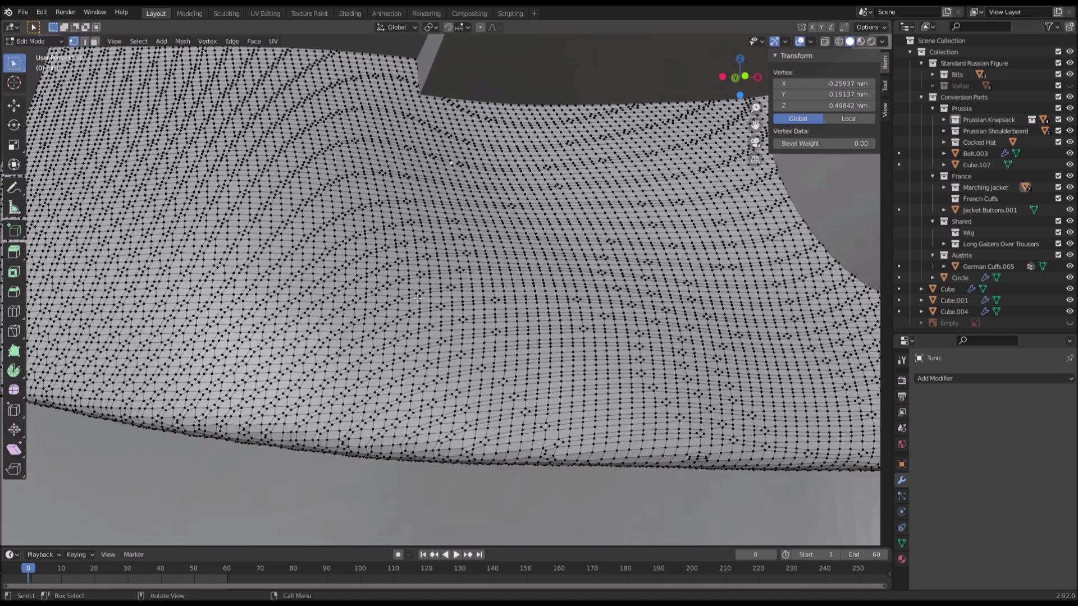
{"action": "left_click", "coordinate": [418, 297]}
{"action": "scroll", "coordinate": [481, 308], "scroll_direction": "down", "scroll_amount": 11}
{"action": "key", "text": "Tab"}
Step: Add a Decimate modifier to the tunic with a collapse ratio of 0.1, check the figure from several sides, and deselect the tunic
{"action": "scroll", "coordinate": [618, 328], "scroll_direction": "up", "scroll_amount": 2}
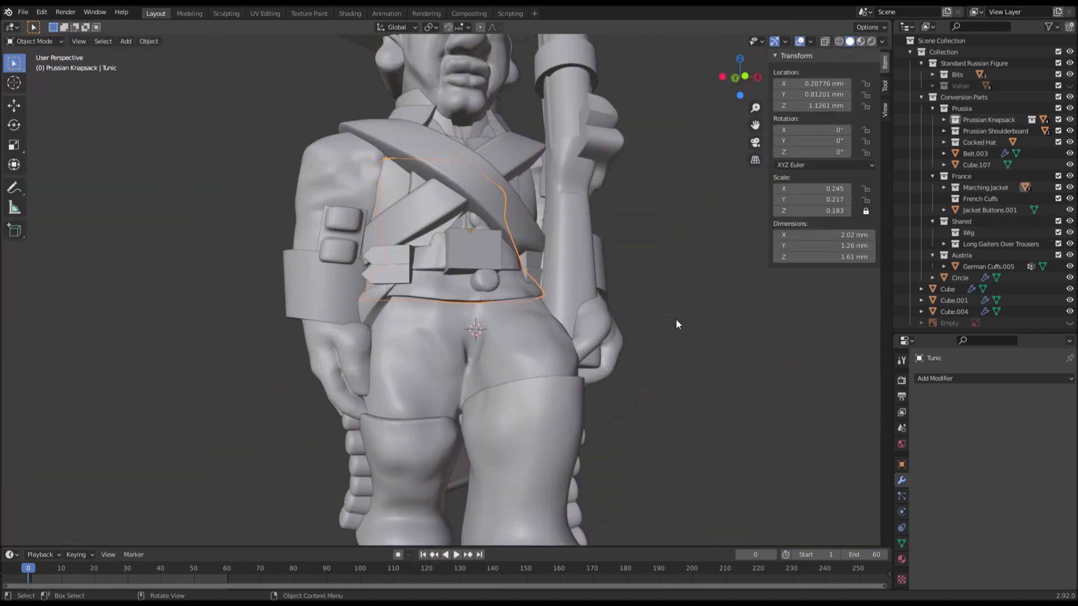
{"action": "left_click", "coordinate": [928, 379]}
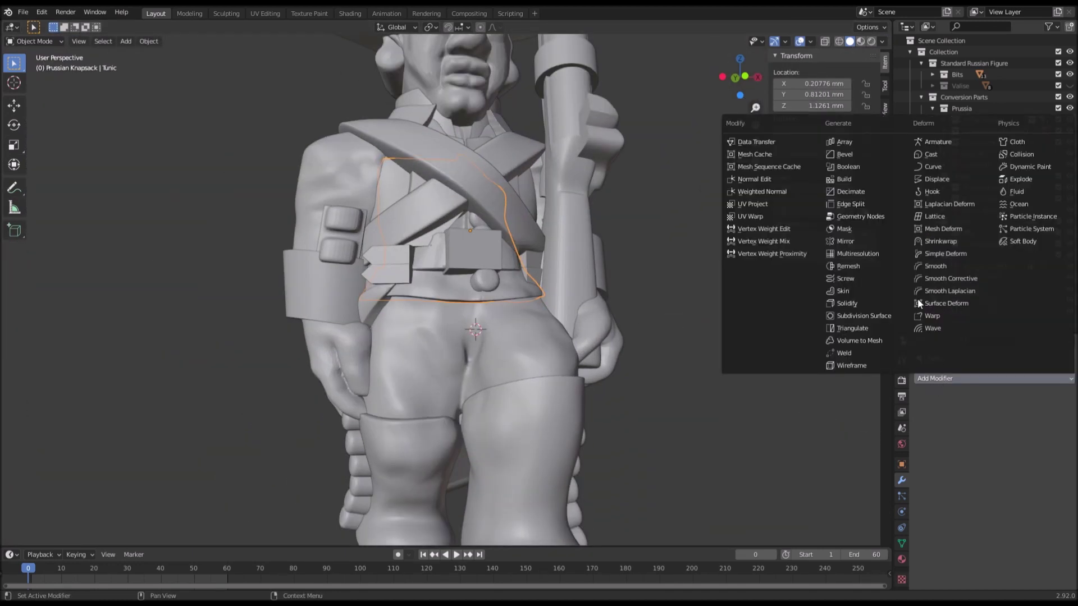
{"action": "left_click", "coordinate": [870, 190]}
{"action": "left_click", "coordinate": [1017, 429]}
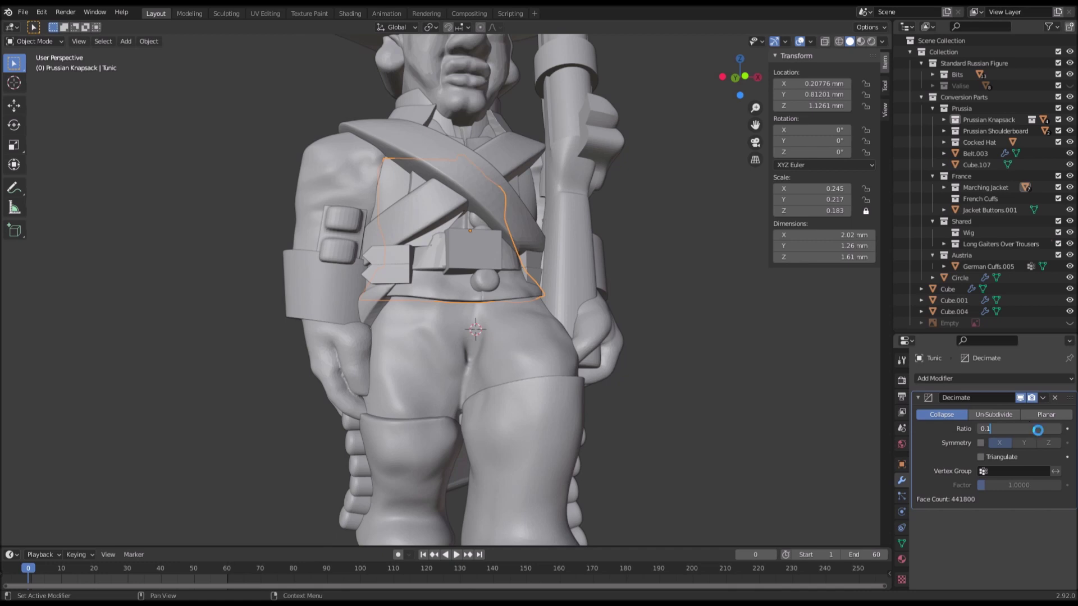
{"action": "scroll", "coordinate": [645, 473], "scroll_direction": "down", "scroll_amount": 5}
{"action": "middle_click_drag", "start_coordinate": [591, 463], "coordinate": [688, 318]}
{"action": "scroll", "coordinate": [688, 315], "scroll_direction": "down", "scroll_amount": 2}
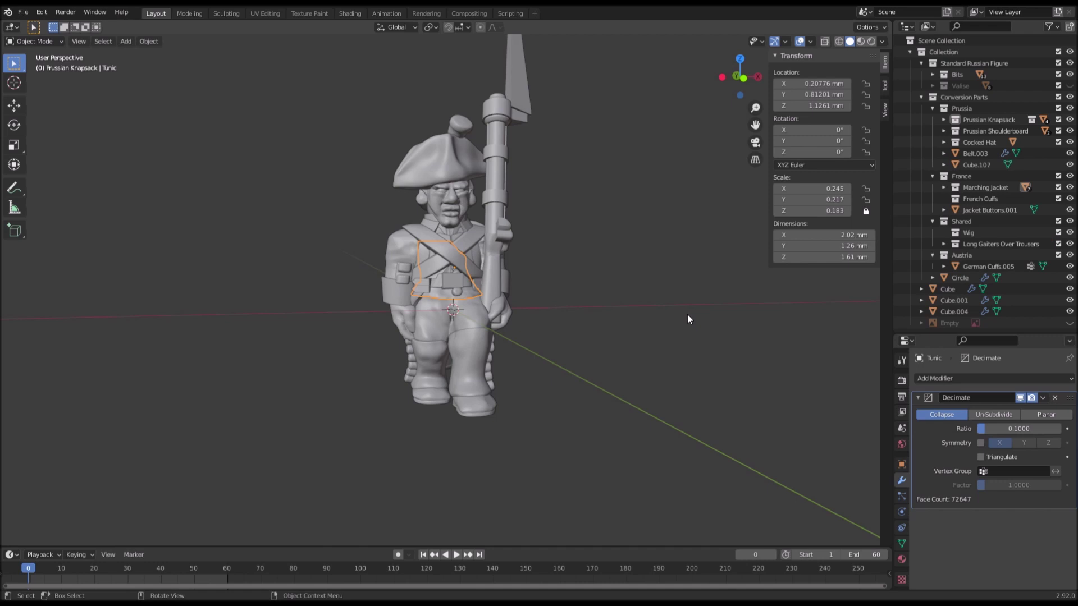
{"action": "middle_click_drag", "start_coordinate": [678, 312], "coordinate": [671, 368]}
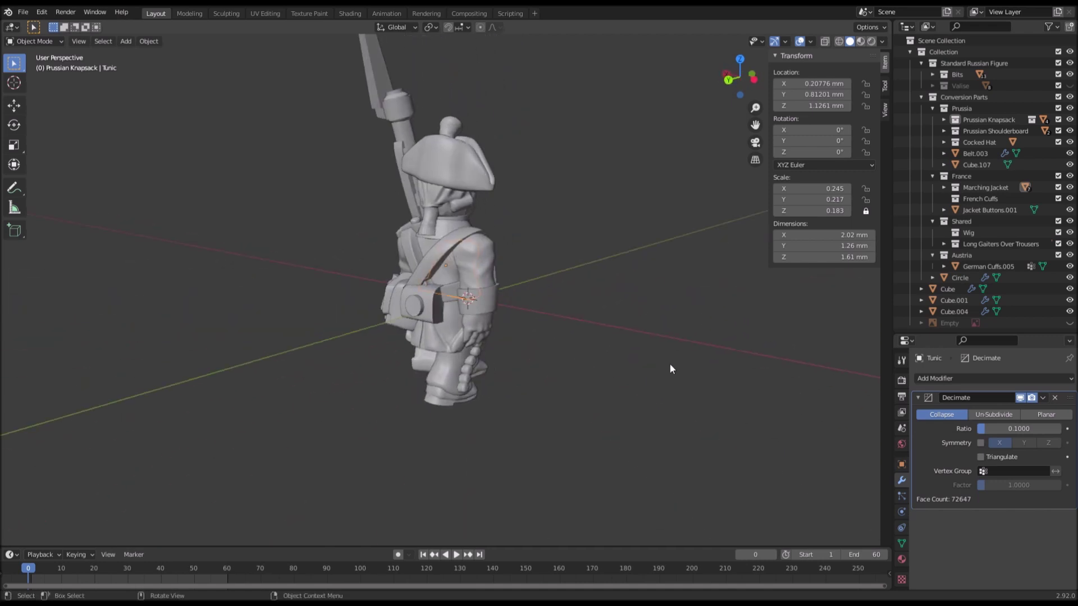
{"action": "middle_click_drag", "start_coordinate": [669, 363], "coordinate": [534, 361]}
{"action": "left_click", "coordinate": [605, 351]}
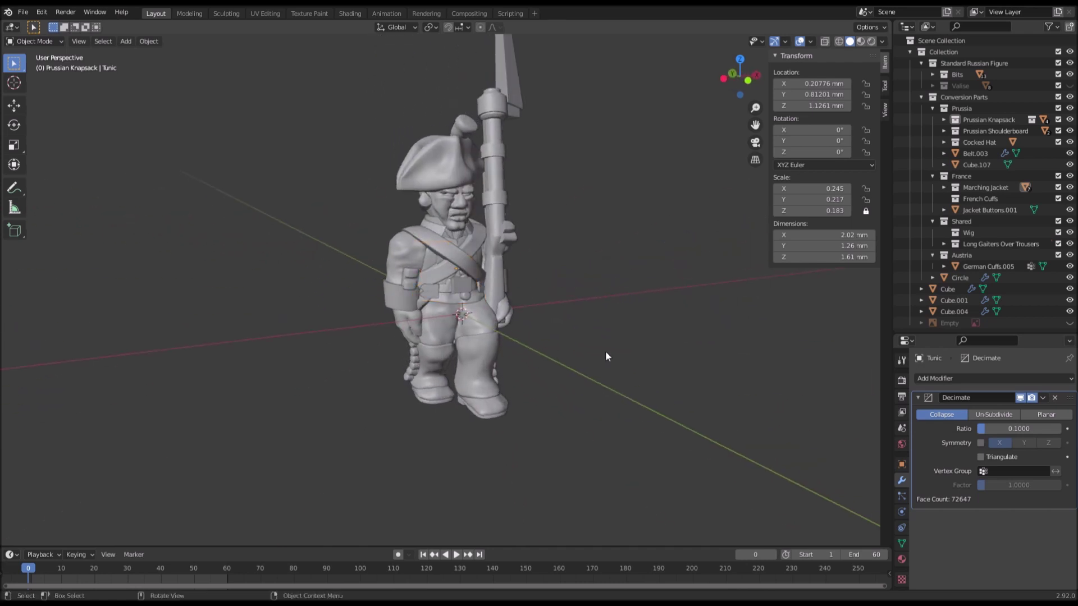